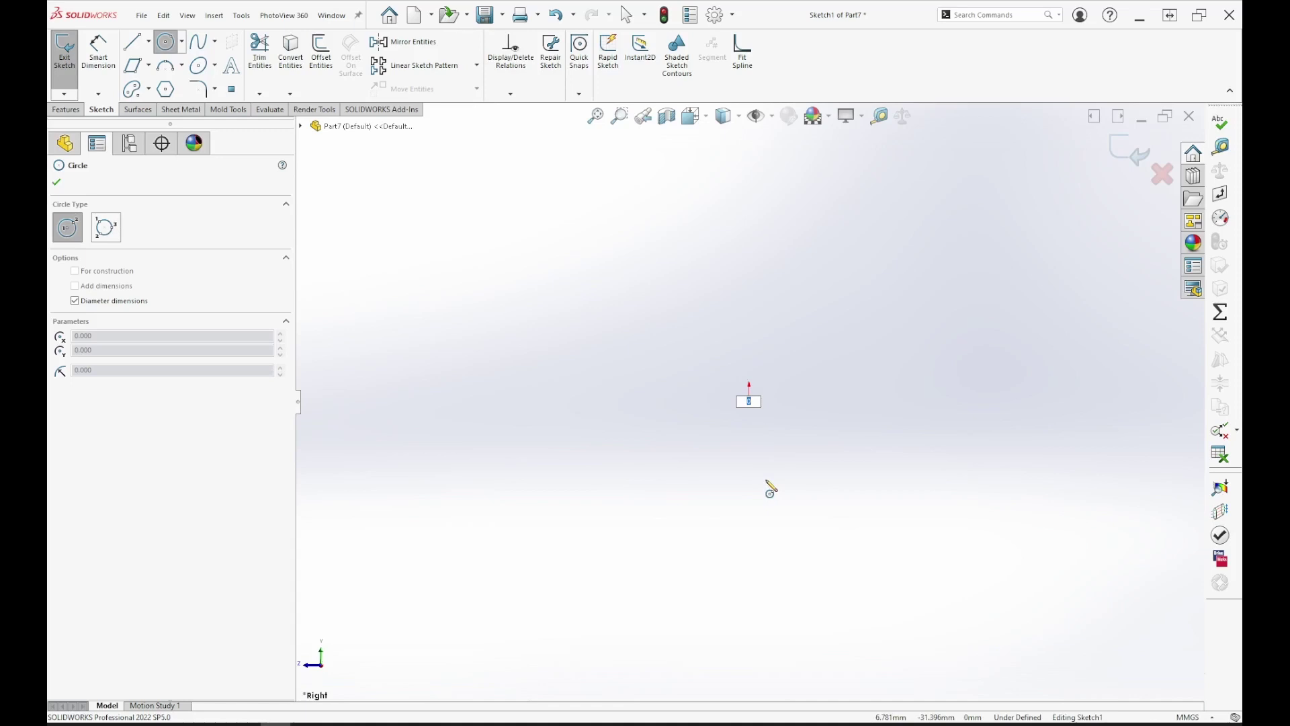
- Draw a 2.4 mm diameter circle centred on the origin, place its diameter dimension outside the circle, and finish the sketch
left_click_drag(749, 402, 751, 404)
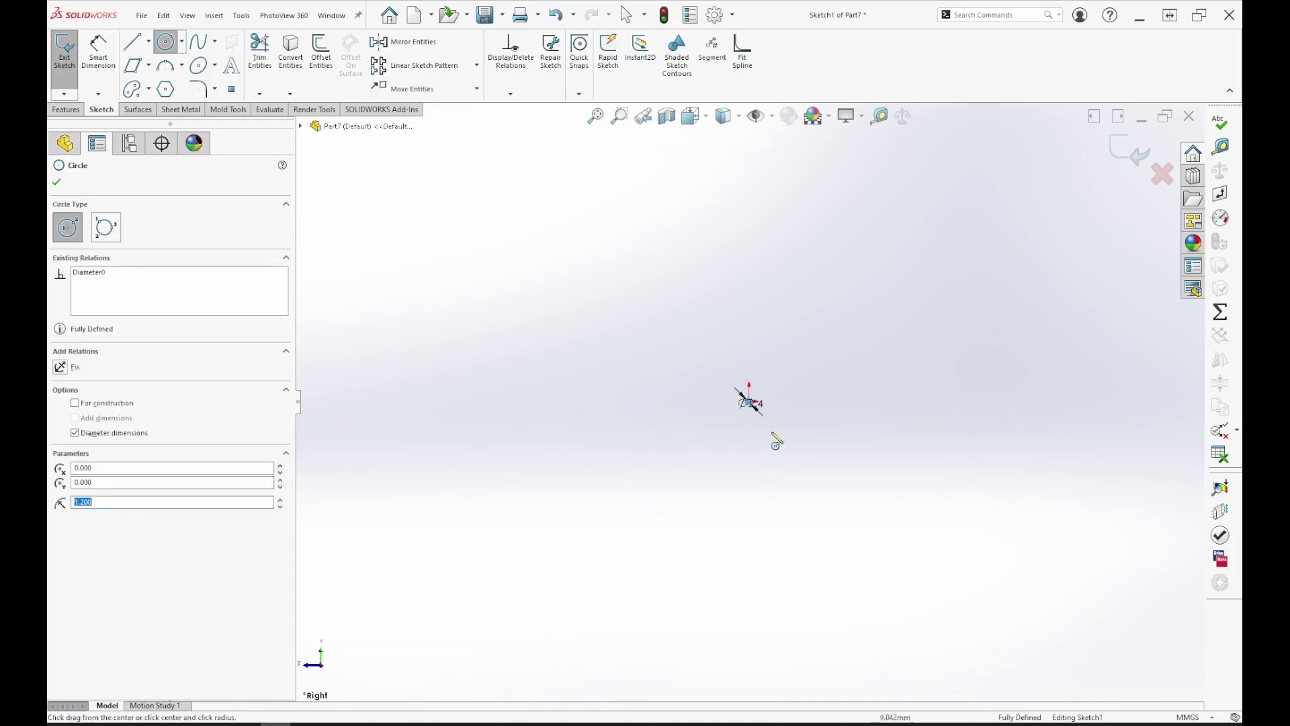
right_click(746, 444)
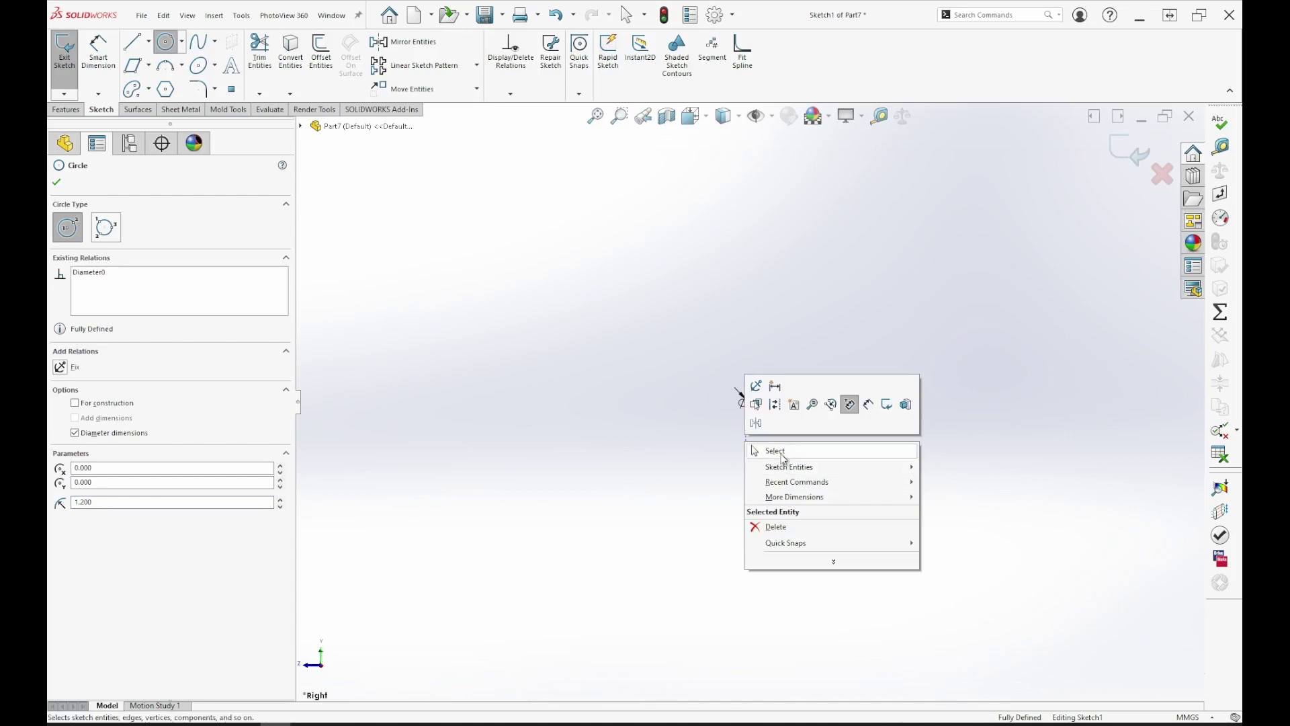
left_click(763, 450)
scroll(773, 430, "down", 5)
scroll(724, 380, "down", 10)
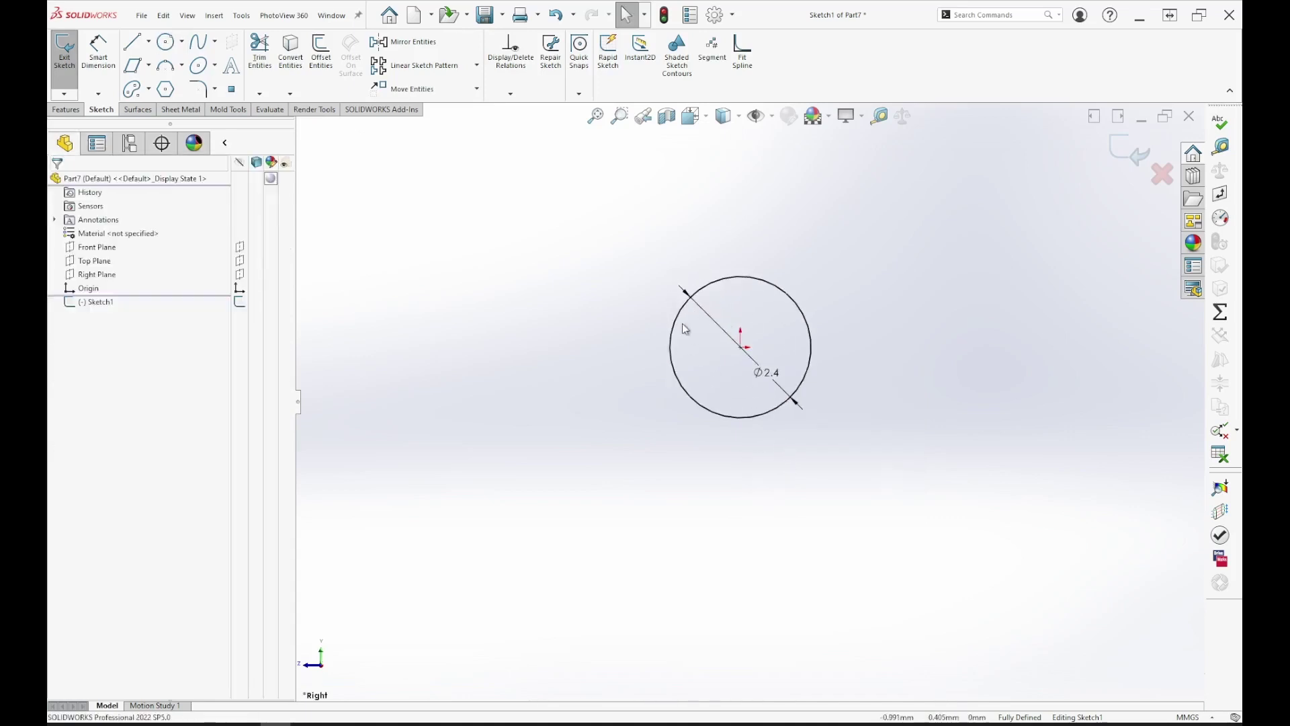
left_click_drag(844, 368, 973, 469)
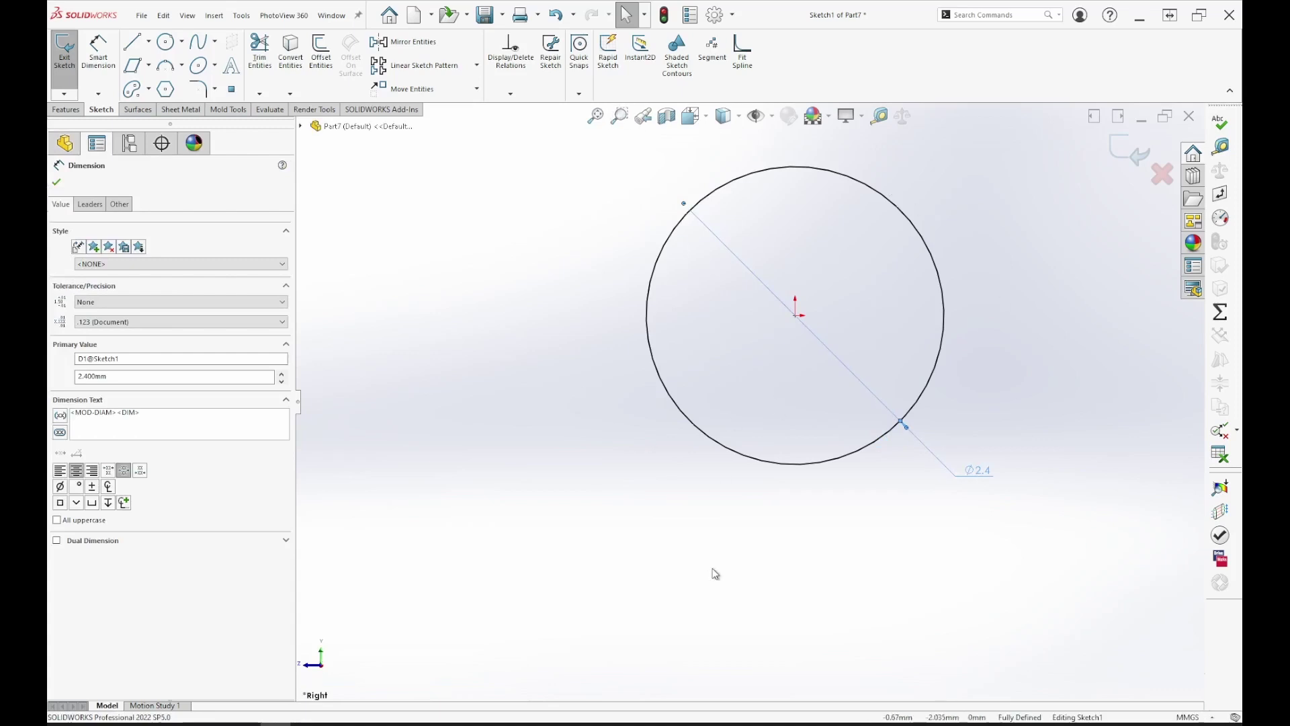
left_click(1129, 153)
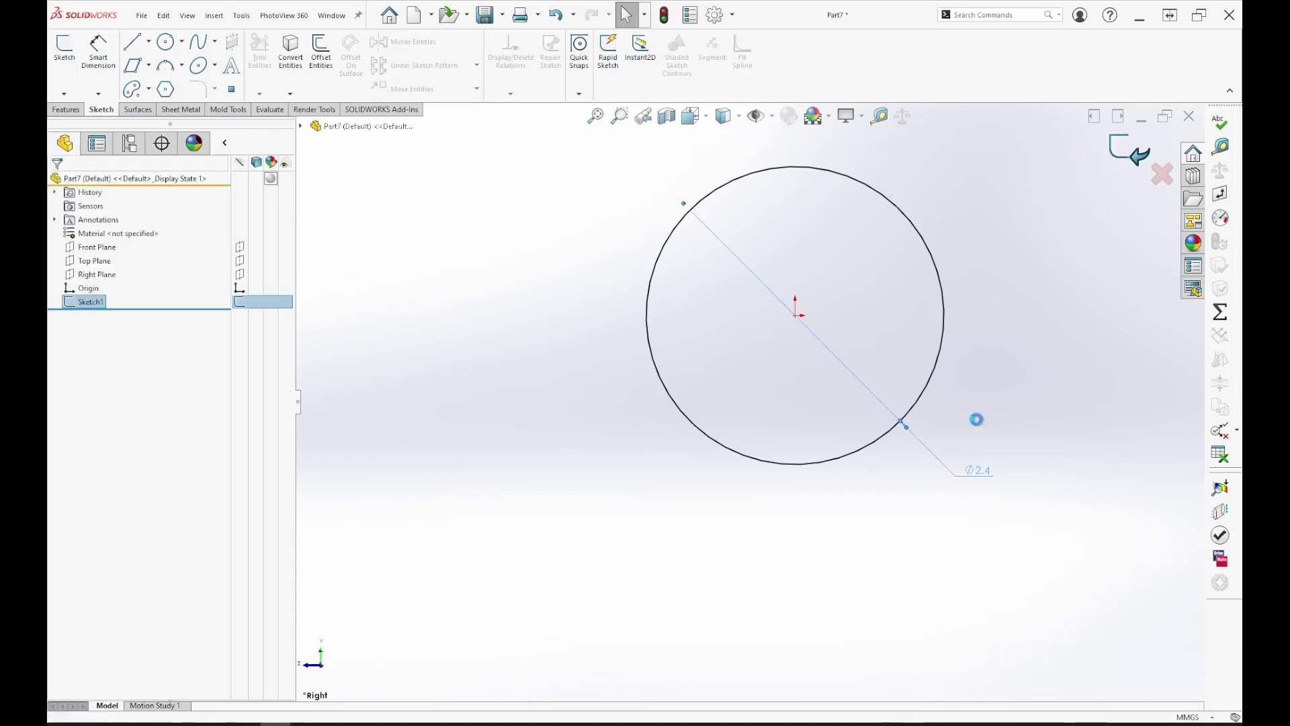
- Extrude the 2.4 mm circle as a blind boss with a depth of 250 mm
left_click(66, 110)
left_click(69, 51)
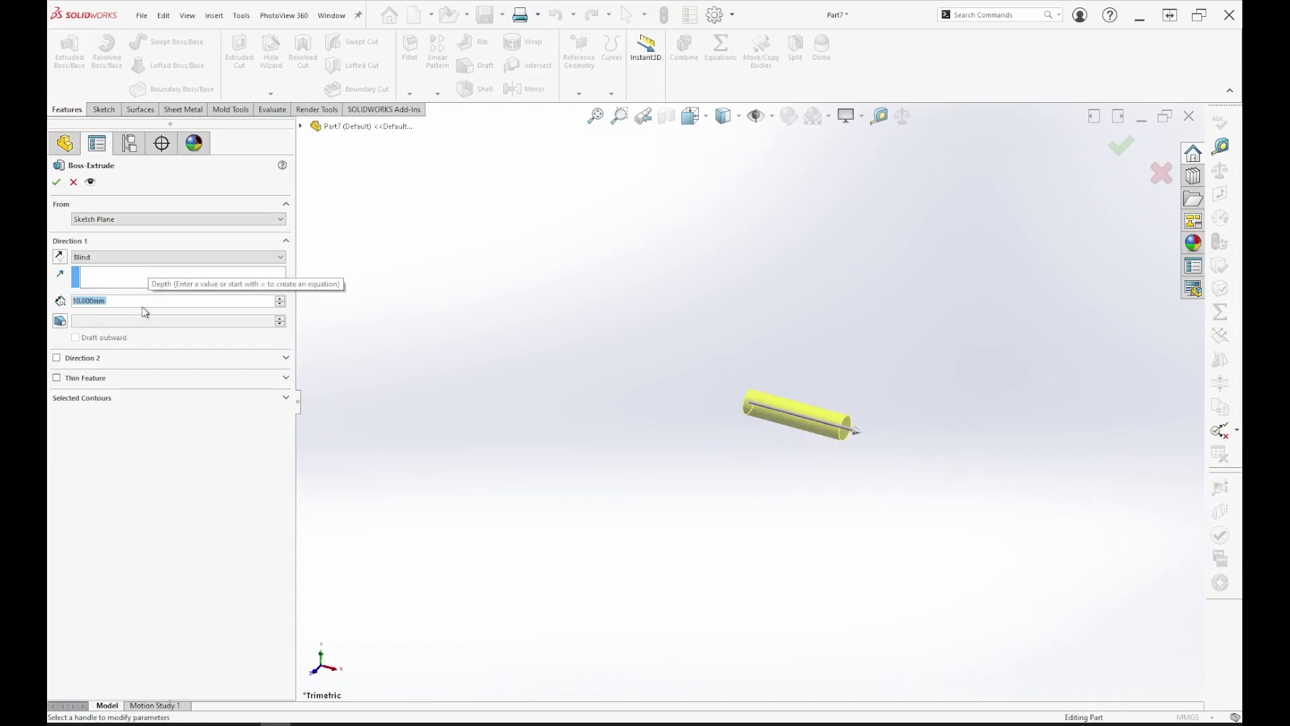
type("250")
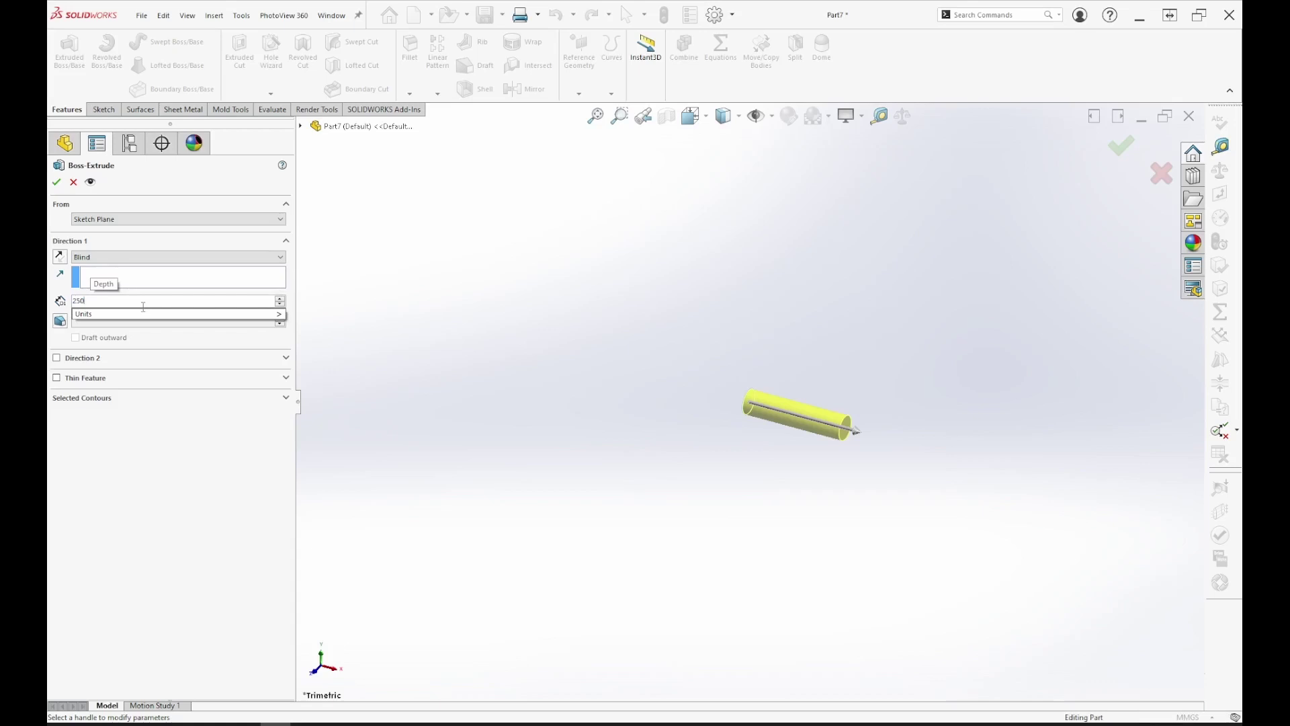
key("Return")
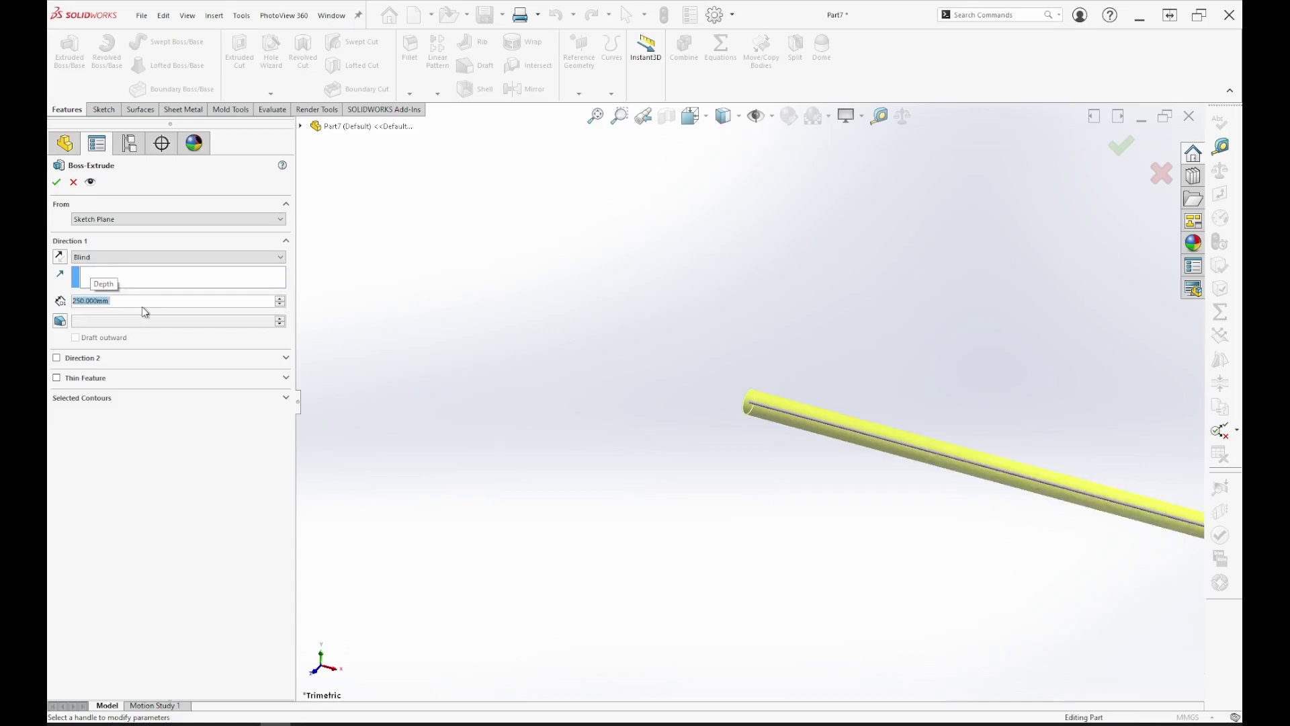
scroll(1044, 492, "up", 3)
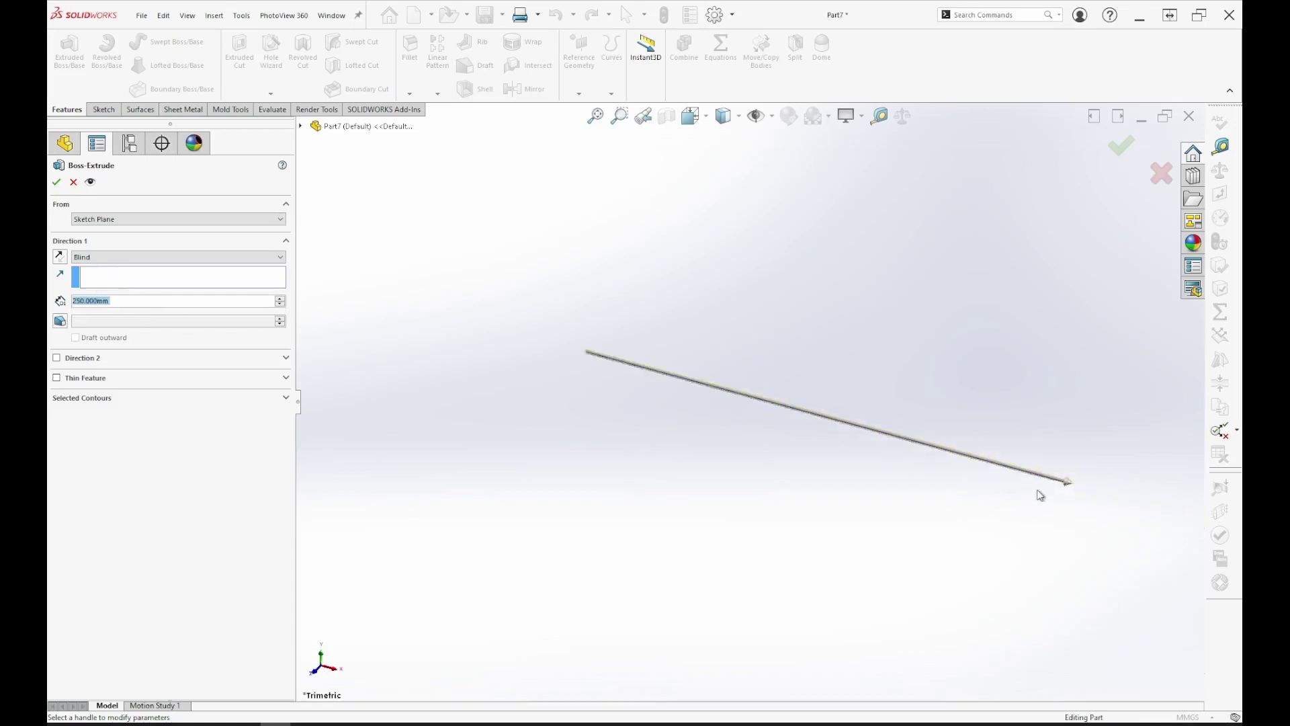
scroll(620, 326, "down", 2)
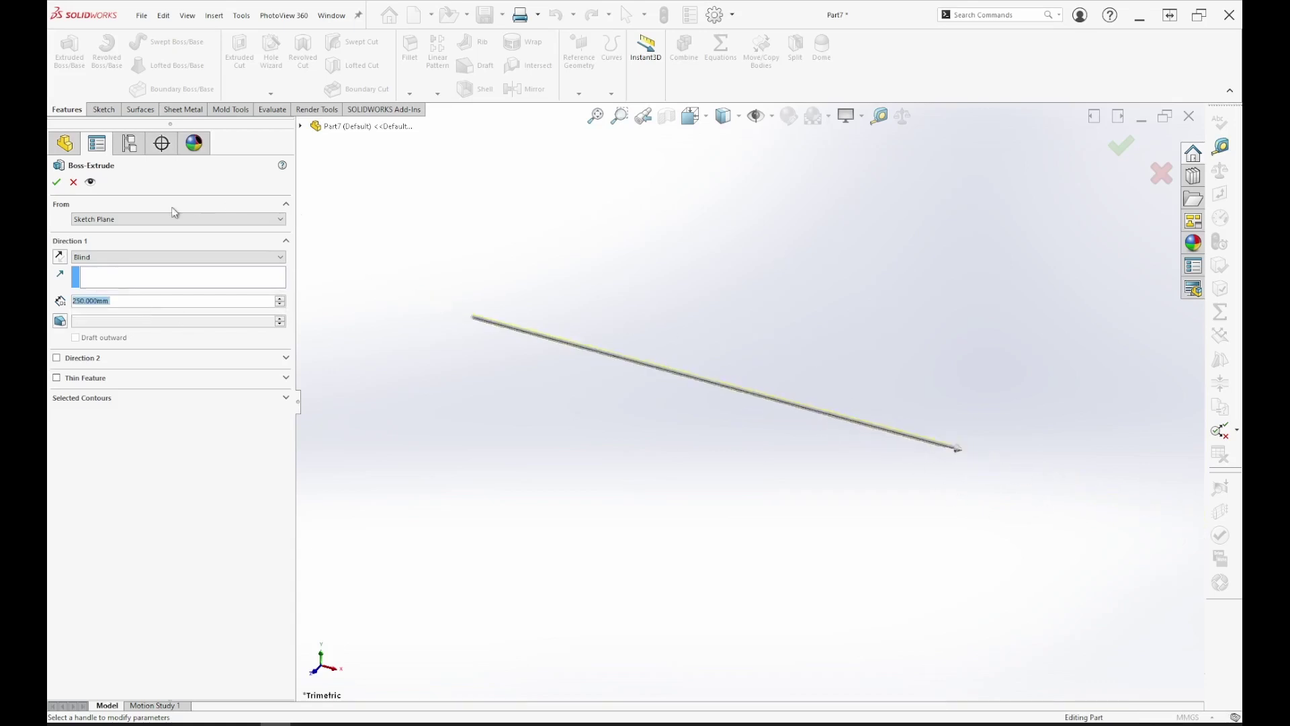
left_click(57, 182)
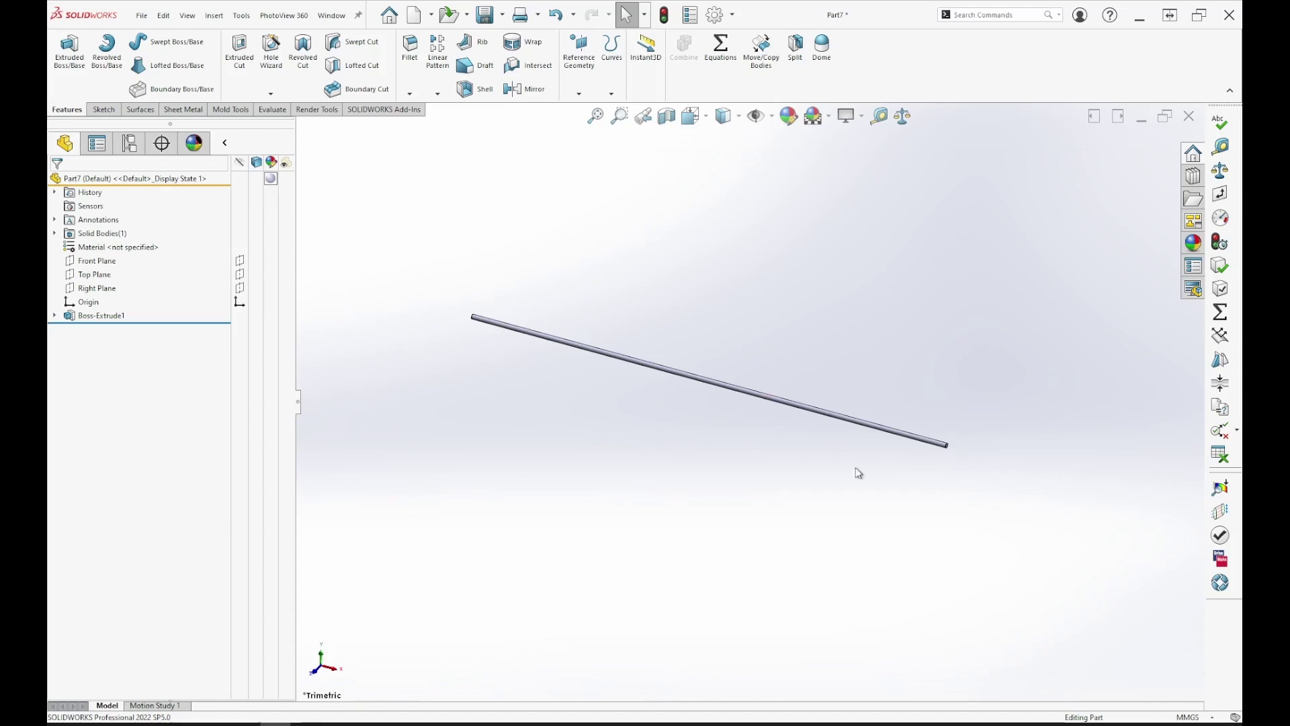
- Sketch a 1.5 mm diameter circle centred on the origin on the far end face of the rod
scroll(838, 453, "down", 5)
scroll(1003, 397, "down", 4)
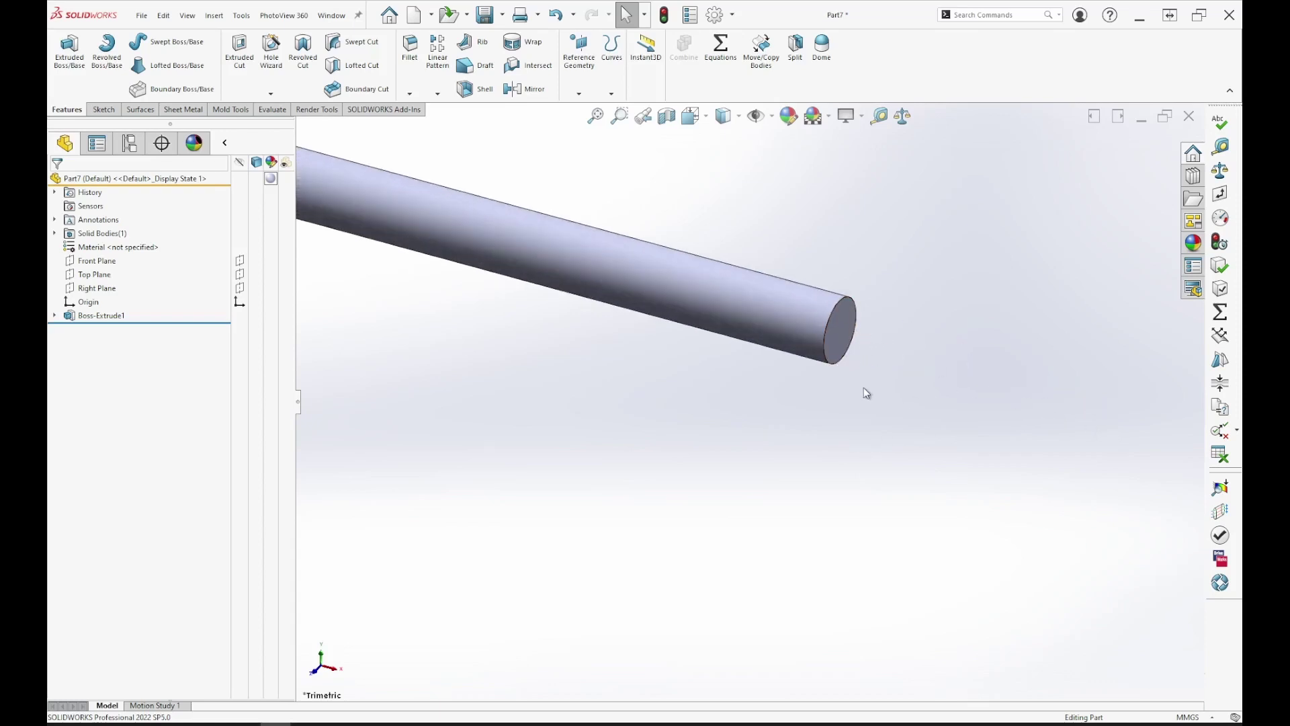
scroll(866, 392, "up", 5)
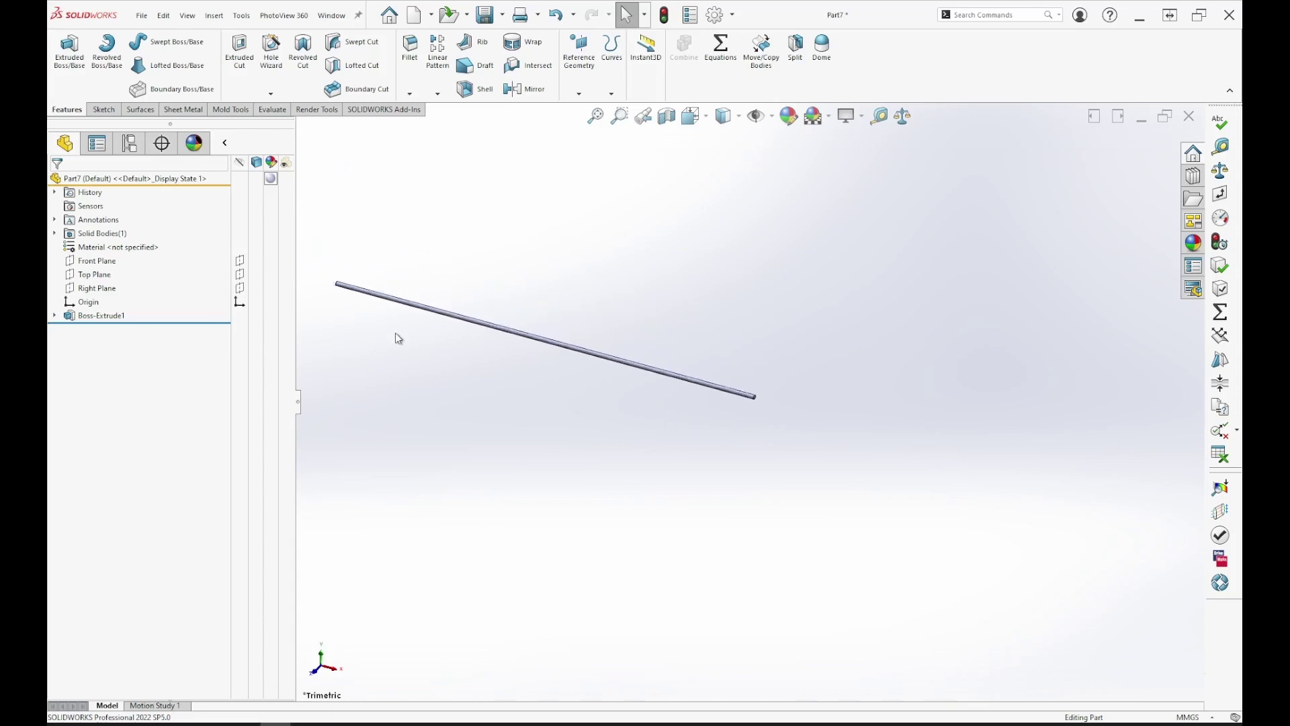
scroll(766, 414, "down", 3)
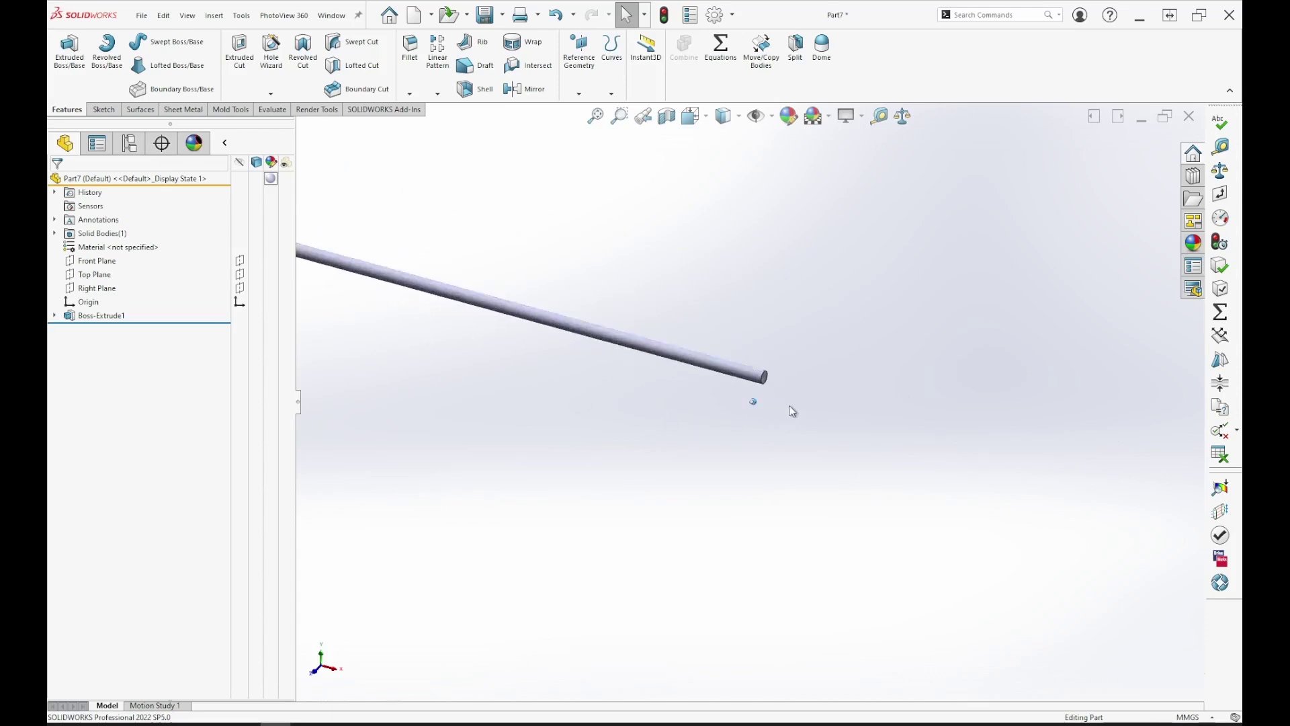
scroll(738, 392, "down", 4)
right_click(687, 289)
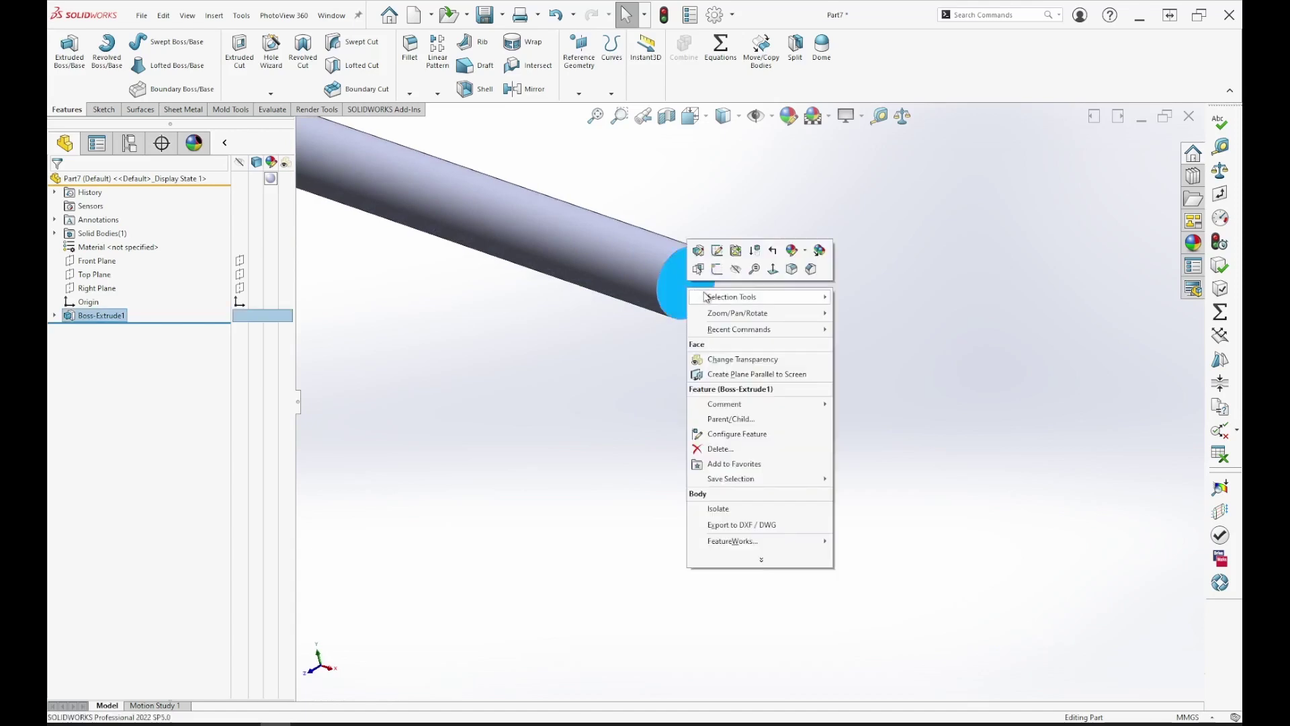
left_click(717, 250)
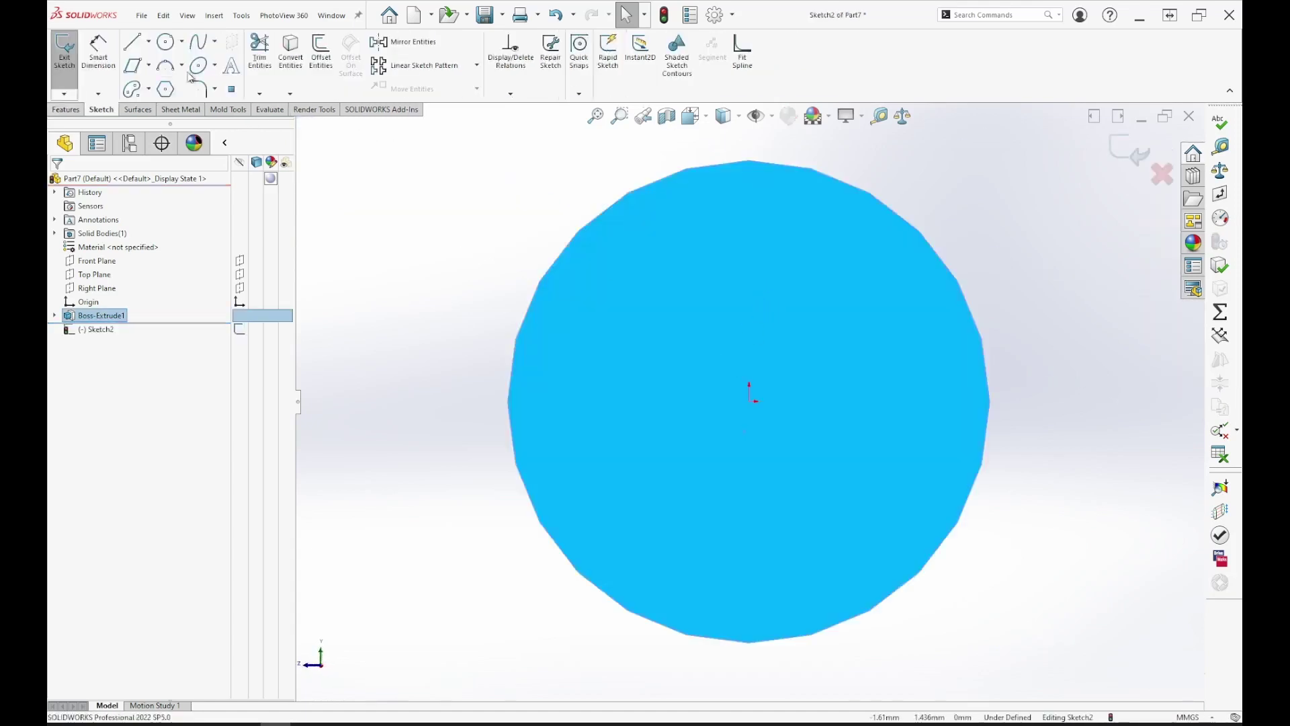
left_click(166, 41)
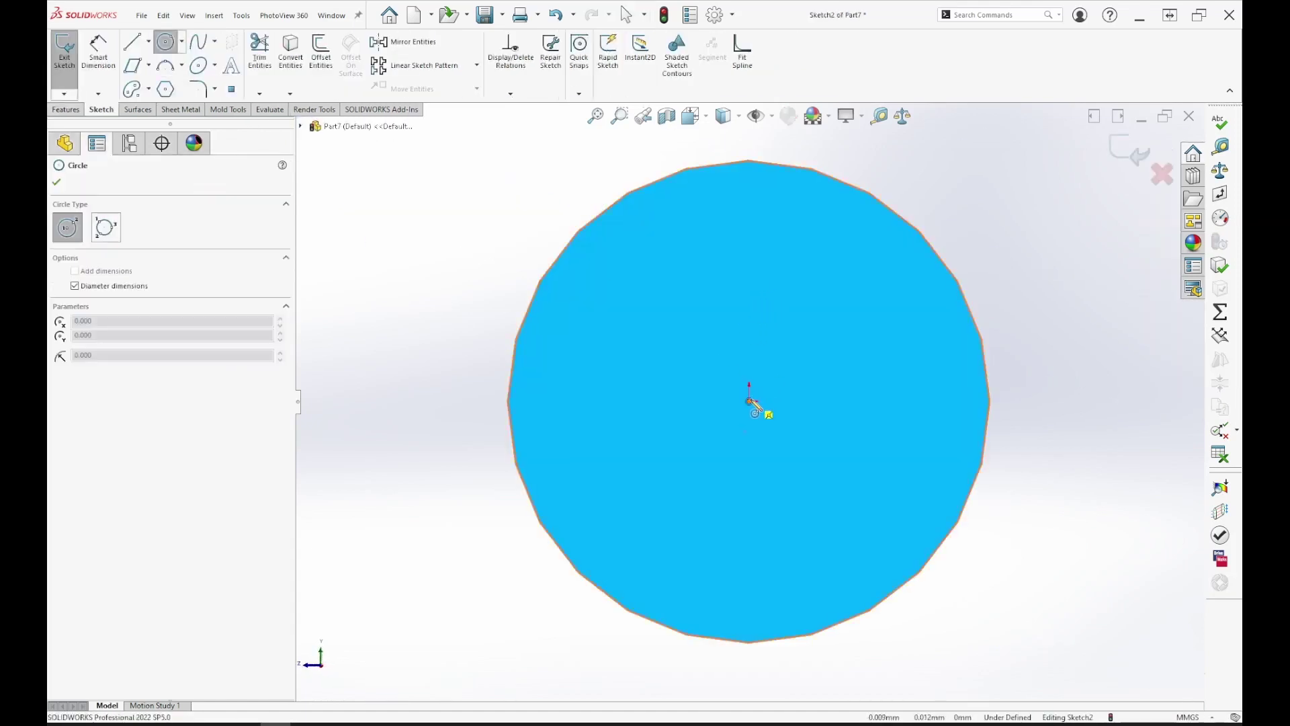
left_click(750, 402)
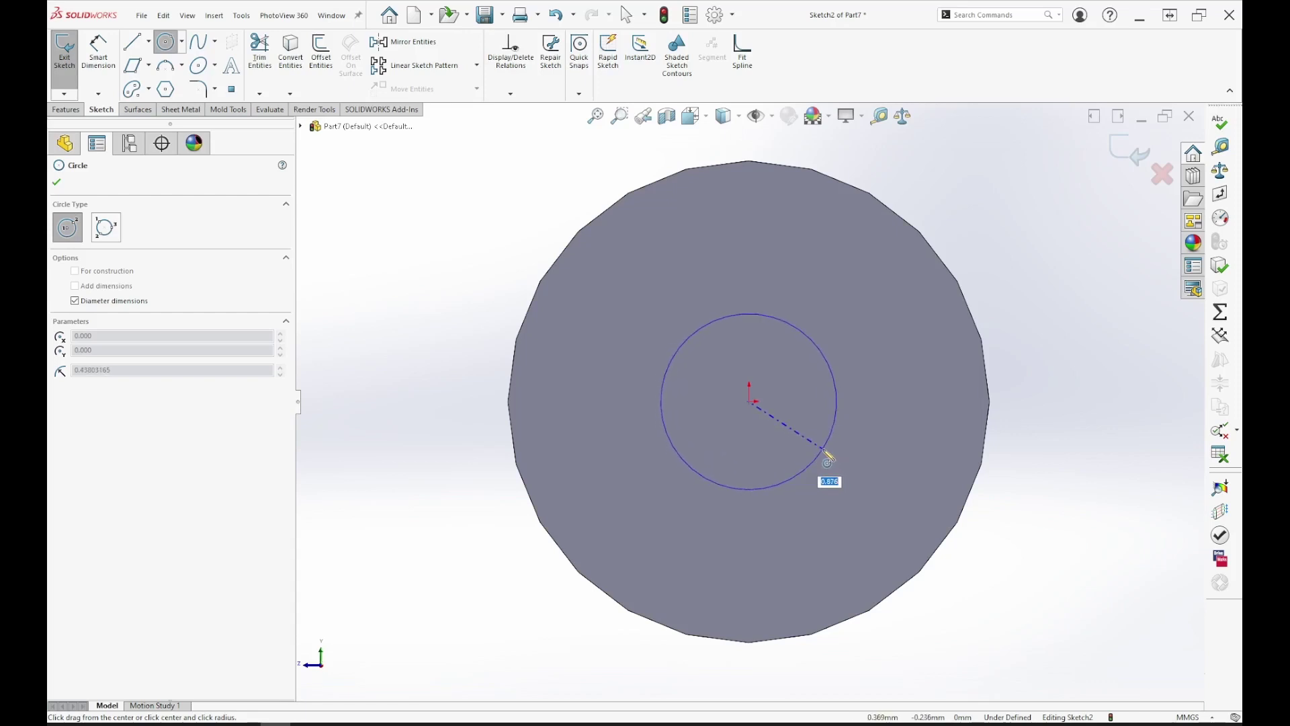
type("1.5")
key("Return")
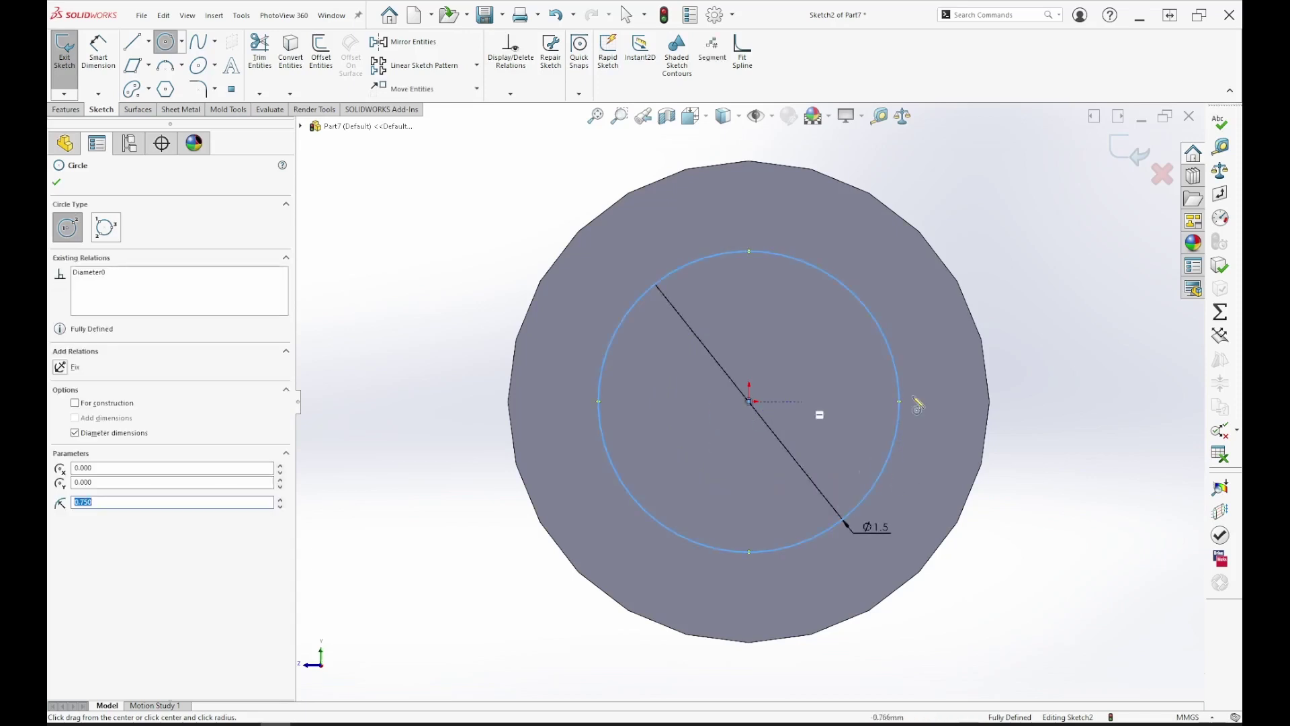
right_click(1017, 321)
left_click(1050, 336)
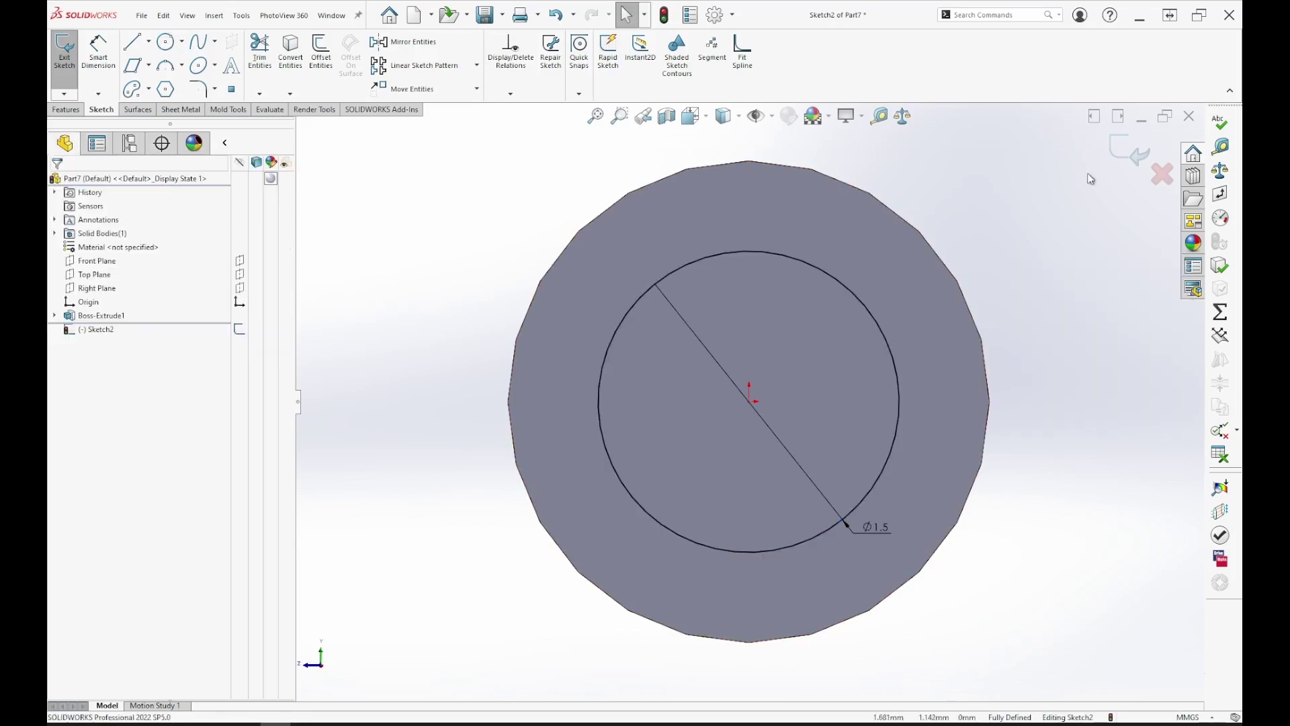
left_click(1139, 156)
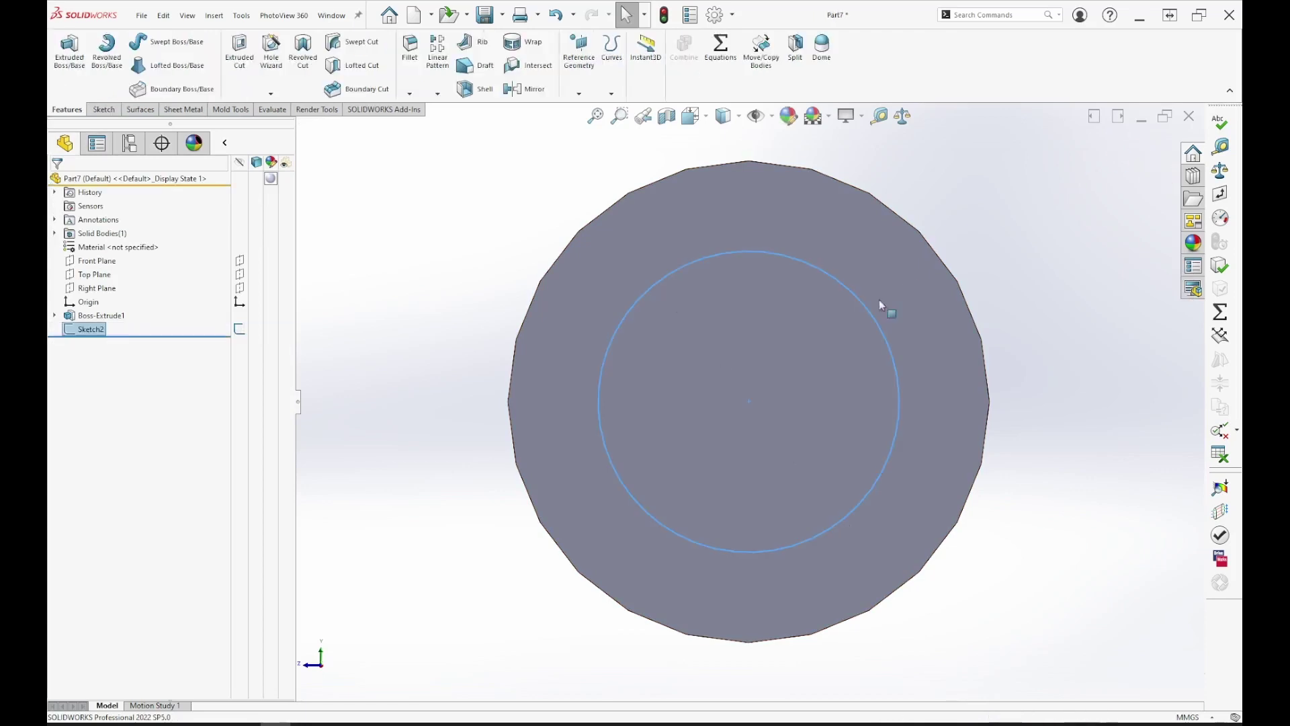
- Extrude the 1.5 mm circle 25 mm outward from the rod's end face, merged with the rod
left_click(70, 52)
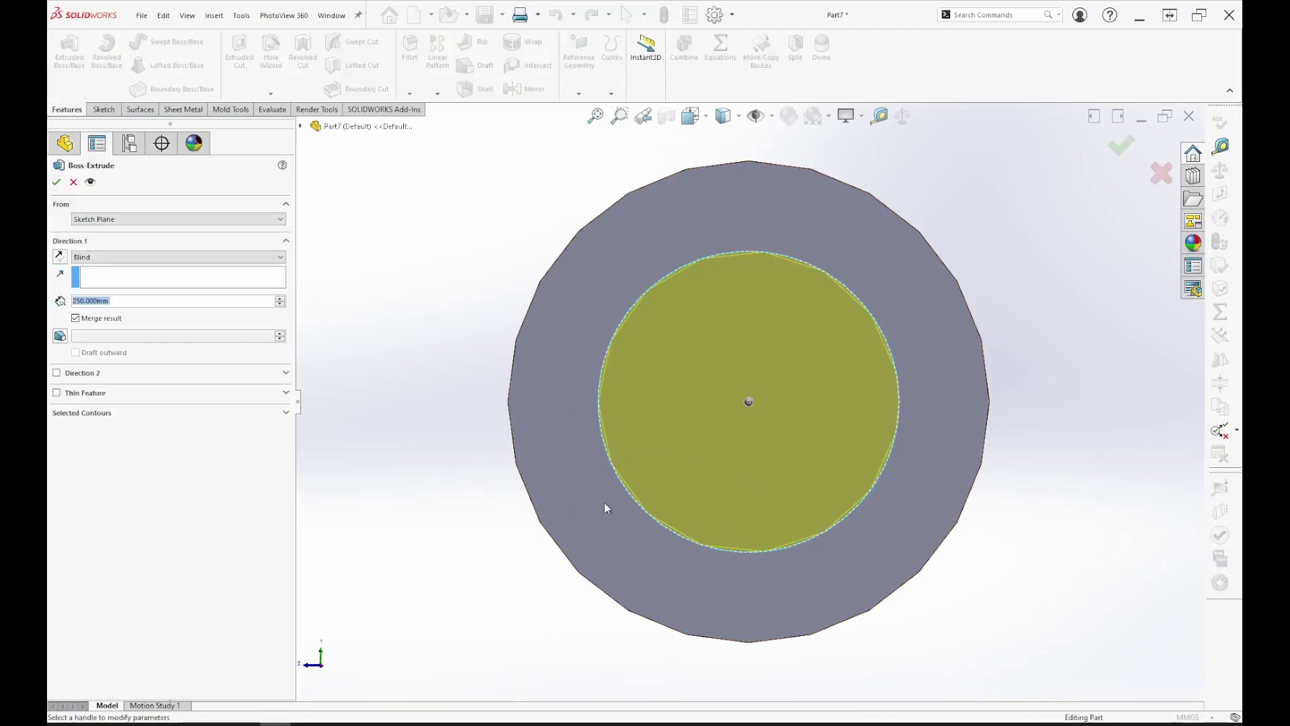
scroll(760, 429, "up", 5)
middle_click_drag(760, 429, 803, 461)
key("f")
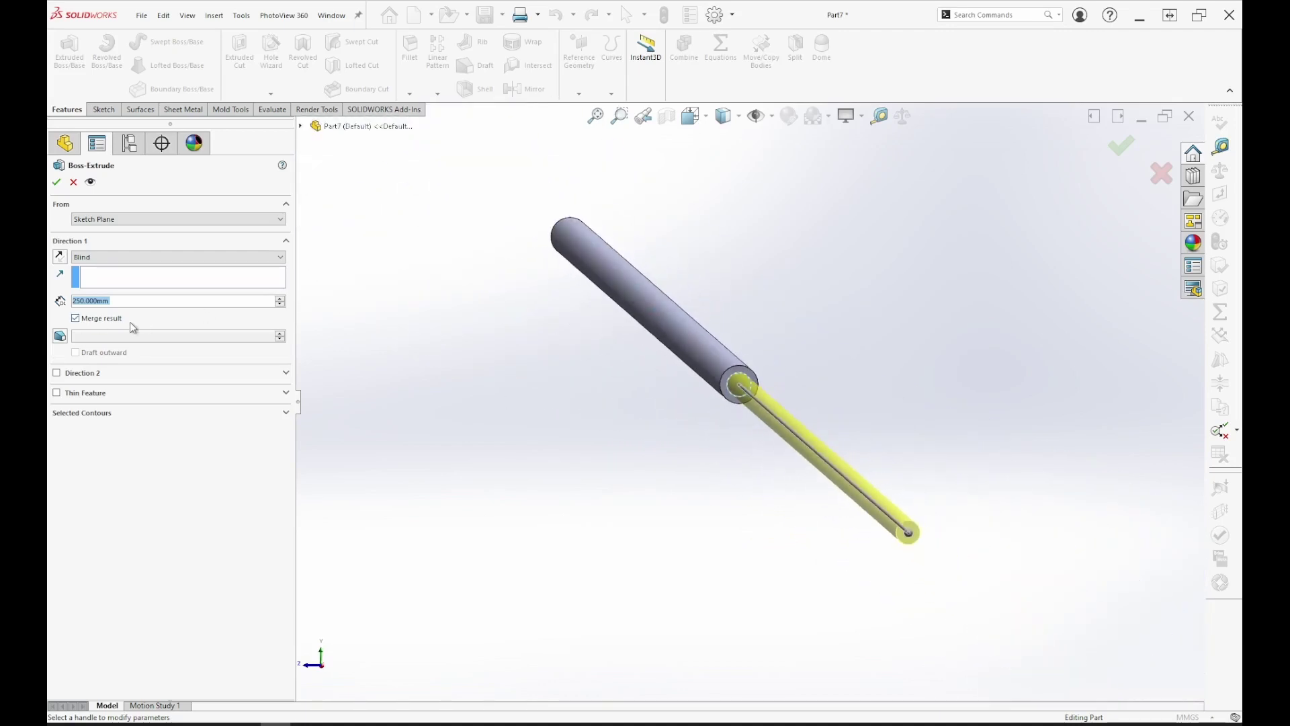
type("20")
key("Return")
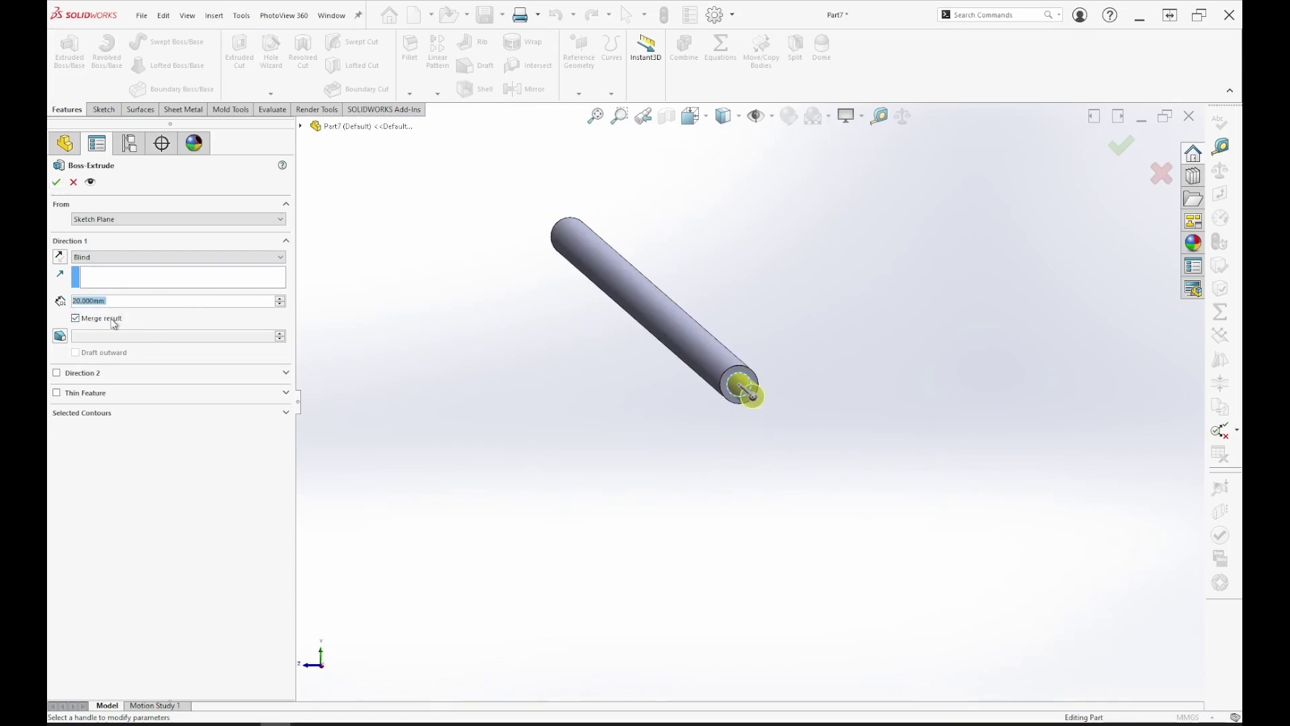
type("25")
key("Return")
left_click(58, 179)
scroll(686, 487, "up", 3)
scroll(773, 419, "down", 3)
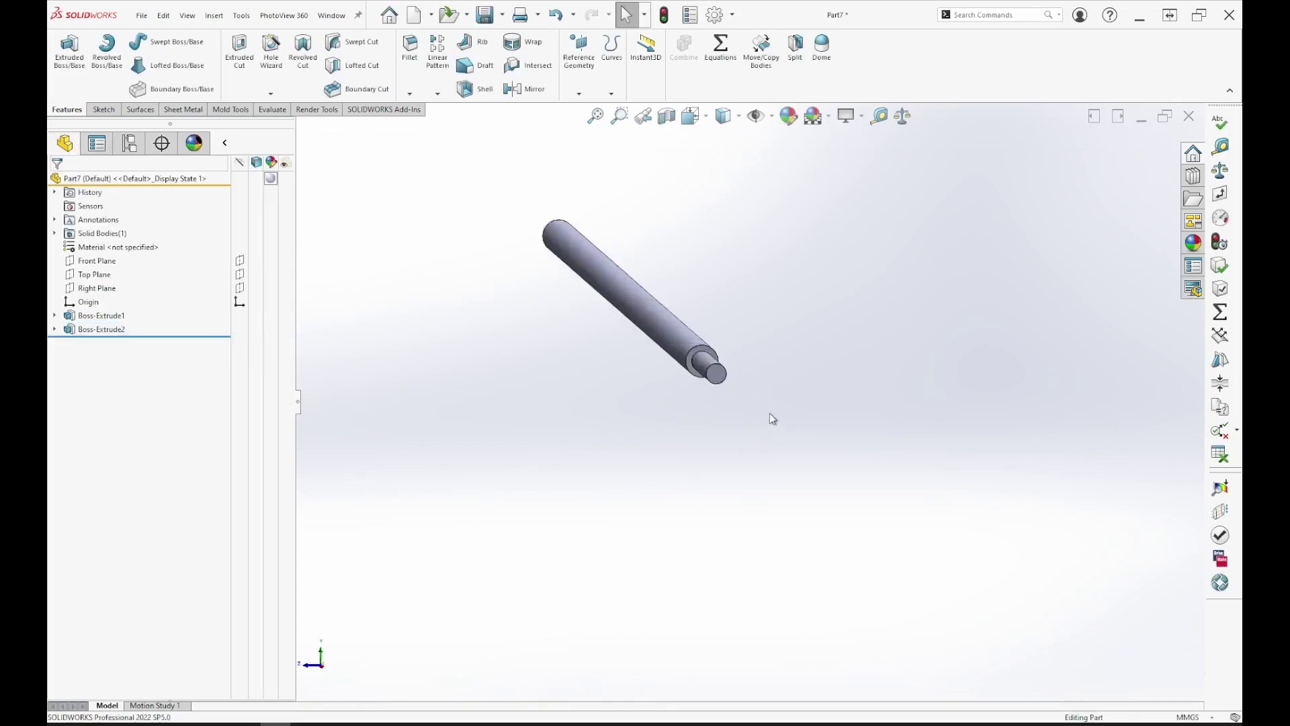
scroll(773, 418, "down", 5)
scroll(1086, 472, "up", 5)
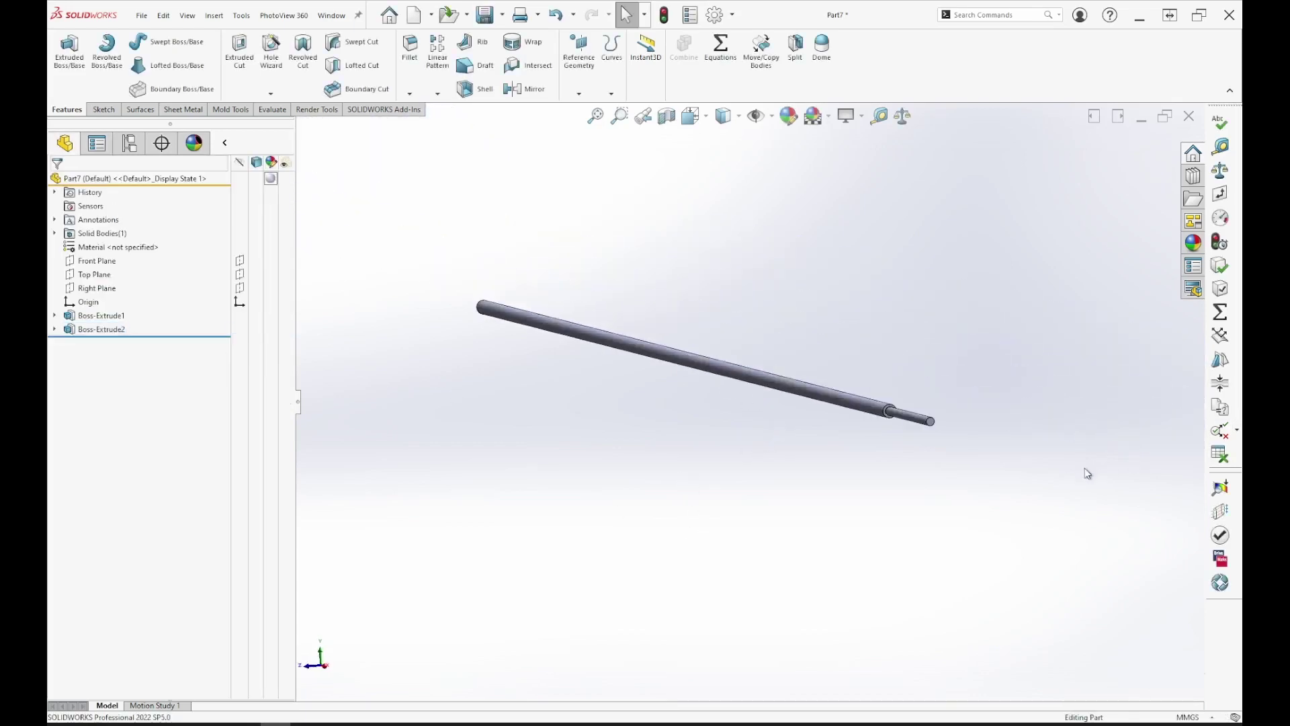
scroll(910, 415, "down", 3)
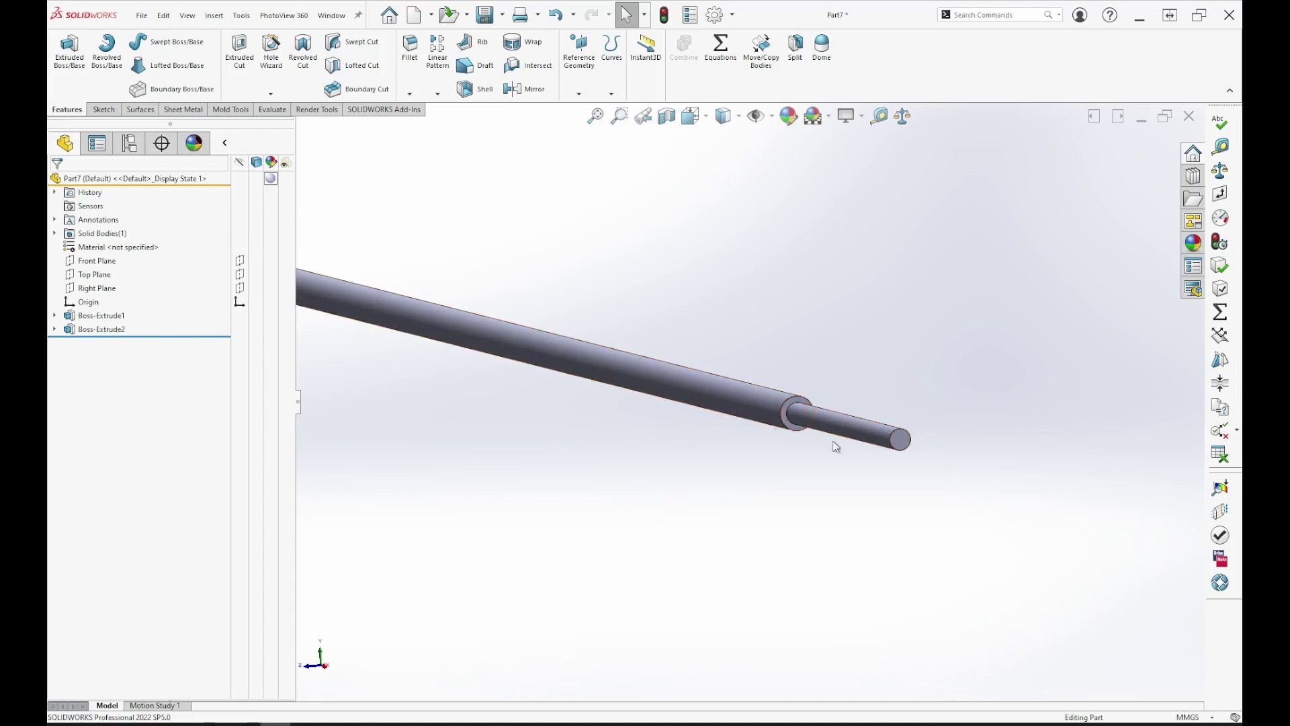
scroll(587, 484, "up", 4)
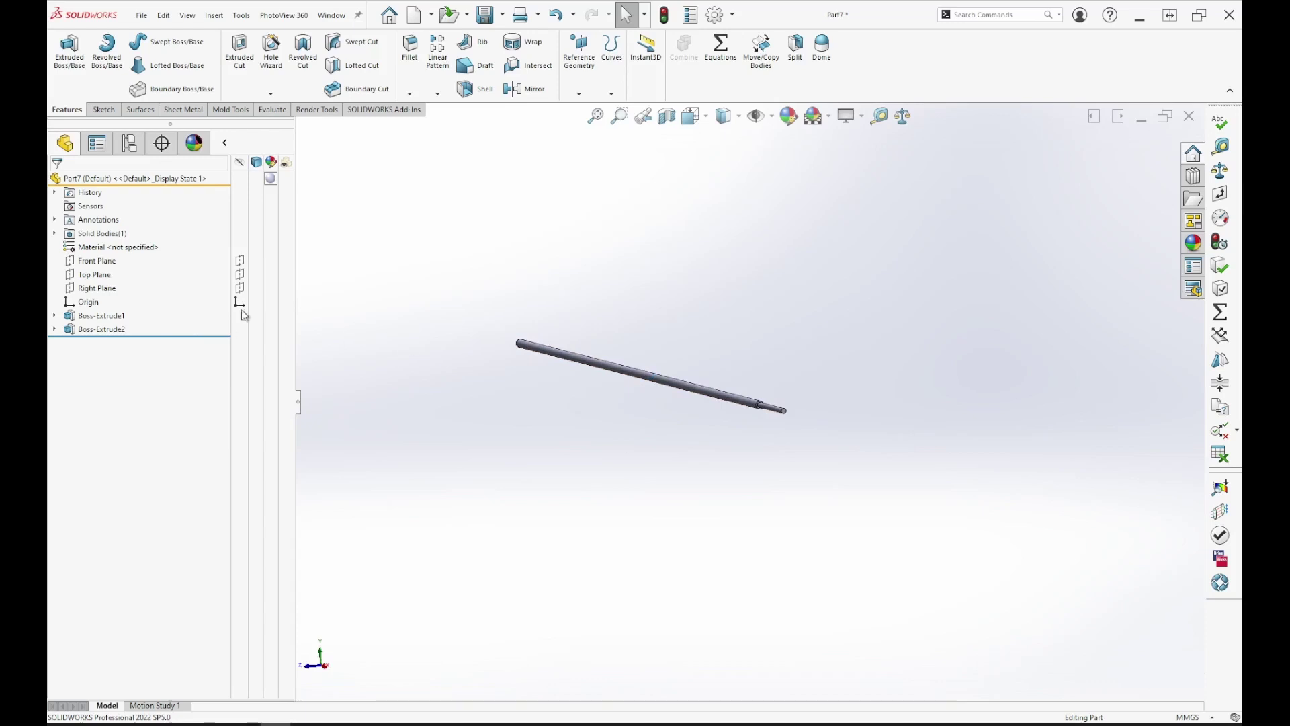
- Open the long rod's base sketch, check the circle's diameter dimension, and exit the sketch without editing it
right_click(98, 316)
left_click(135, 292)
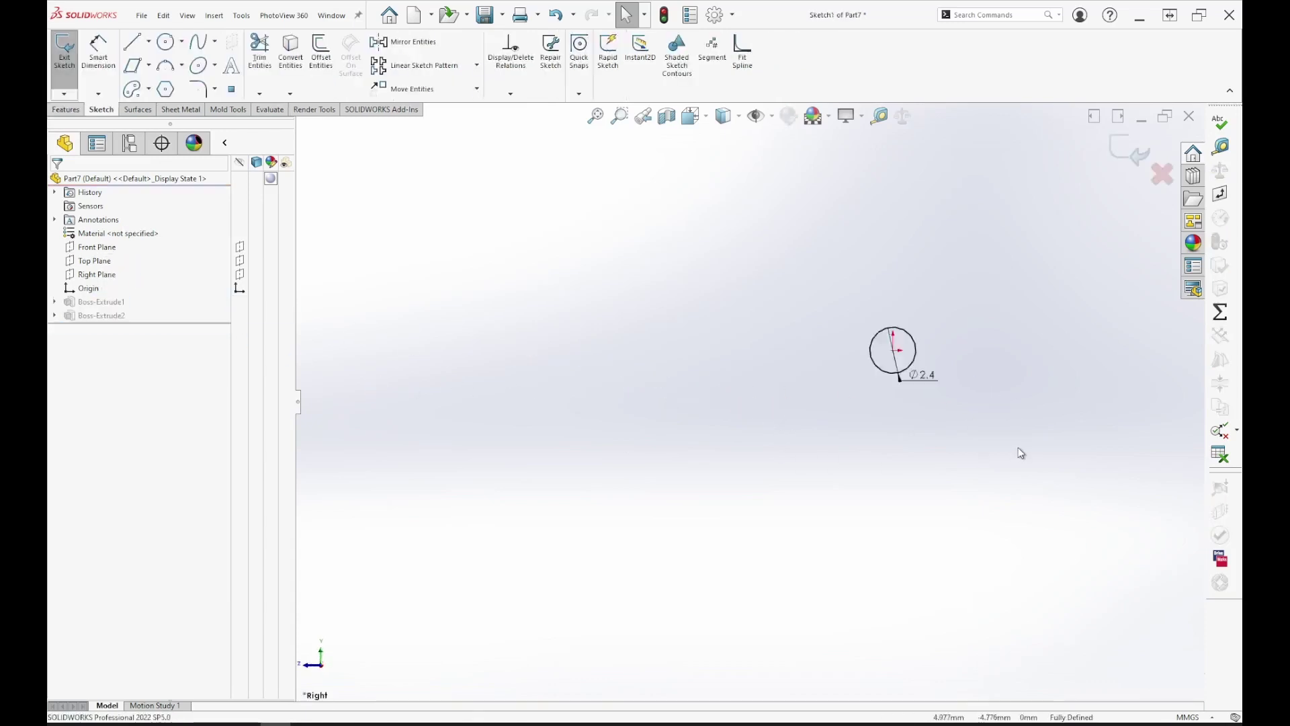
scroll(1017, 437, "down", 3)
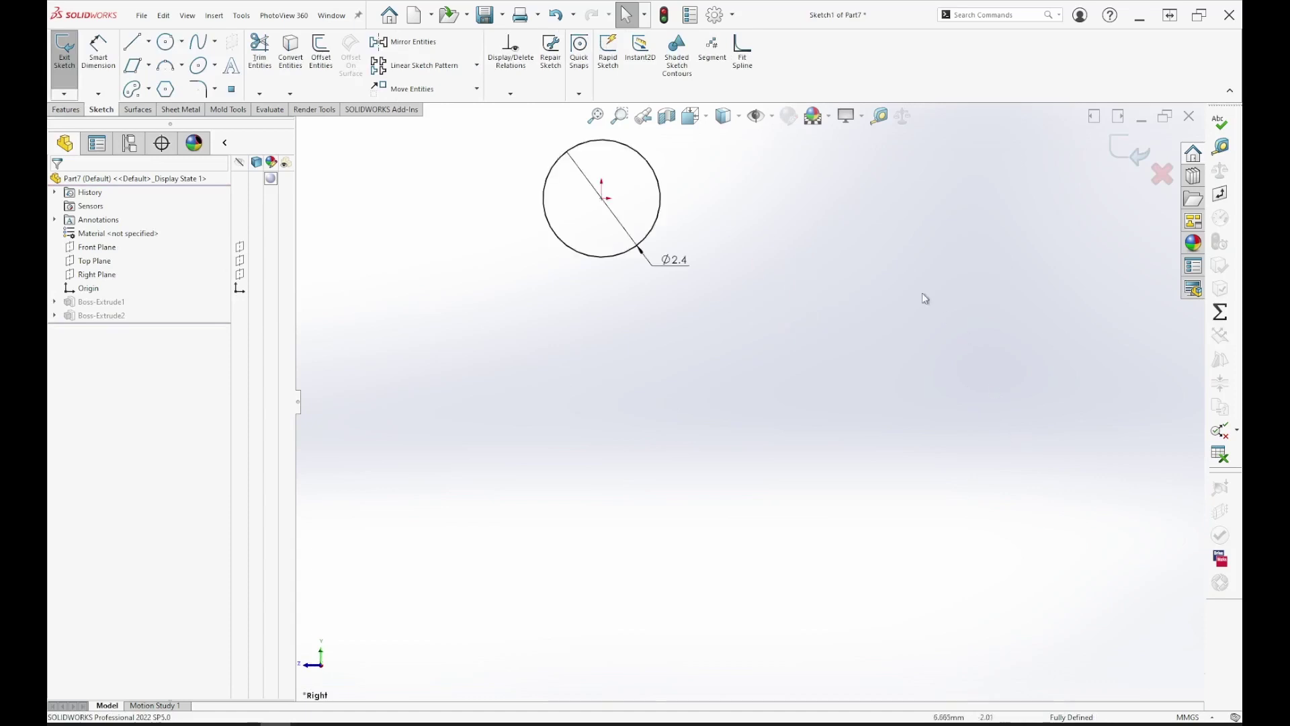
double_click(672, 260)
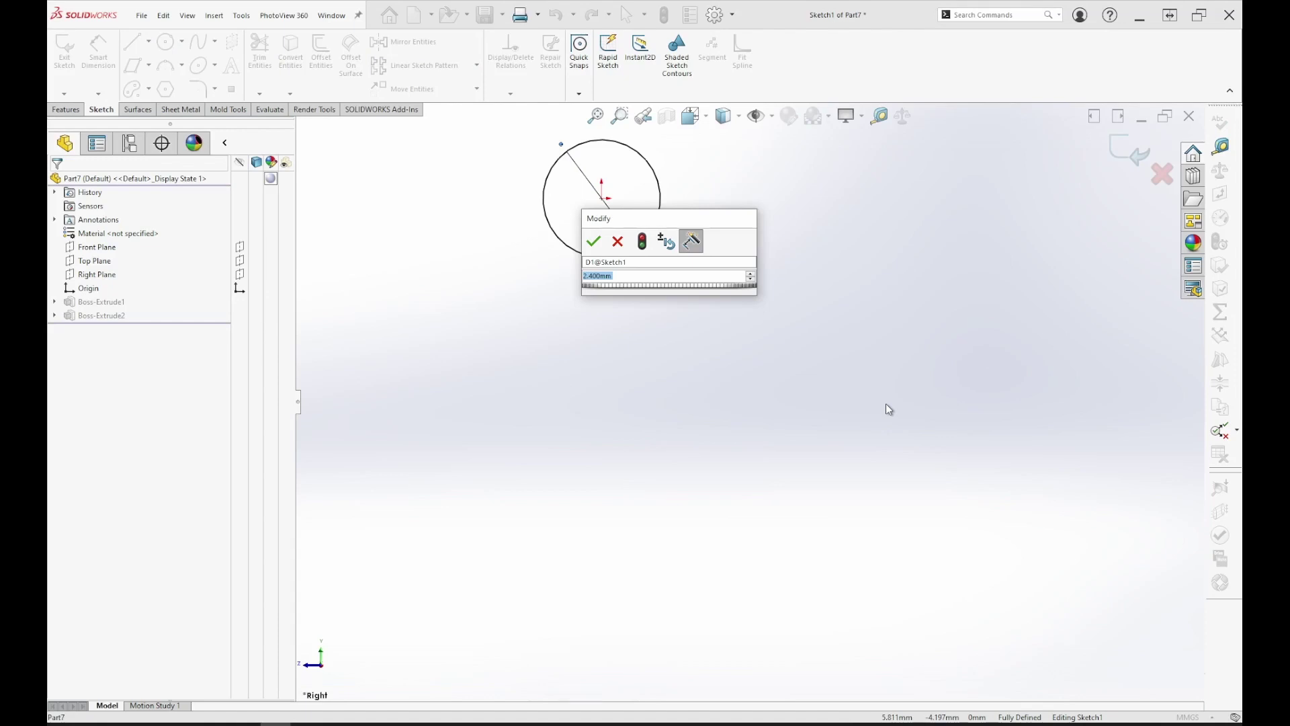
left_click_drag(687, 222, 910, 291)
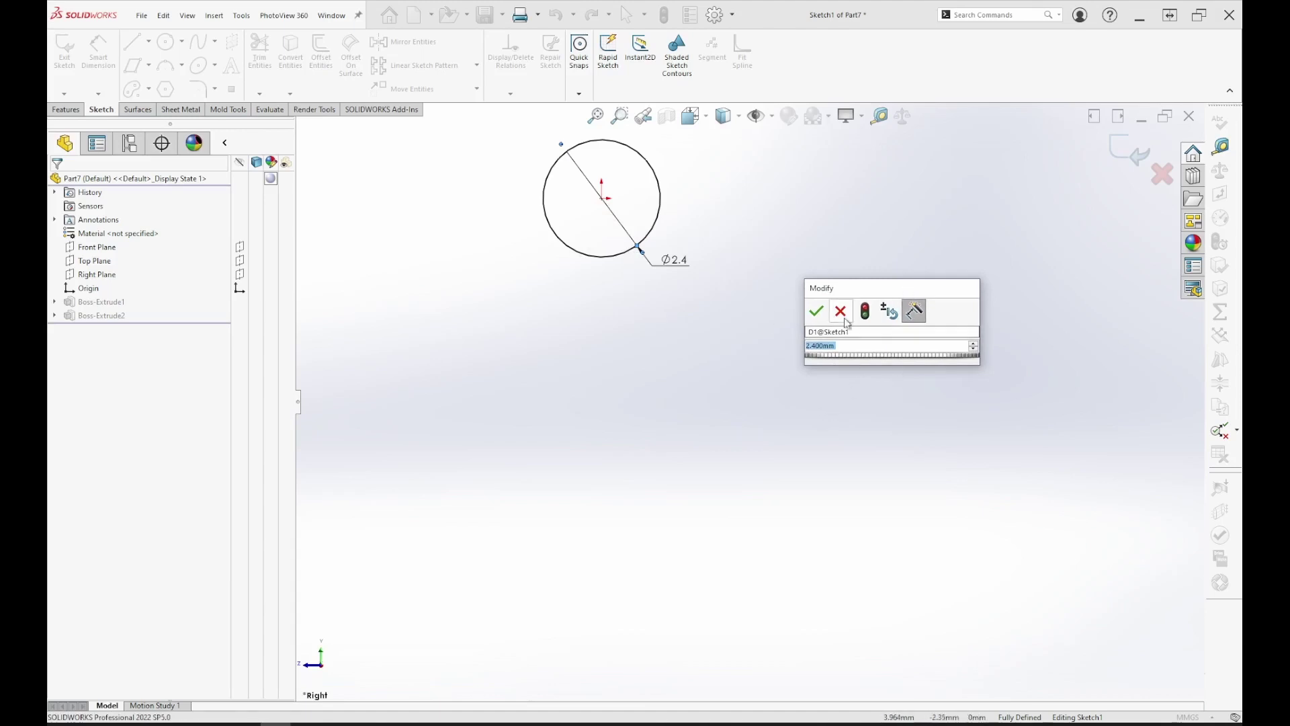
left_click(825, 321)
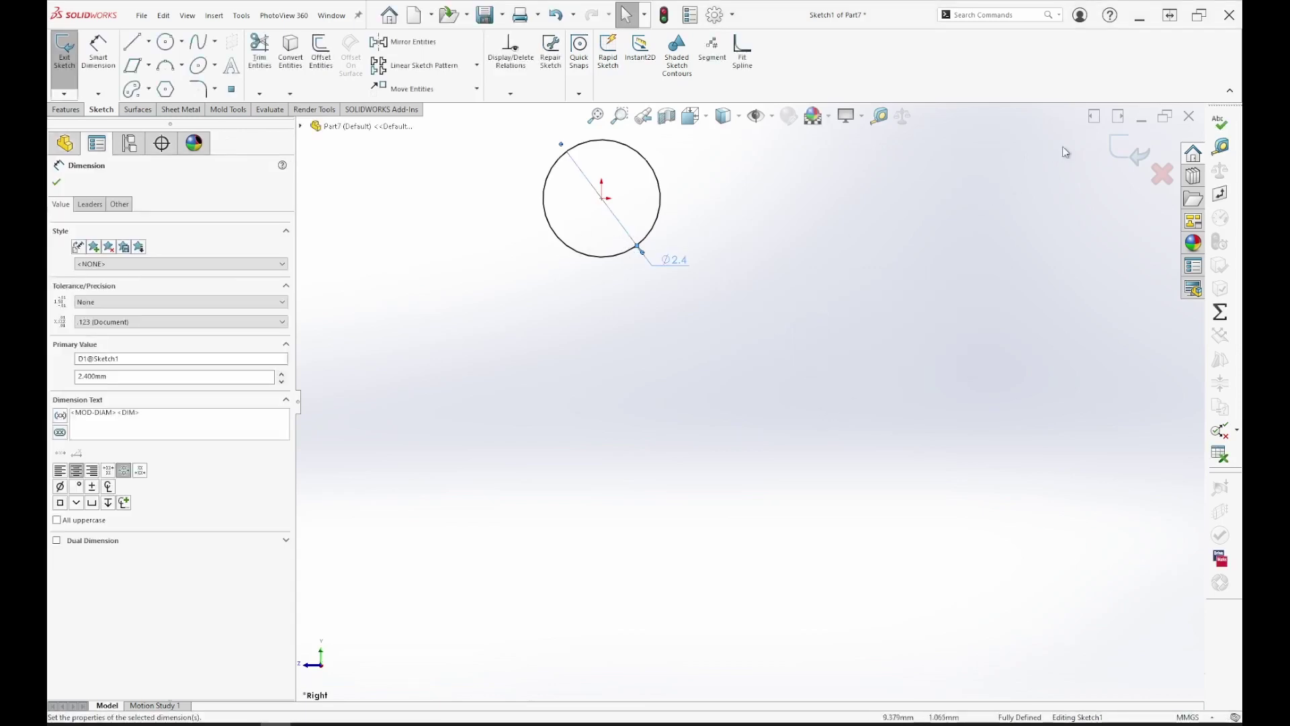
left_click(1119, 165)
left_click(1142, 147)
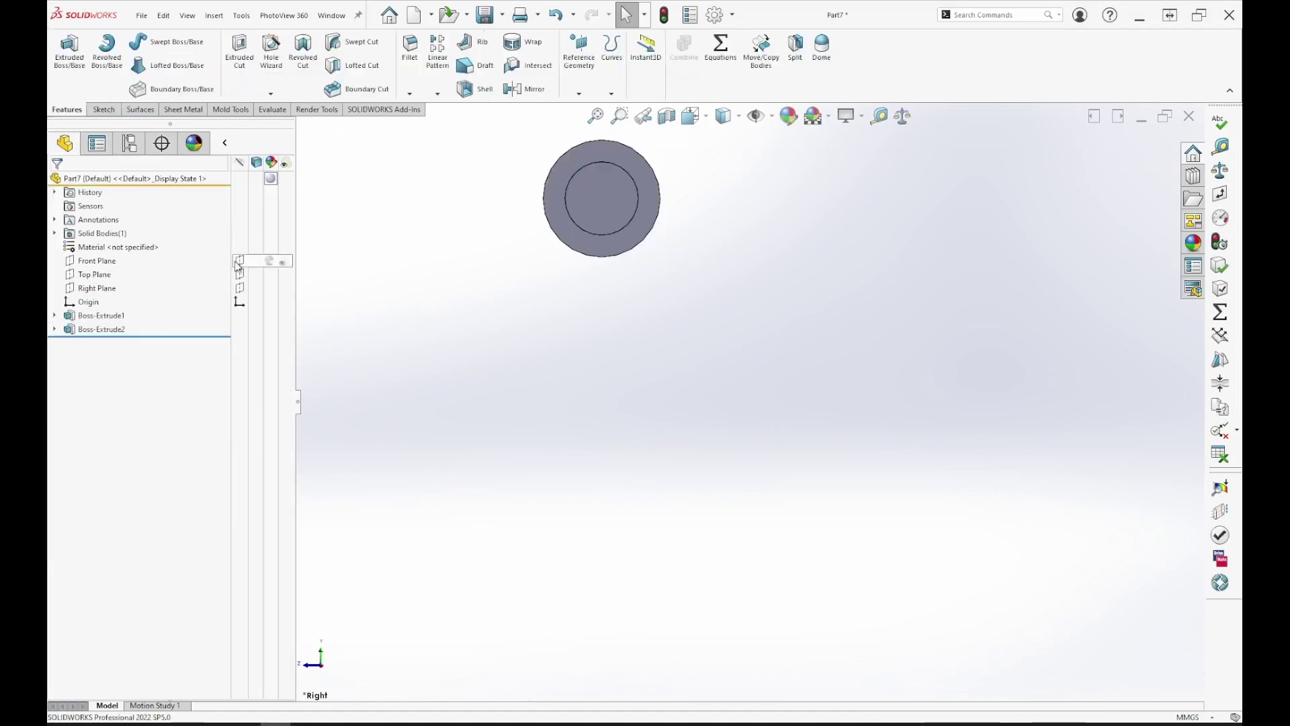
- Edit the thin tip's sketch, set its circle diameter to 1.3 mm, and exit the sketch
right_click(120, 331)
left_click(155, 296)
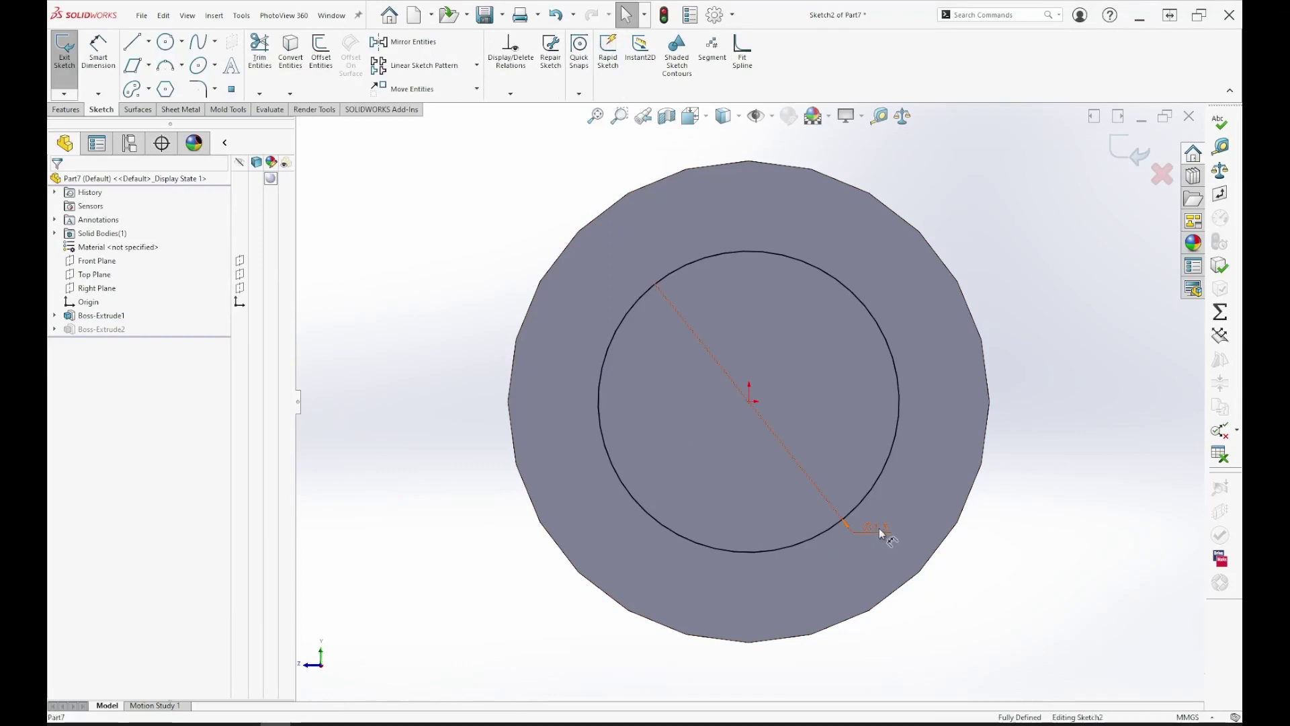
double_click(881, 531)
type("1.3")
key("Return")
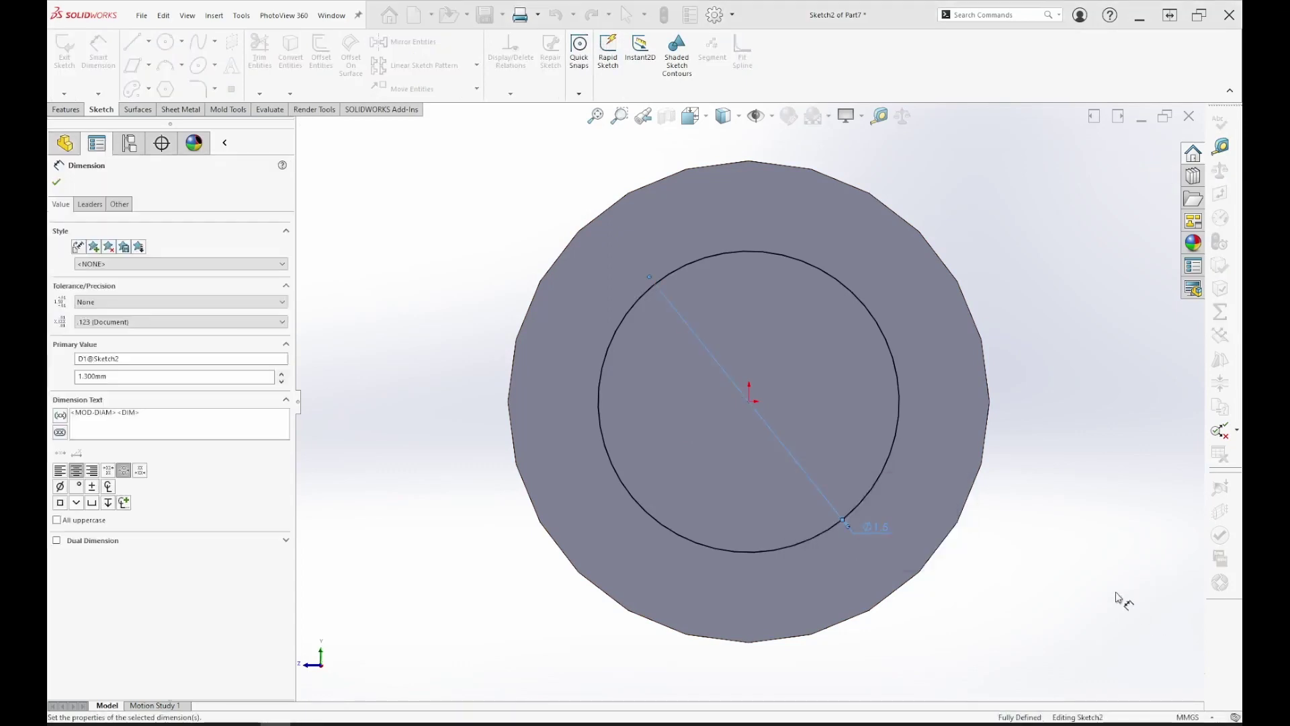
left_click(1144, 152)
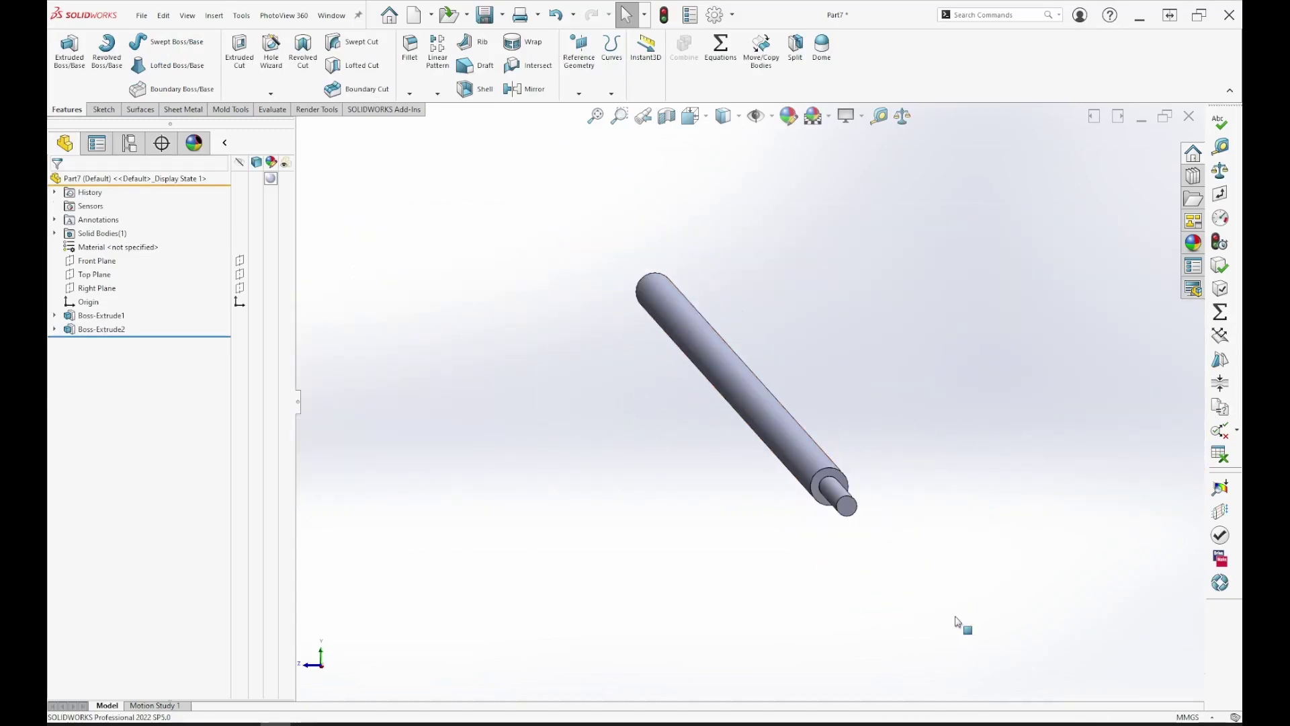
- Sketch a 1.3 mm diameter circle centred on the origin on the rod's plain end face
middle_click_drag(994, 573, 533, 298)
scroll(672, 403, "down", 3)
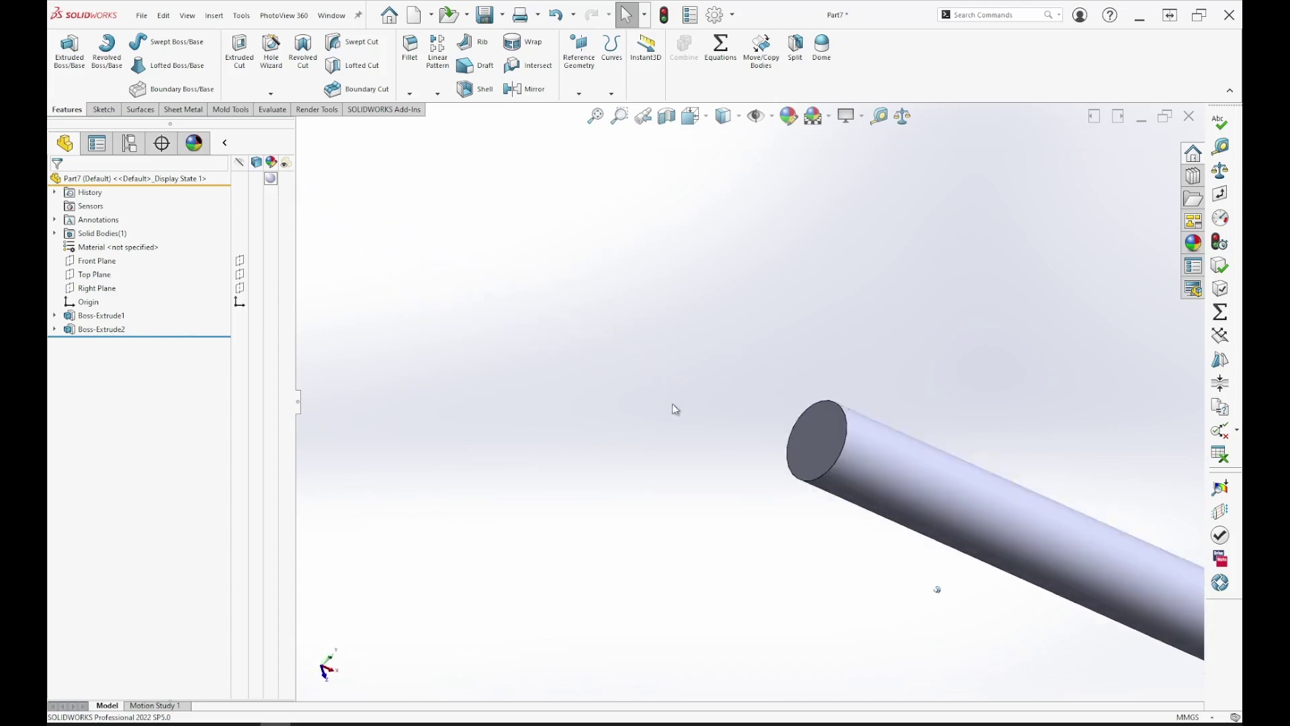
right_click(810, 440)
left_click(838, 421)
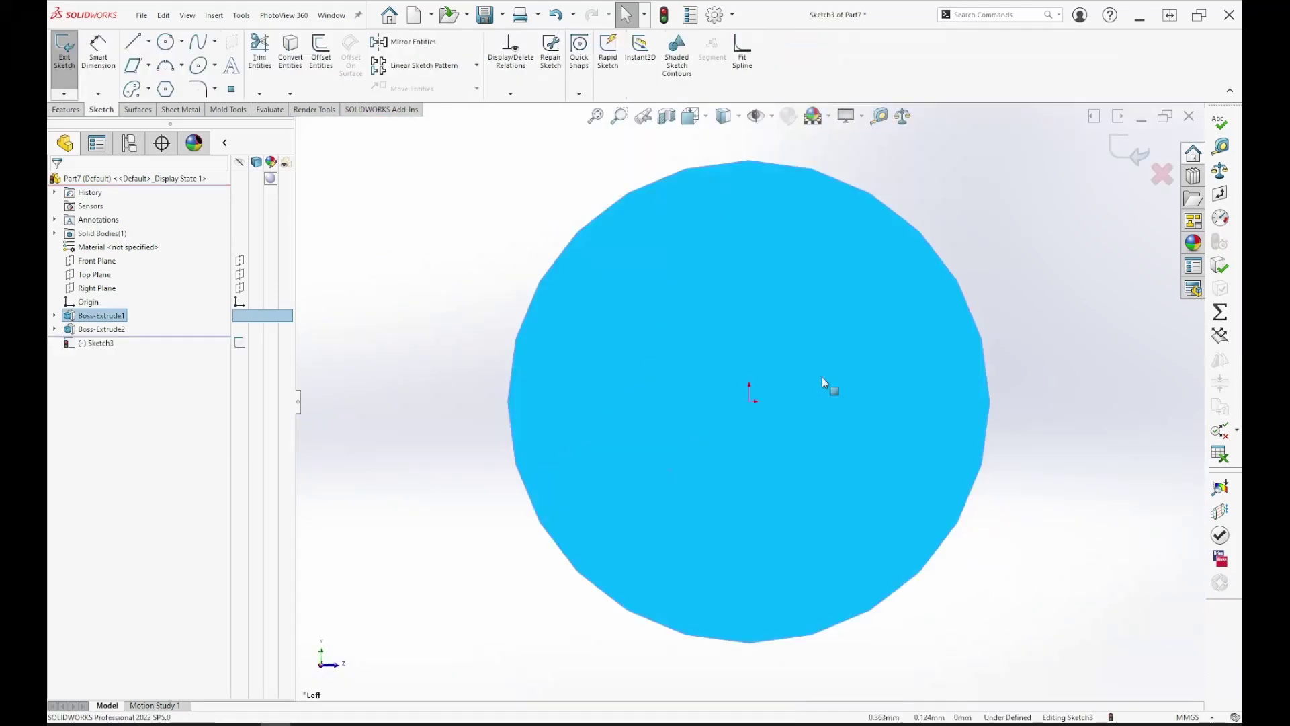
left_click(166, 44)
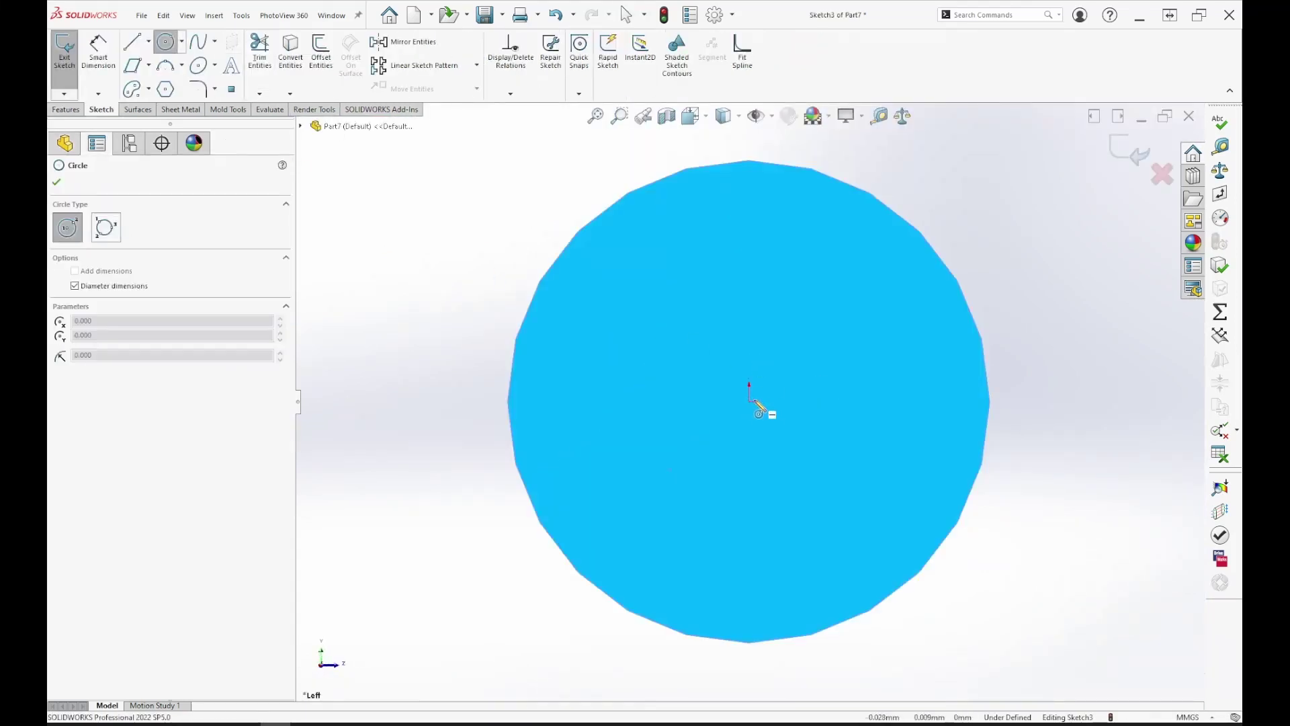
left_click(749, 401)
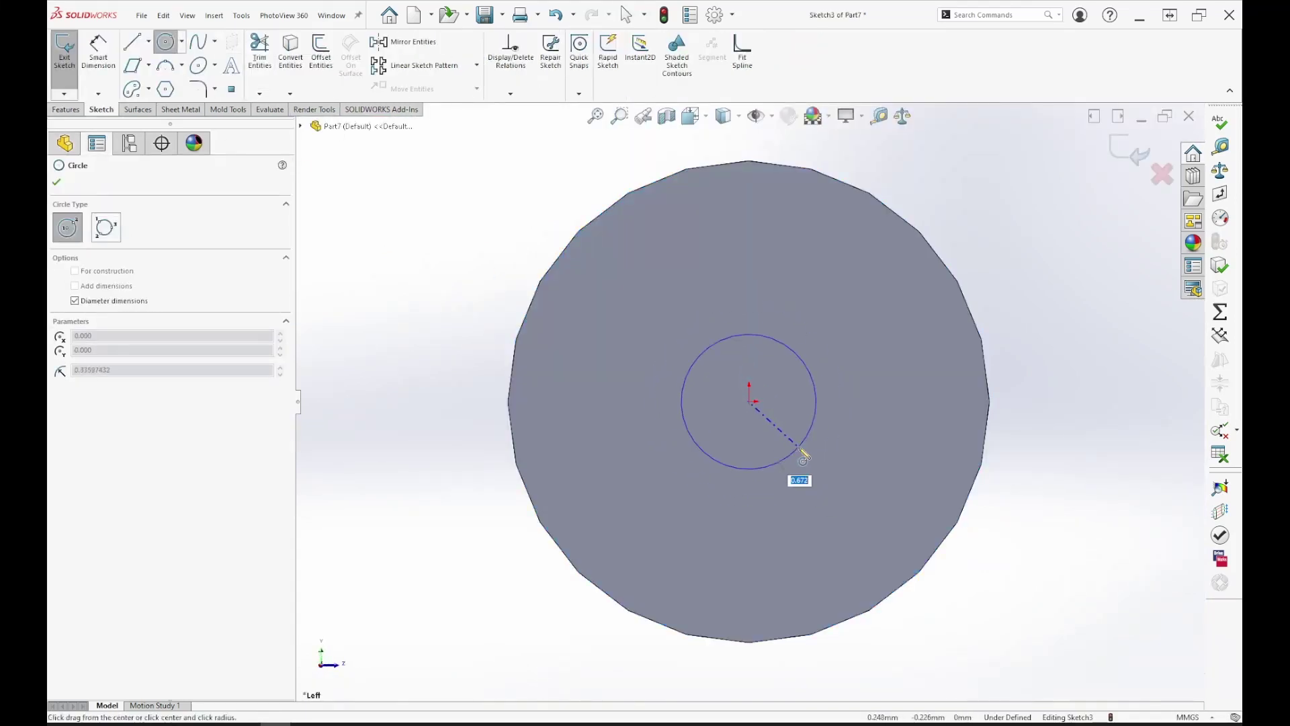
type("1.3")
key("Return")
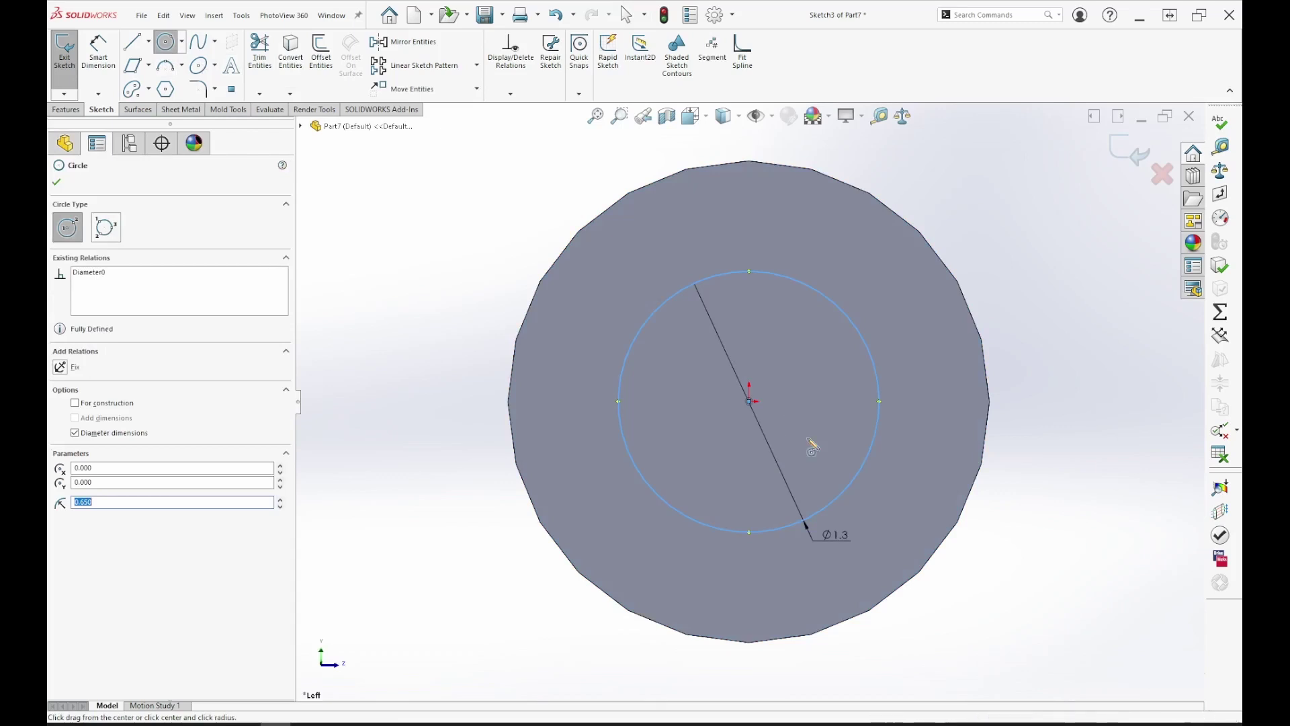
- Extrude the new 1.3 mm circle as a 25 mm blind boss outward from the end face, merged with the rod
left_click(66, 109)
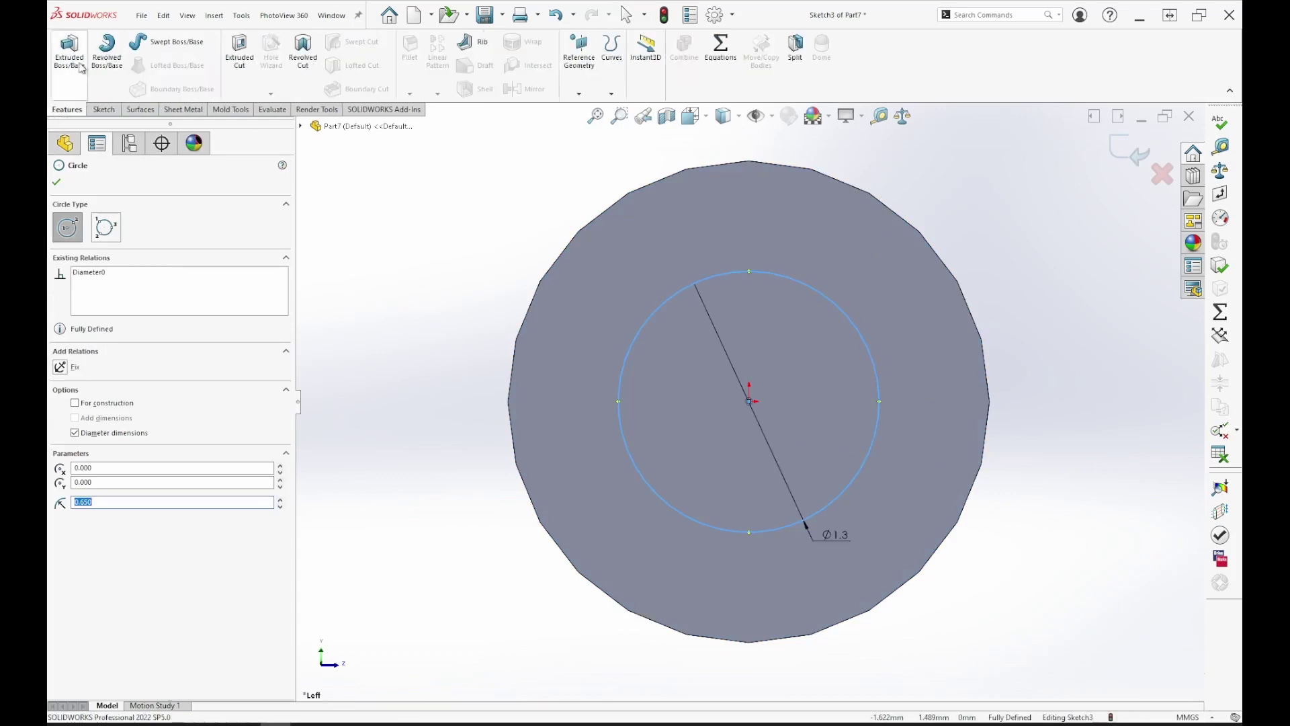
left_click(69, 50)
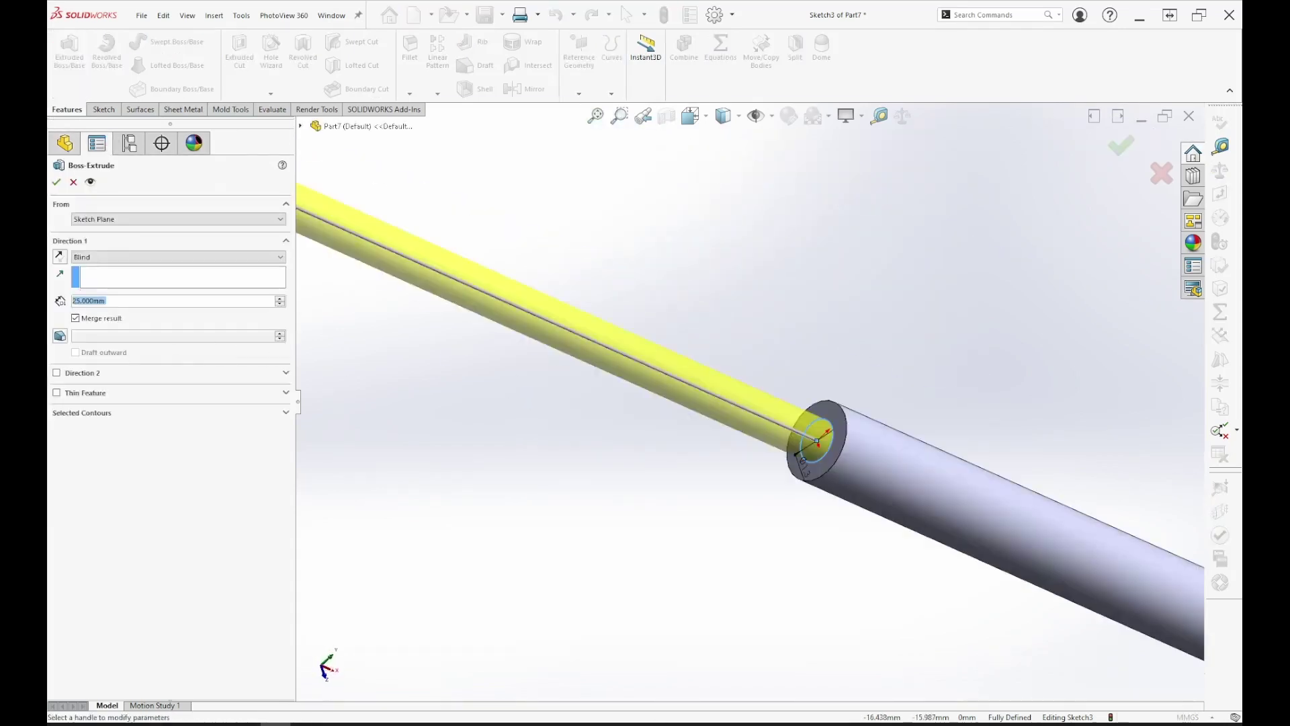
left_click(56, 182)
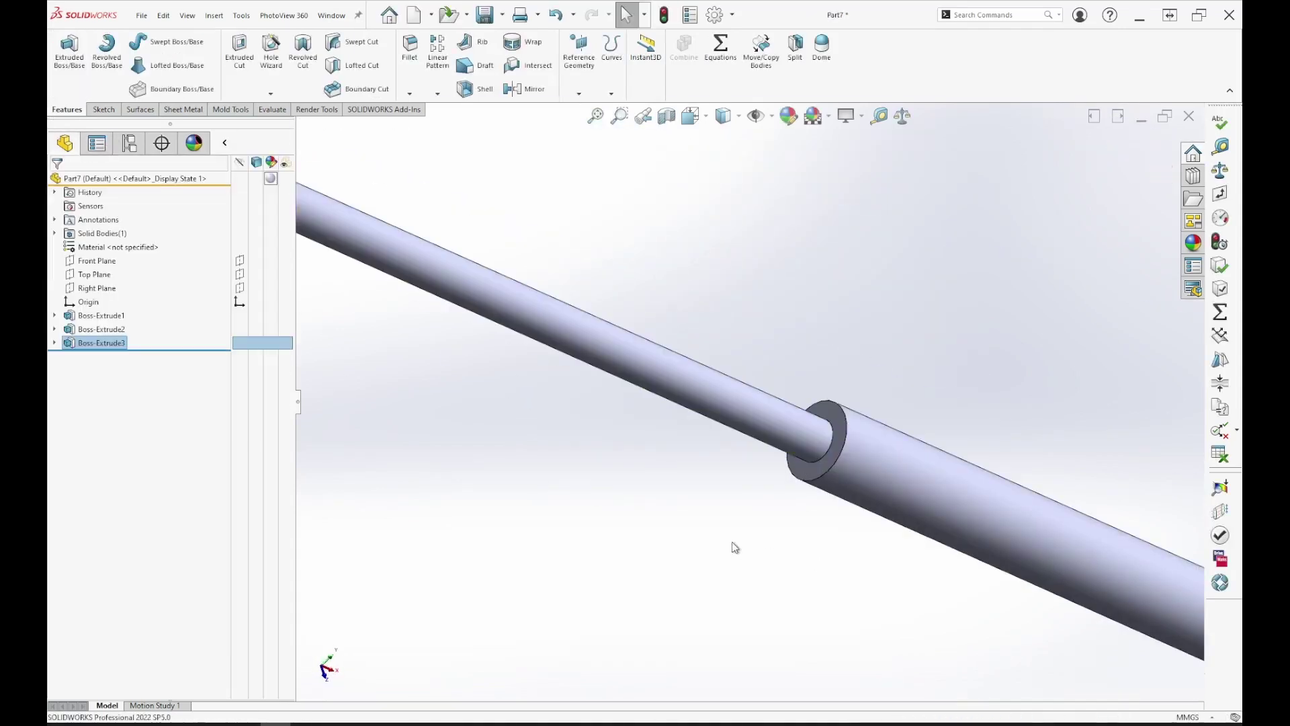
- Examine the whole rod with its stepped tips at both ends from several angles
scroll(726, 543, "up", 2)
scroll(725, 542, "up", 5)
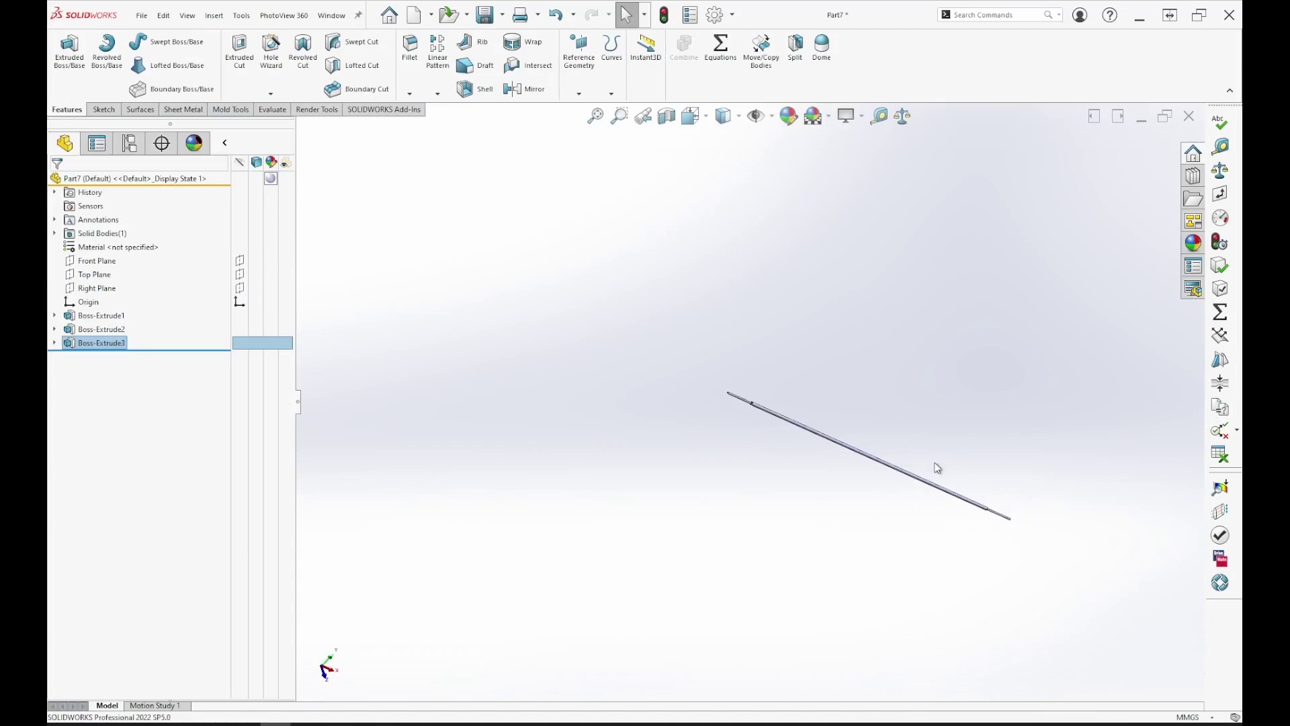
key("f")
key("z")
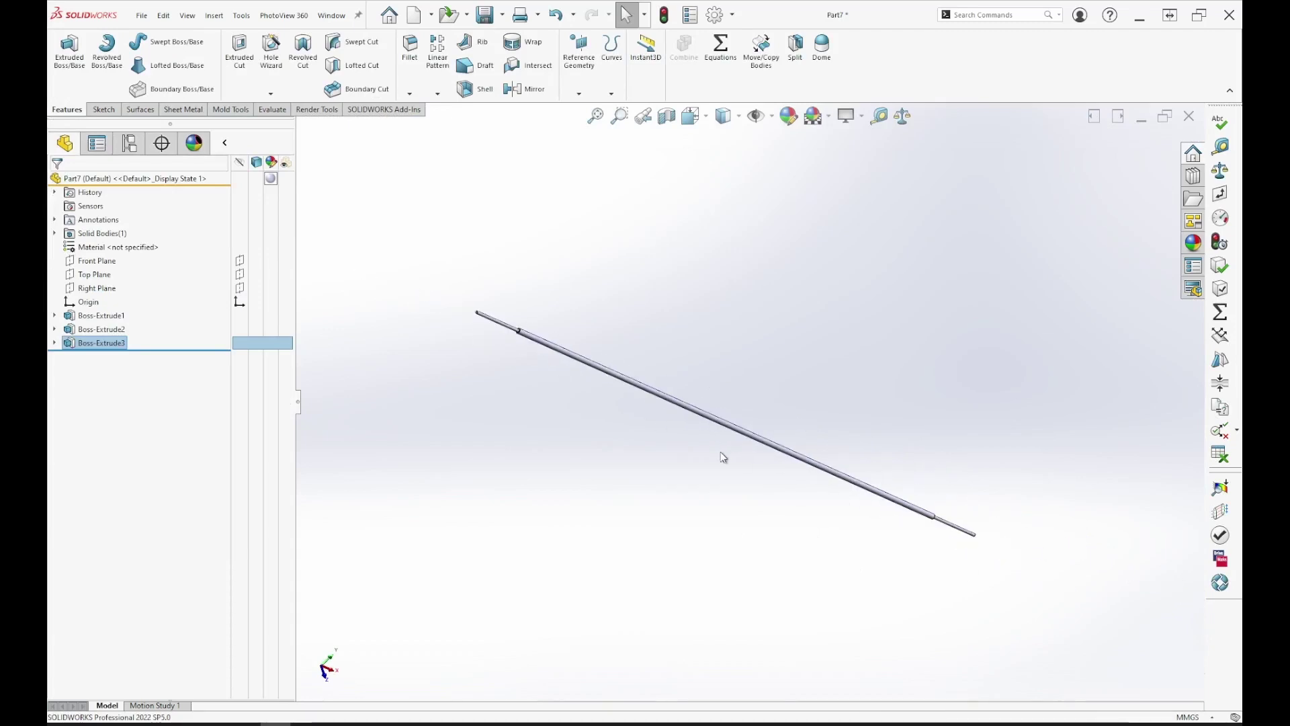
middle_click_drag(755, 470, 899, 513)
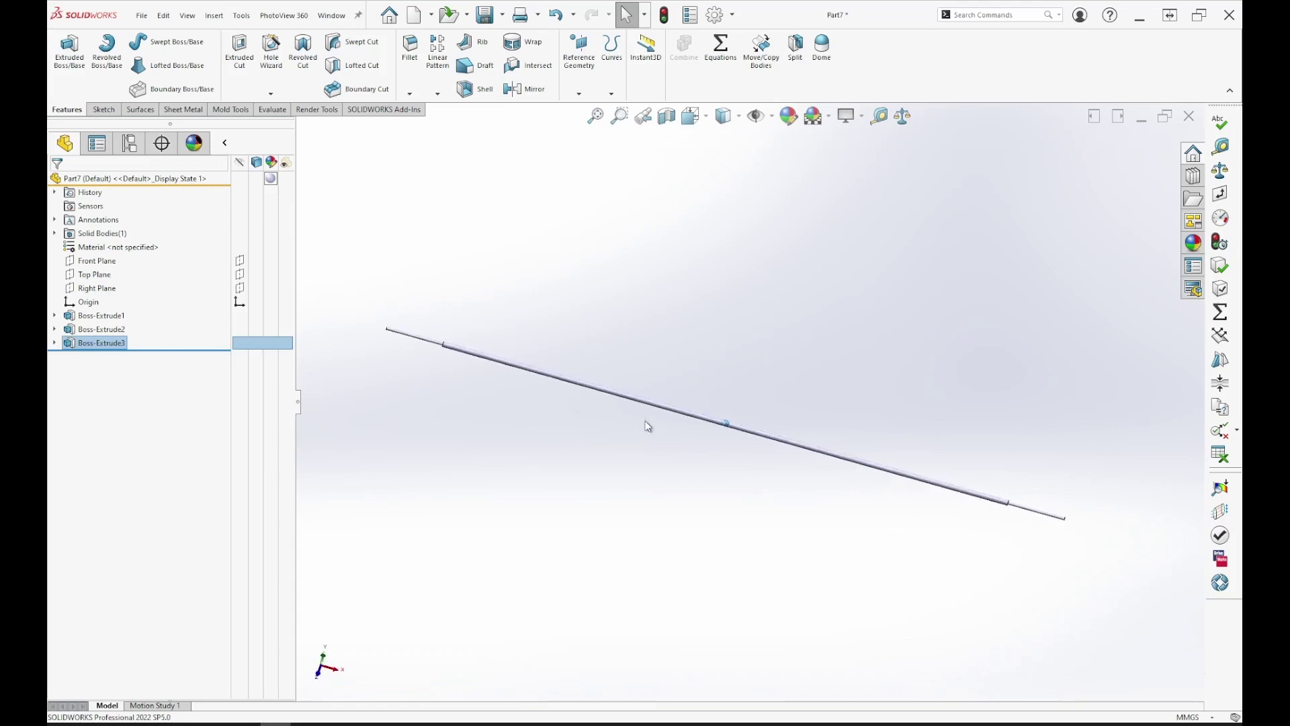
middle_click_drag(648, 426, 858, 489)
scroll(879, 474, "up", 1)
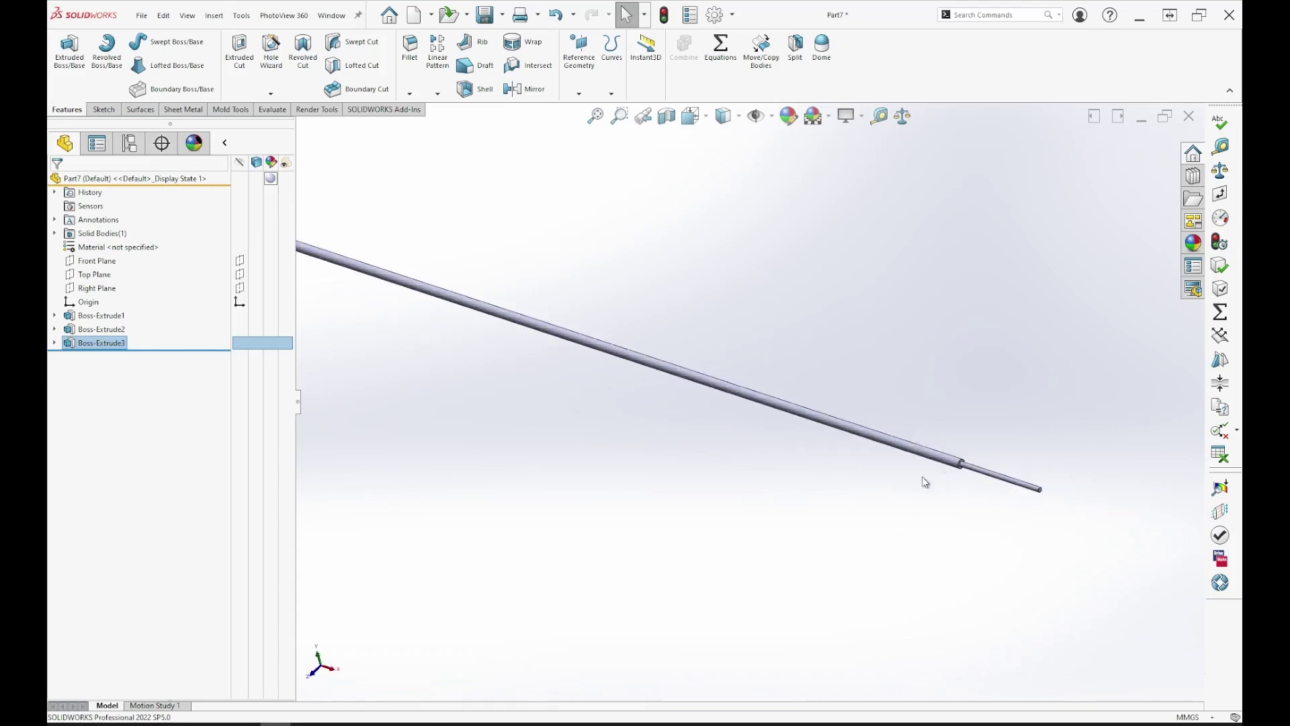
- Set the whole part's appearance colour to dark red, RGB 192, 0, 0
left_click(269, 178)
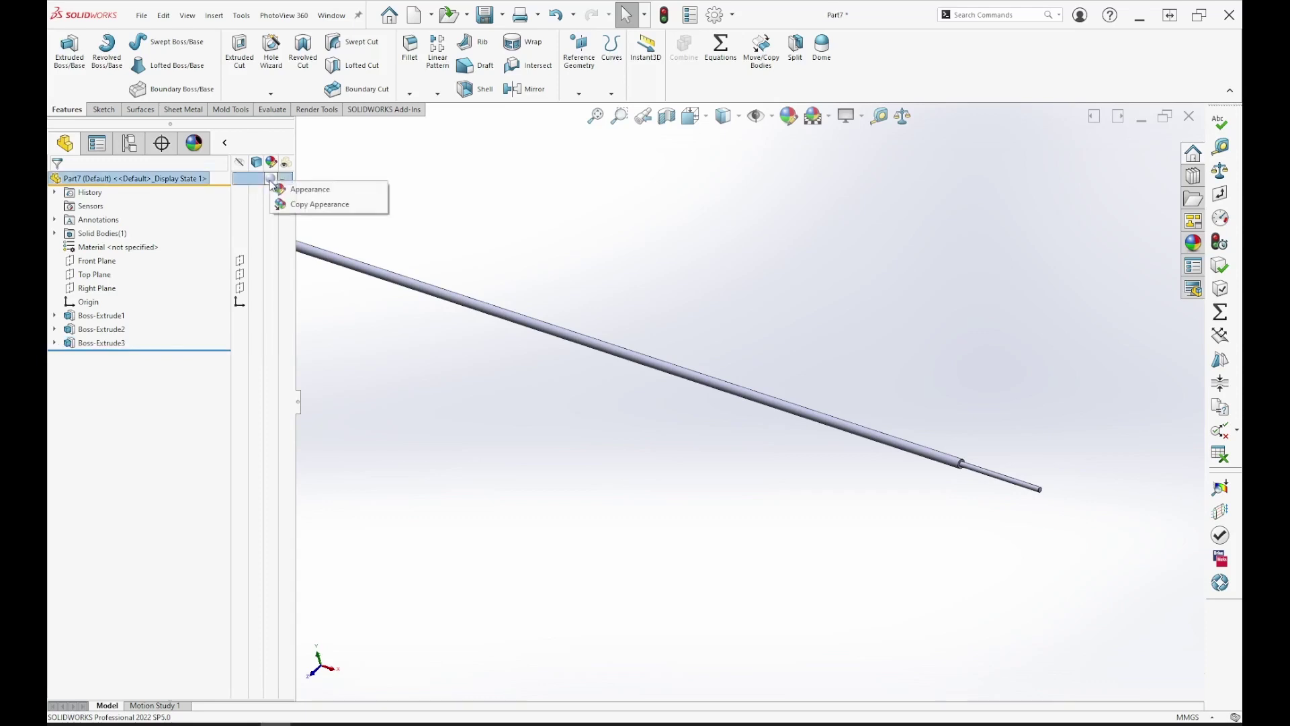
left_click(311, 191)
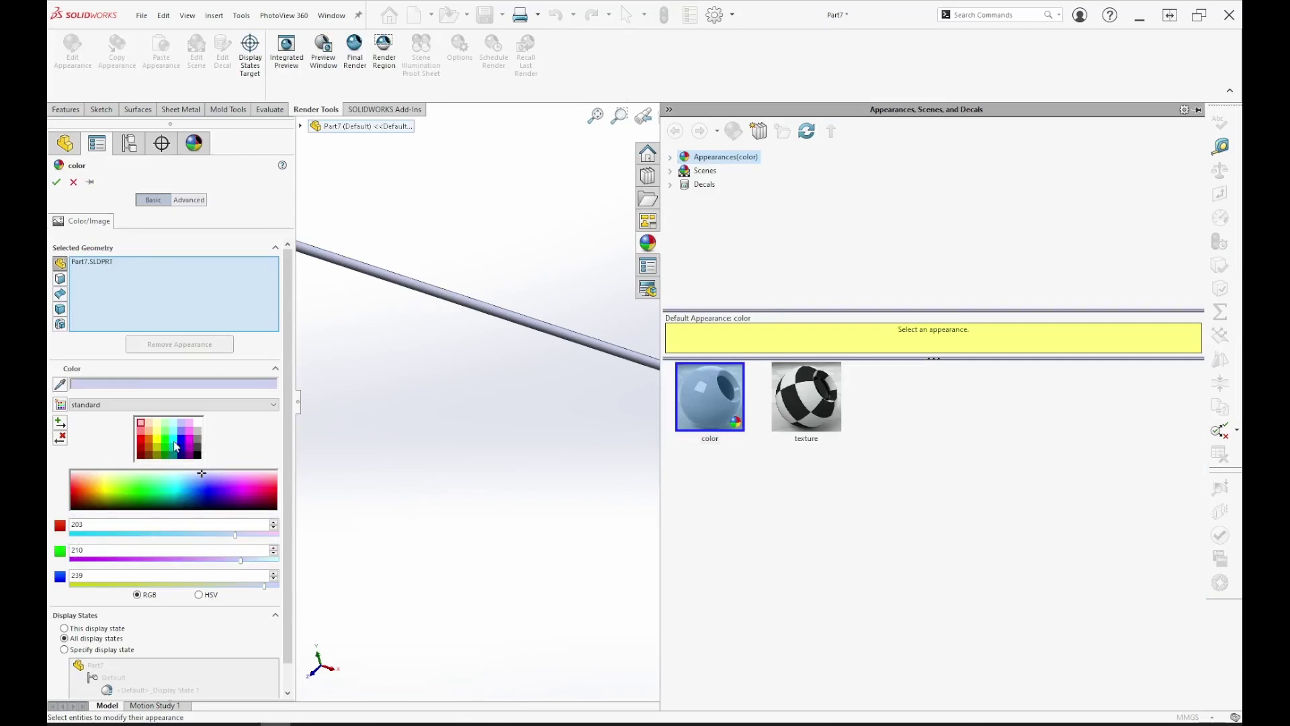
left_click(143, 433)
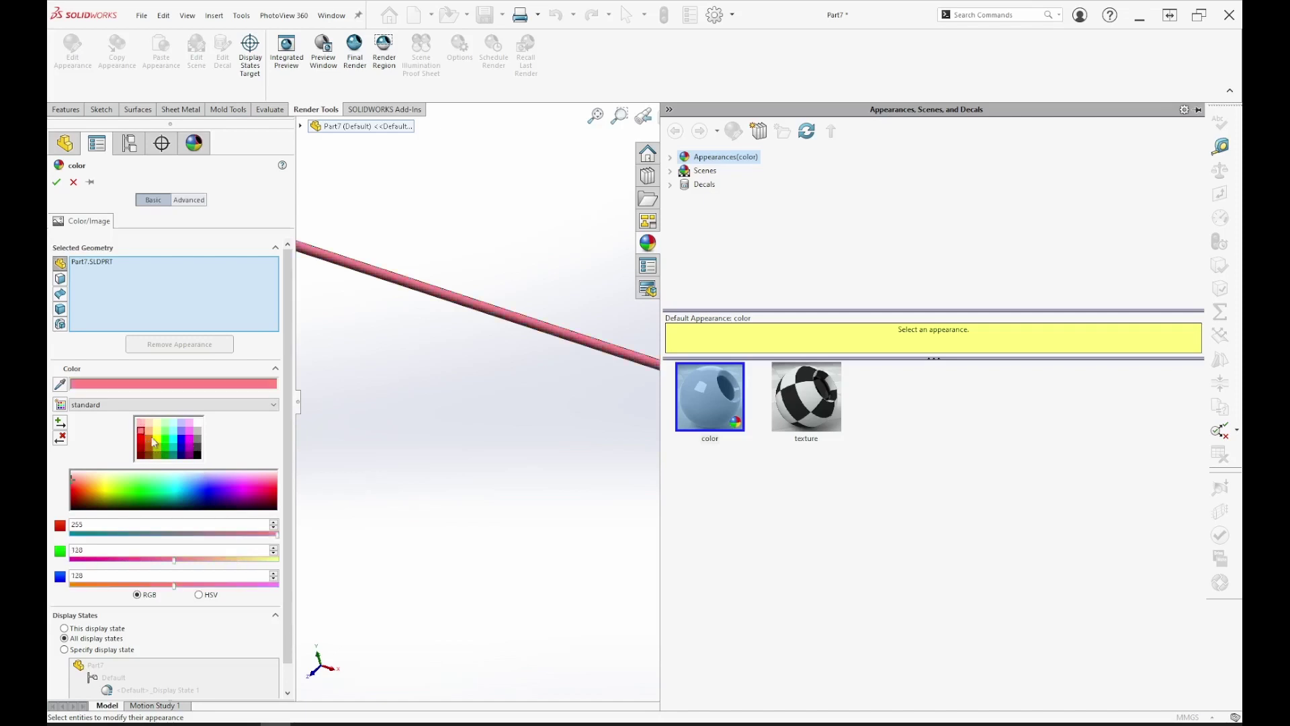
left_click(143, 445)
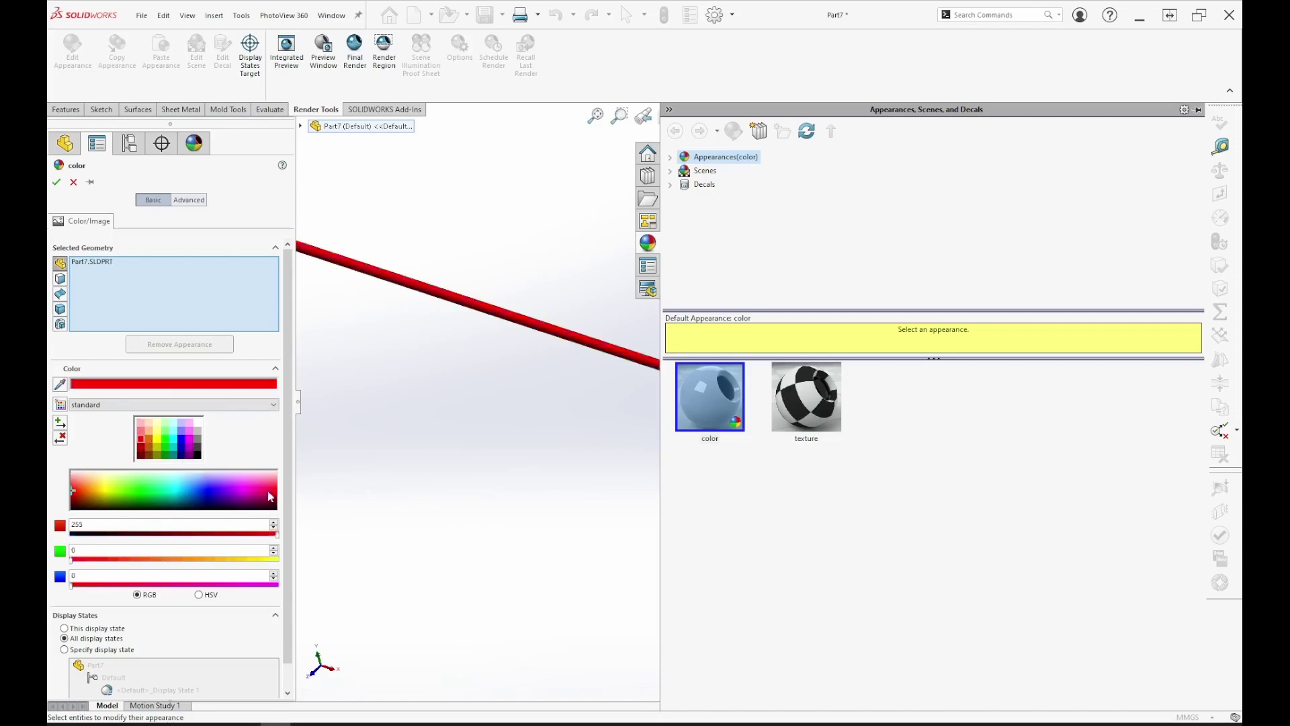
left_click(144, 454)
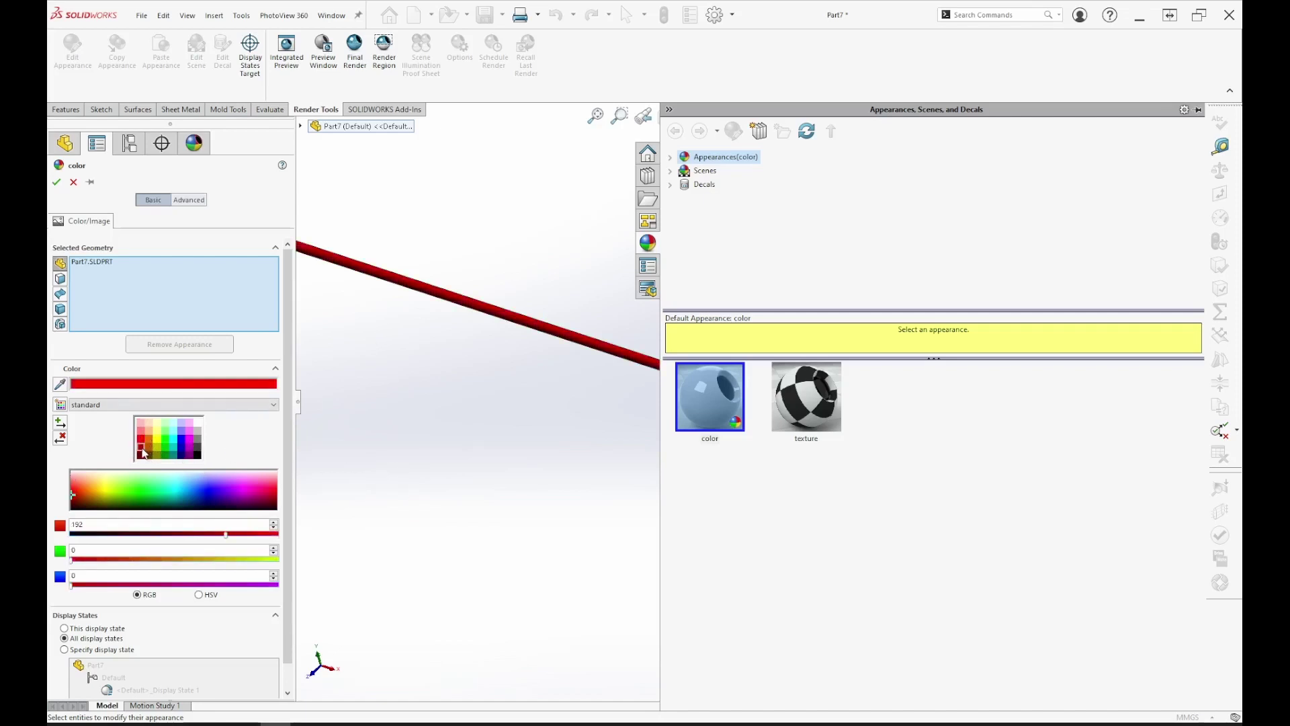
left_click(56, 182)
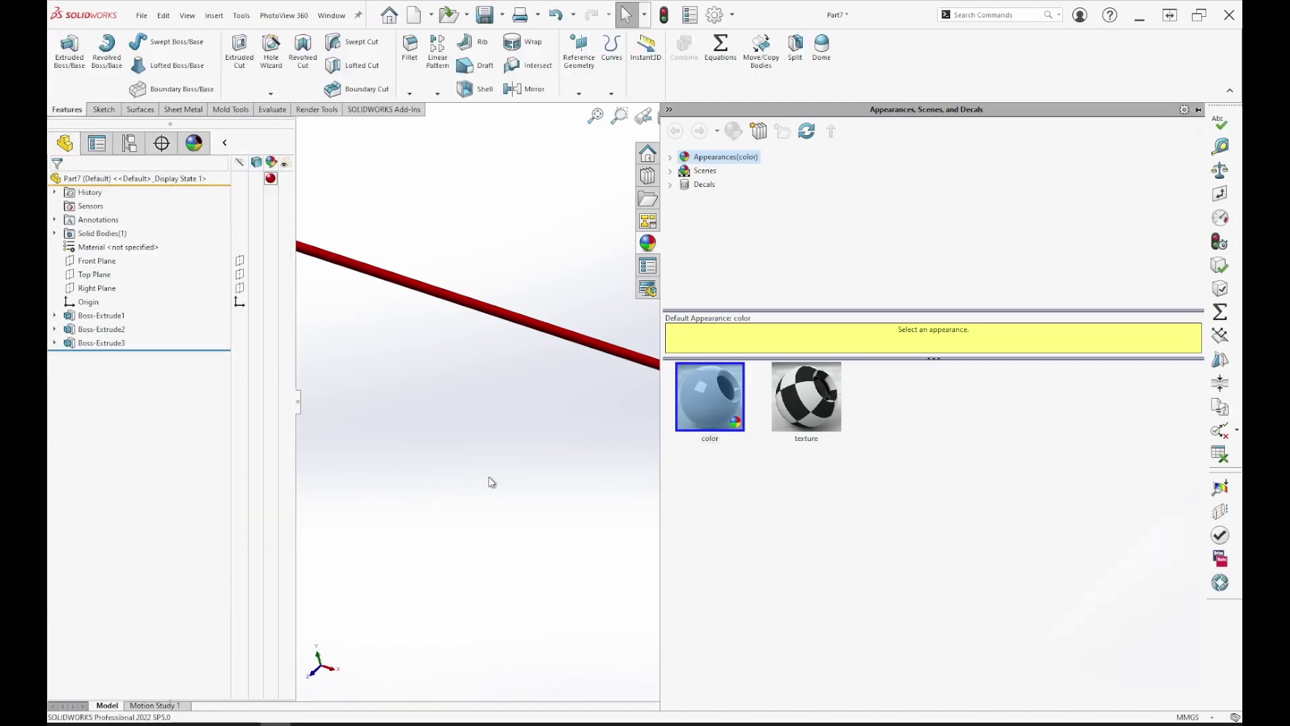
- Examine the first thin tip and its step up to the thicker shaft at close range
scroll(776, 441, "down", 3)
scroll(838, 466, "down", 1)
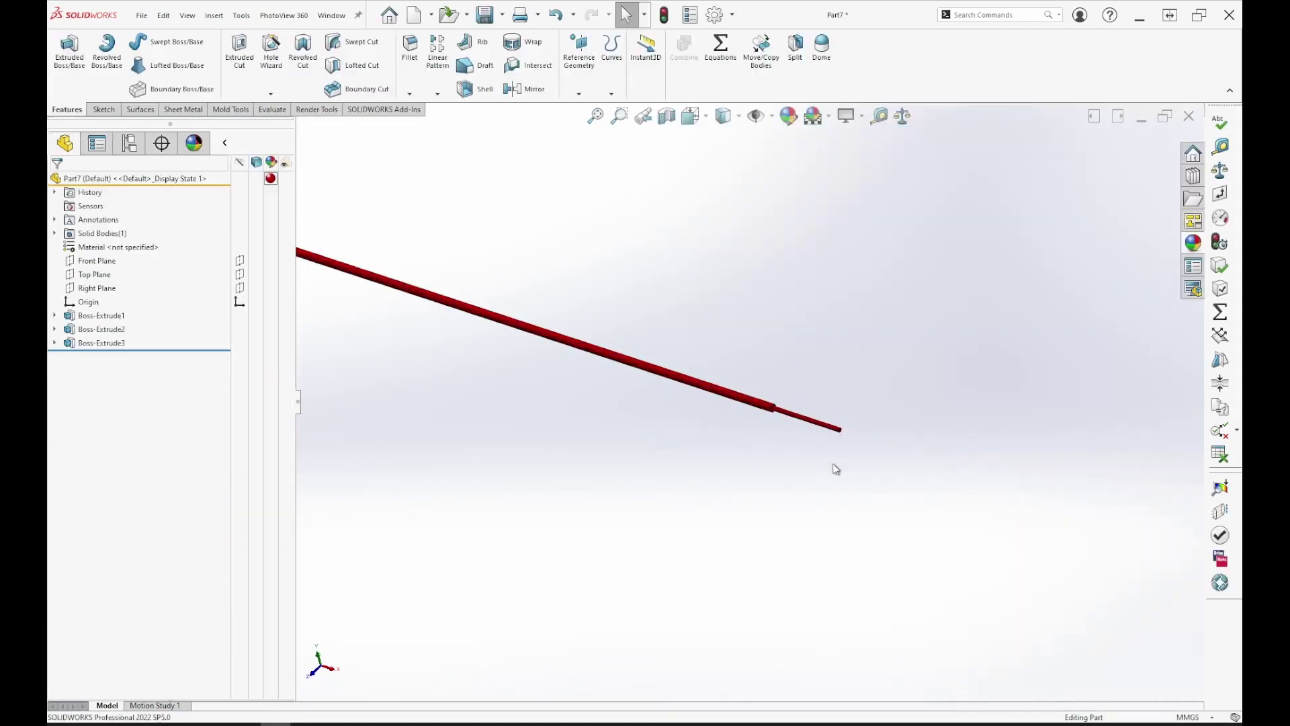
scroll(752, 428, "down", 3)
scroll(1008, 452, "down", 2)
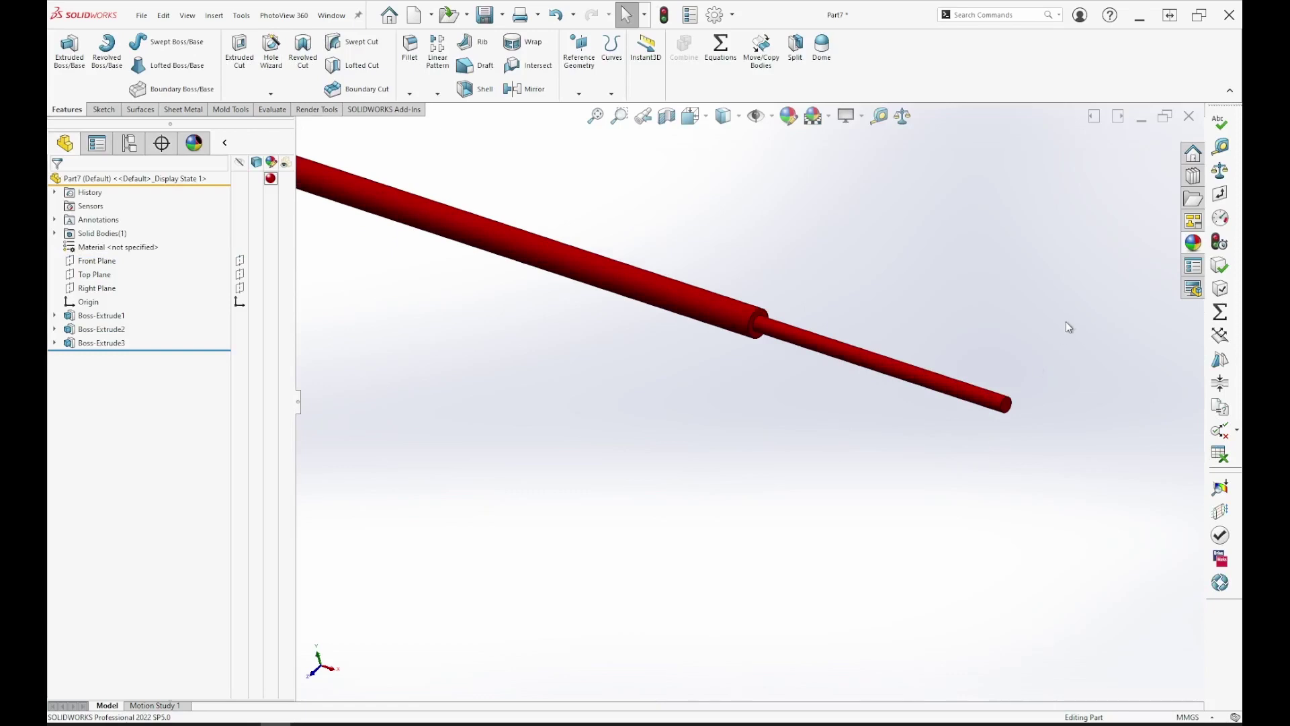
left_click_drag(1066, 322, 918, 460)
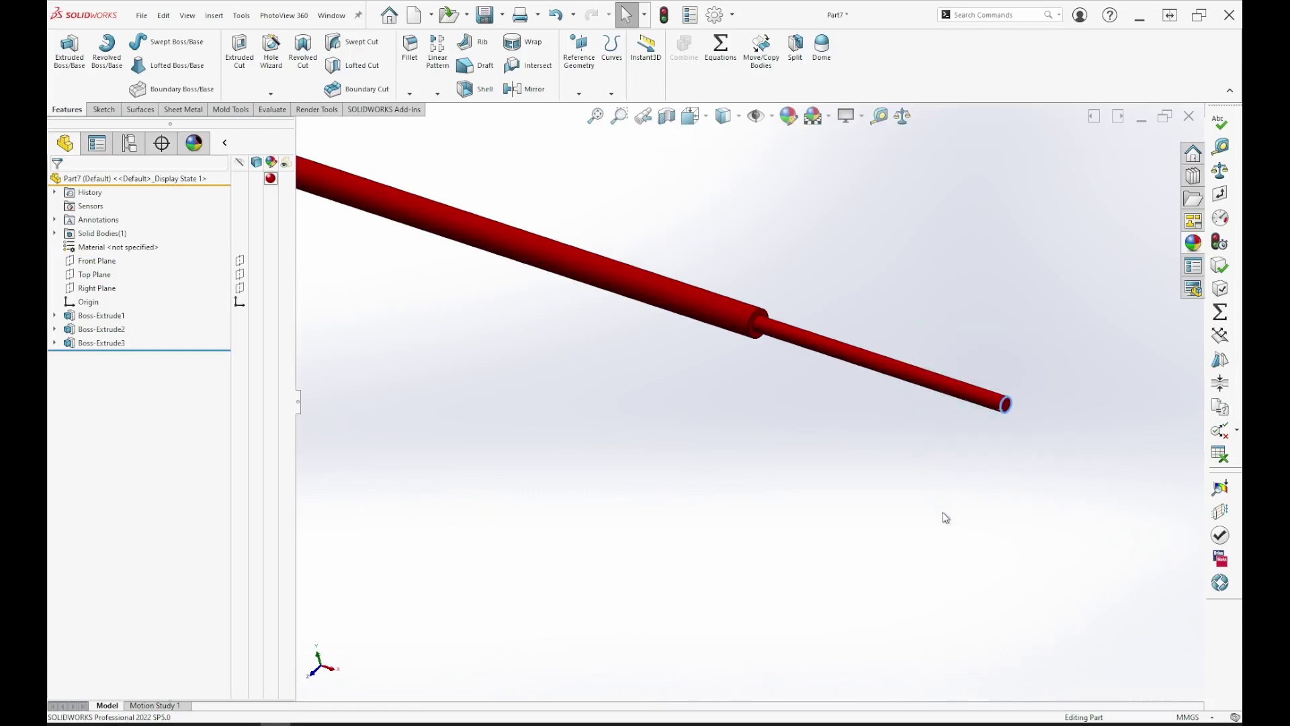
left_click(919, 374)
scroll(1009, 437, "down", 3)
left_click(892, 356)
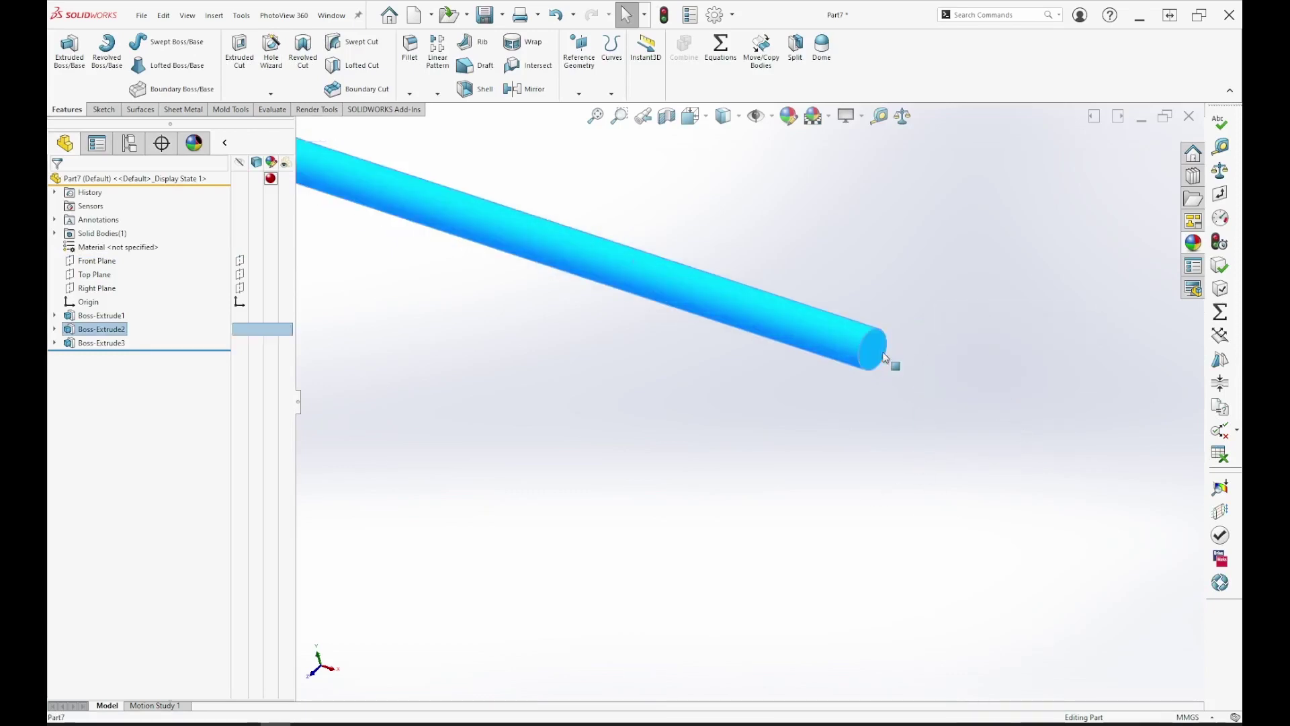
scroll(757, 423, "up", 3)
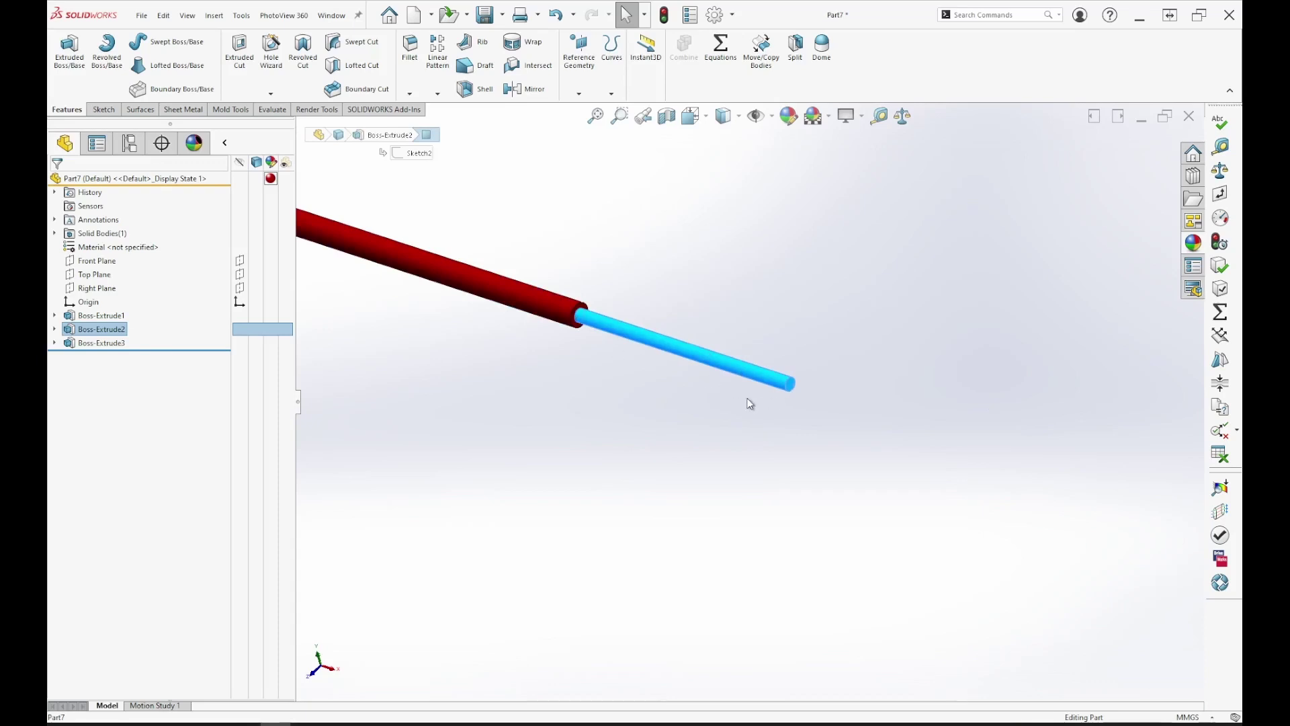
left_click(762, 425)
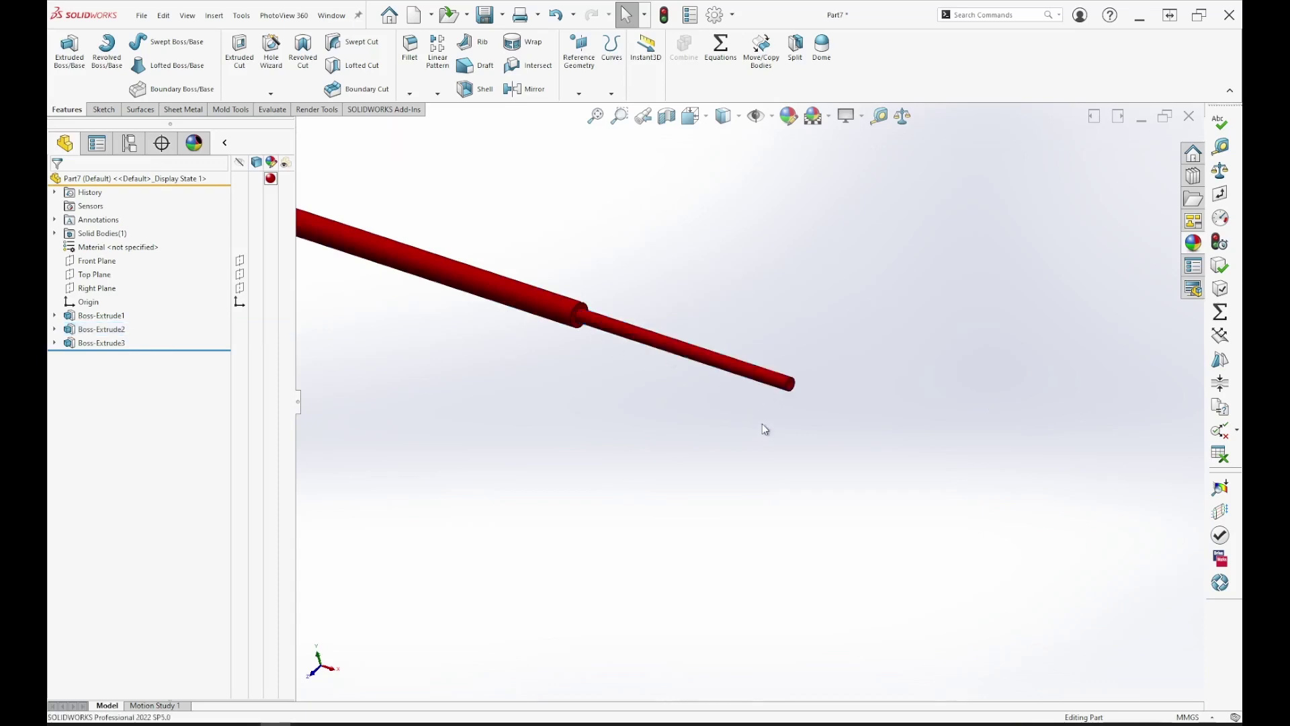
- Colour the first tip's cylindrical and end faces light peach, RGB 254, 222, 194, at face level
left_click(706, 359)
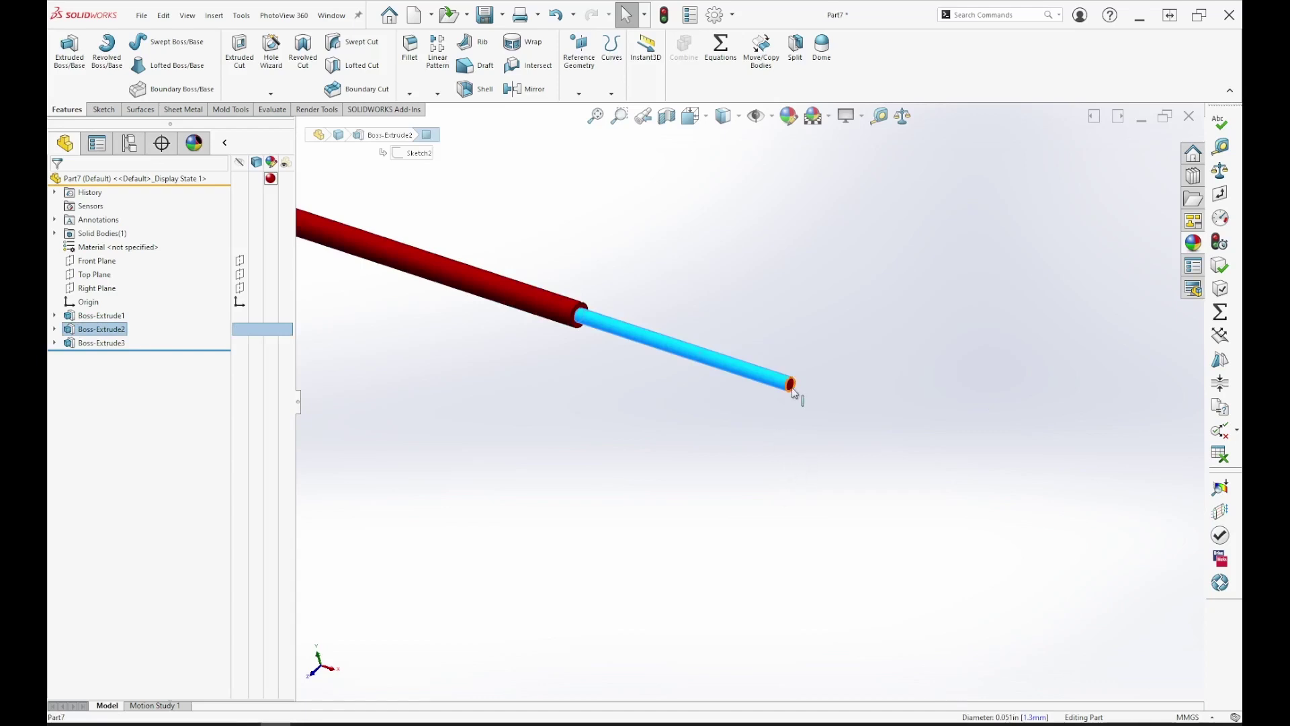
scroll(794, 393, "down", 5)
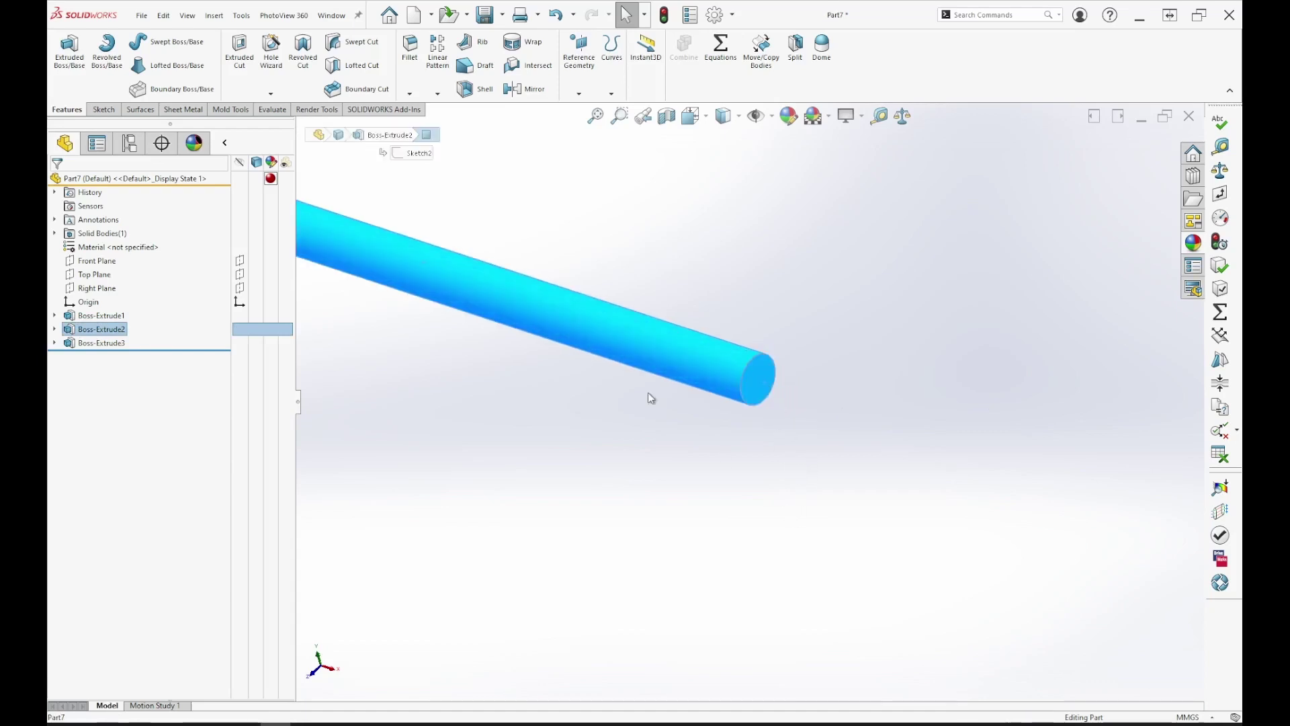
scroll(651, 398, "up", 2)
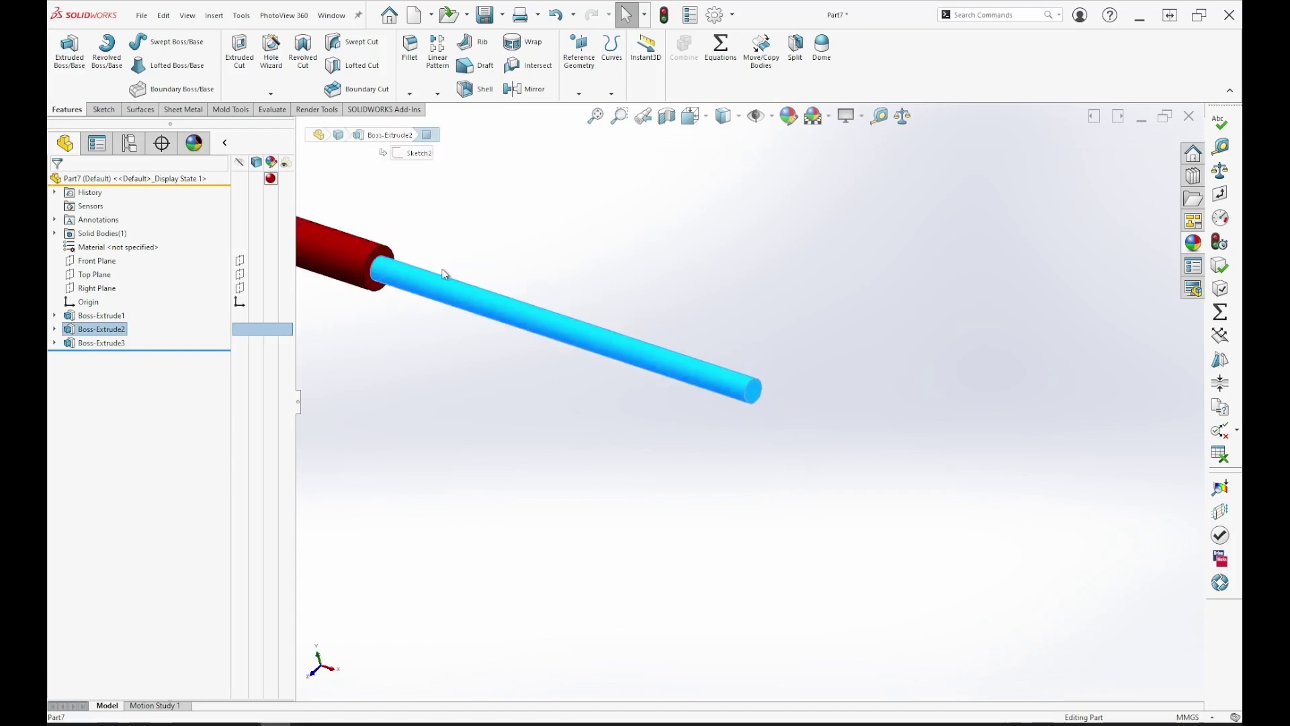
left_click(1195, 243)
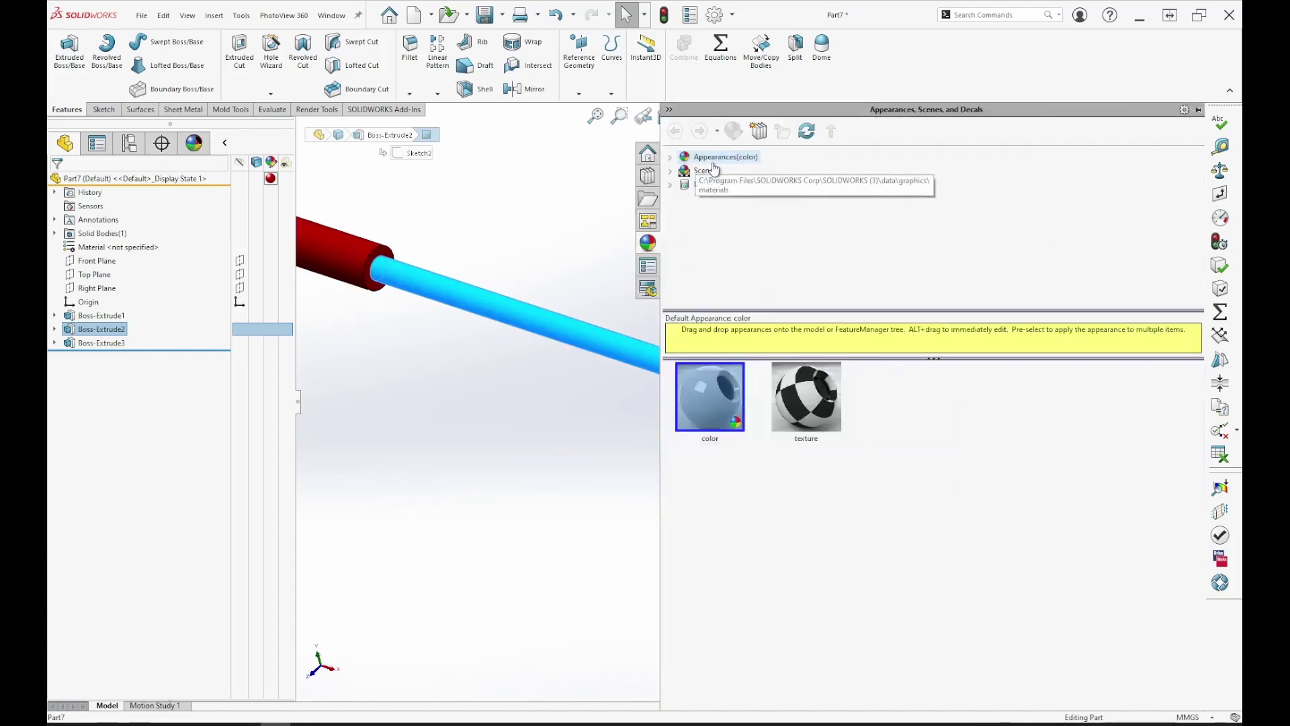
right_click(561, 340)
left_click(618, 297)
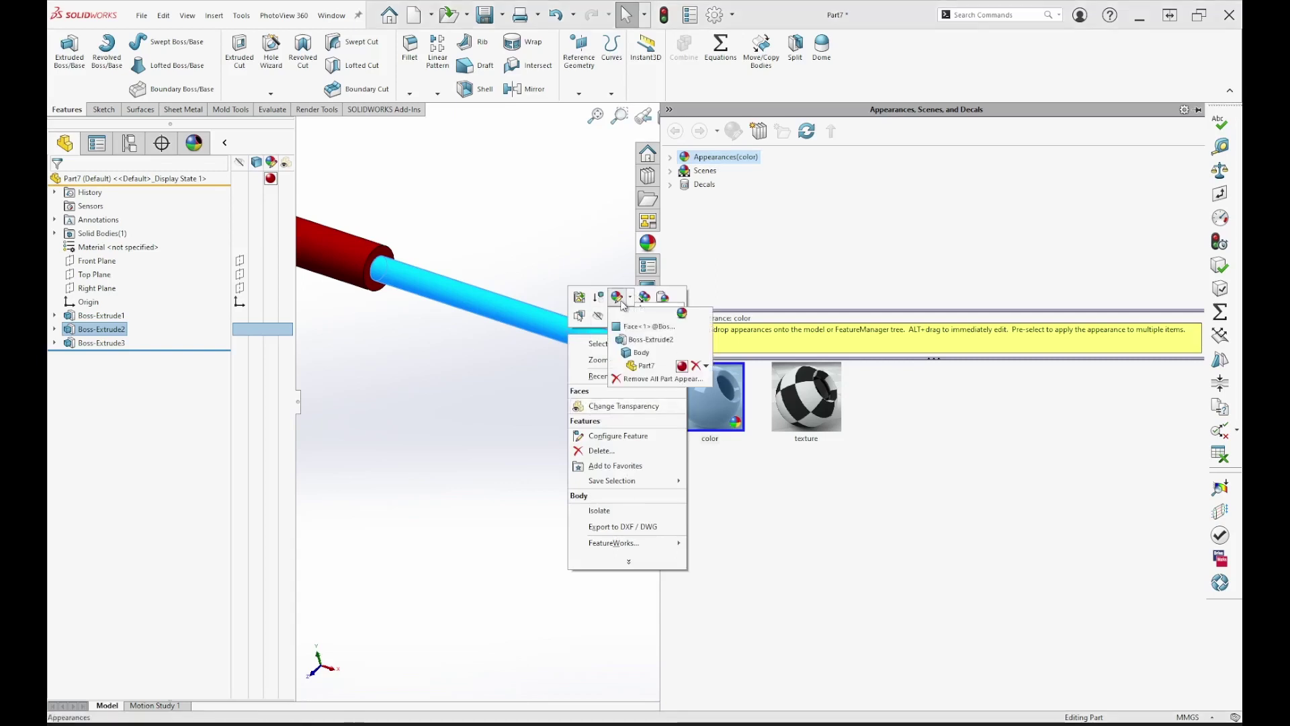
left_click(628, 338)
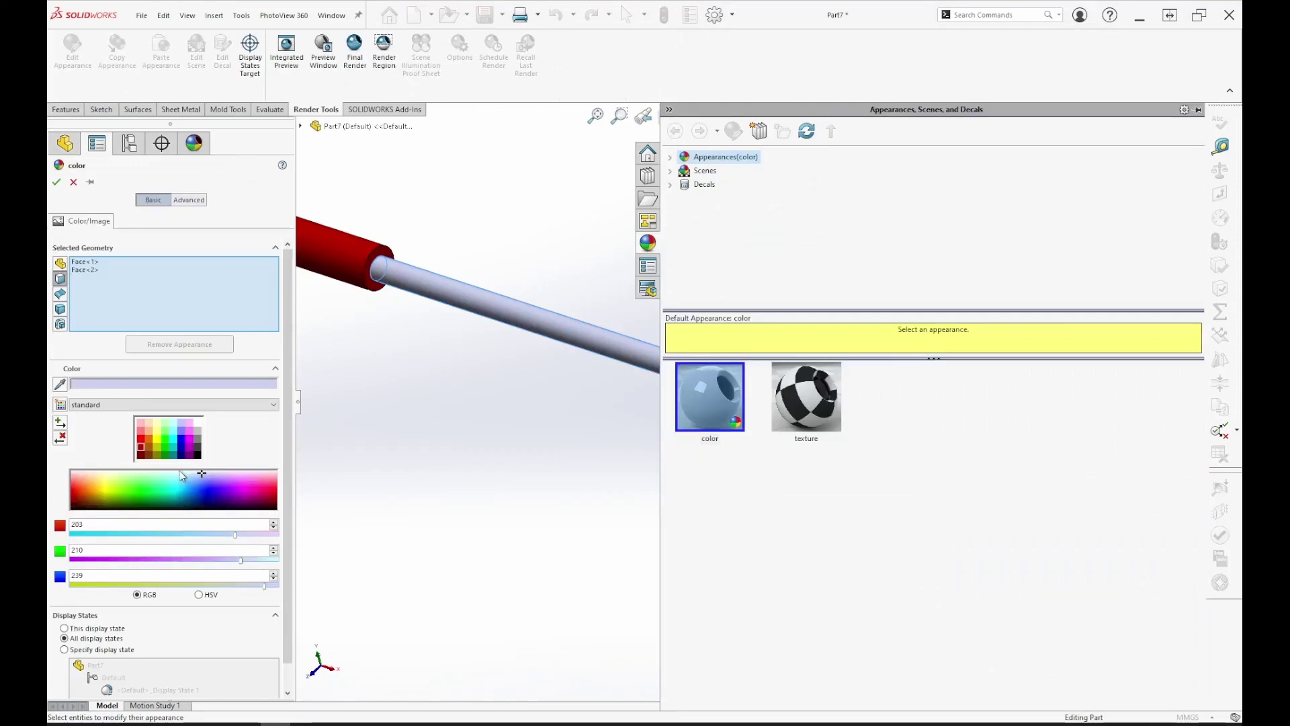
left_click(149, 432)
left_click(148, 424)
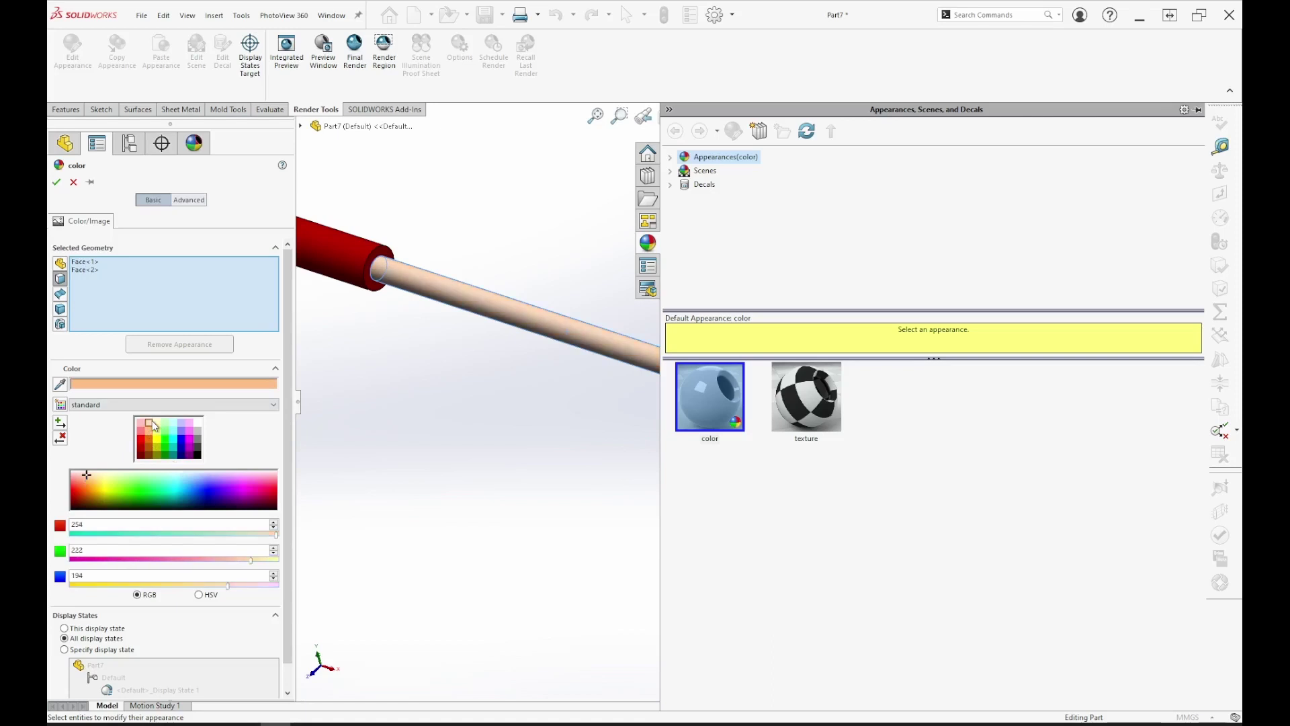
left_click(159, 448)
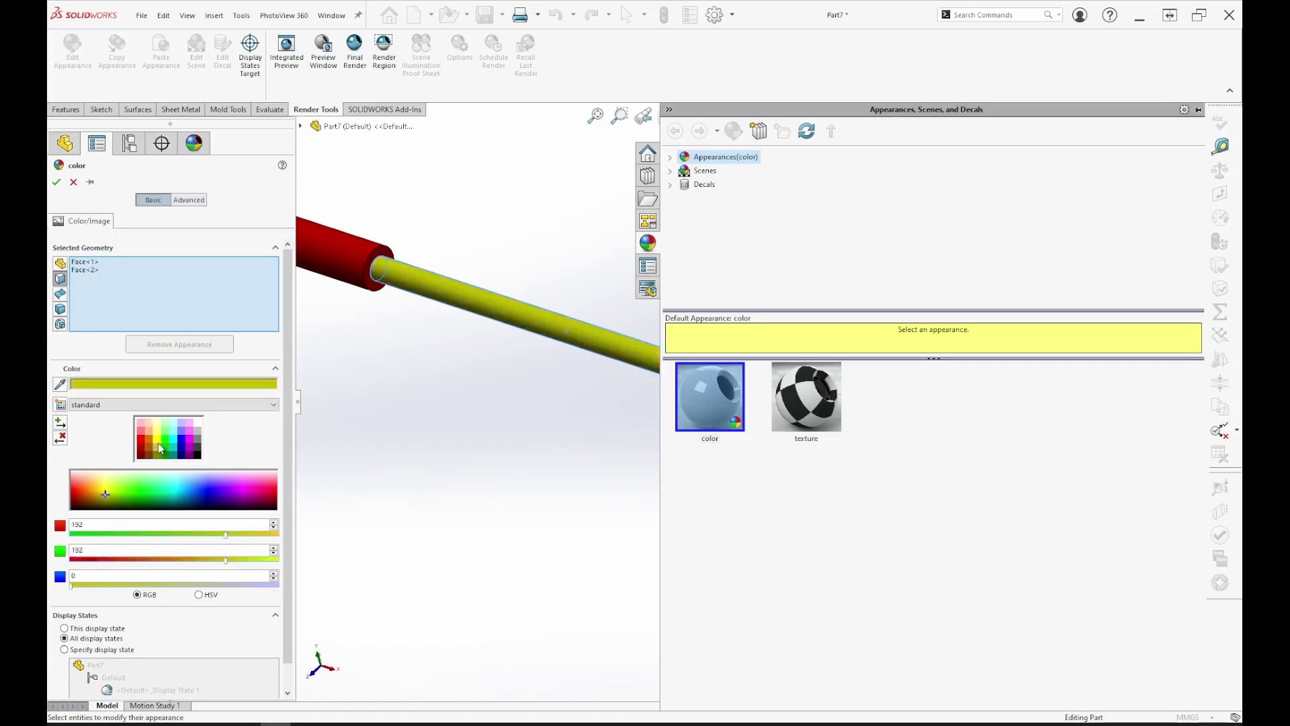
left_click(160, 433)
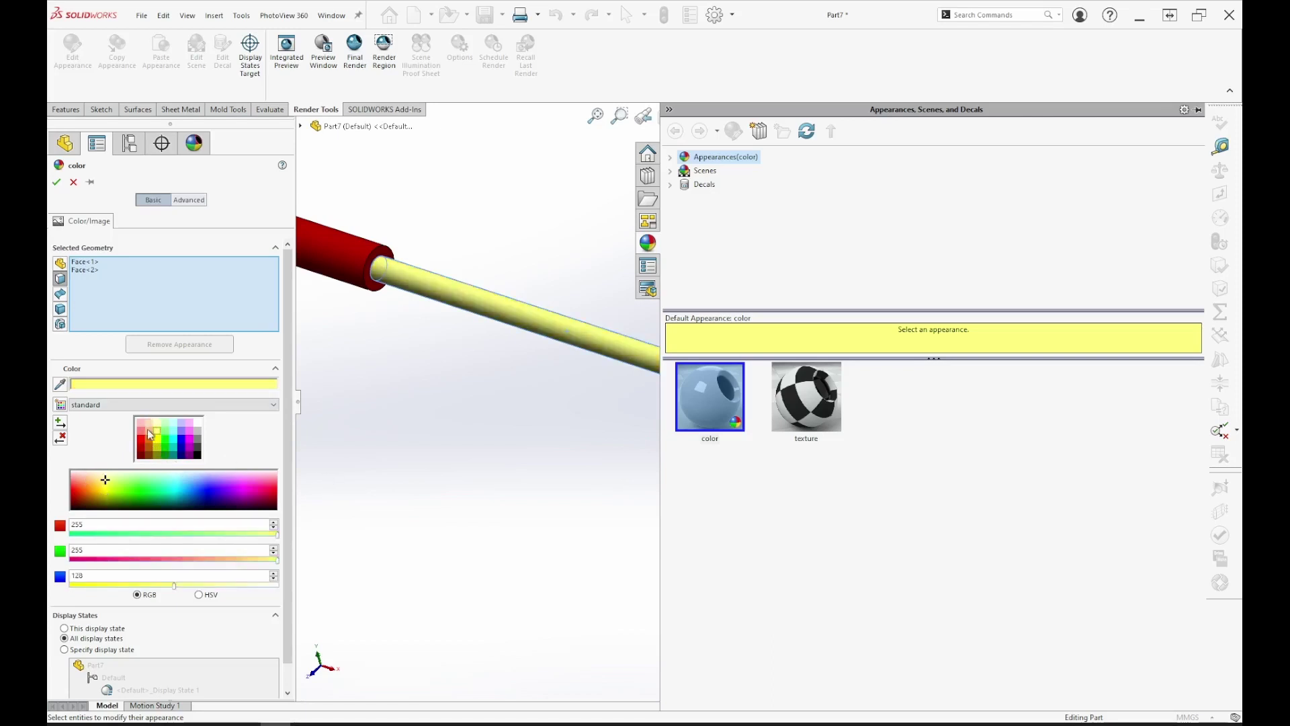
left_click(151, 425)
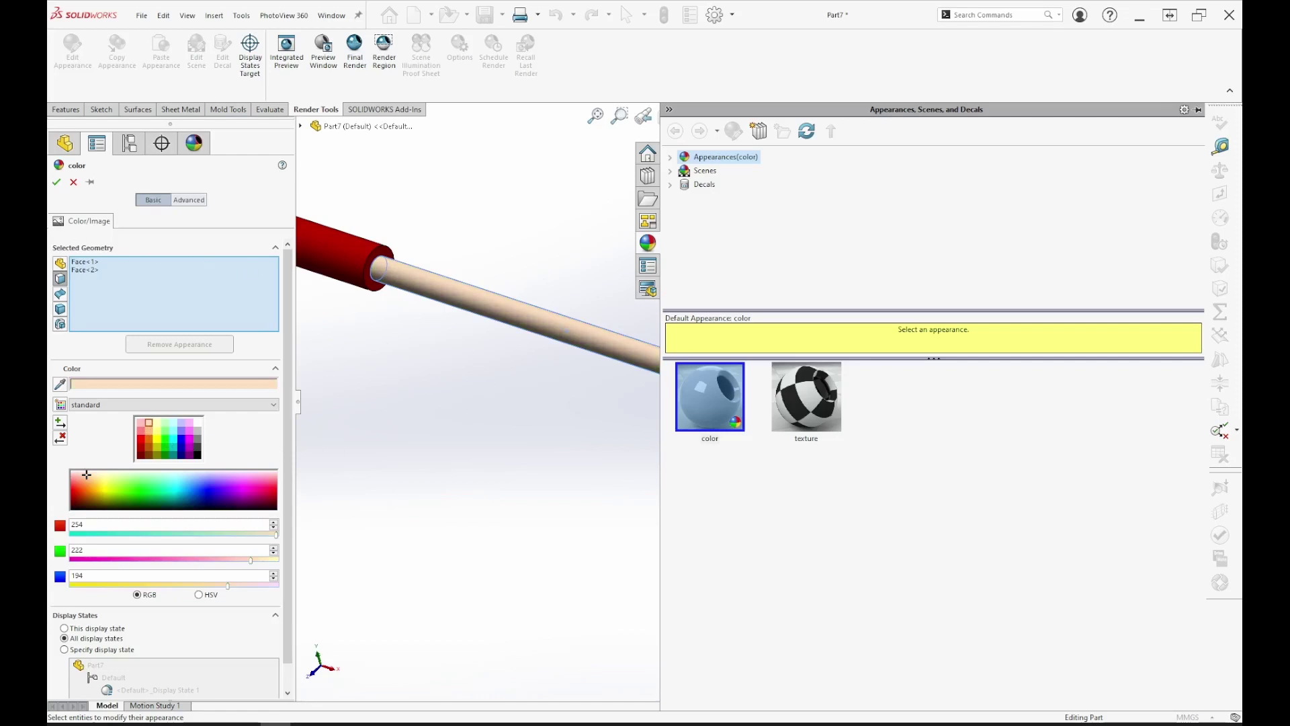
left_click(57, 182)
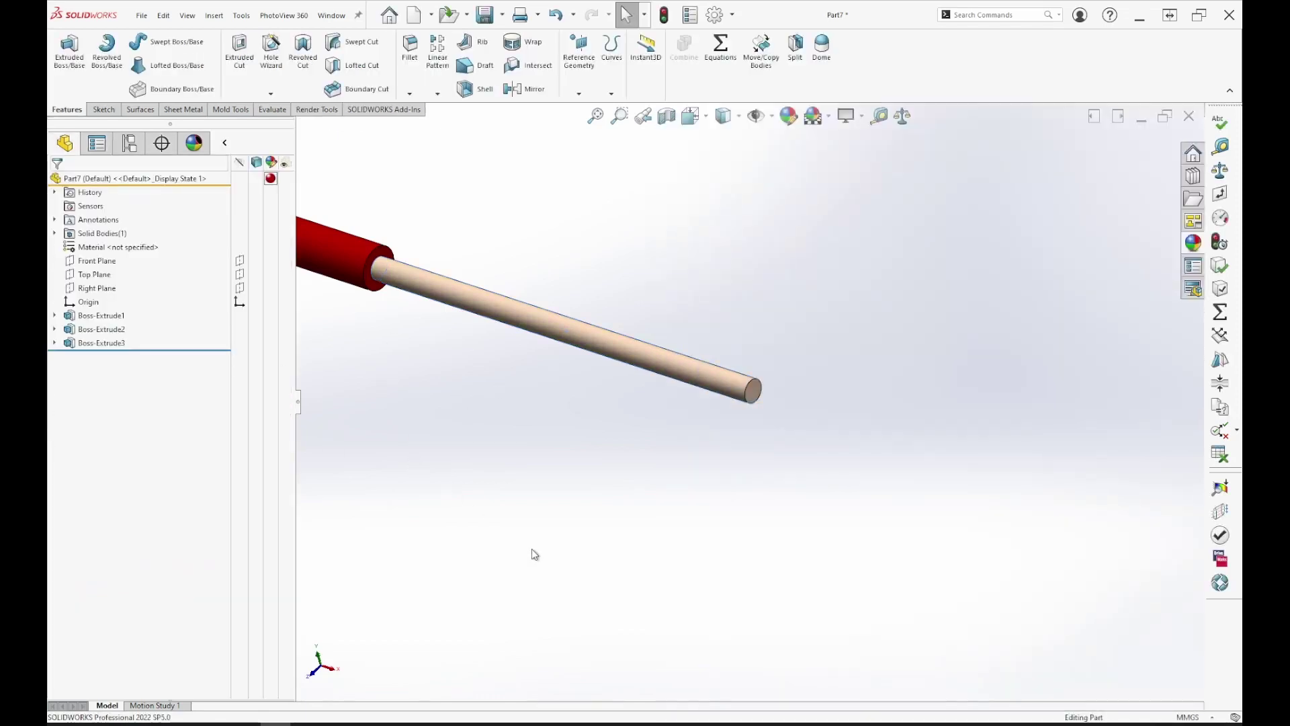
- Try to copy the peach appearance from the first tip and paste it onto the opposite tip
scroll(634, 496, "up", 3)
scroll(732, 475, "down", 5)
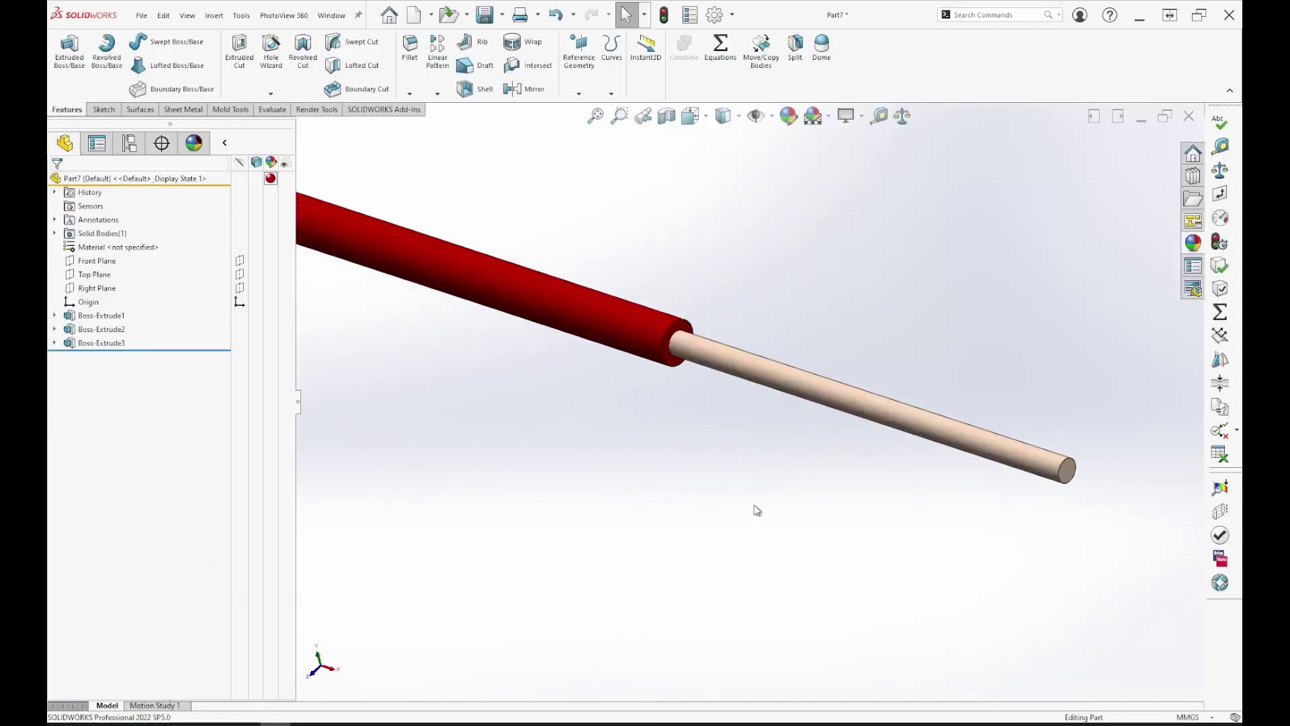
right_click(802, 389)
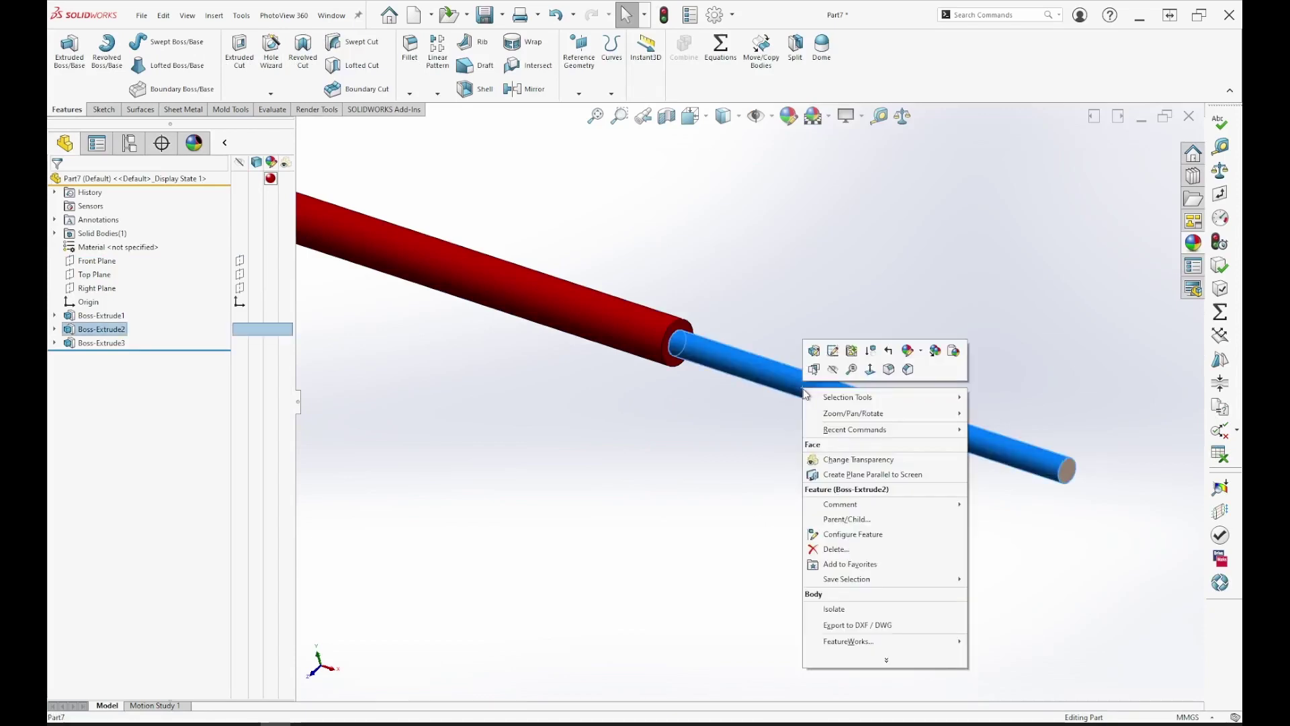
left_click(935, 351)
scroll(564, 453, "up", 5)
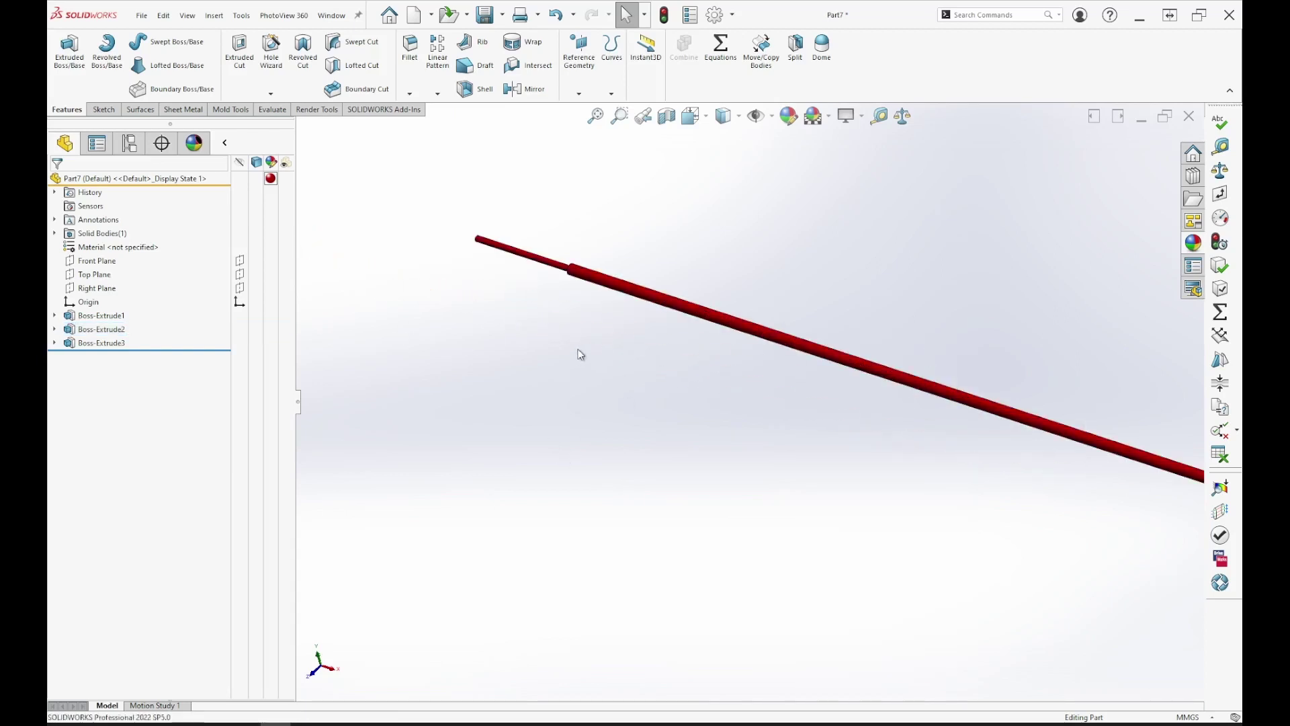
scroll(461, 239, "down", 2)
scroll(683, 261, "down", 2)
middle_click_drag(887, 516, 849, 531)
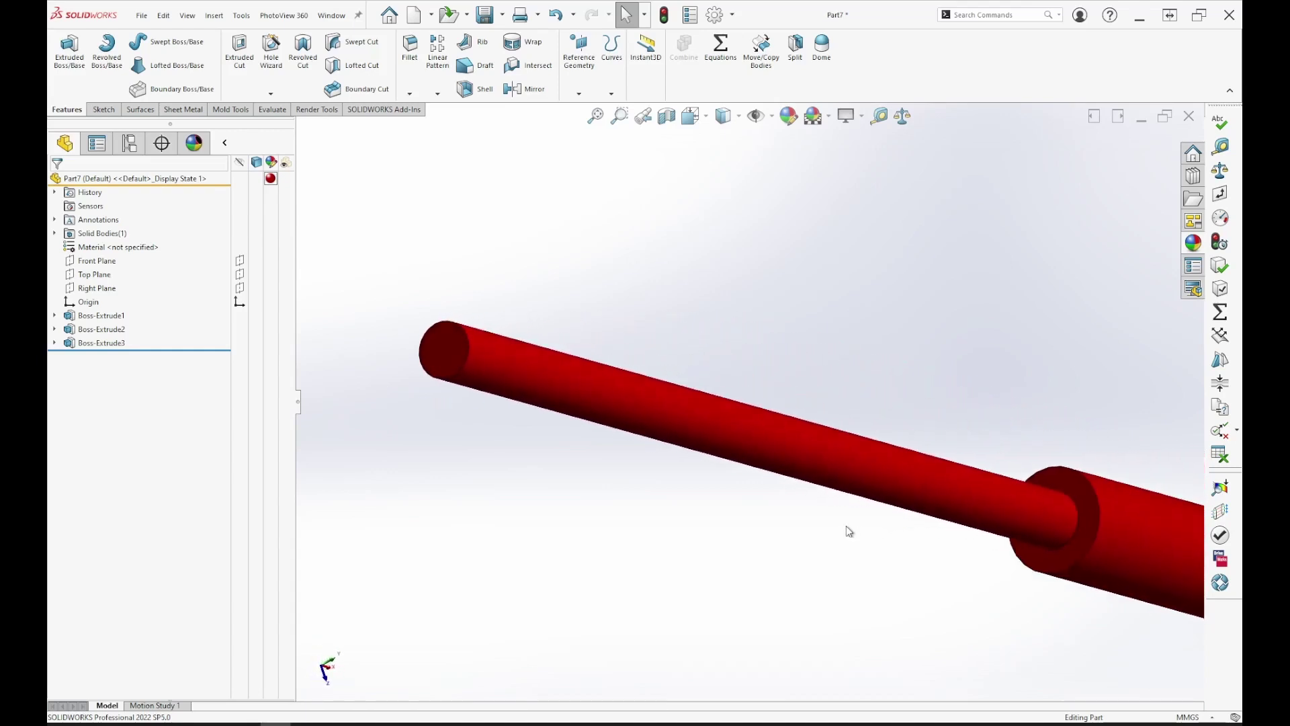
right_click(503, 366)
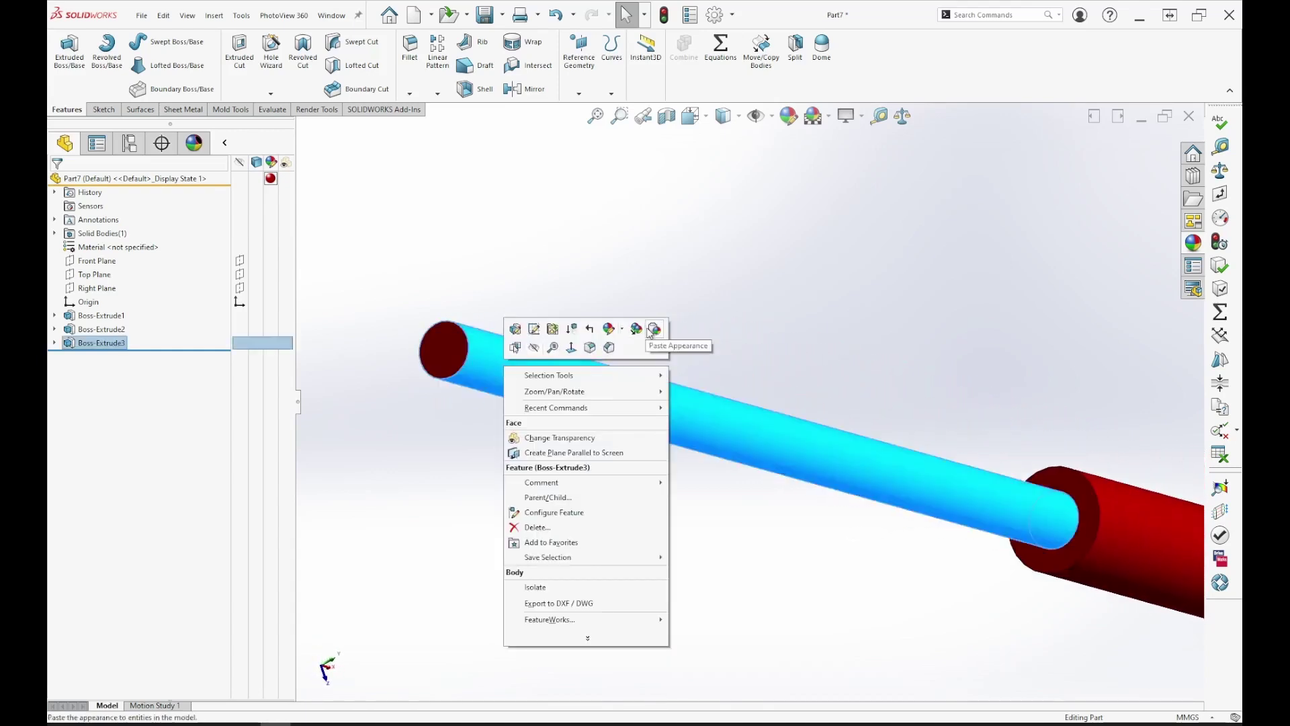
left_click(483, 402)
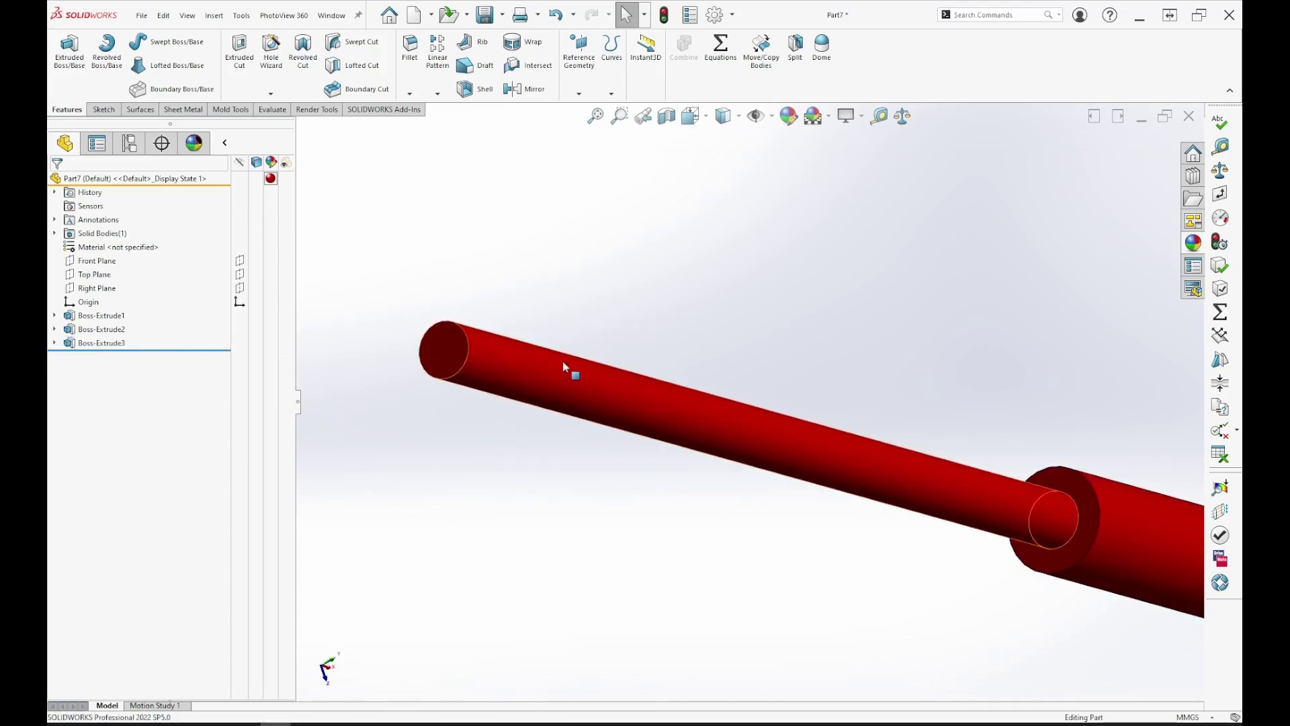
left_click(547, 376)
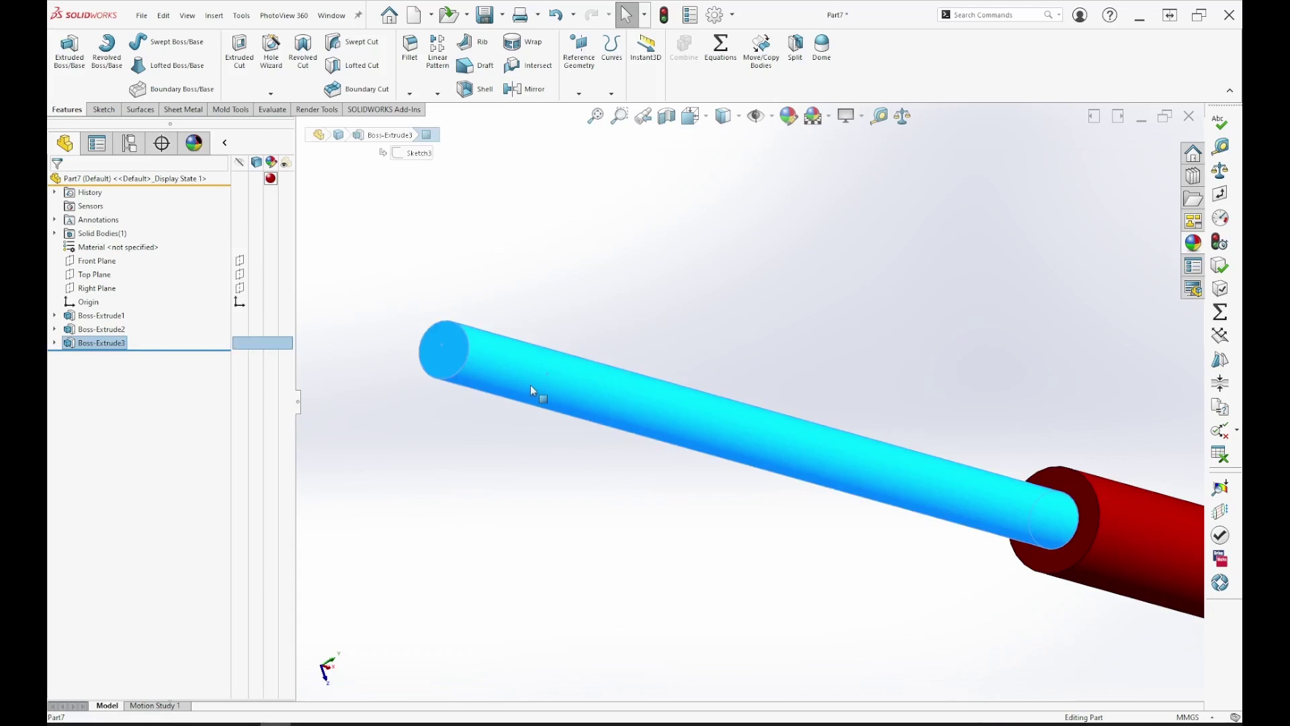
left_click(608, 546)
- Open the face-level appearance of the first tip's cylindrical face for editing
scroll(806, 546, "up", 8)
scroll(1049, 523, "down", 8)
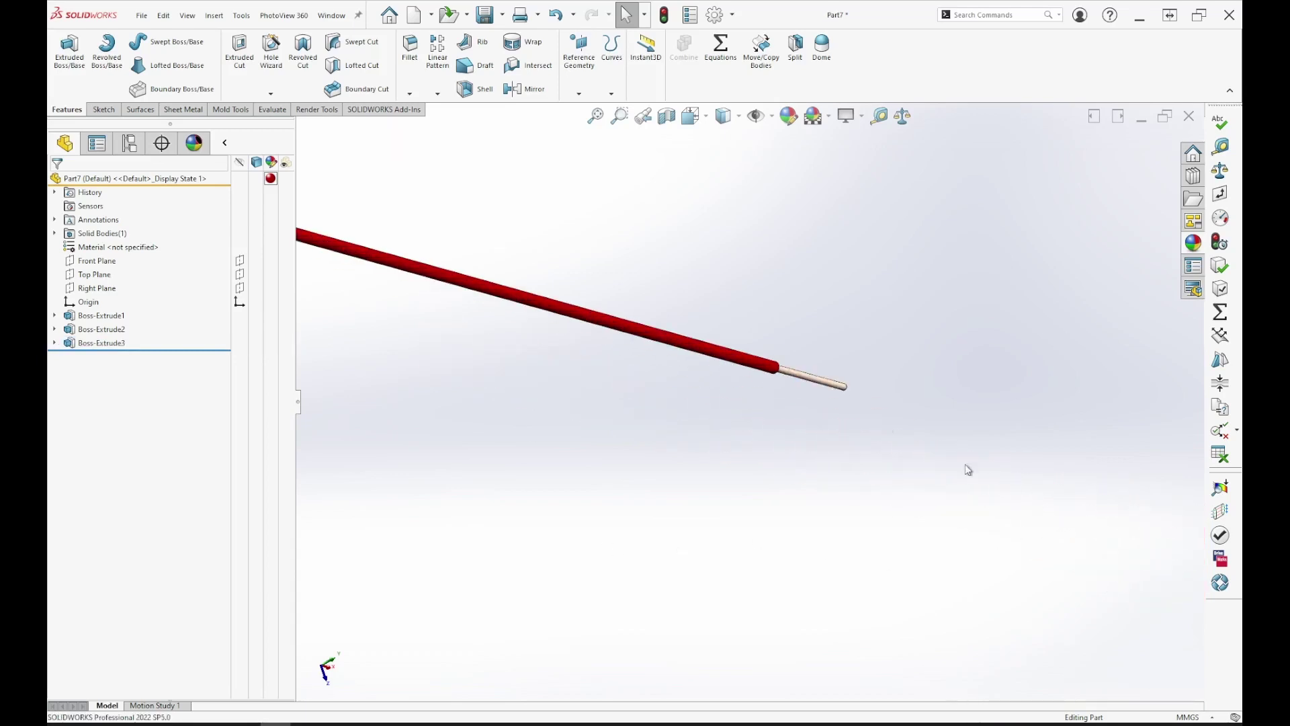
left_click(791, 393)
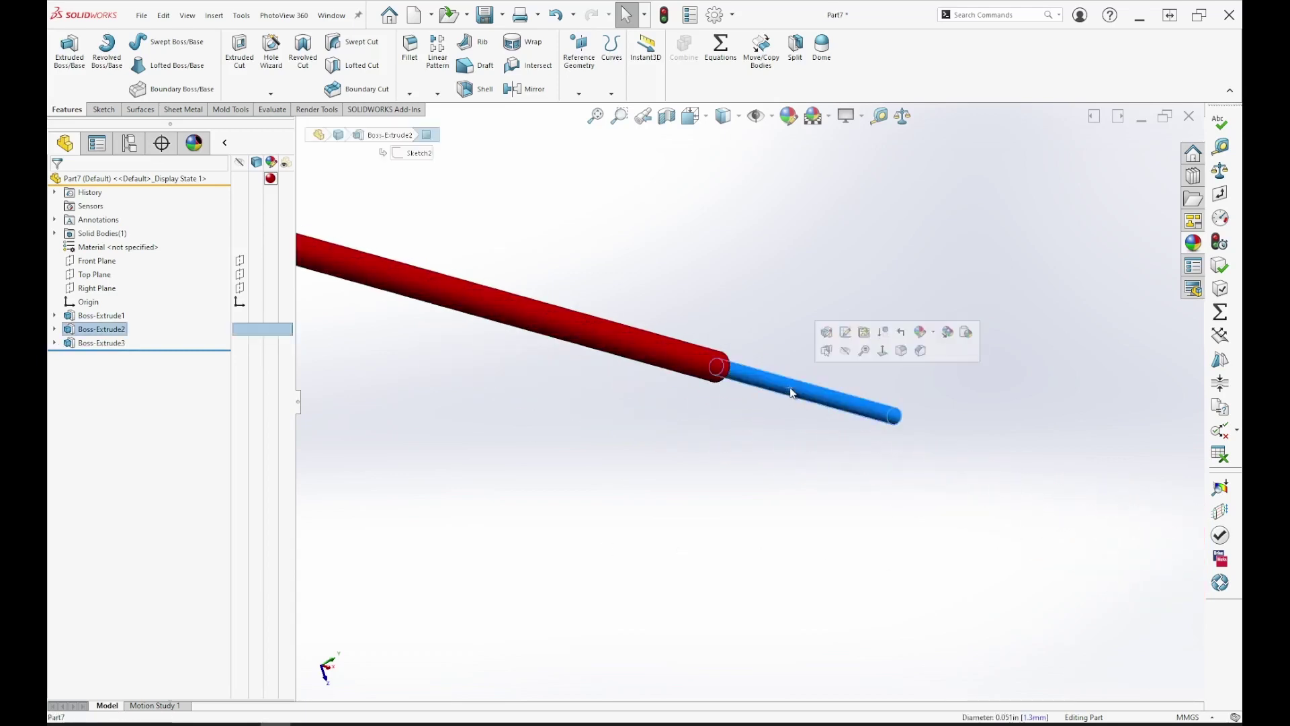
right_click(783, 384)
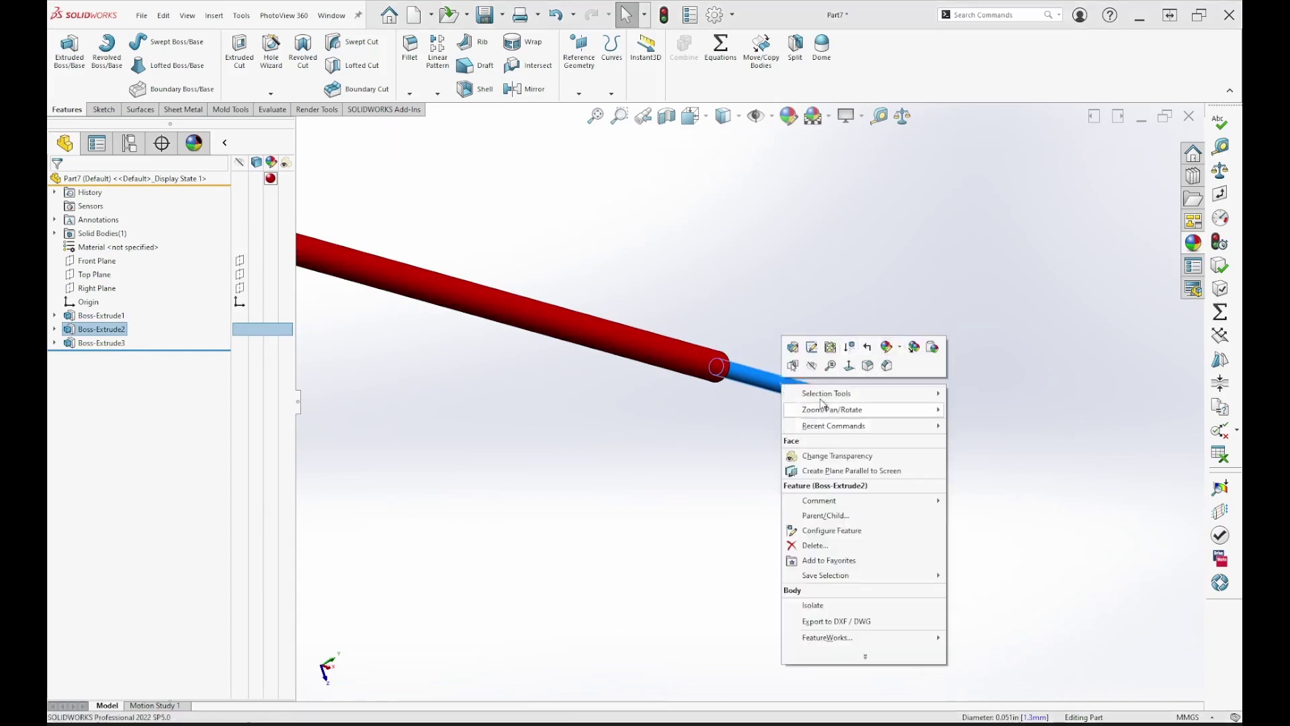
left_click(887, 347)
left_click(900, 378)
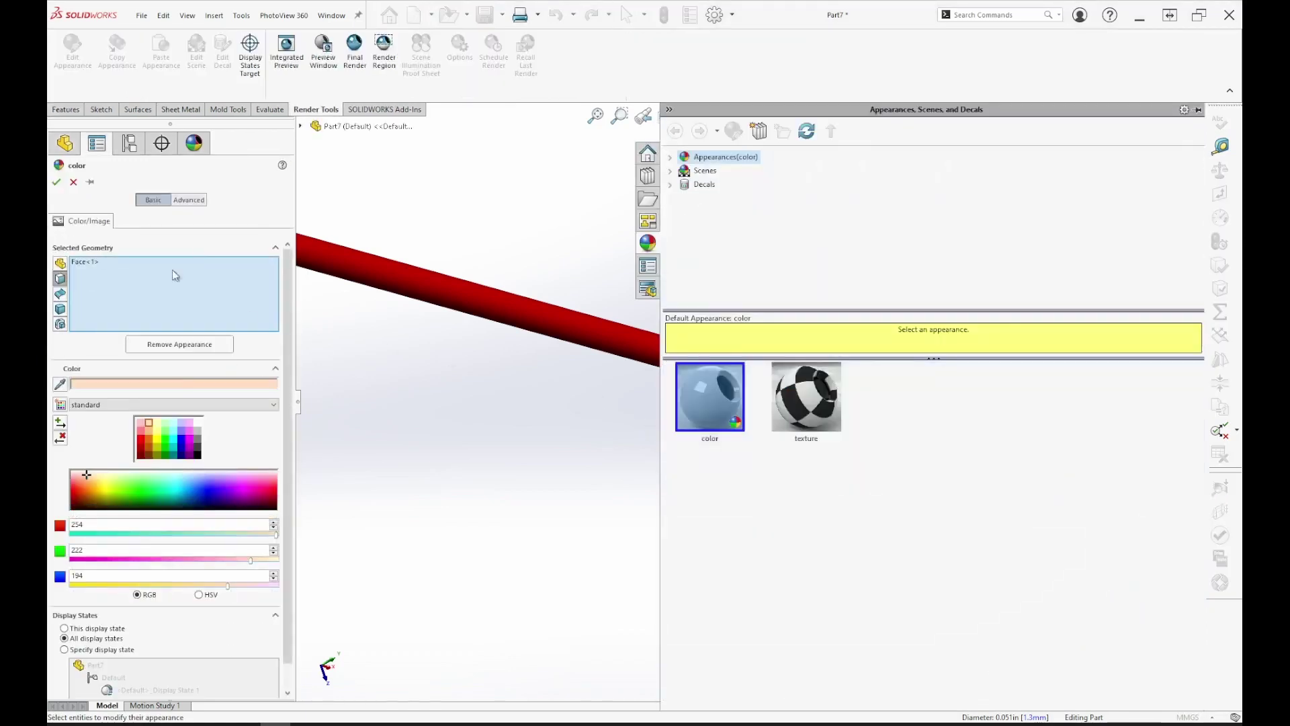
- Add the opposite tip's cylindrical and end faces to the peach face appearance and apply it
scroll(465, 417, "up", 3)
scroll(586, 357, "up", 2)
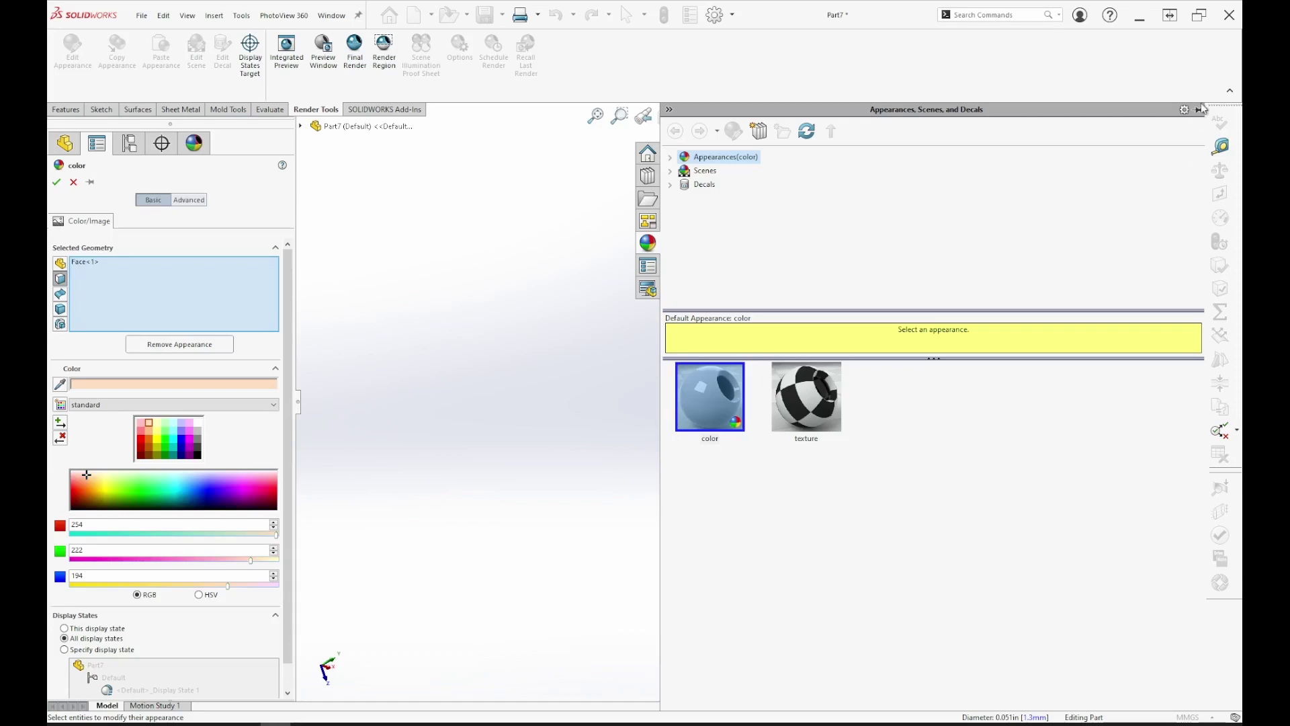
scroll(599, 446, "up", 2)
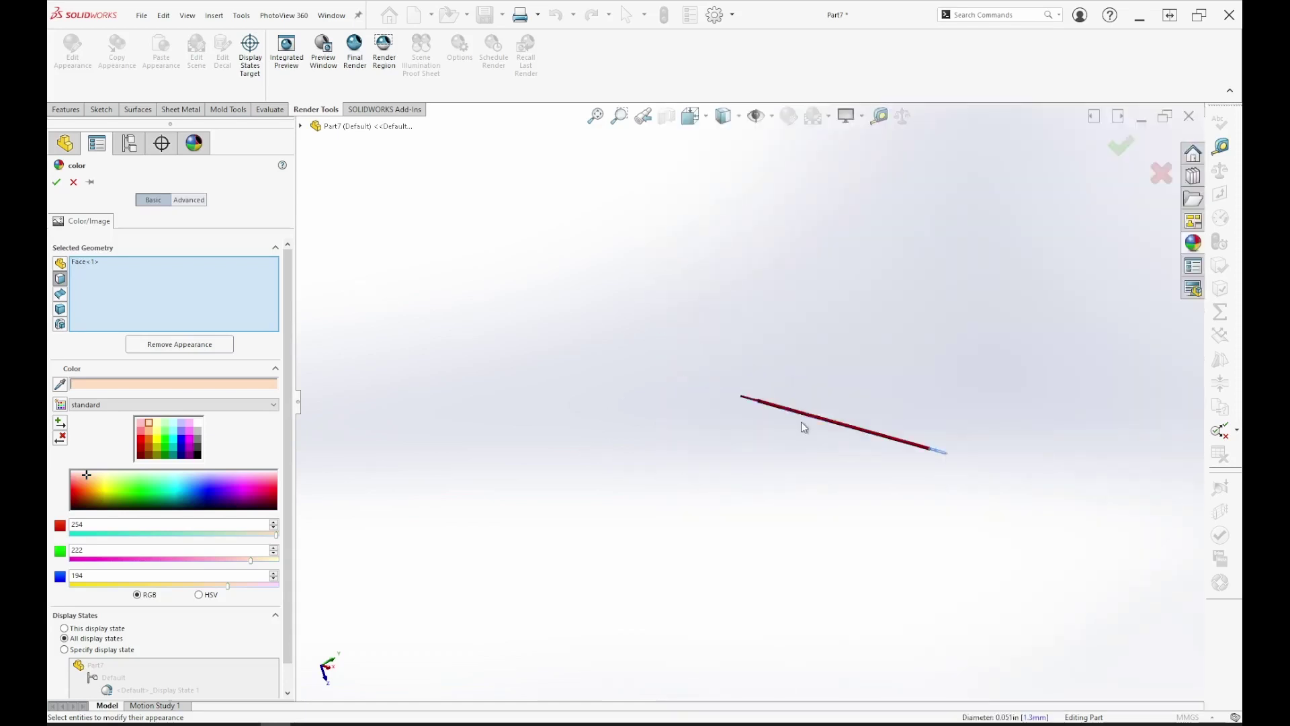
scroll(743, 406, "down", 3)
scroll(743, 406, "down", 6)
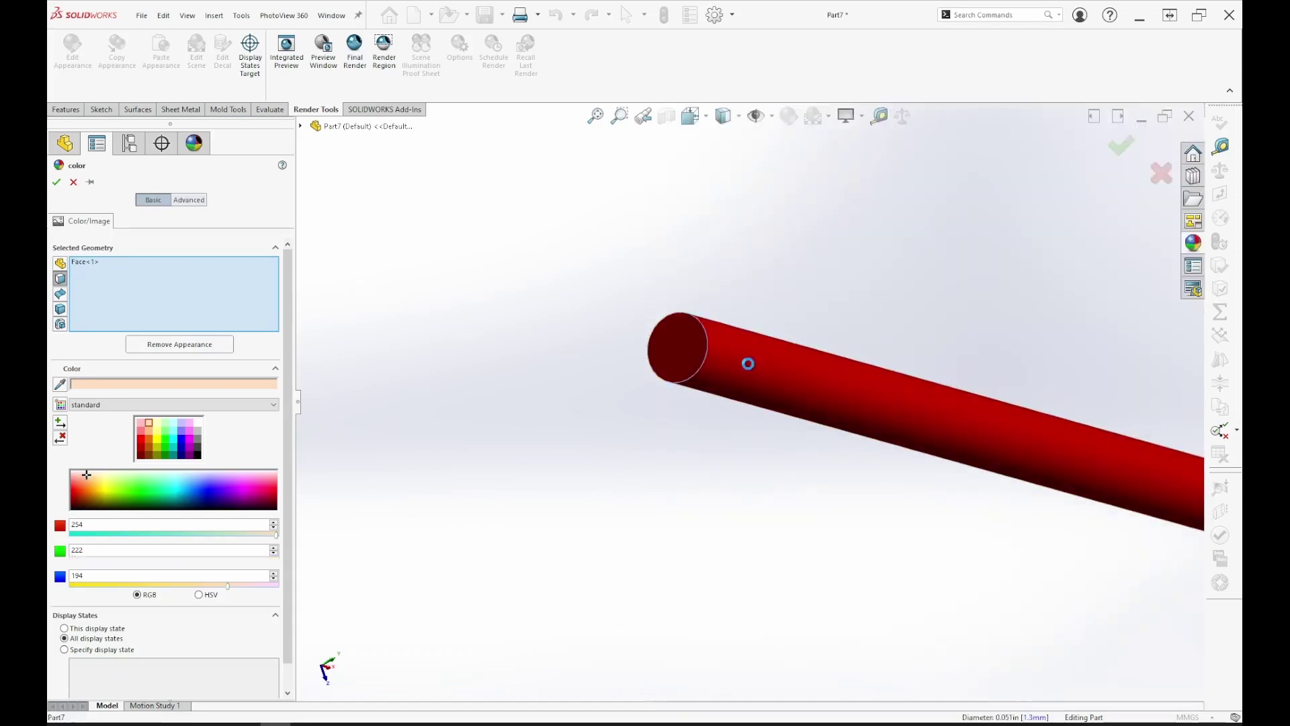
left_click(709, 372)
left_click(691, 356)
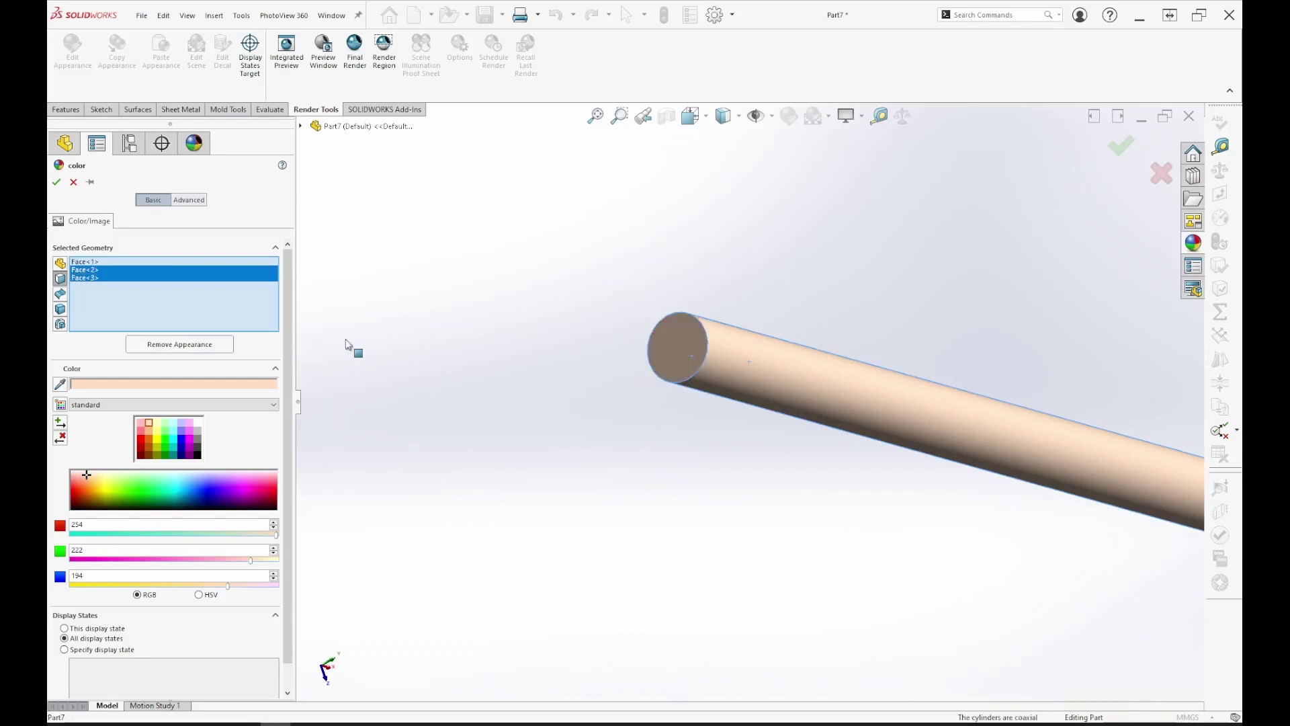
scroll(844, 510, "up", 6)
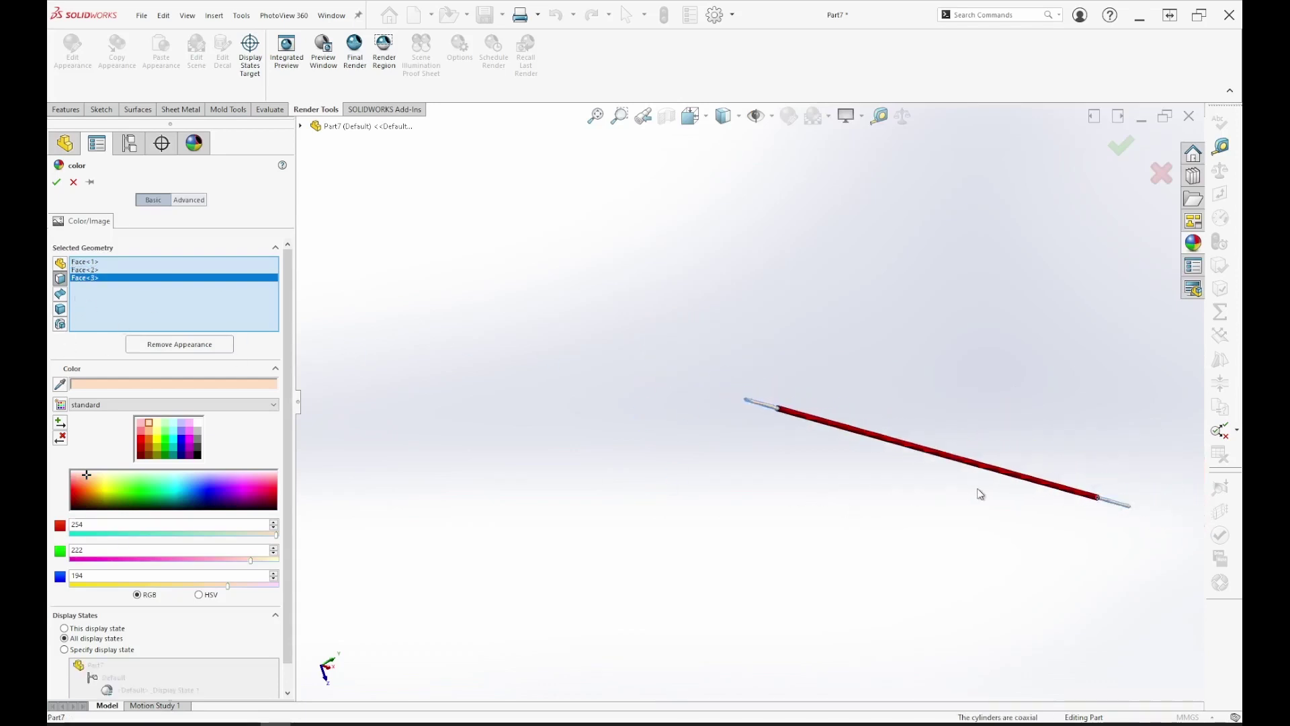
middle_click_drag(997, 508, 1103, 441)
scroll(1037, 430, "down", 6)
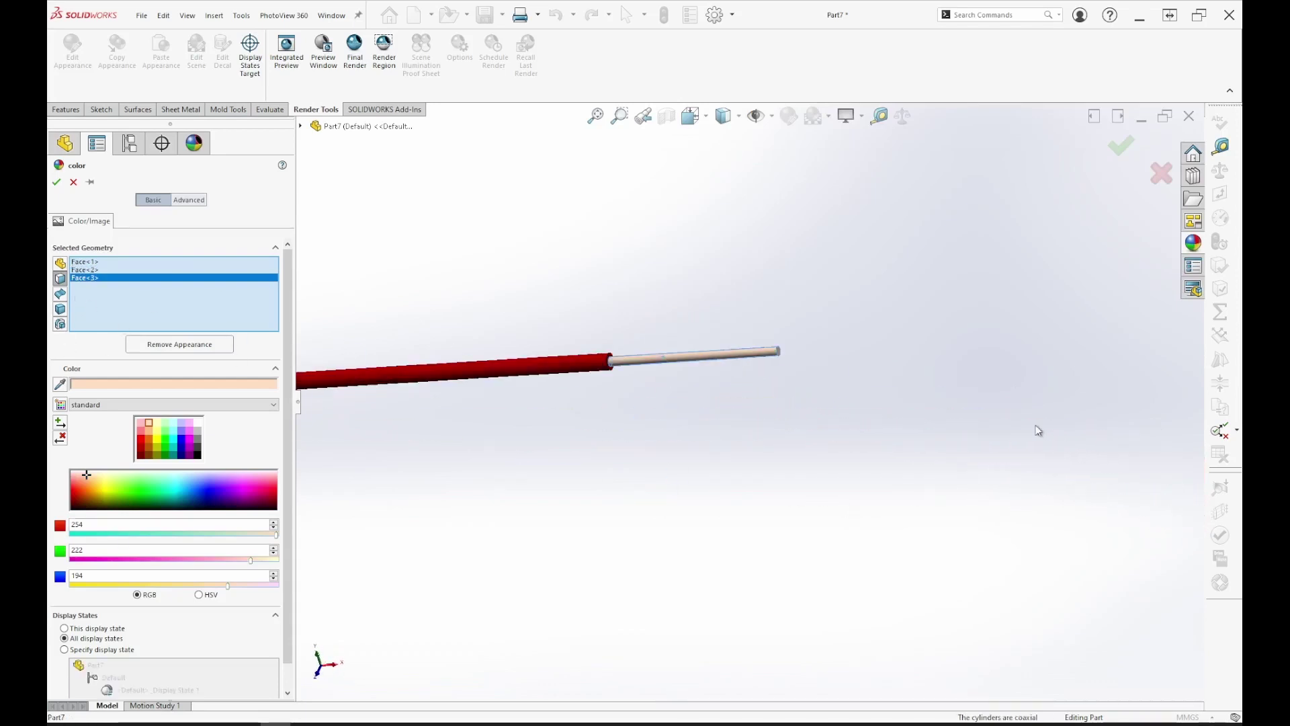
scroll(713, 490, "up", 2)
scroll(585, 513, "up", 5)
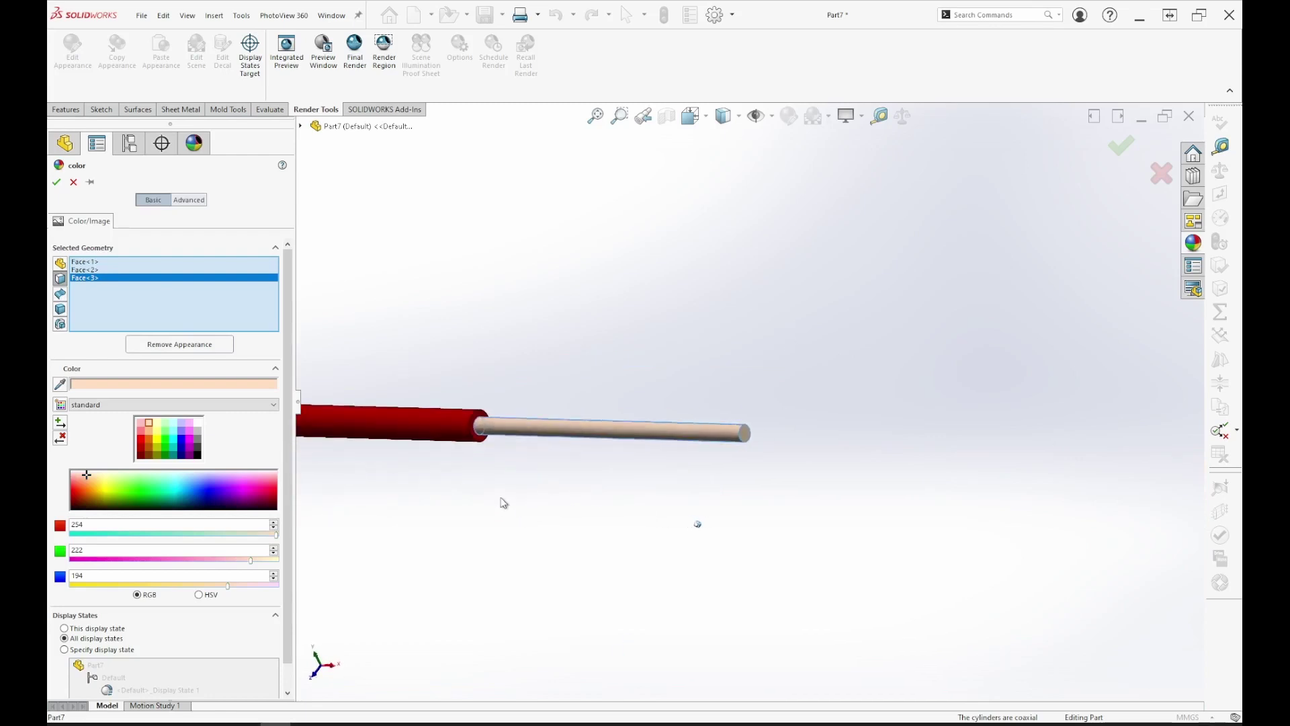
left_click(56, 181)
- Examine the coloured tips at both ends of the rod and the step where they meet the shaft
scroll(465, 449, "up", 5)
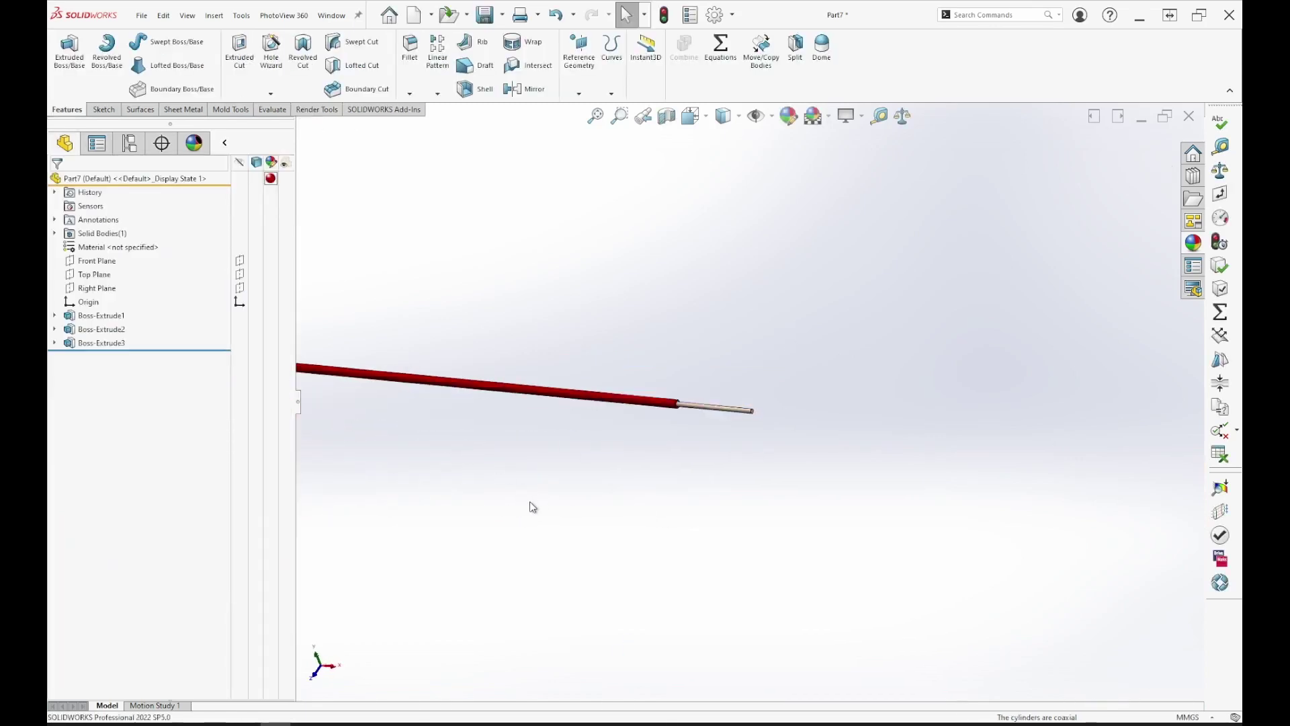
scroll(628, 377, "down", 3)
scroll(1022, 496, "down", 5)
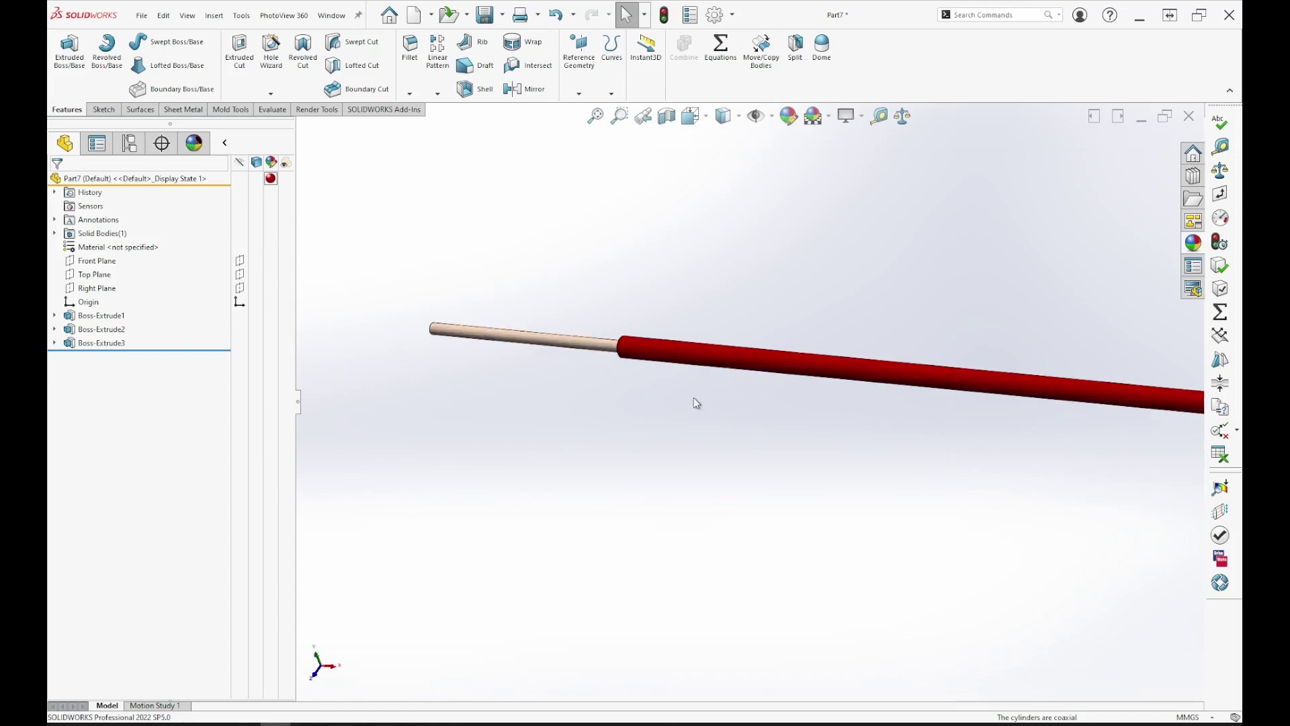
scroll(884, 561, "up", 5)
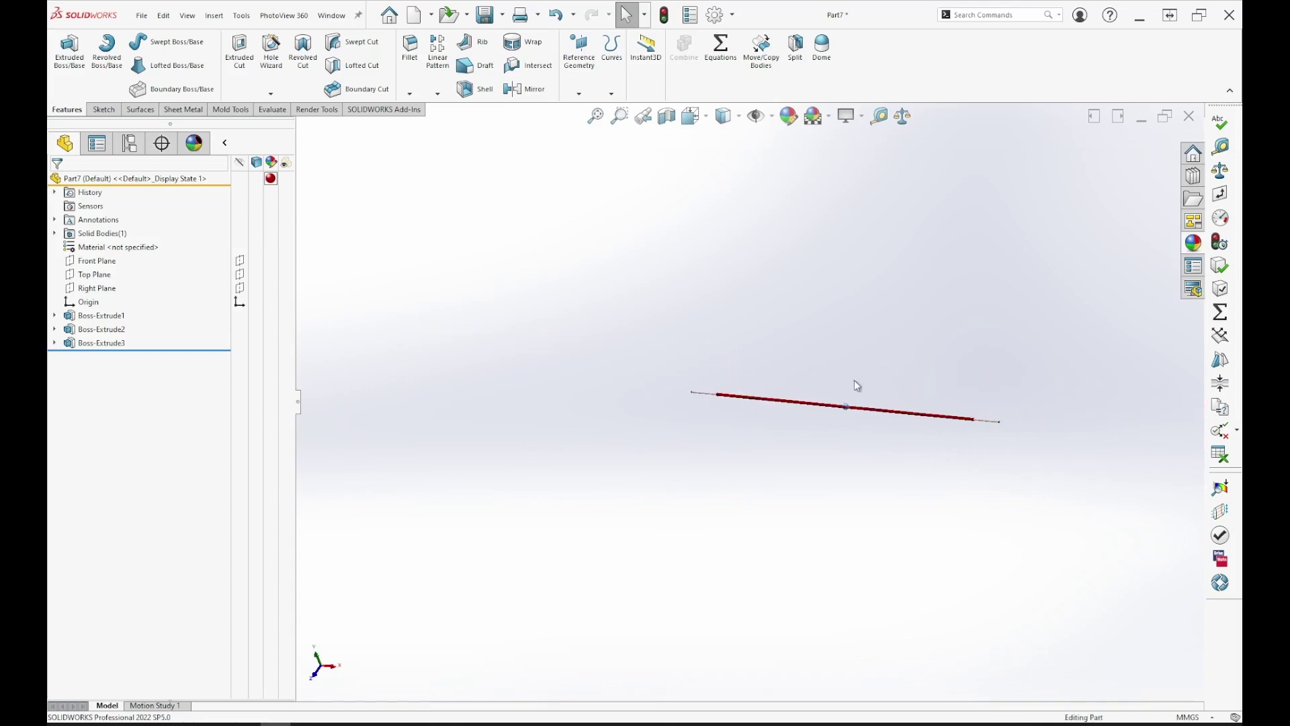
scroll(874, 471, "down", 3)
middle_click_drag(890, 504, 831, 533)
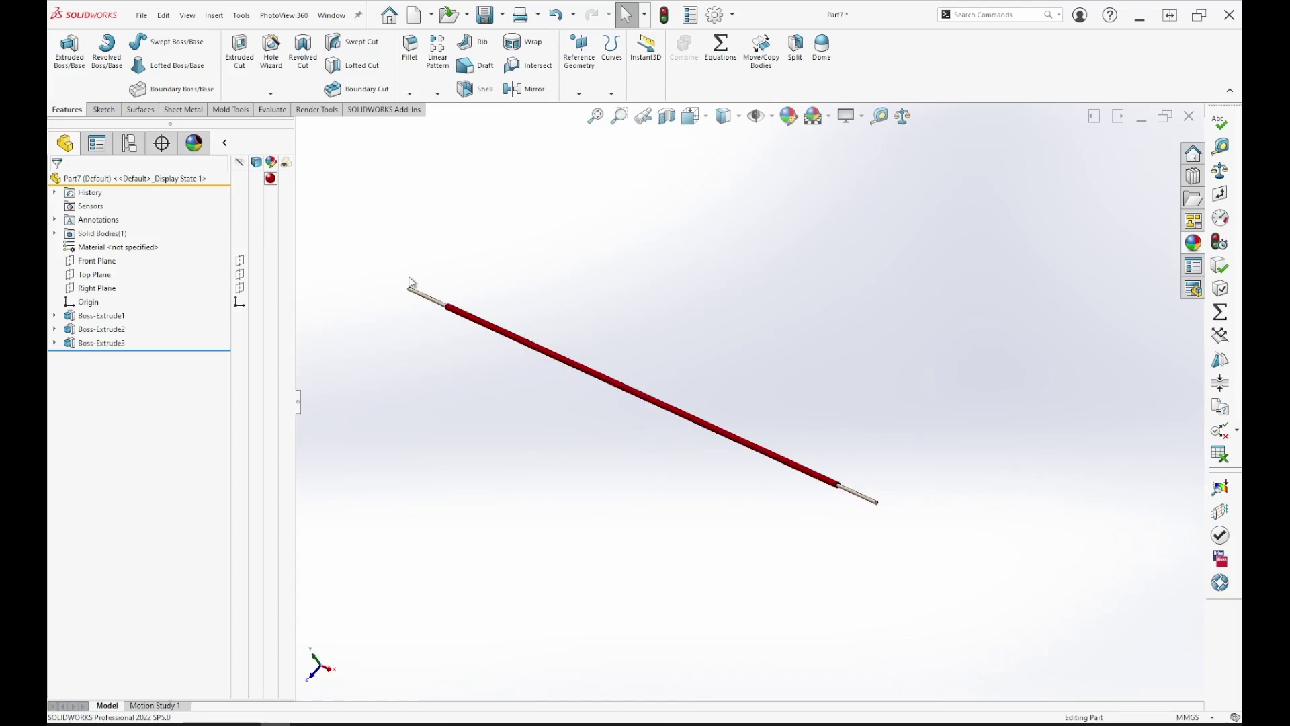
scroll(874, 509, "down", 5)
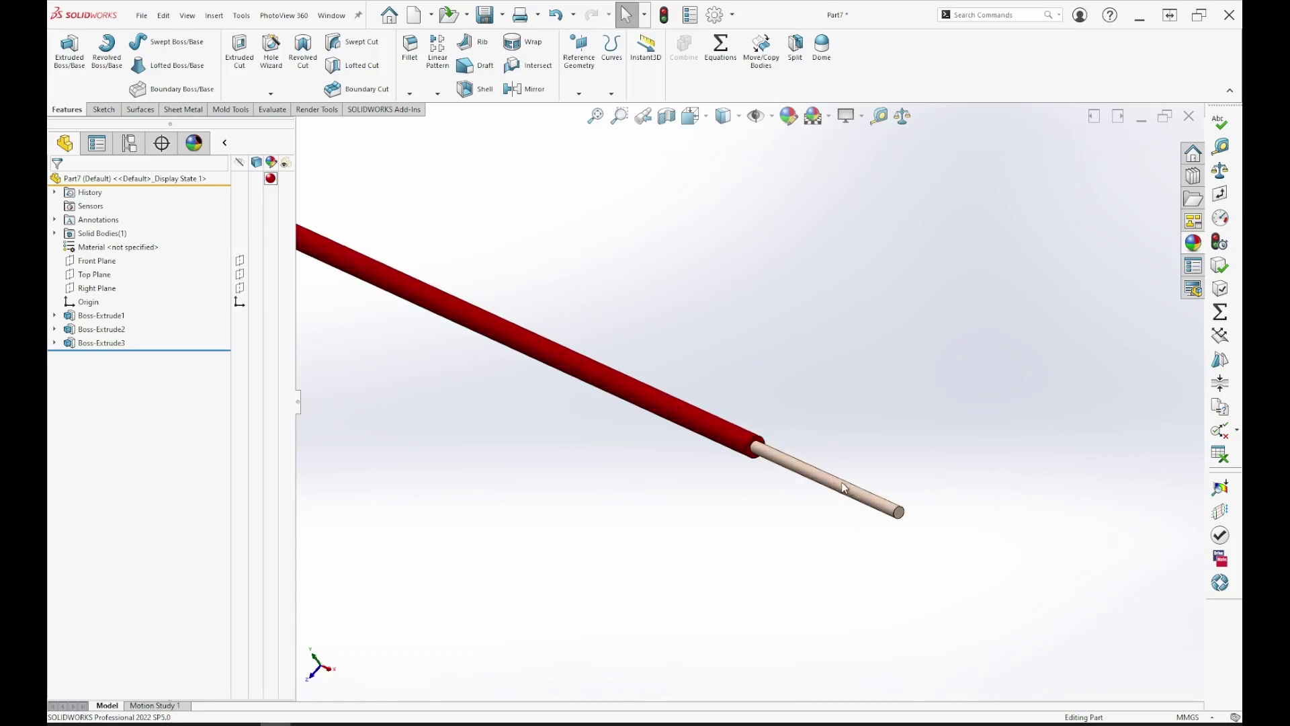
scroll(748, 441, "down", 4)
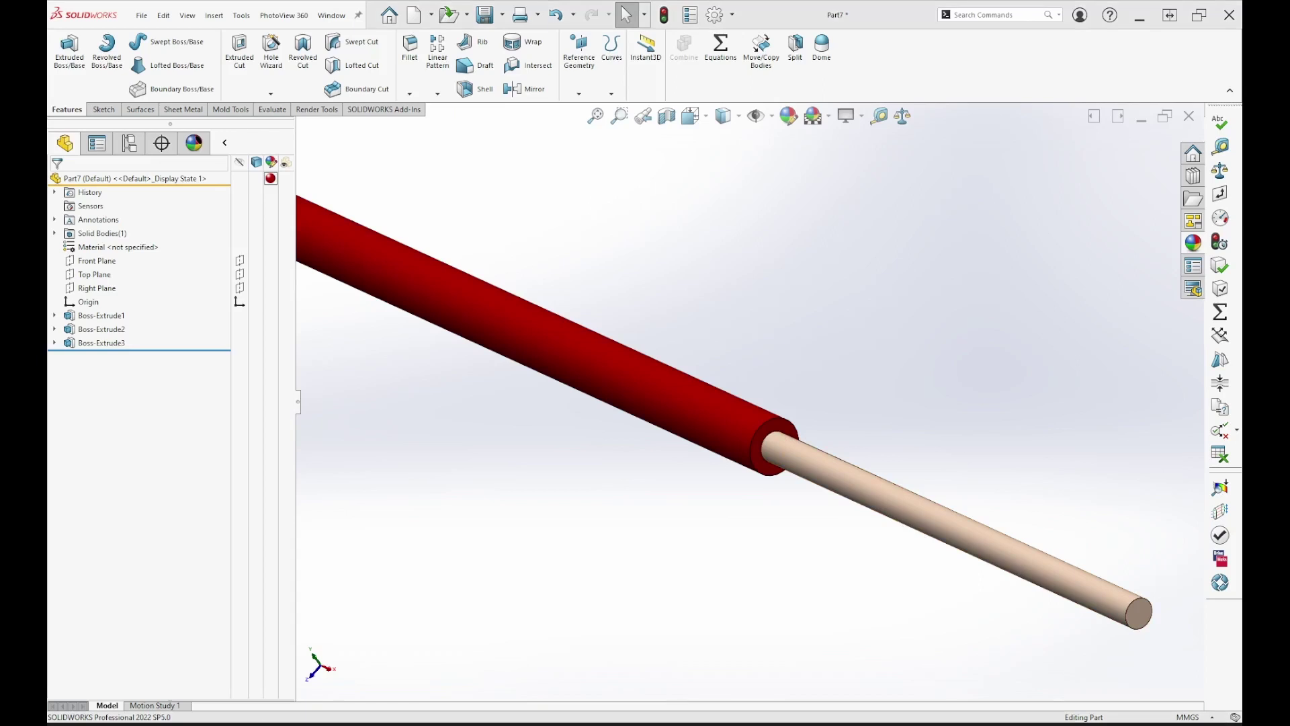
- Switch to the image viewer, compare the stranded and solid-core wire photo with the model, and return to SOLIDWORKS
key("alt+Tab")
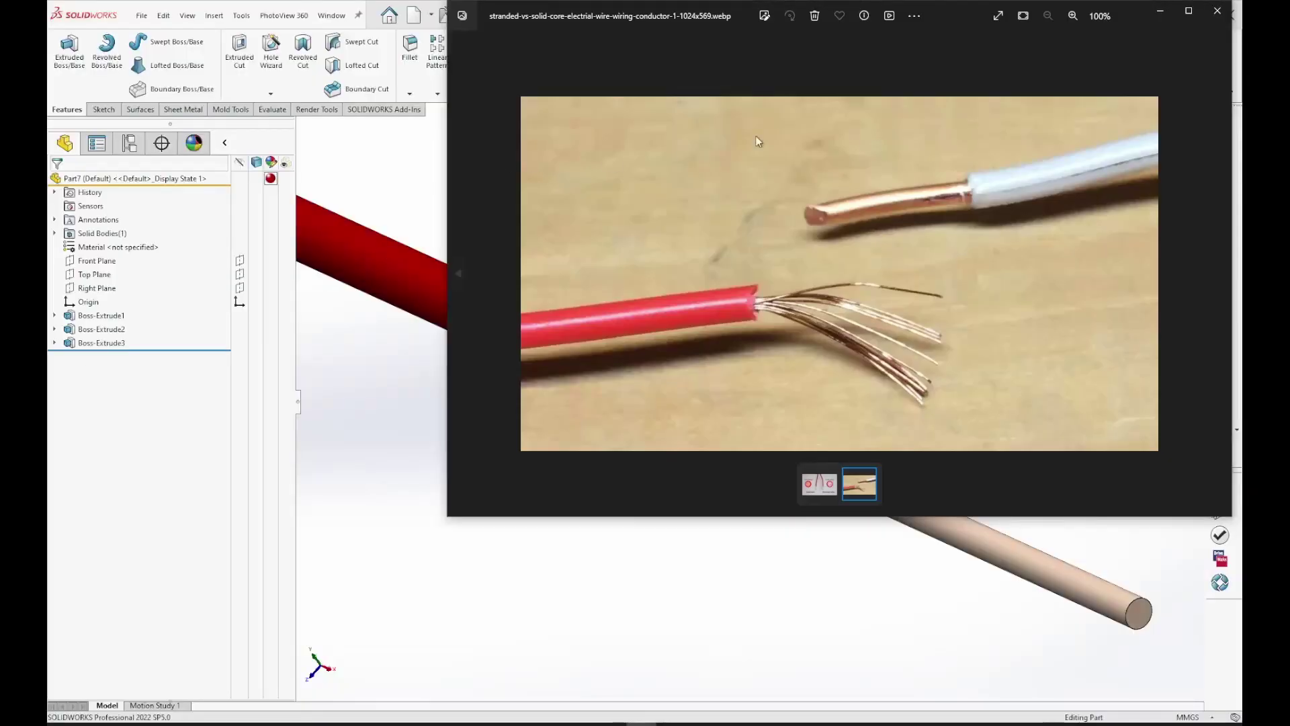
left_click_drag(957, 22, 801, 119)
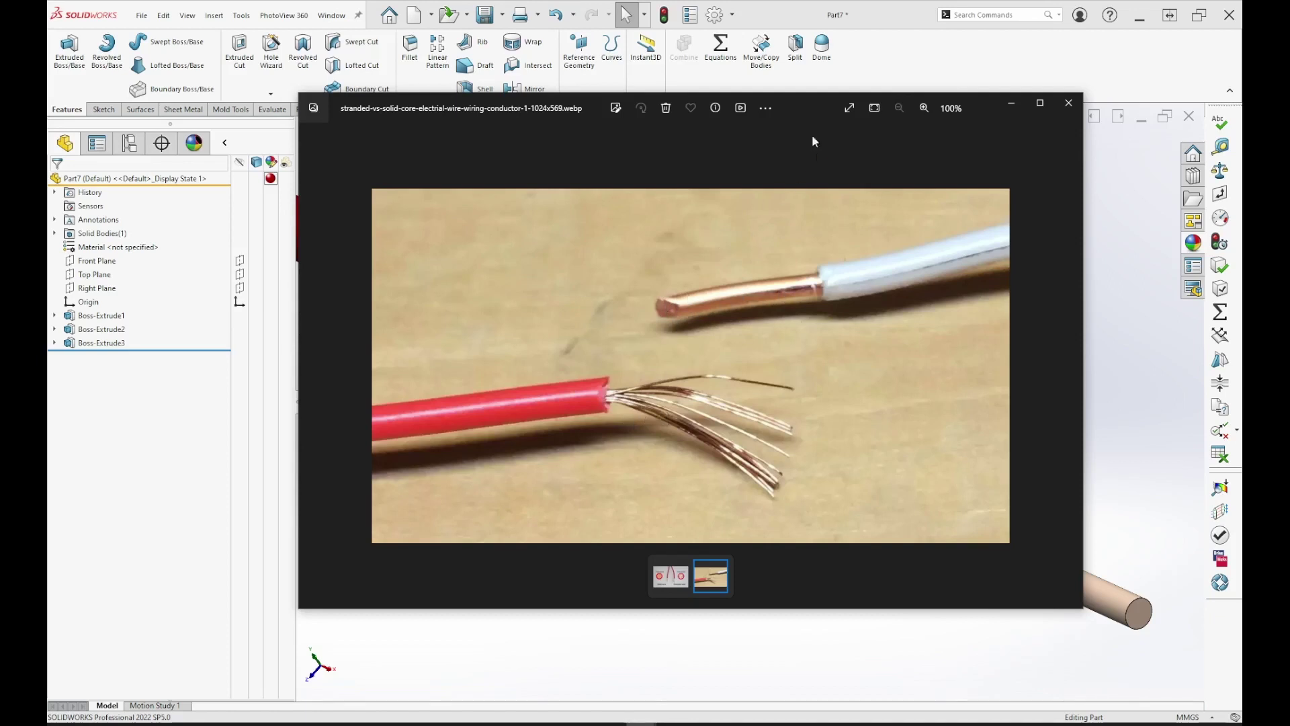
left_click(895, 59)
- Examine the whole rod and the exposed tip where it meets the red shaft
scroll(865, 611, "up", 5)
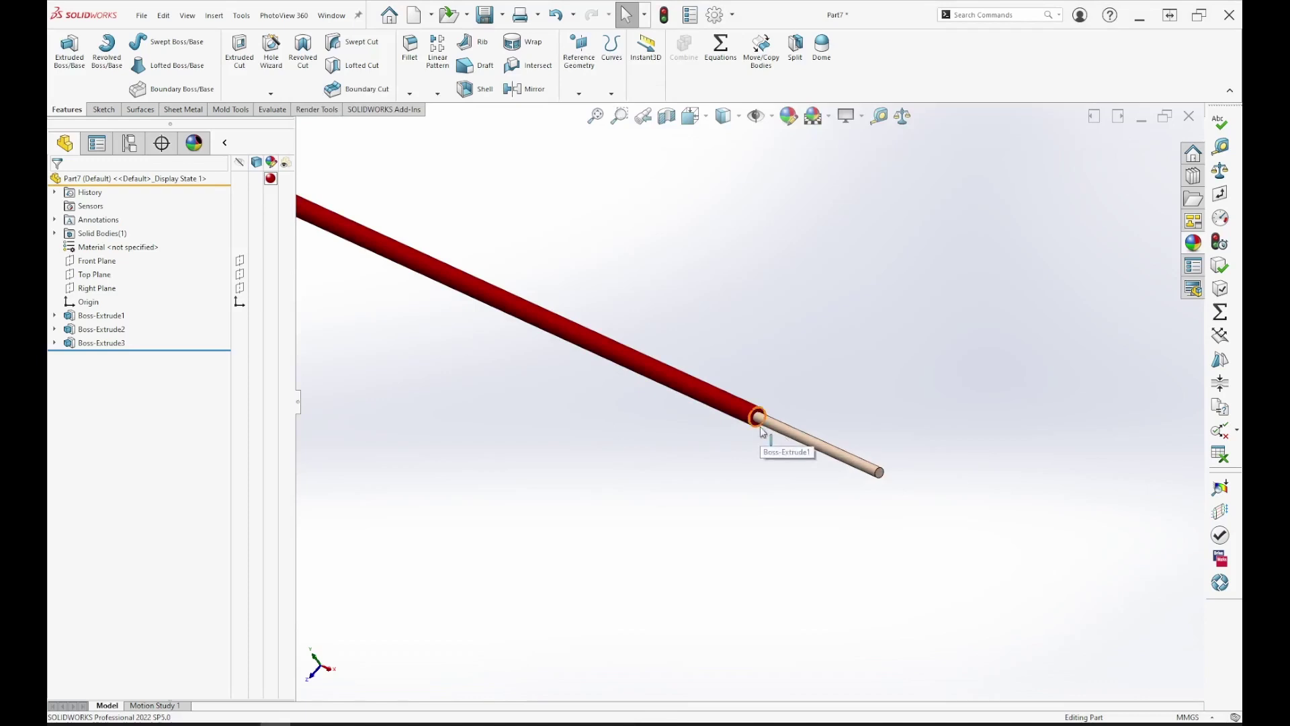
scroll(572, 388, "up", 5)
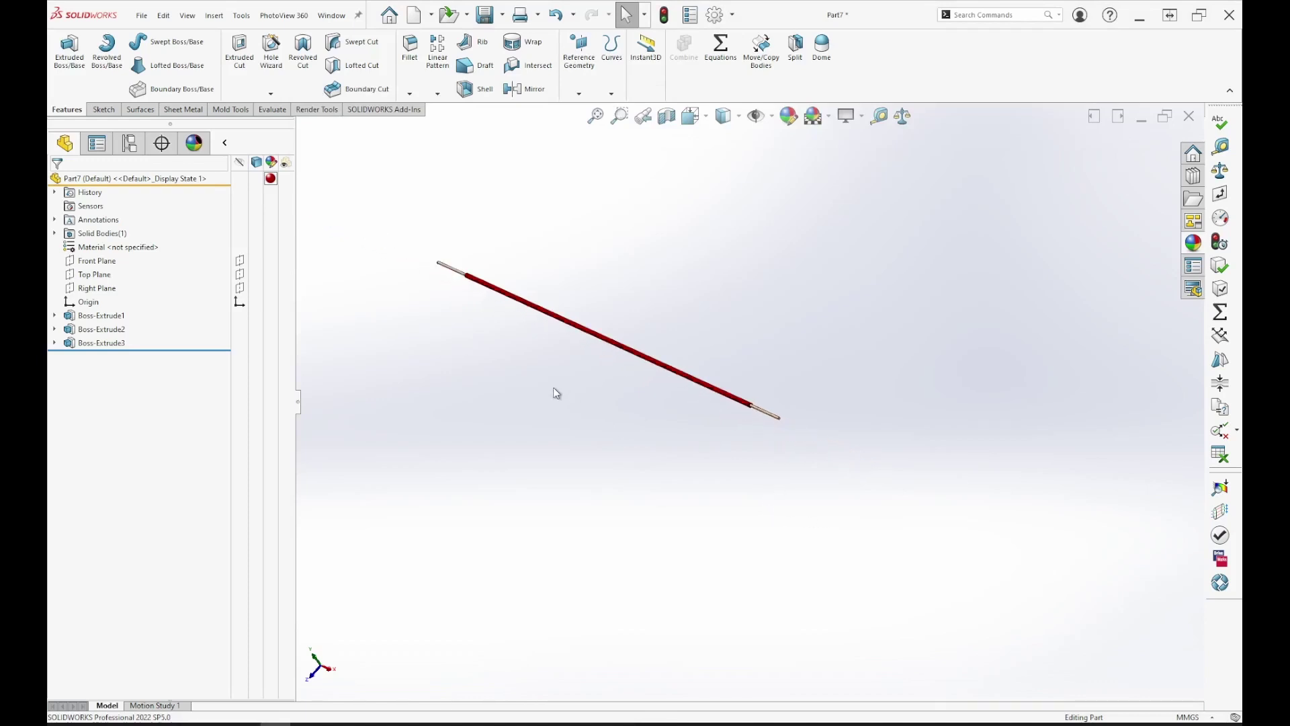
scroll(684, 412, "down", 5)
scroll(896, 394, "down", 5)
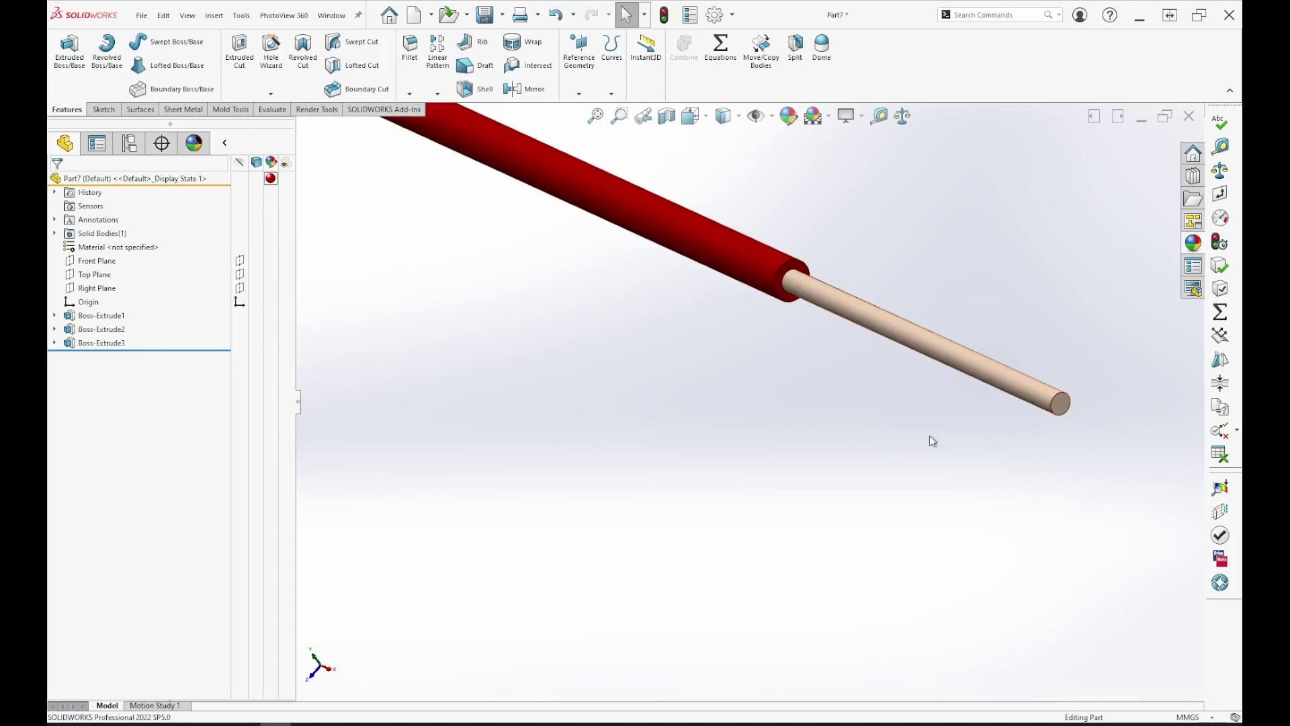
scroll(640, 310, "up", 5)
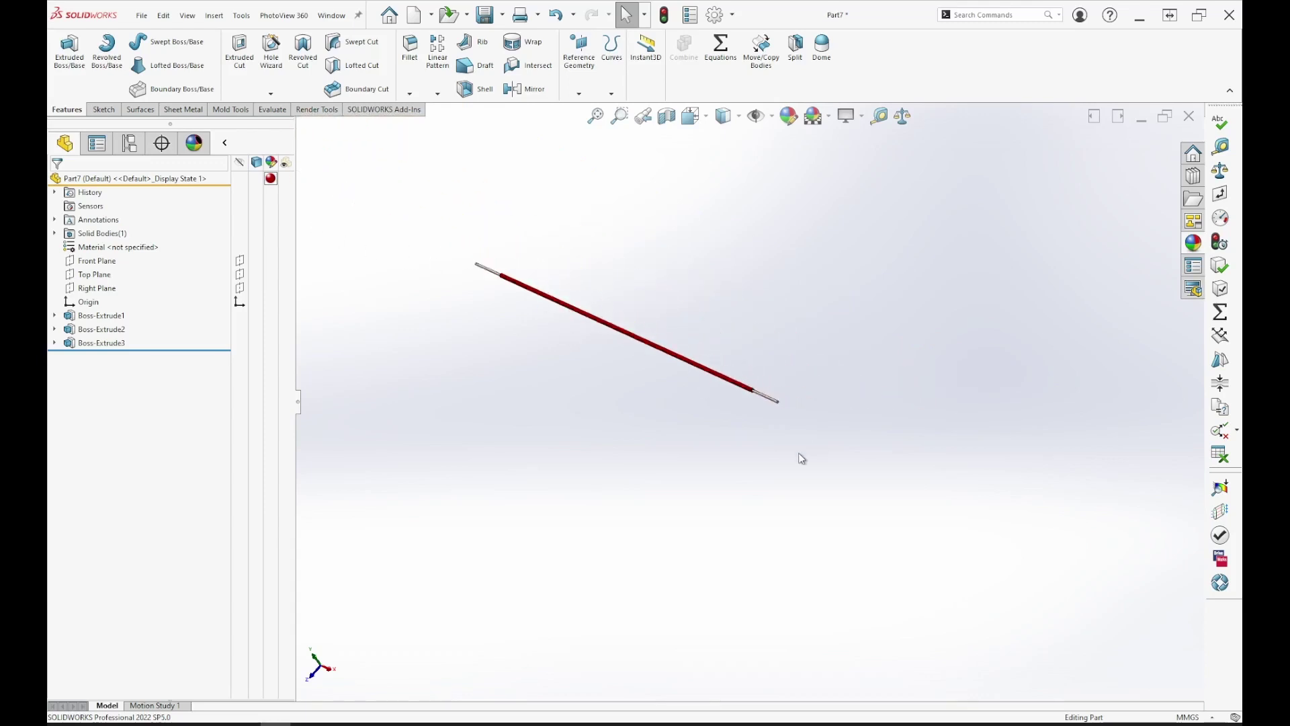
scroll(558, 282, "down", 1)
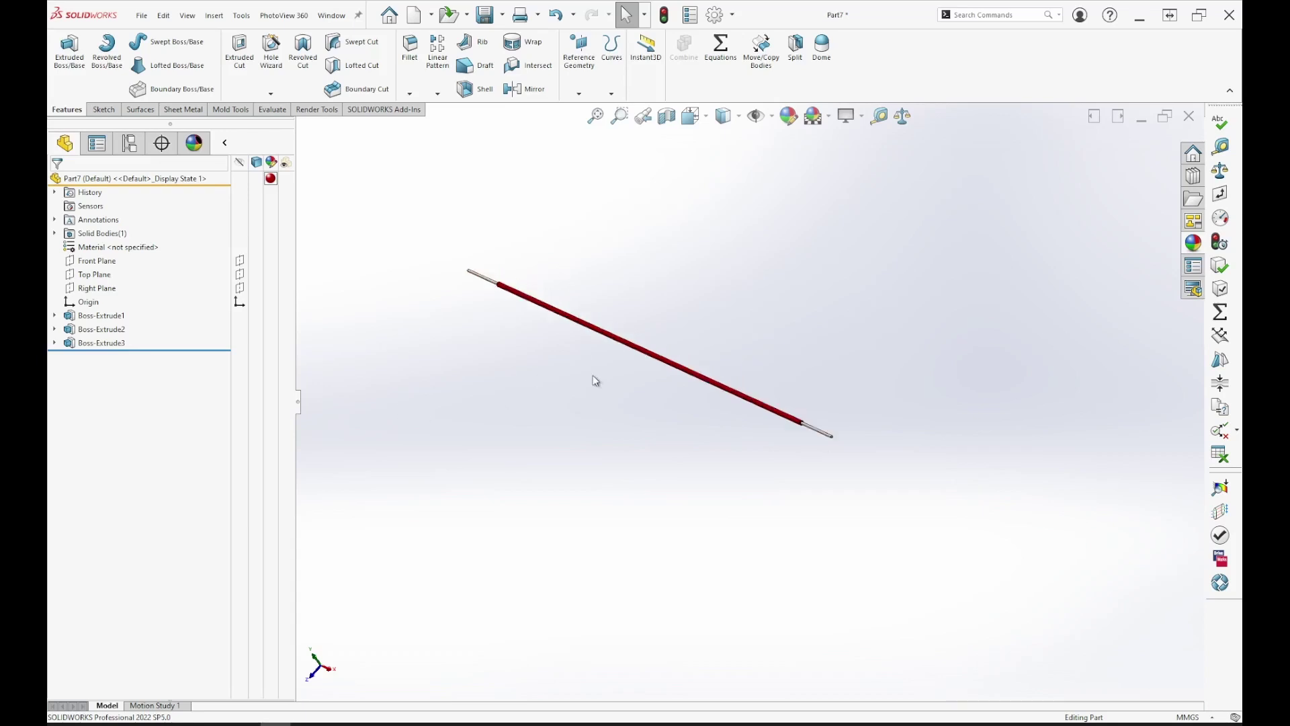
scroll(553, 292, "down", 2)
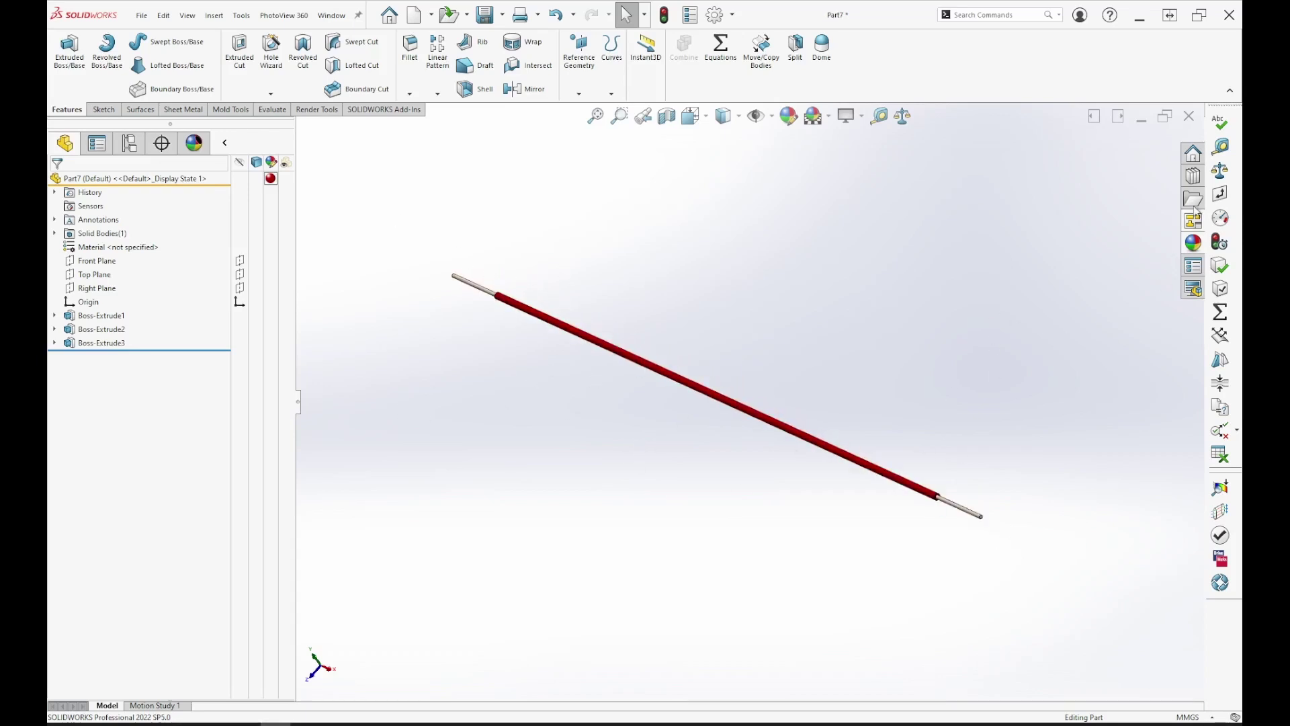
- Start the Measure tool and pick the end face of the tip nearest the origin as the first reference
left_click(1221, 147)
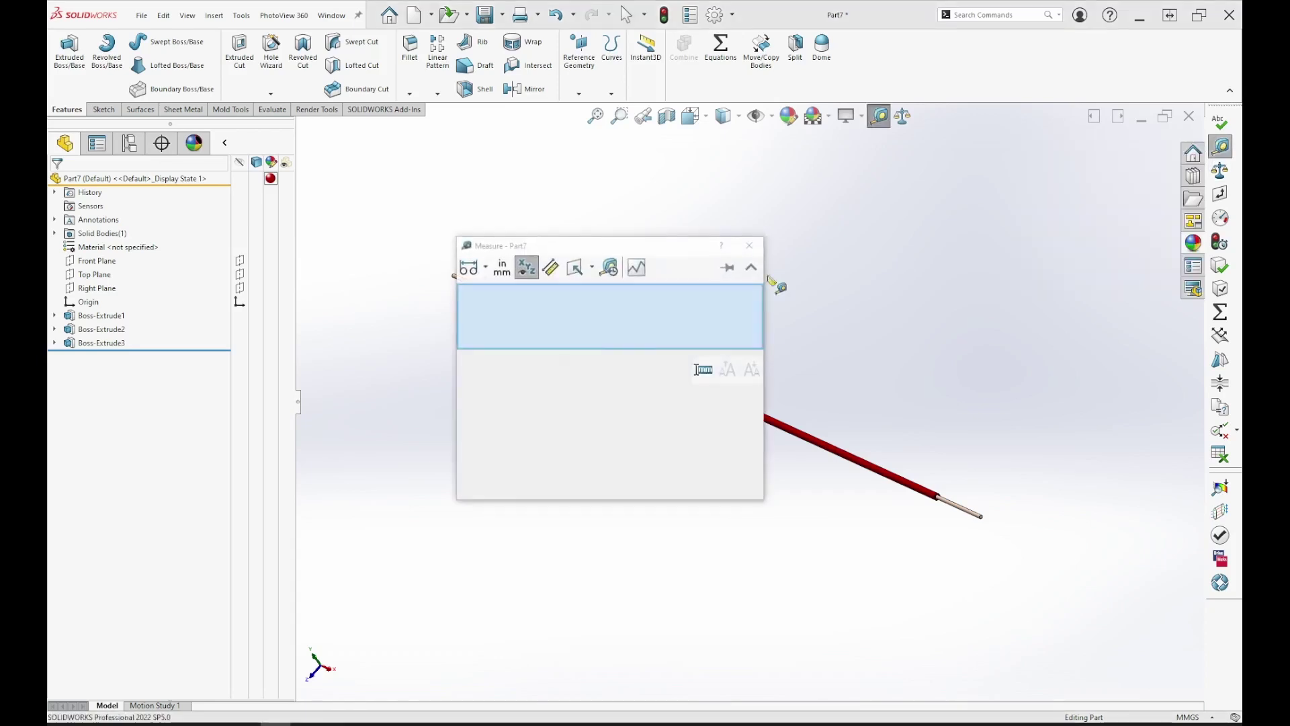
left_click_drag(628, 253, 222, 126)
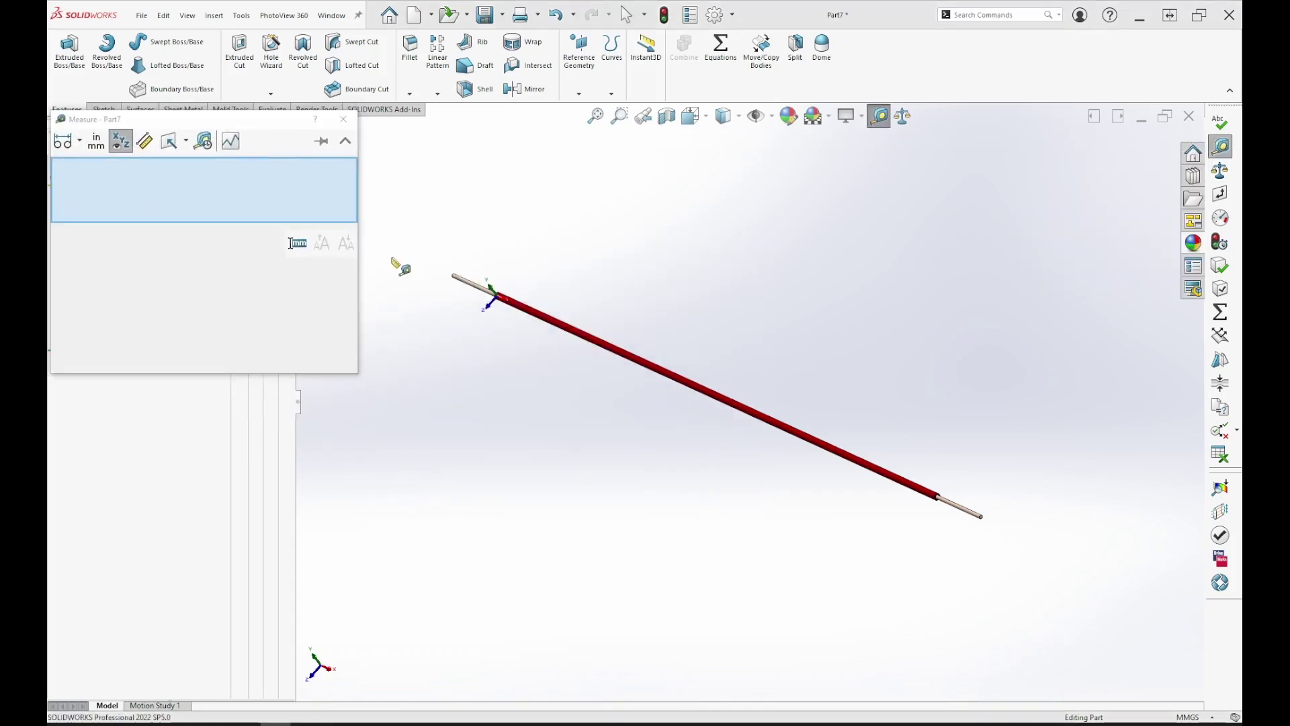
scroll(437, 296, "down", 5)
key("alt+Right")
key("alt+Right")
key("alt+Right")
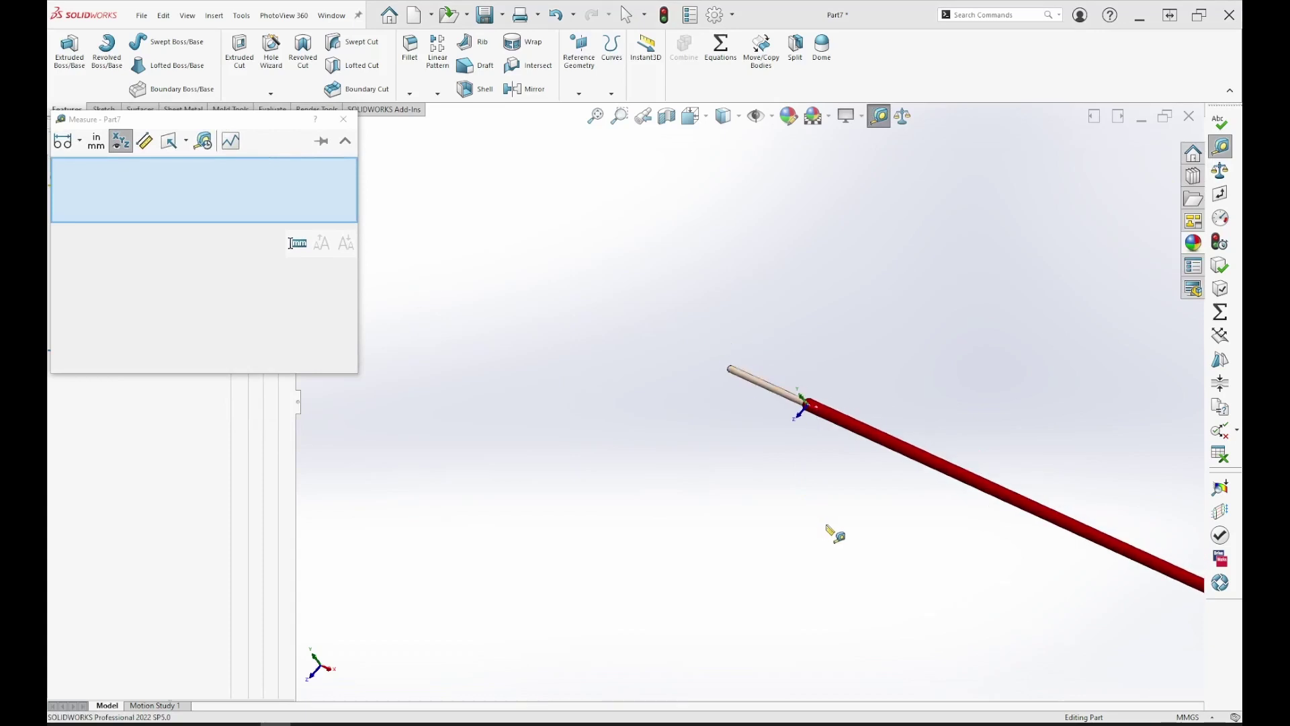
middle_click_drag(797, 292, 764, 395)
scroll(739, 356, "up", 3)
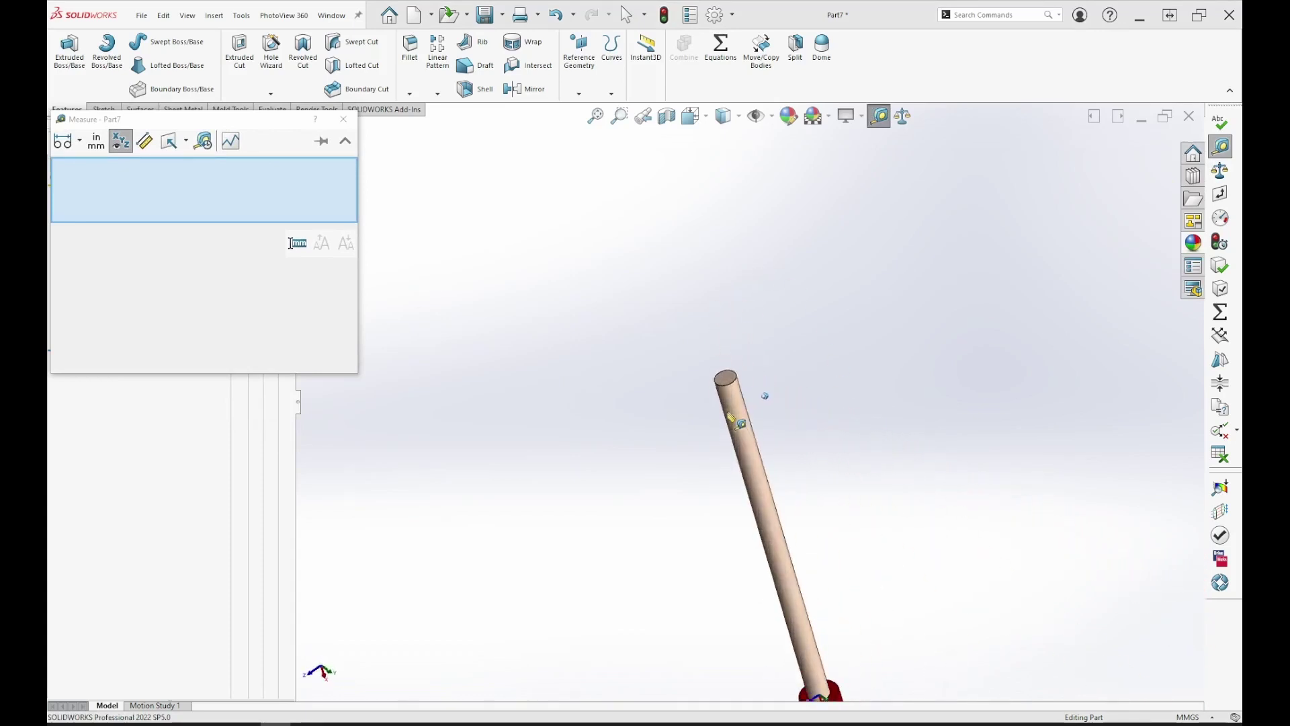
left_click(733, 340)
- Measure the overall length to the opposite tip's end face, finish measuring, and view the whole rod
middle_click_drag(733, 340, 930, 323)
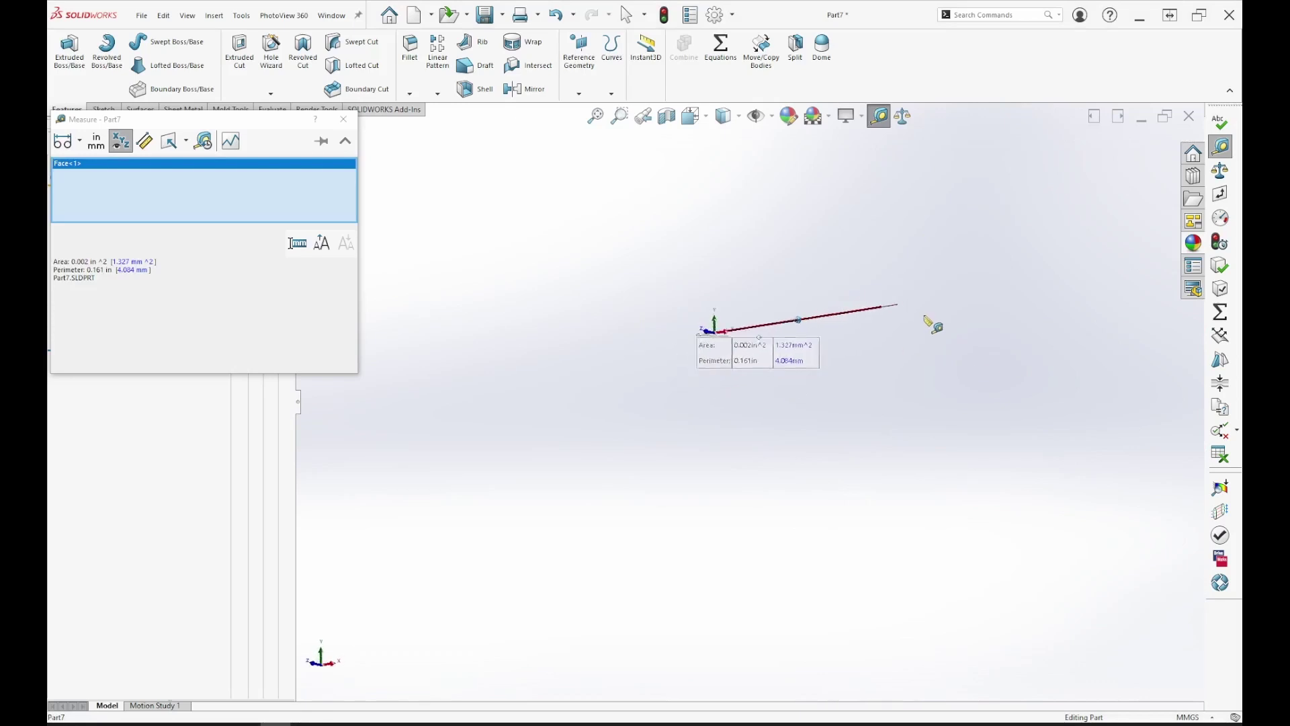
scroll(928, 325, "up", 5)
mouse_move(622, 420)
middle_mouse_down()
mouse_move(612, 430)
mouse_move(605, 413)
middle_mouse_up()
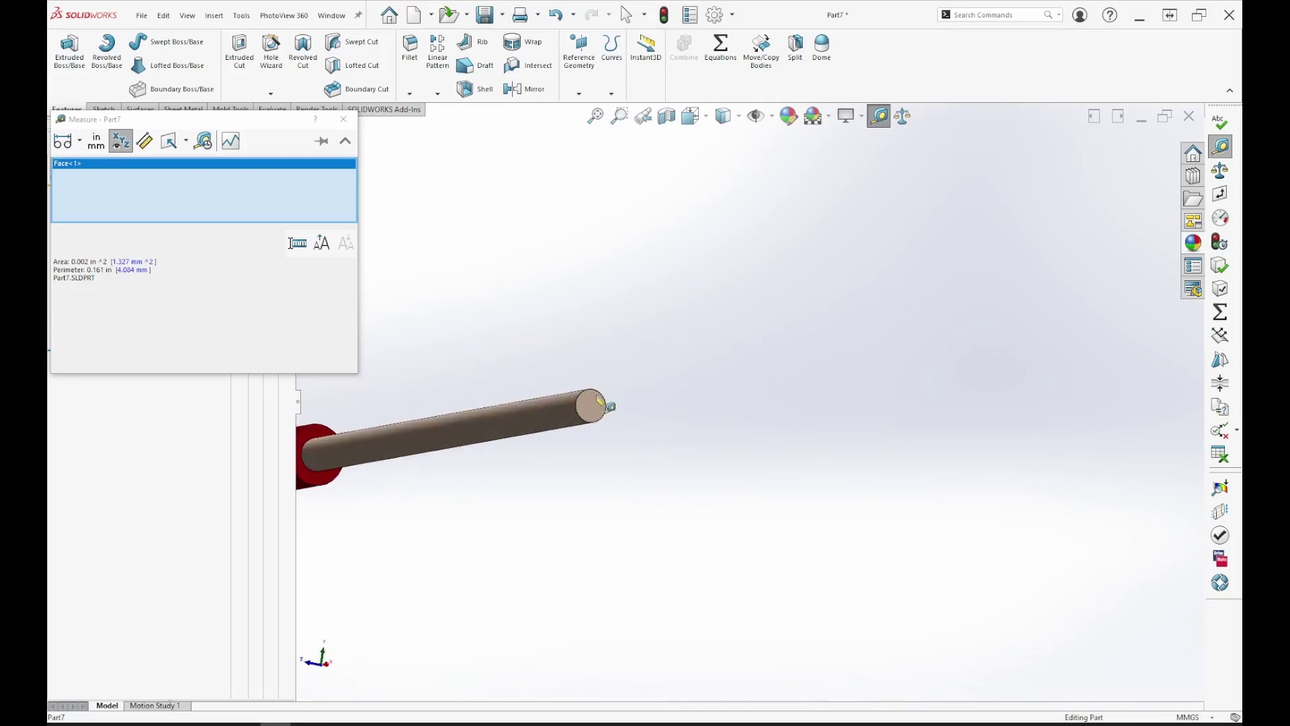
left_click(597, 408)
left_click_drag(245, 121, 900, 128)
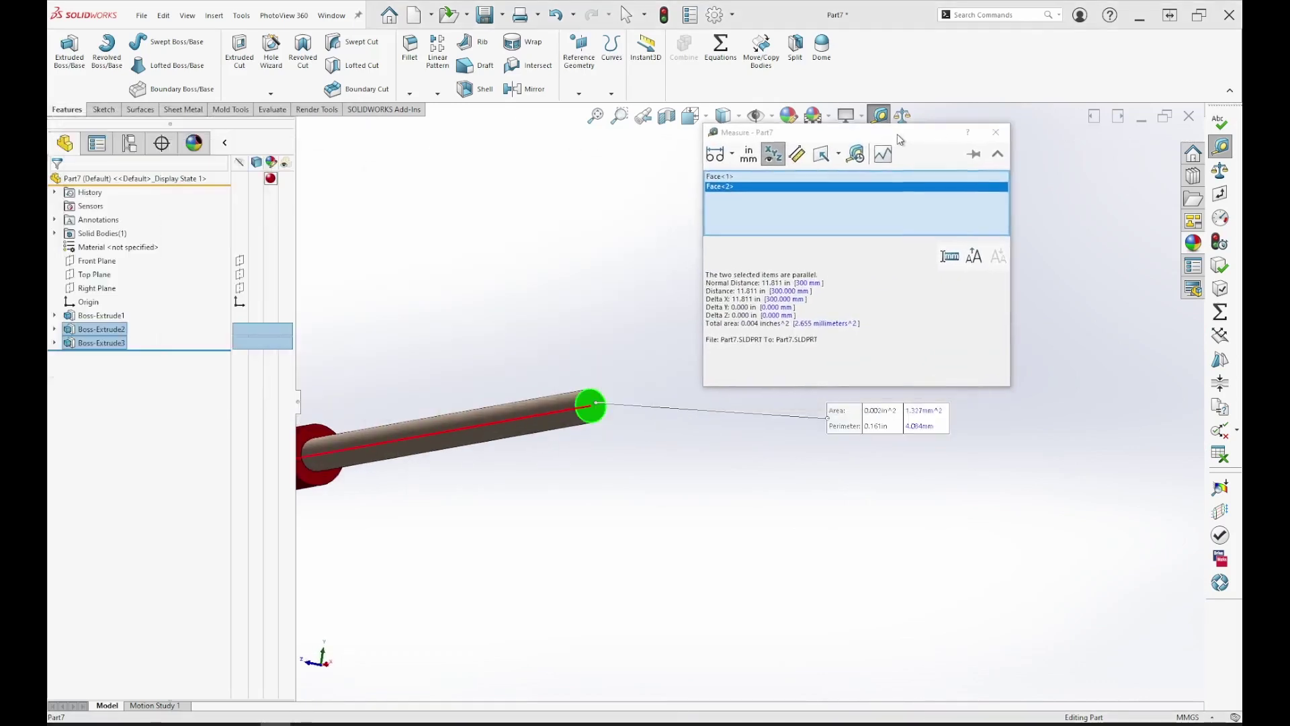
left_click(807, 277)
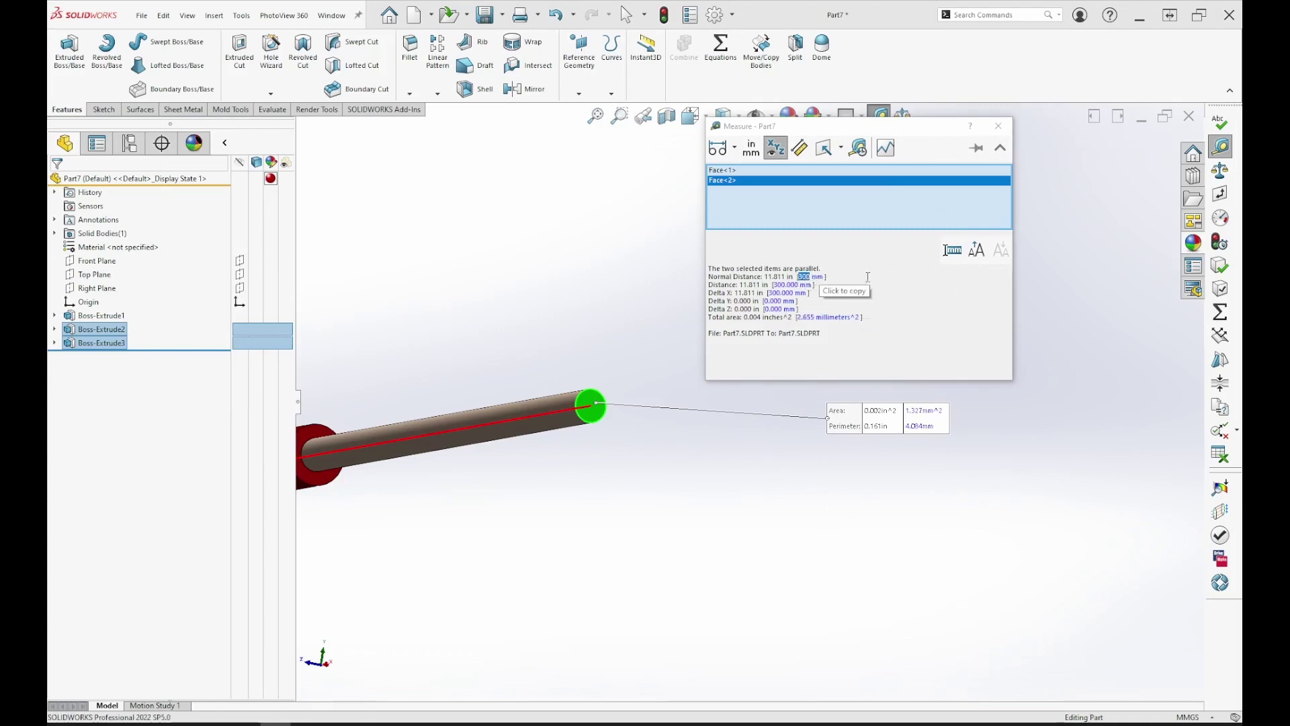
left_click(830, 317)
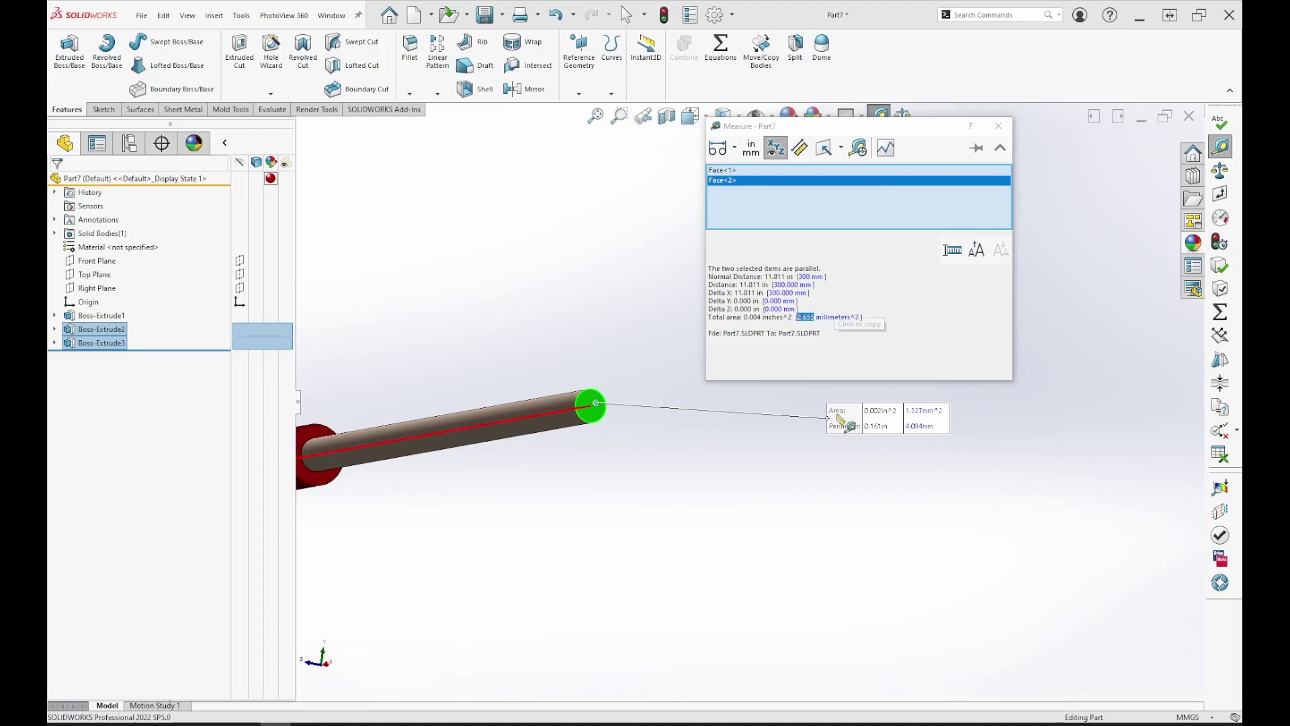
left_click(999, 127)
scroll(644, 527, "up", 5)
middle_click_drag(616, 545, 859, 585)
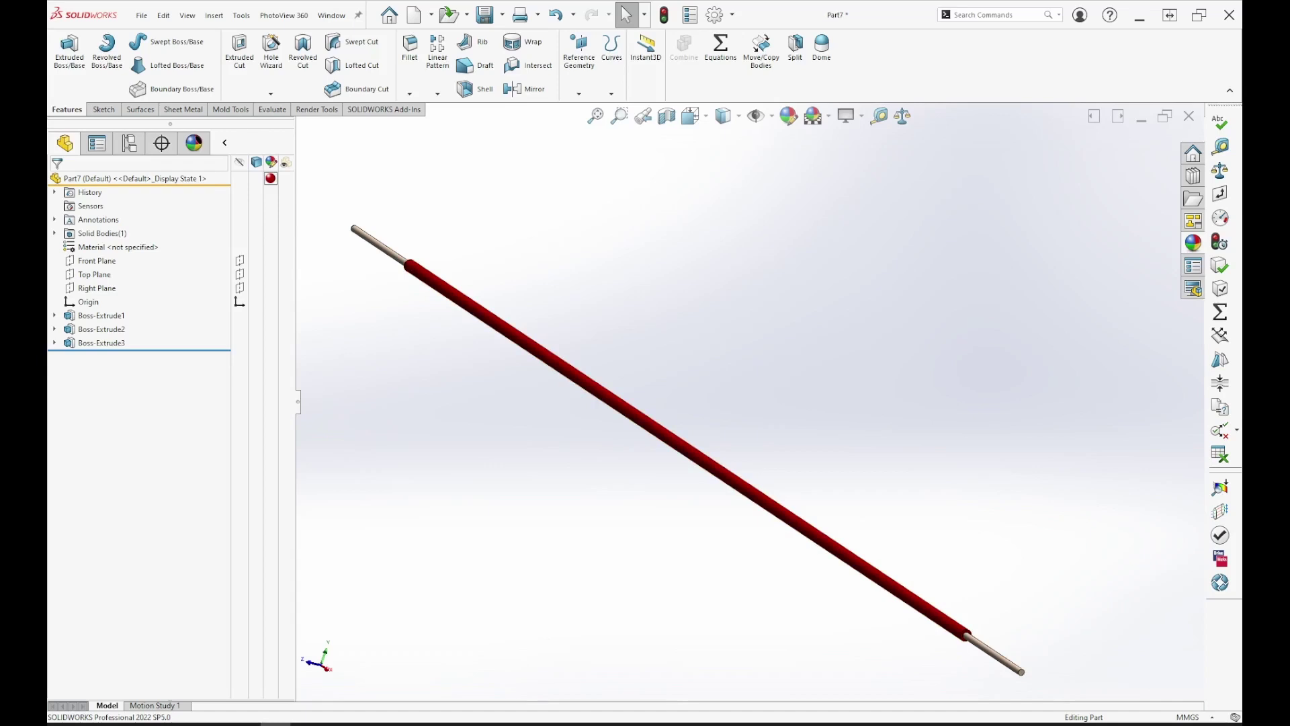
- Create a new part and open a sketch on the Right Plane
key("ctrl+n")
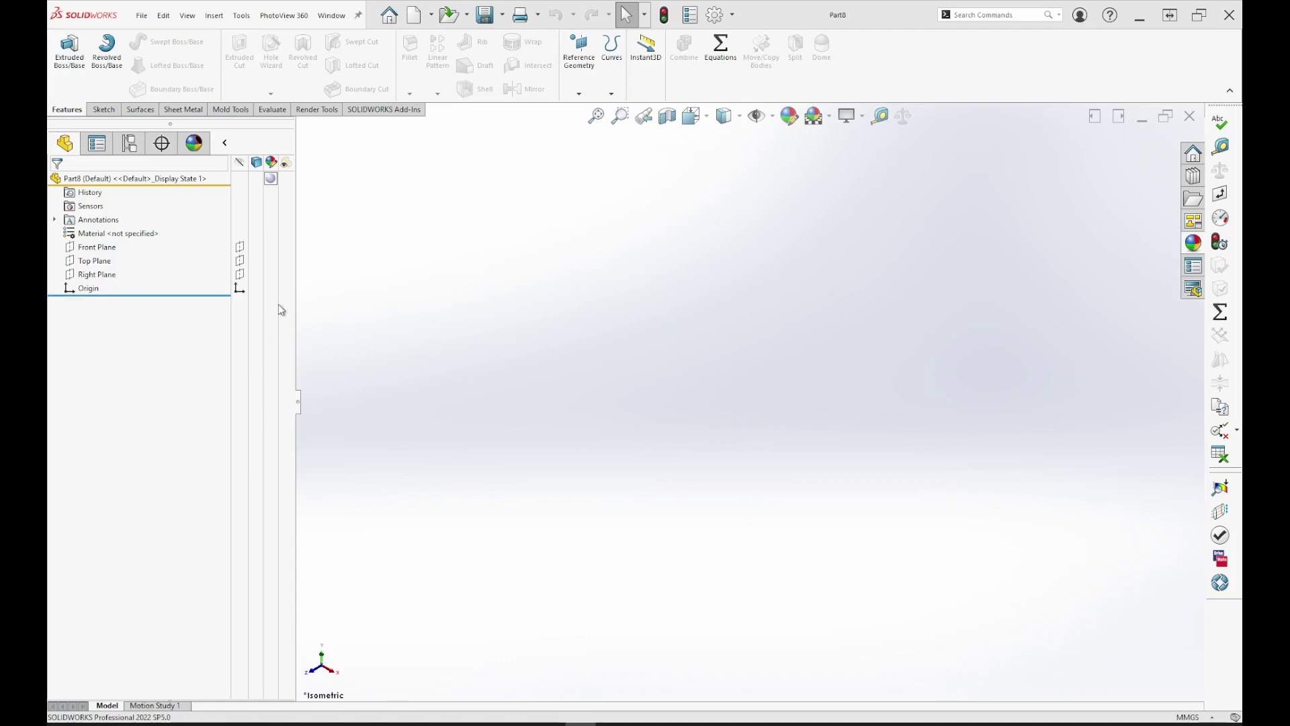
right_click(97, 274)
left_click(106, 256)
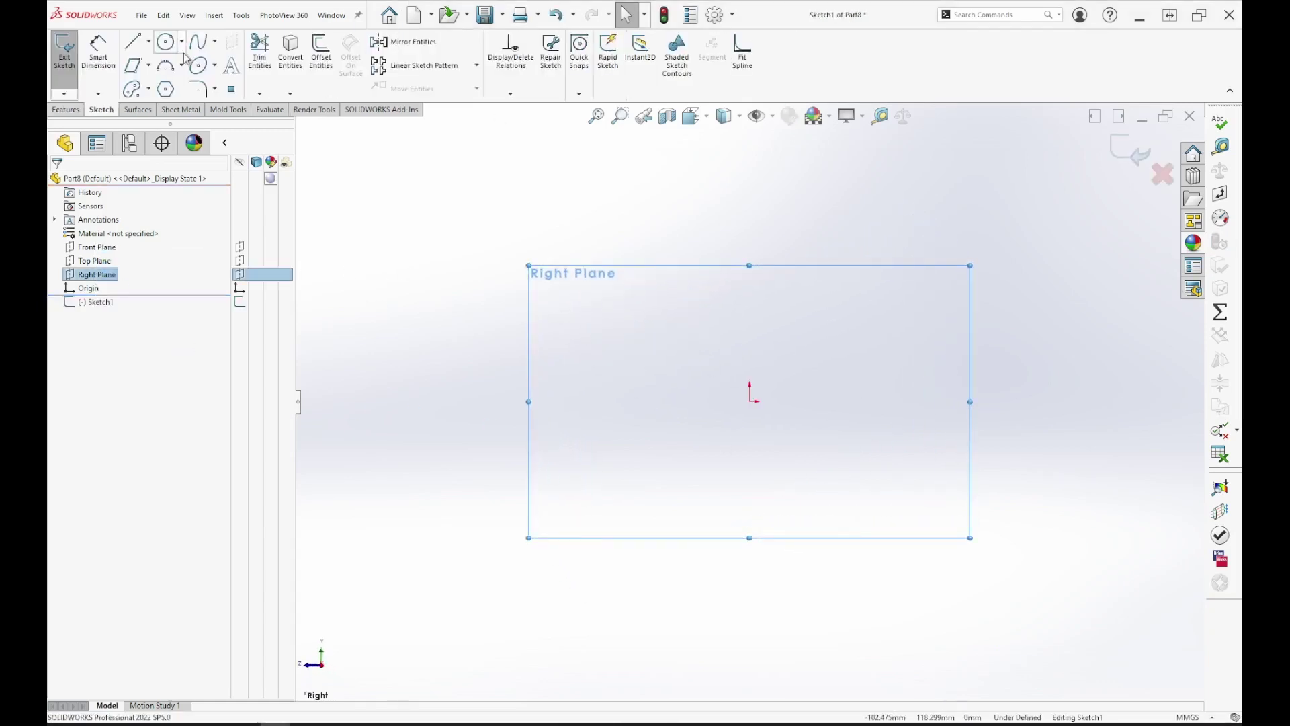
- Draw a circle centred on the origin with a diameter of 2.4 mm
left_click(165, 43)
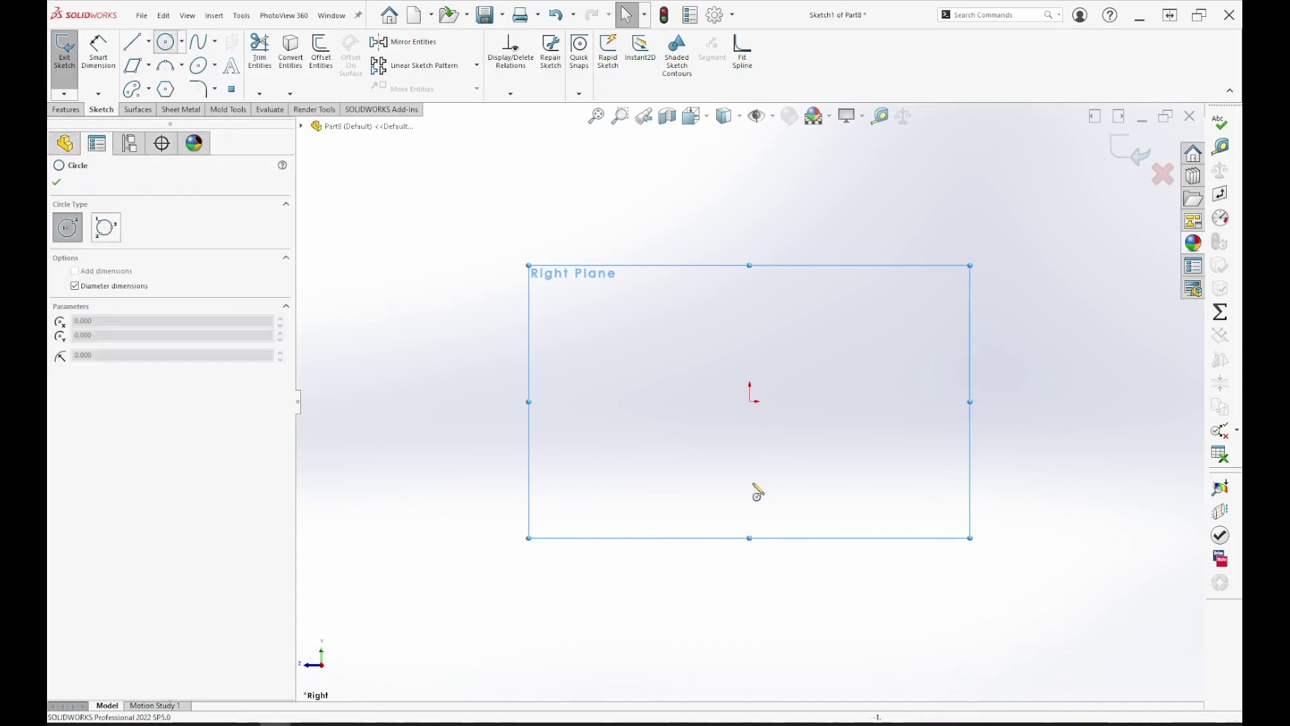
left_click(750, 402)
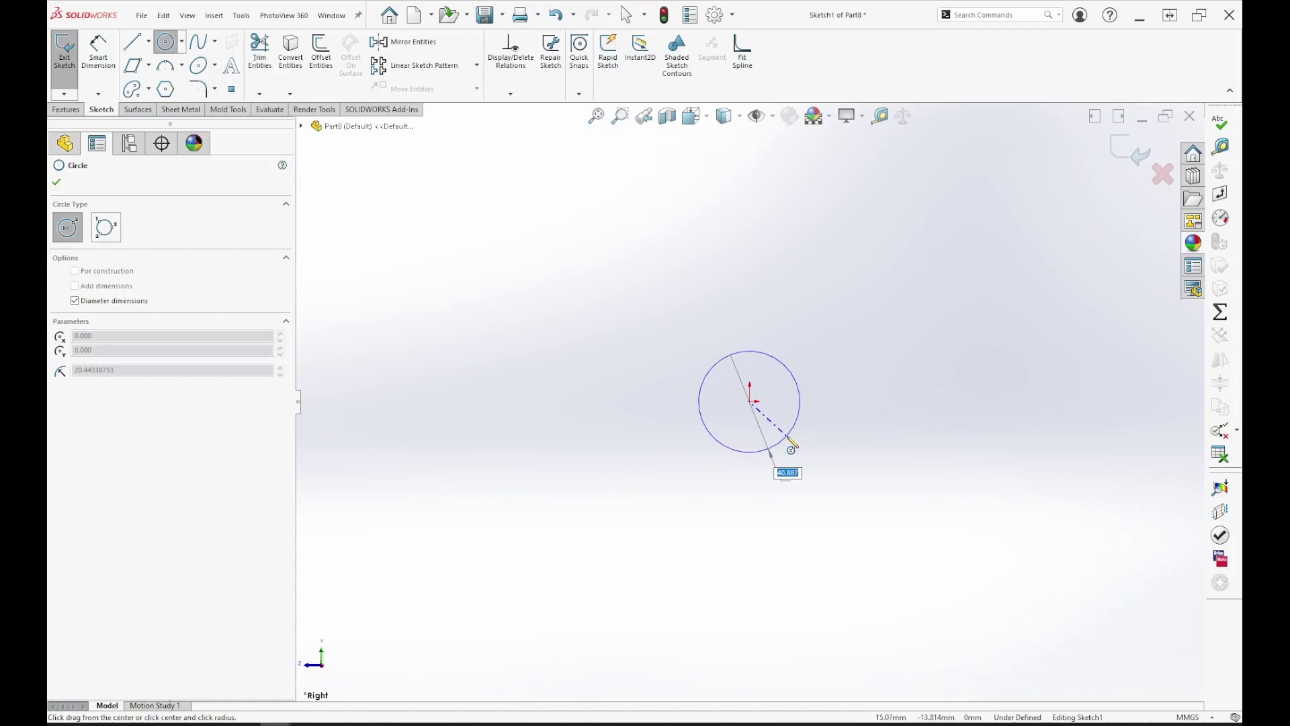
type("2.4")
key("Return")
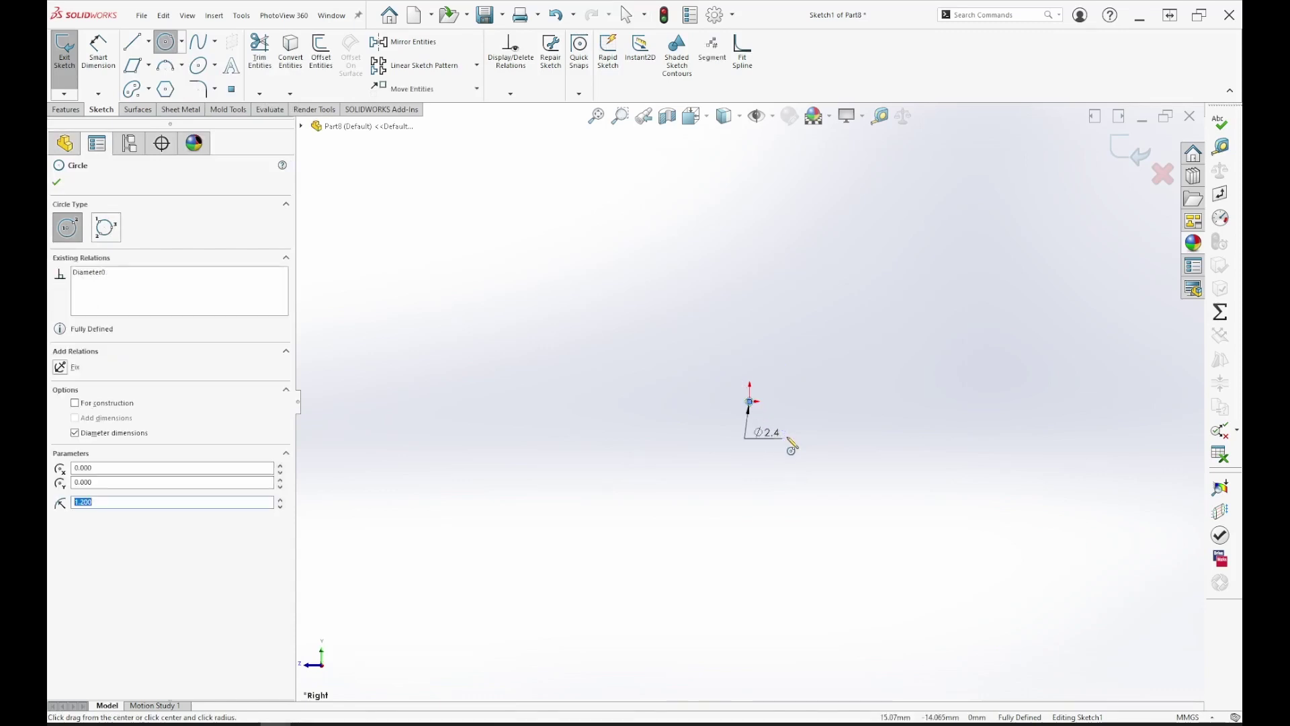
scroll(773, 423, "down", 8)
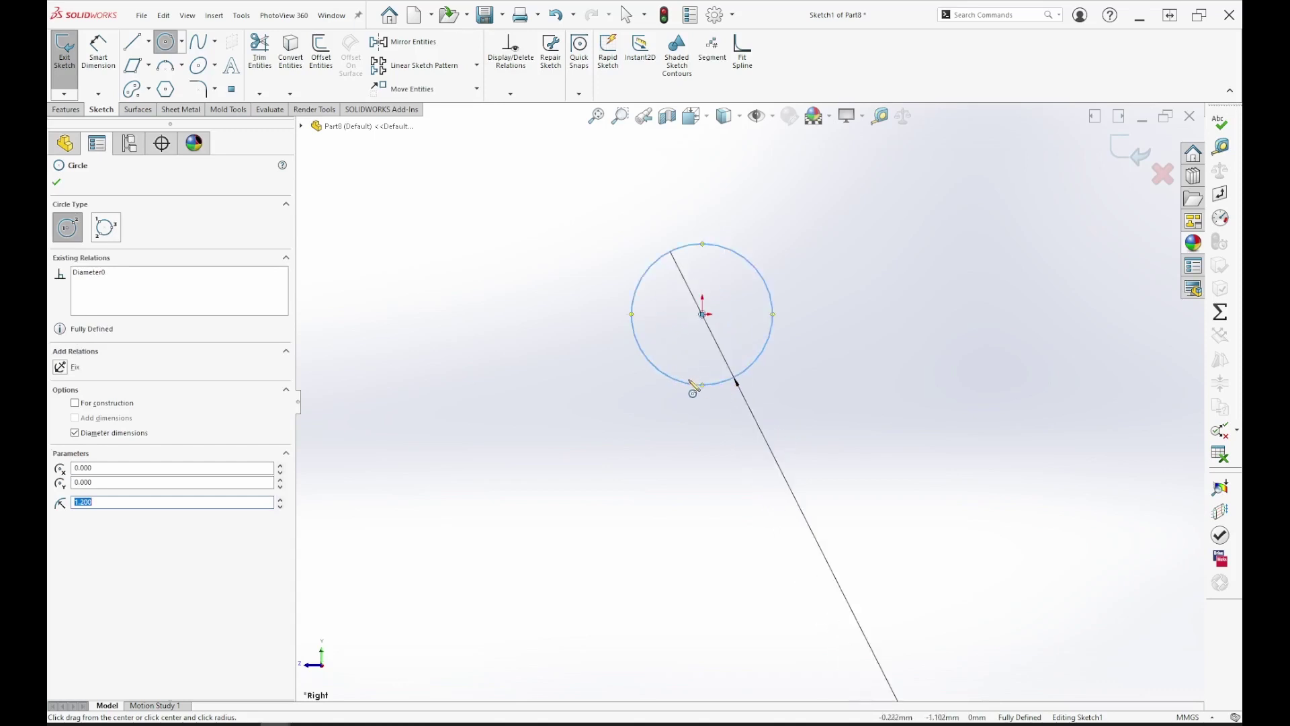
right_click(944, 328)
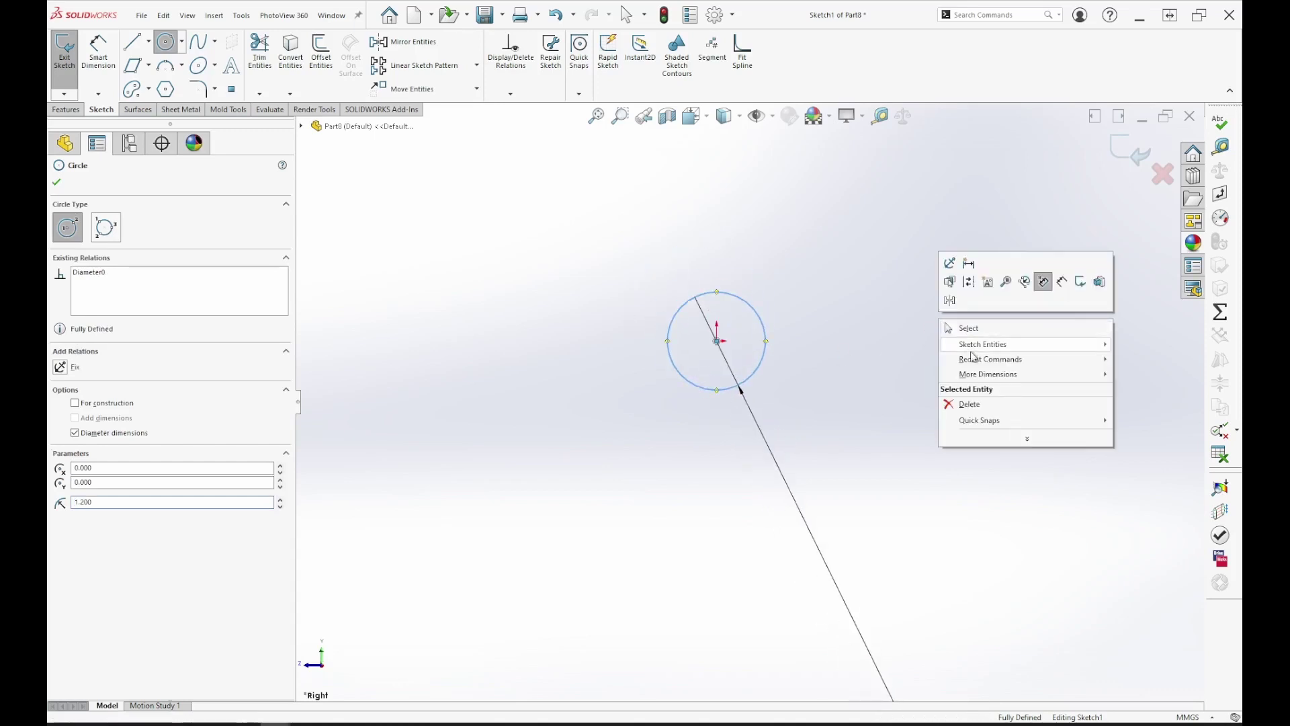
left_click(975, 340)
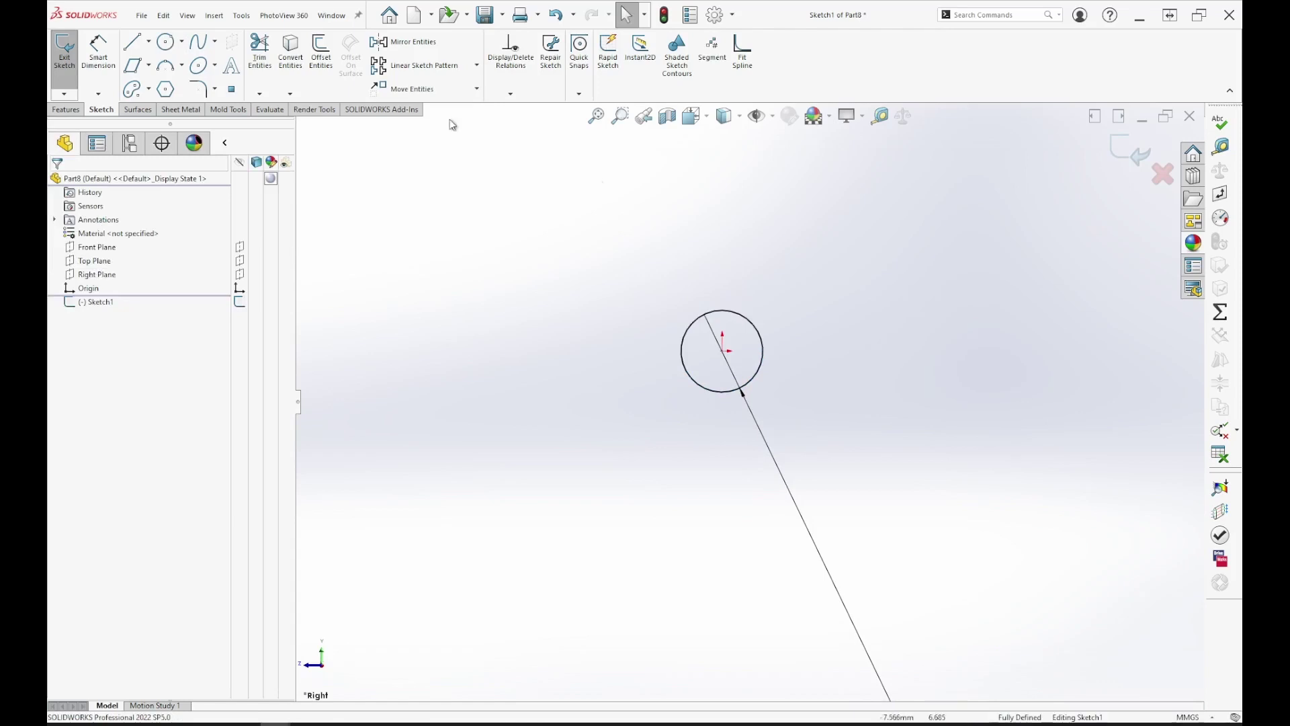
- Reposition the circle's diameter dimension above the circle and exit the sketch
scroll(700, 484, "up", 5)
scroll(795, 501, "up", 2)
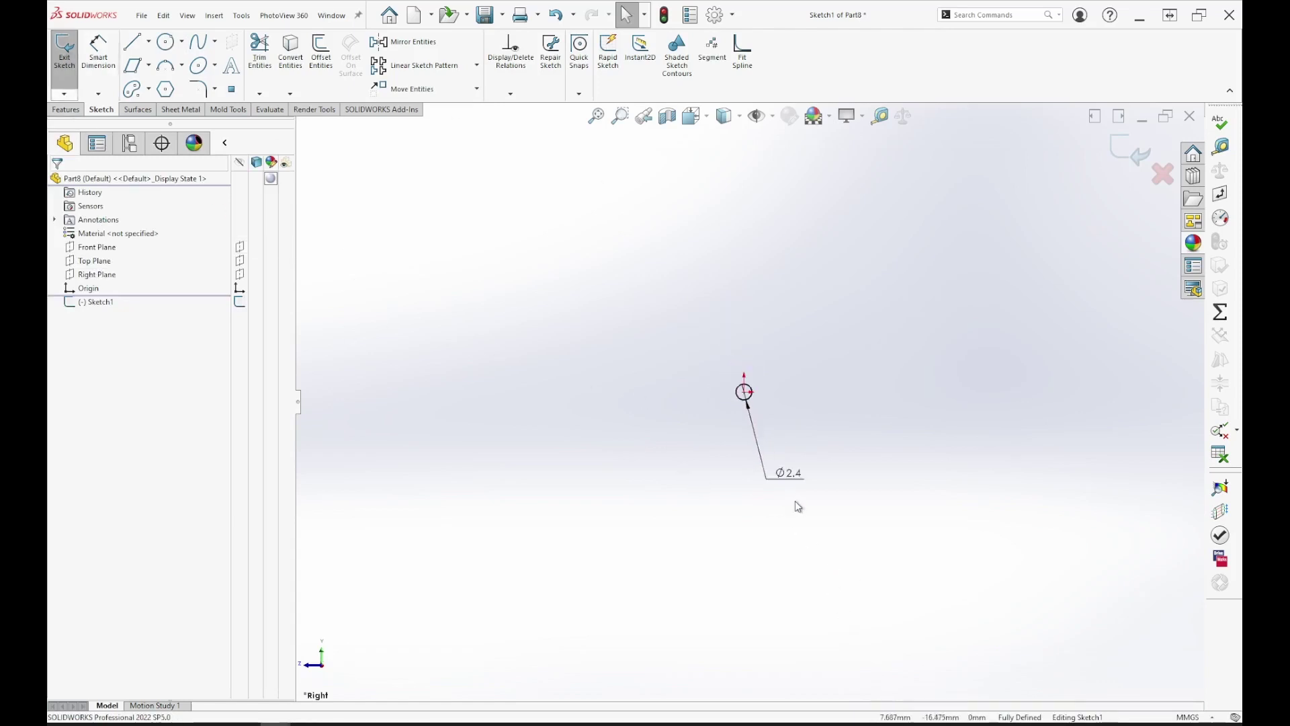
scroll(798, 505, "up", 2)
scroll(798, 398, "down", 5)
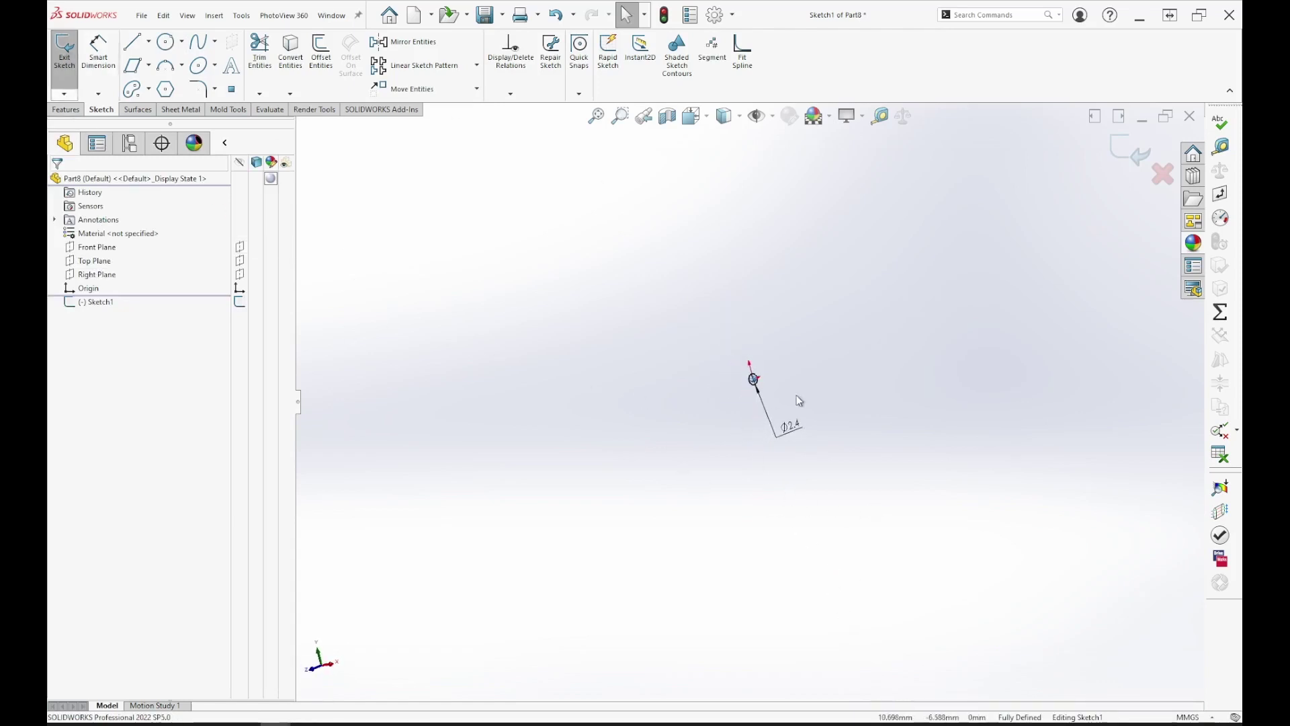
mouse_move(750, 491)
left_mouse_down()
mouse_move(746, 518)
mouse_move(715, 473)
mouse_move(702, 387)
mouse_move(720, 374)
mouse_move(715, 302)
left_mouse_up()
mouse_move(739, 425)
middle_mouse_down()
mouse_move(709, 373)
mouse_move(726, 430)
mouse_move(775, 401)
middle_mouse_up()
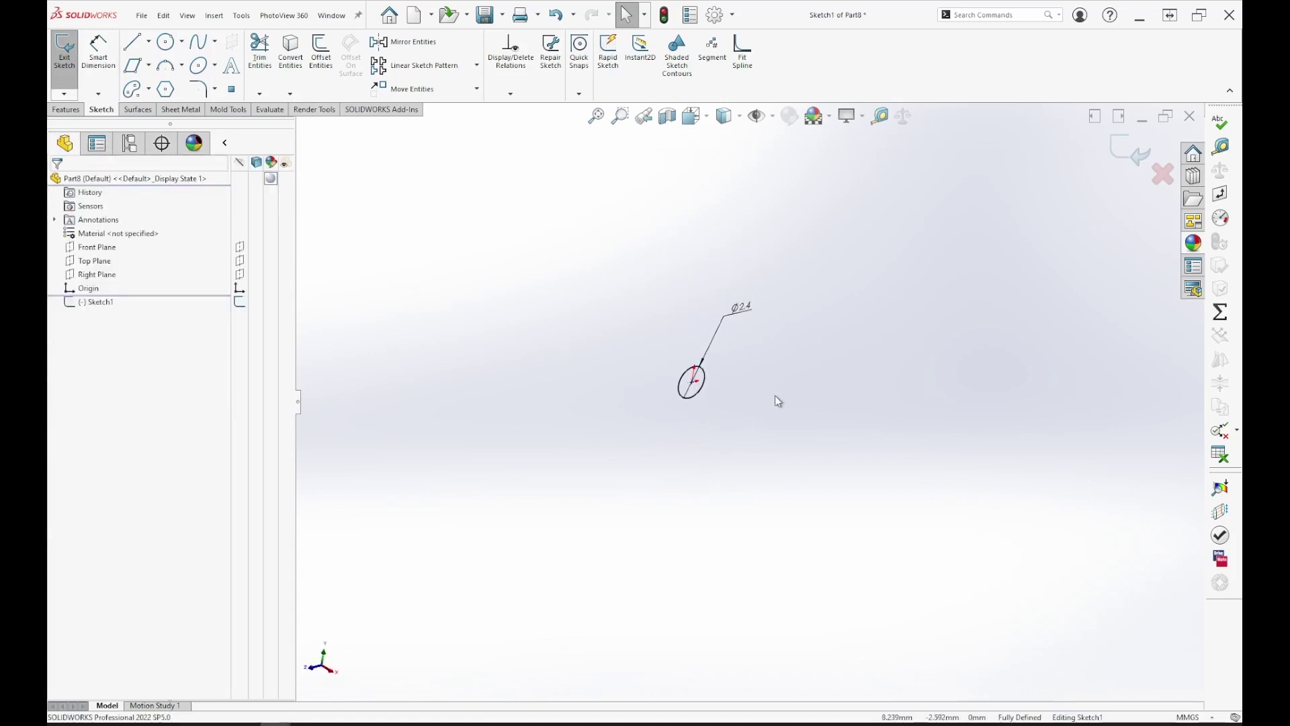
left_click(99, 267)
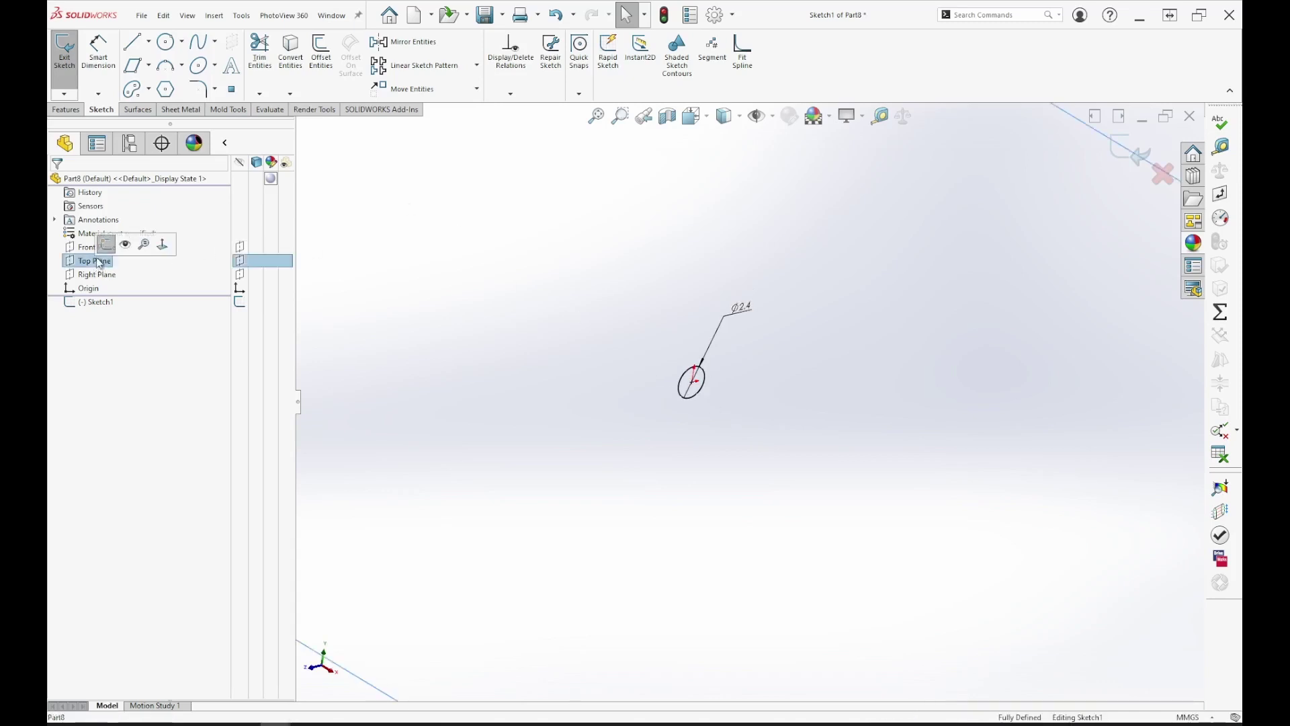
left_click(580, 514)
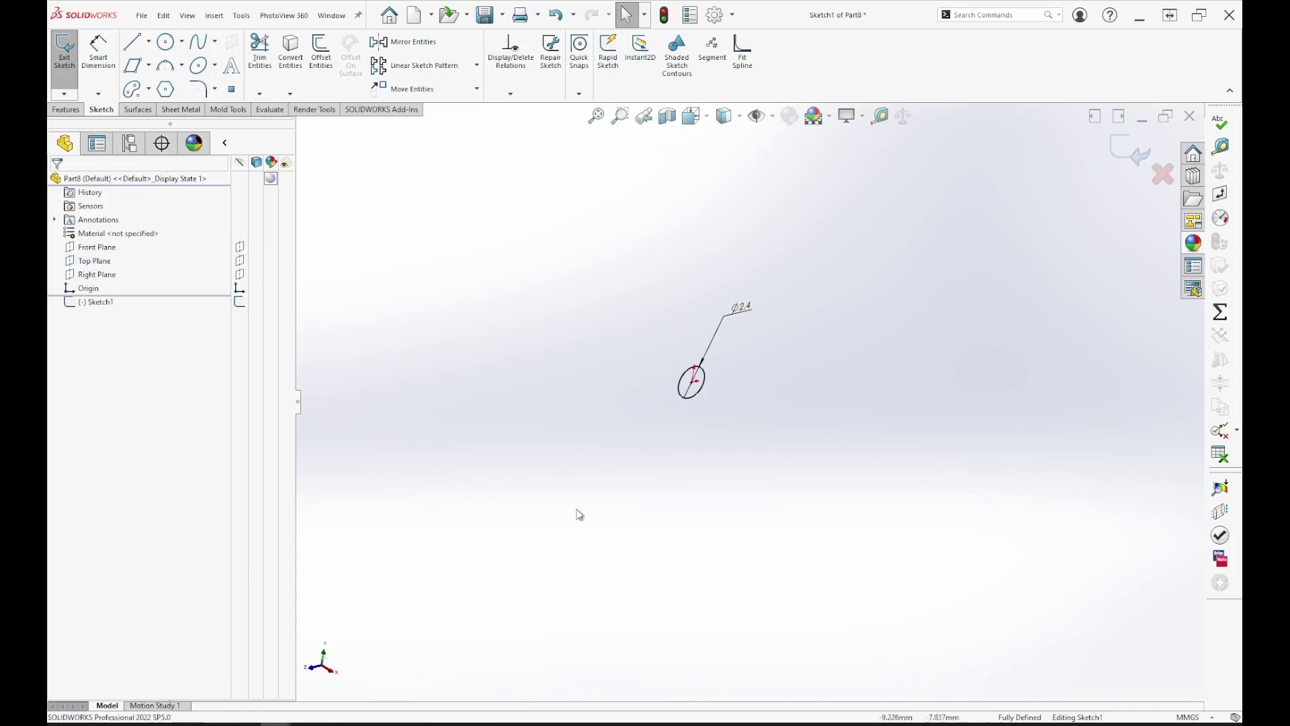
left_click(1133, 151)
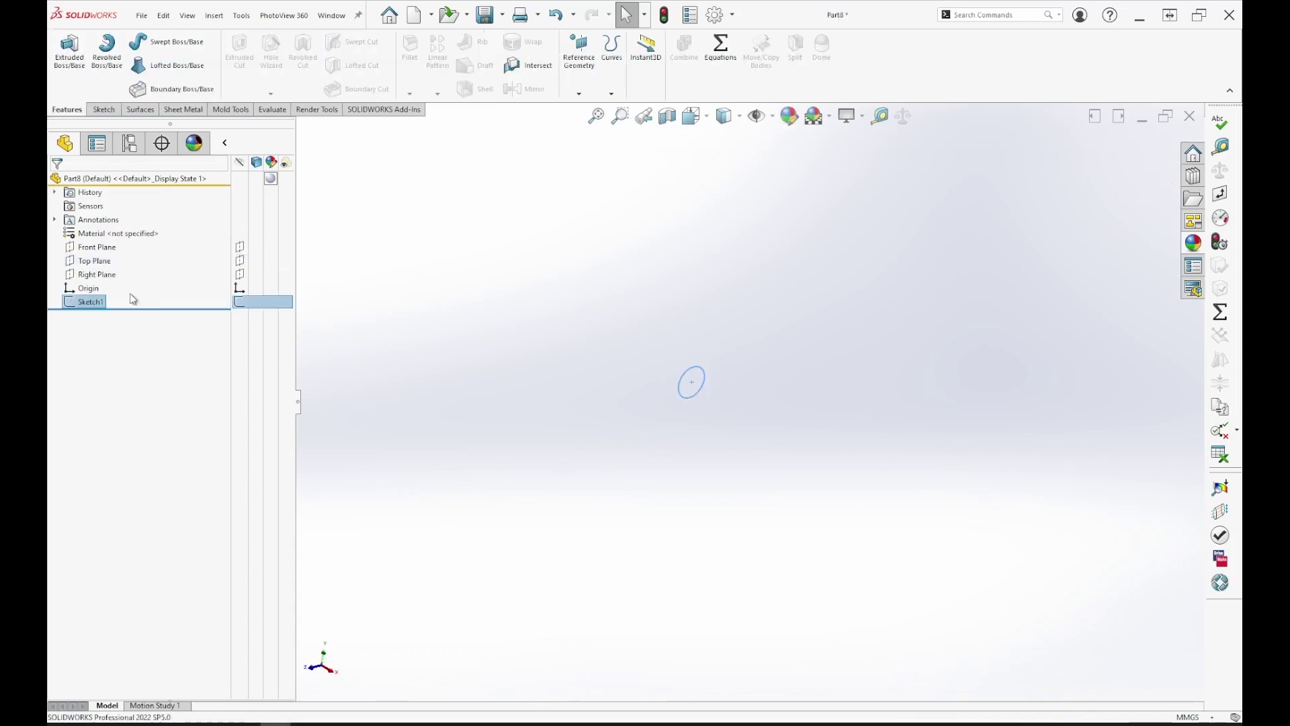
- Open a sketch on the Top Plane and draw a 10 mm horizontal line starting at the origin
left_click(99, 260)
left_click(105, 243)
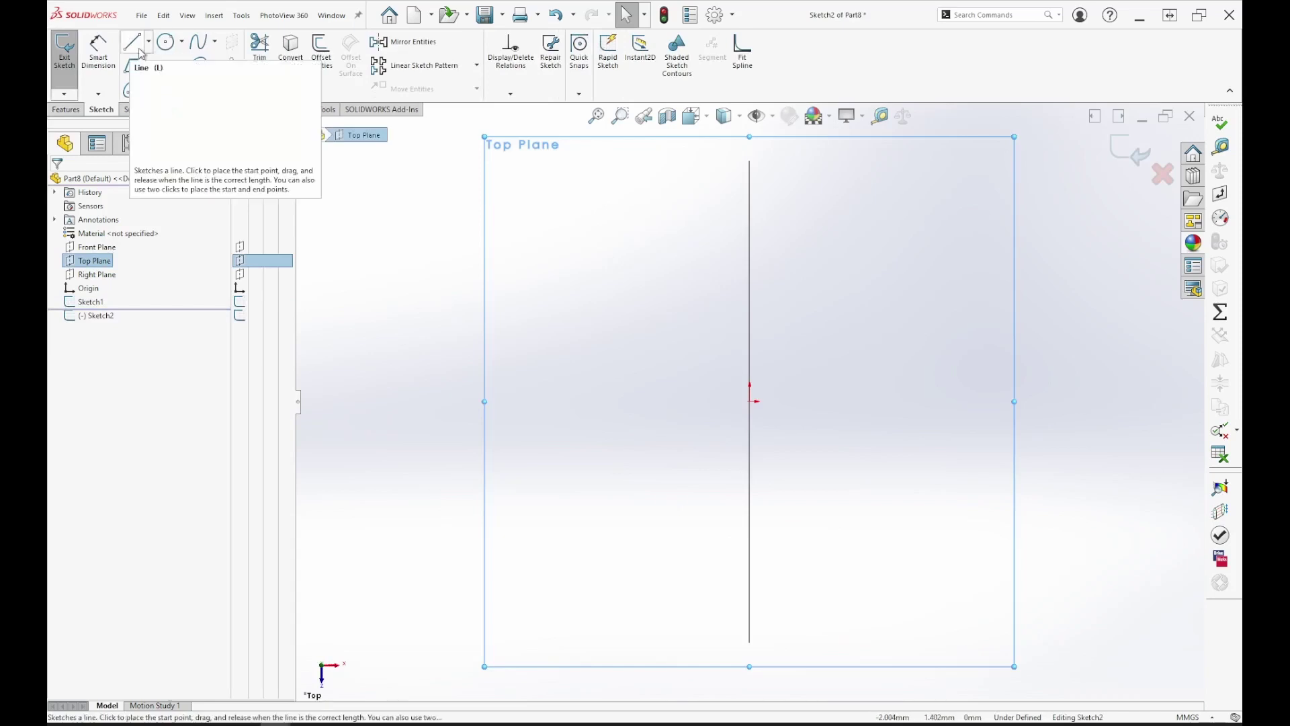
left_click(140, 51)
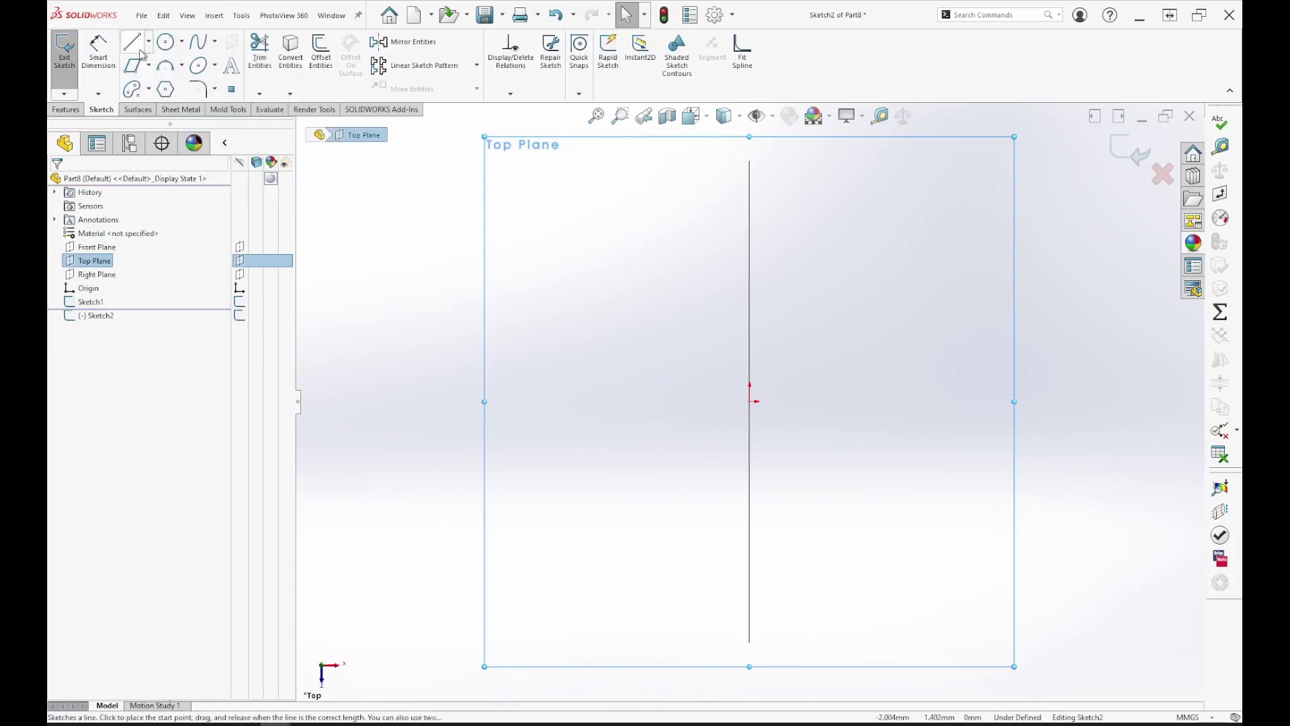
left_click(750, 402)
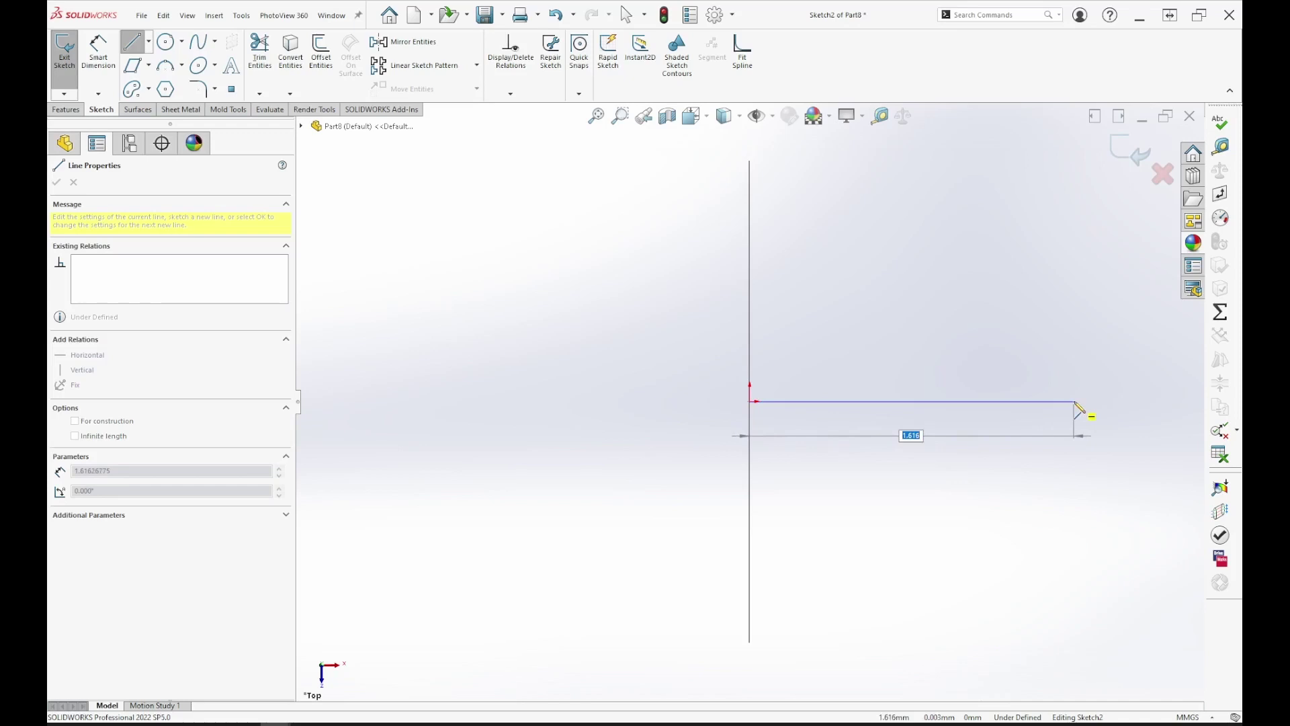
left_click(1079, 410)
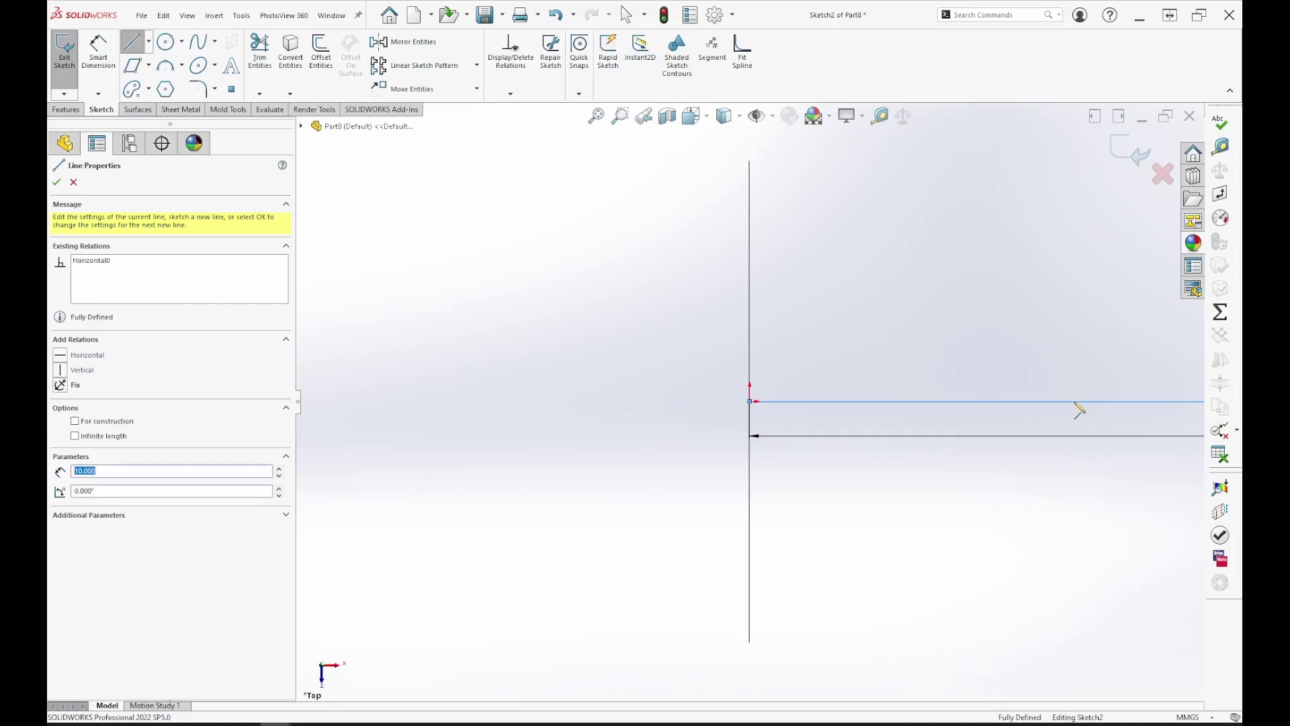
key("Escape")
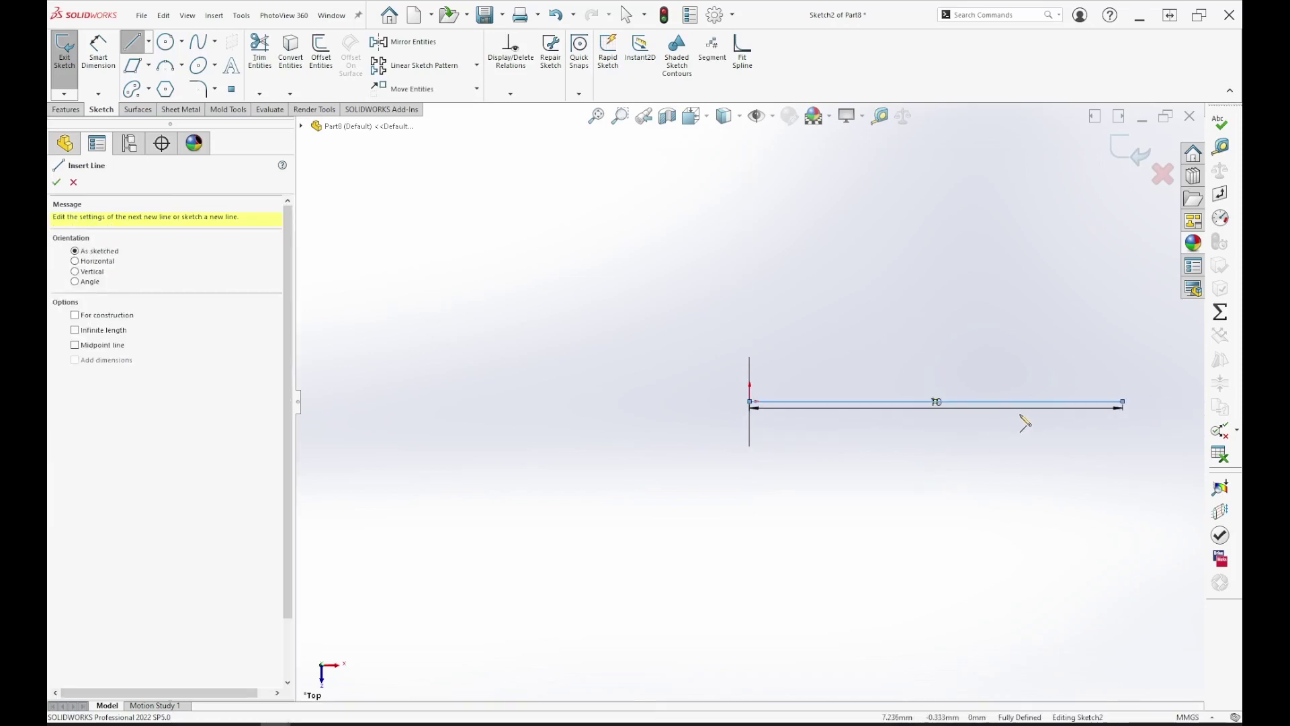
scroll(999, 435, "down", 4)
right_click(904, 254)
left_click(939, 273)
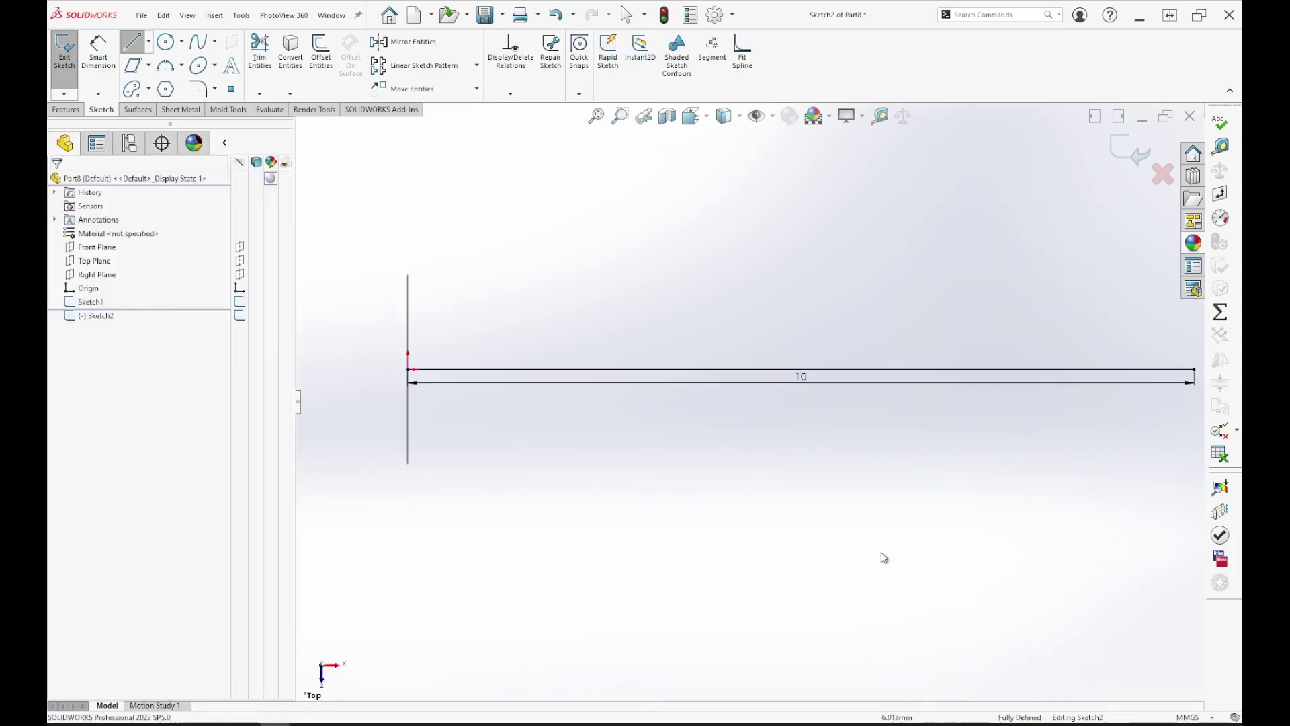
- Reposition the line's 10 mm dimension farther below the line
left_click_drag(809, 377, 795, 547)
scroll(750, 402, "up", 5)
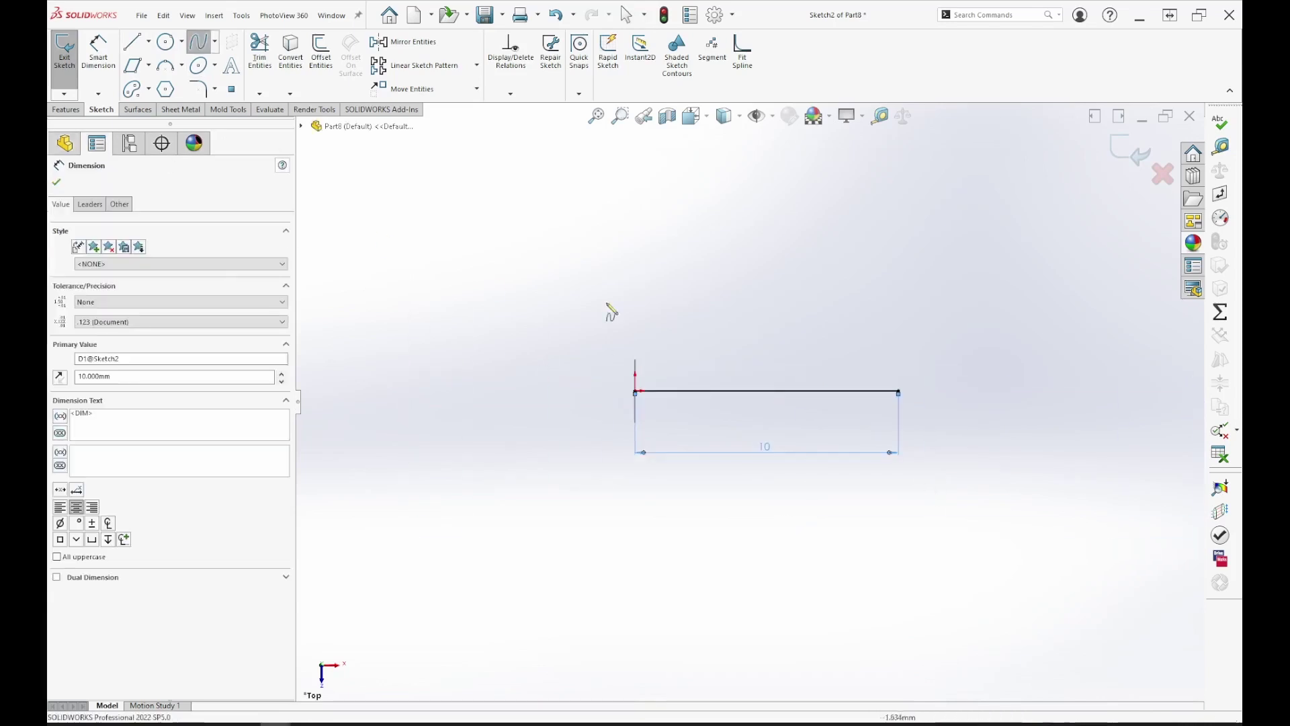
scroll(750, 402, "up", 5)
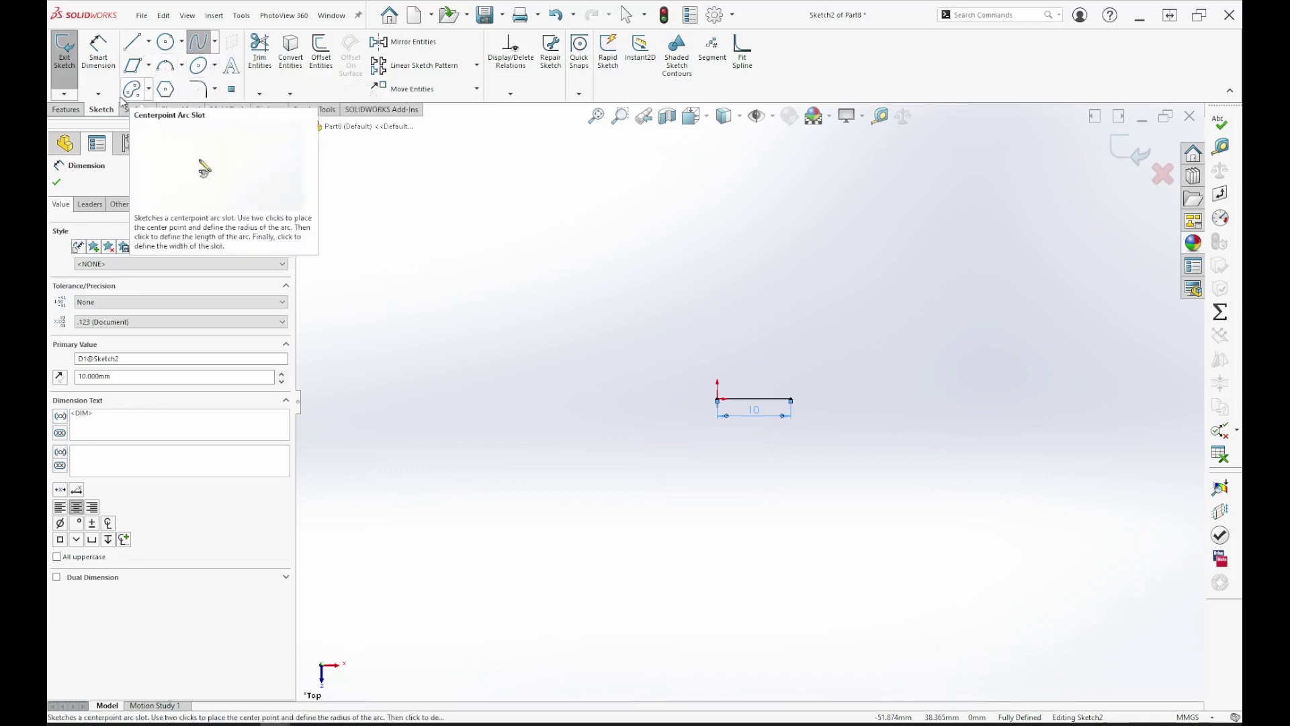
- Start a Bezier style spline at the free end point of the 10 mm line
left_click(198, 43)
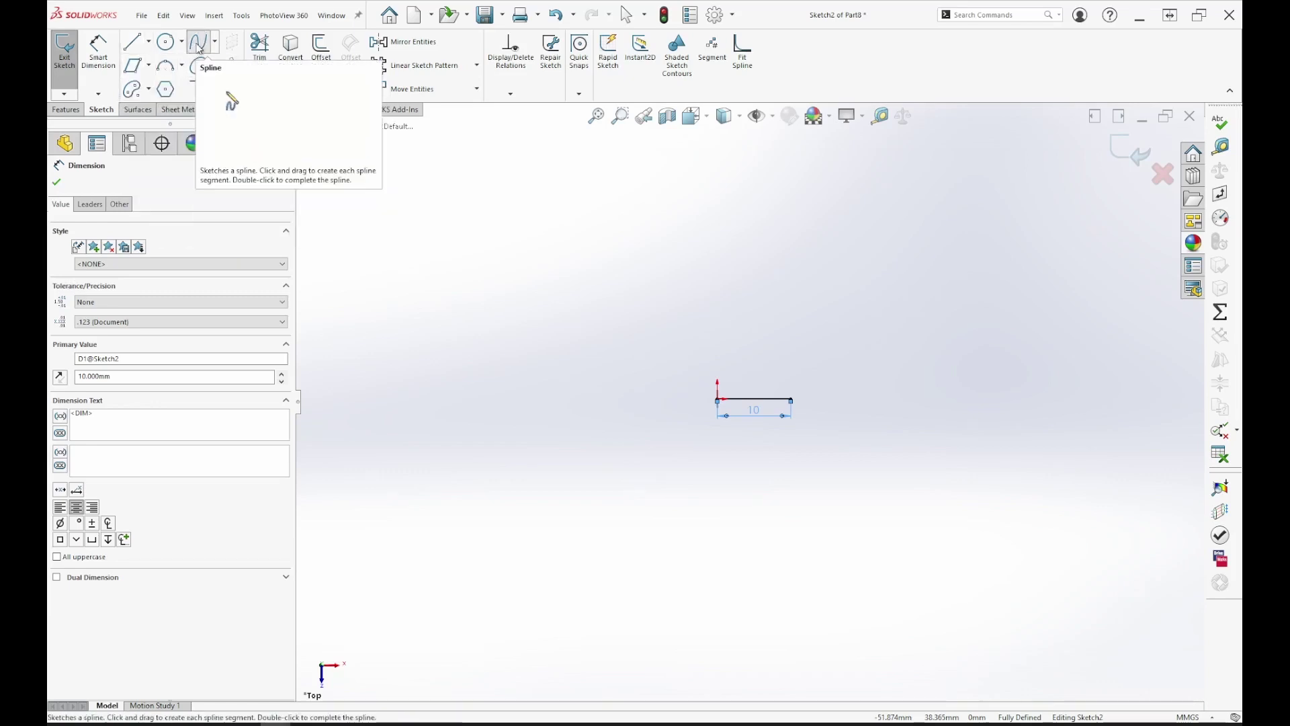
scroll(815, 408, "down", 8)
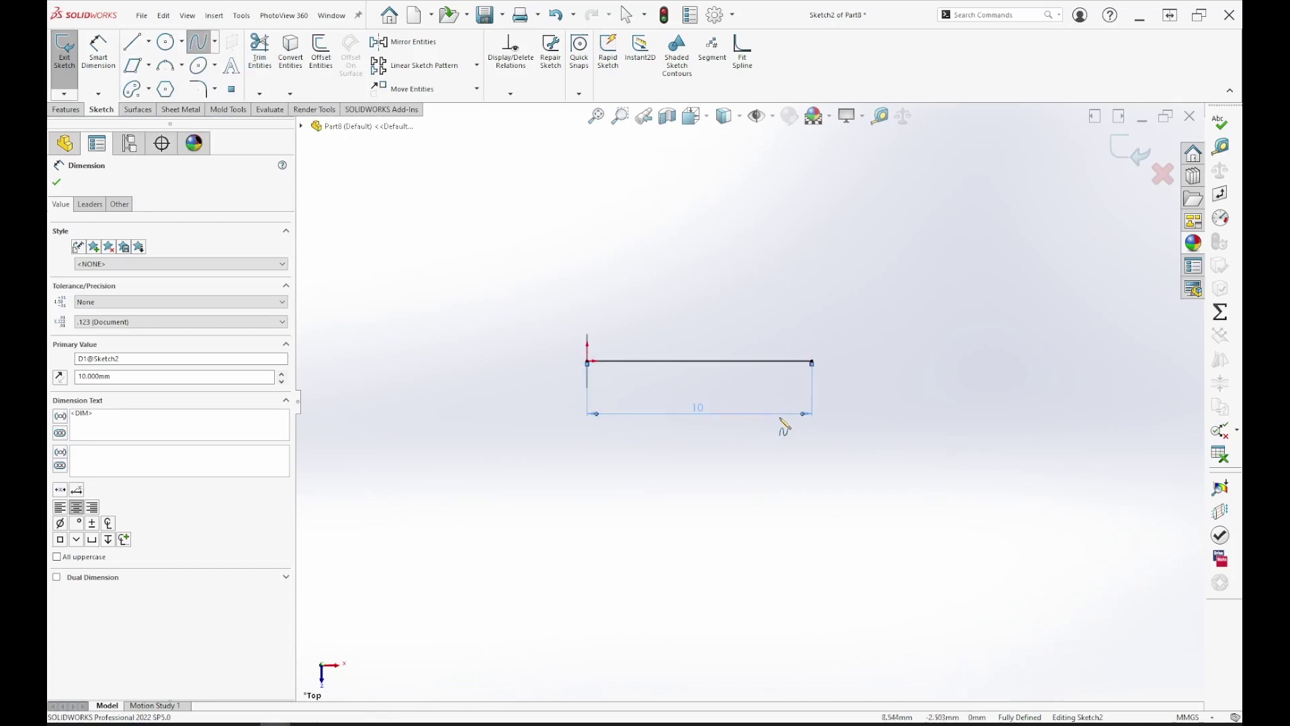
left_click(198, 42)
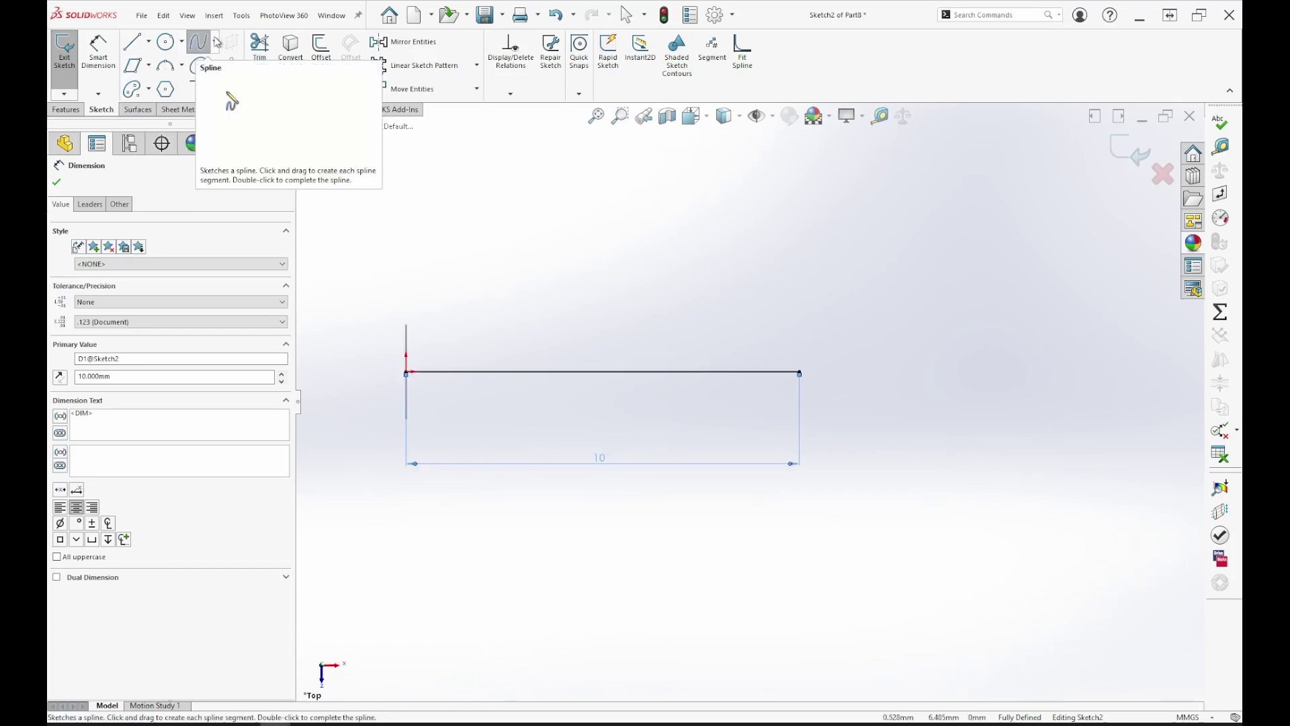
left_click(216, 43)
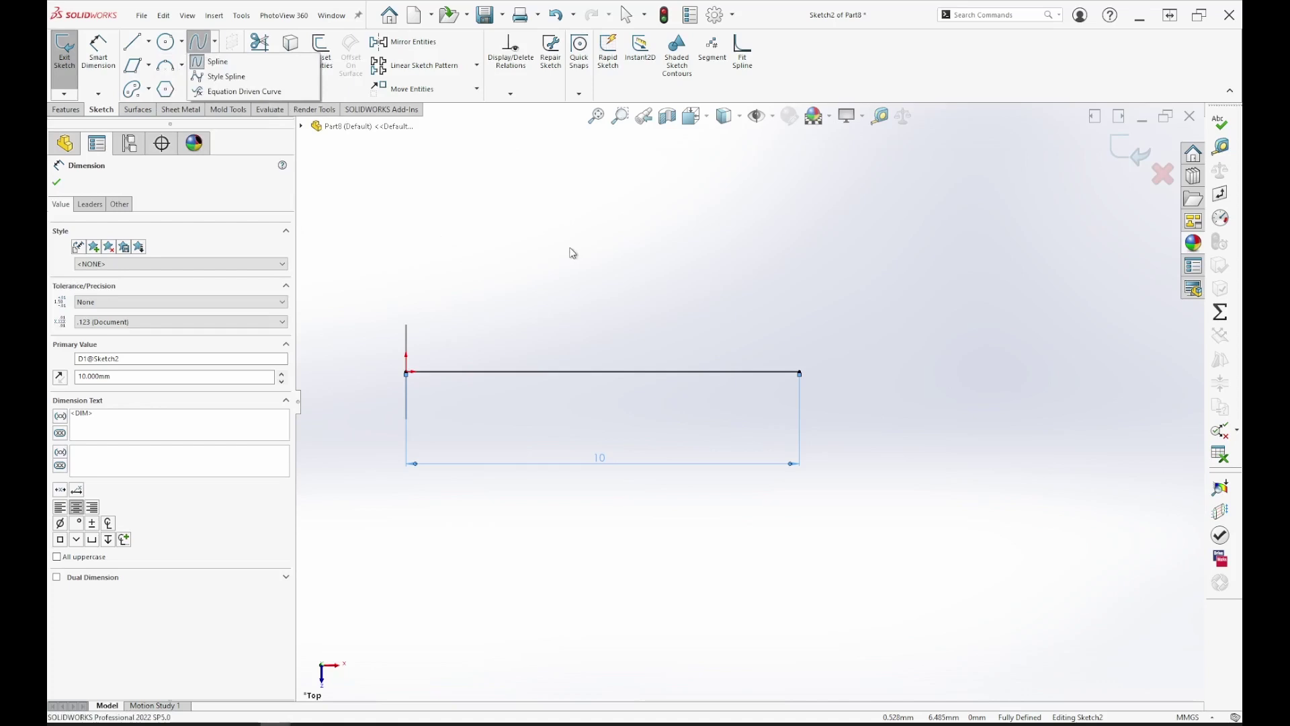
left_click(226, 75)
scroll(879, 363, "up", 3)
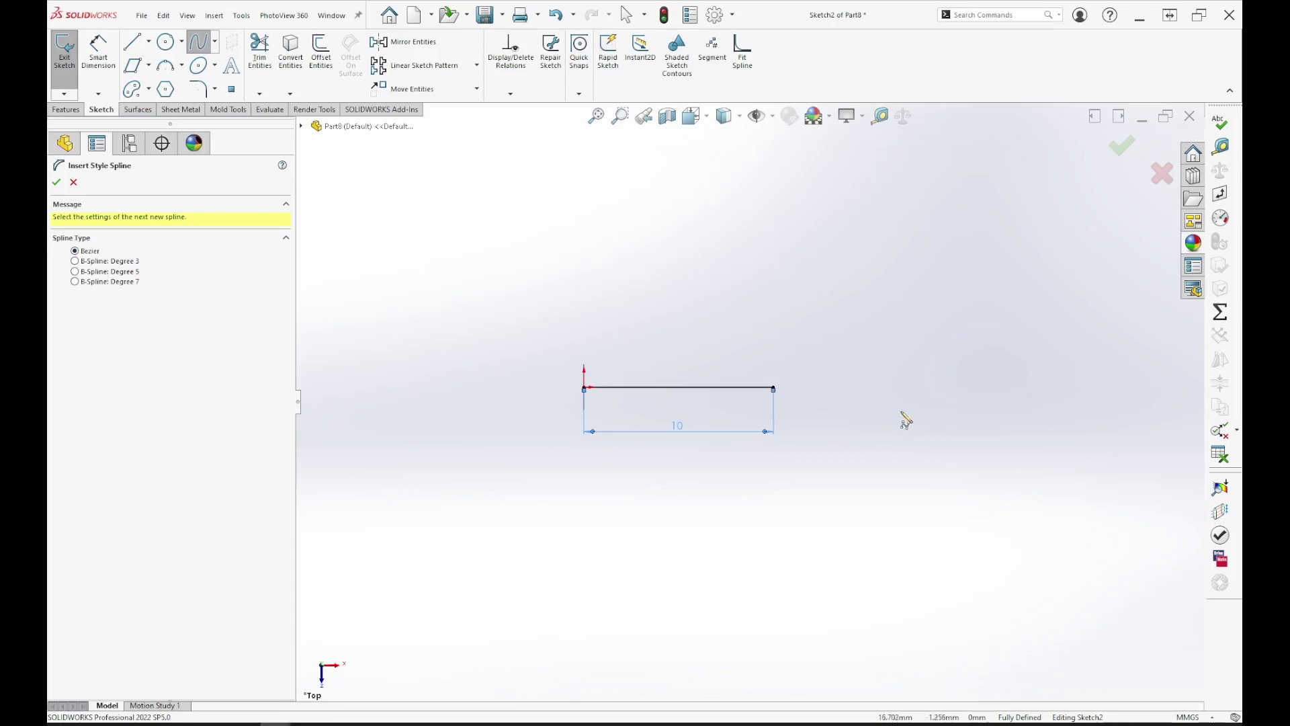
scroll(828, 411, "down", 2)
scroll(724, 370, "down", 2)
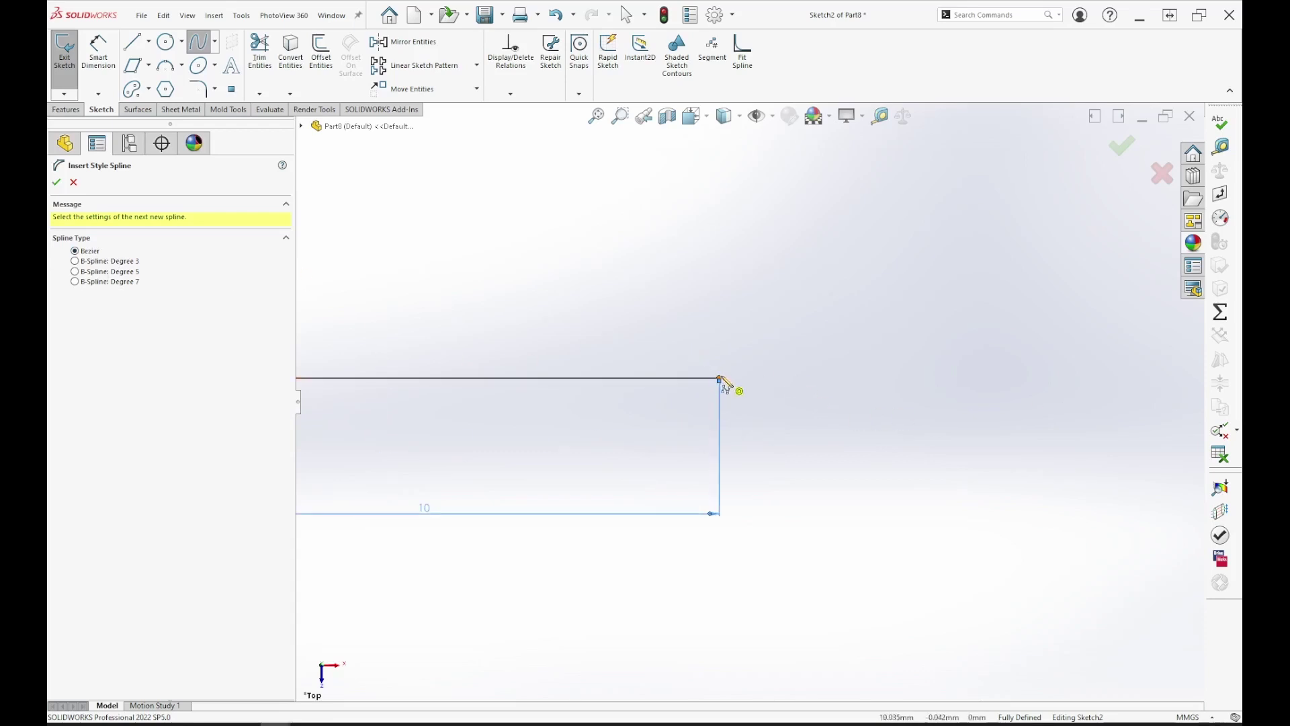
left_click(720, 379)
- Shape the style spline into an S-curve with a horizontal start, a slanted middle and a horizontal end about 37 mm above the line, and finish it
scroll(994, 395, "up", 4)
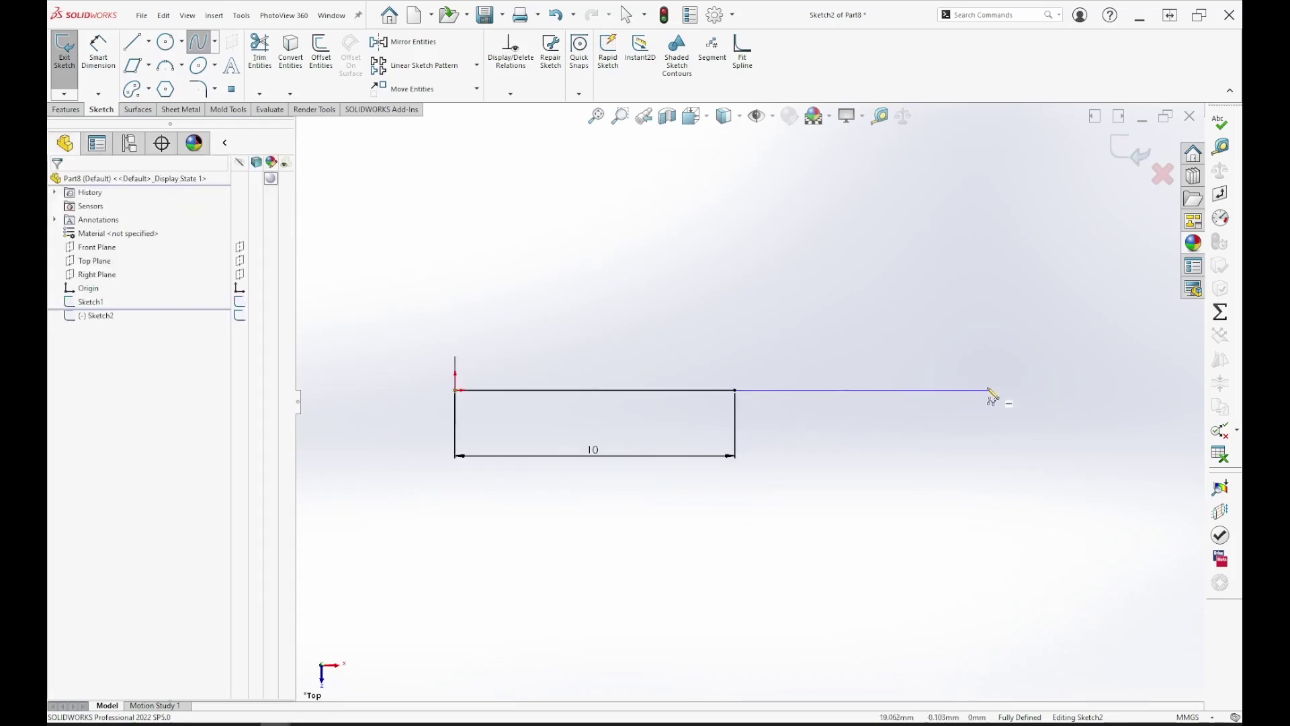
scroll(1014, 409, "up", 1)
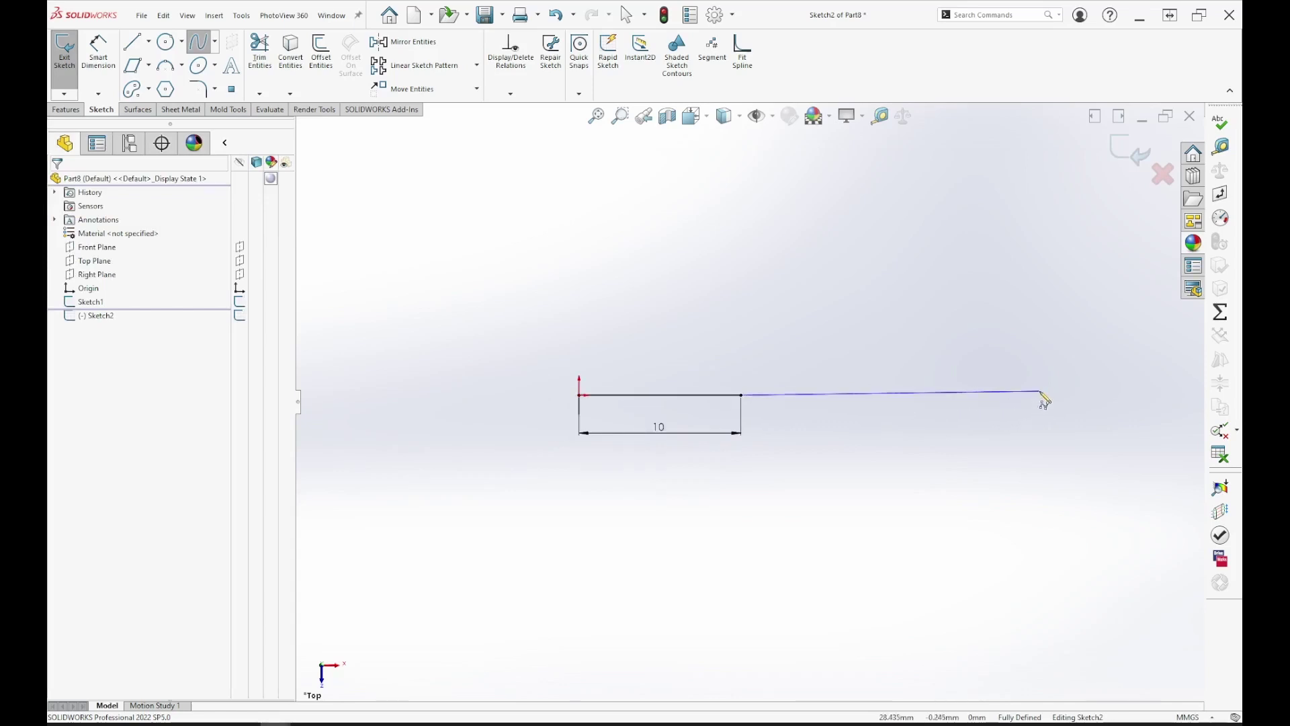
left_click(1040, 396)
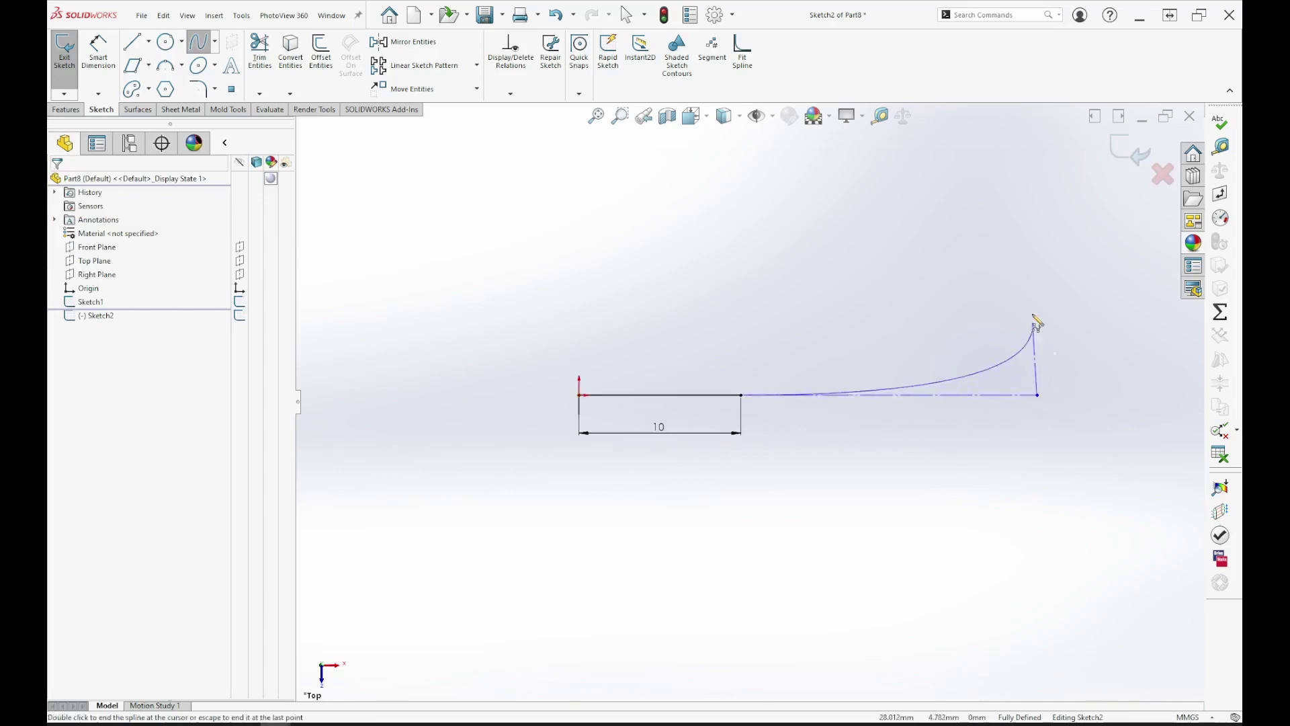
scroll(1032, 276, "up", 3)
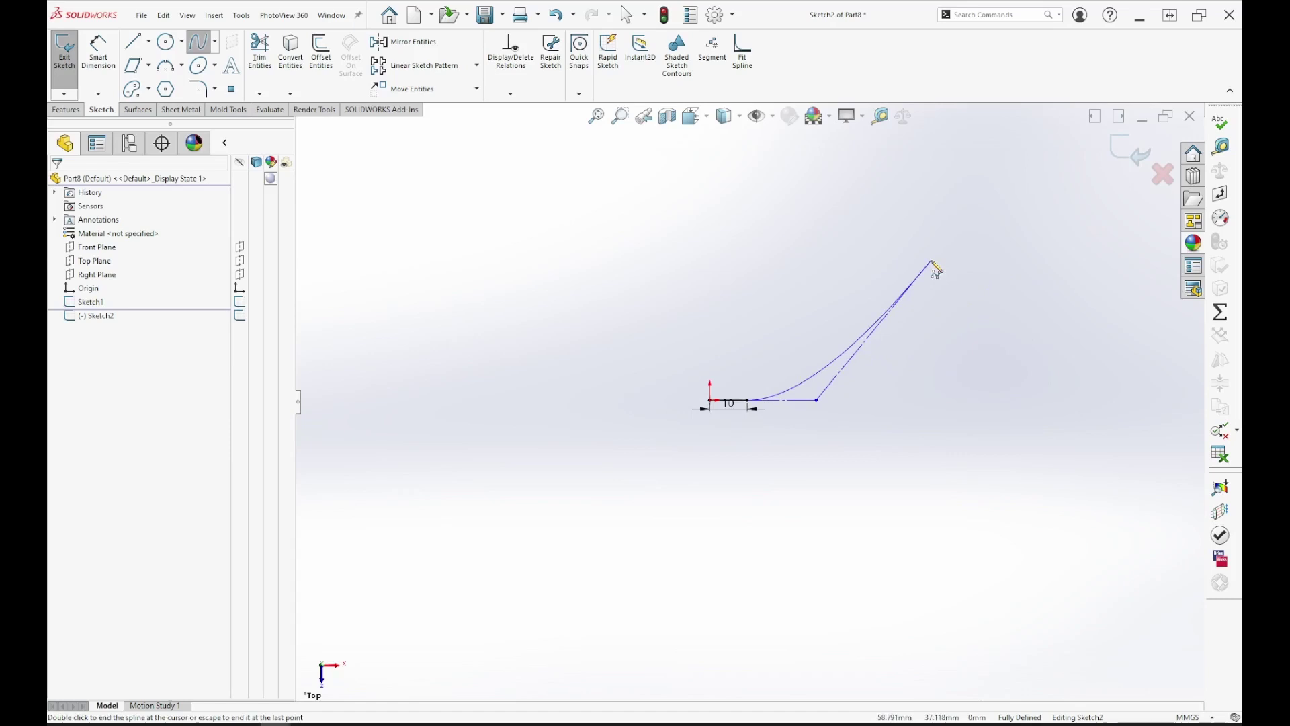
left_click(933, 262)
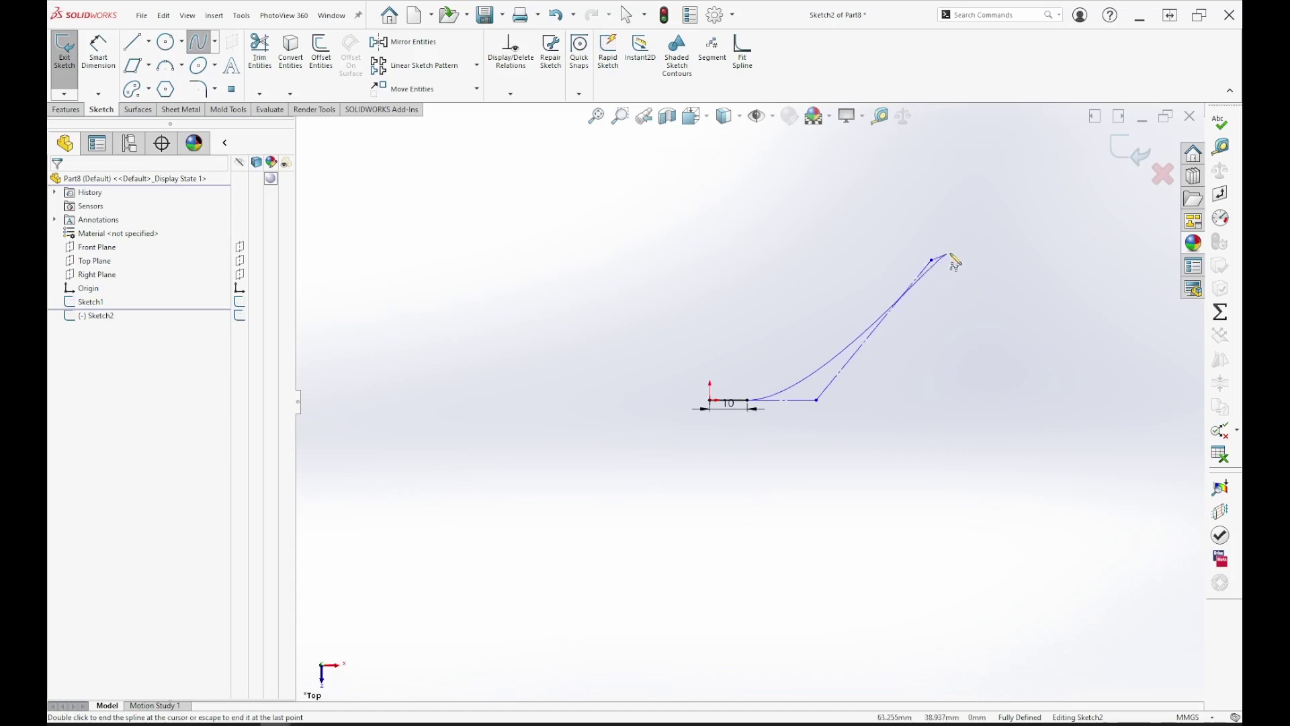
right_click(1102, 269)
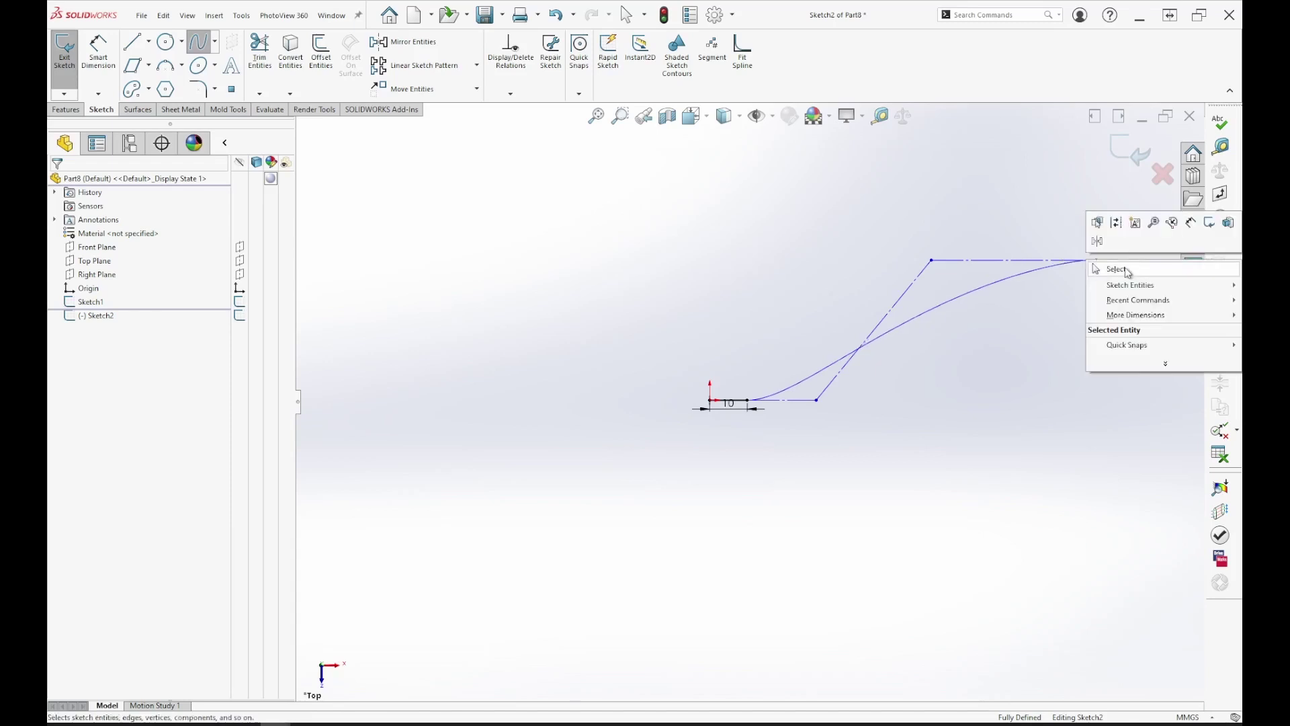
left_click(1106, 263)
- Draw a 10 mm horizontal line outward from the spline's upper end point and leave the Line tool
scroll(1080, 279, "down", 5)
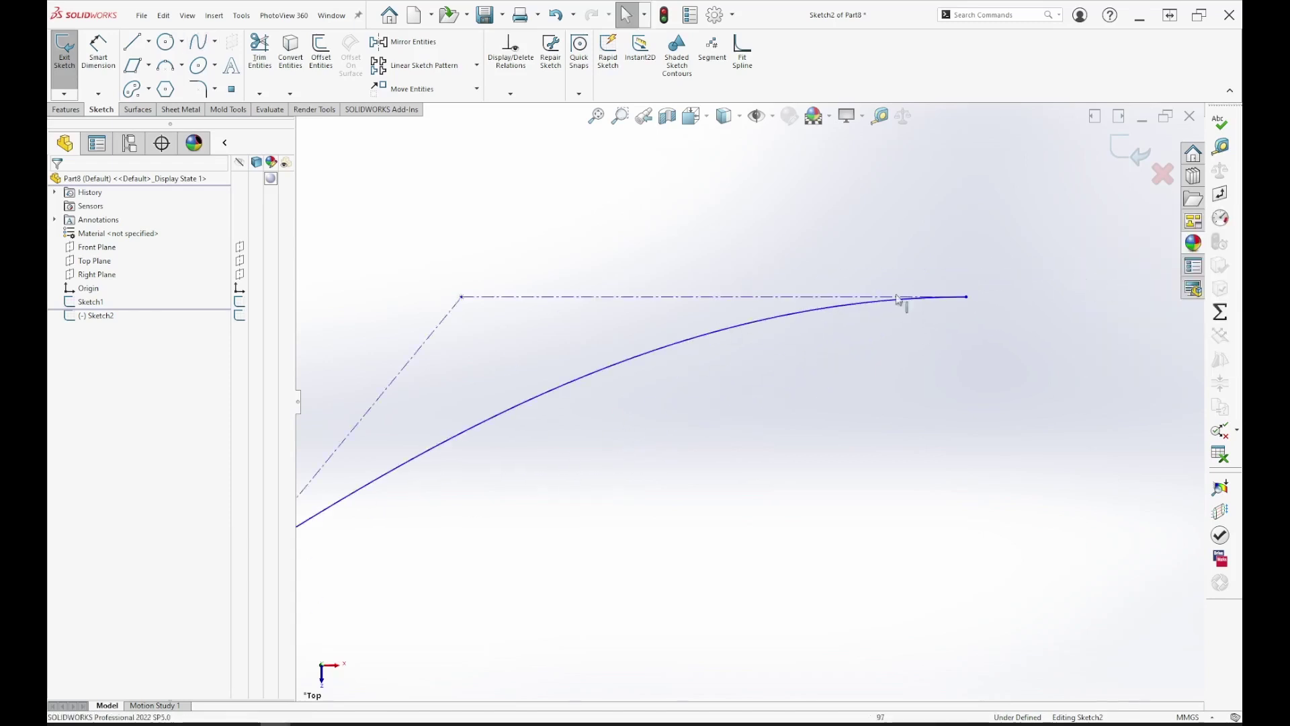
key("l")
scroll(958, 320, "down", 3)
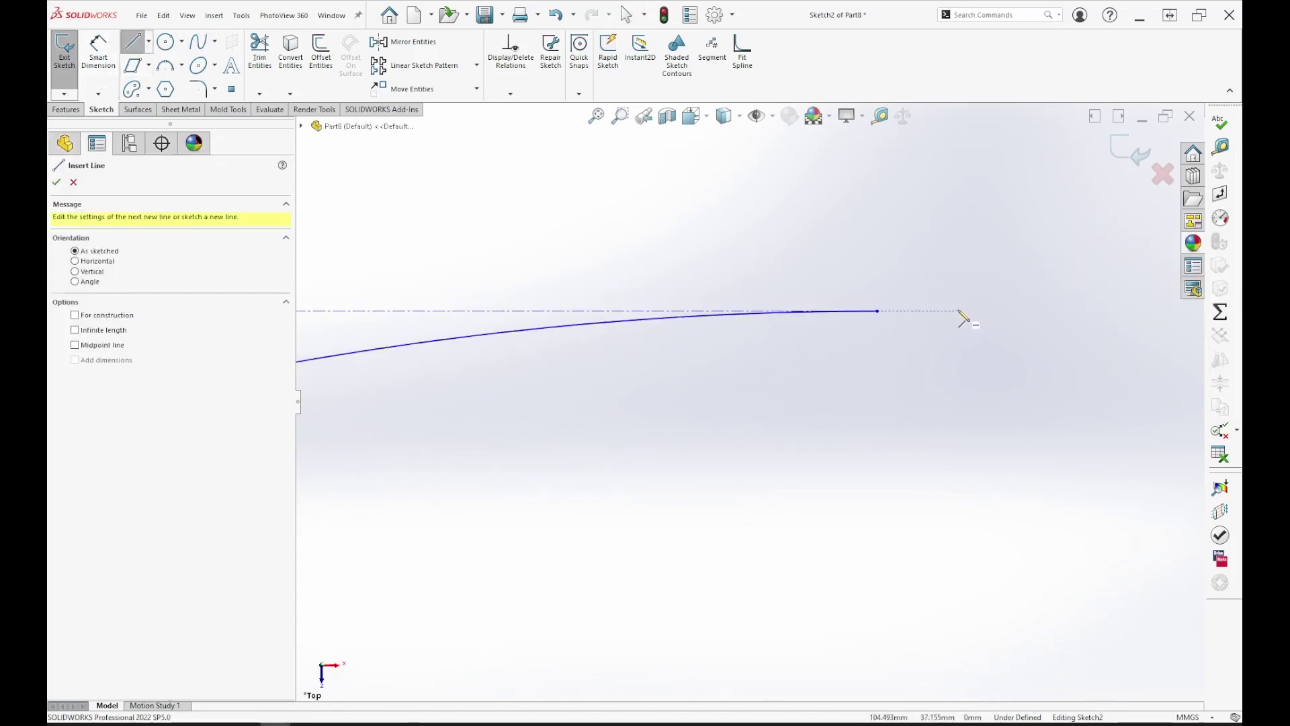
left_click(879, 312)
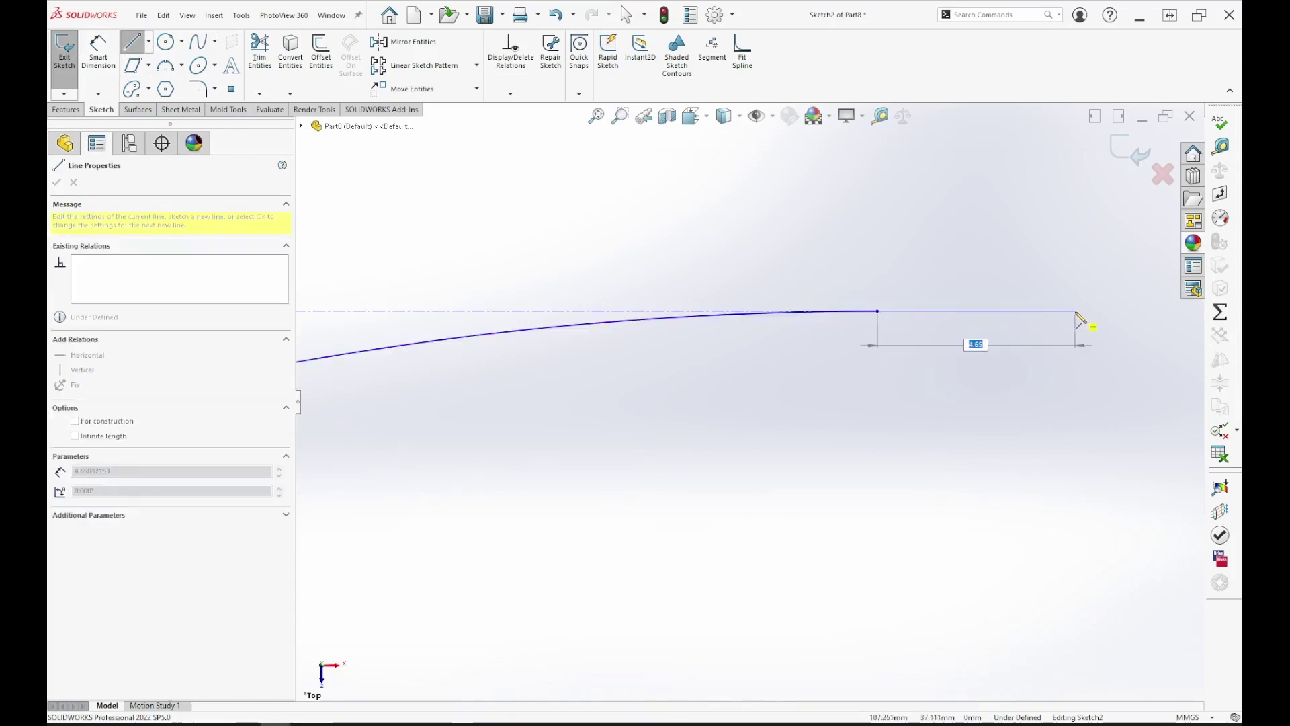
type("10")
key("Return")
right_click(1079, 316)
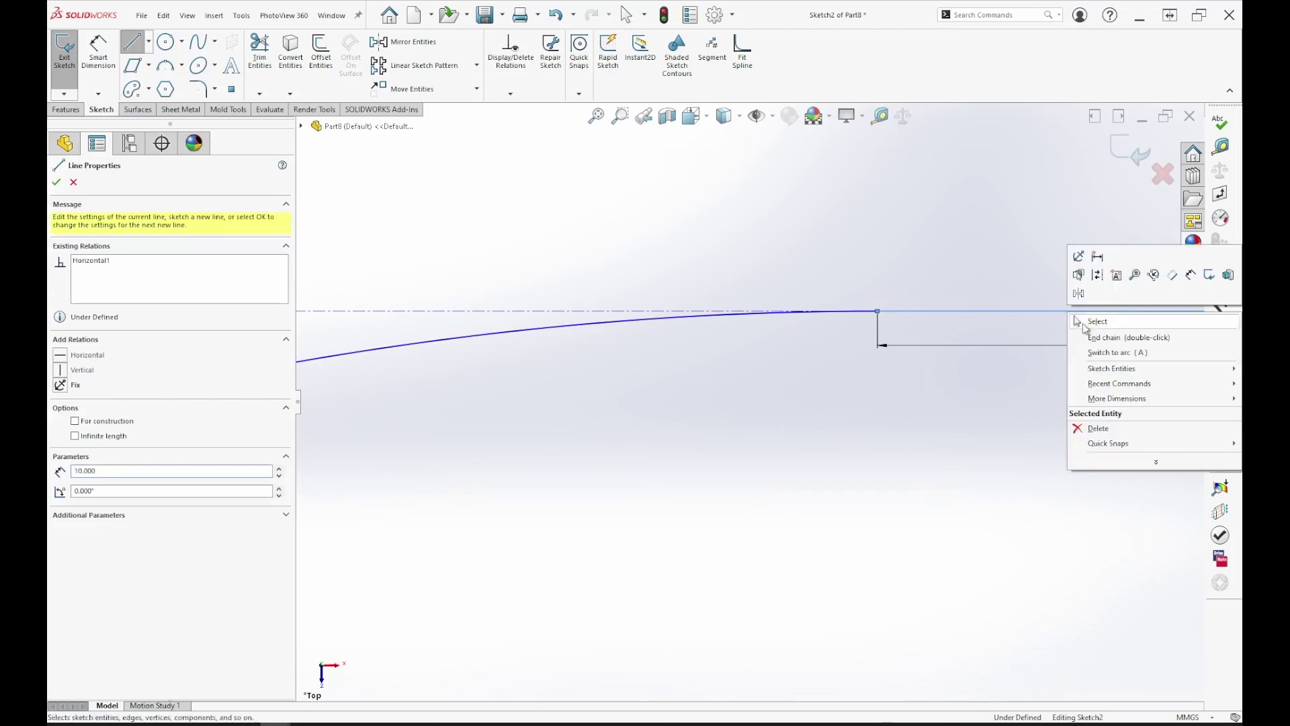
left_click(1105, 328)
- Make the upper and lower end segments of the spline's control polygon horizontal
scroll(827, 430, "up", 3)
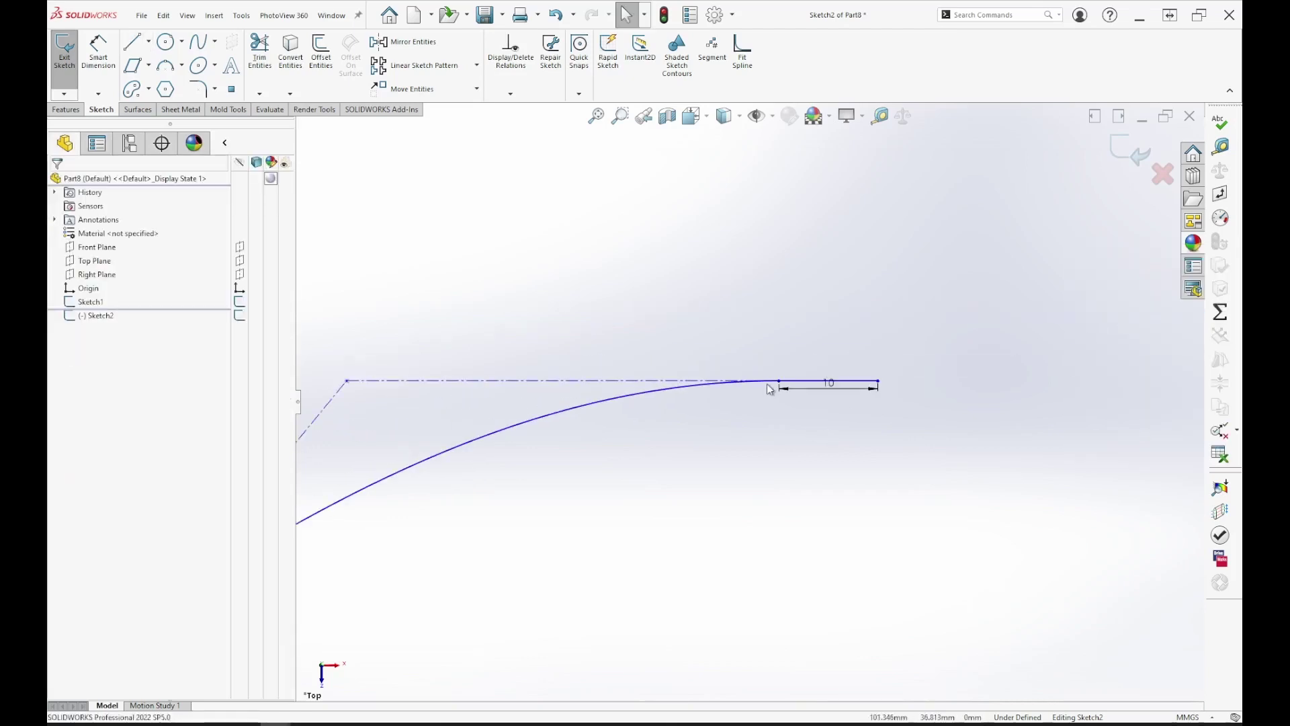
scroll(655, 484, "up", 3)
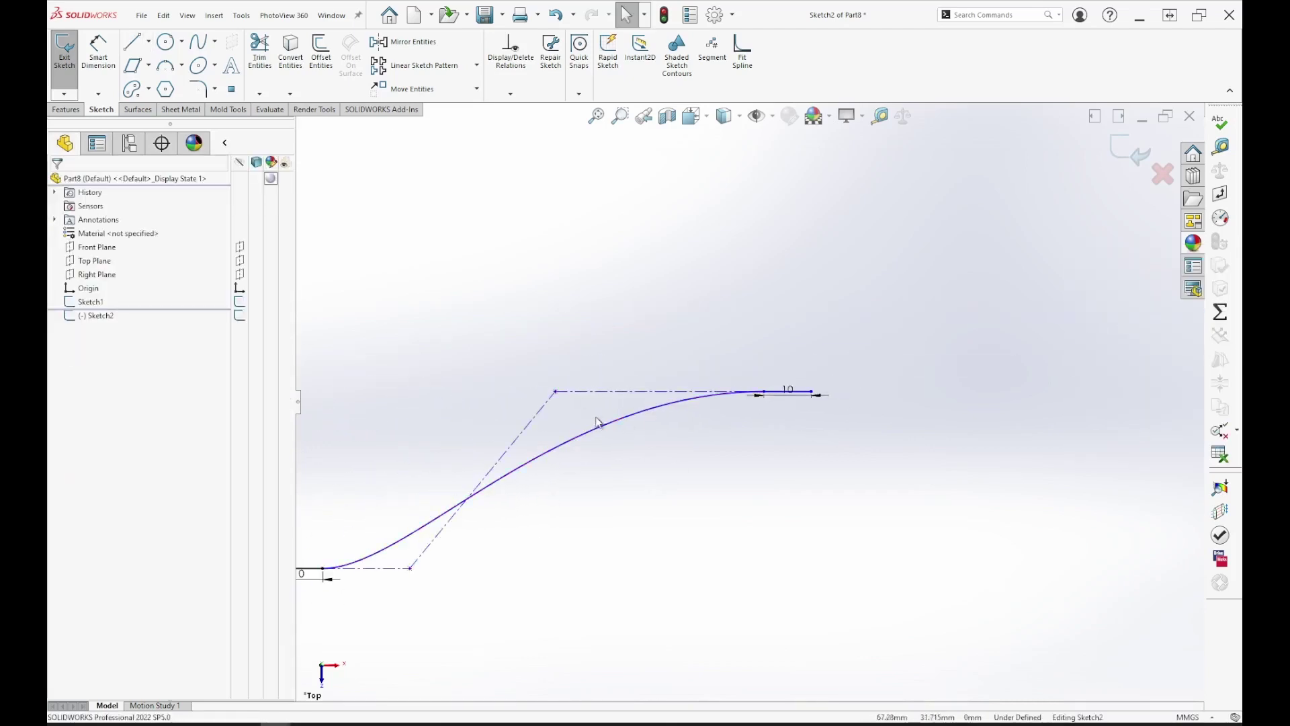
left_click(609, 395)
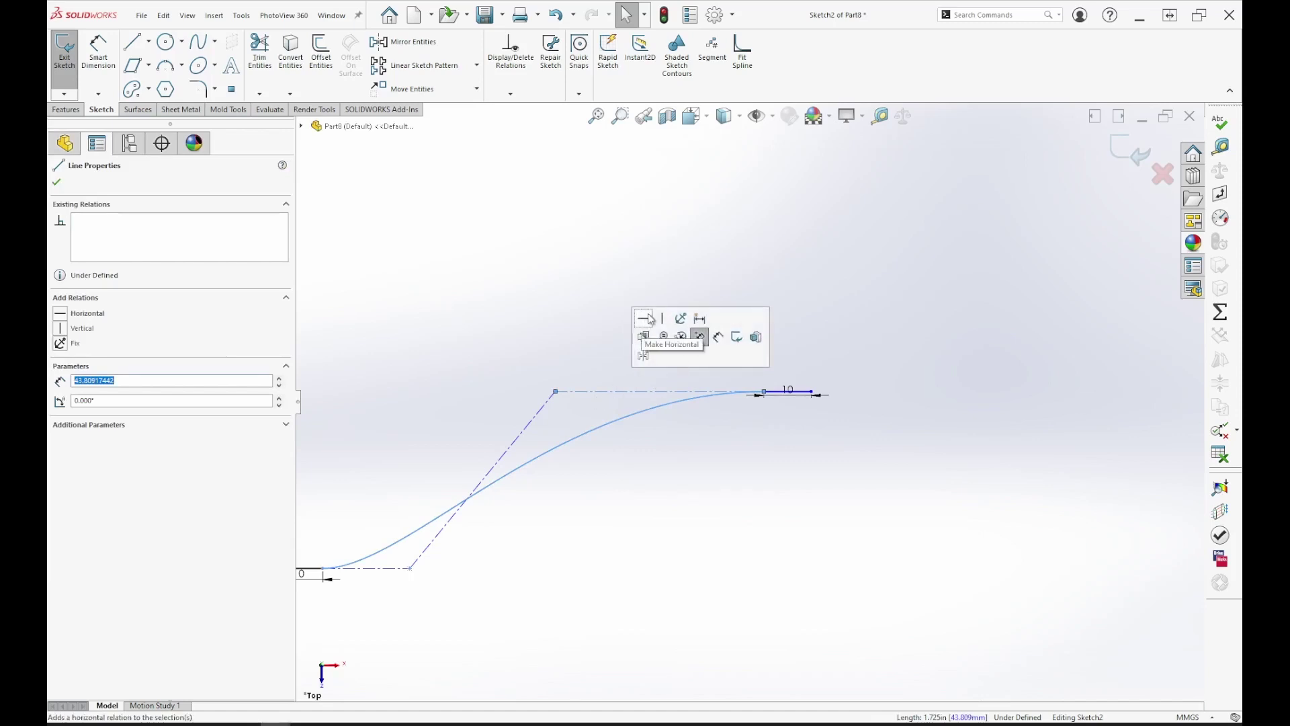
left_click(665, 551)
left_click(376, 569)
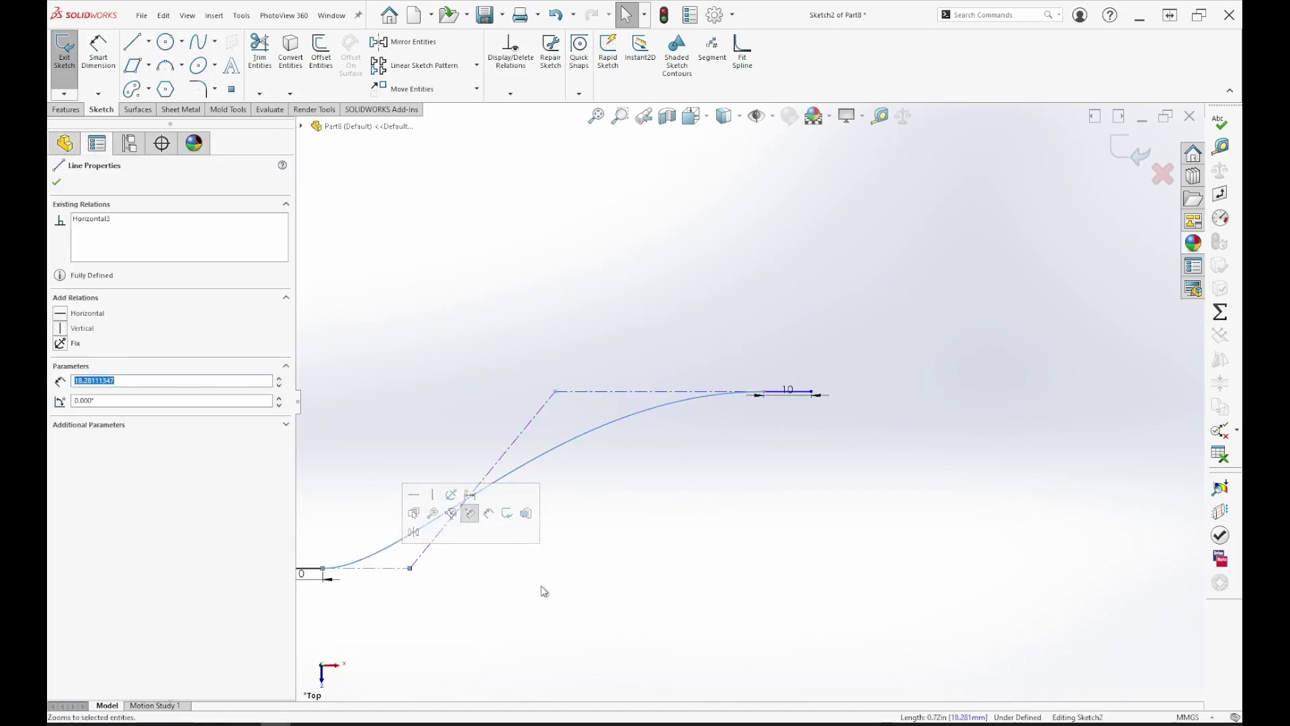
left_click(607, 620)
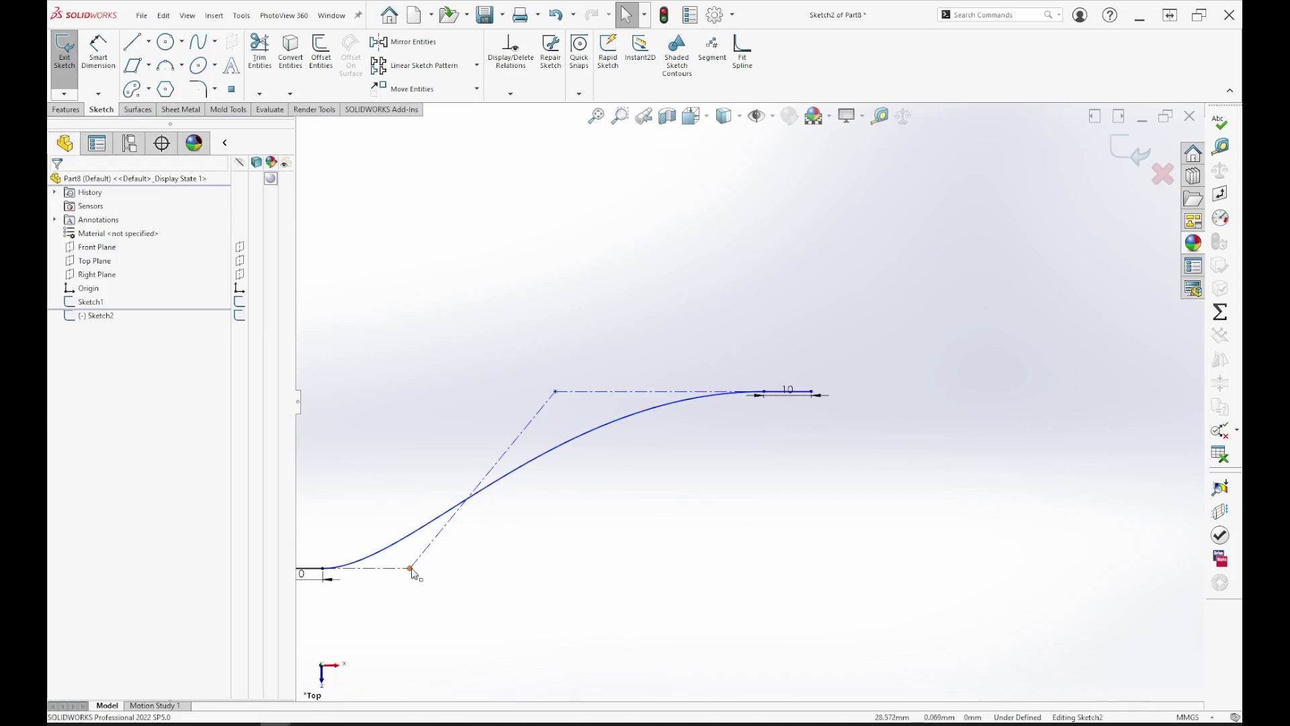
- Smooth the S-curve by moving its lower inner control vertex to X about 43 mm and its upper one to X about 62 mm
left_click_drag(412, 569, 482, 569)
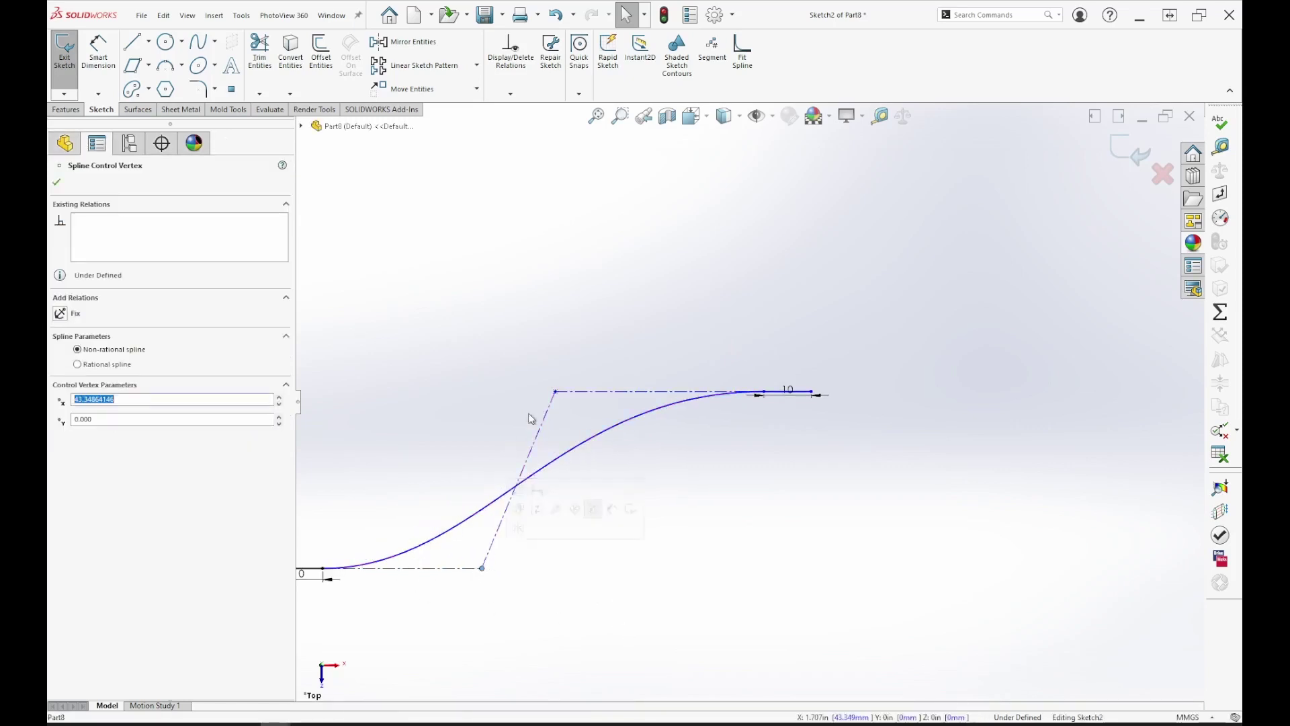
left_click_drag(555, 391, 571, 391)
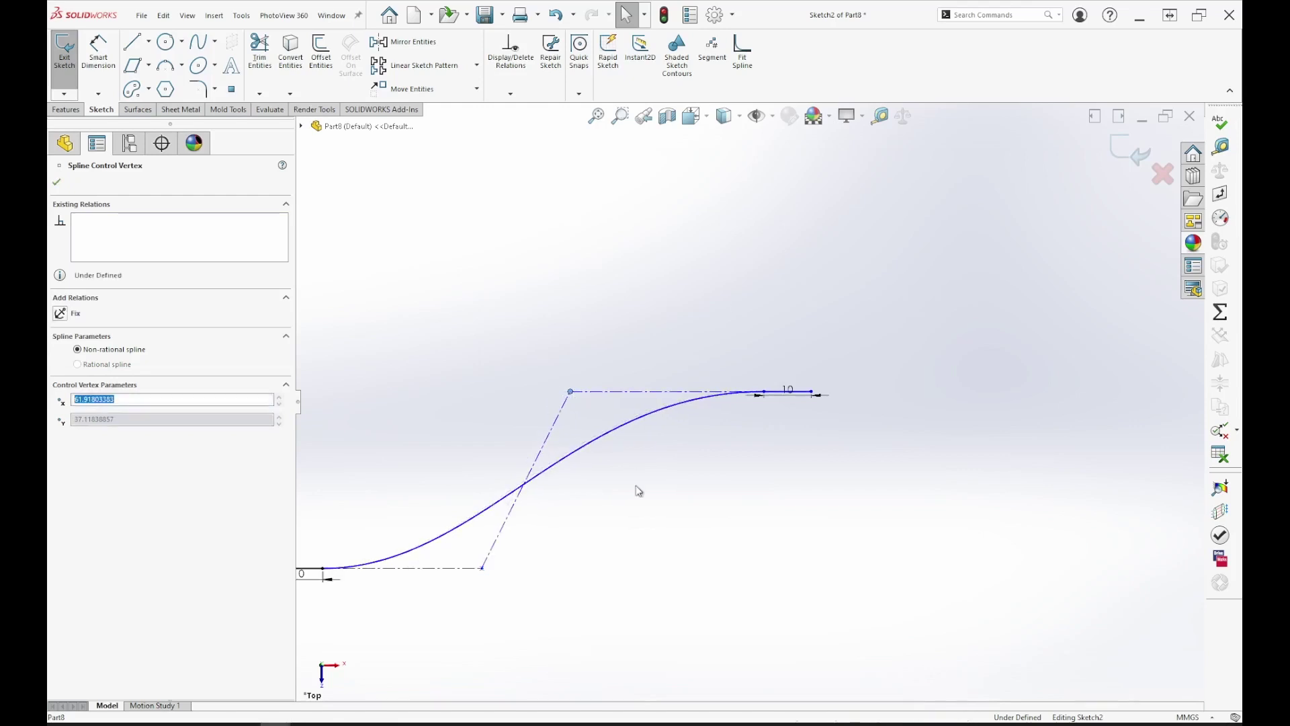
left_click(638, 491)
- Reposition the upper line's 10 mm dimension well above the line
left_click_drag(793, 400, 792, 324)
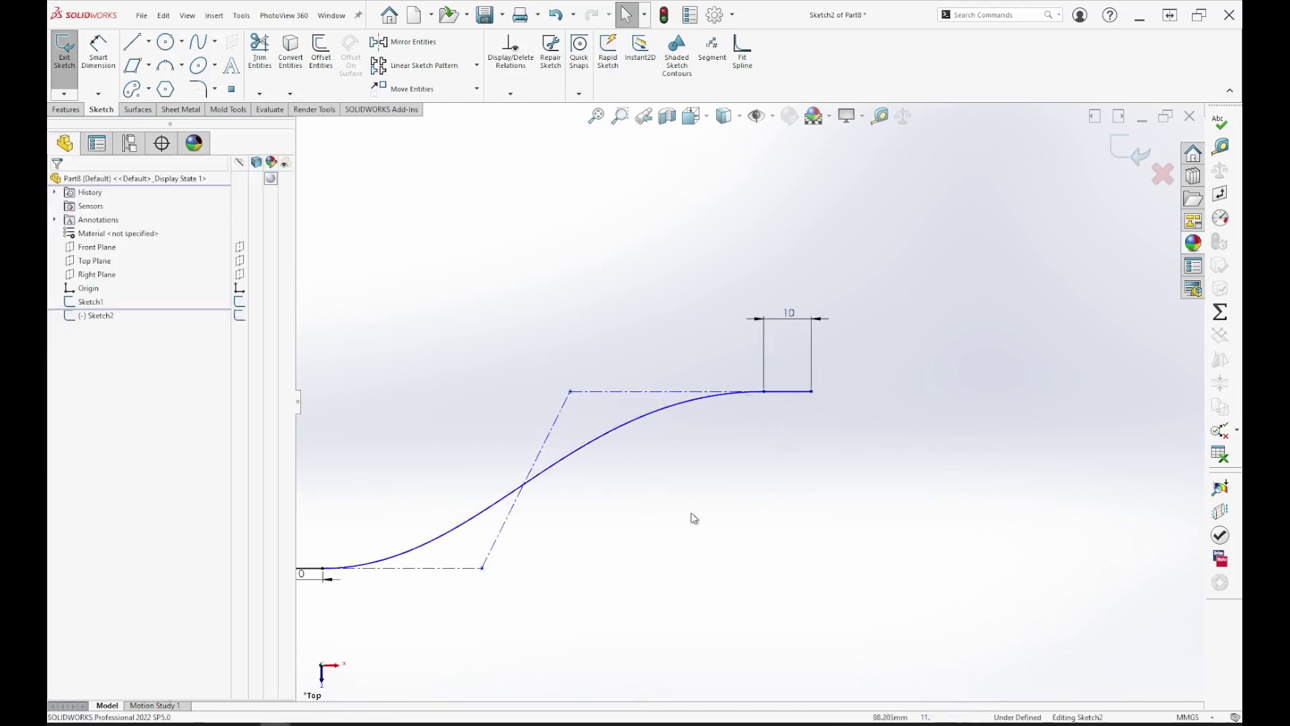
scroll(694, 519, "up", 3)
scroll(659, 513, "down", 2)
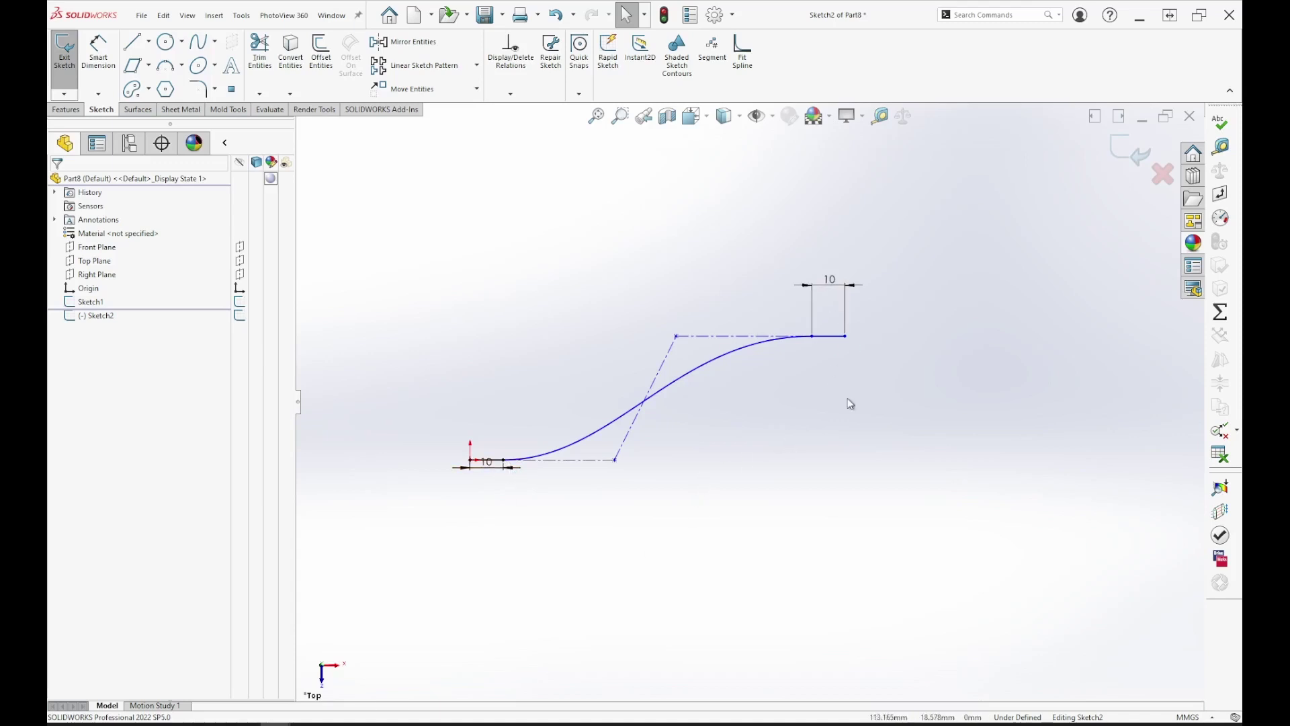
scroll(461, 490, "down", 5)
scroll(1027, 426, "up", 5)
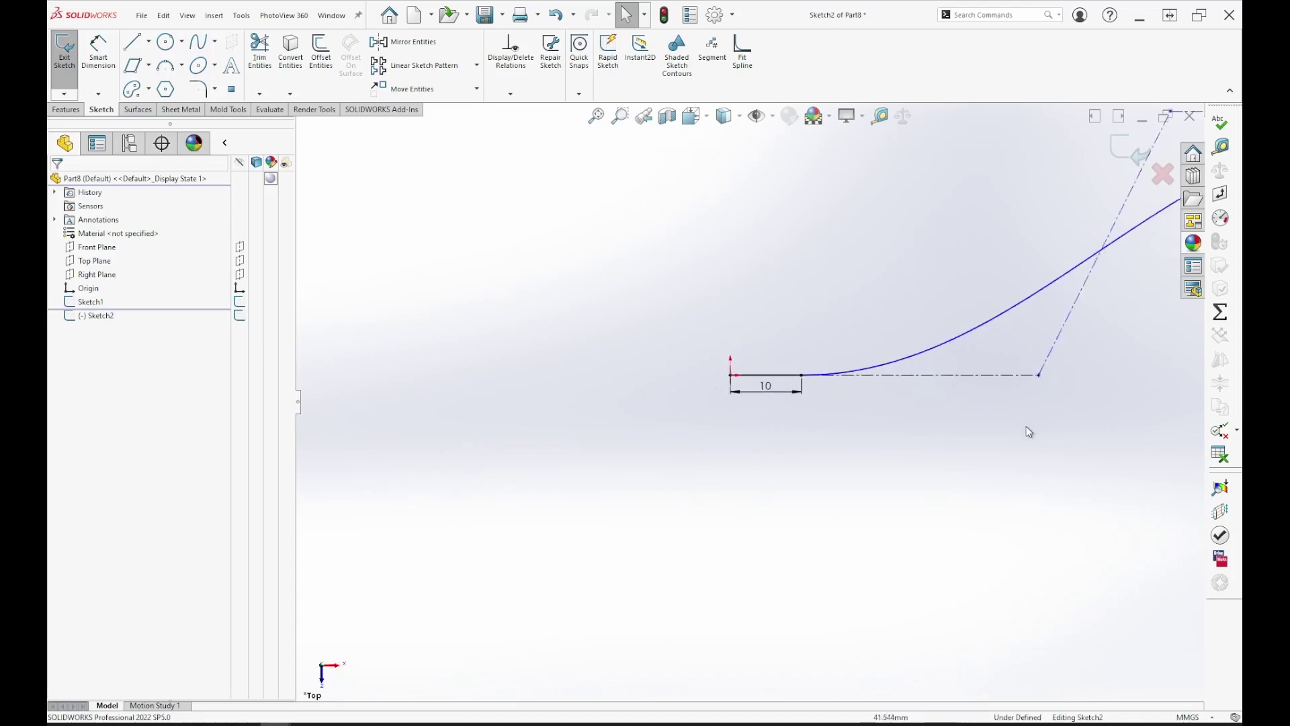
scroll(1159, 293, "up", 2)
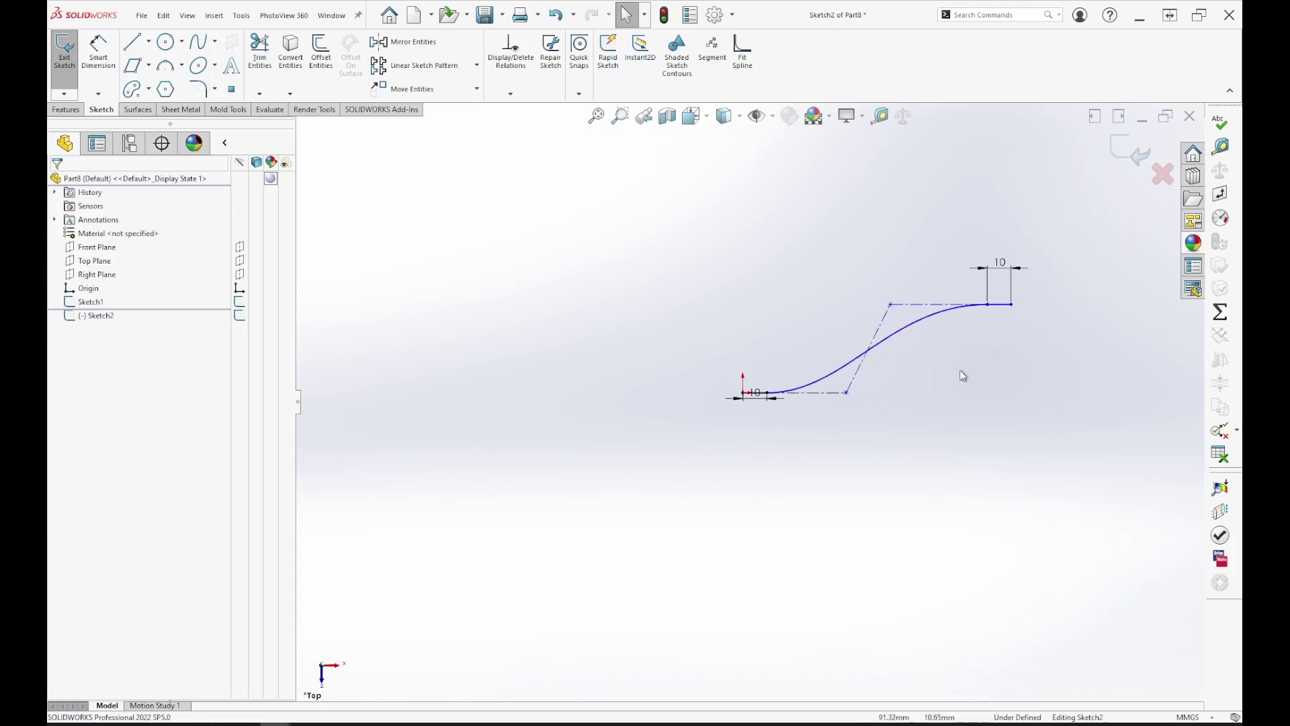
- Finish the S-shaped path sketch, clear the selection and show the part in isometric view
scroll(962, 372, "down", 4)
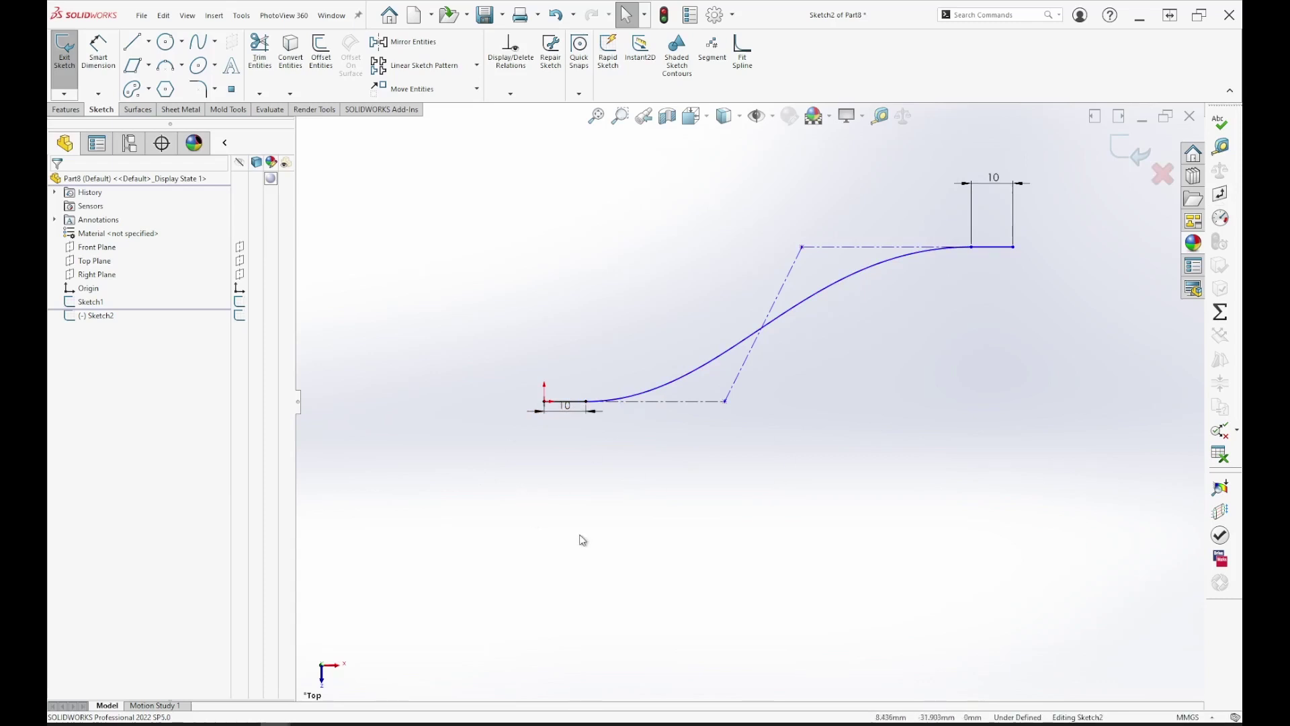
left_click(1135, 162)
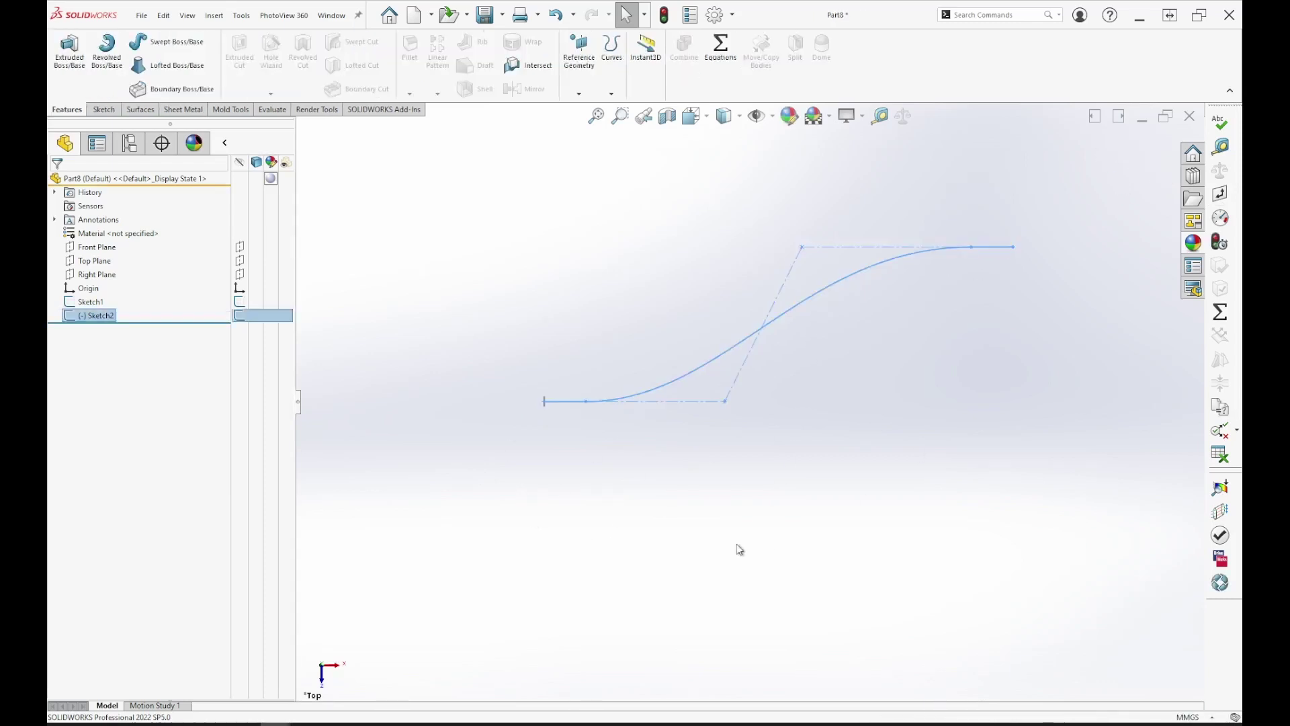
left_click(587, 480)
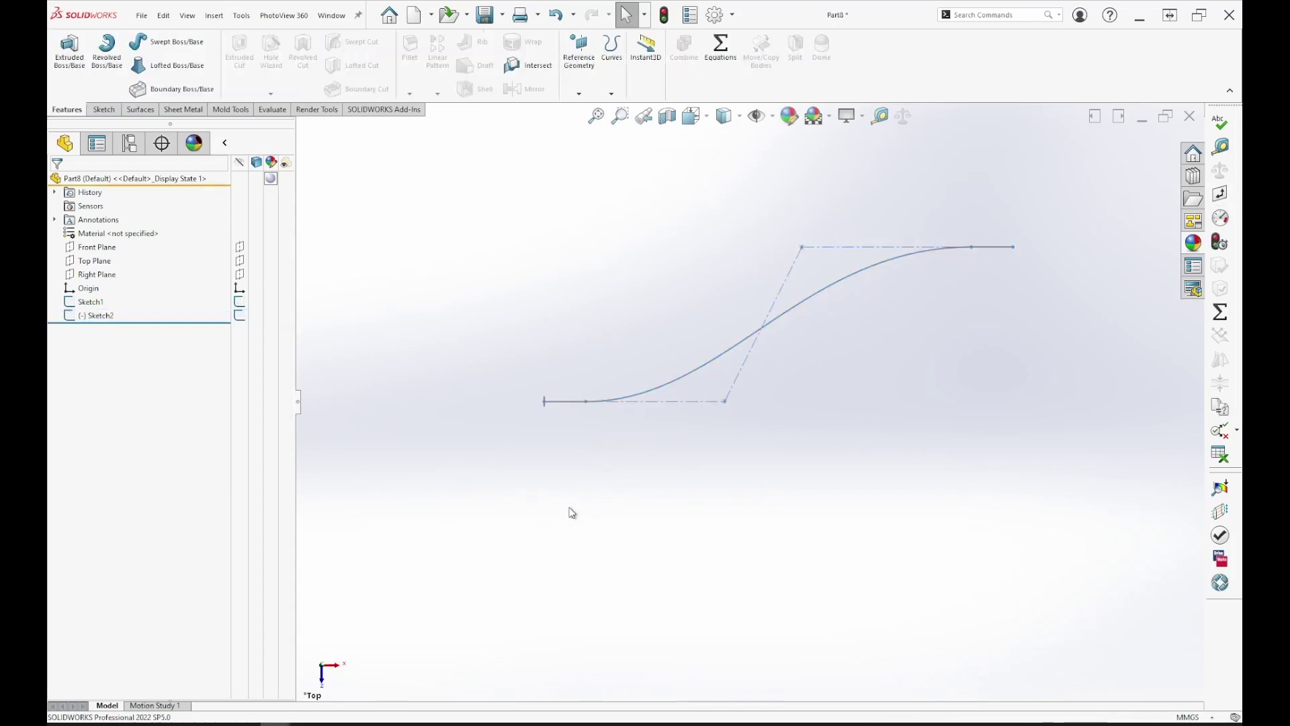
key("ctrl+7")
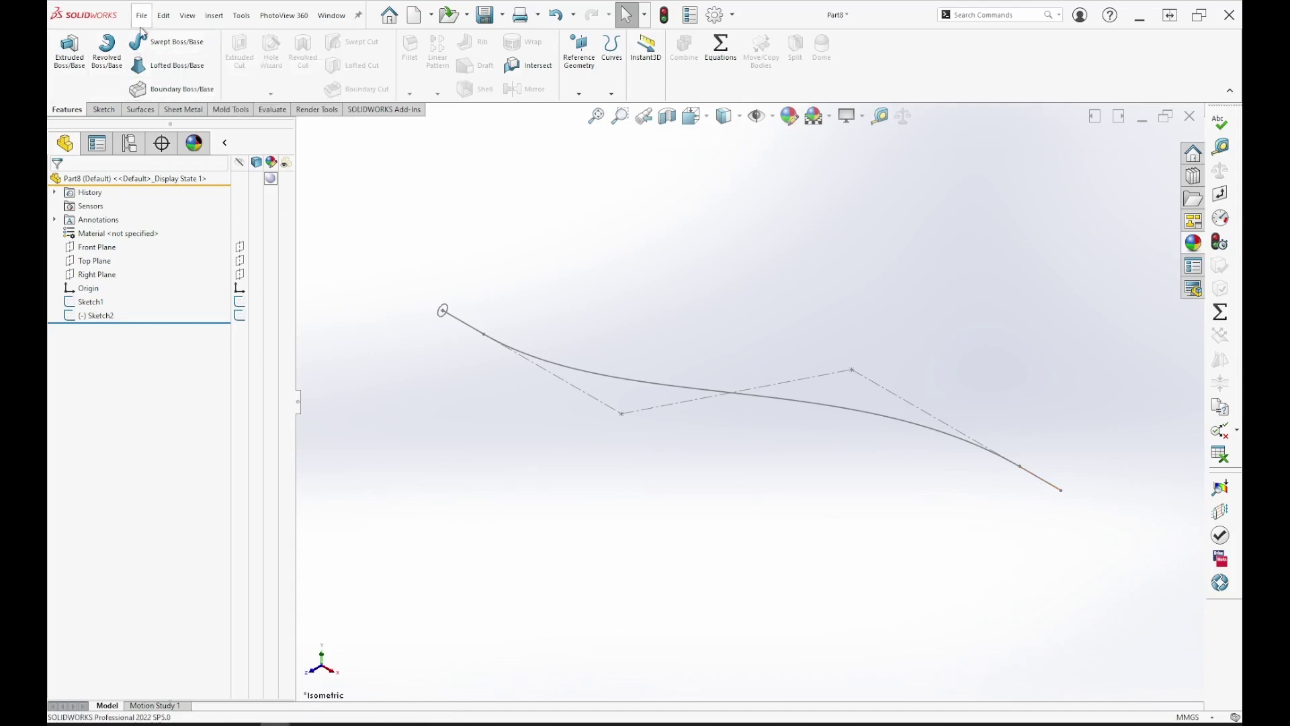
- Start a Swept Boss/Base with a sketch profile and use the circle sketch as the profile
left_click(172, 43)
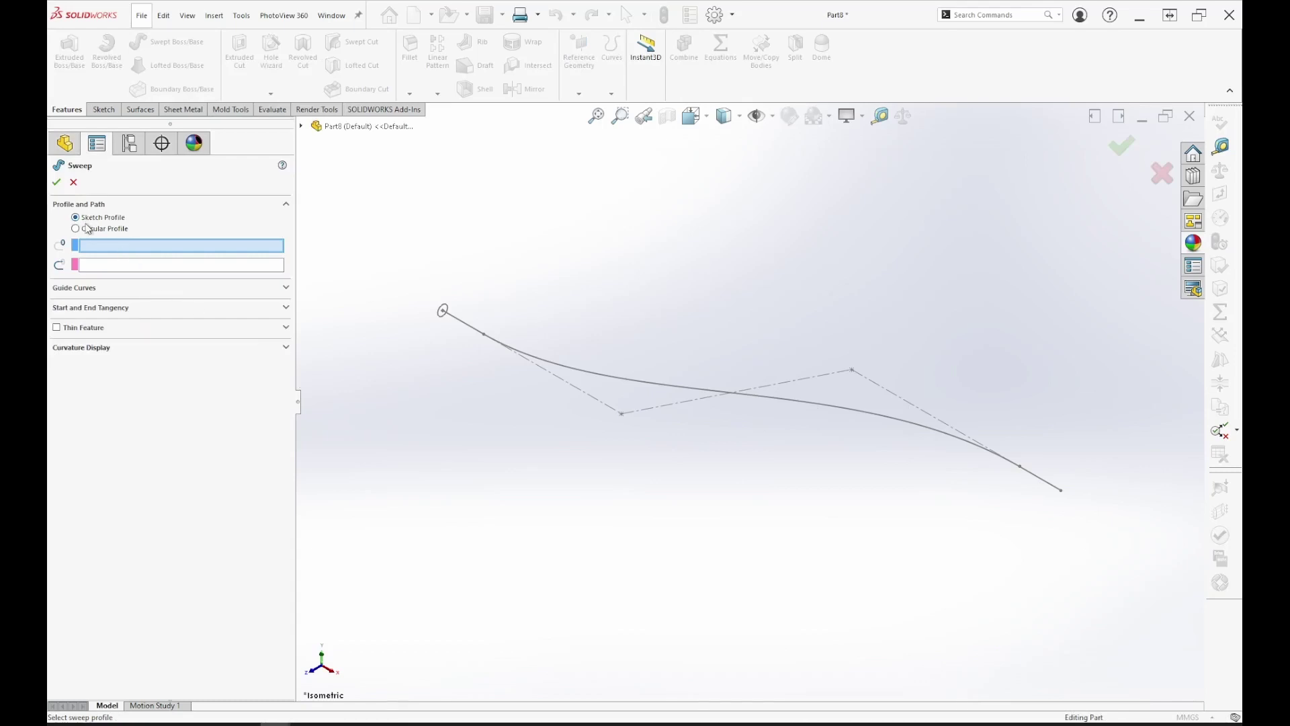
scroll(401, 311, "down", 5)
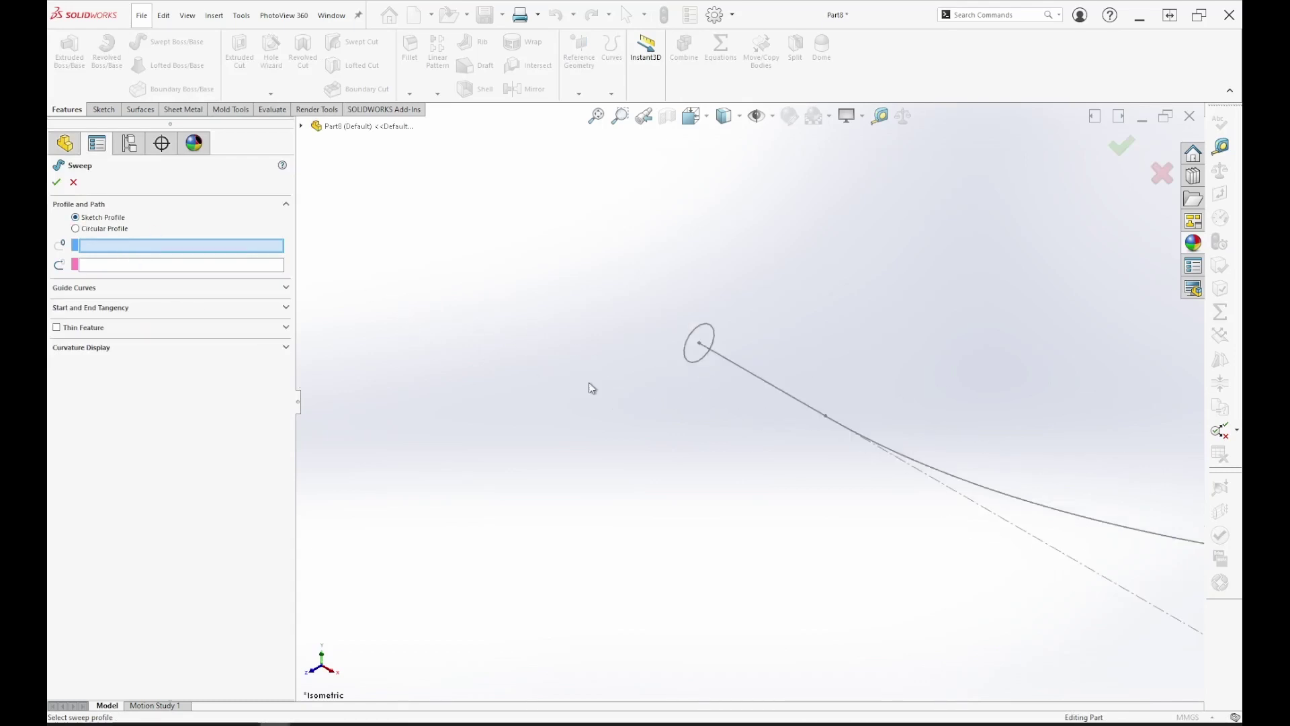
left_click(699, 362)
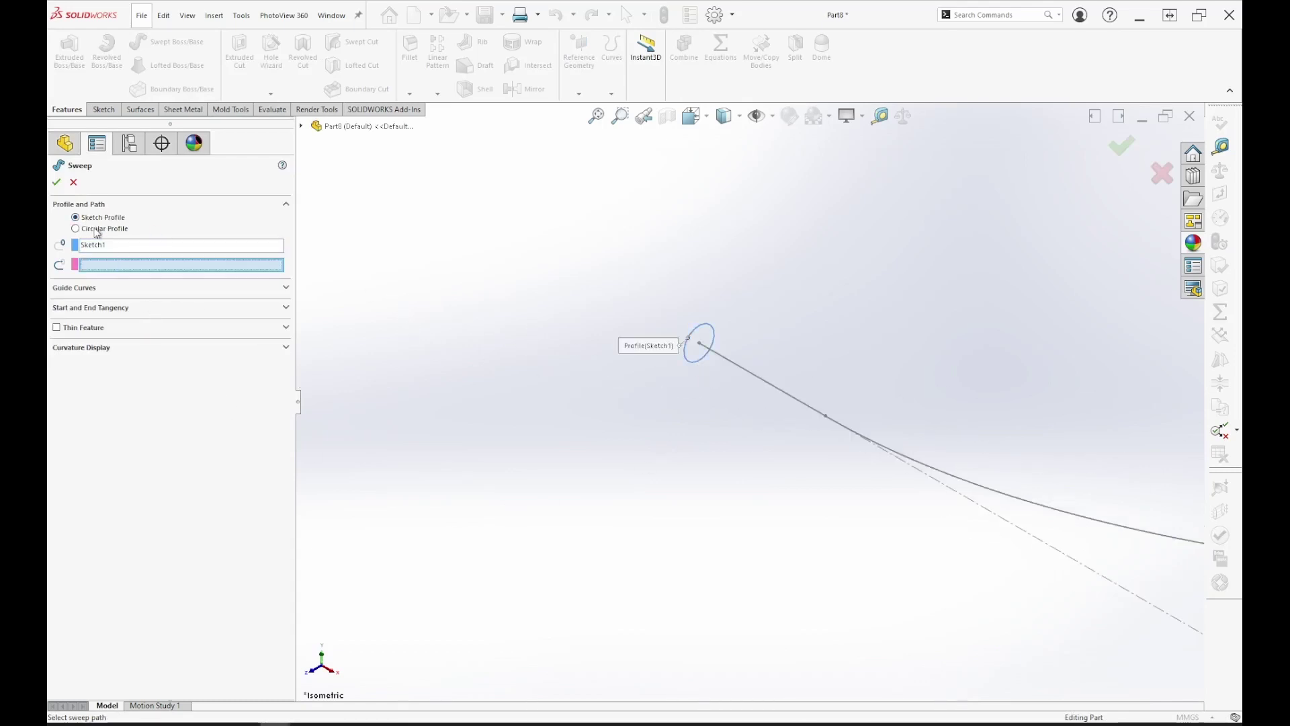
- Using SelectionManager, set the sweep path to an open group of both straight end lines and the connecting spline
right_click(755, 381)
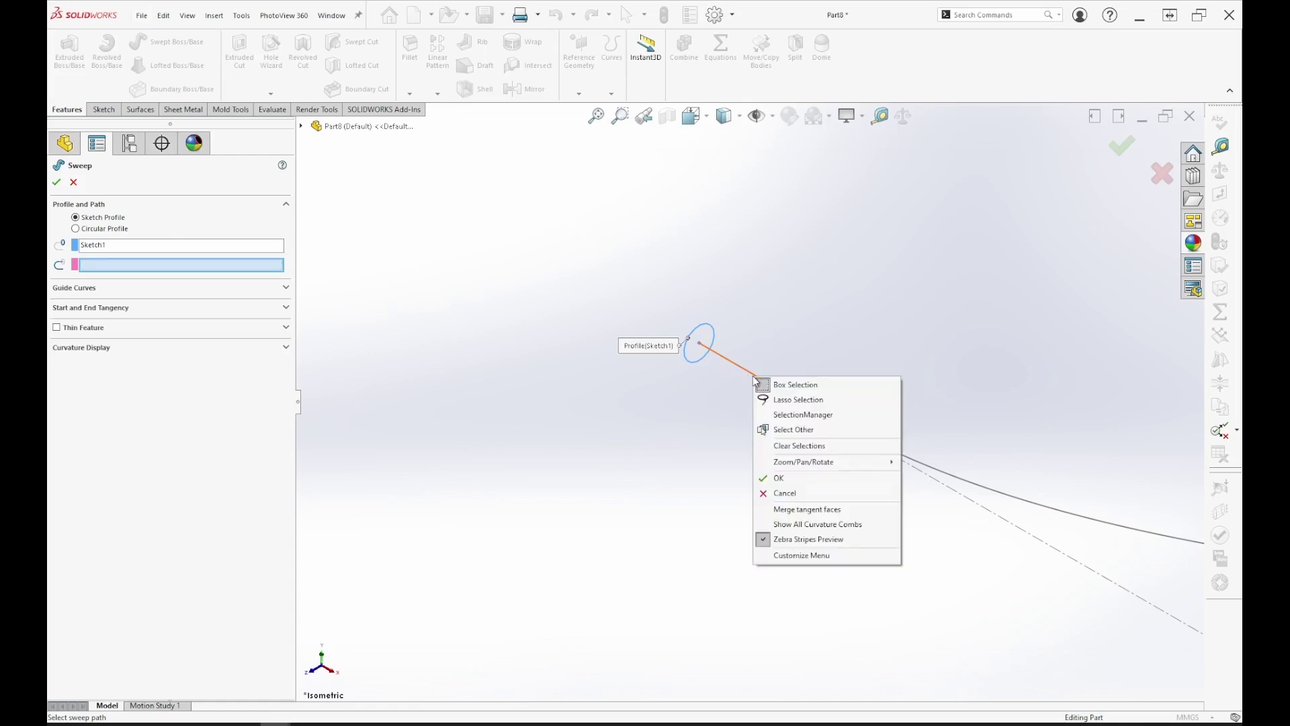
left_click(793, 421)
middle_click_drag(778, 427, 782, 441)
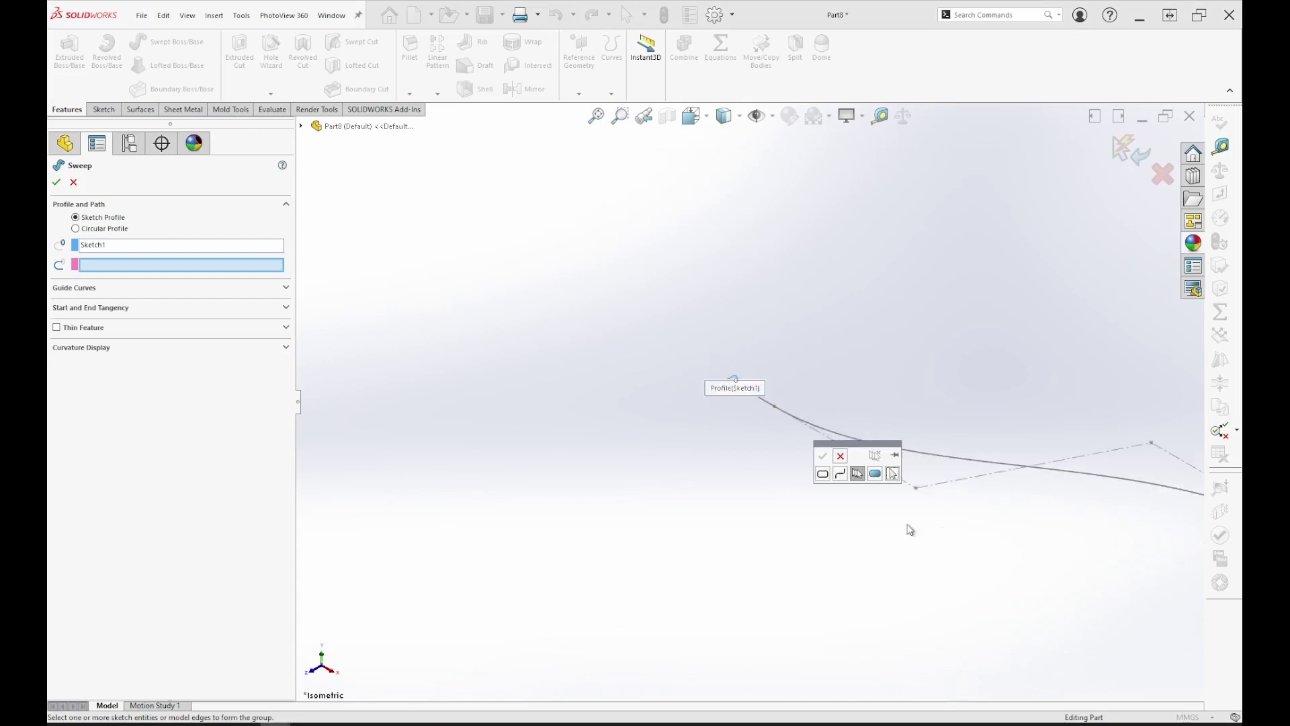
middle_click_drag(911, 530, 1080, 504)
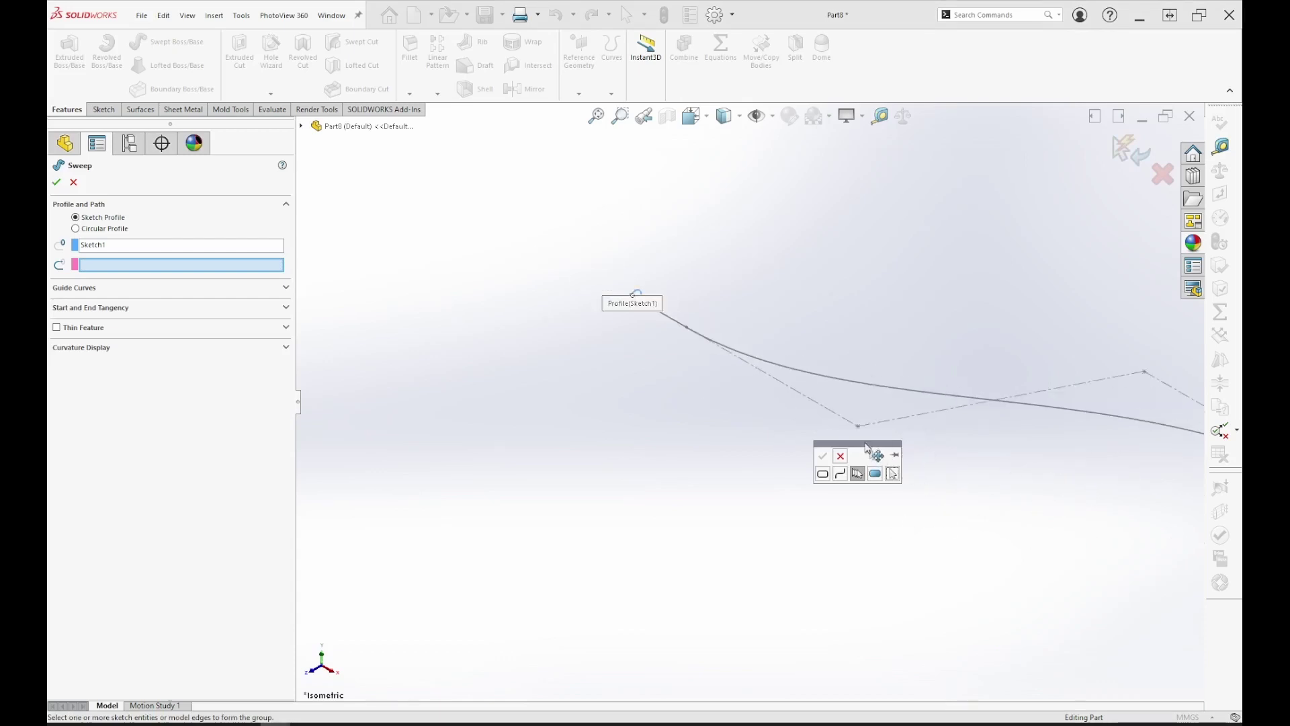
middle_click_drag(798, 382, 432, 330)
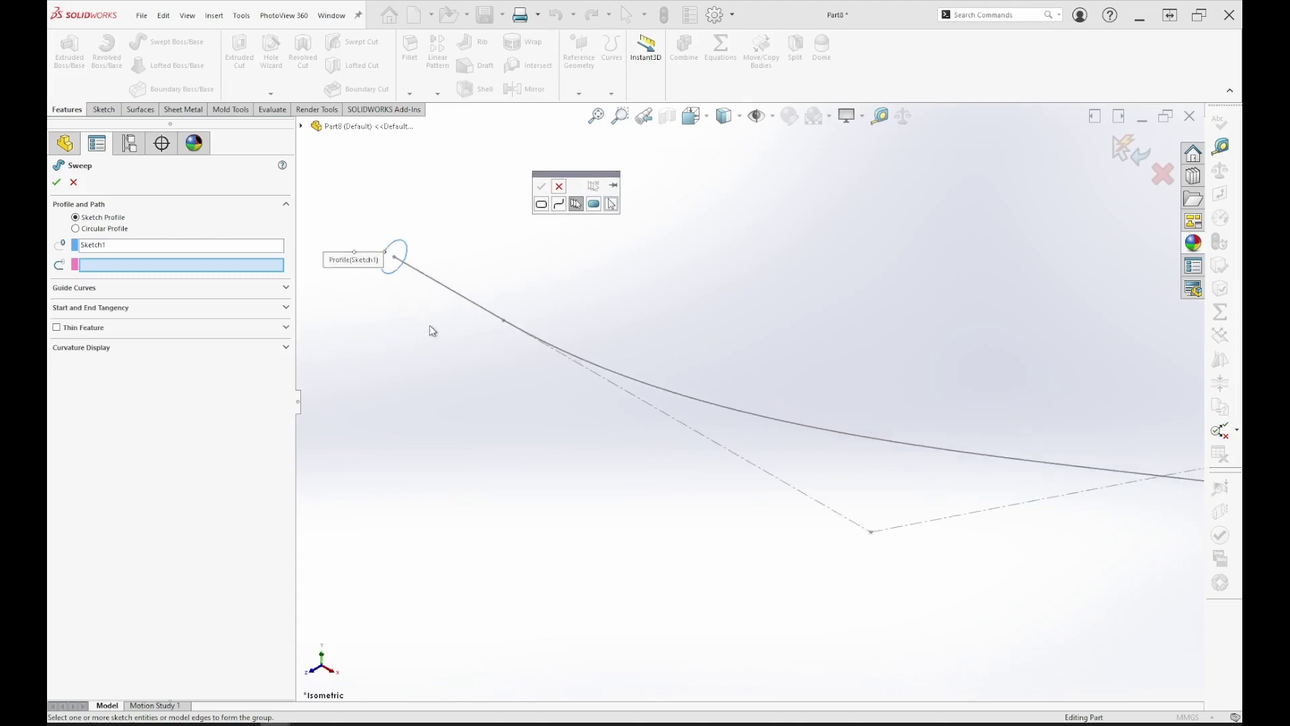
left_click(469, 303)
middle_click_drag(740, 417, 1129, 504)
left_click(1154, 506)
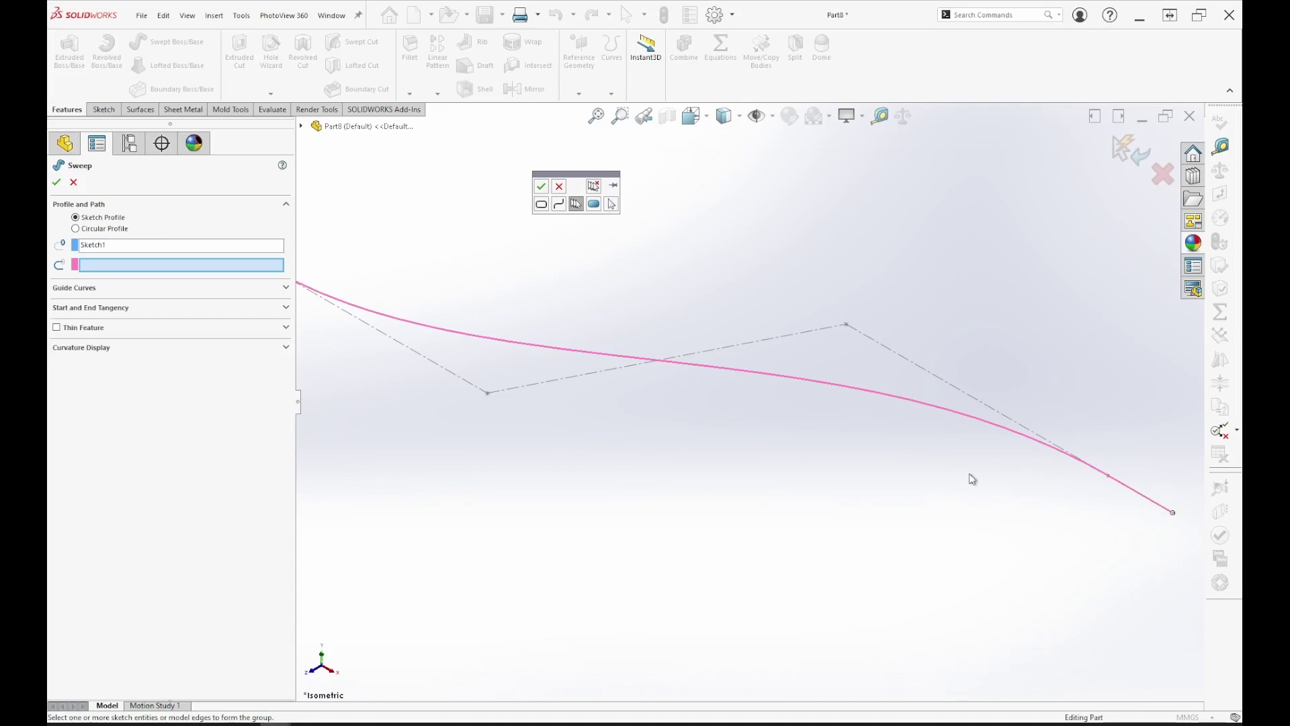
left_click(542, 191)
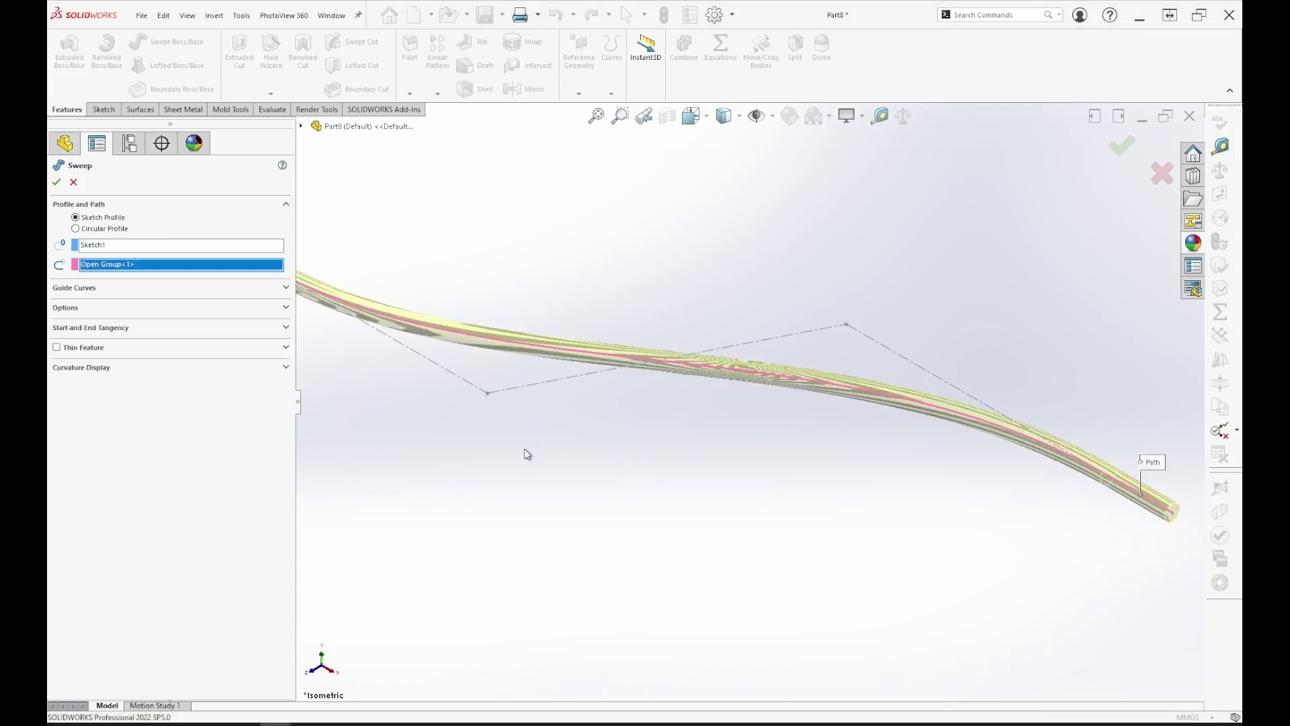
- Check the sweep preview at the profile end and accept the feature to create the solid curved wire
key("z")
key("z")
key("z")
scroll(611, 412, "down", 5)
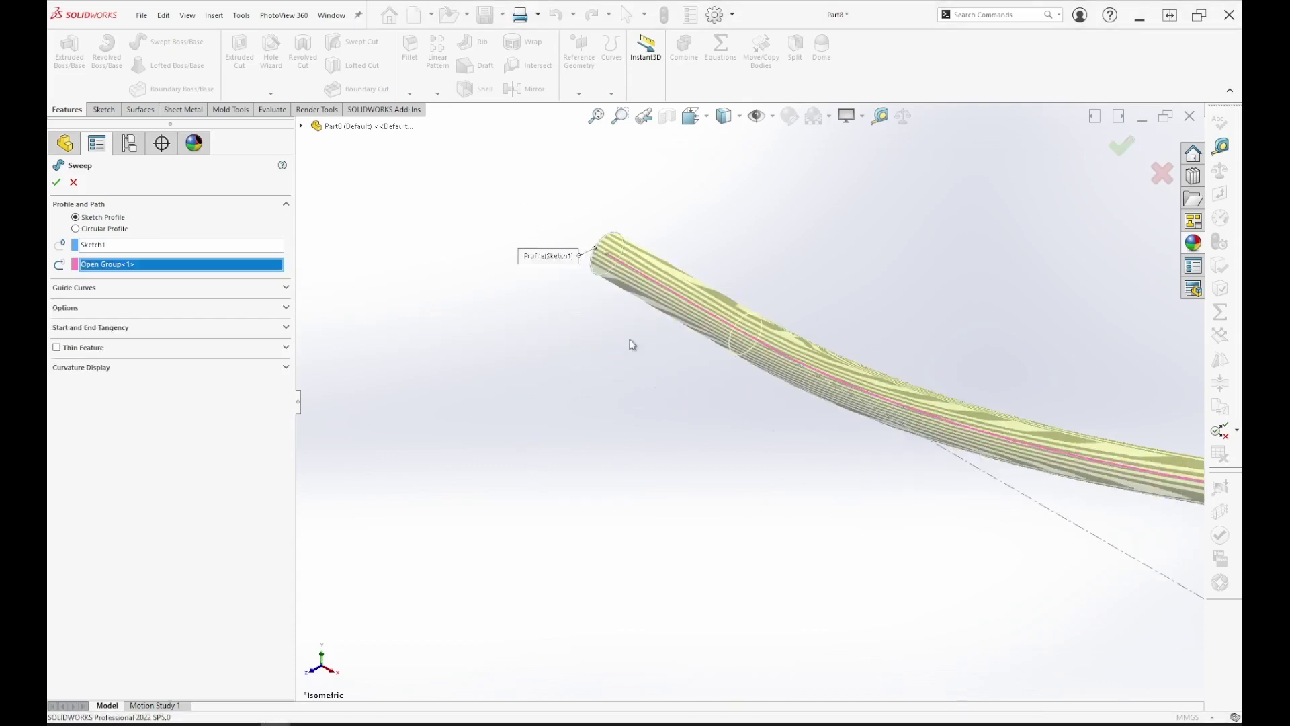
scroll(957, 474, "up", 5)
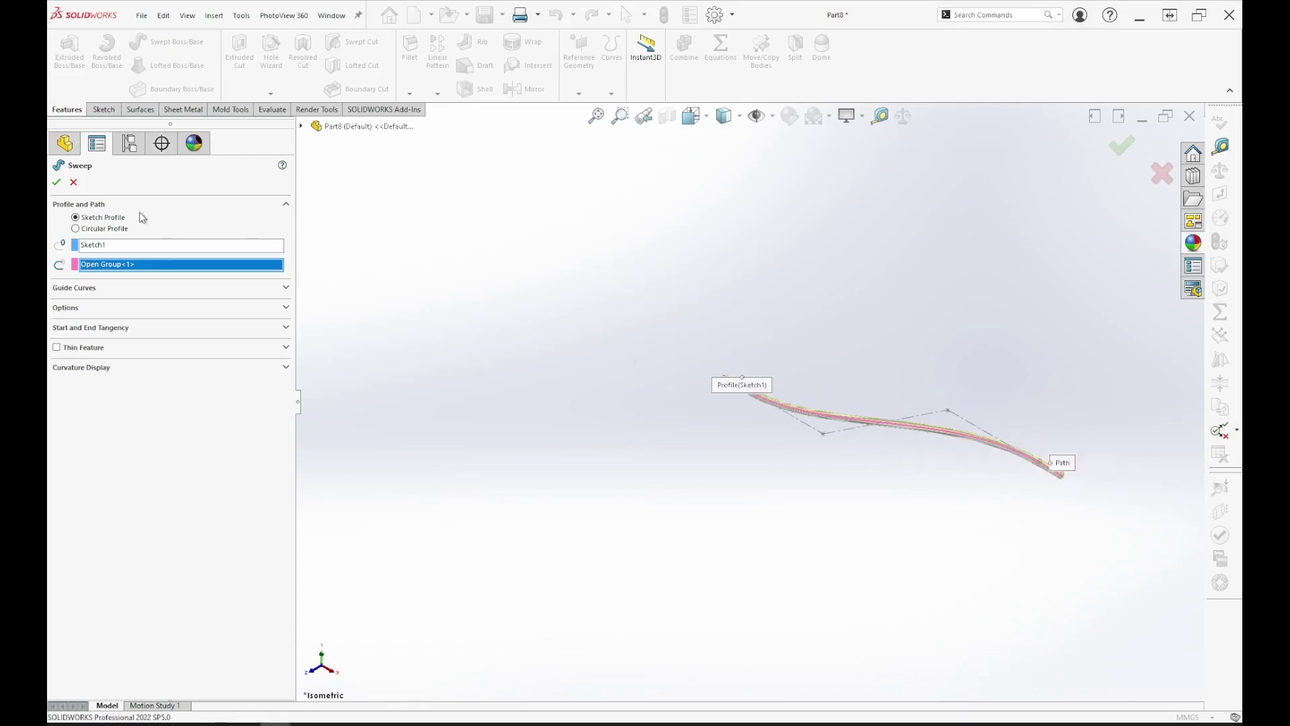
left_click(57, 182)
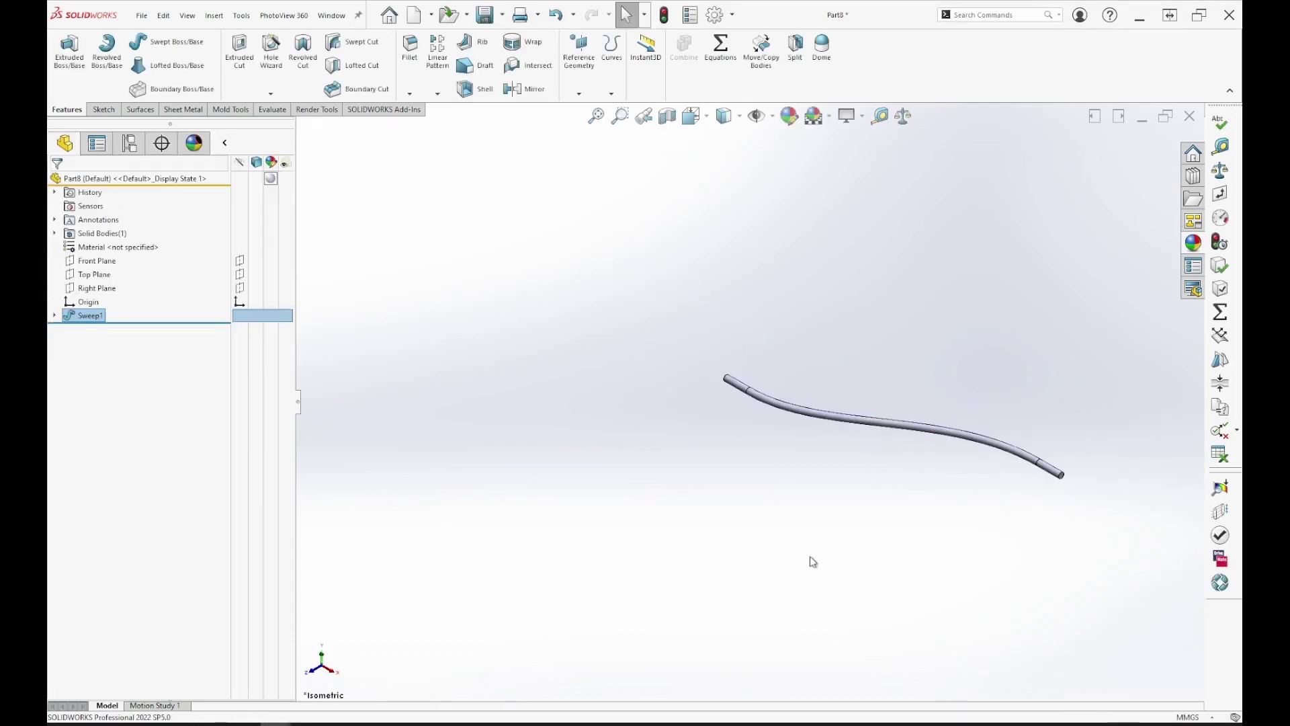
scroll(976, 484, "down", 3)
scroll(1115, 526, "up", 2)
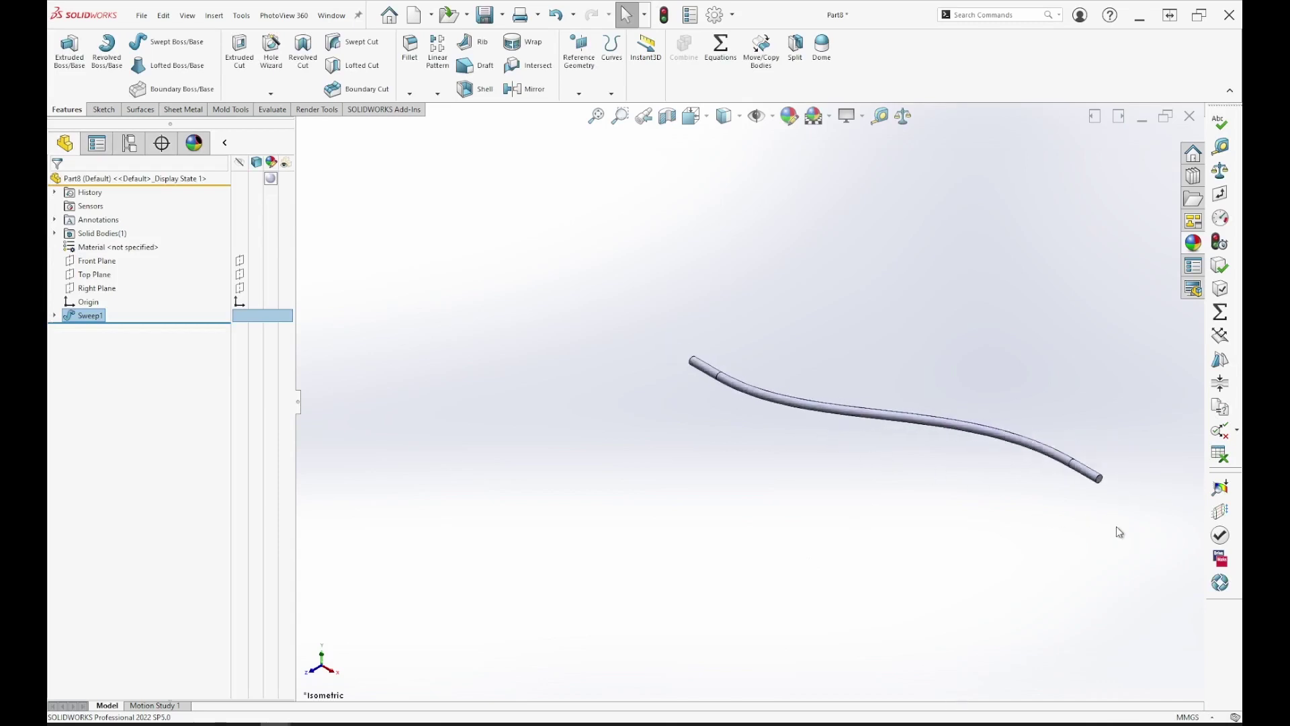
scroll(961, 472, "down", 2)
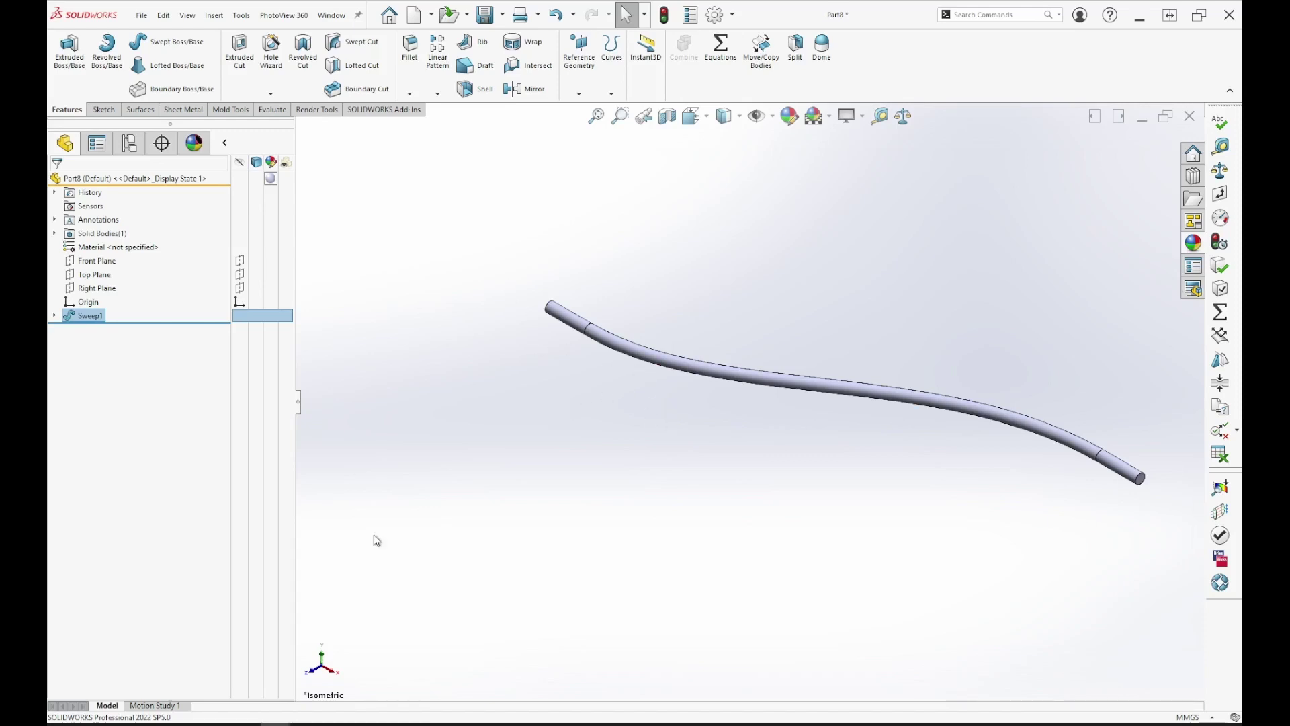
- Reopen the sweep's path sketch, Sketch2, for editing
left_click(56, 316)
left_click(105, 329)
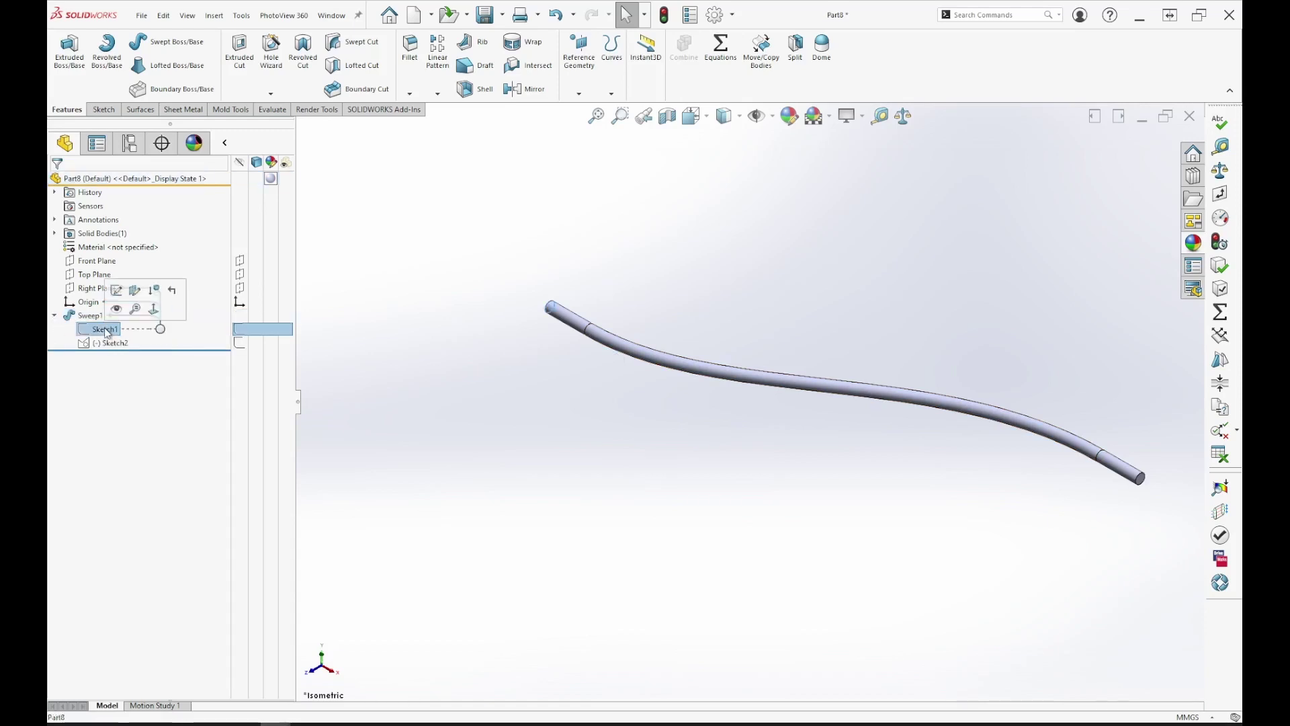
left_click(108, 343)
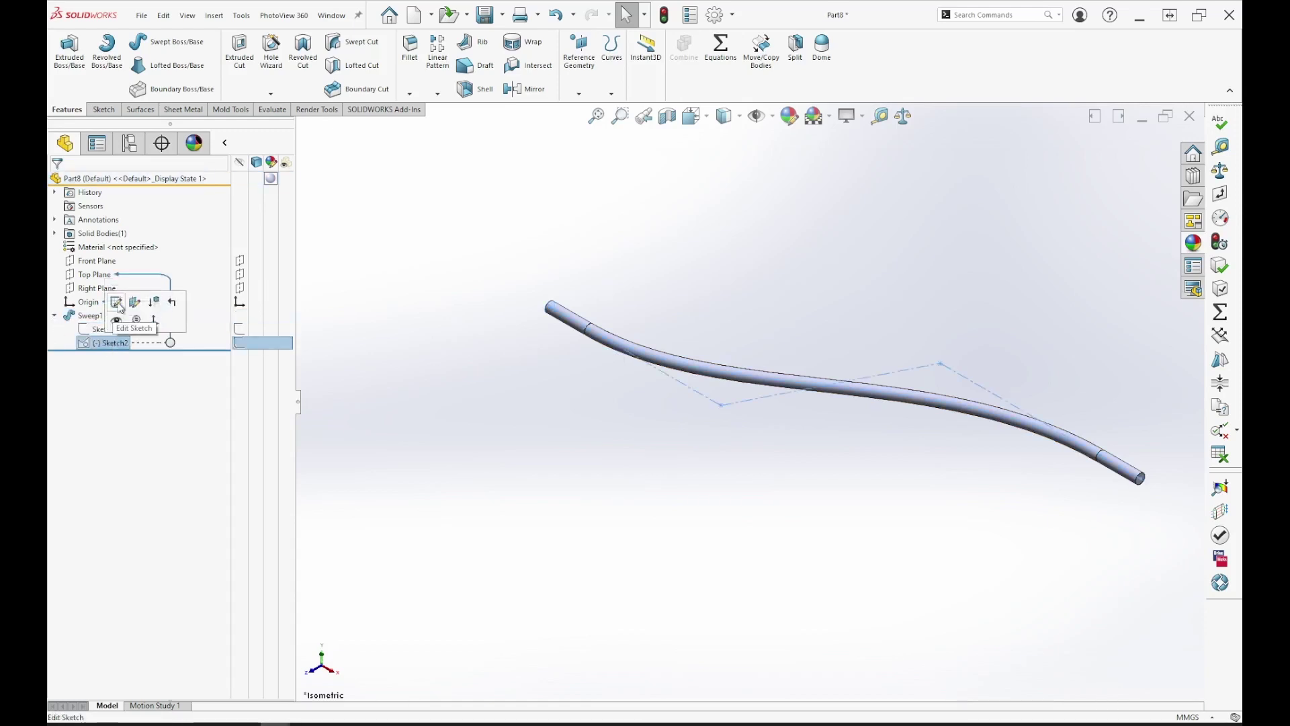
left_click(117, 304)
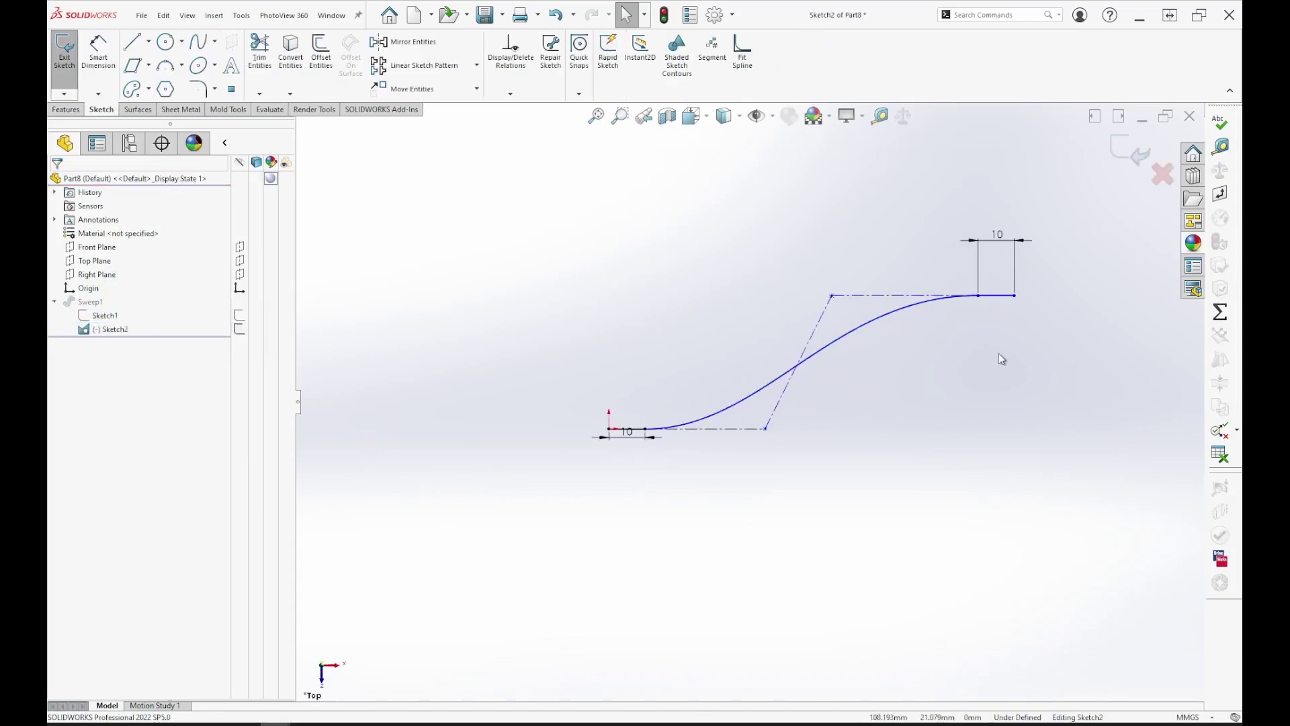
scroll(1065, 329, "down", 3)
- Measure the combined length of the two end lines and the spline, then close Measure and exit the sketch
left_click(1221, 146)
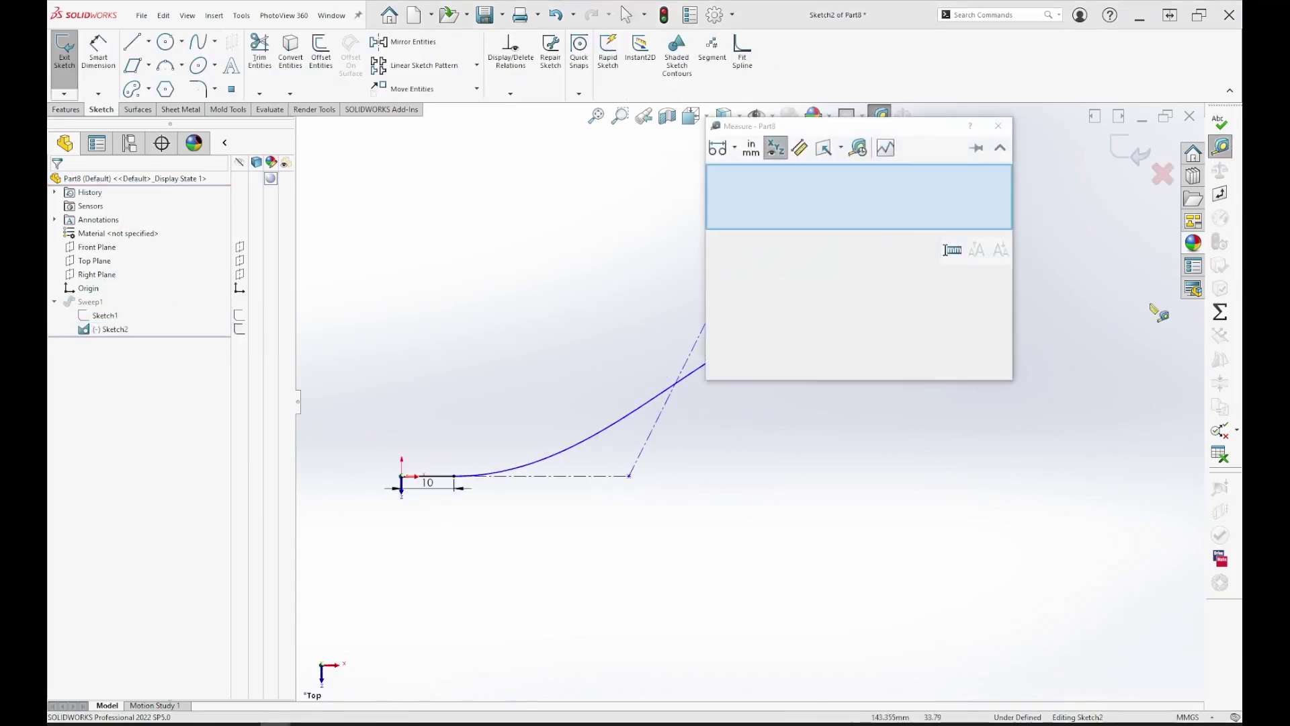
mouse_move(906, 148)
left_mouse_down()
mouse_move(745, 150)
mouse_move(331, 41)
left_mouse_up()
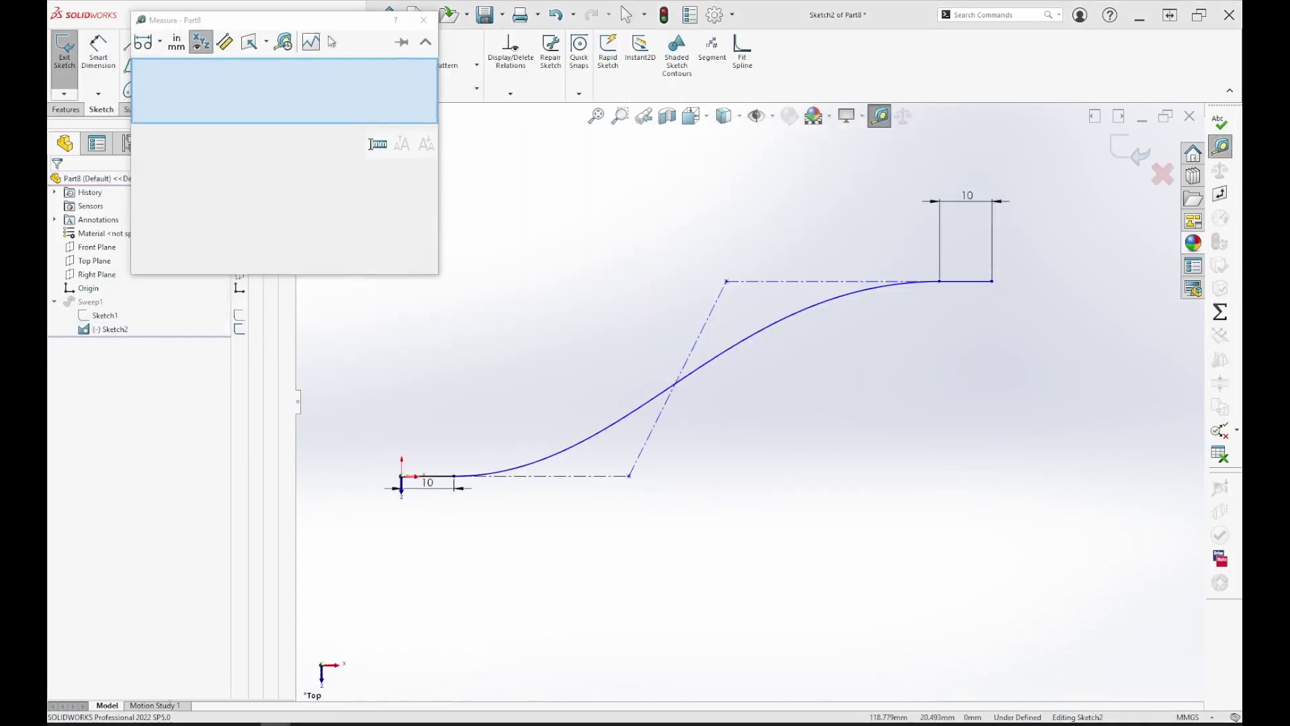
left_click(971, 282)
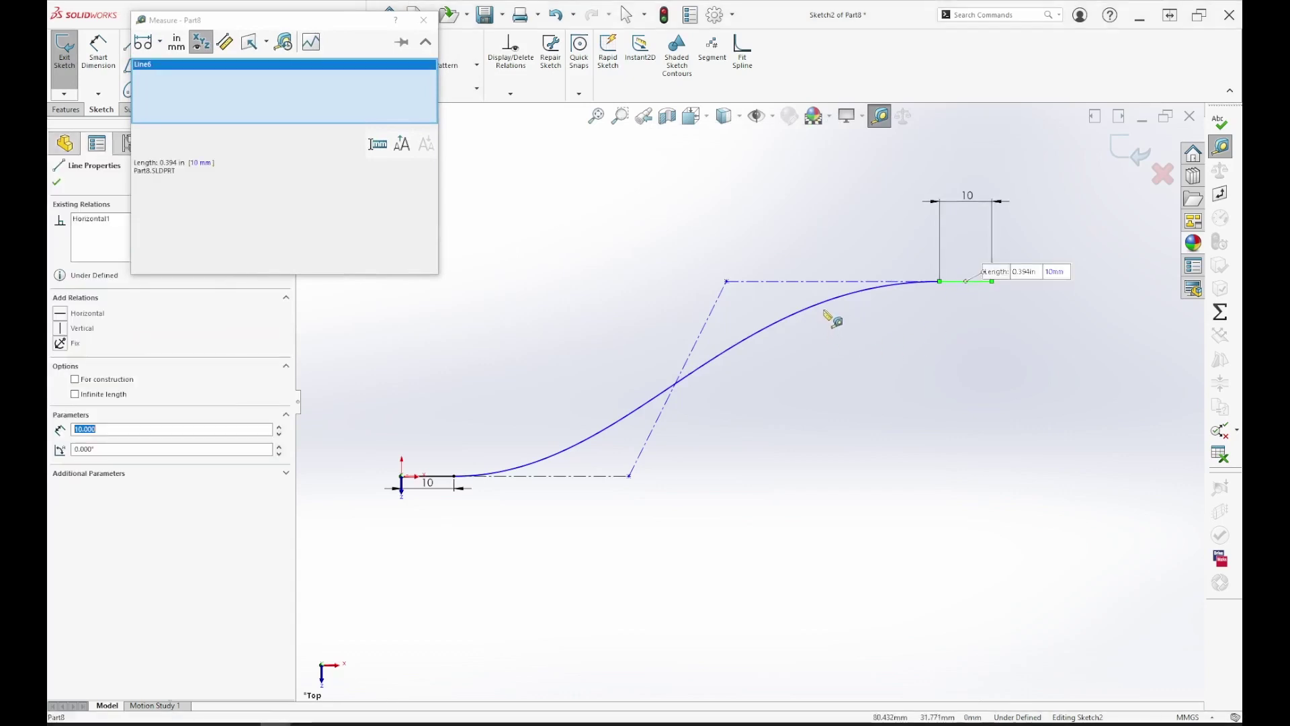
left_click(830, 309)
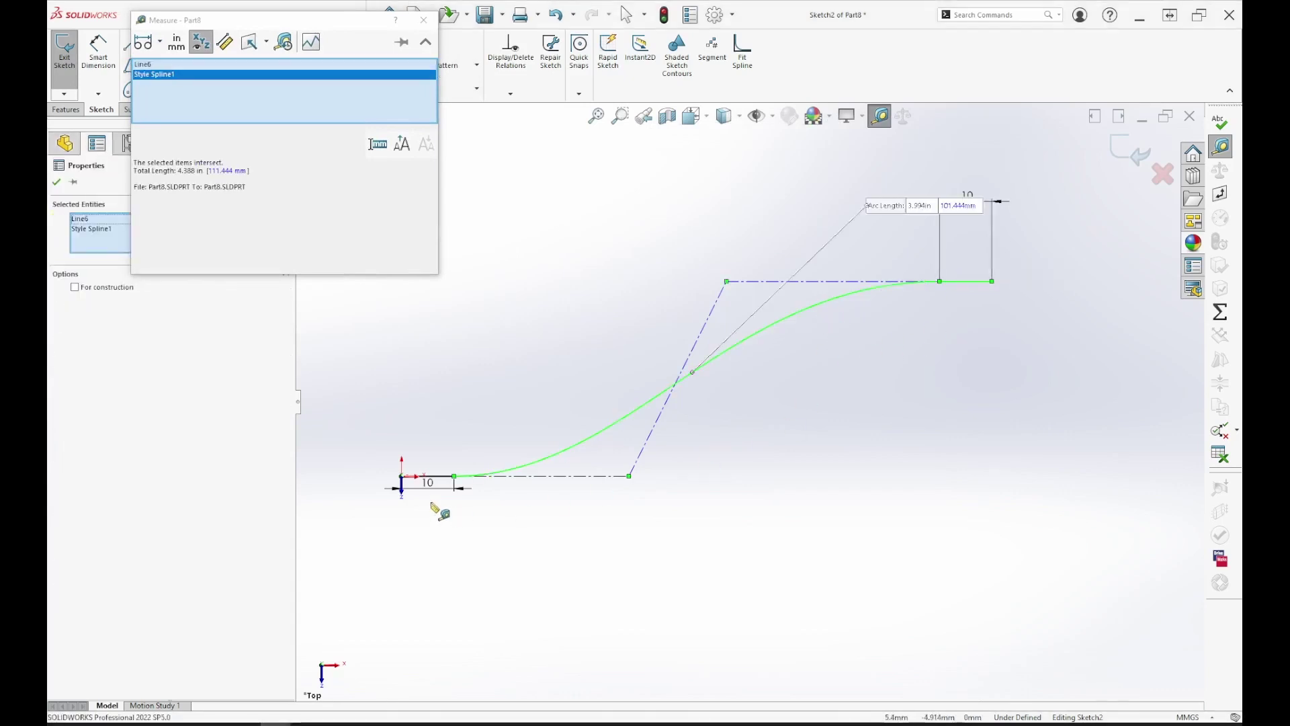
left_click(430, 476)
double_click(221, 162)
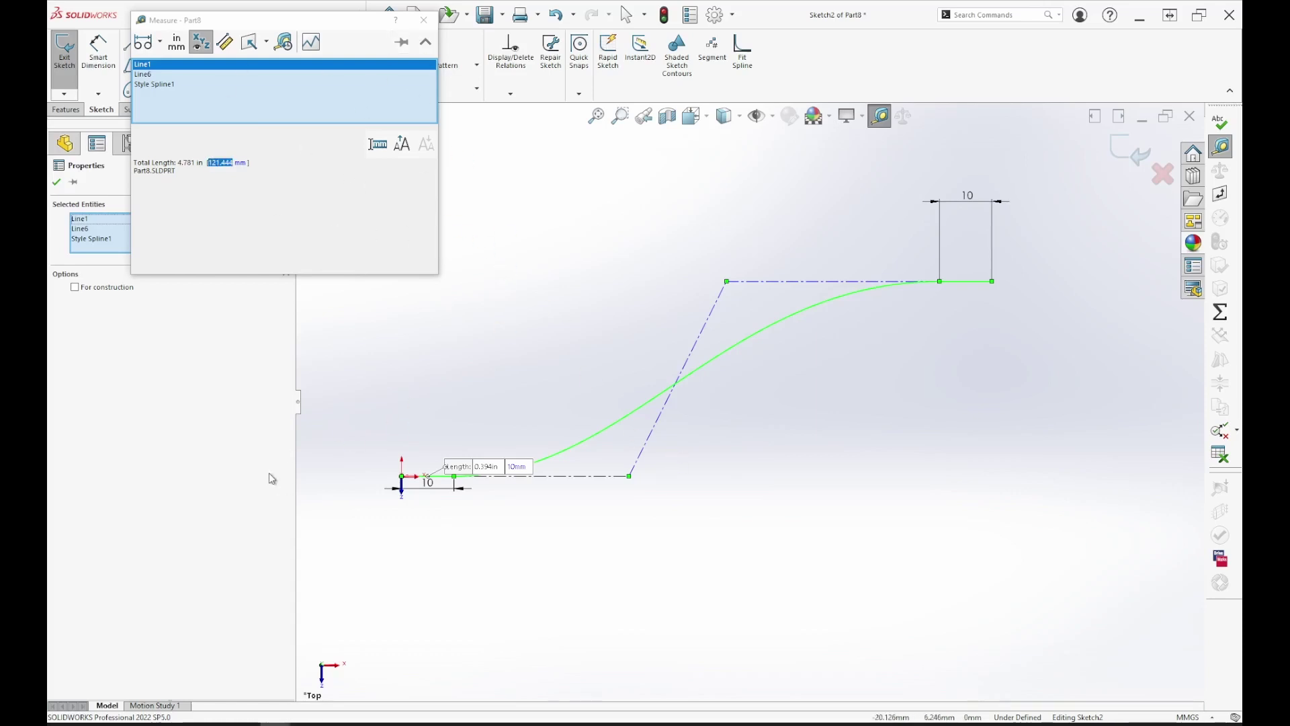
left_click(424, 19)
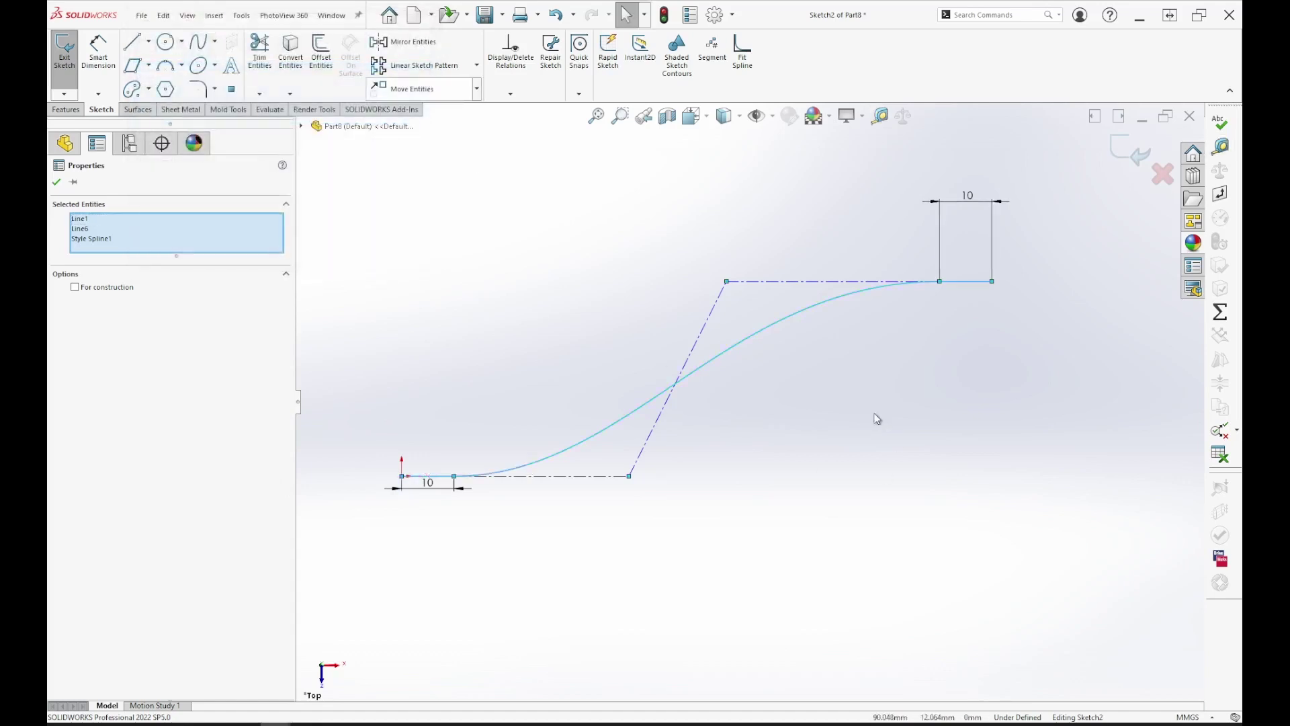
left_click(1133, 151)
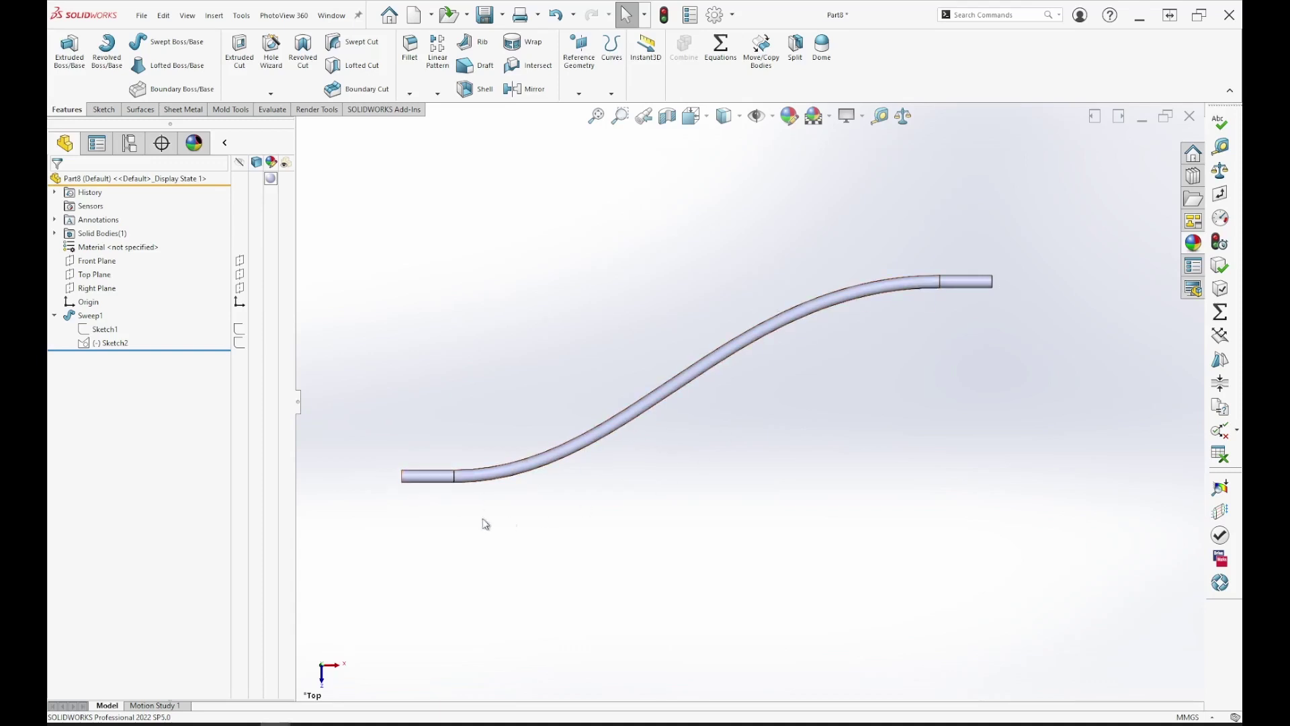
- Edit the path sketch again and inspect the relations on the lower control polygon segment and the lower 10 mm line
right_click(96, 344)
left_click(104, 326)
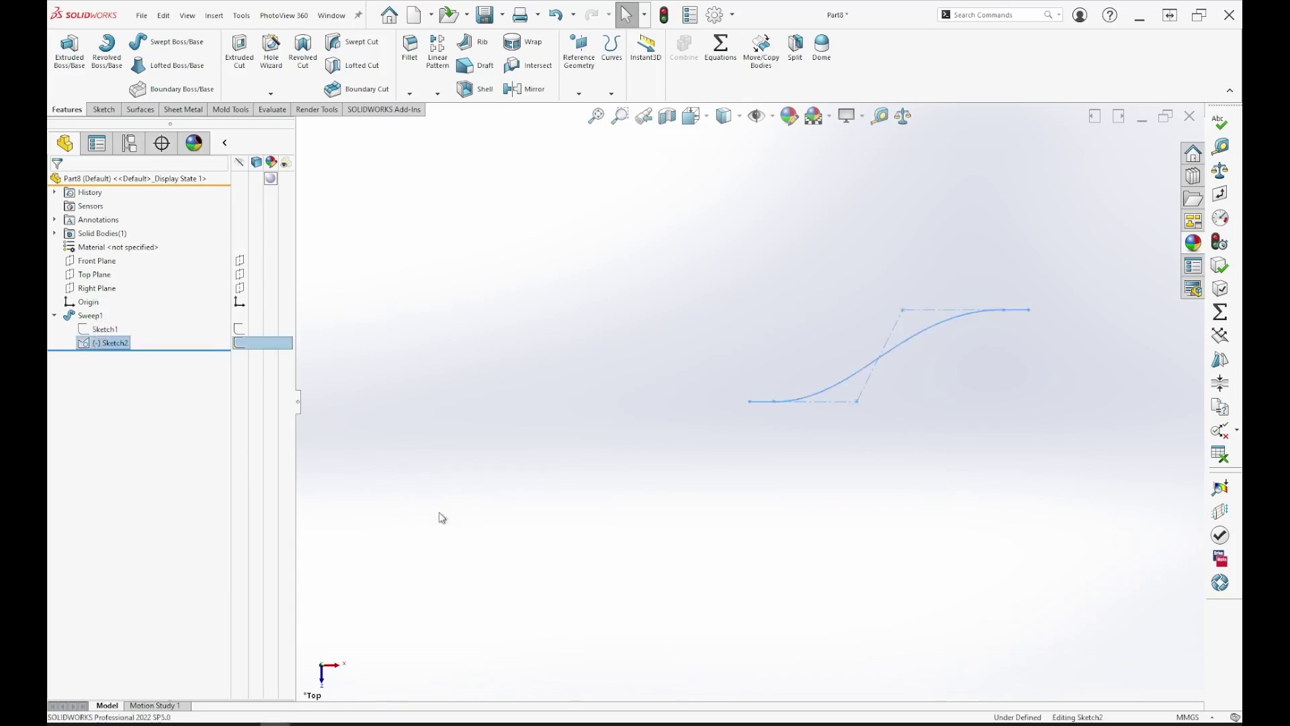
scroll(758, 373, "down", 5)
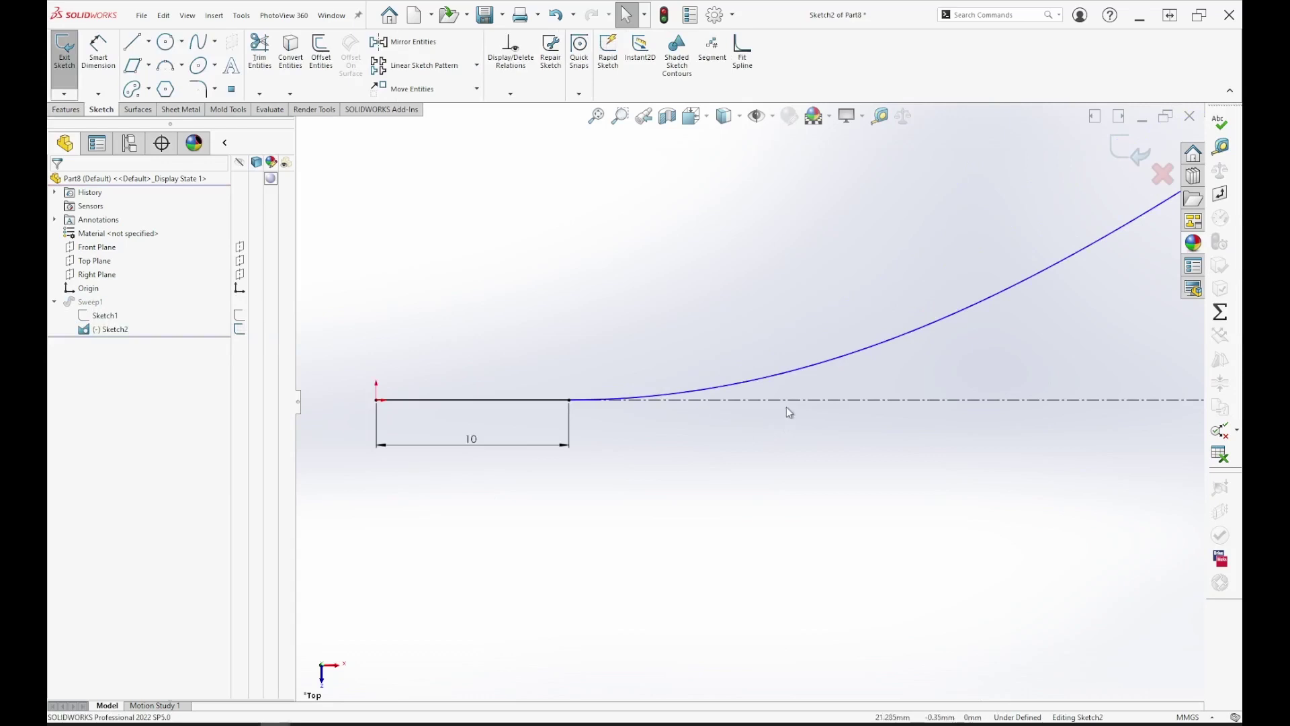
left_click(793, 399)
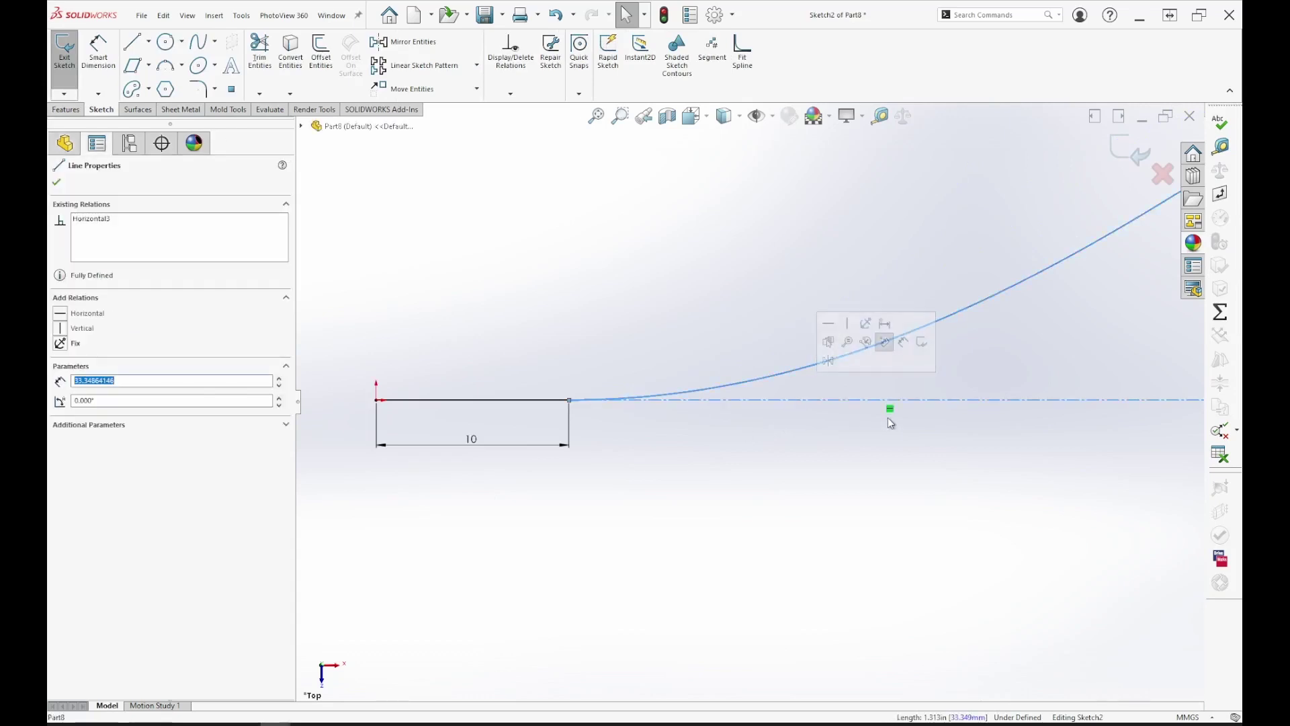
left_click(643, 481)
left_click(513, 401)
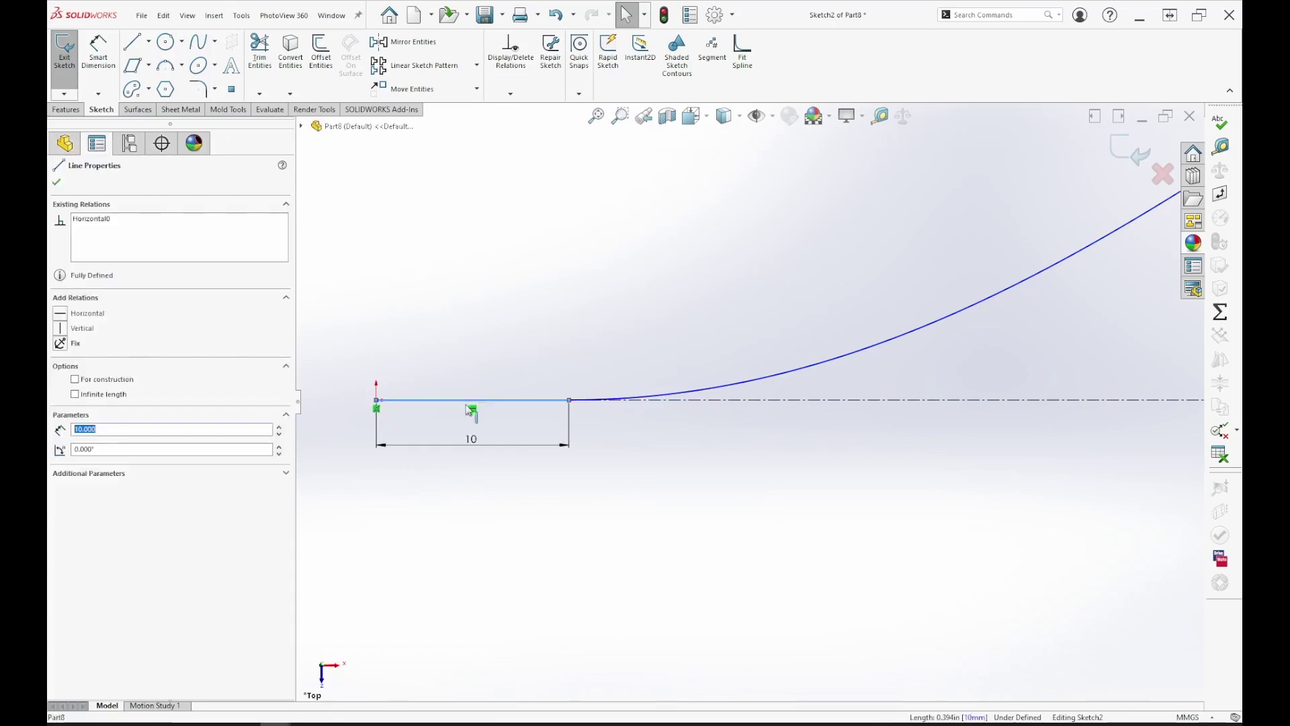
left_click(746, 480)
- Inspect the relations on the upper 10 mm end line and the spline's upper control polygon segment
key("z")
key("z")
key("z")
key("z")
key("z")
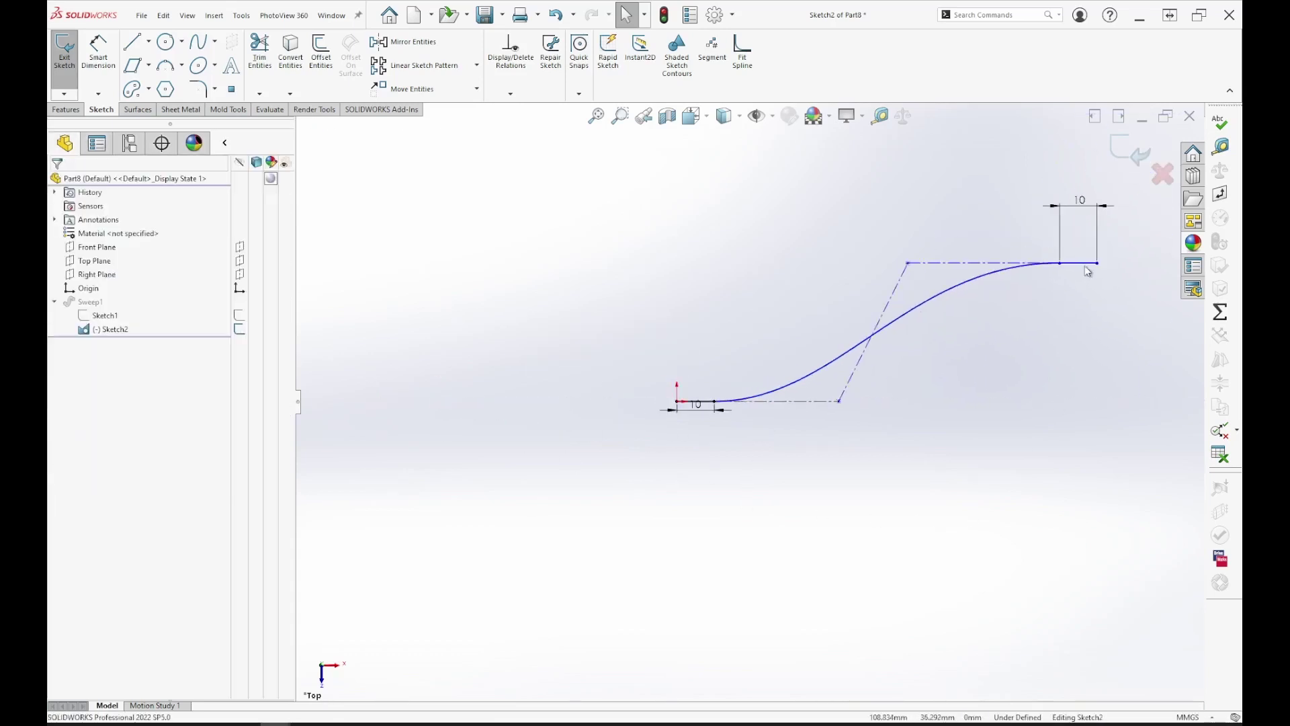
scroll(1088, 271, "down", 5)
left_click(924, 315)
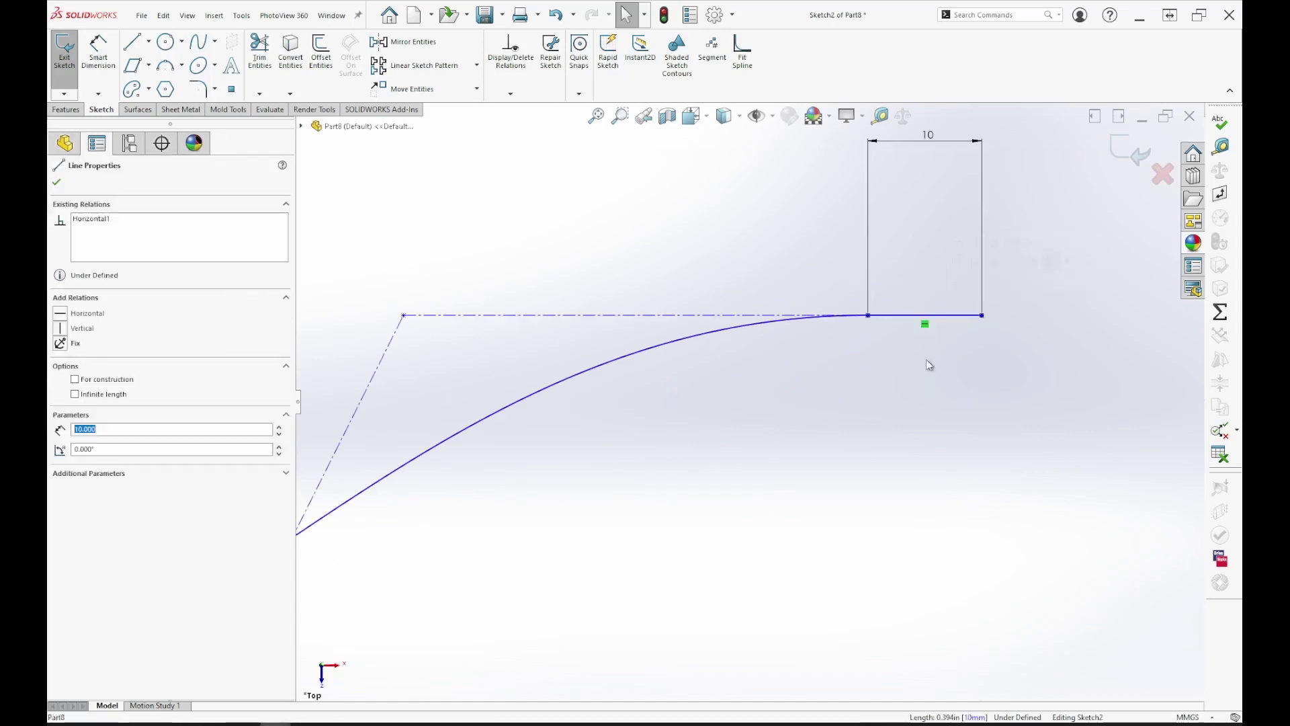
left_click(849, 422)
left_click(603, 315)
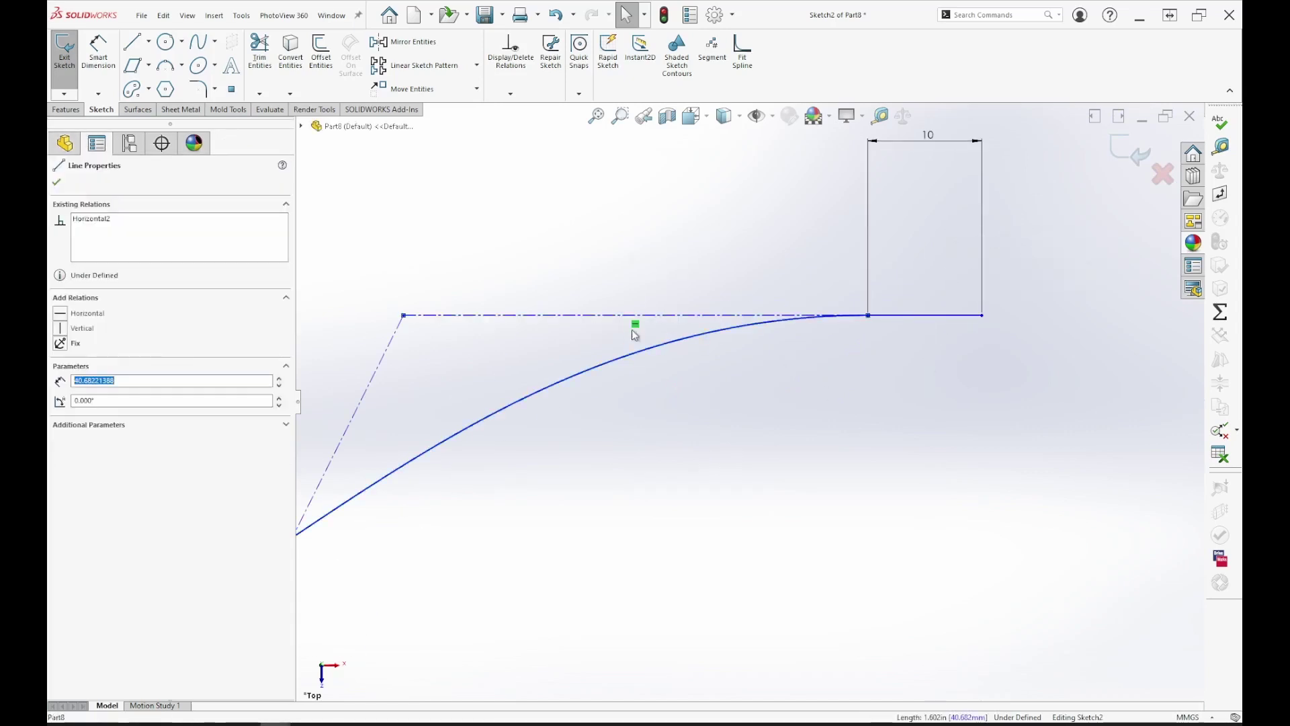
- Check the Make Horizontal relation option for the spline's upper control polygon segment and leave it unapplied
left_click(881, 453)
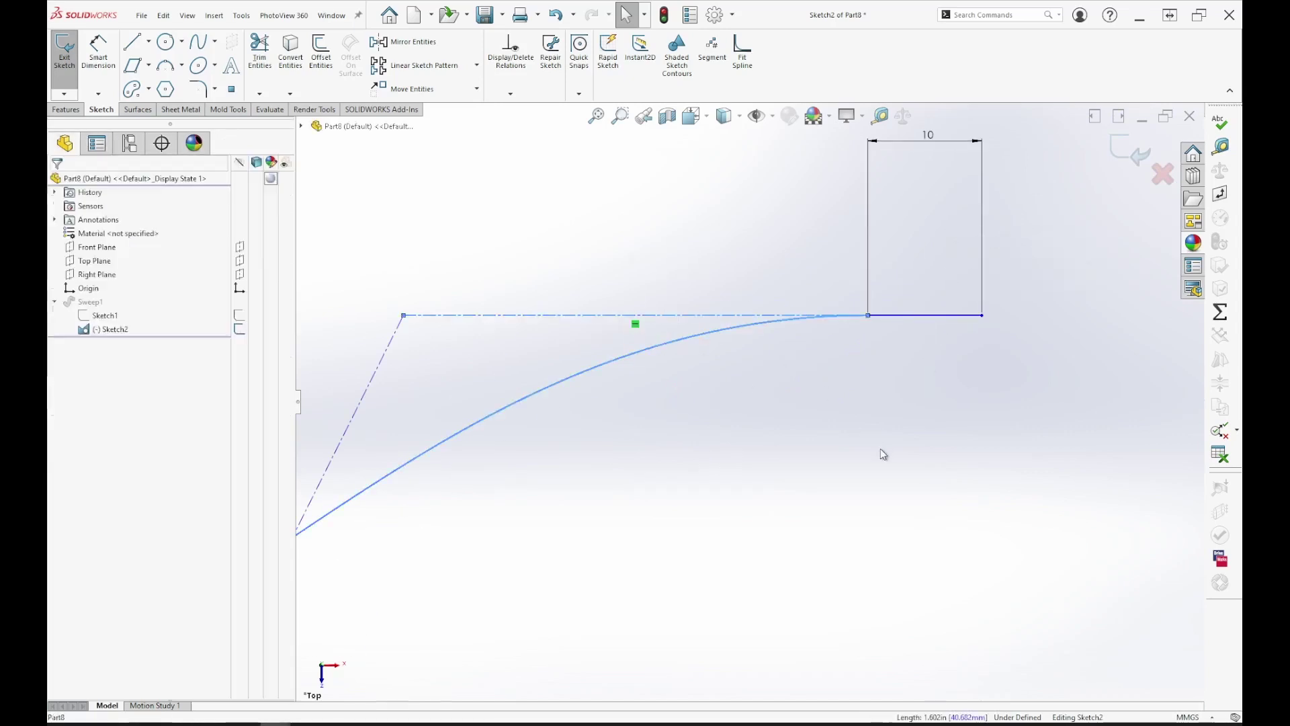
right_click(604, 316)
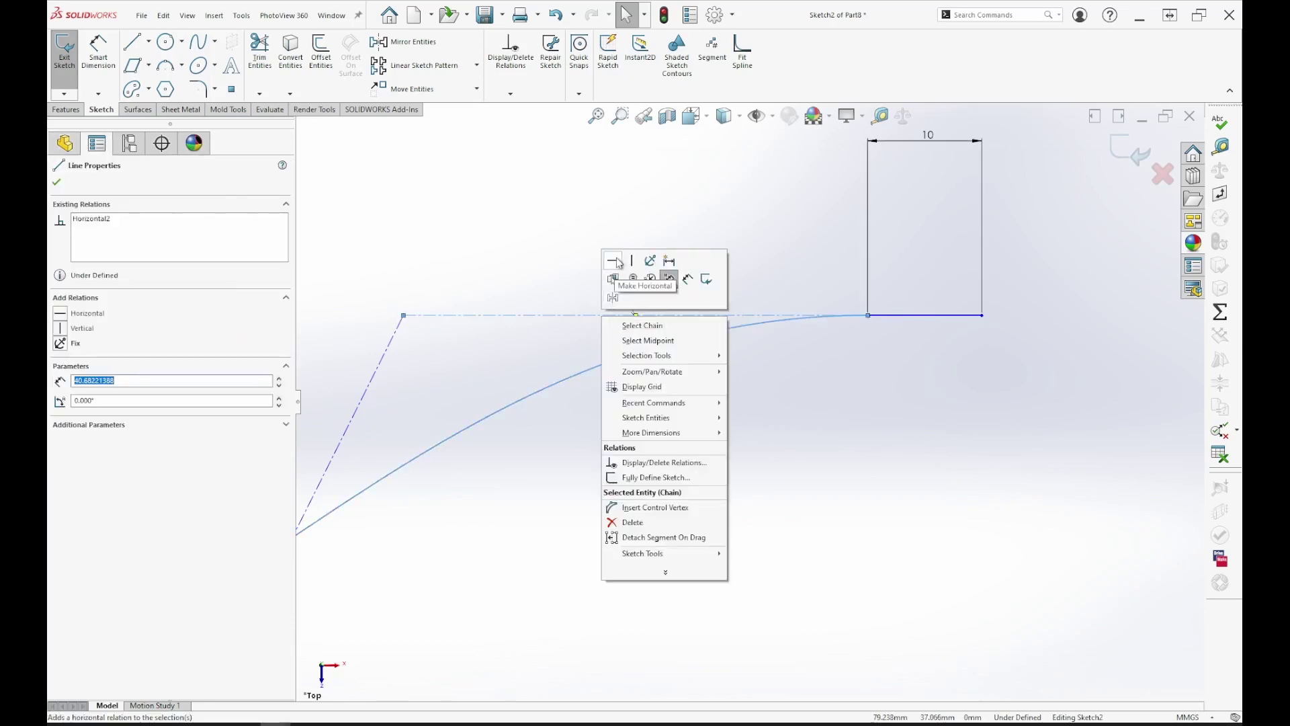
left_click(958, 531)
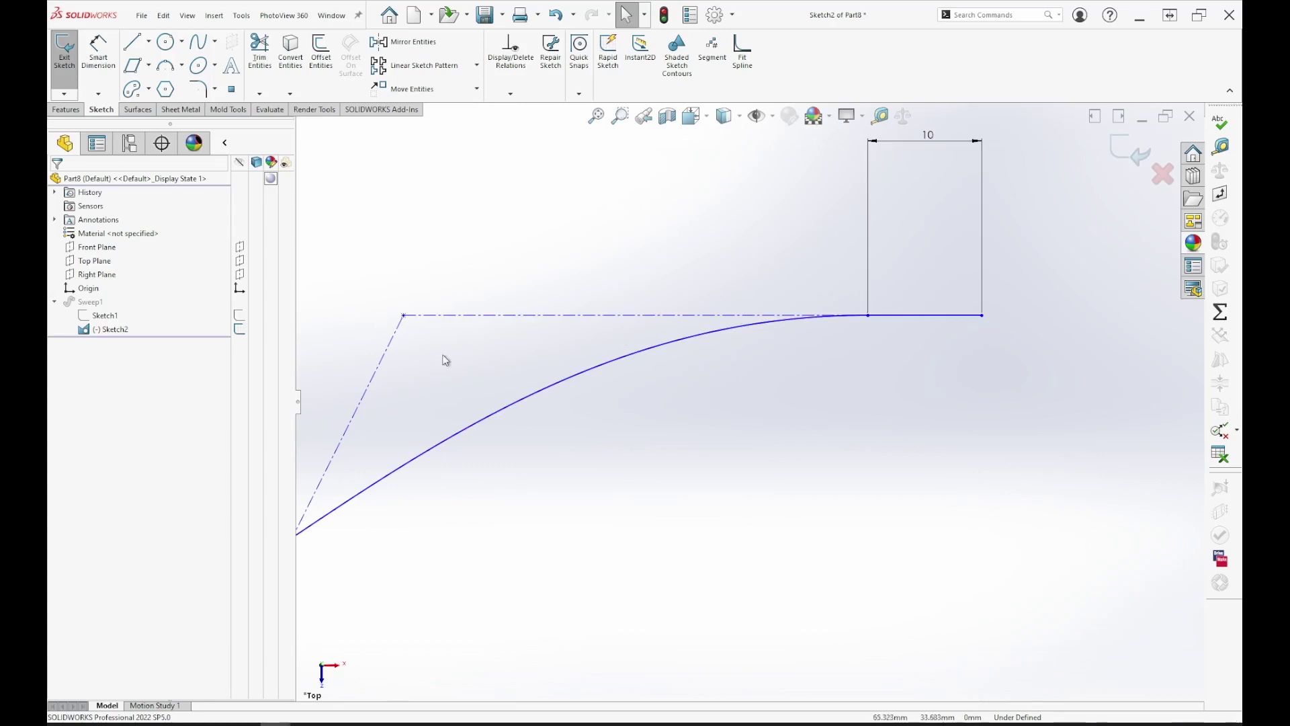
- Steepen the middle of the spline by moving its upper control vertex left and its lower one right, and exit the sketch
scroll(472, 386, "up", 6)
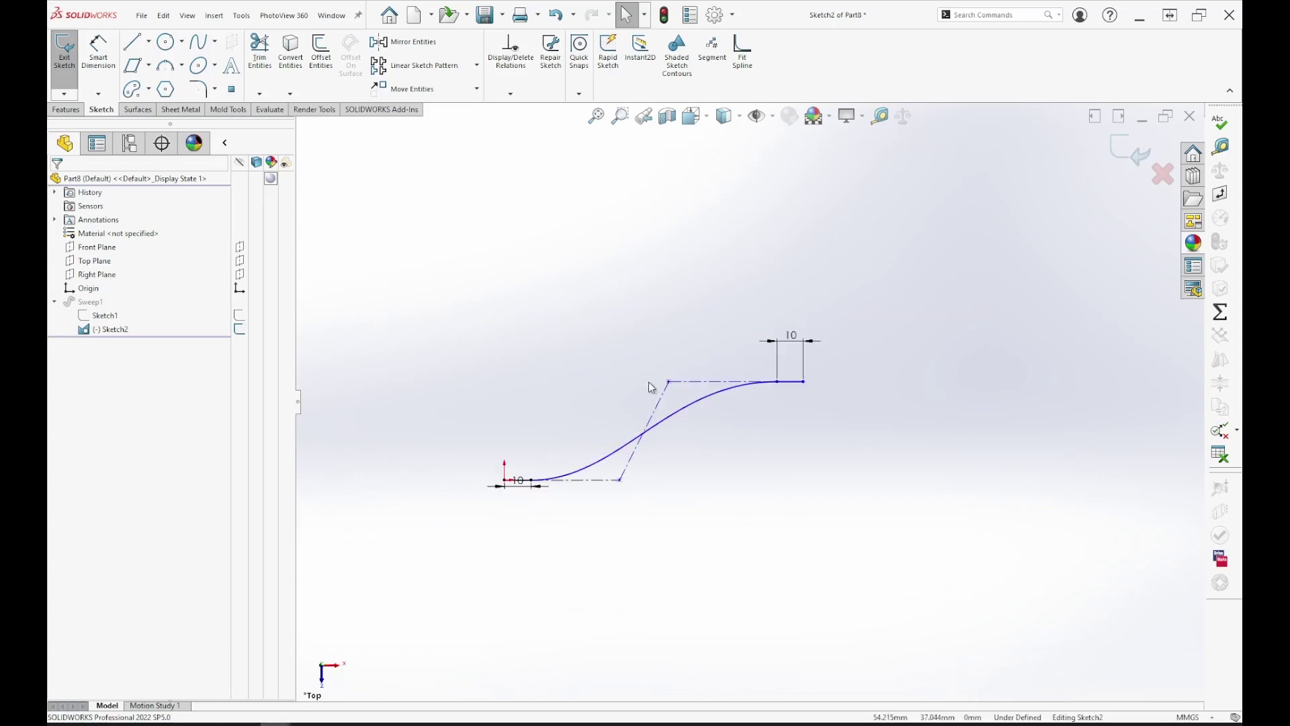
scroll(766, 444, "down", 3)
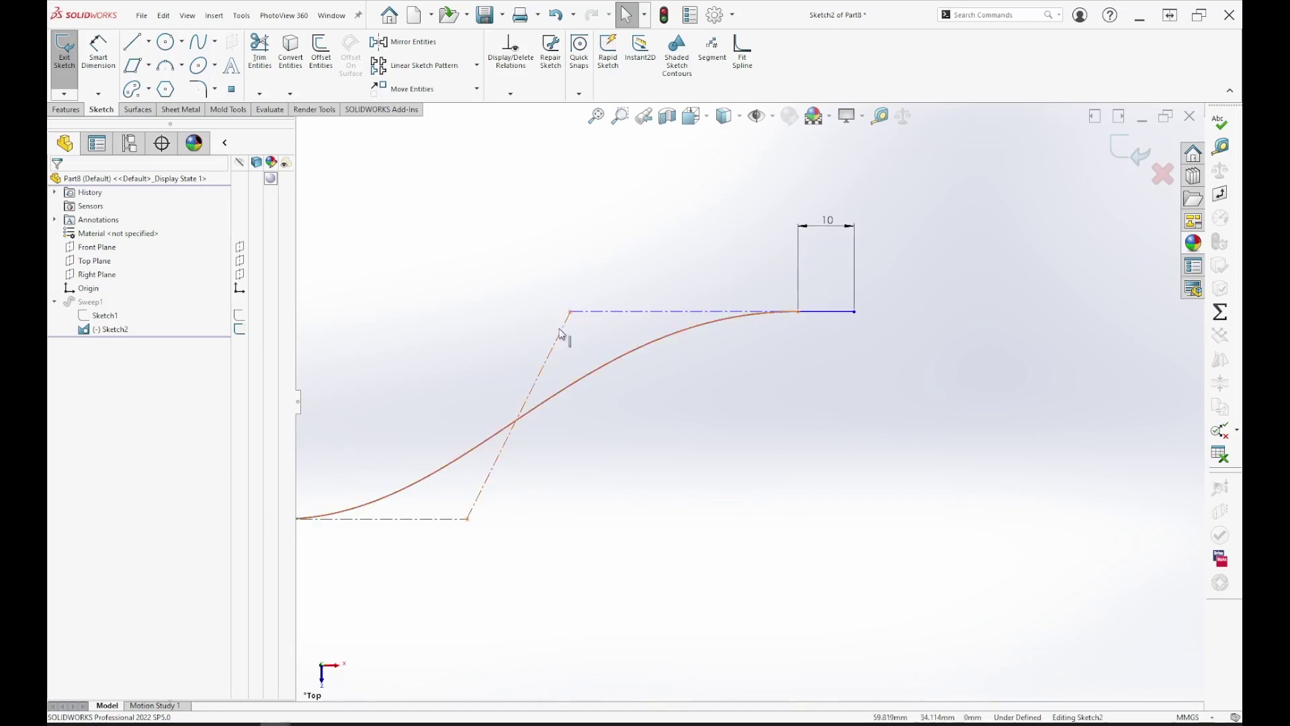
mouse_move(563, 341)
left_mouse_down()
mouse_move(504, 337)
mouse_move(584, 351)
mouse_move(498, 346)
mouse_move(665, 366)
mouse_move(566, 363)
mouse_move(619, 369)
left_mouse_up()
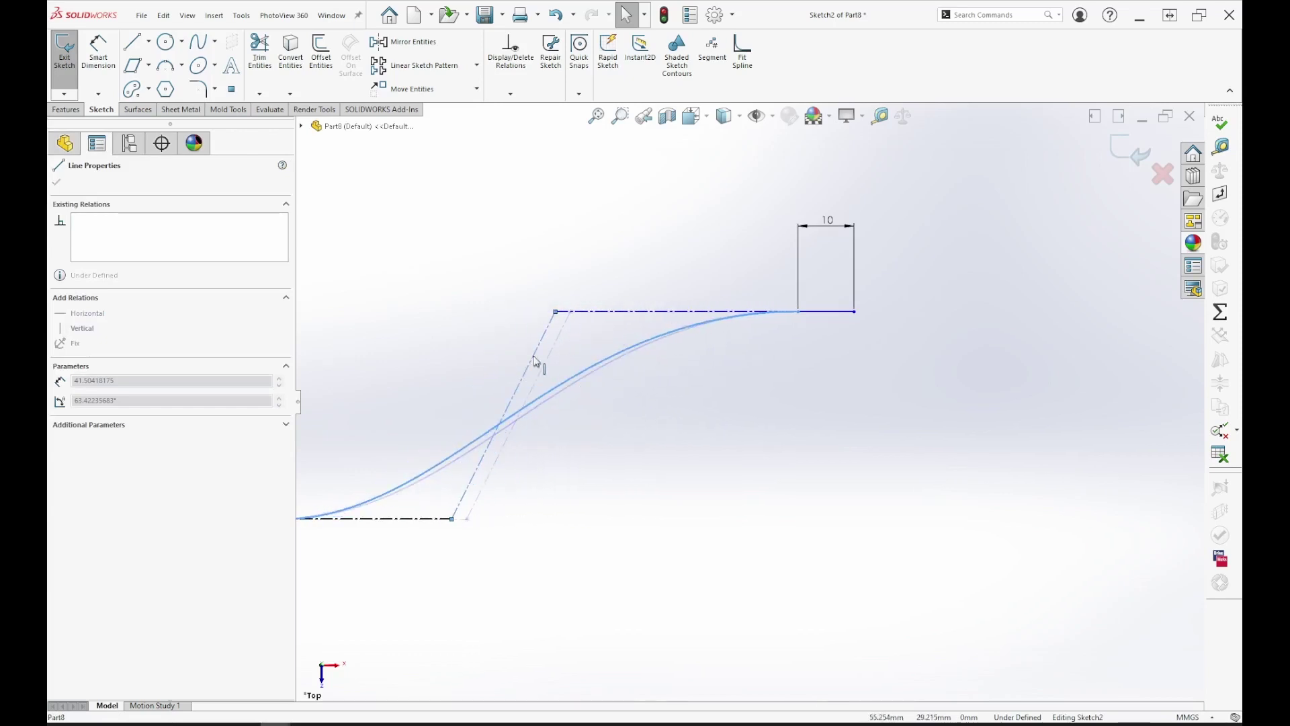
left_click(619, 464)
key("f")
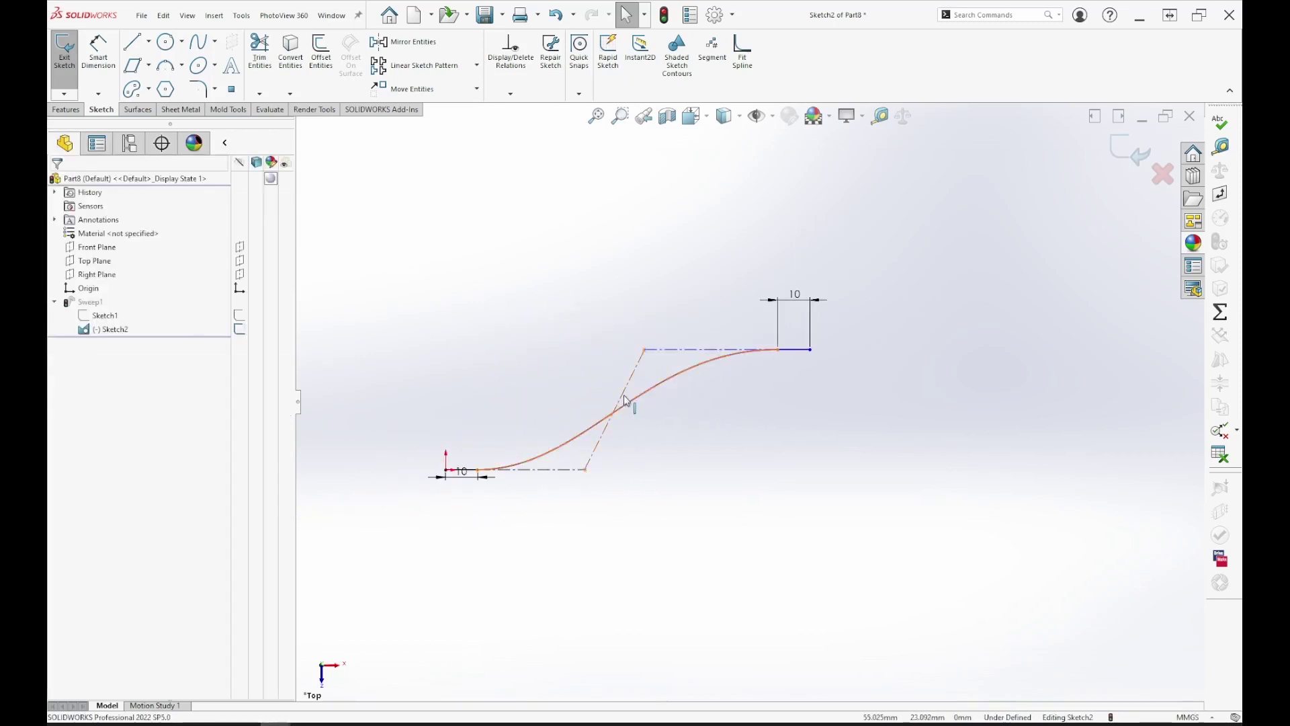
left_click(642, 352)
left_click_drag(638, 357, 551, 363)
left_click_drag(586, 470, 680, 470)
left_click(1133, 149)
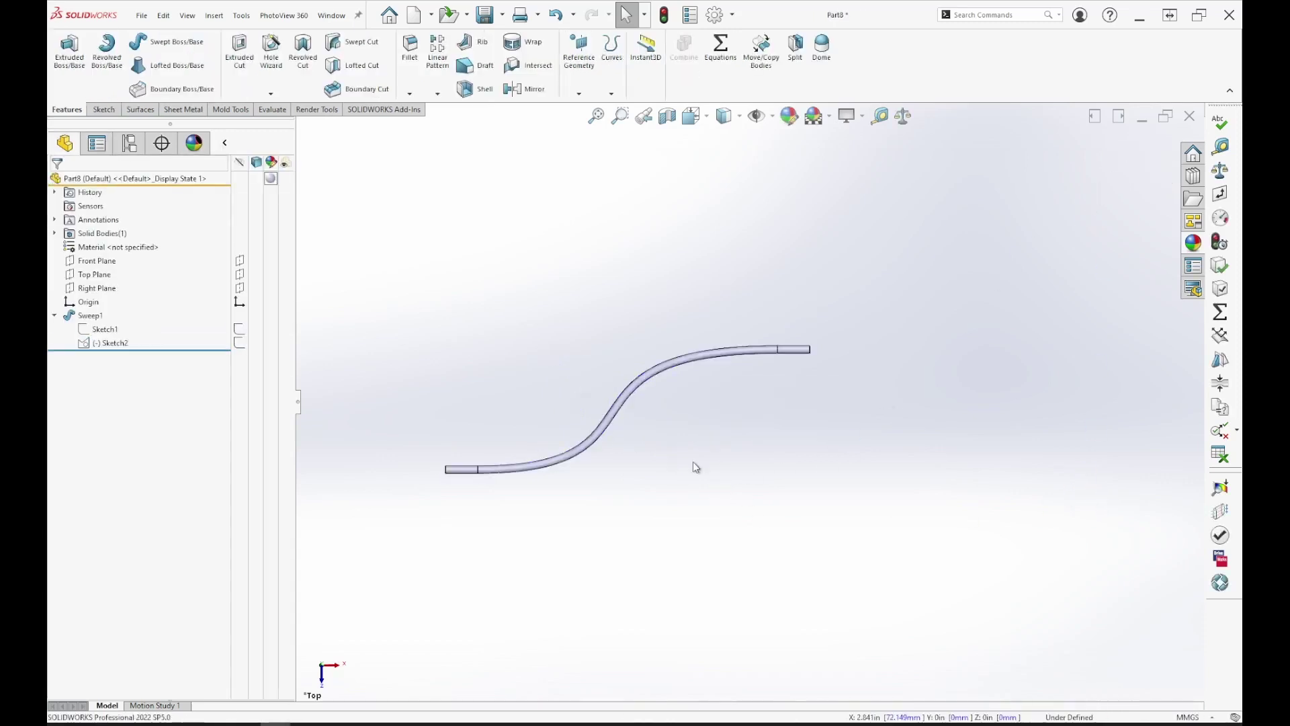
- Examine the reshaped swept wire in isometric view and from rotated side angles
key("z")
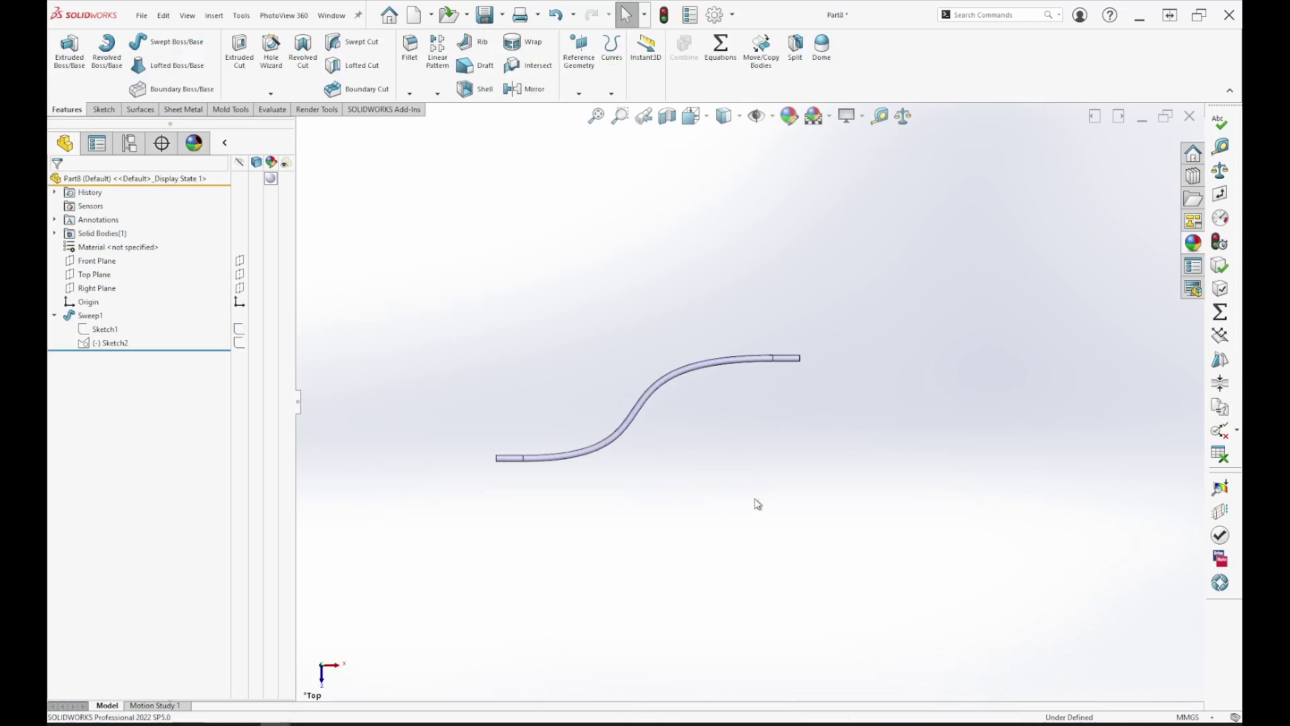
key("ctrl+7")
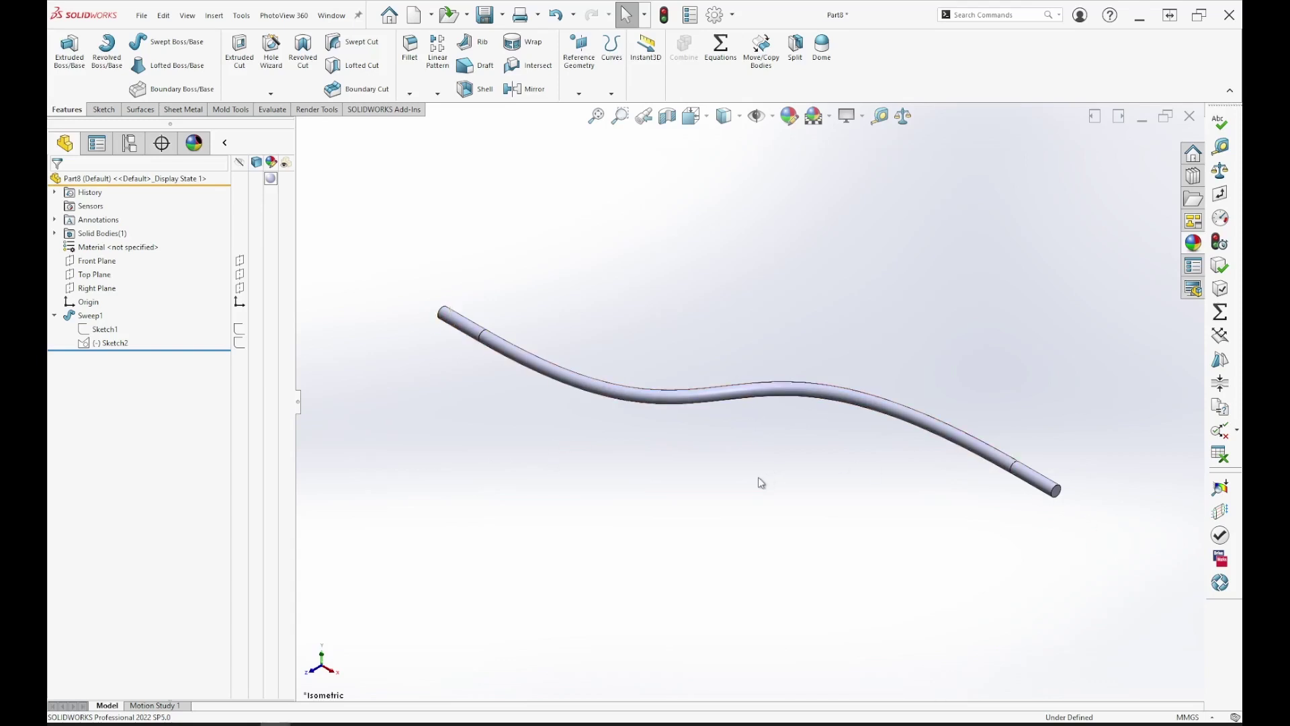
key("Left")
key("Left")
key("Left")
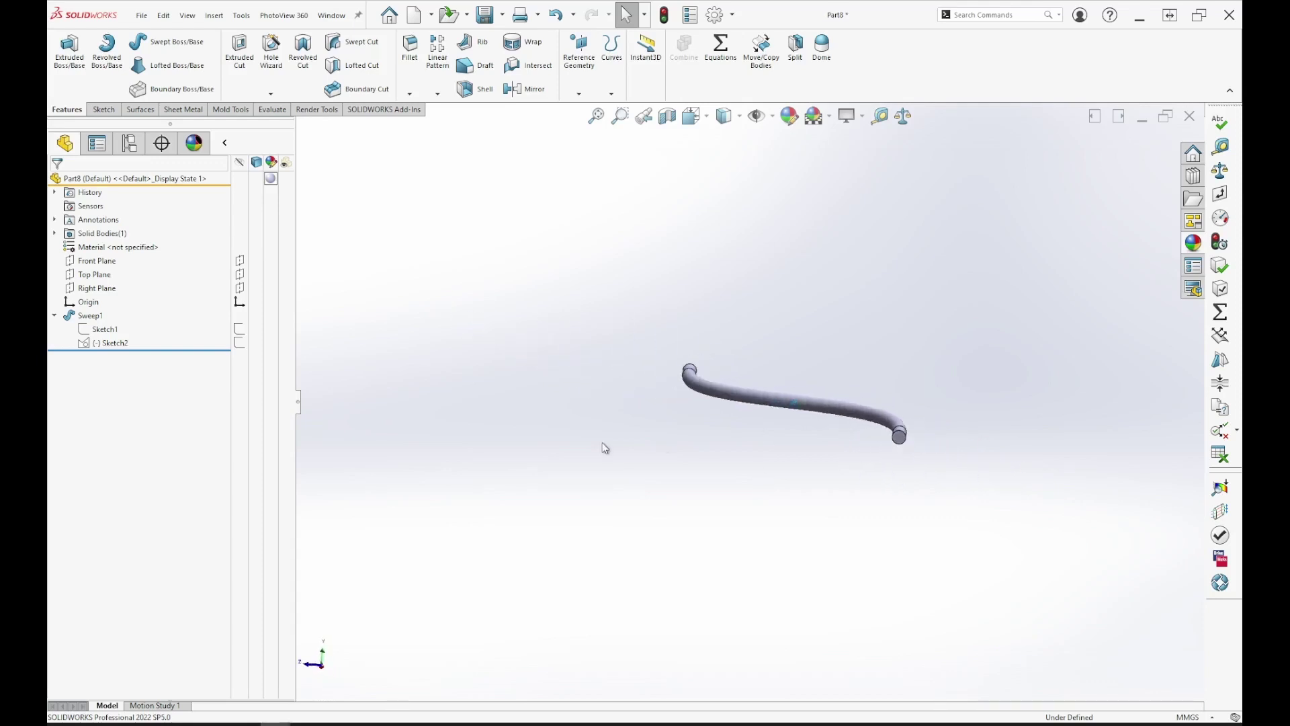
key("Left")
key("Left")
key("Left")
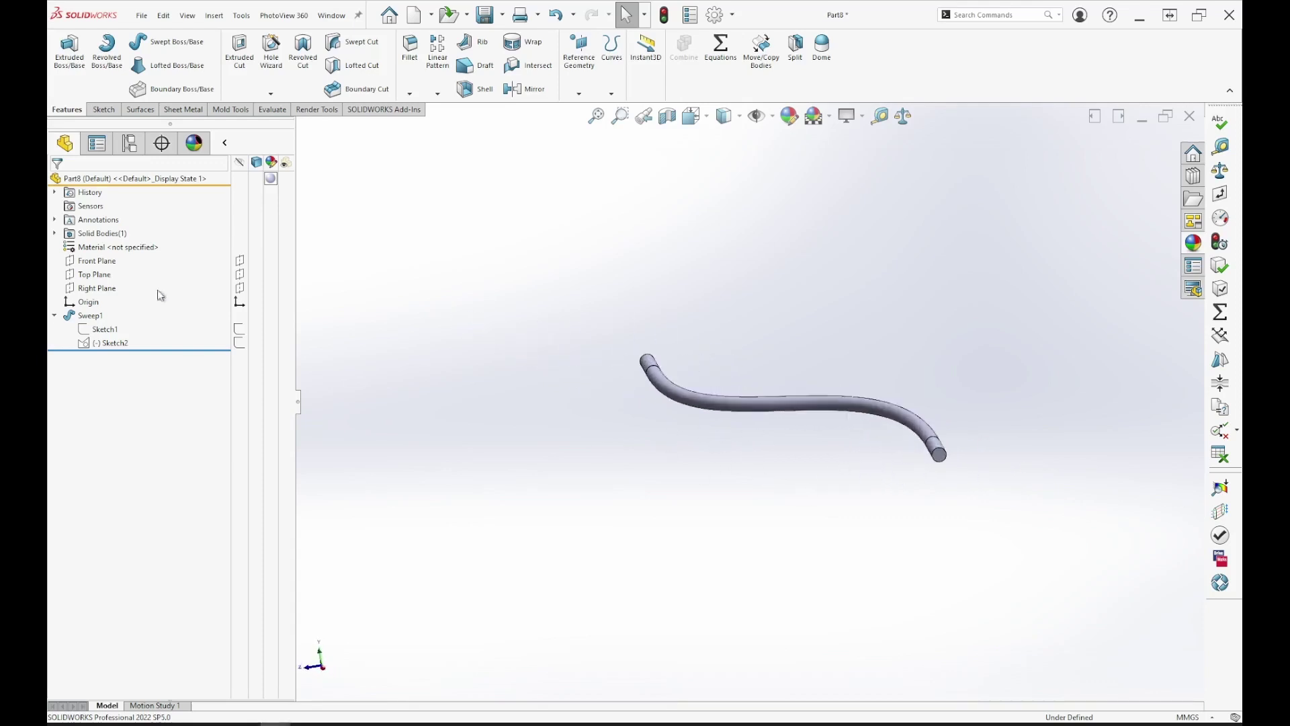
- Show the Top Plane, examine from several angles how the wire lies relative to it, and hide the plane again
left_click(240, 275)
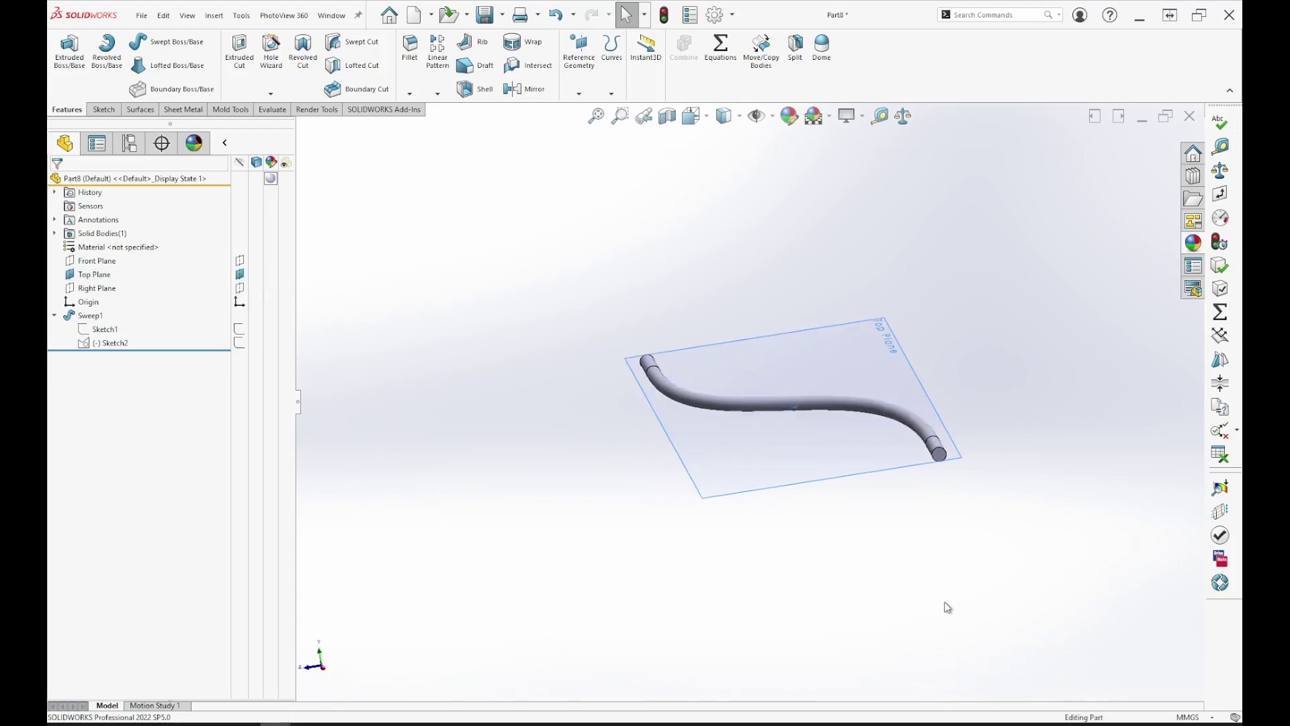
key("Down")
key("Down")
key("Down")
key("Up")
key("Up")
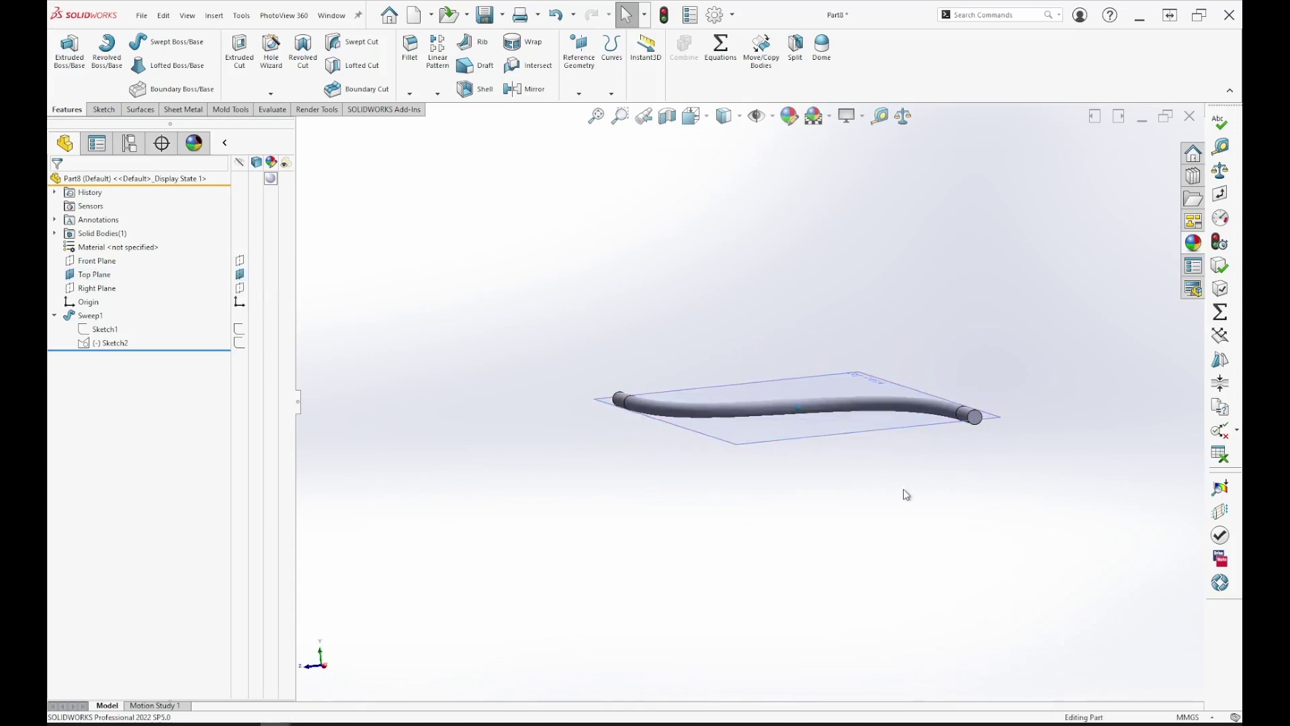
key("Left")
key("Up")
key("Up")
key("Up")
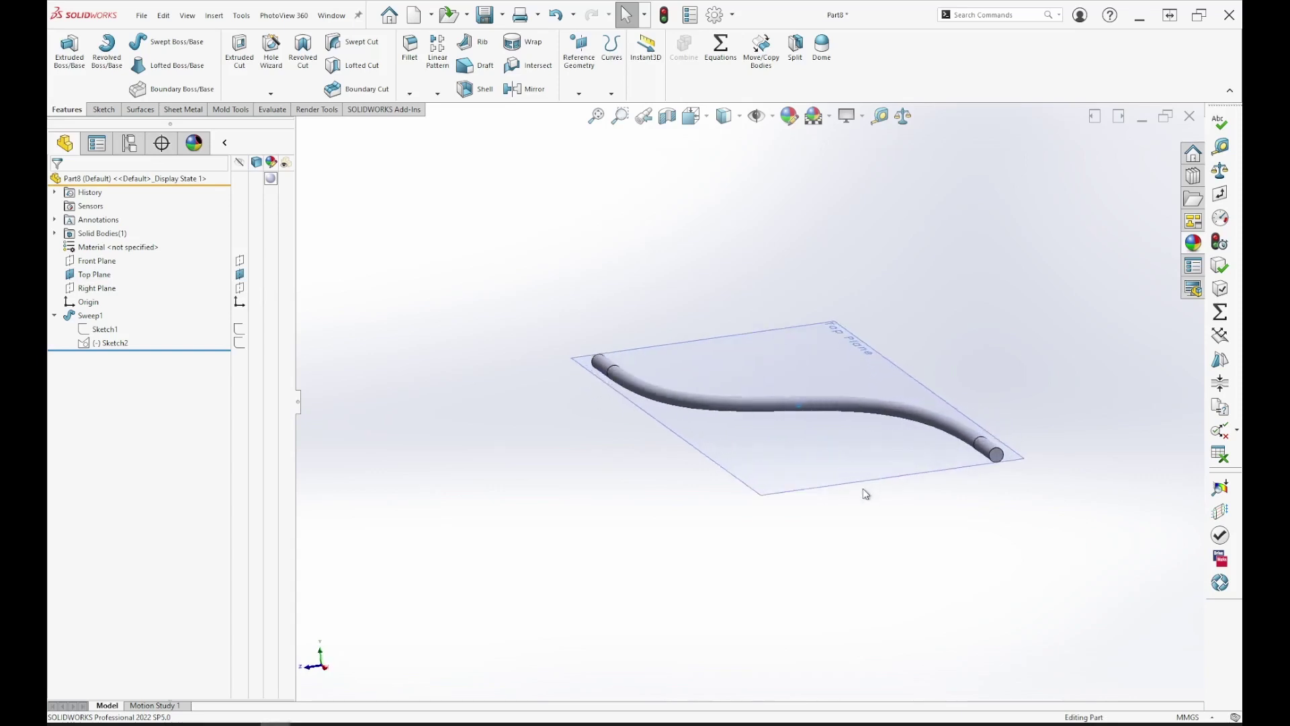
key("Down")
key("Down")
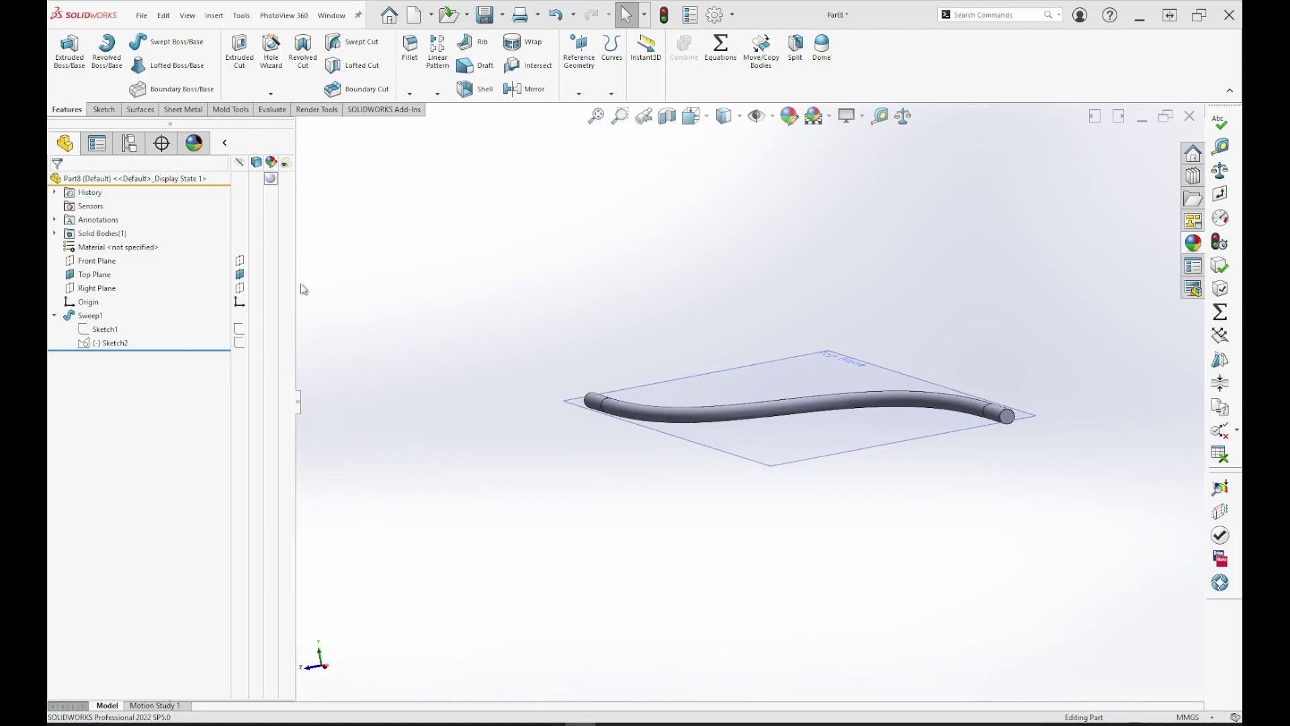
left_click(240, 274)
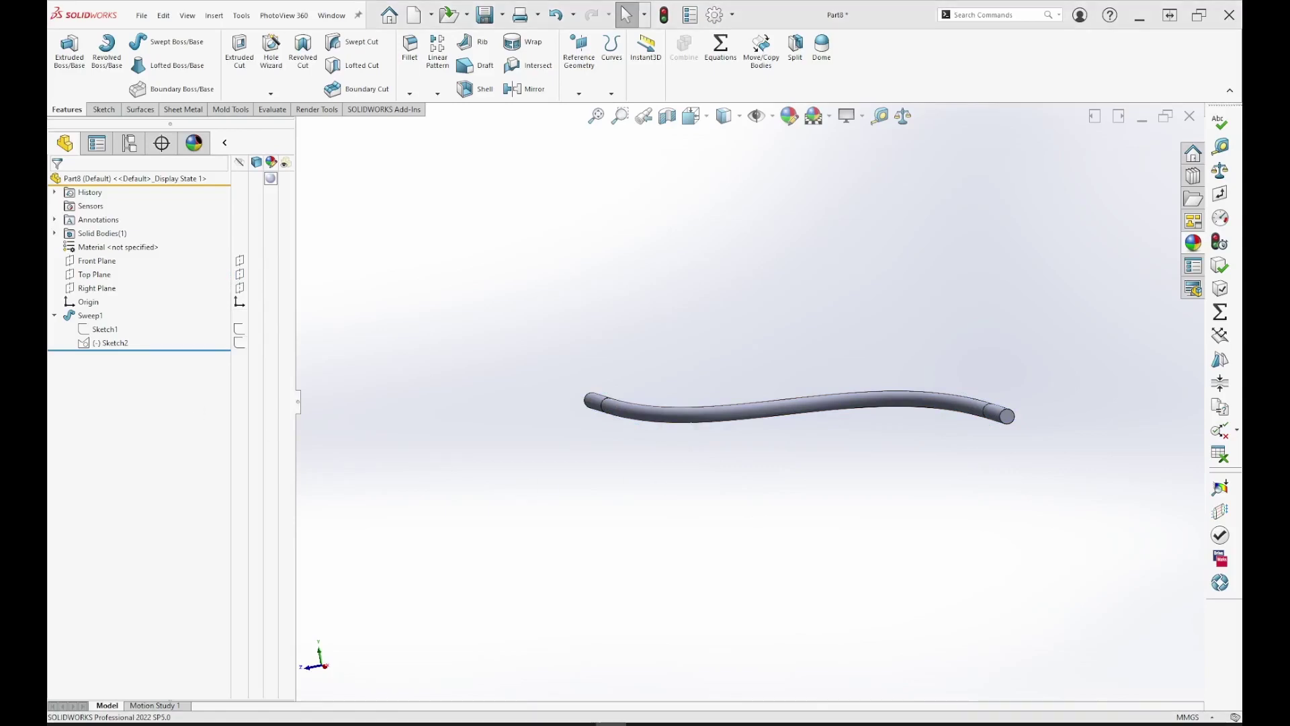
- Switch to Snip & Sketch to view the cable cross-section with jacket, insulation and conductor, and move it off the model
key("alt+Tab")
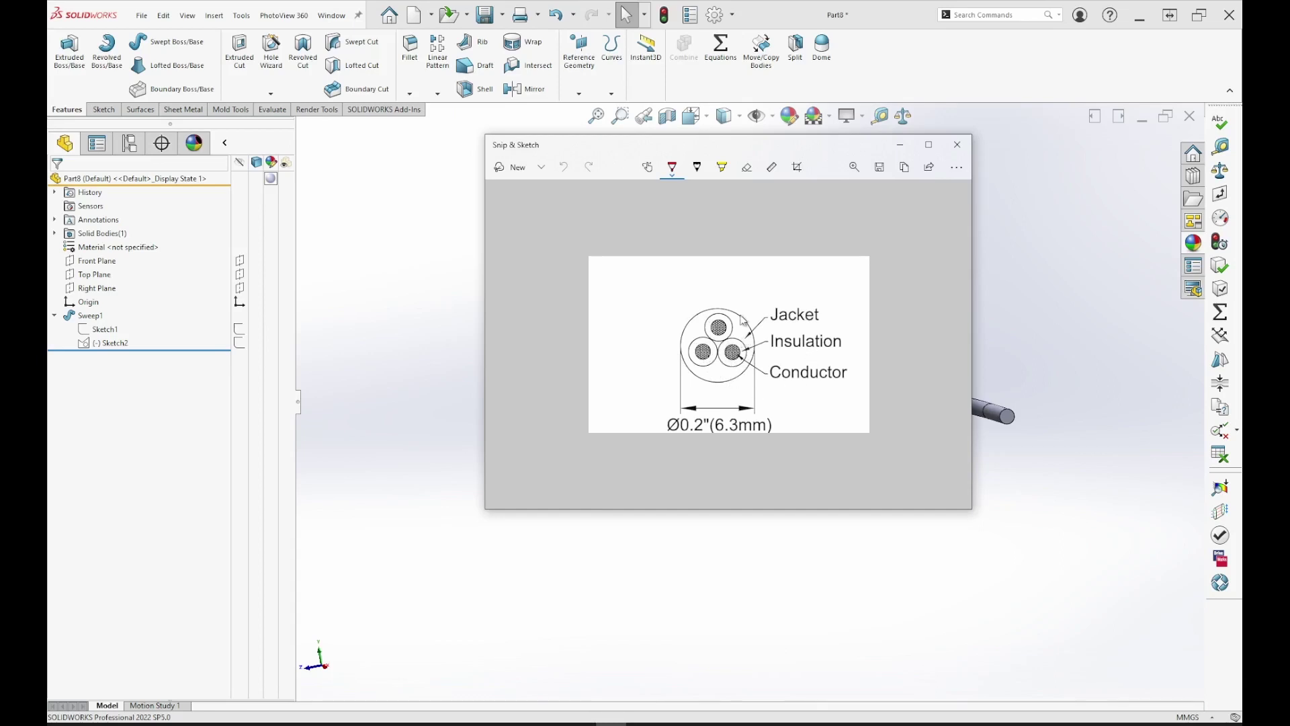
mouse_move(791, 152)
left_mouse_down()
mouse_move(426, 188)
mouse_move(225, 260)
mouse_move(309, 216)
left_mouse_up()
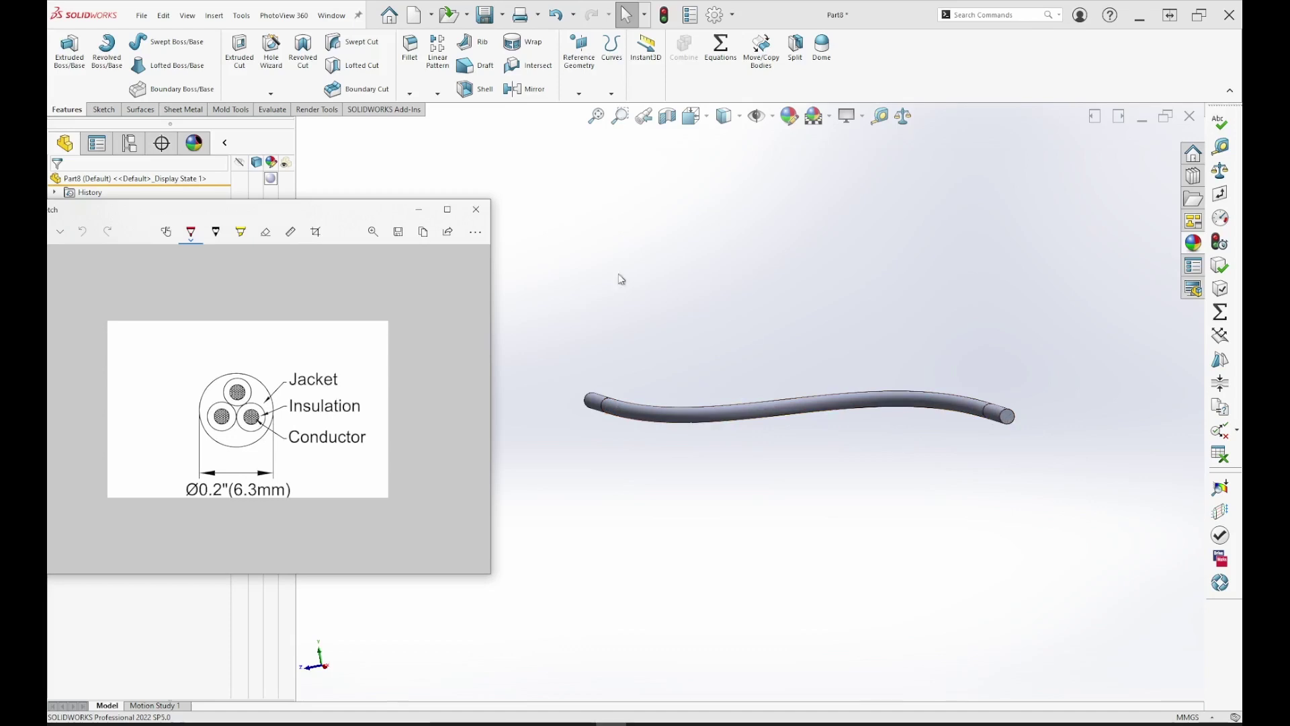
left_click_drag(361, 213, 0, 229)
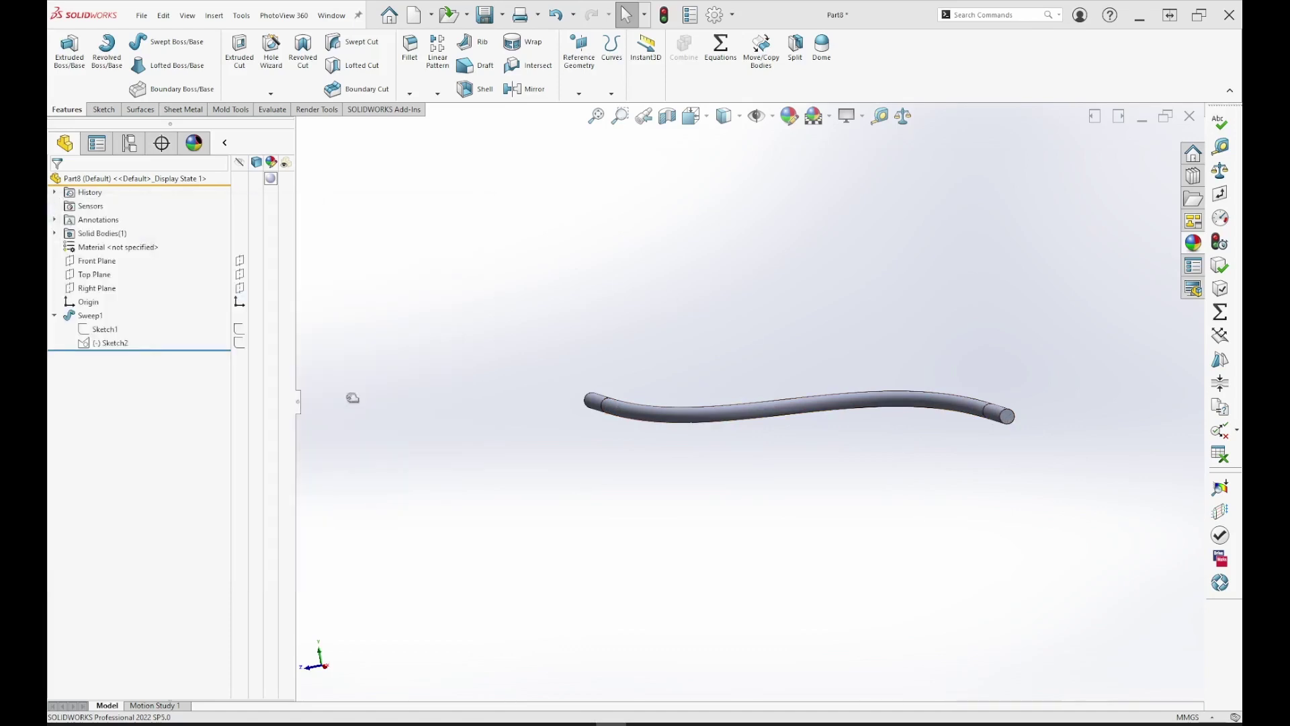
scroll(971, 377, "down", 5)
scroll(608, 528, "up", 5)
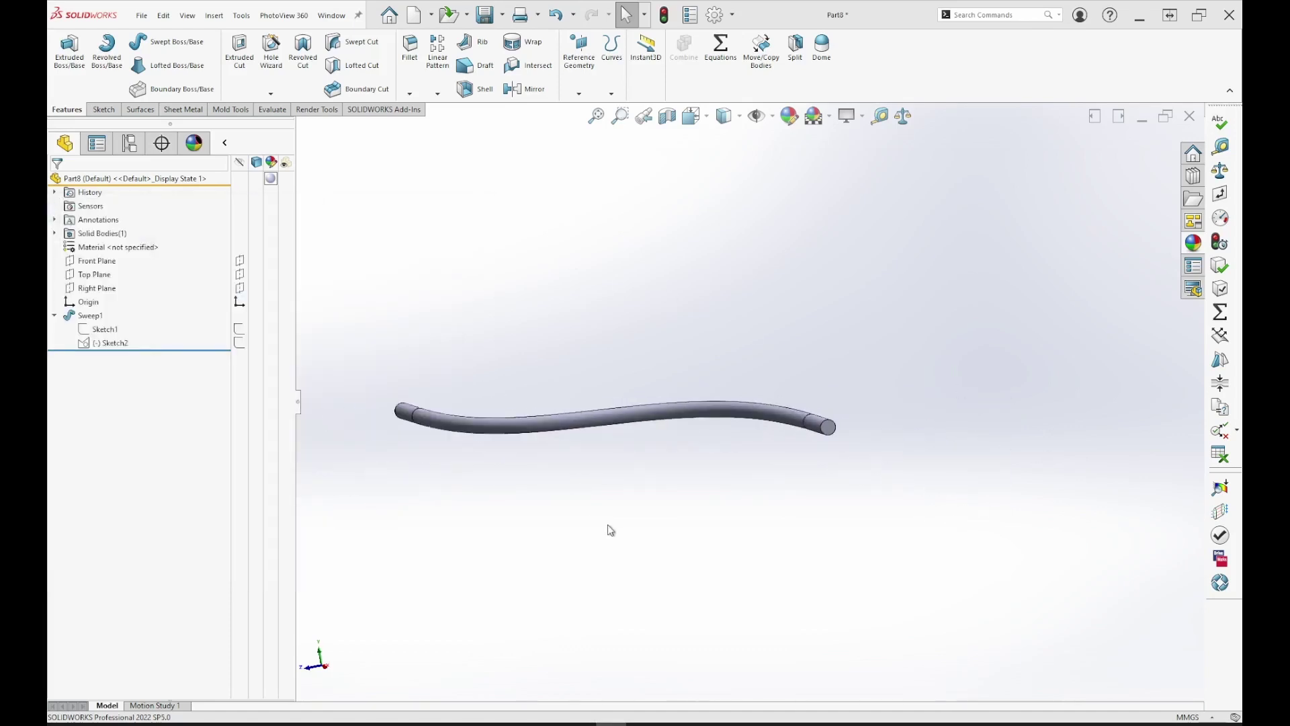
scroll(388, 444, "down", 3)
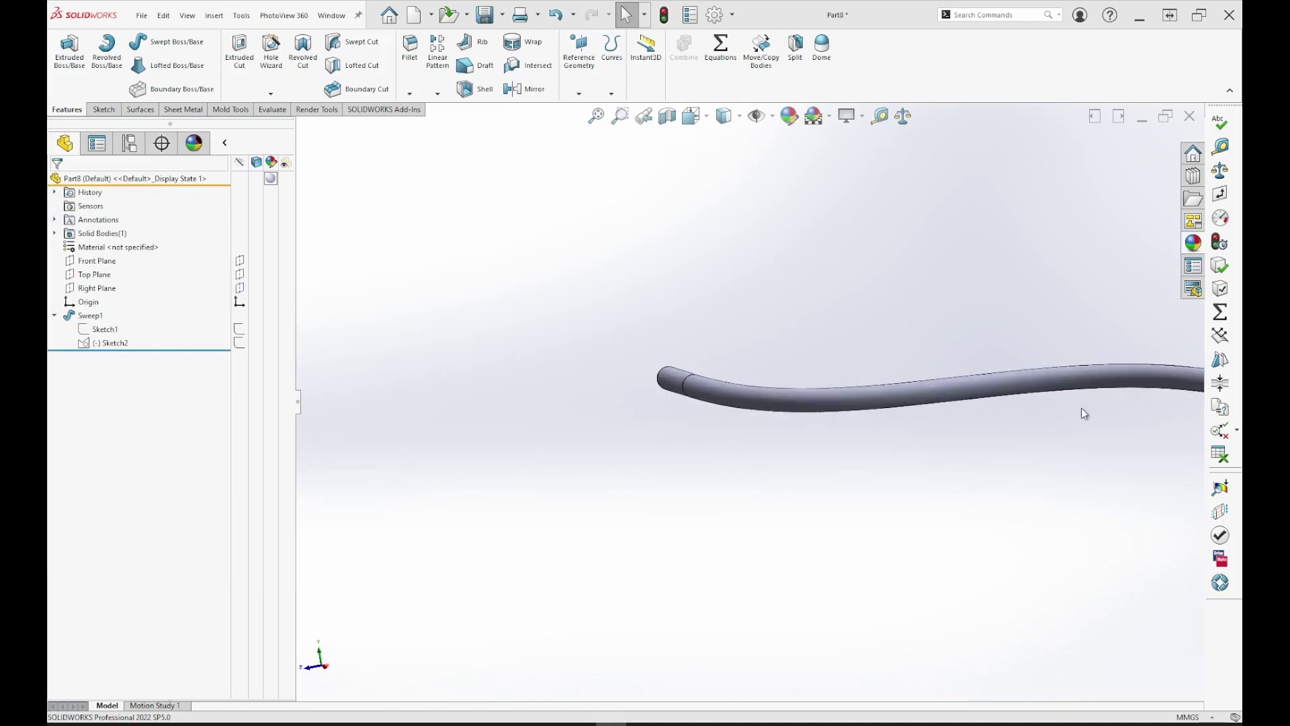
scroll(893, 404, "up", 3)
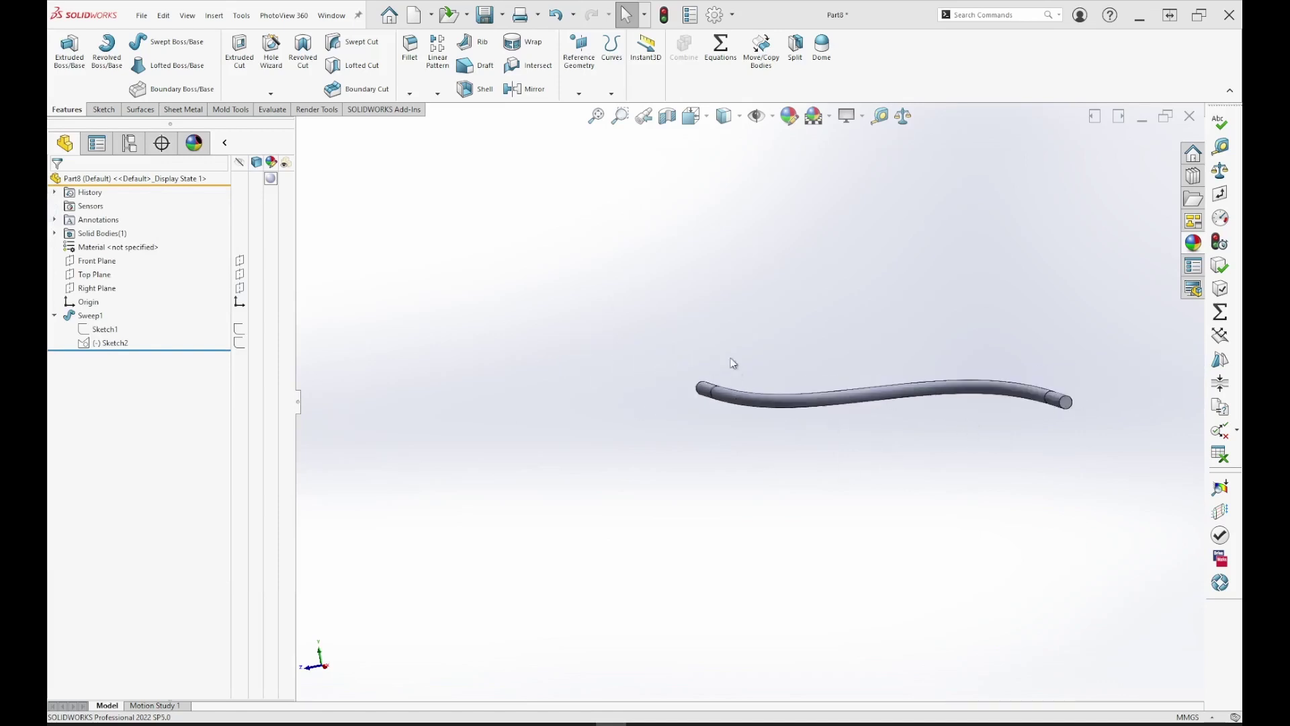
left_click_drag(660, 307, 1133, 464)
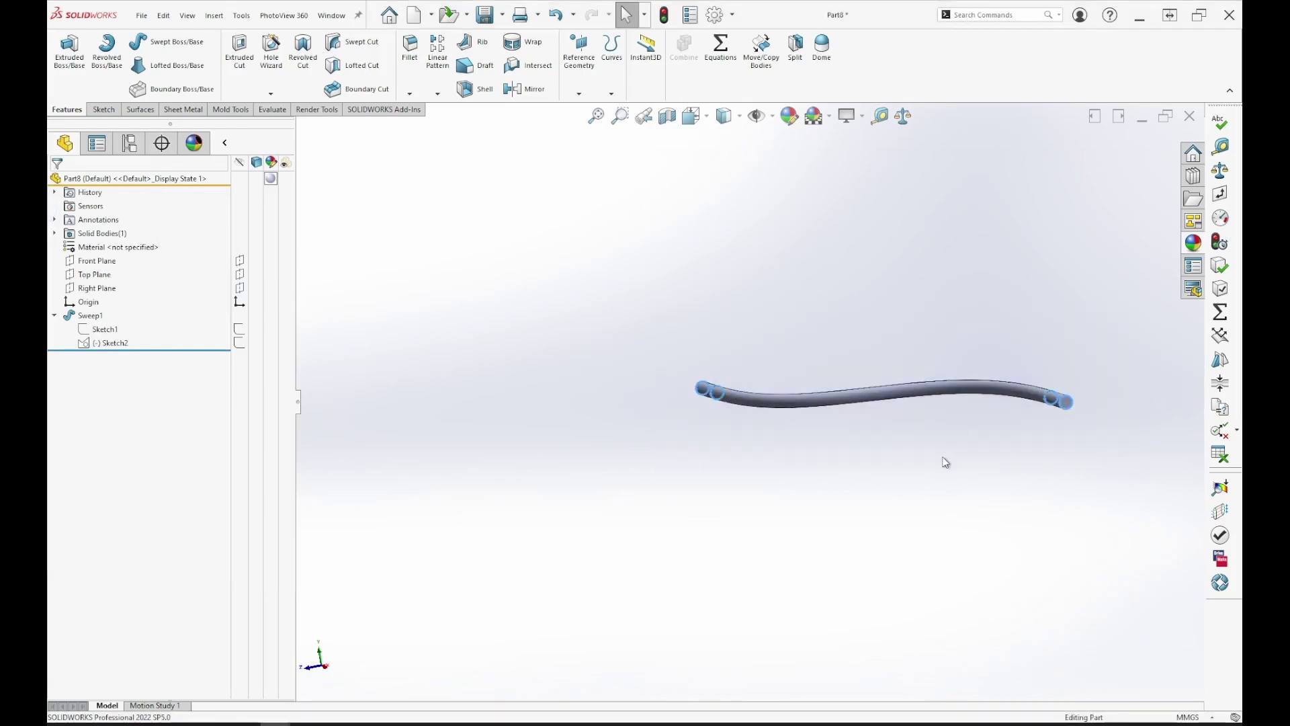
left_click(756, 409)
scroll(746, 404, "down", 3)
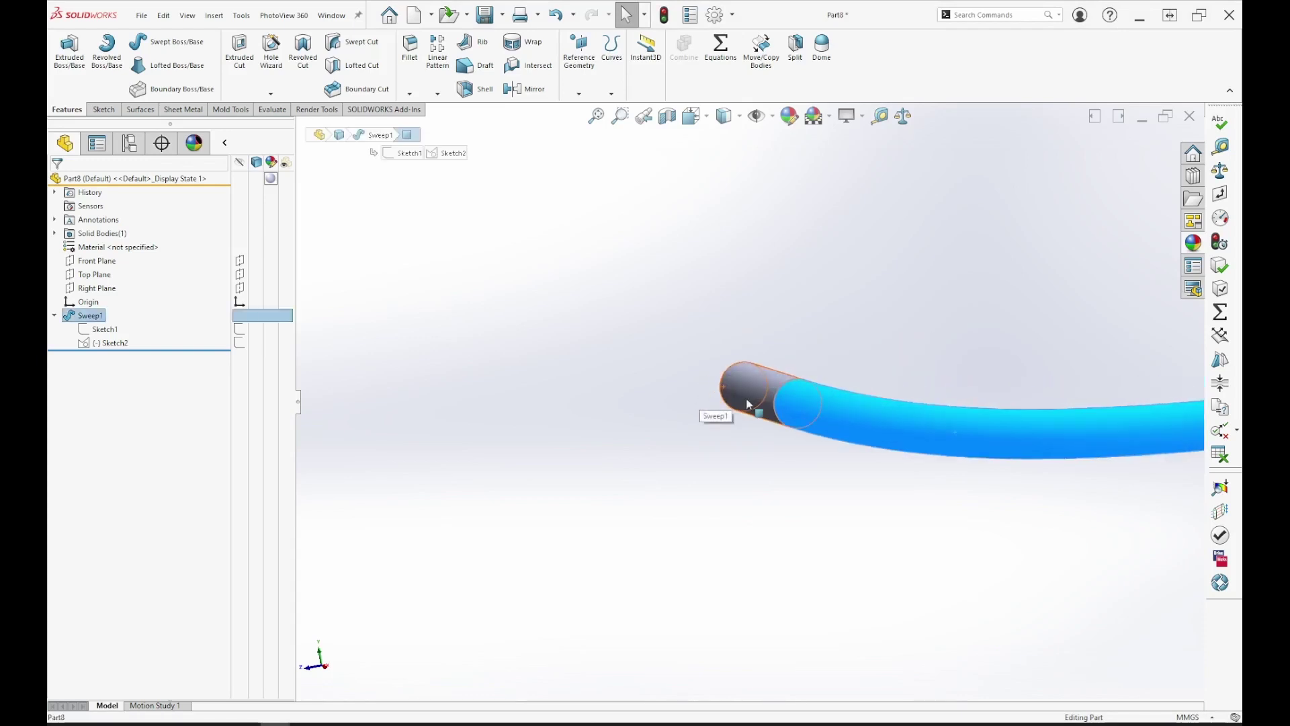
scroll(1057, 461, "up", 4)
scroll(922, 411, "down", 3)
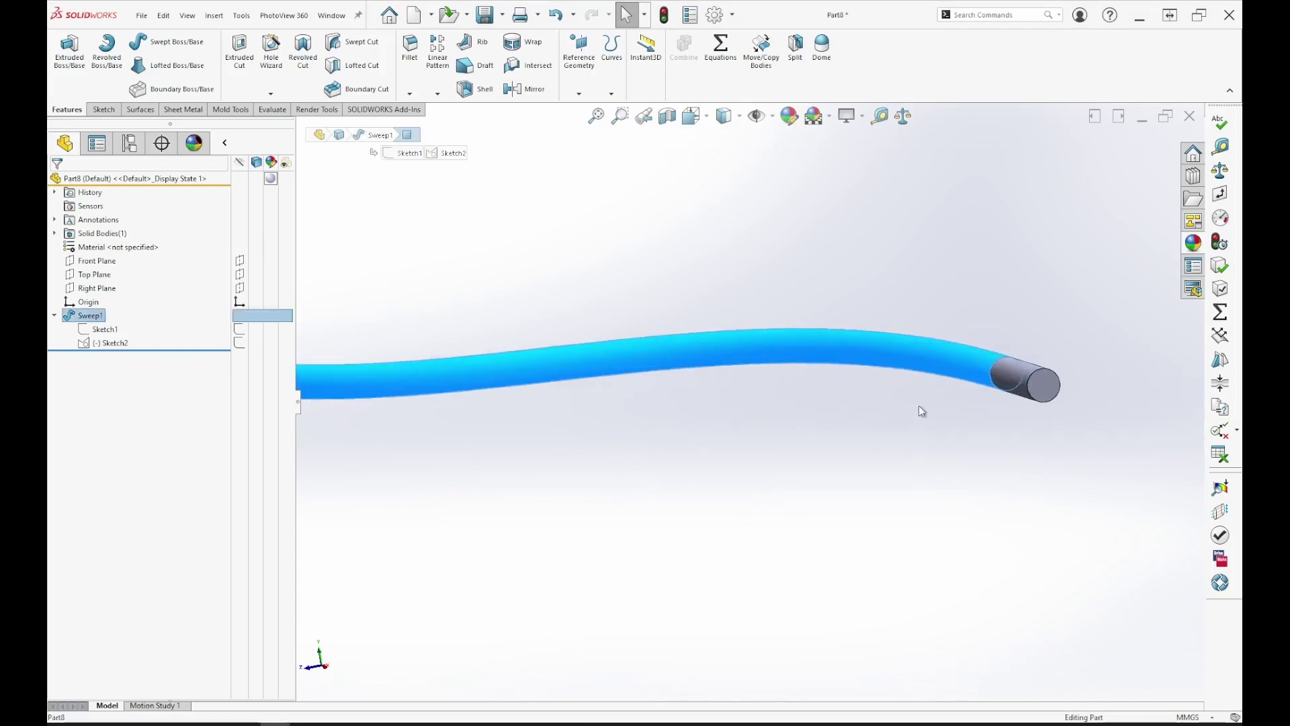
scroll(800, 443, "up", 3)
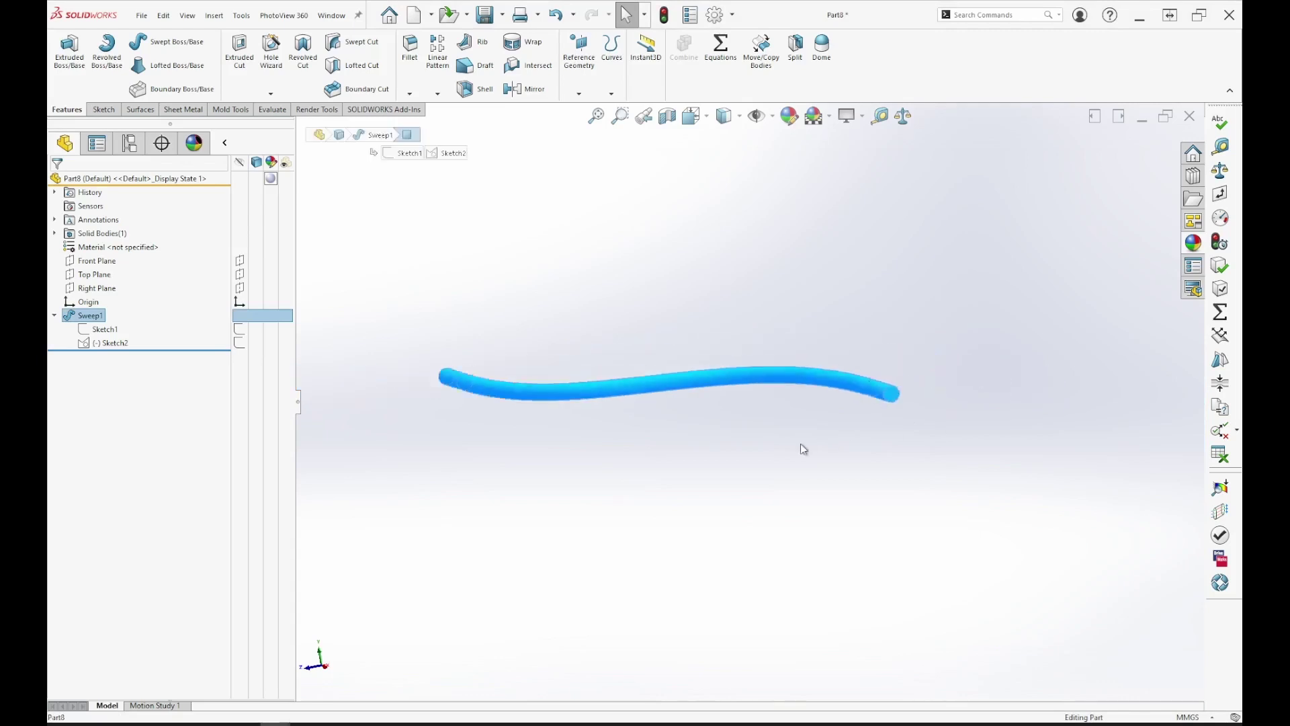
mouse_move(486, 406)
middle_mouse_down()
mouse_move(576, 409)
mouse_move(550, 550)
mouse_move(651, 634)
middle_mouse_up()
scroll(707, 368, "down", 5)
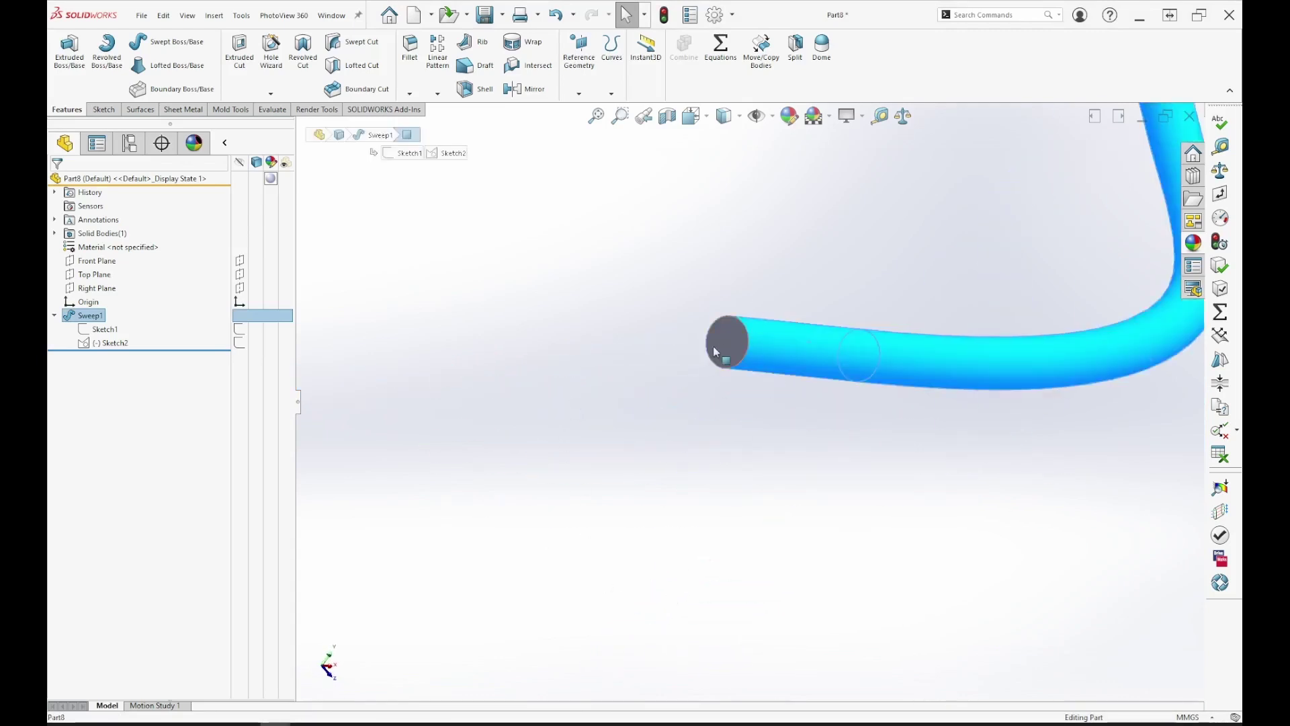
left_click(722, 352)
right_click(737, 354)
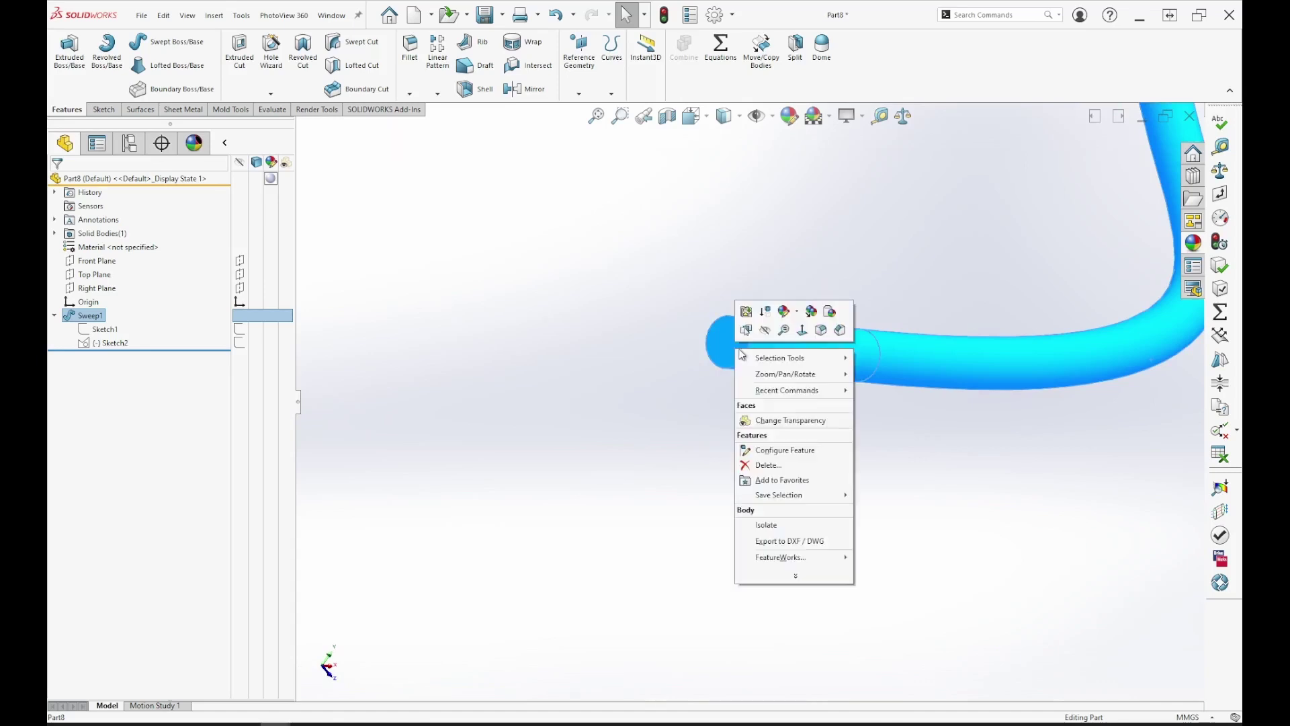
left_click(799, 318)
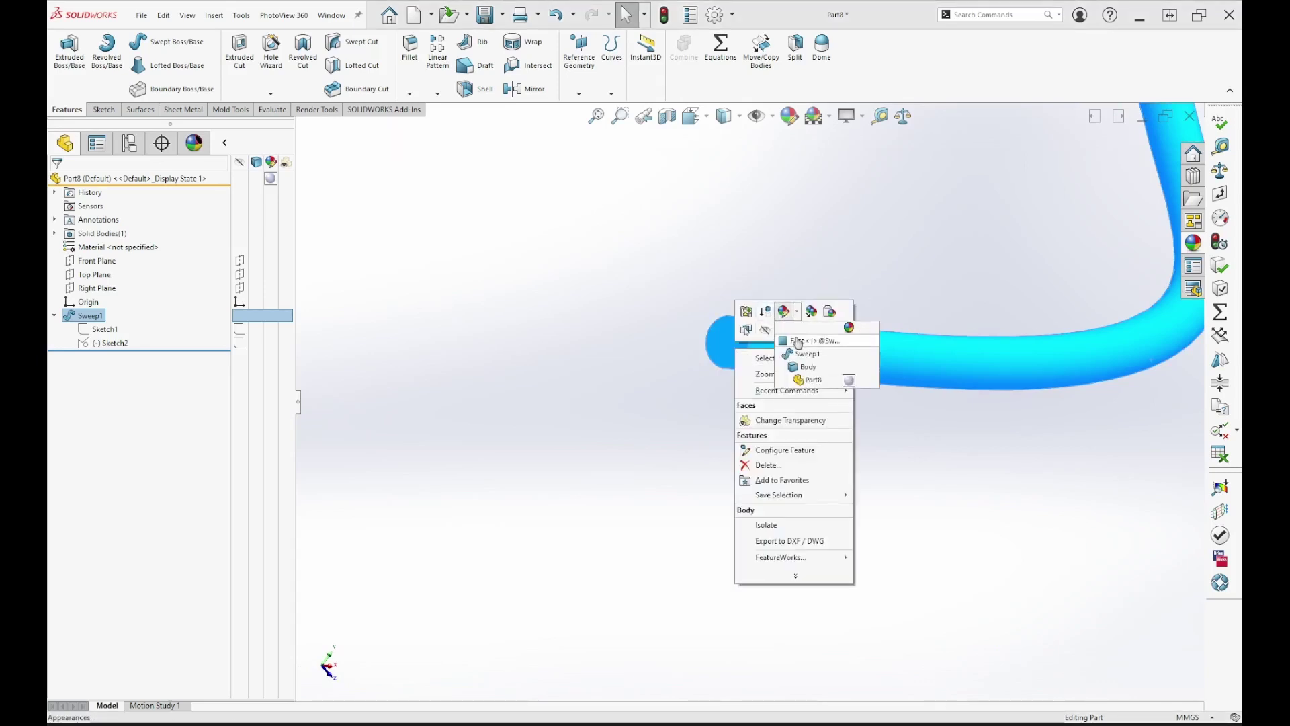
left_click(799, 342)
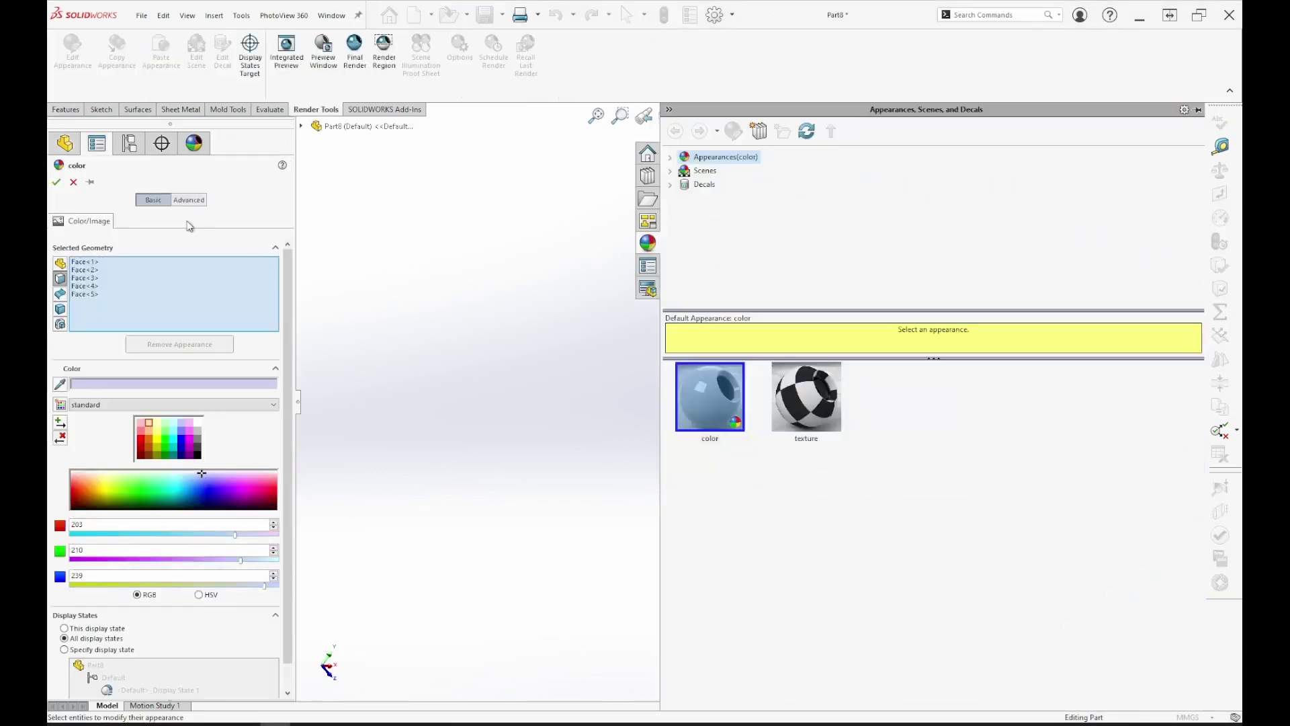
left_click(74, 182)
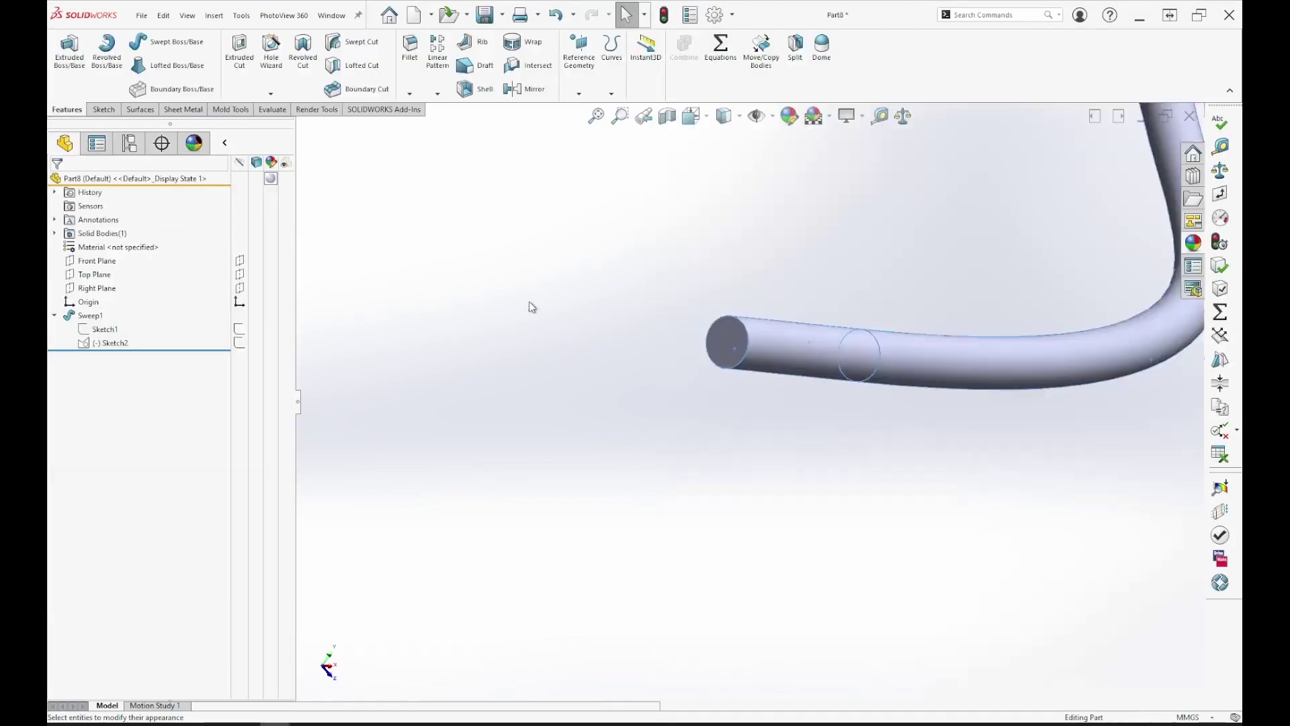
- Apply a white colour (RGB 255, 255, 255) to the sweep feature of the wire
left_click(91, 316)
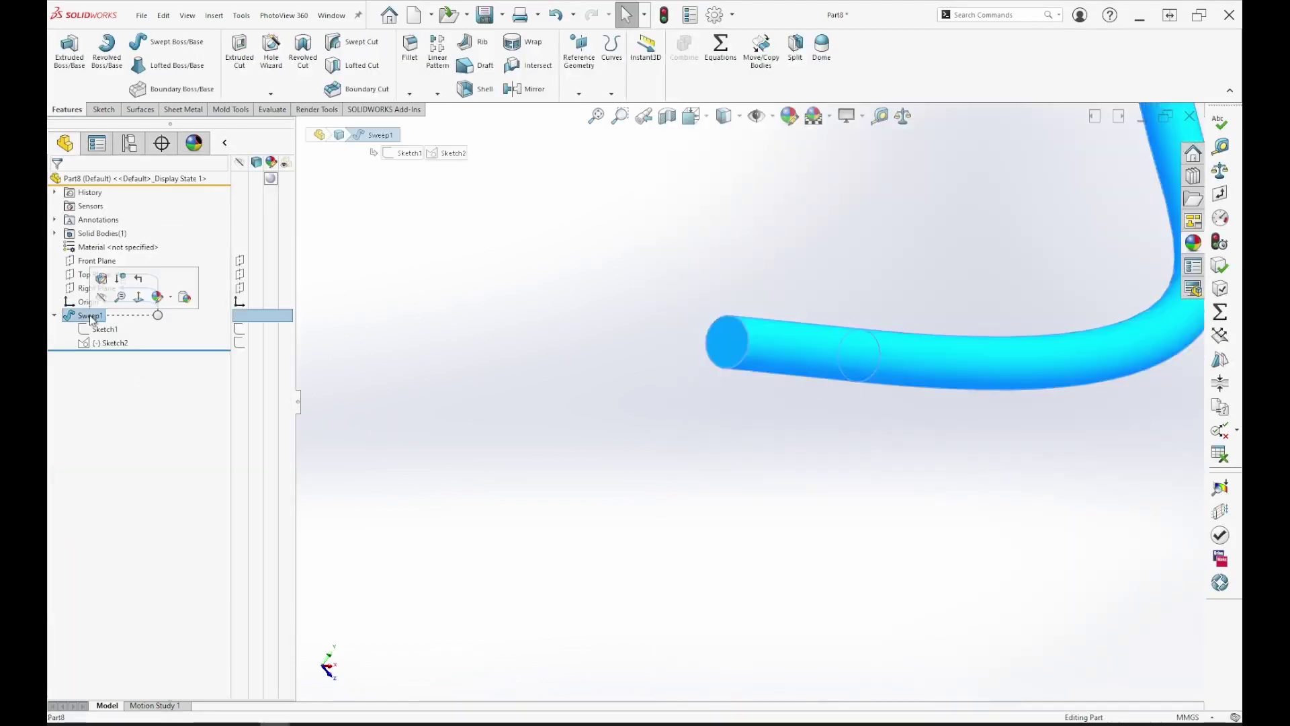
left_click(162, 297)
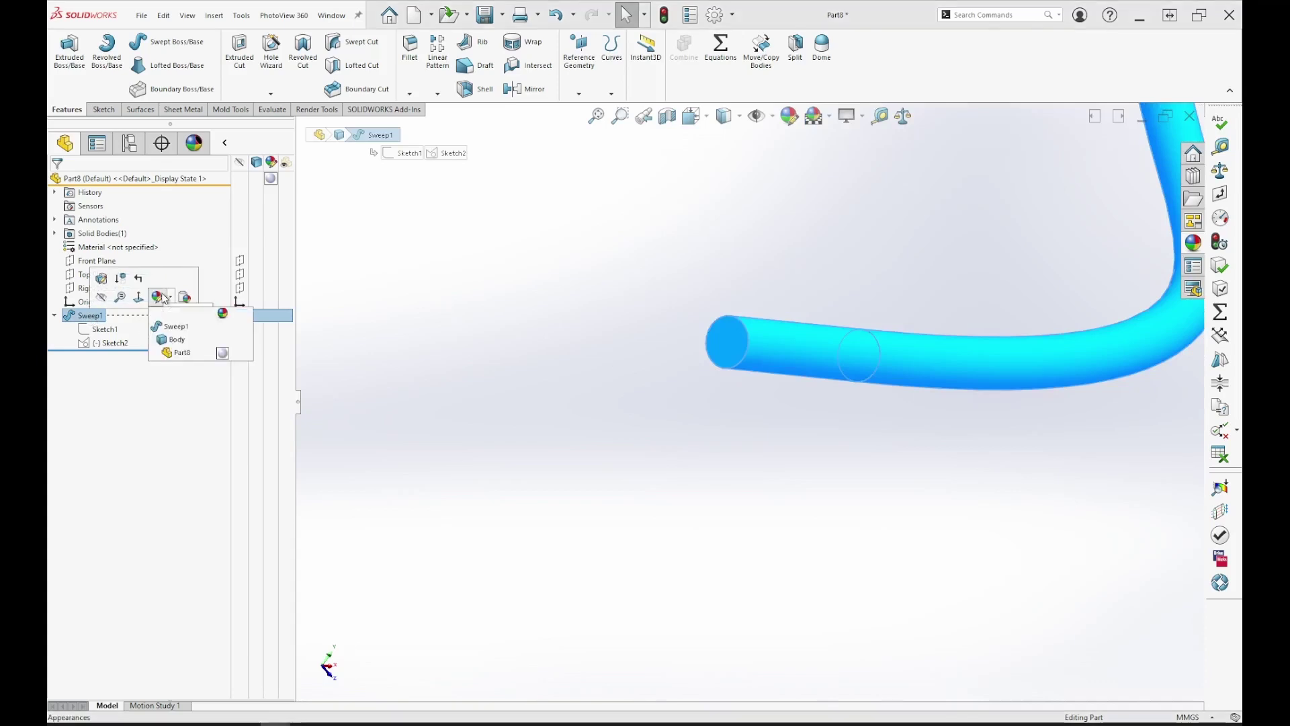
left_click(180, 327)
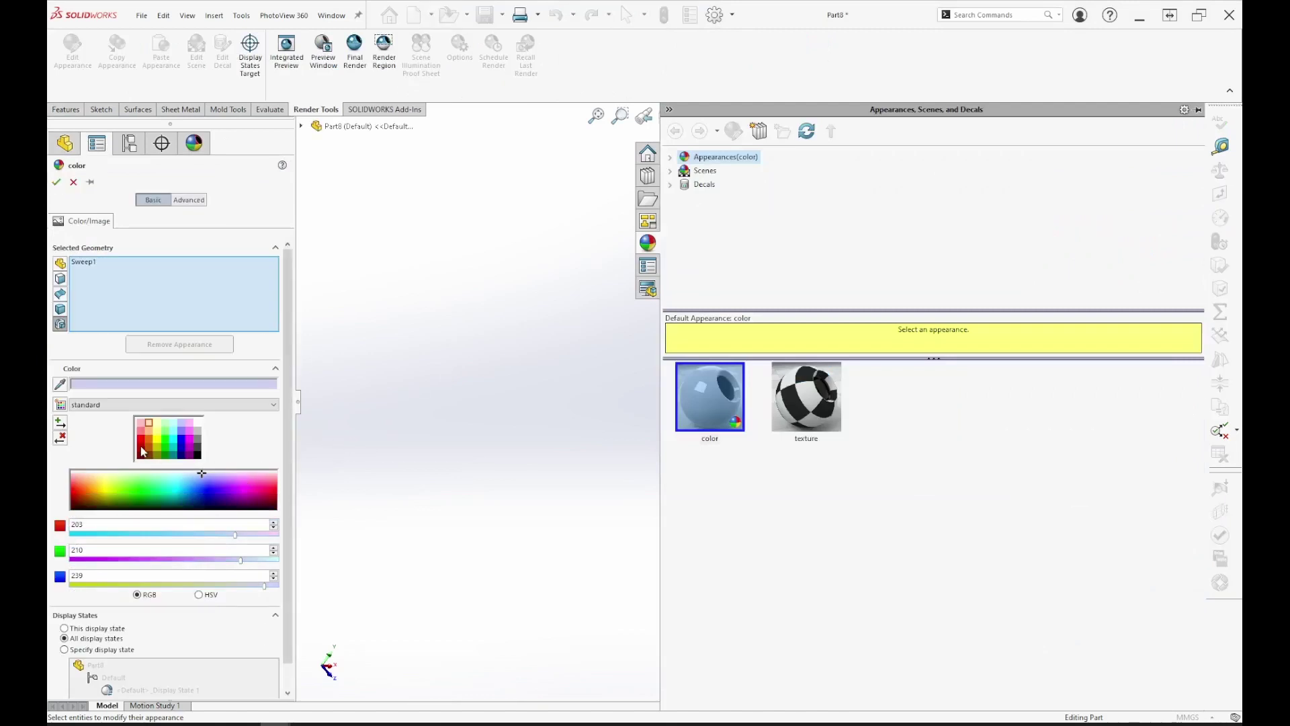
left_click(197, 422)
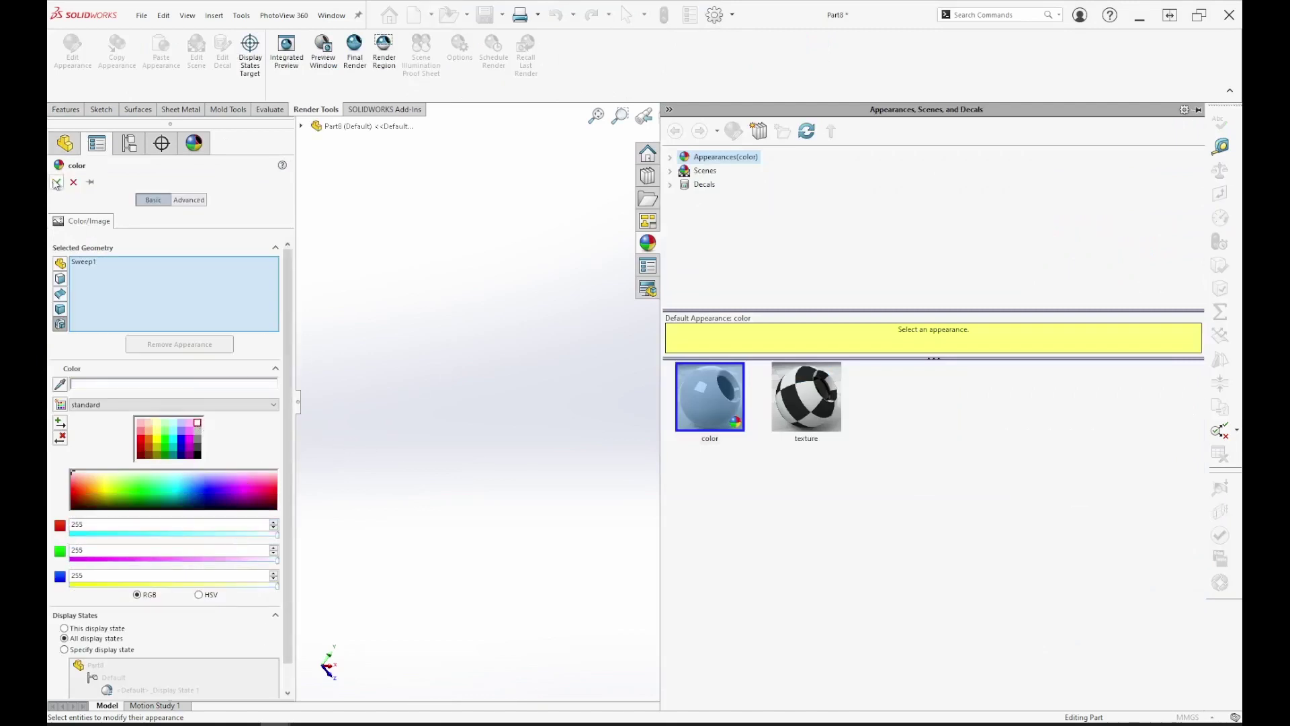
key("Return")
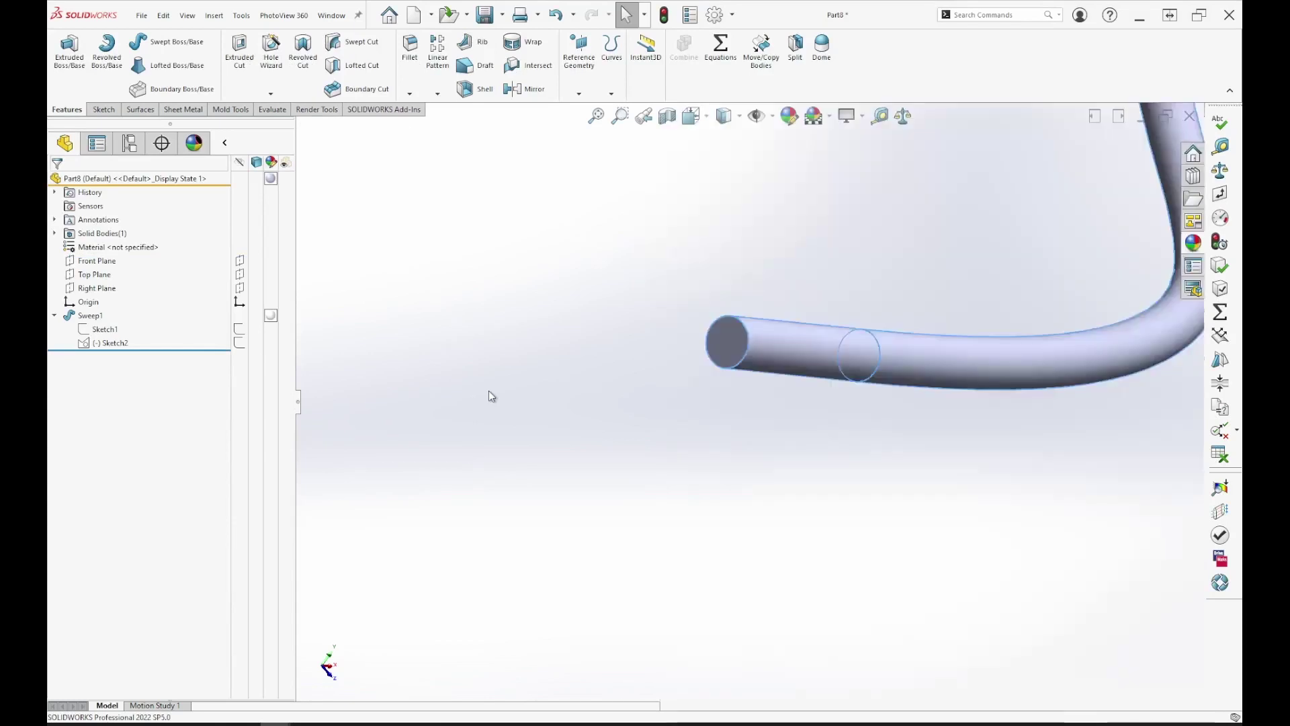
- Examine the whole wire from a rotated angle, switch to Snip & Sketch to review the cable cross-section, and move that window off the model
scroll(994, 524, "up", 8)
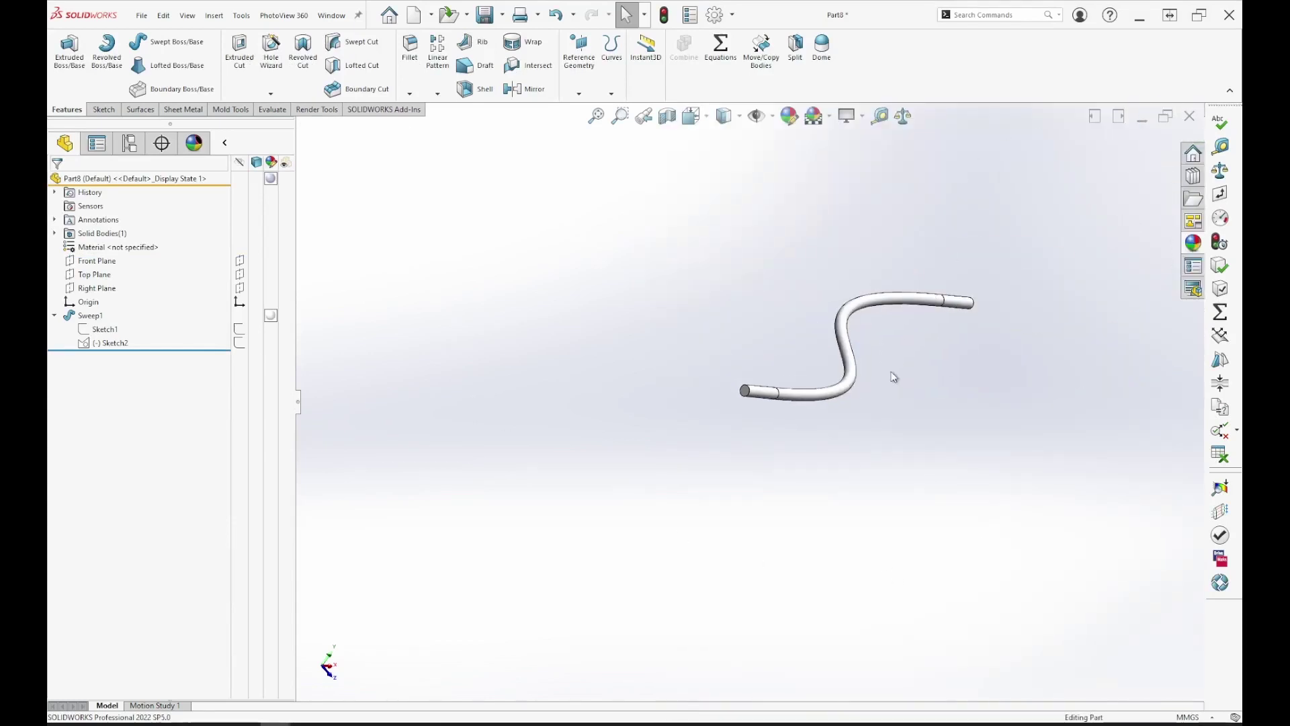
scroll(951, 358, "down", 2)
mouse_move(951, 358)
middle_mouse_down()
mouse_move(890, 522)
mouse_move(867, 516)
mouse_move(1019, 498)
mouse_move(705, 437)
middle_mouse_up()
scroll(863, 507, "down", 3)
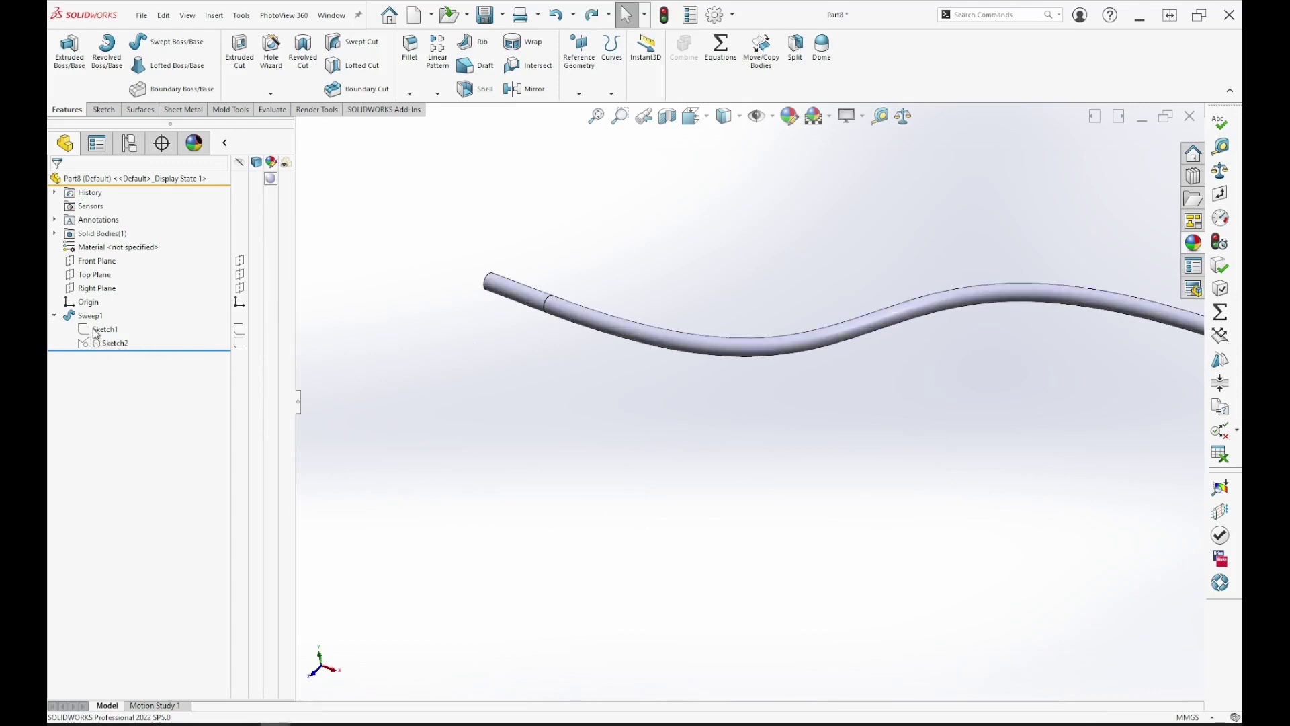
mouse_move(81, 320)
key("f")
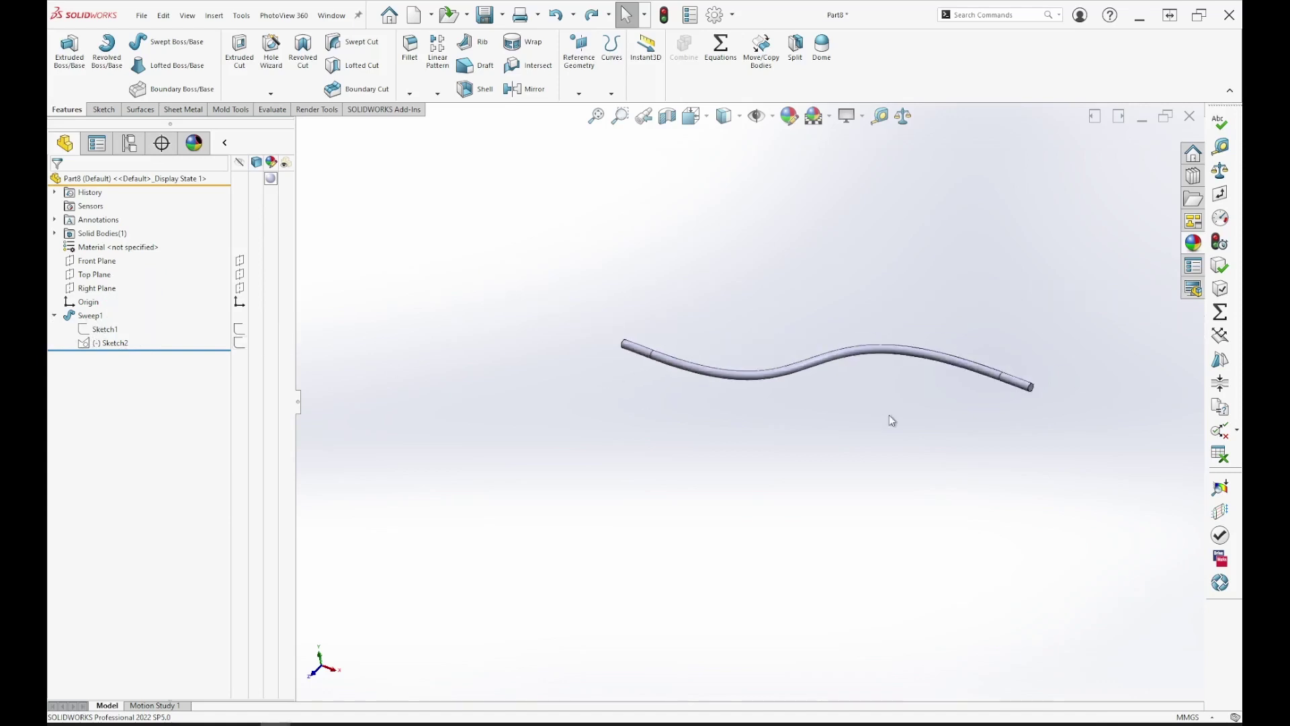
key("alt+Tab")
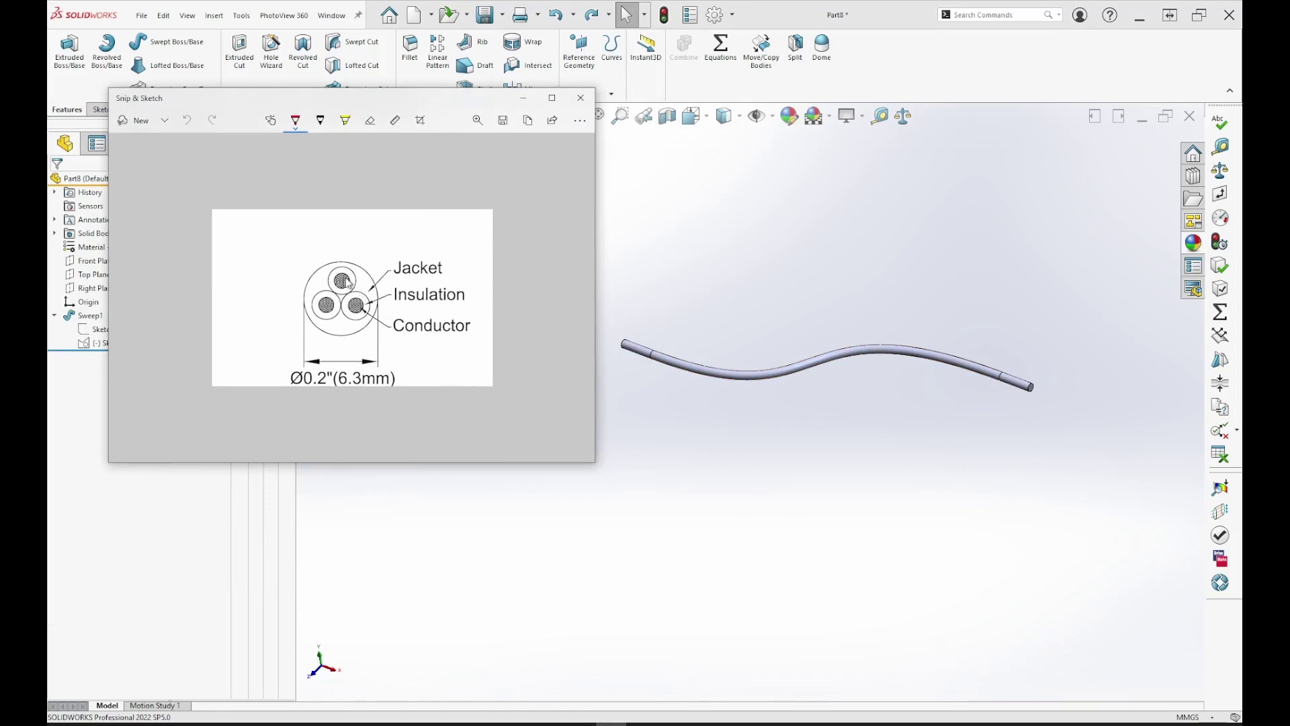
mouse_move(463, 100)
left_mouse_down()
mouse_move(238, 222)
mouse_move(7, 267)
left_mouse_up()
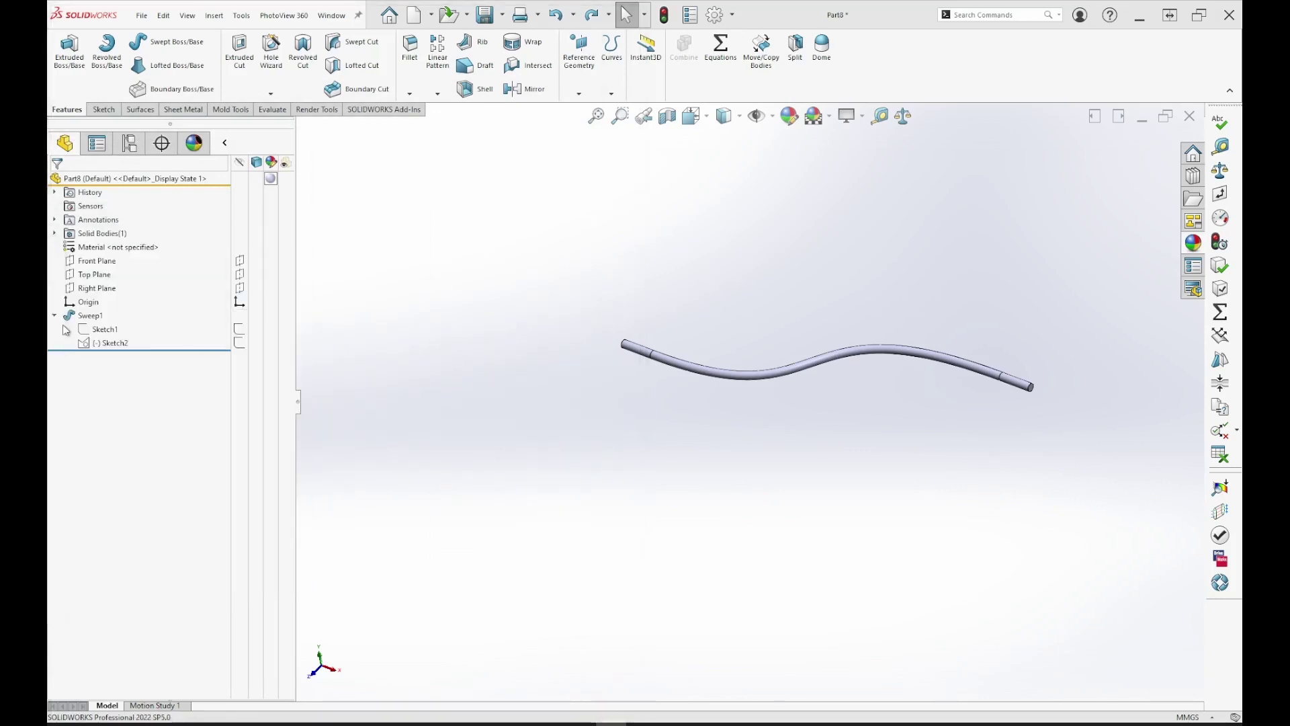
- Edit the sweep's profile sketch, adding circles about 1.2 mm in radius beside and 1.35 mm above the existing one, and move its diameter dimension clear
left_click(101, 330)
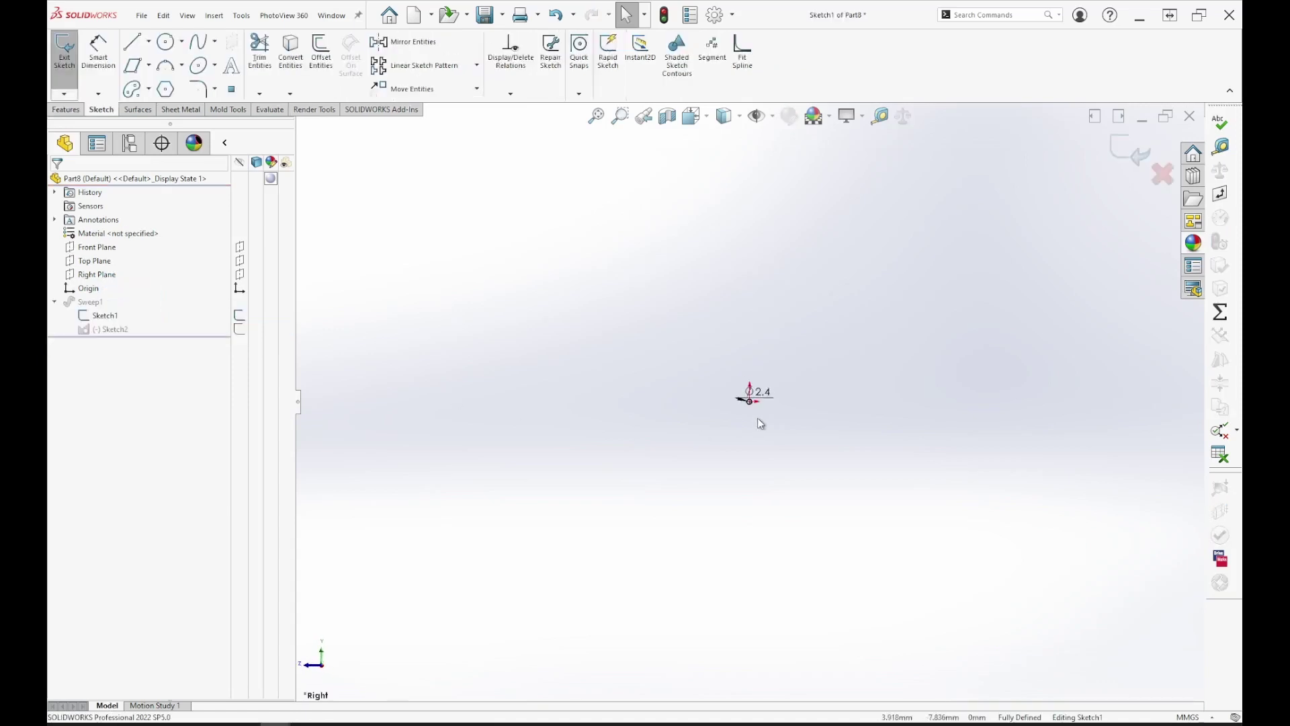
scroll(733, 379, "down", 5)
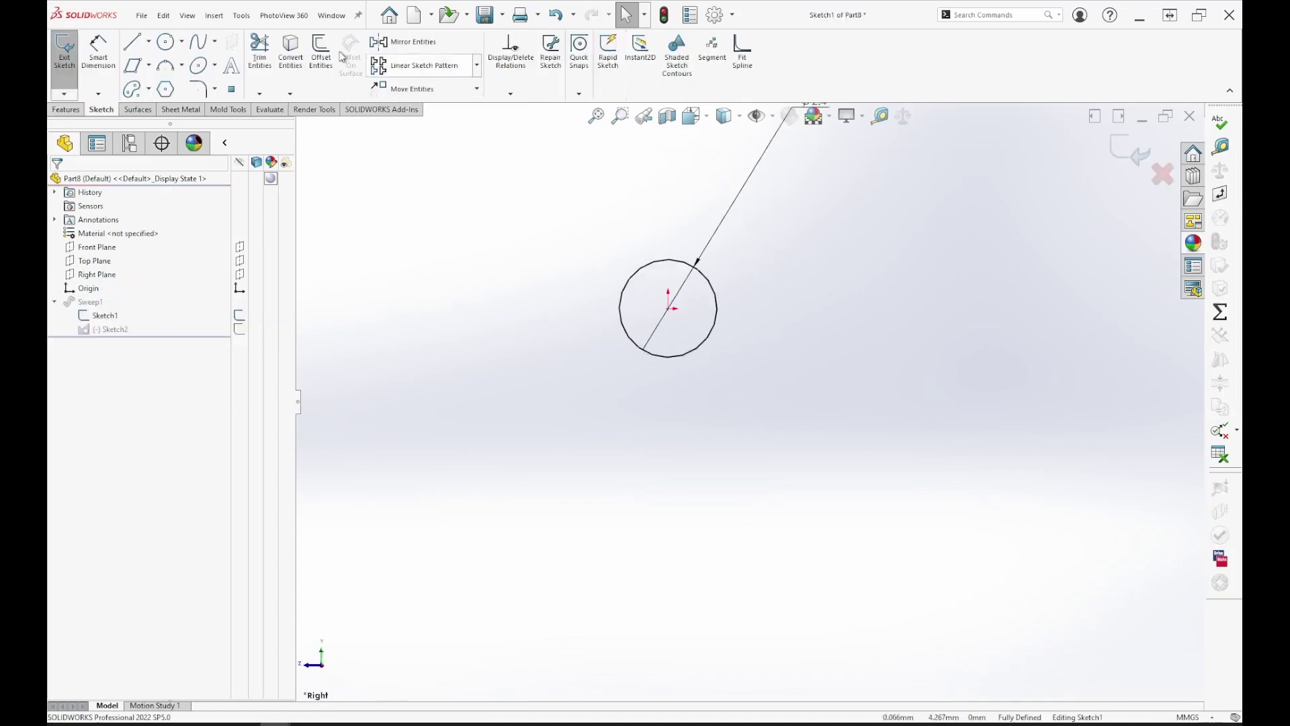
left_click(166, 42)
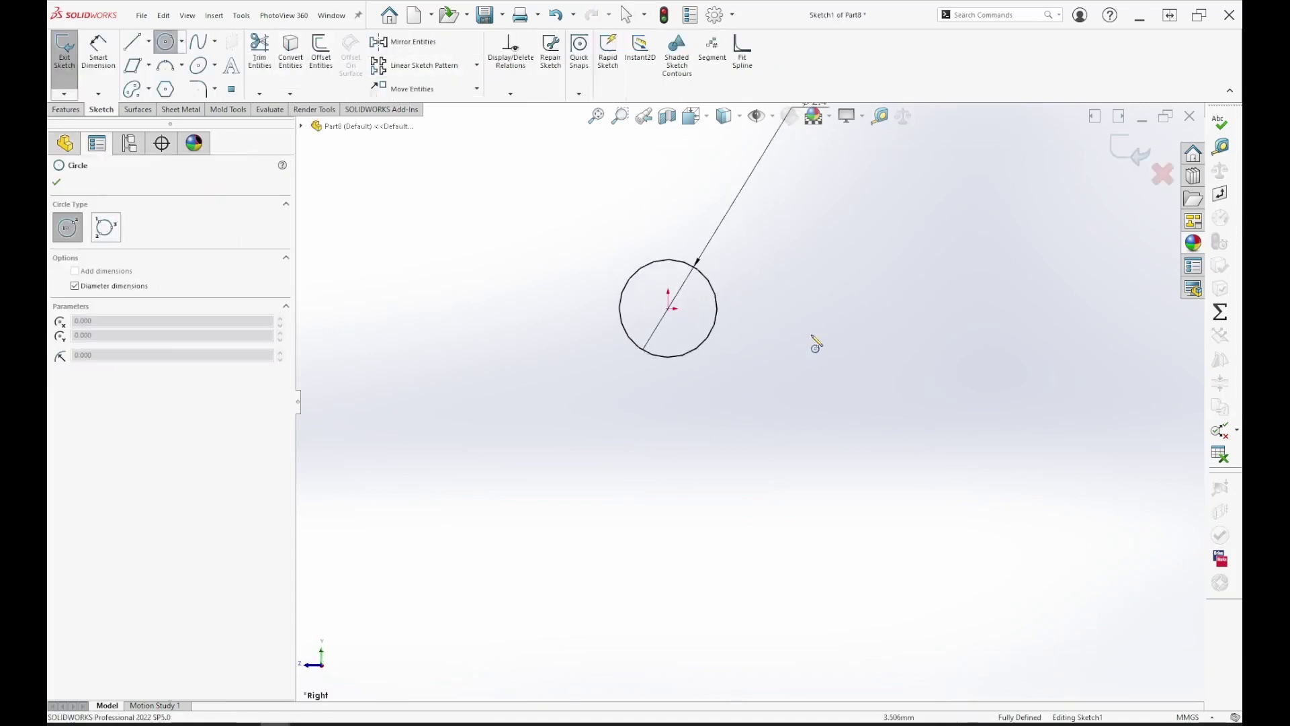
left_click(783, 309)
left_click(829, 343)
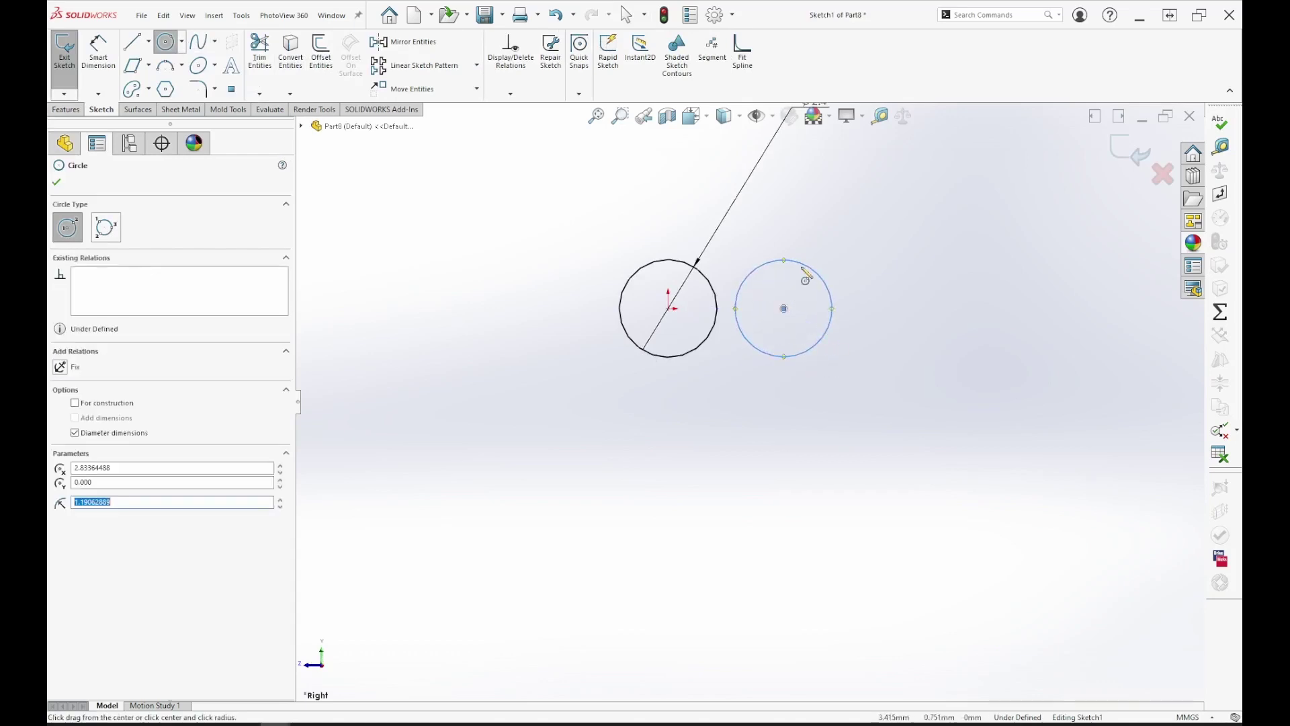
left_click(722, 191)
left_click(731, 244)
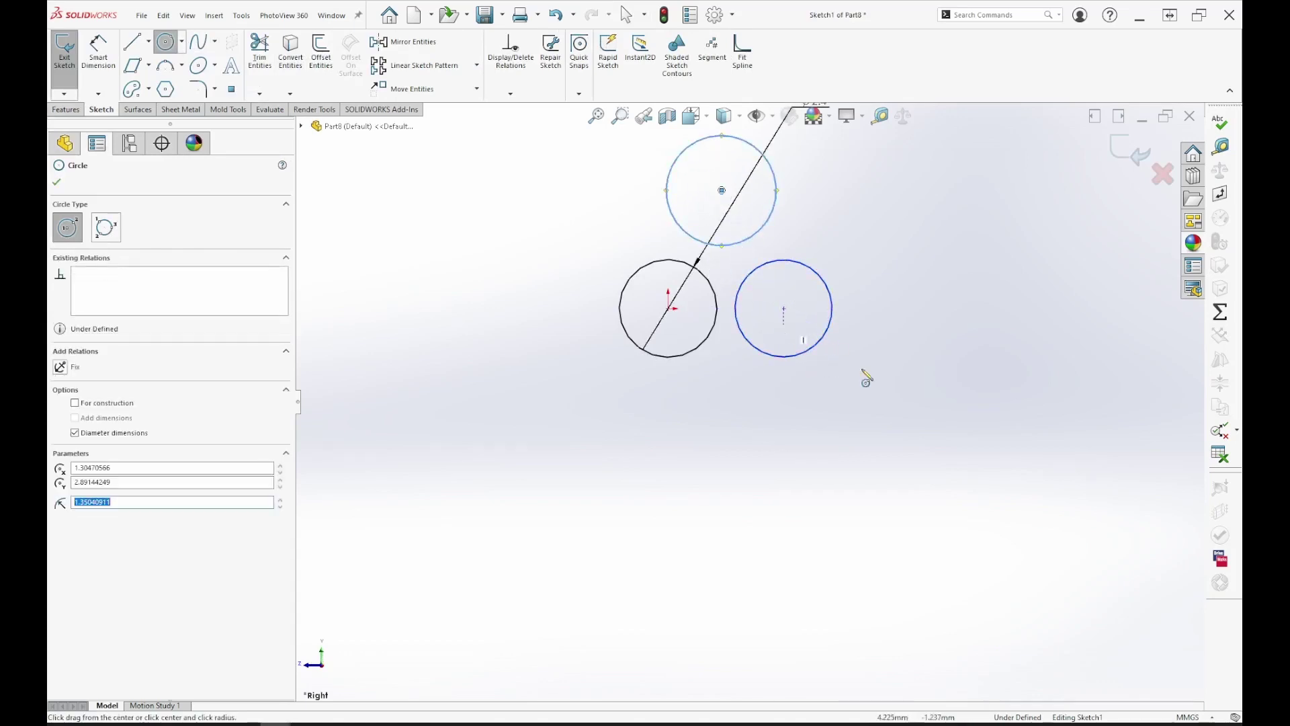
right_click(940, 329)
left_click(958, 336)
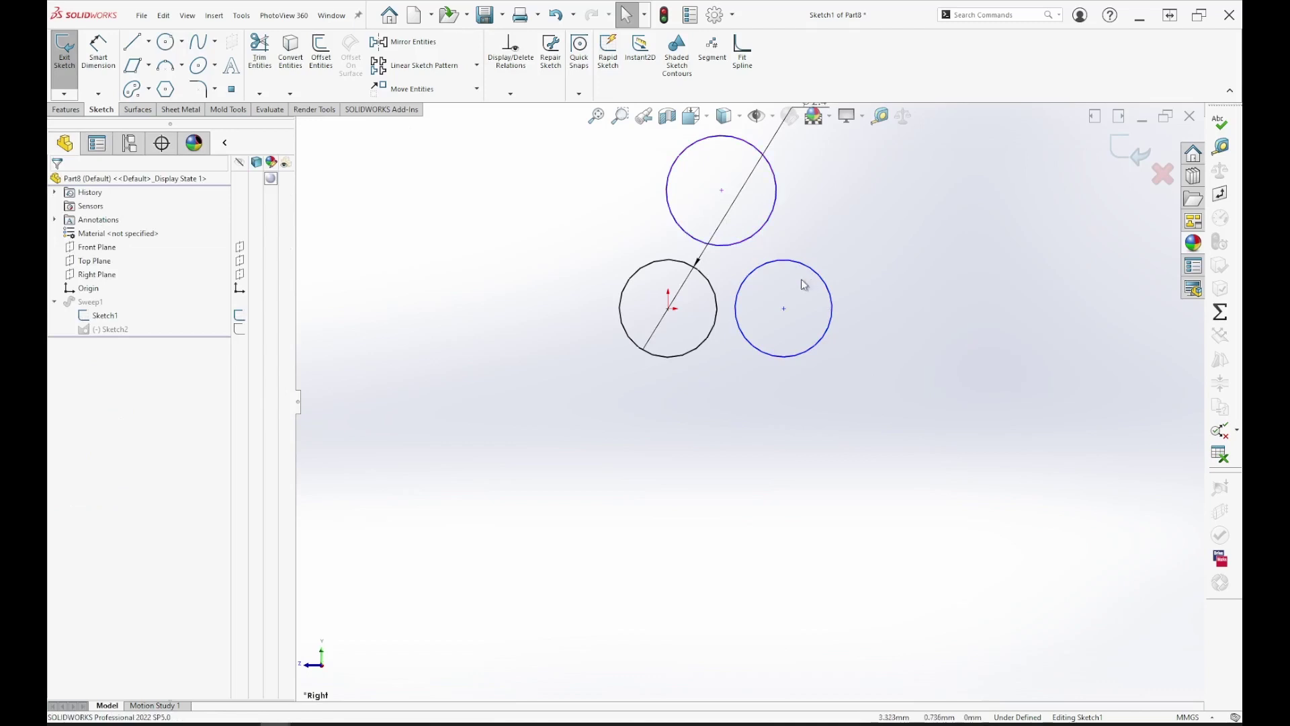
scroll(796, 171, "up", 3)
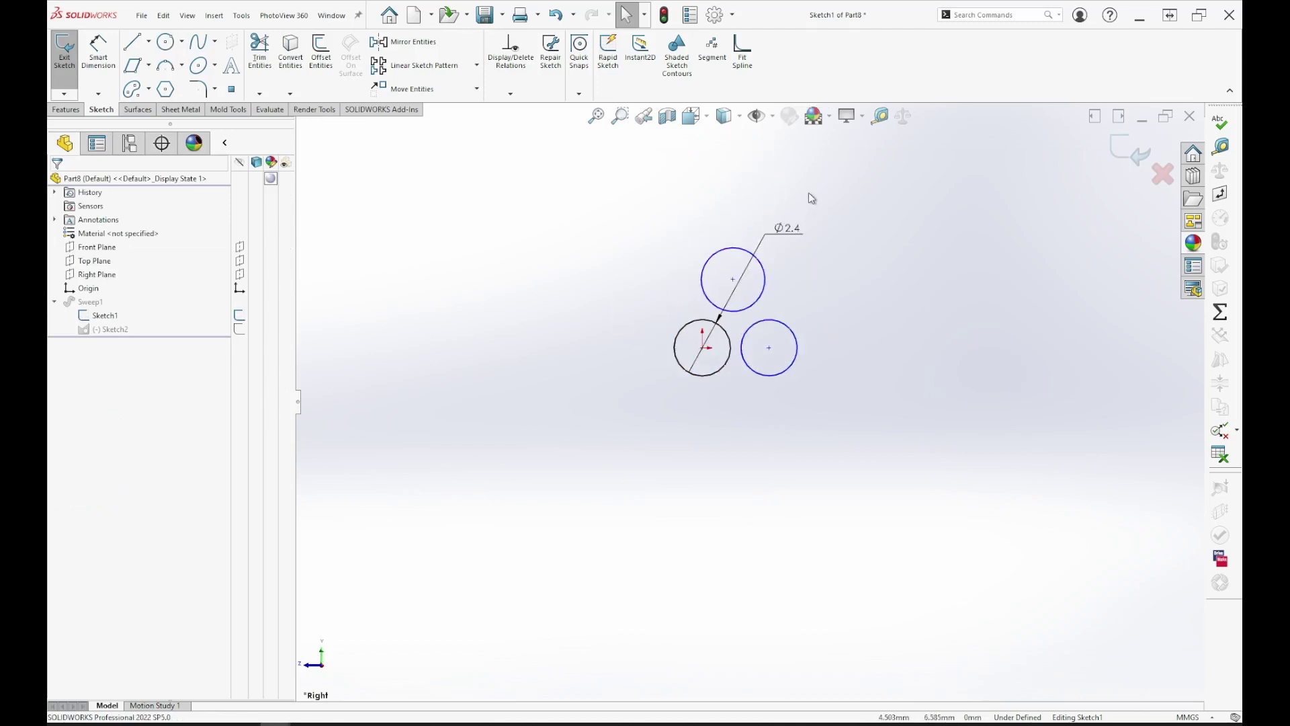
left_click_drag(796, 229, 647, 264)
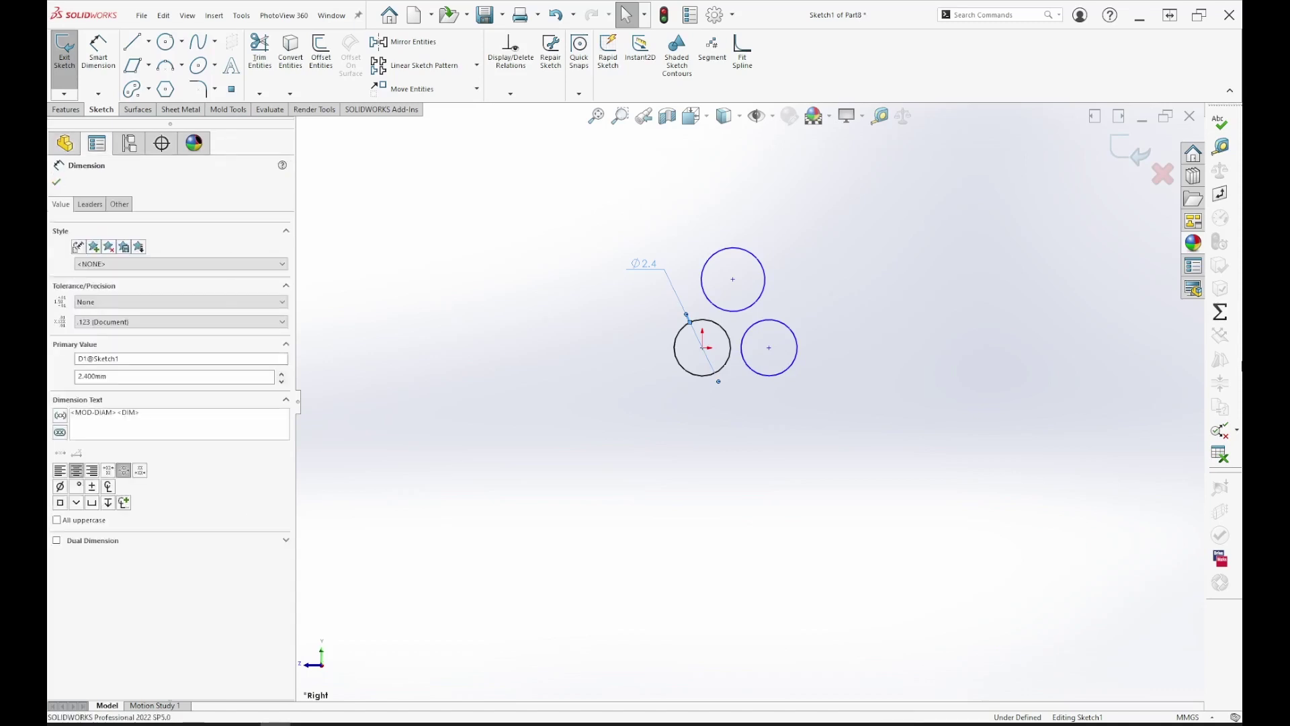
- Make the three circles of the profile sketch equal in size to the 2.4 mm circle at the origin
left_click(723, 288)
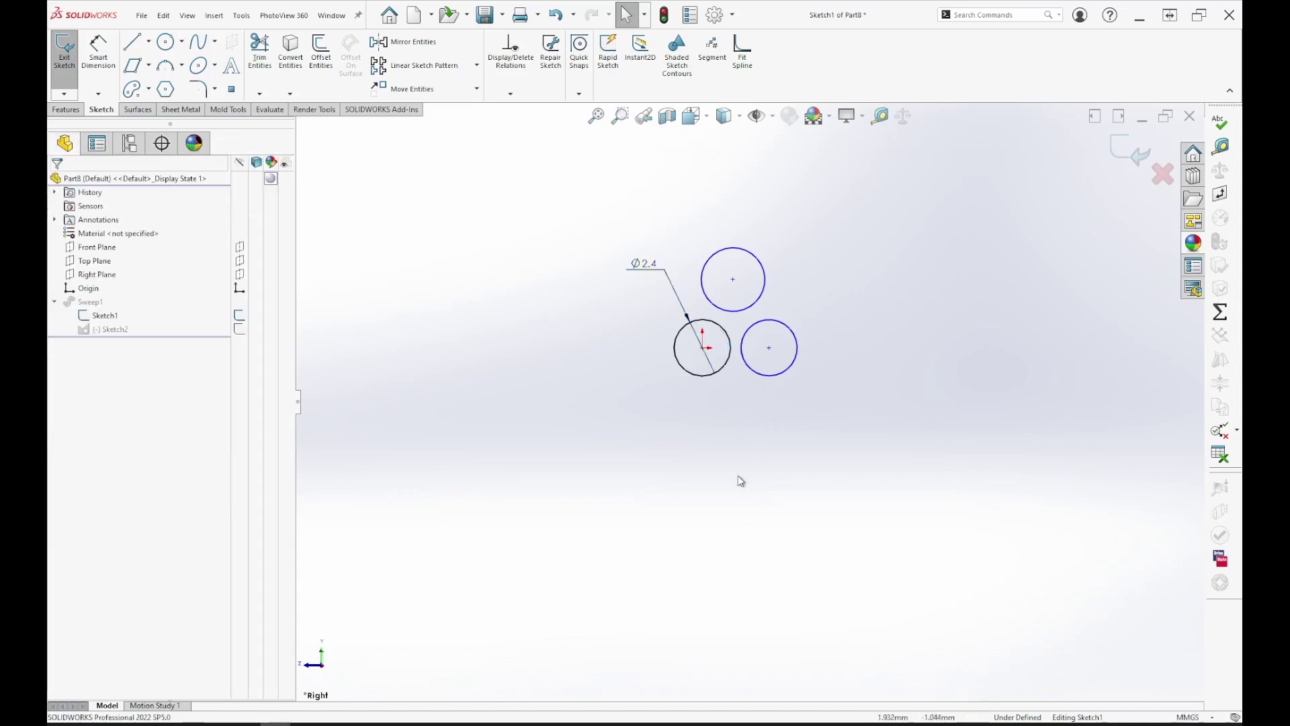
scroll(749, 444, "down", 3)
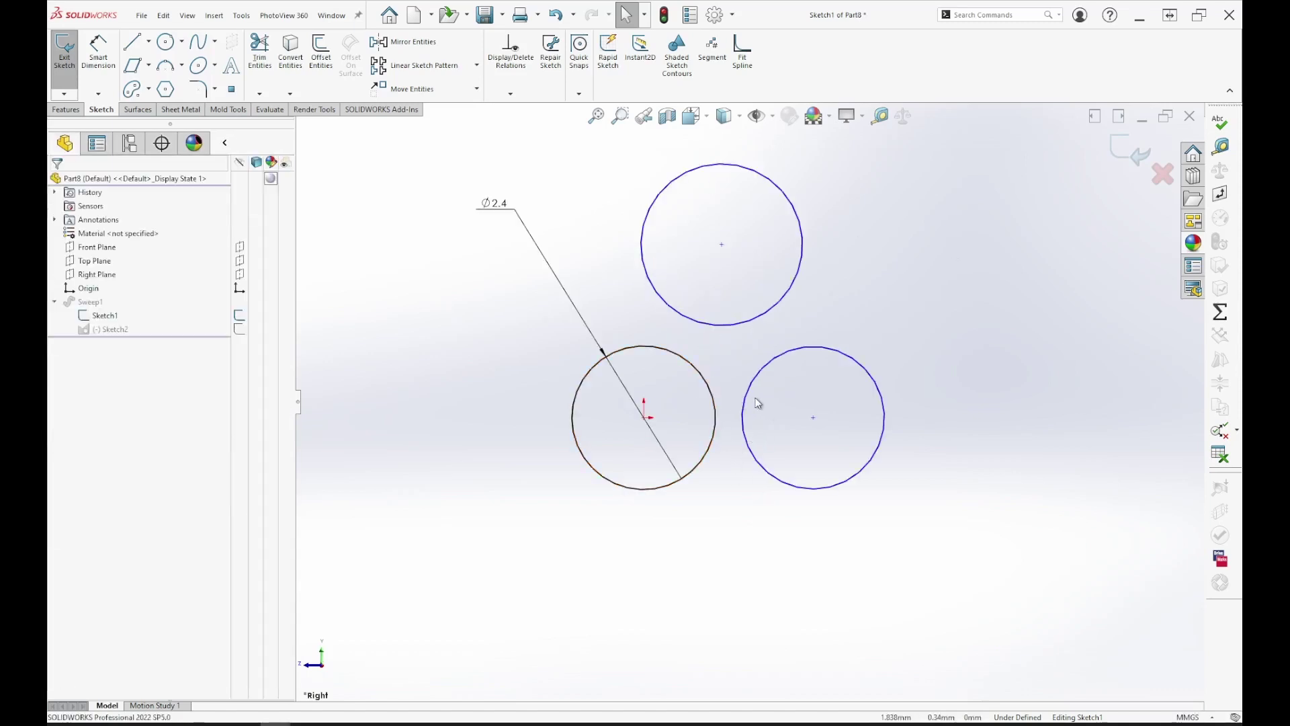
left_click(744, 400)
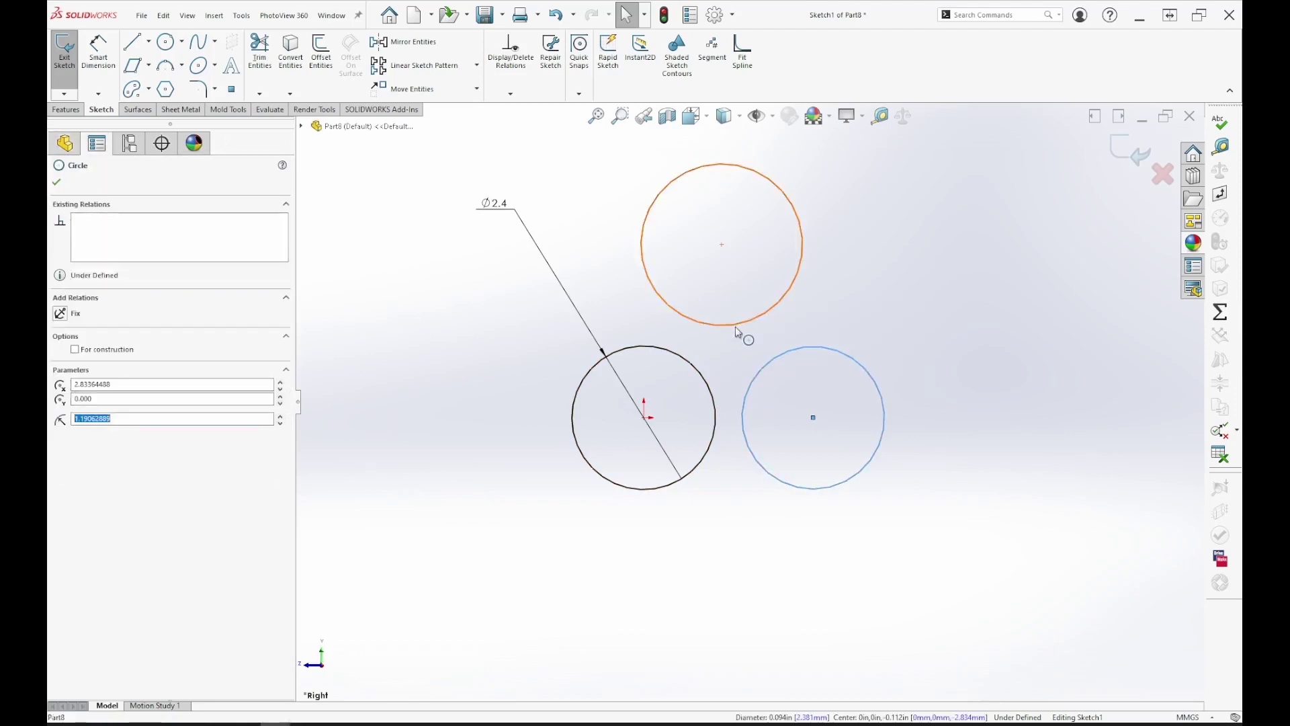
left_click(737, 328, "ctrl")
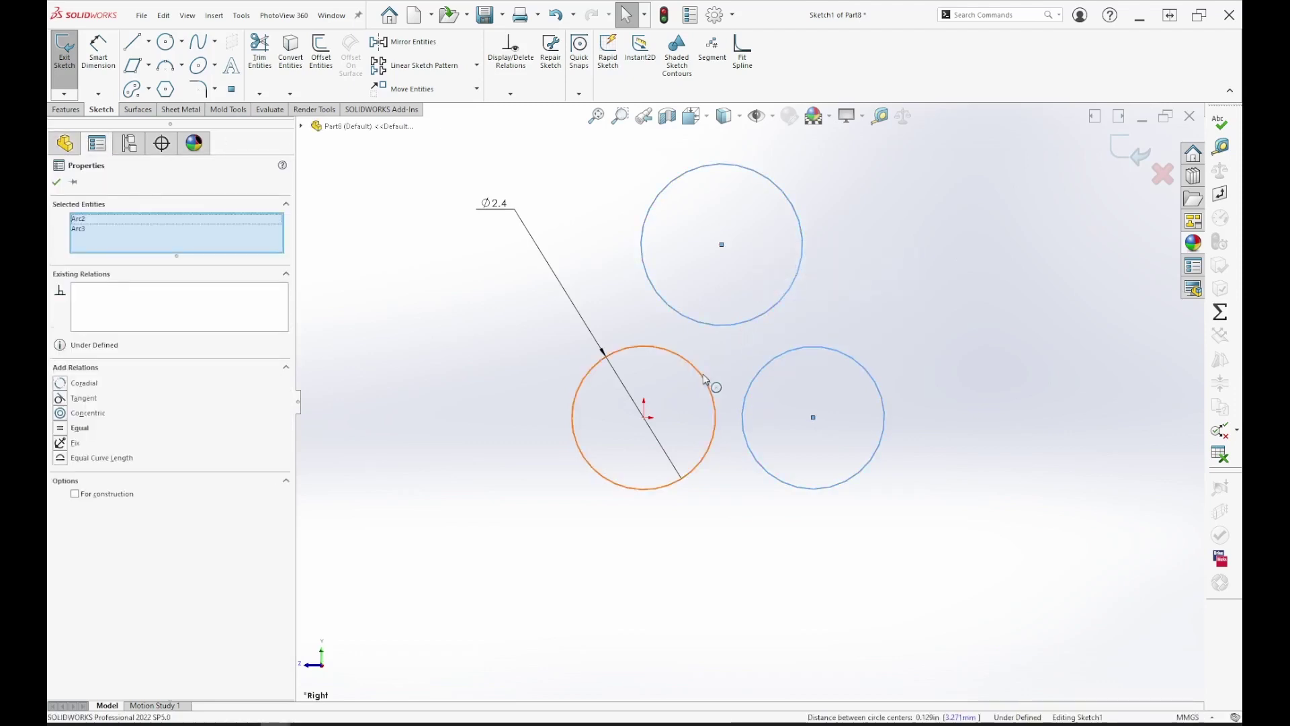
left_click(705, 381, "ctrl")
left_click(782, 306)
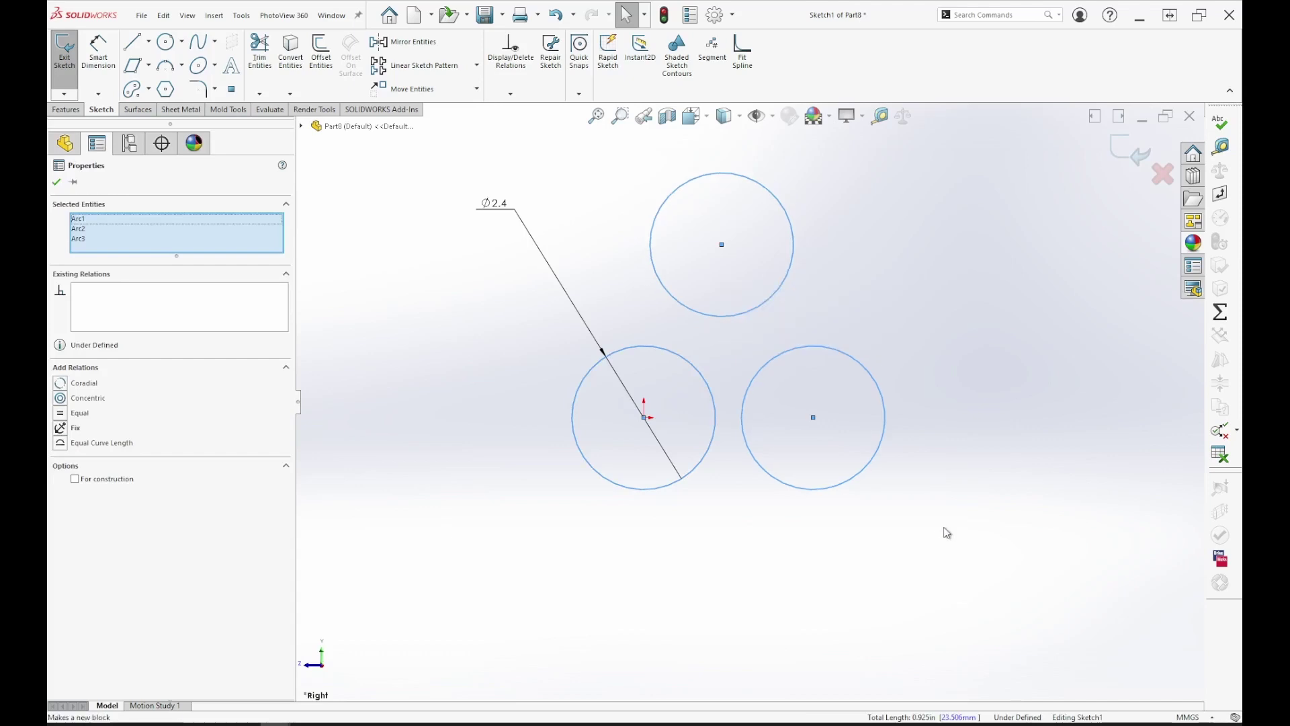
left_click(965, 529)
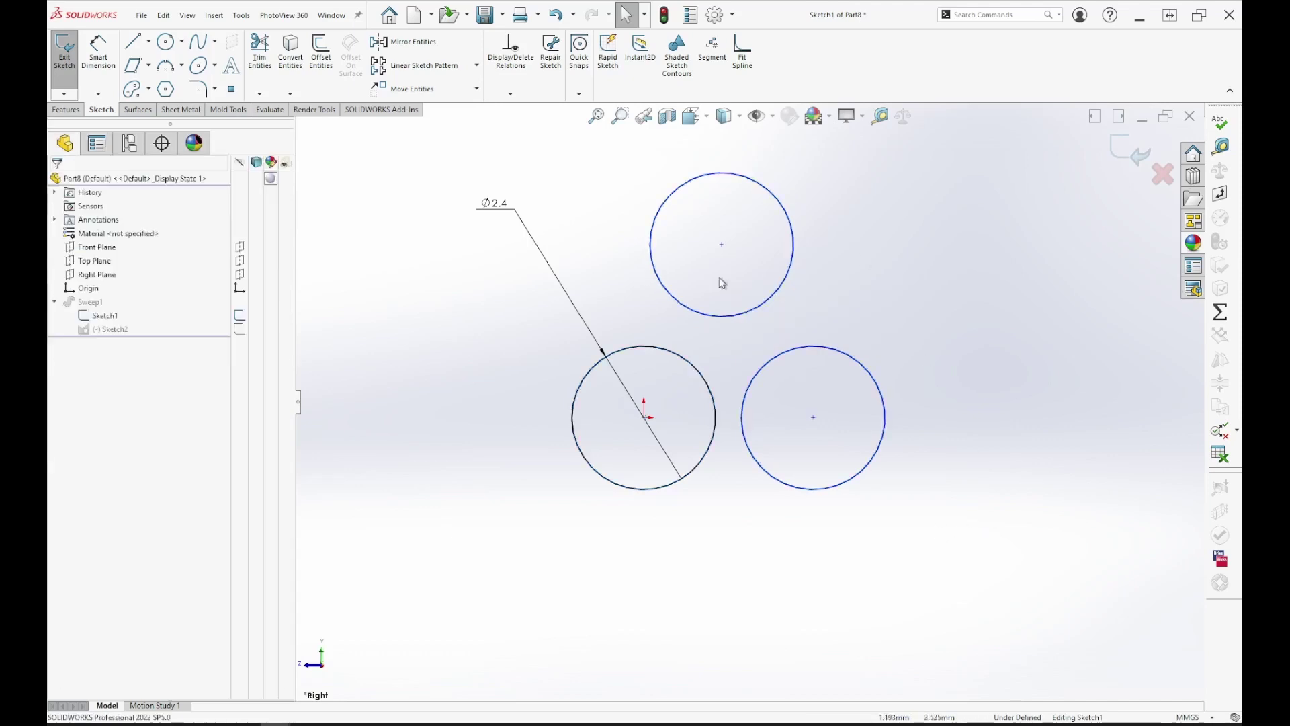
- Add a horizontal relation between the centre of the lower circle beside the origin and the origin circle's centre
left_click(814, 418)
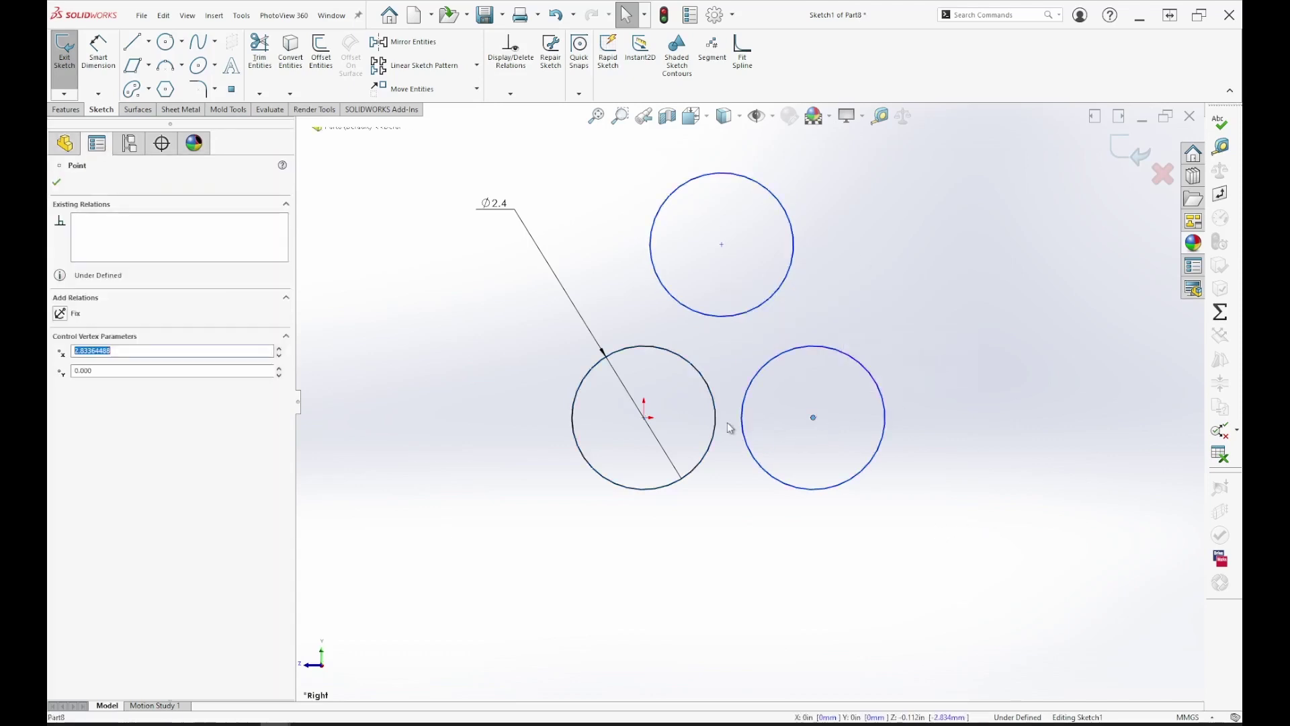
left_click(644, 417, "ctrl")
left_click(680, 347)
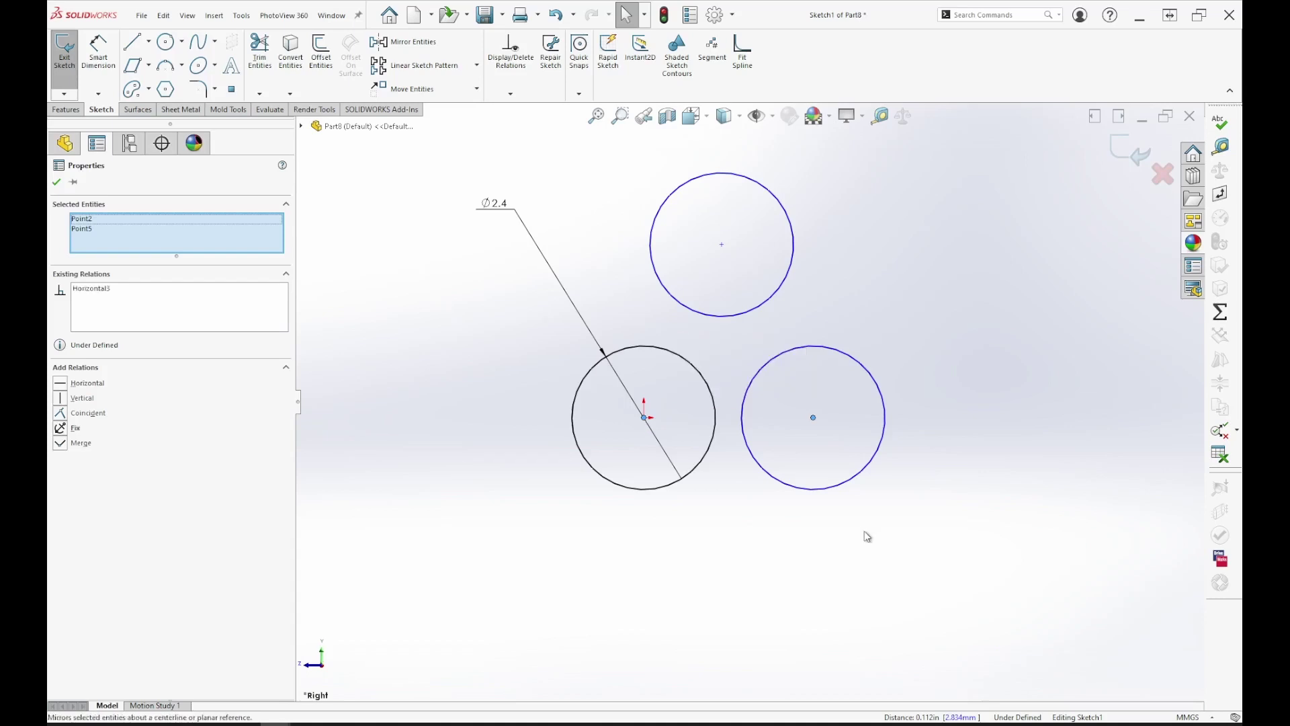
left_click(802, 558)
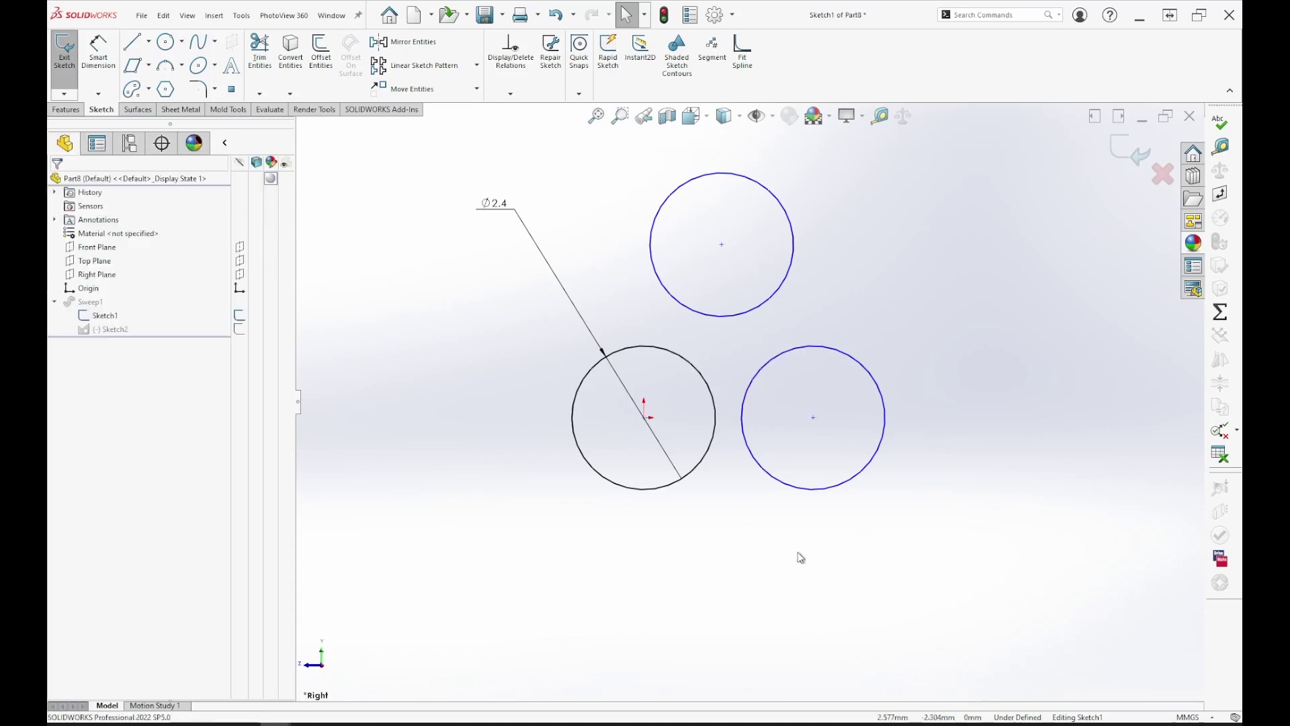
- Make the two lower circles tangent to each other
left_click(742, 422)
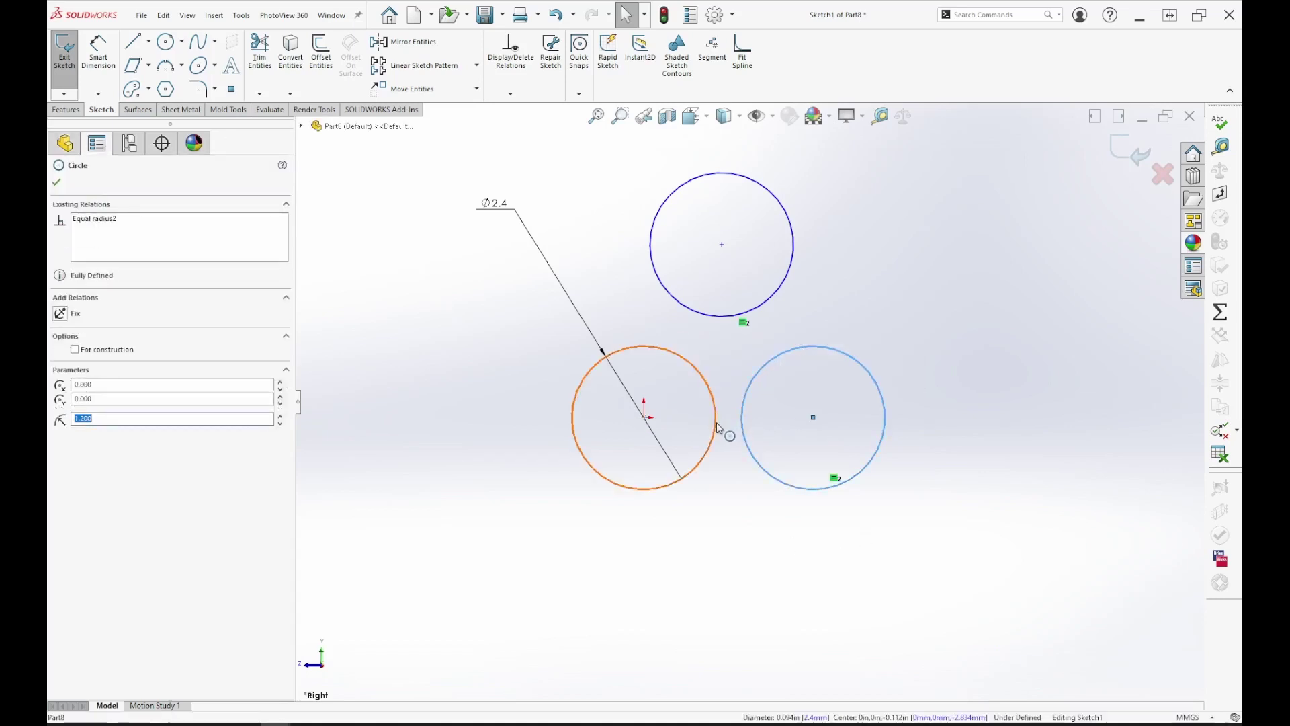
left_click(716, 423, "ctrl")
left_click(830, 367)
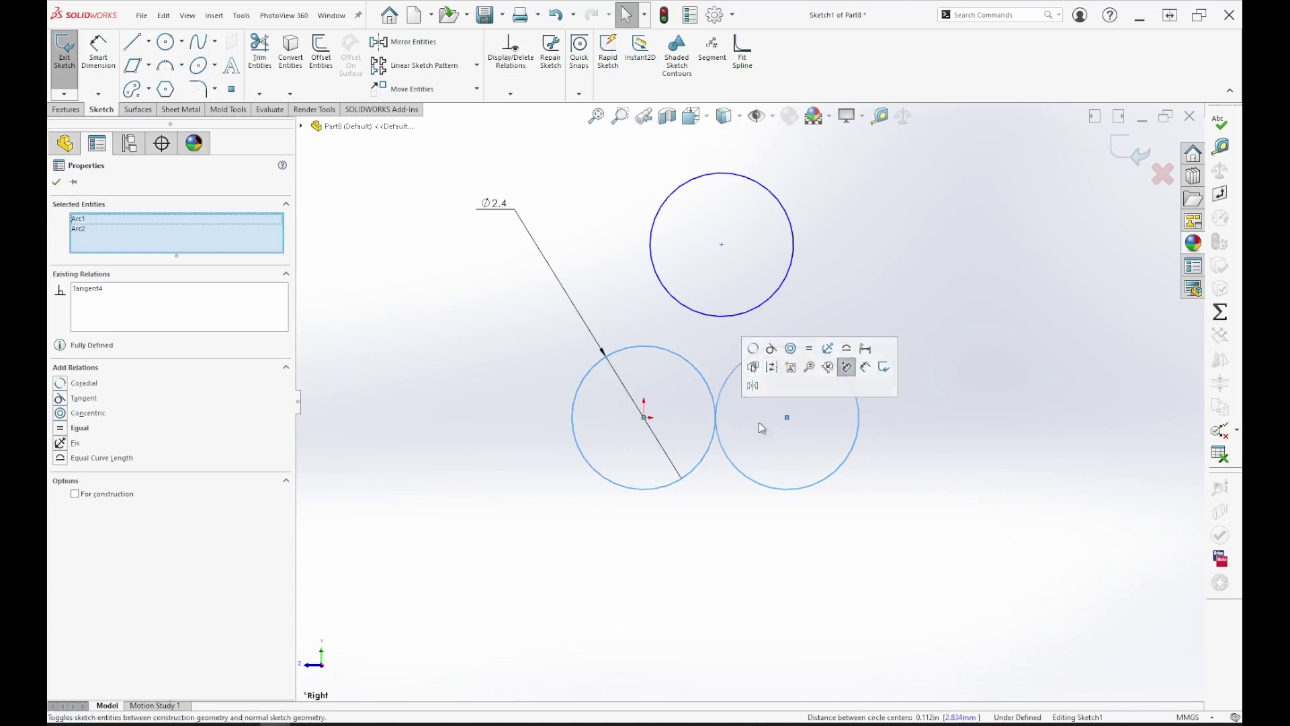
left_click(794, 593)
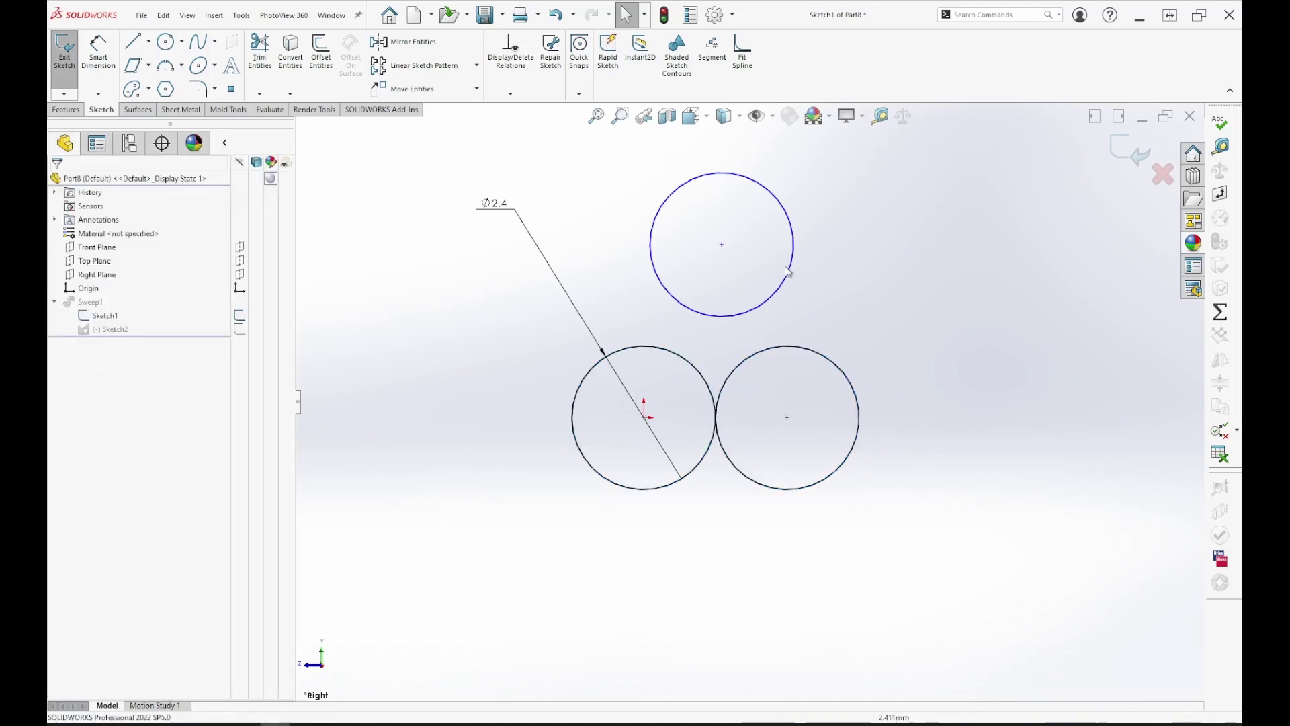
- Make the upper circle tangent to both lower circles
left_click(707, 318)
left_click(683, 360, "ctrl")
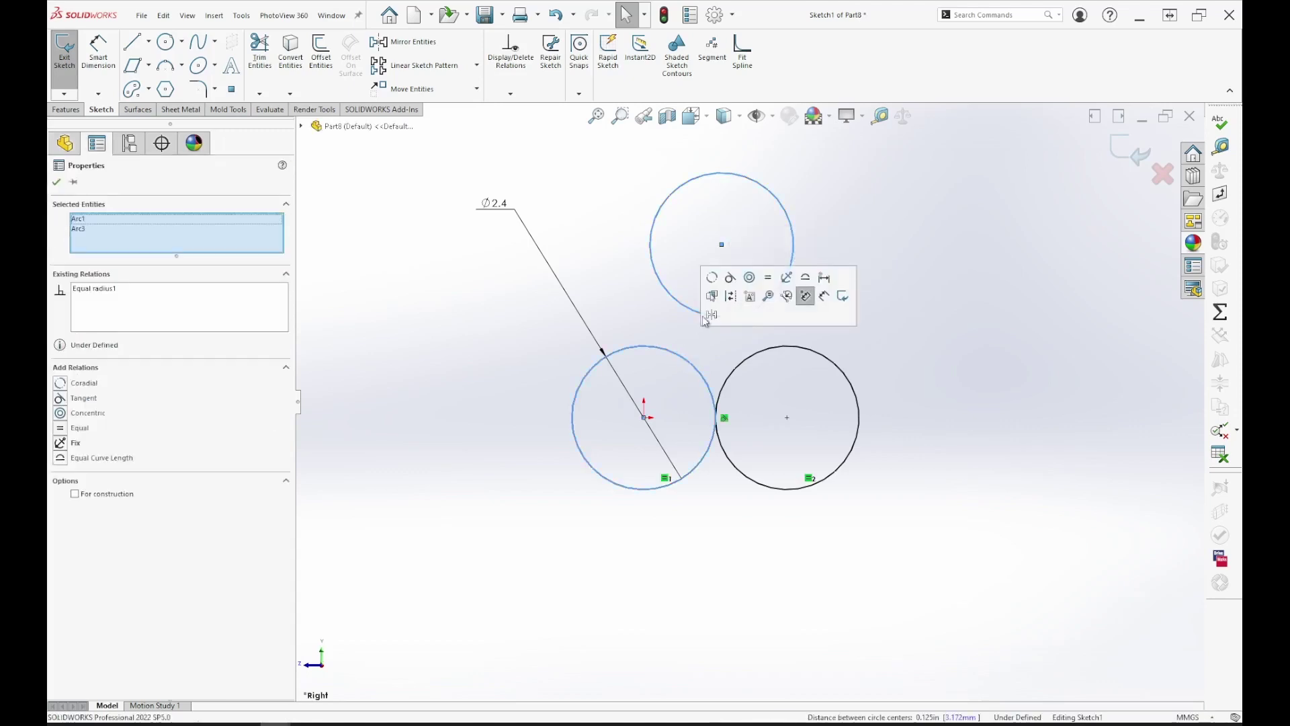
left_click(736, 283)
left_click(925, 464)
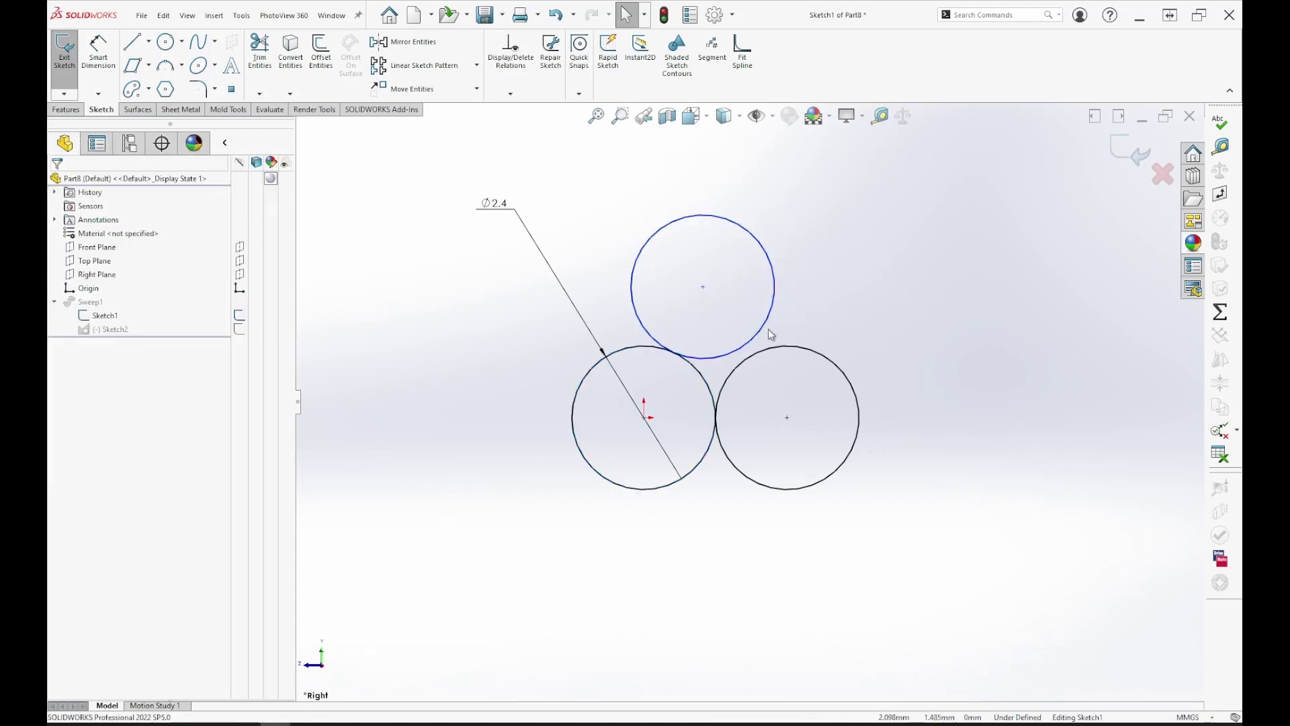
left_click(771, 334)
left_click(794, 351, "ctrl")
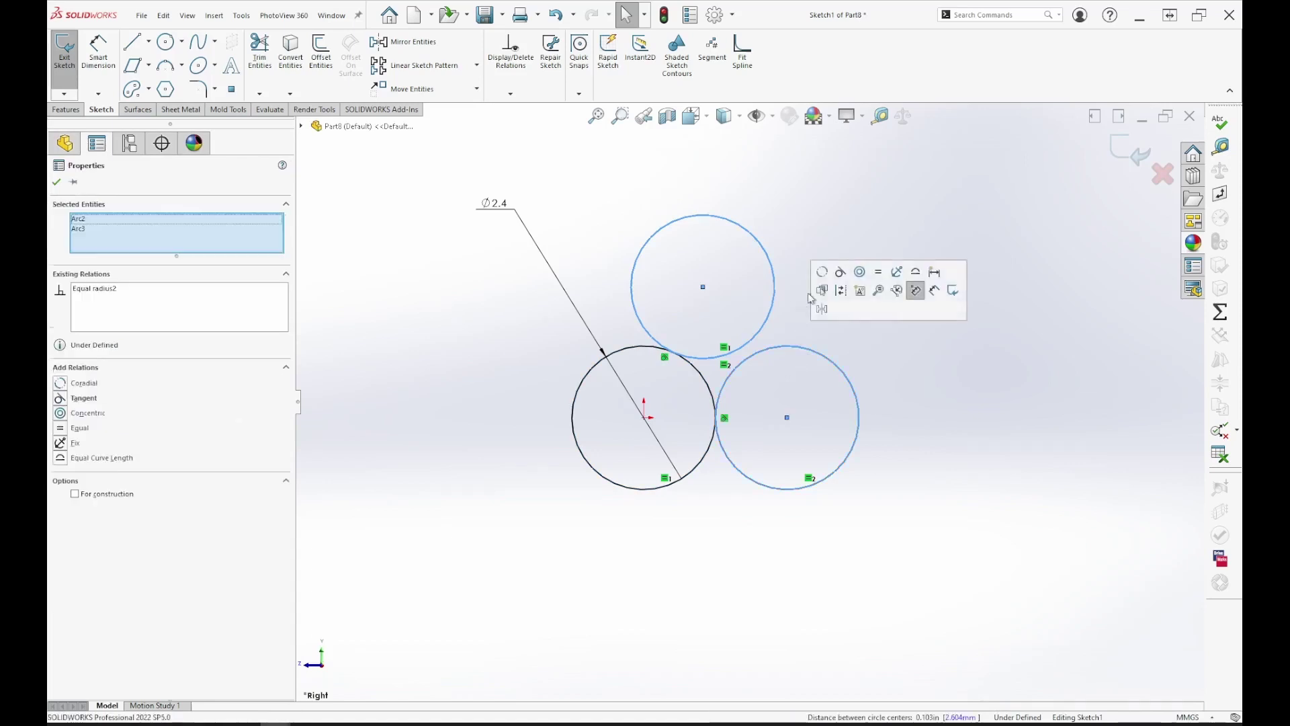
left_click(841, 271)
left_click(956, 466)
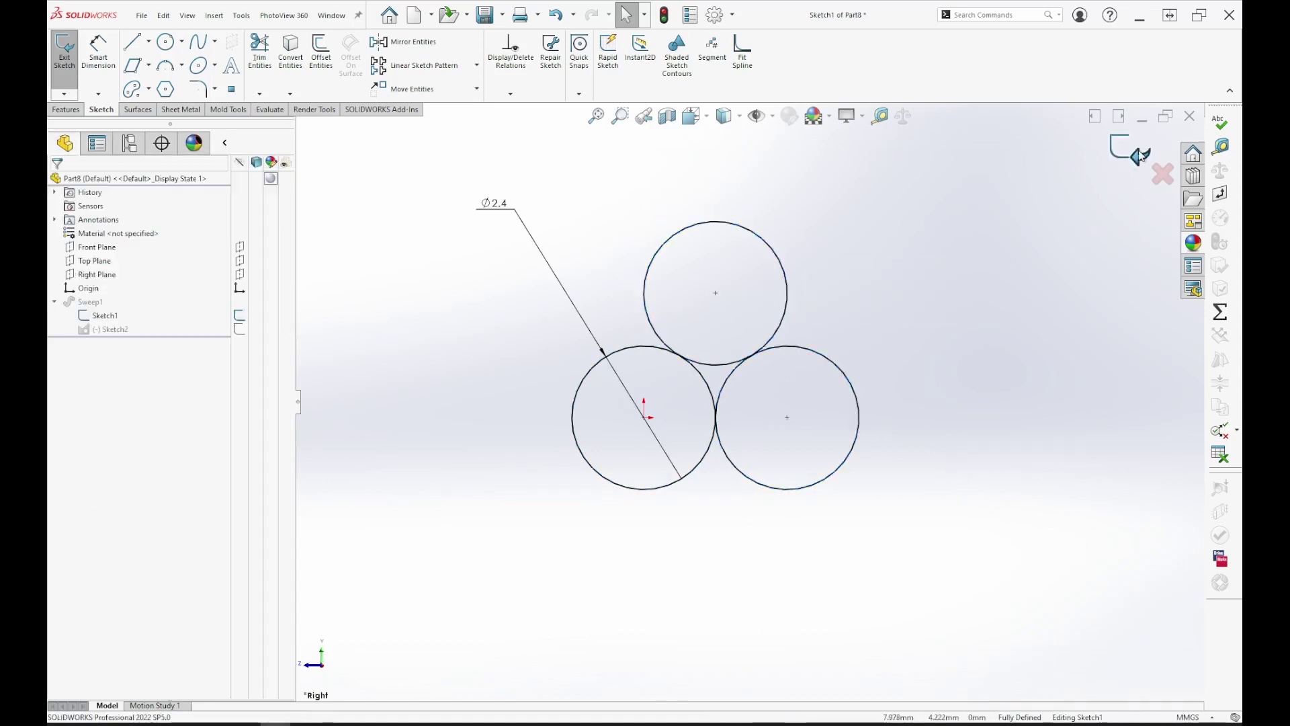
- Exit the three-circle profile sketch and rebuild the sweep anyway
left_click(1139, 155)
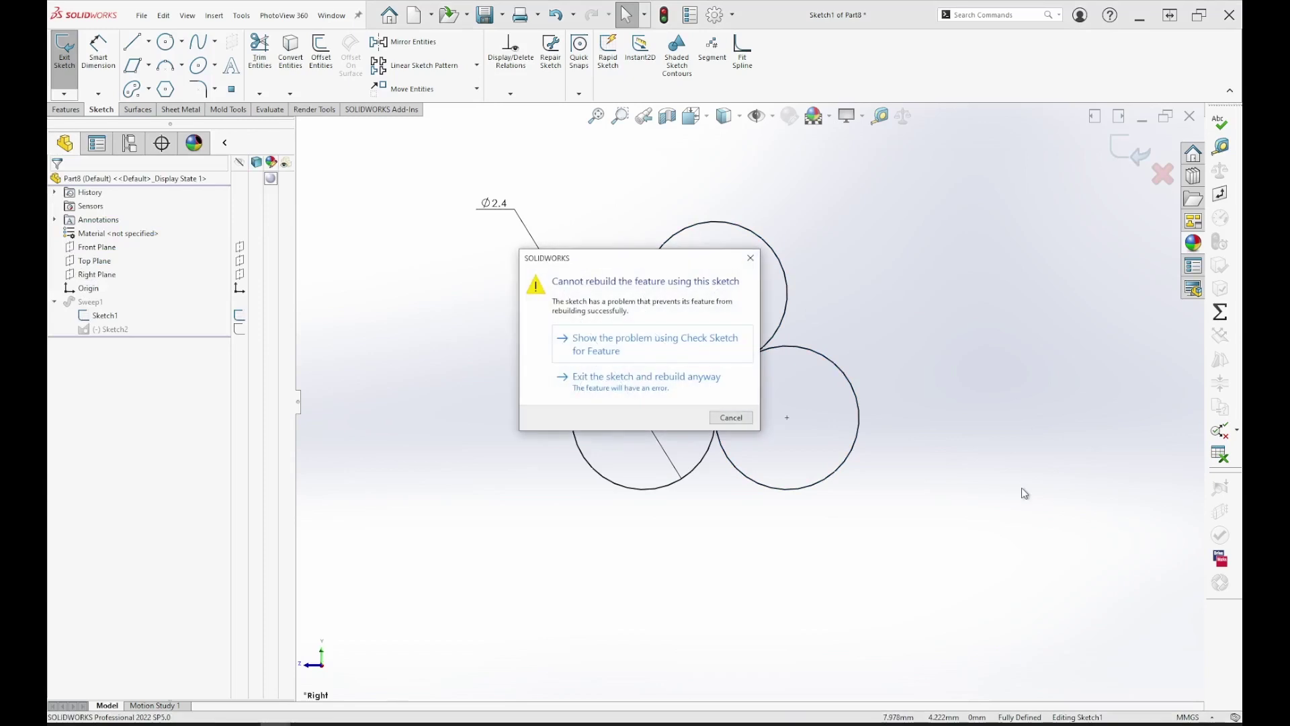
left_click(733, 418)
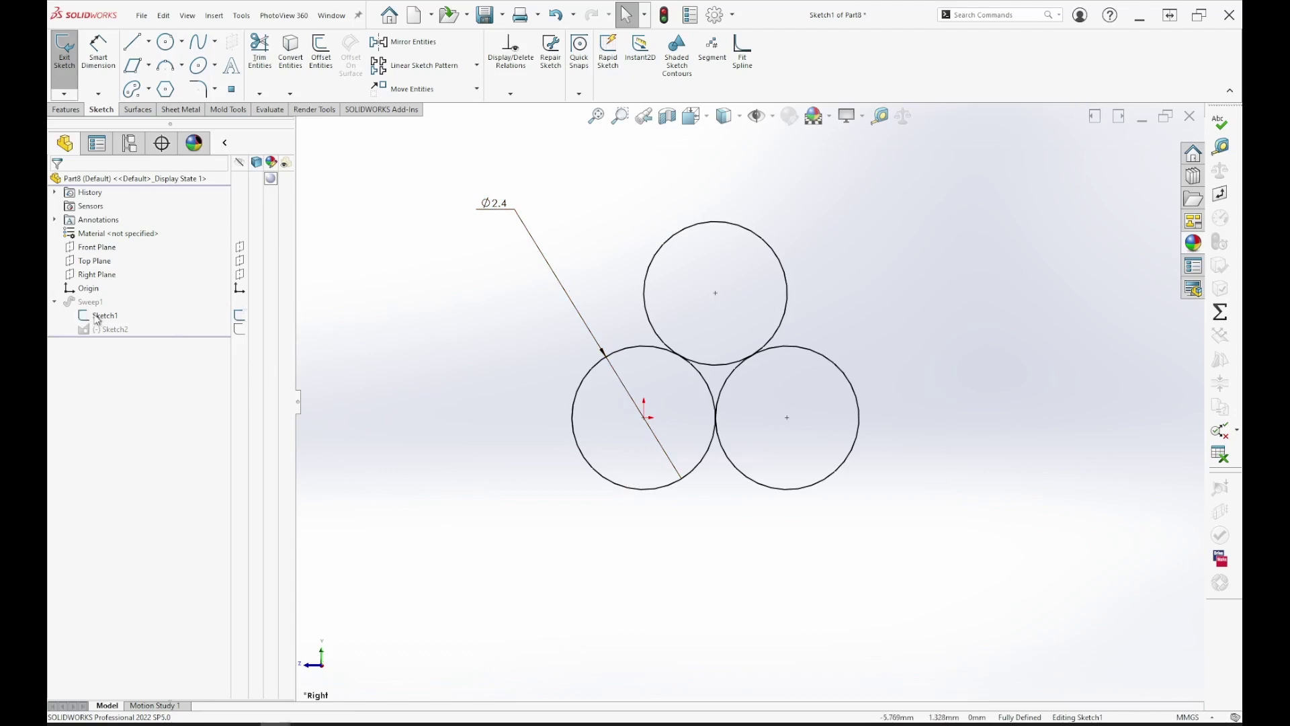
left_click(64, 53)
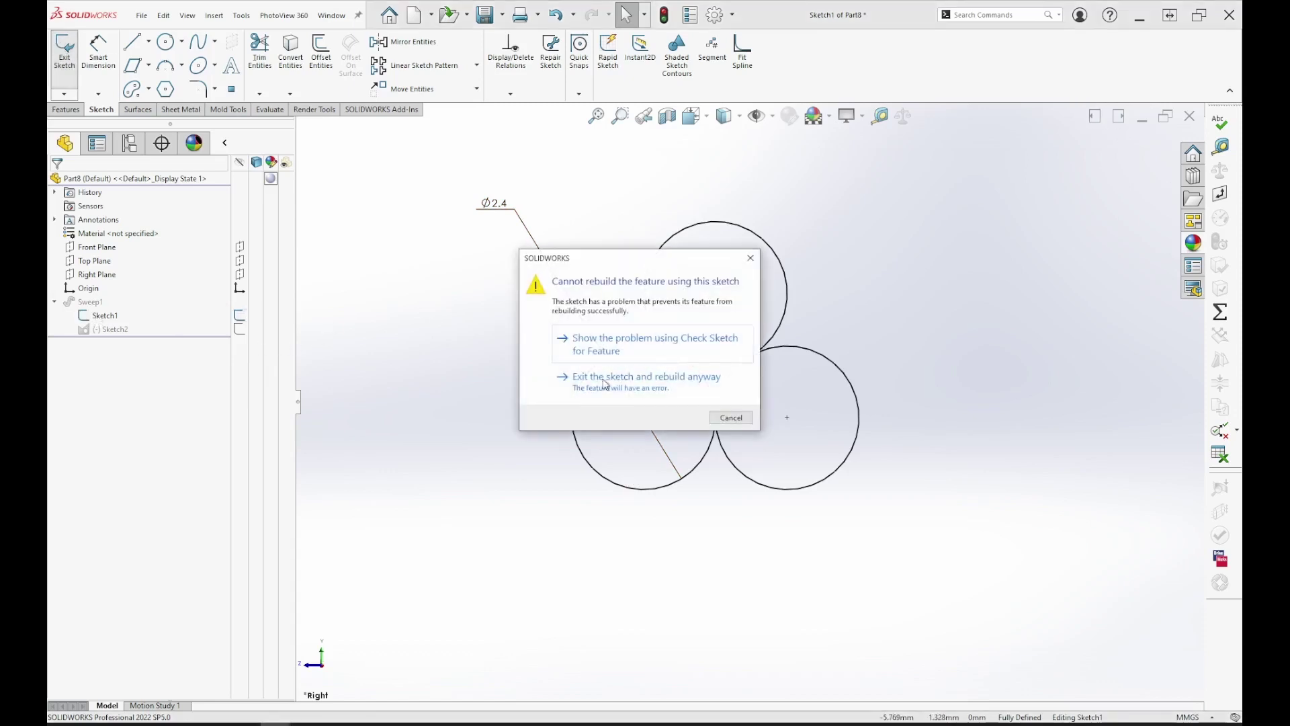
left_click(630, 388)
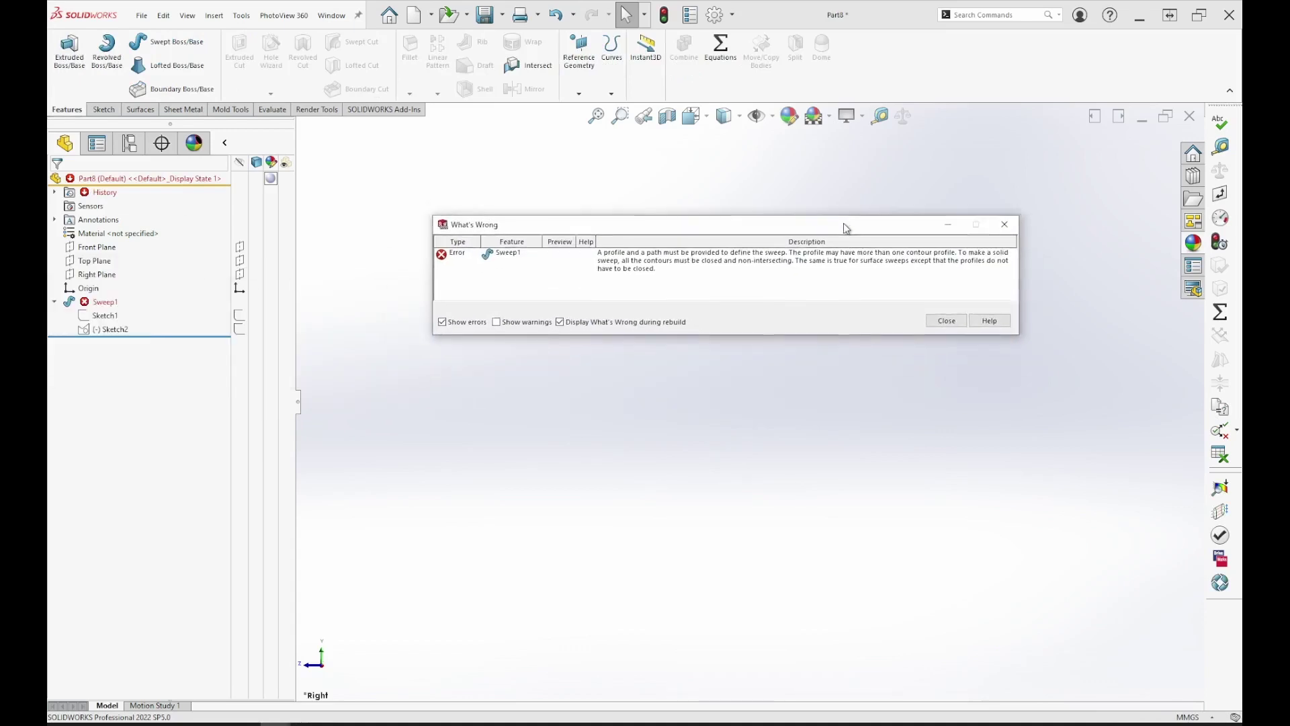
left_click(945, 311)
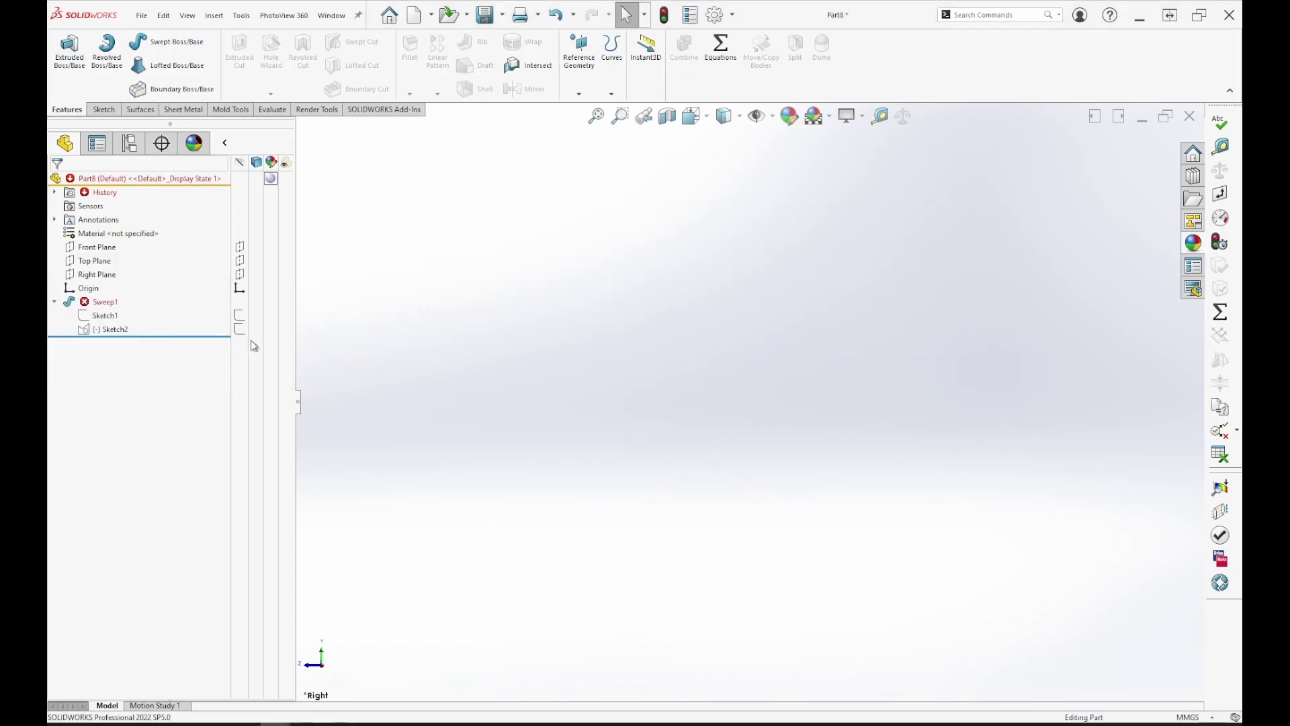
- Try to reselect the circles as the sketch profile in the sweep's definition
right_click(112, 306)
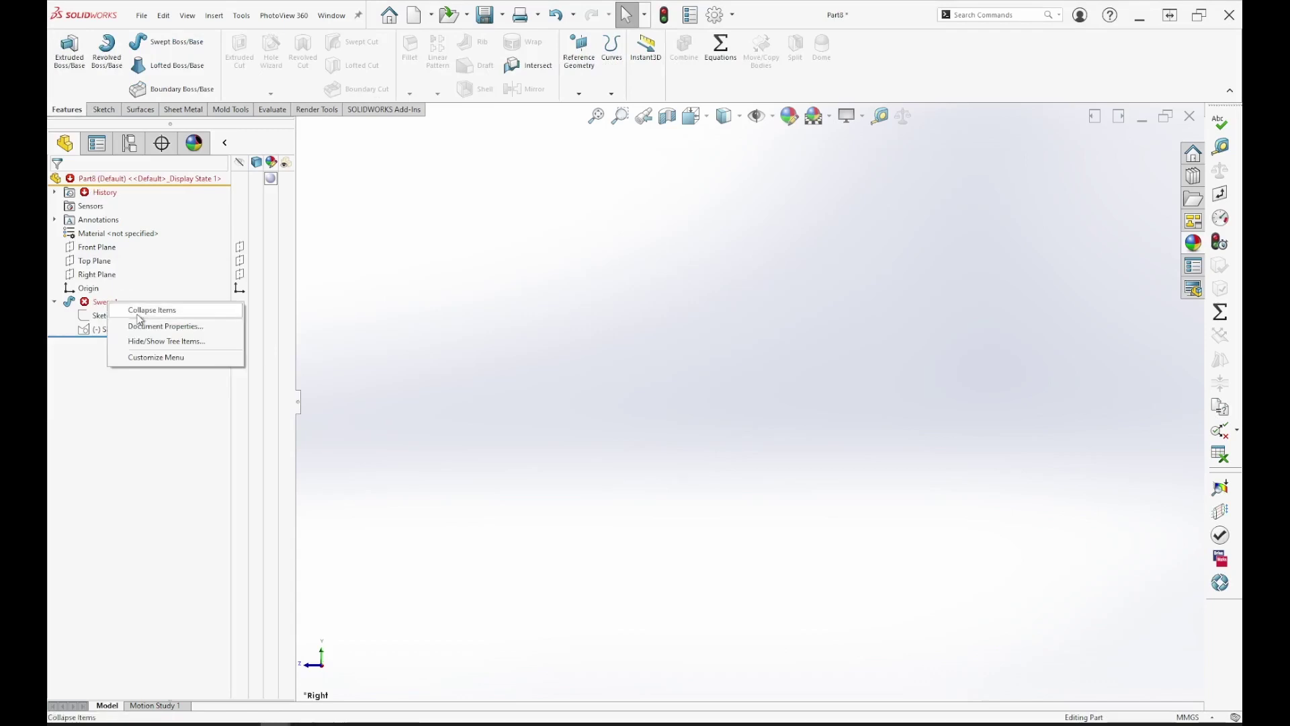
left_click(417, 455)
left_click(94, 304)
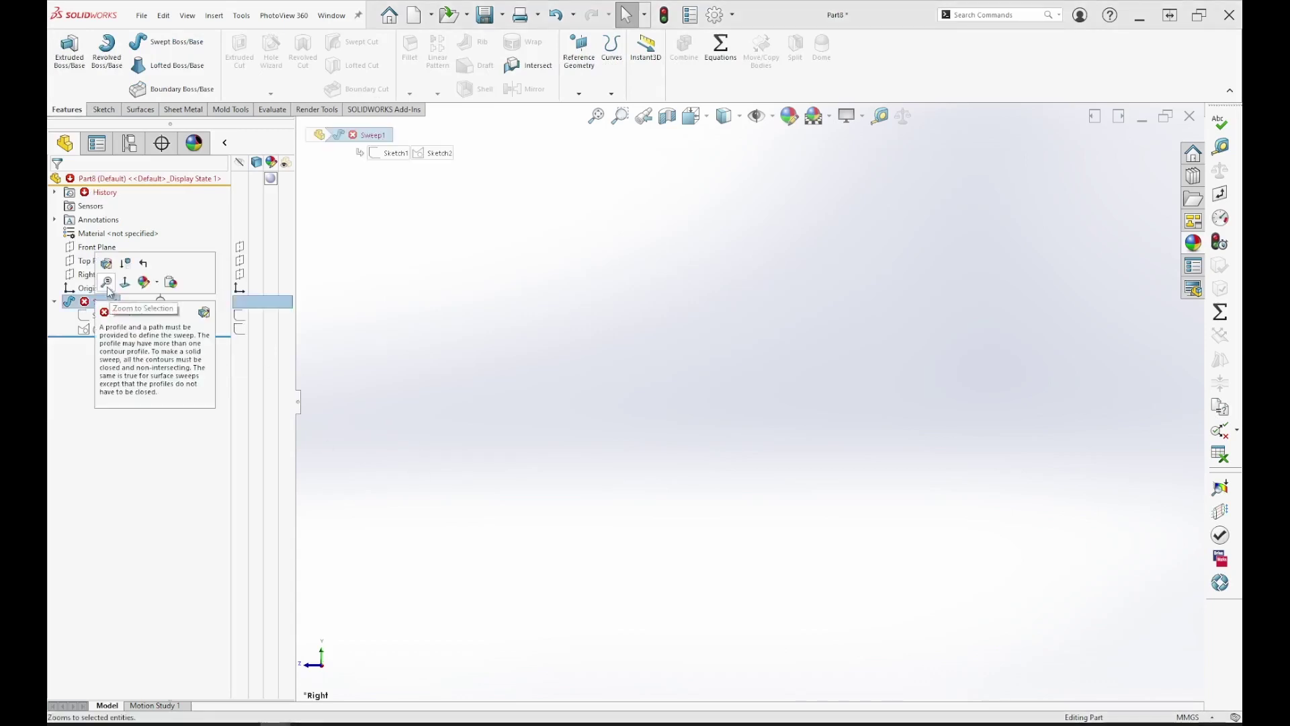
left_click(105, 263)
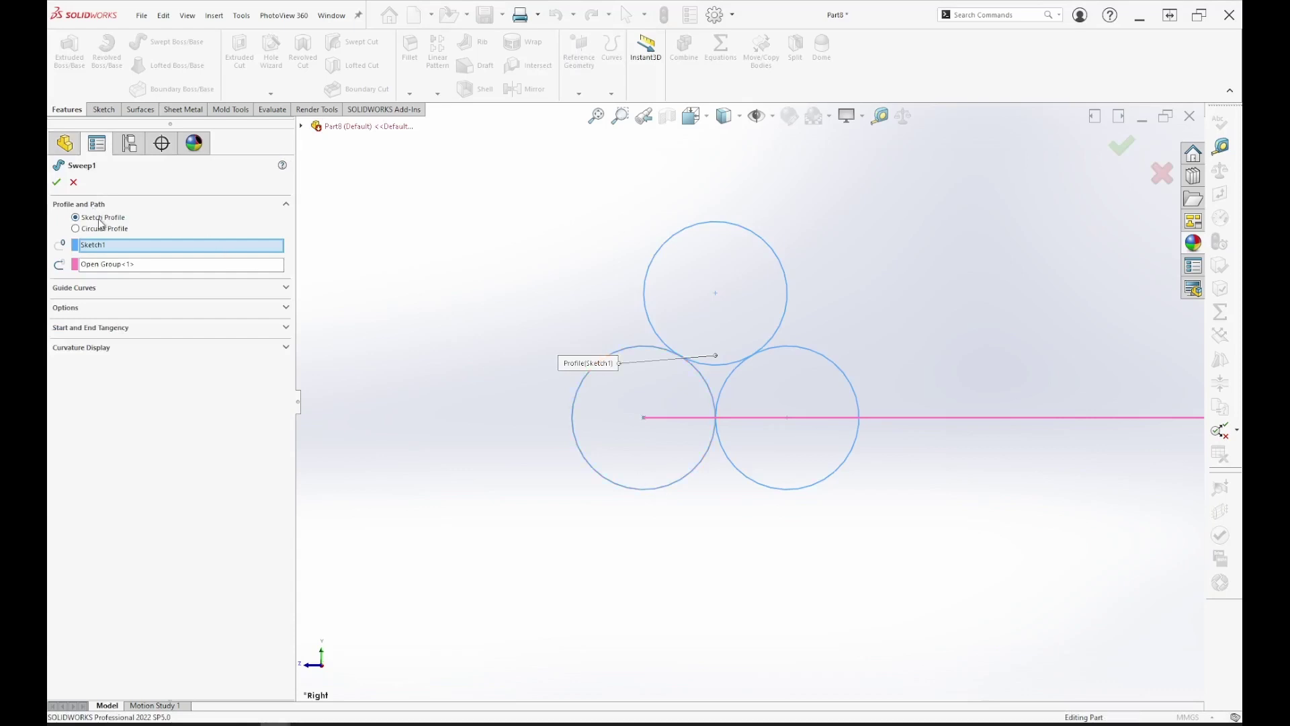
left_click(669, 495)
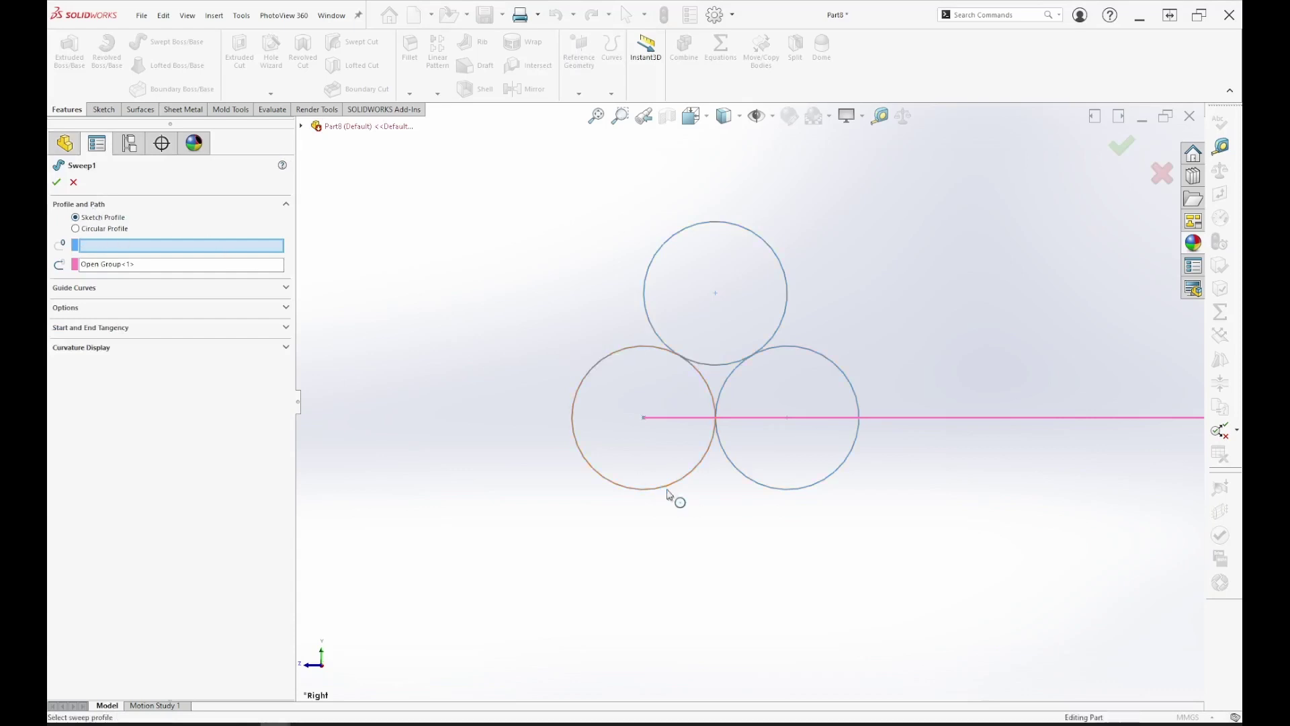
left_click(804, 488)
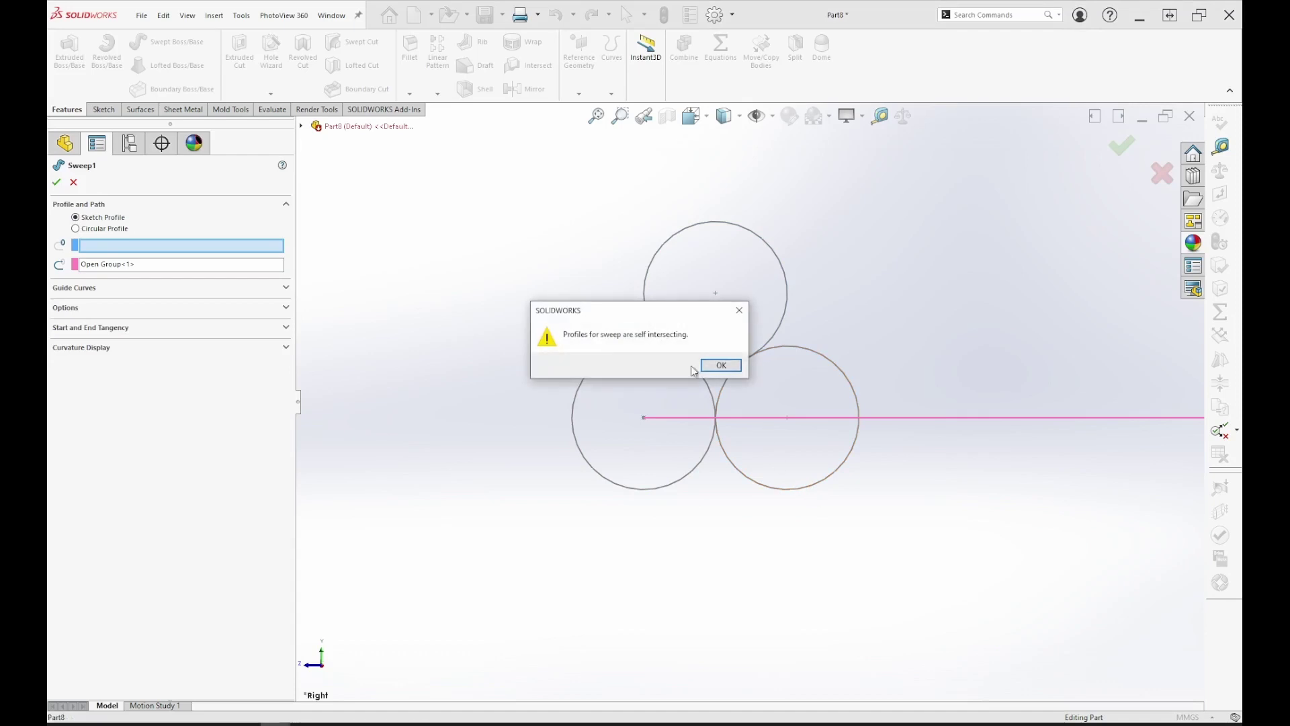
left_click(720, 366)
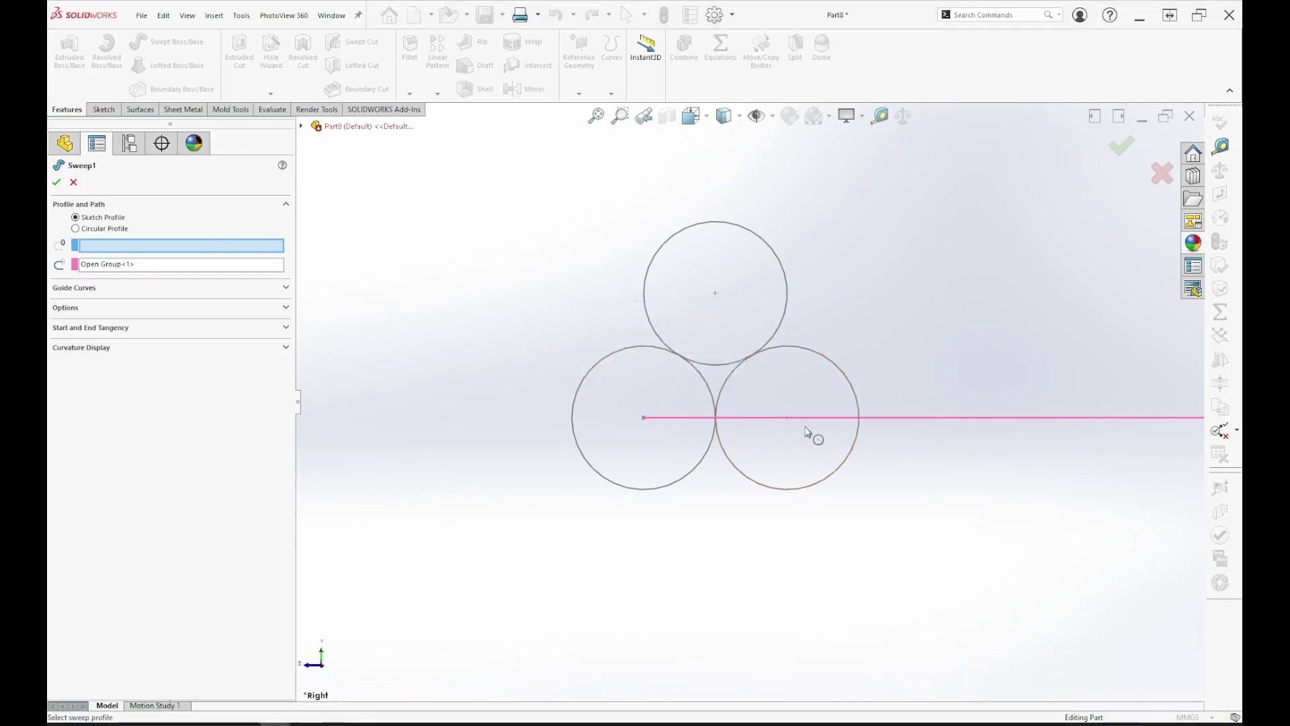
left_click(1165, 177)
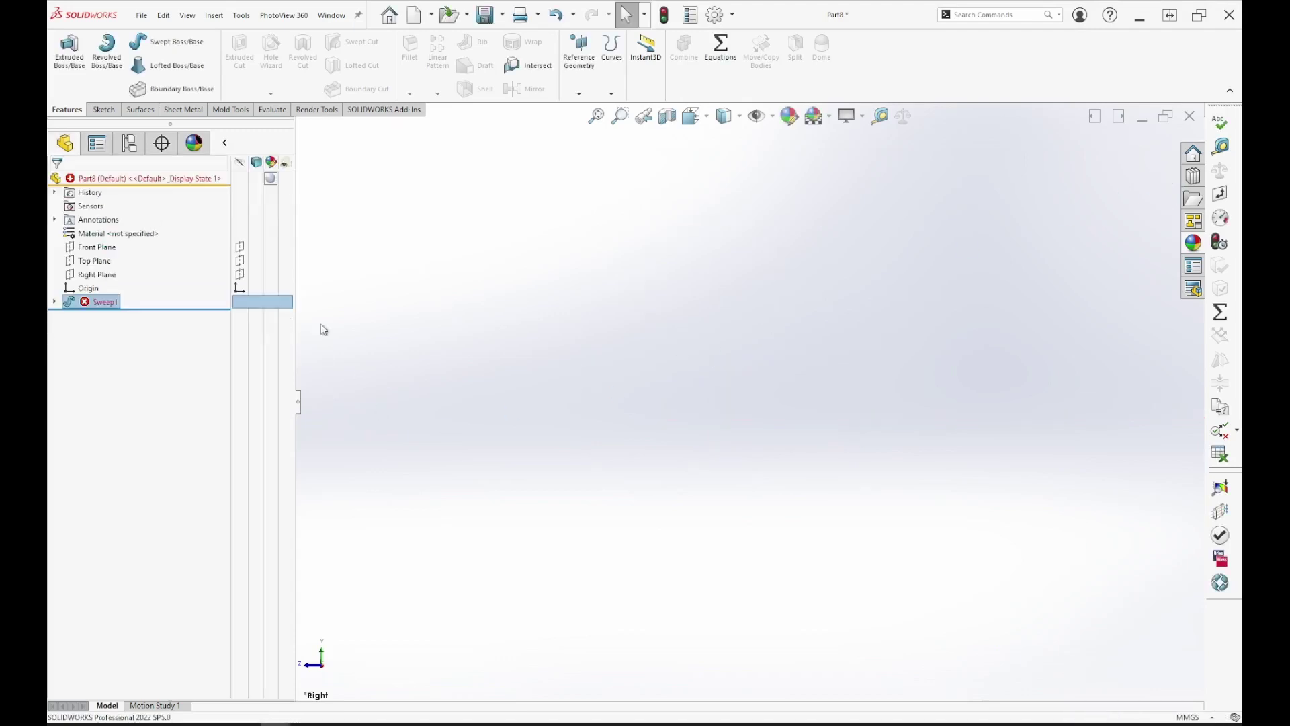
- Reopen the sweep's profile sketch, Sketch1, for editing
left_click(55, 302)
left_click(100, 316)
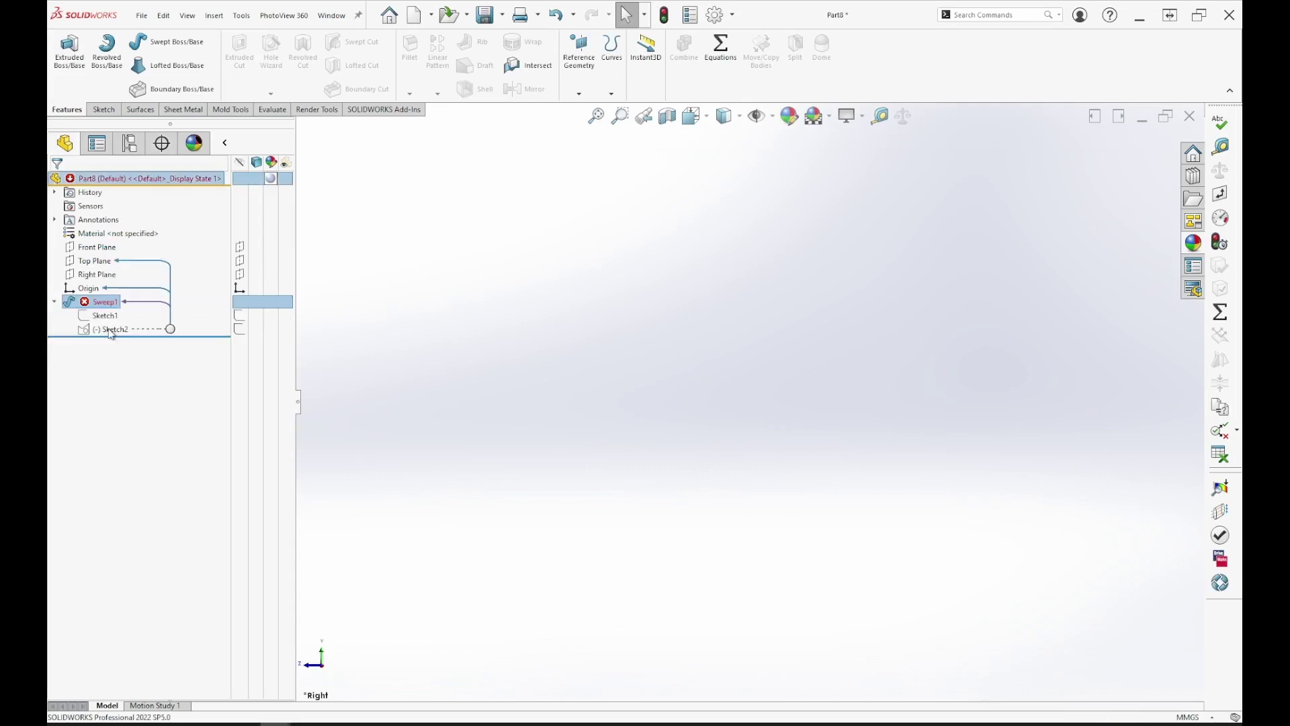
right_click(97, 316)
left_click(113, 298)
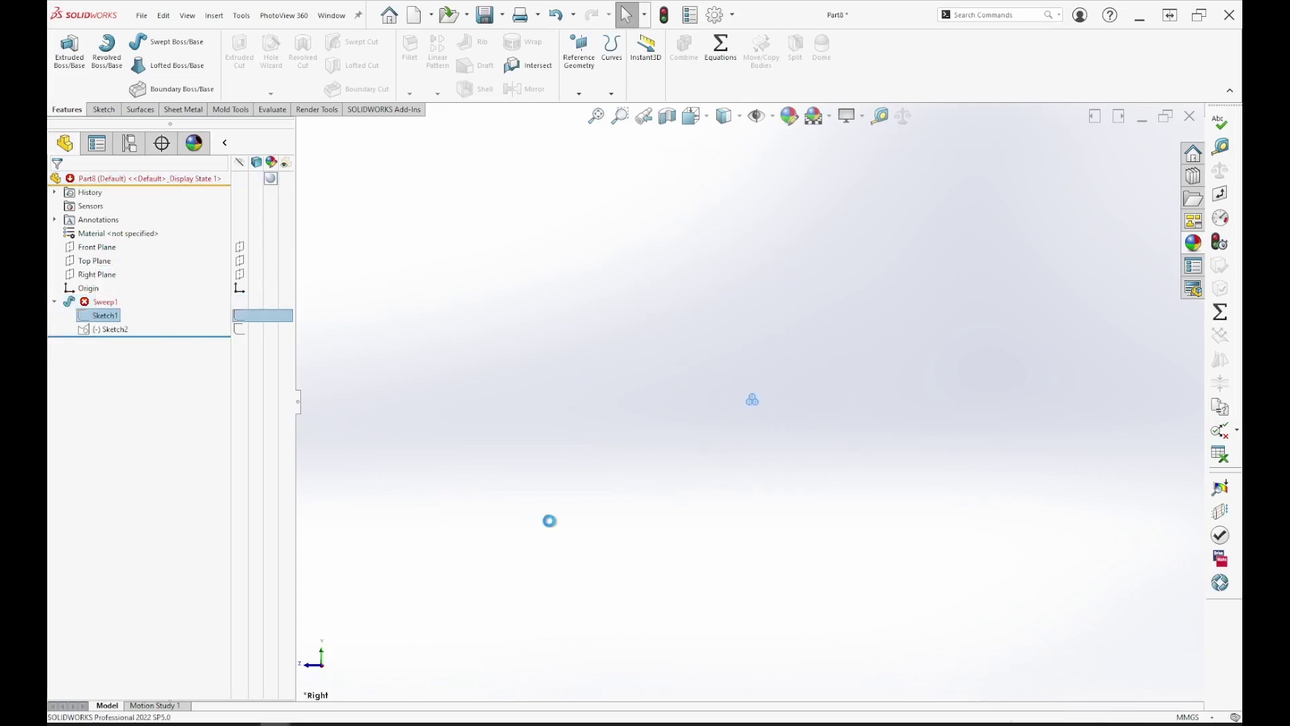
- Set the Polygon tool to 3 sides with an inscribed circle
scroll(711, 363, "down", 10)
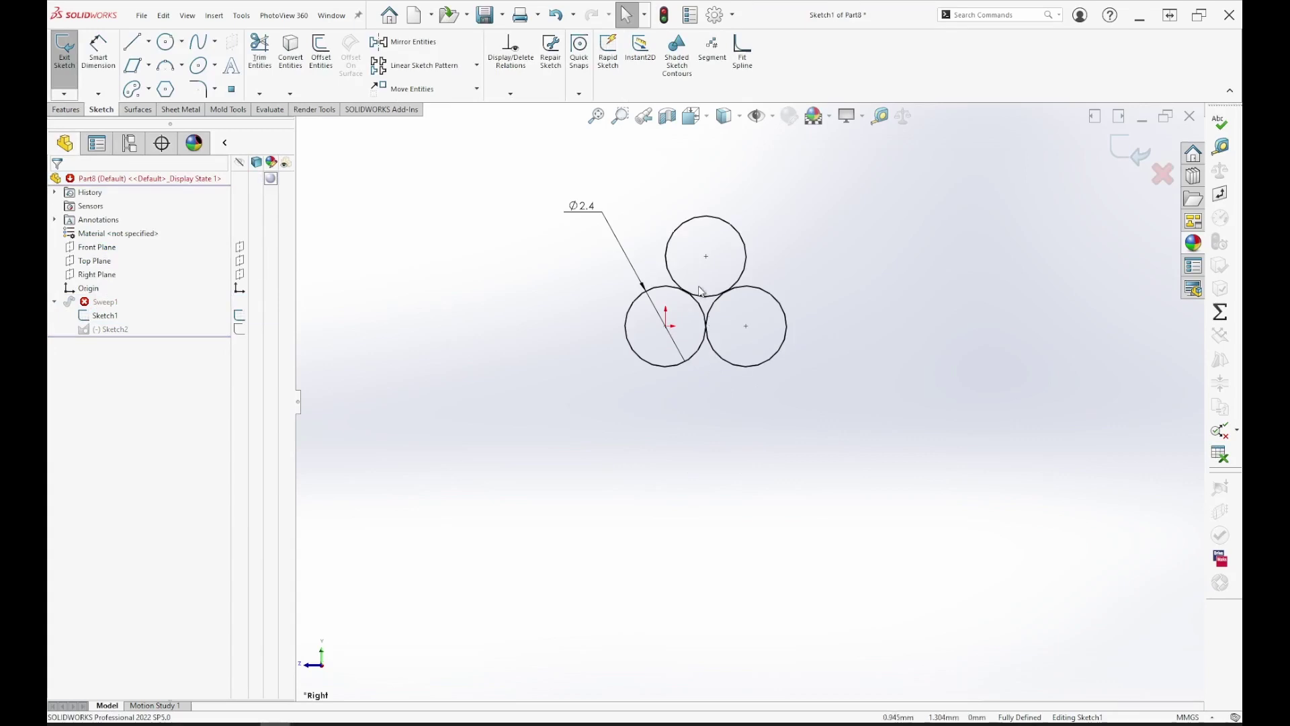
scroll(826, 448, "up", 4)
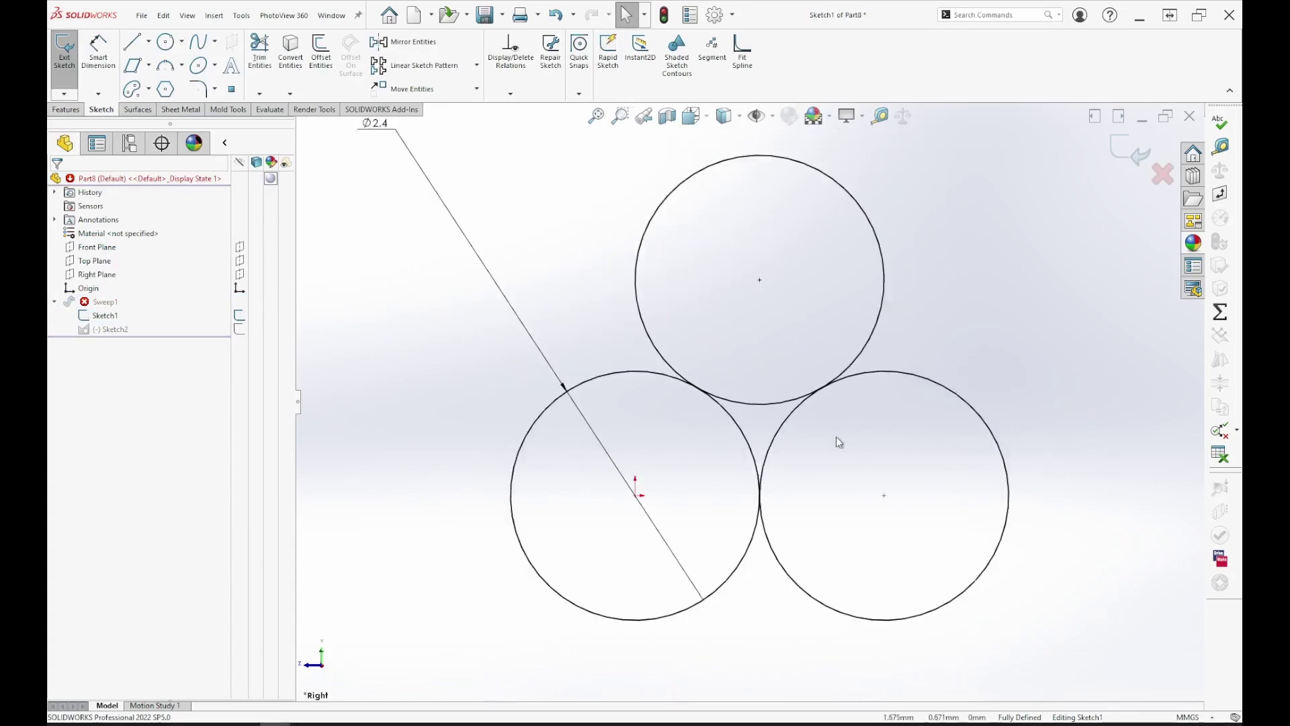
scroll(827, 401, "down", 4)
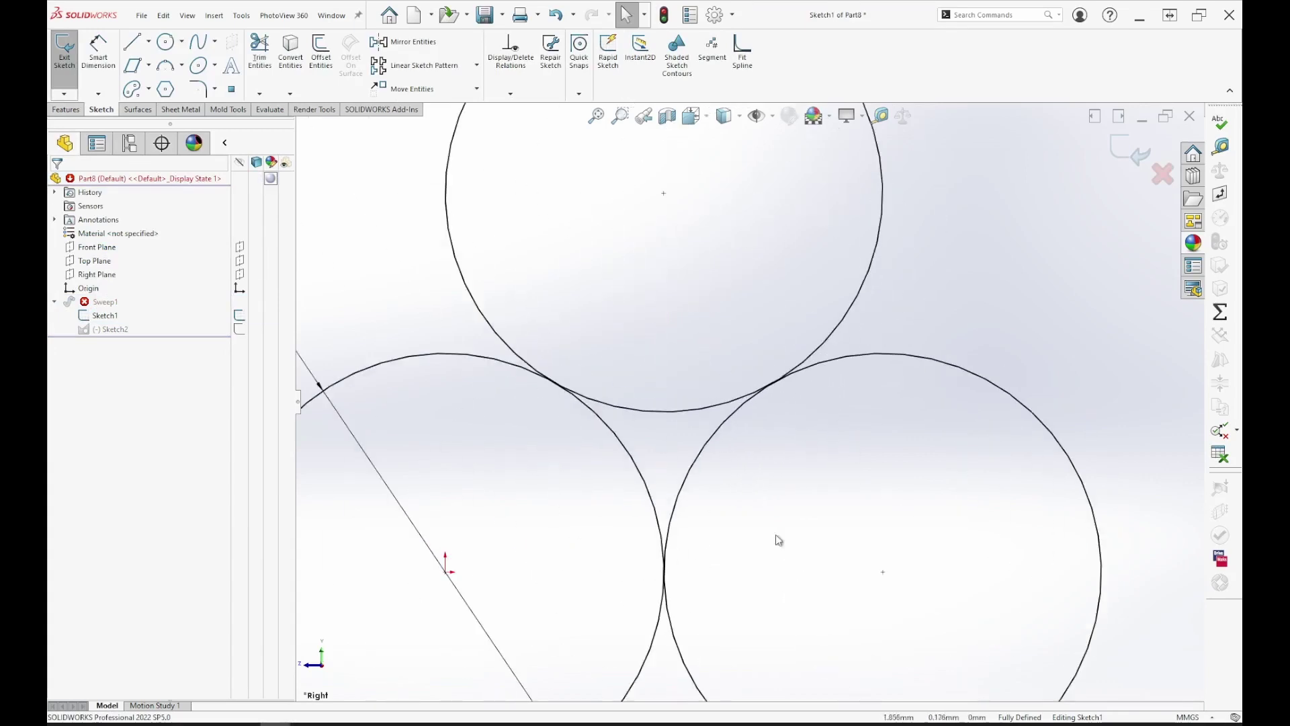
scroll(752, 442, "up", 4)
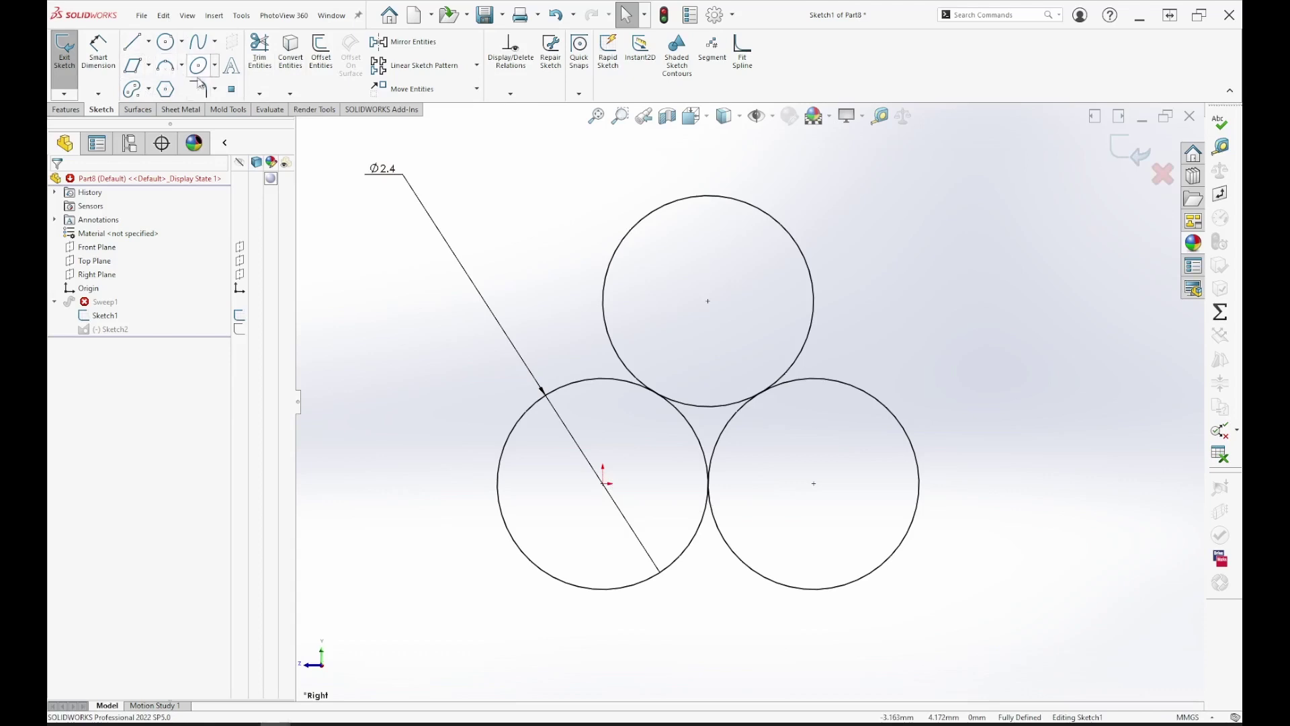
left_click(166, 90)
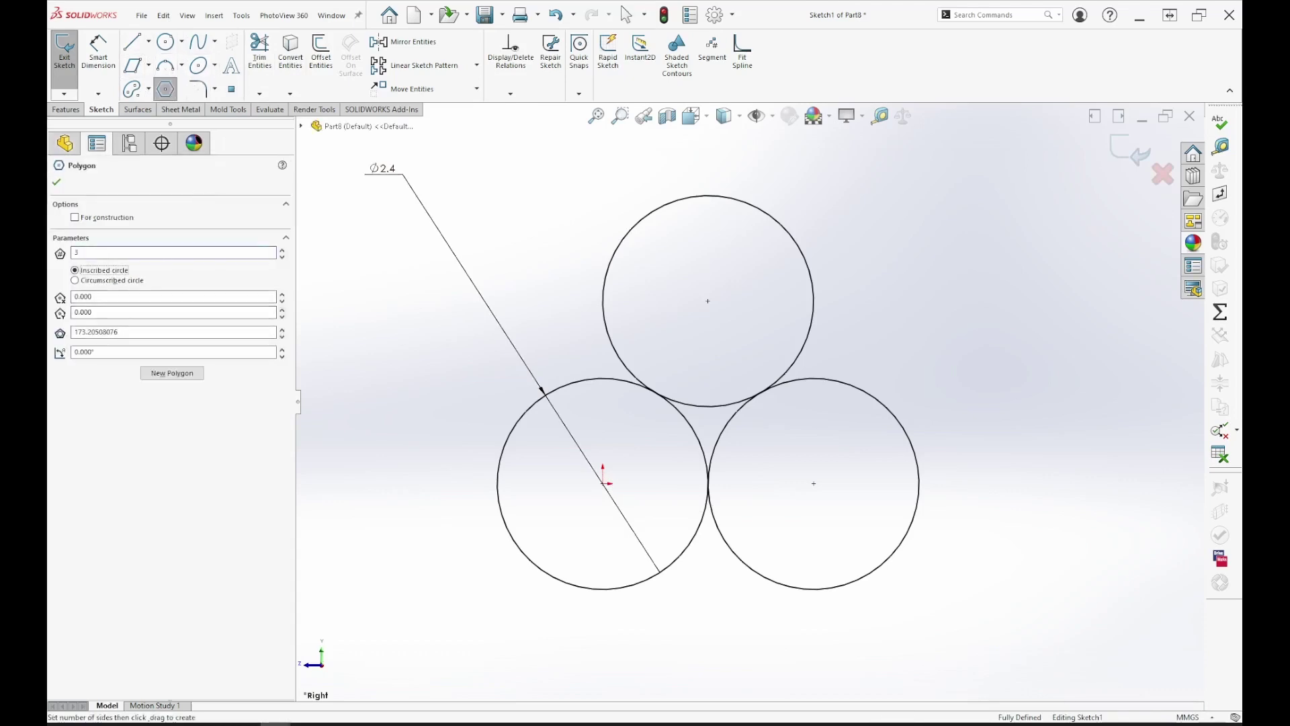
type("3")
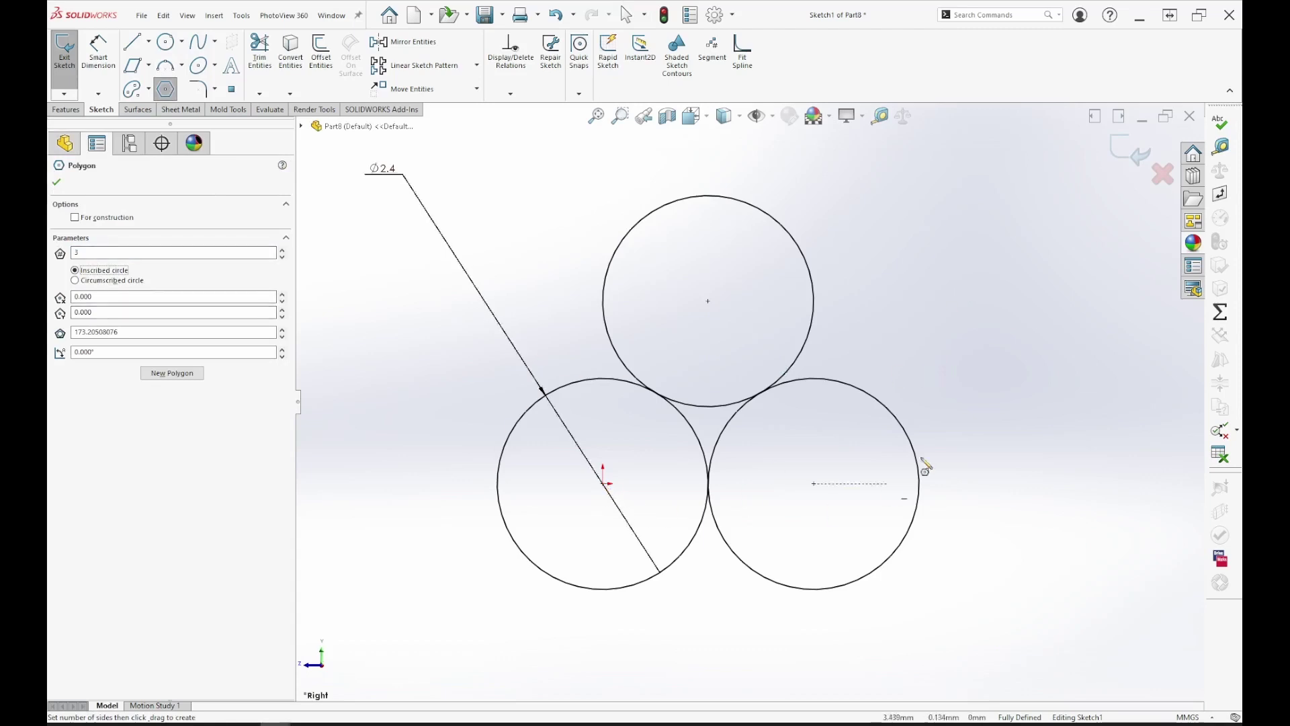
key("Escape")
- Delete the upper and right circles from the profile sketch, keeping the dimensioned circle at the origin
left_click_drag(897, 250, 759, 441)
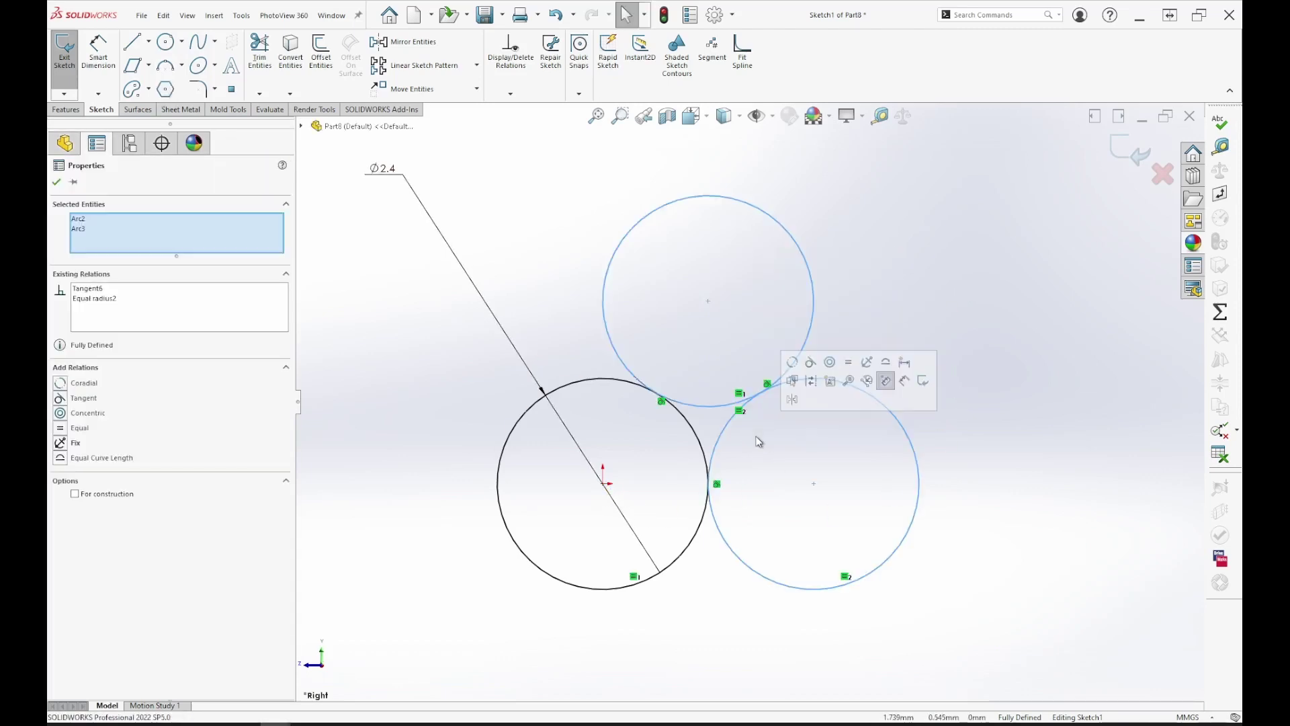
key("Delete")
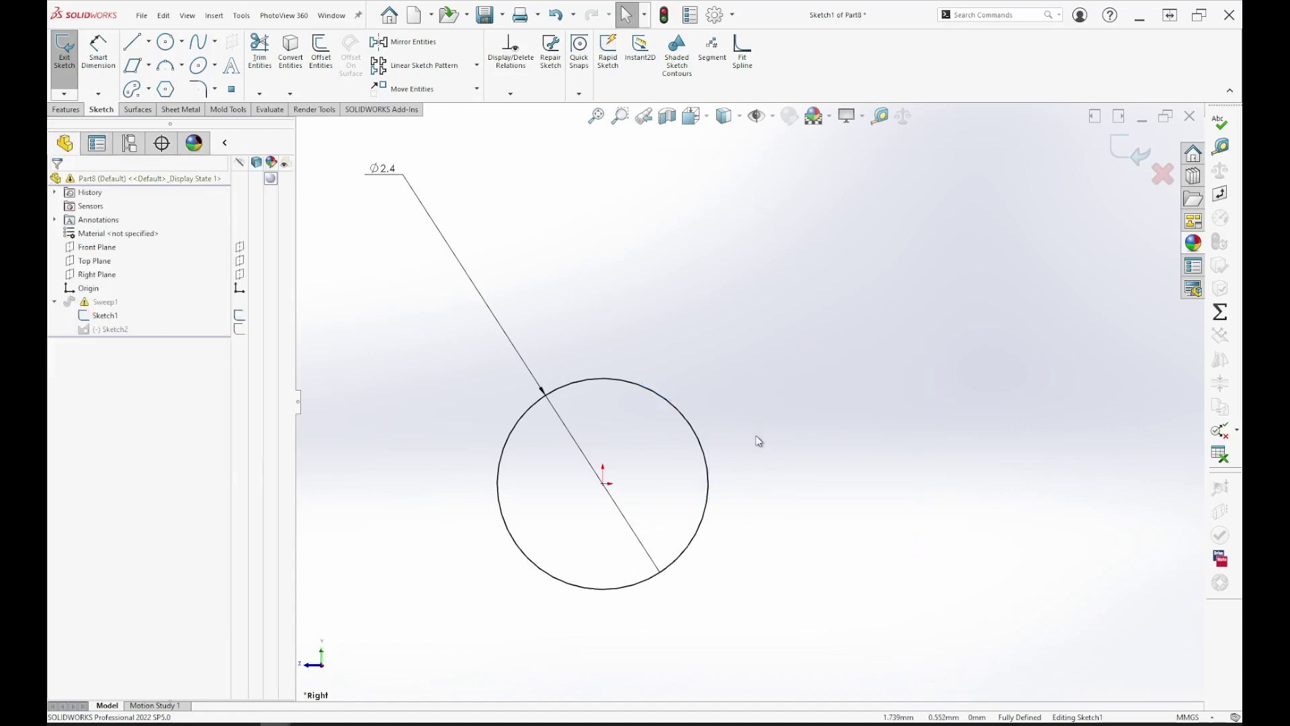
- Draw an upright three-sided polygon with sides about 2.43 mm long to the right of the 2.4 mm circle
left_click(166, 90)
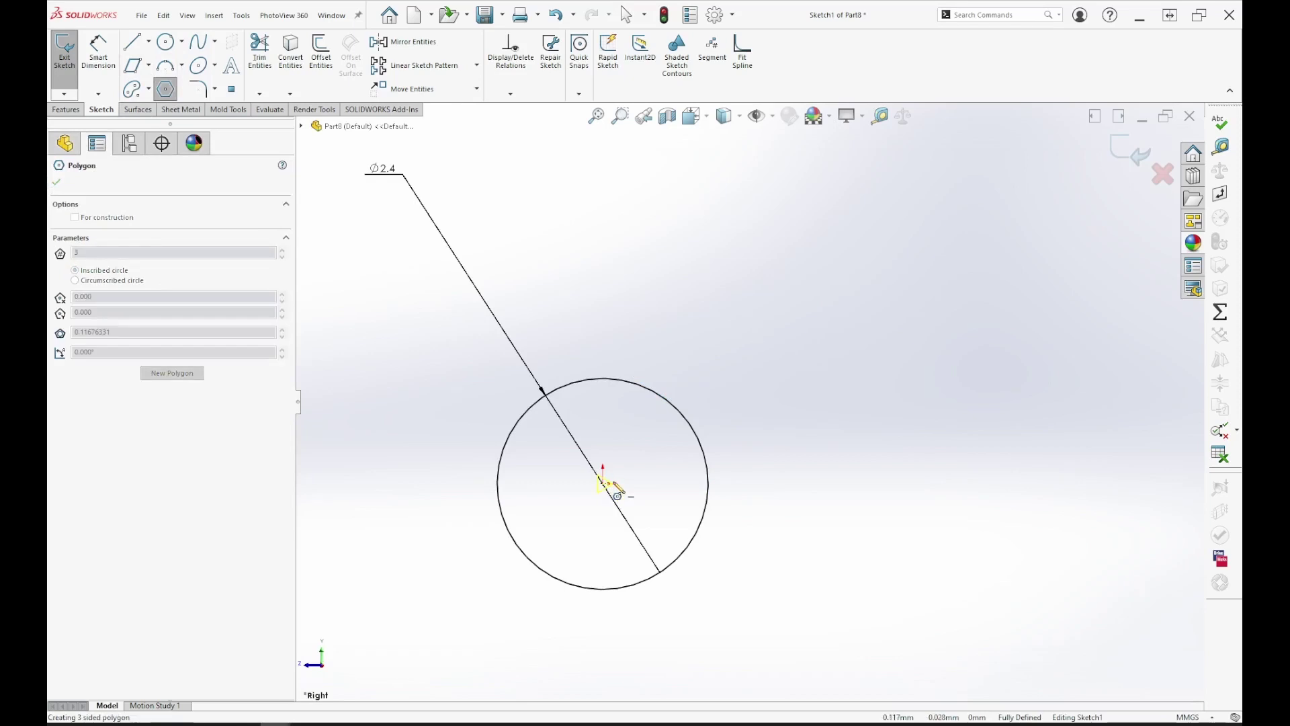
key("Escape")
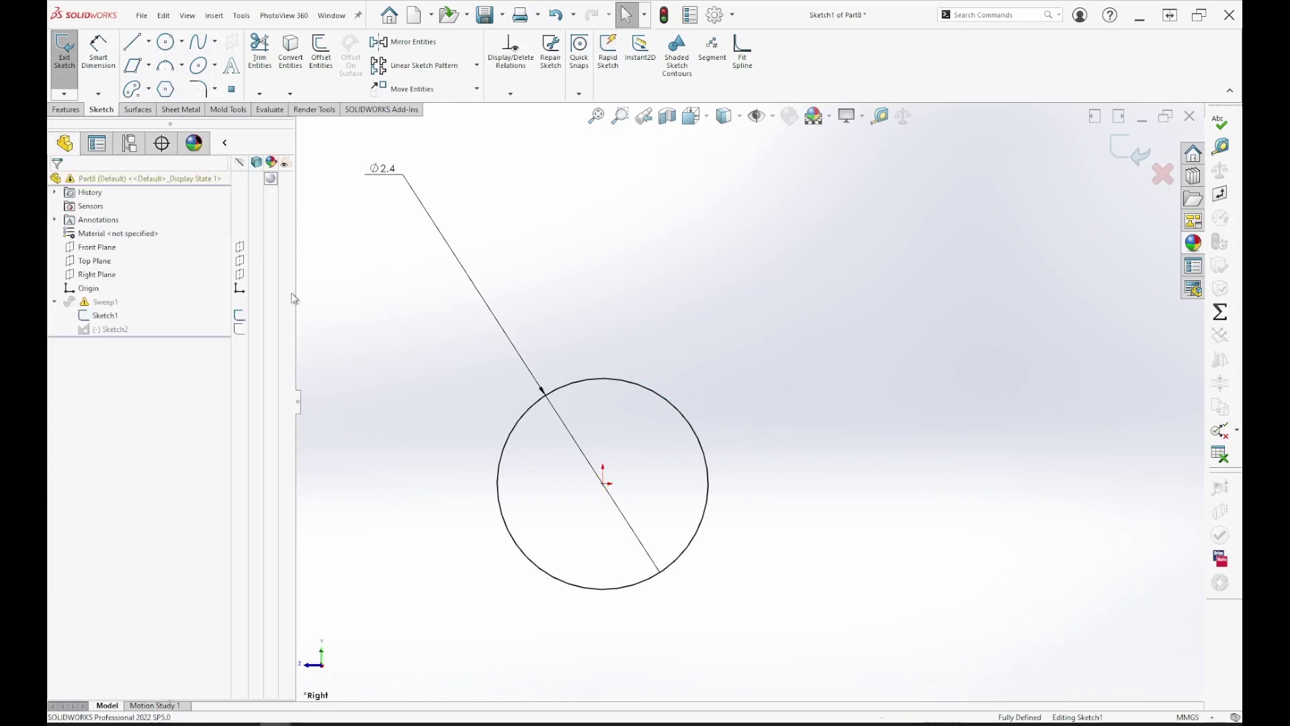
left_click(166, 90)
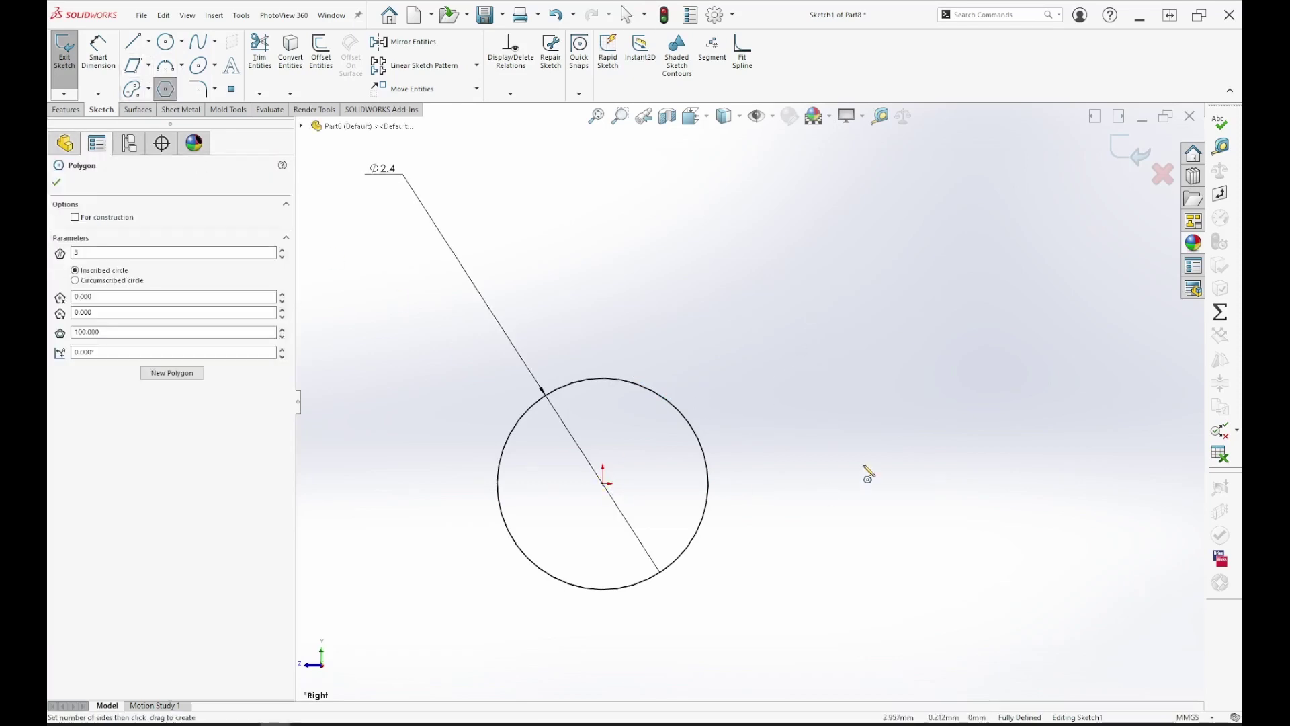
left_click_drag(863, 466, 865, 345)
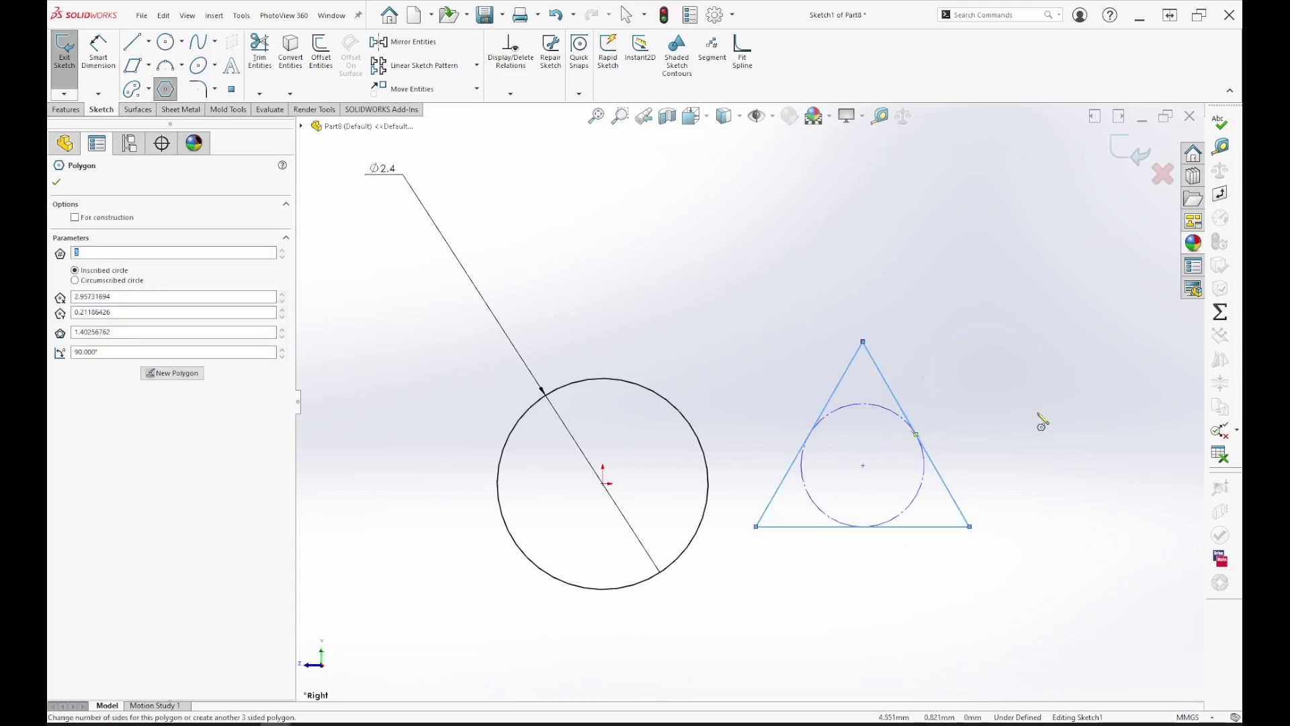
key("Escape")
left_click(941, 531)
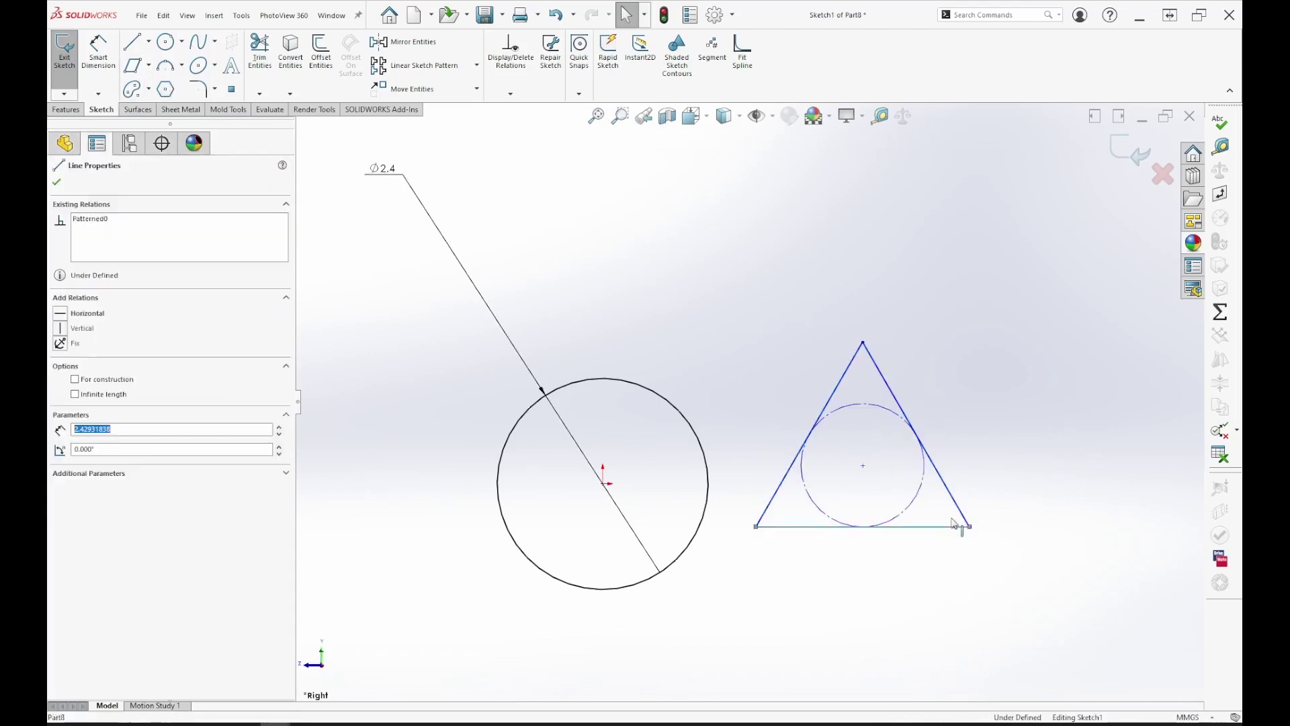
right_click(956, 423)
key("Escape")
left_click(958, 426)
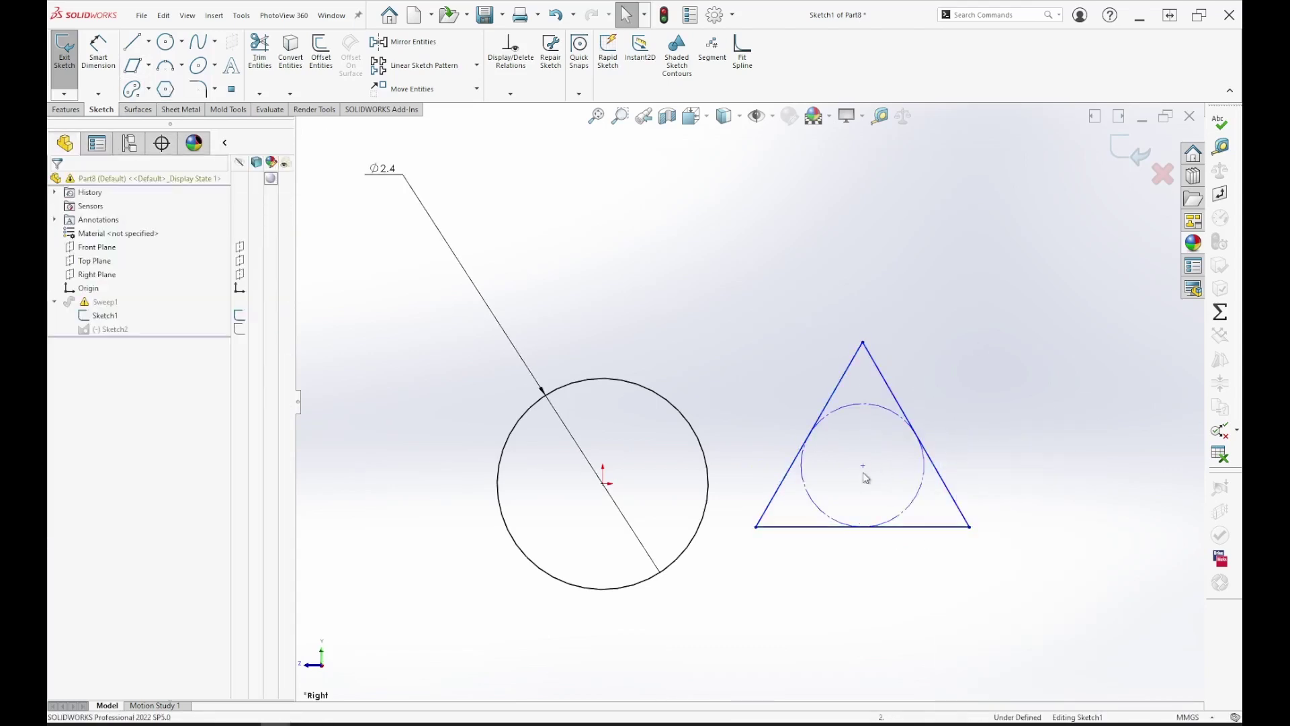
- Make the triangle's lower-left corner coincident with the circle's centre and enlarge the triangle to sides about 3.96 mm long
left_click(757, 528)
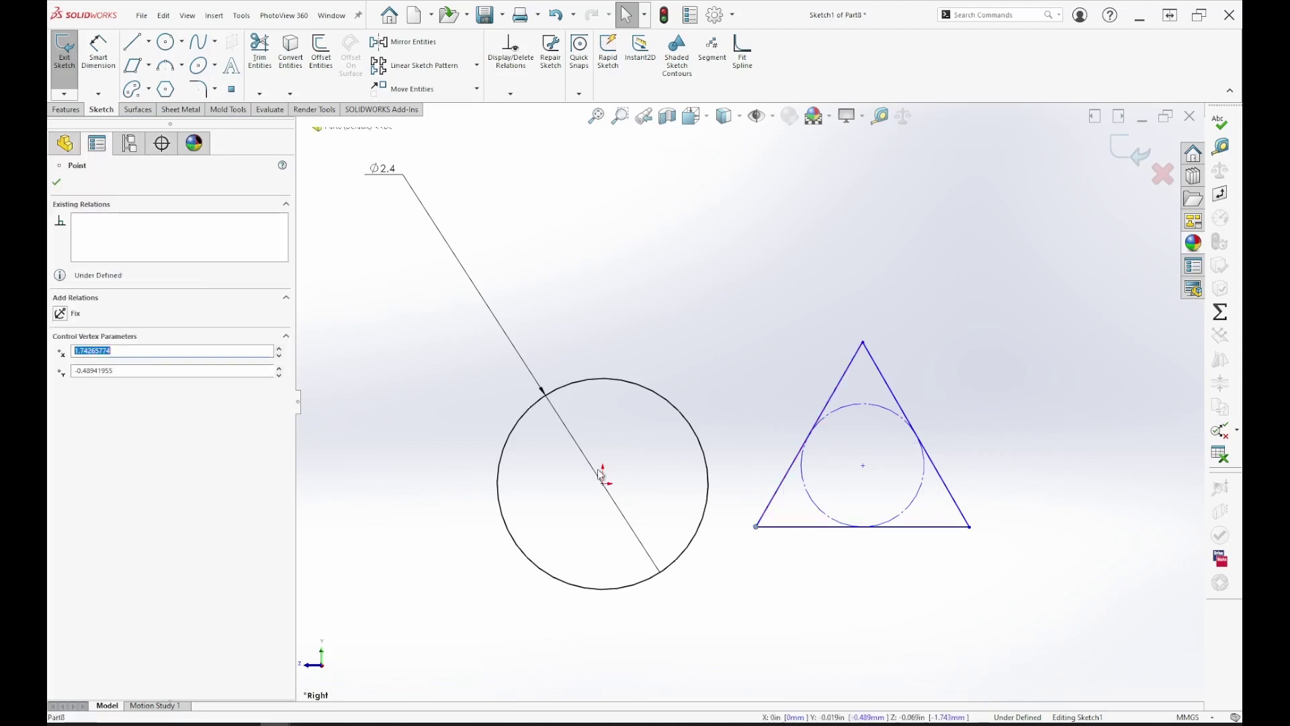
left_click(604, 484, "ctrl")
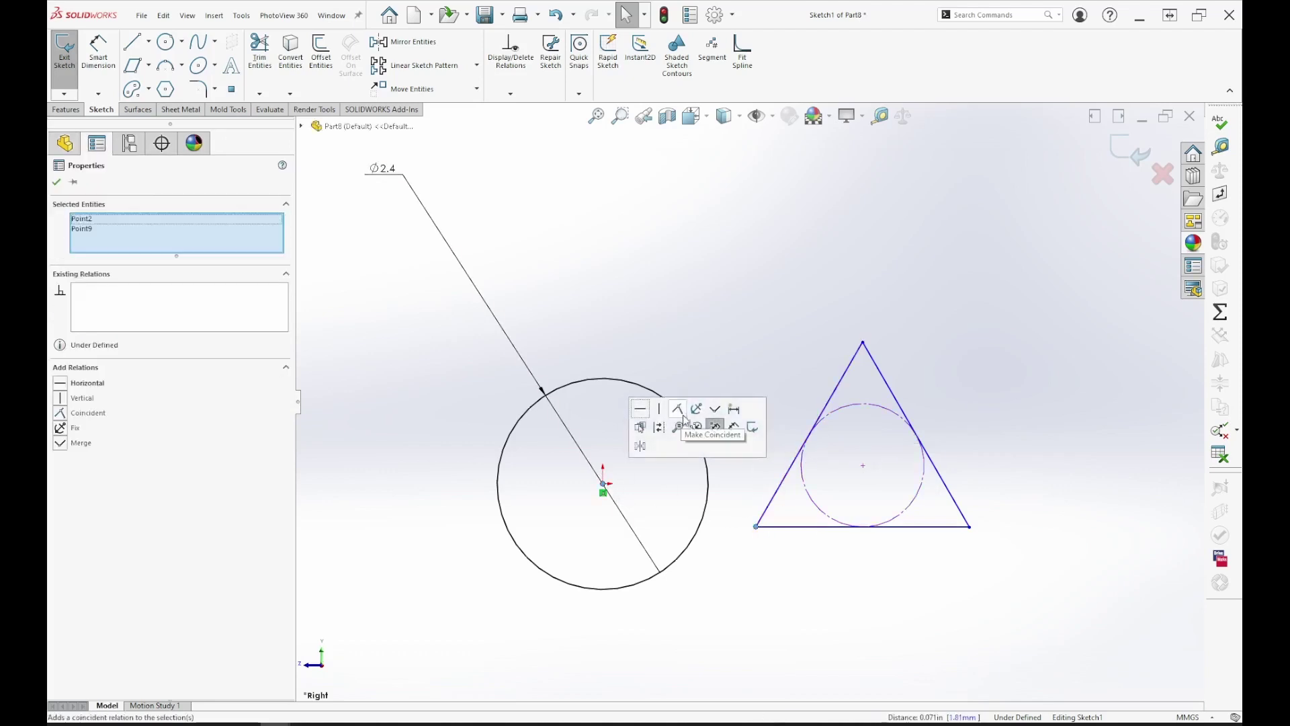
left_click(679, 410)
left_click(950, 607)
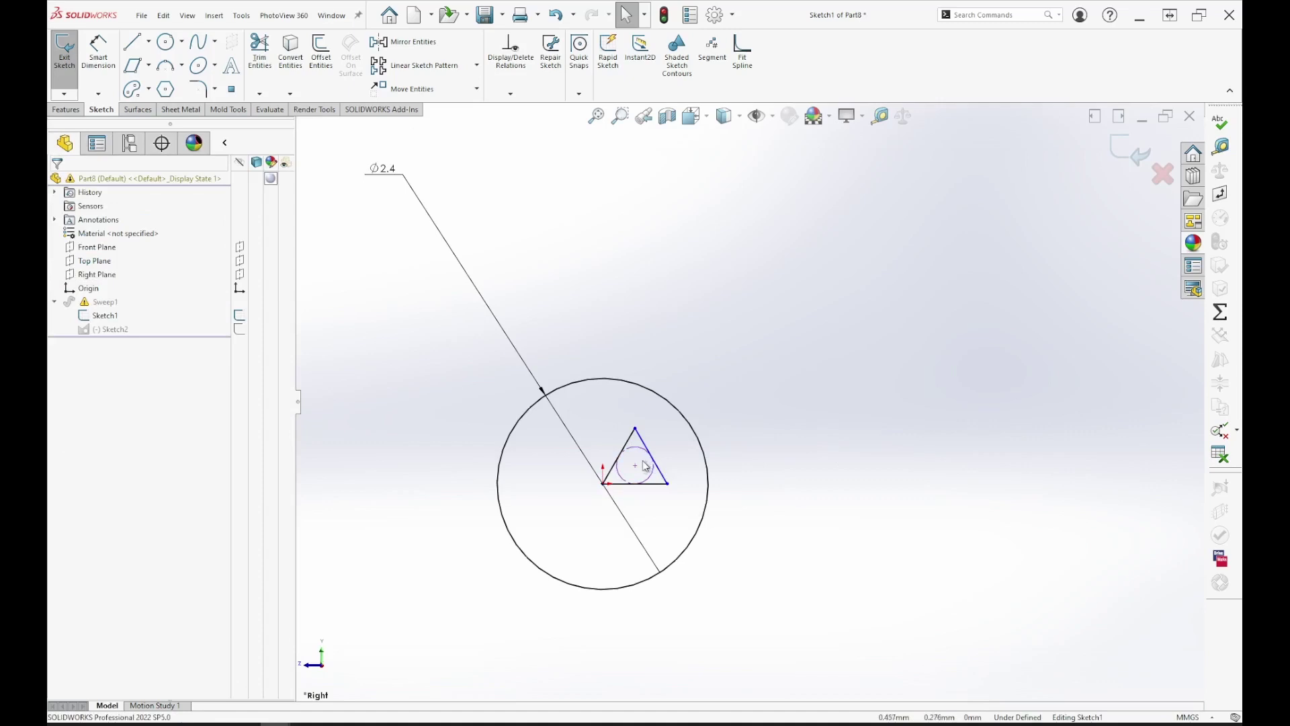
left_click_drag(639, 471, 787, 402)
left_click(856, 550)
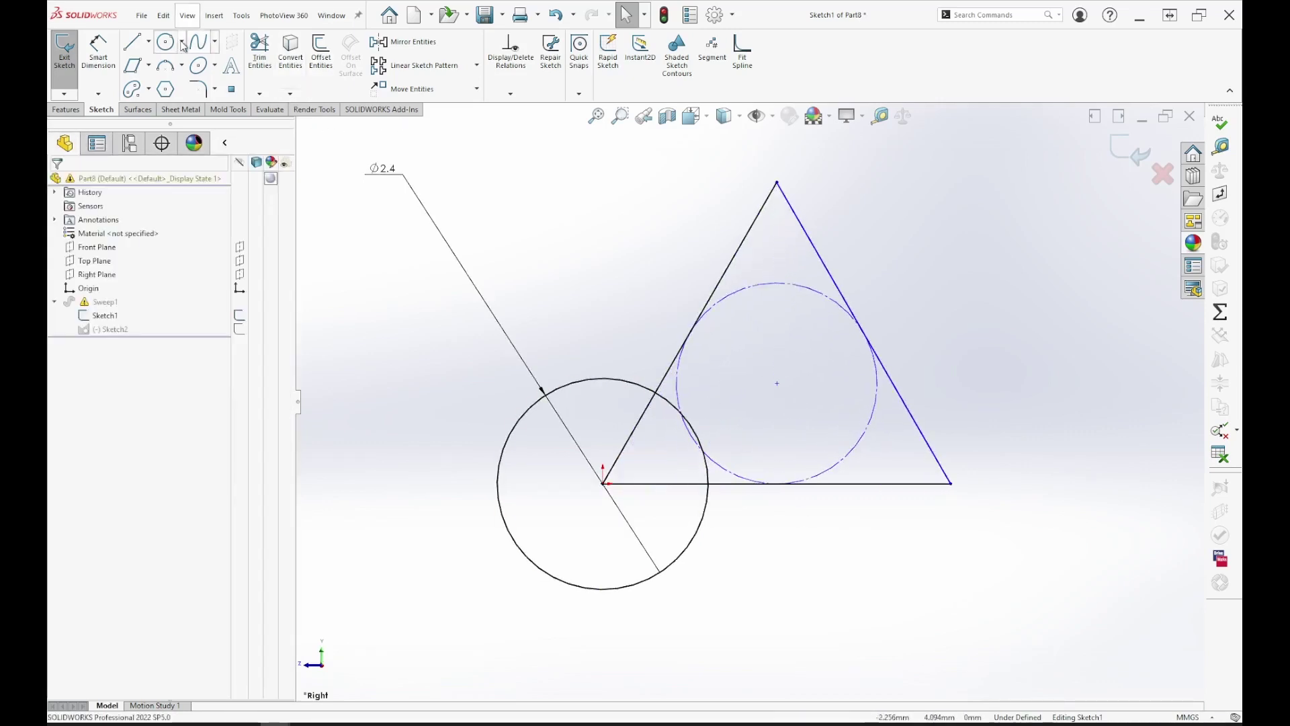
- Draw a circle about 2.08 mm in diameter centred on the triangle's lower-right corner and a larger one centred on its apex
left_click(169, 43)
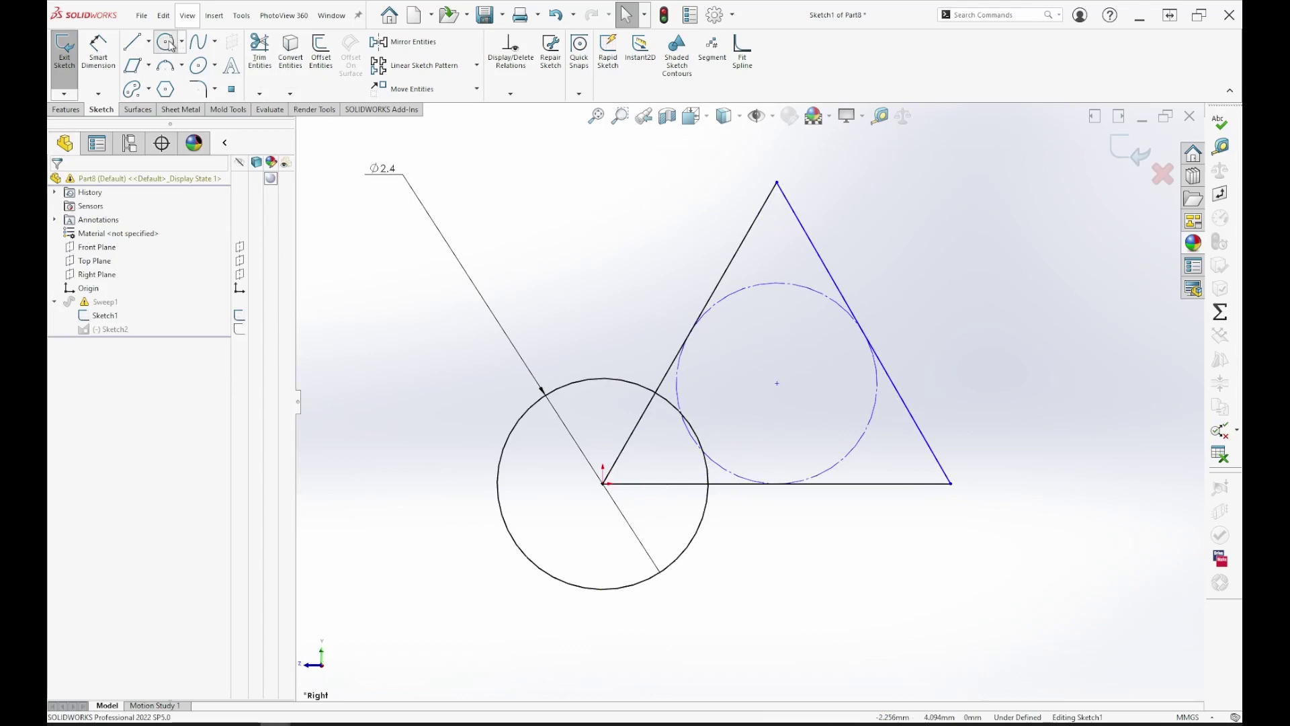
left_click(951, 484)
left_click(996, 570)
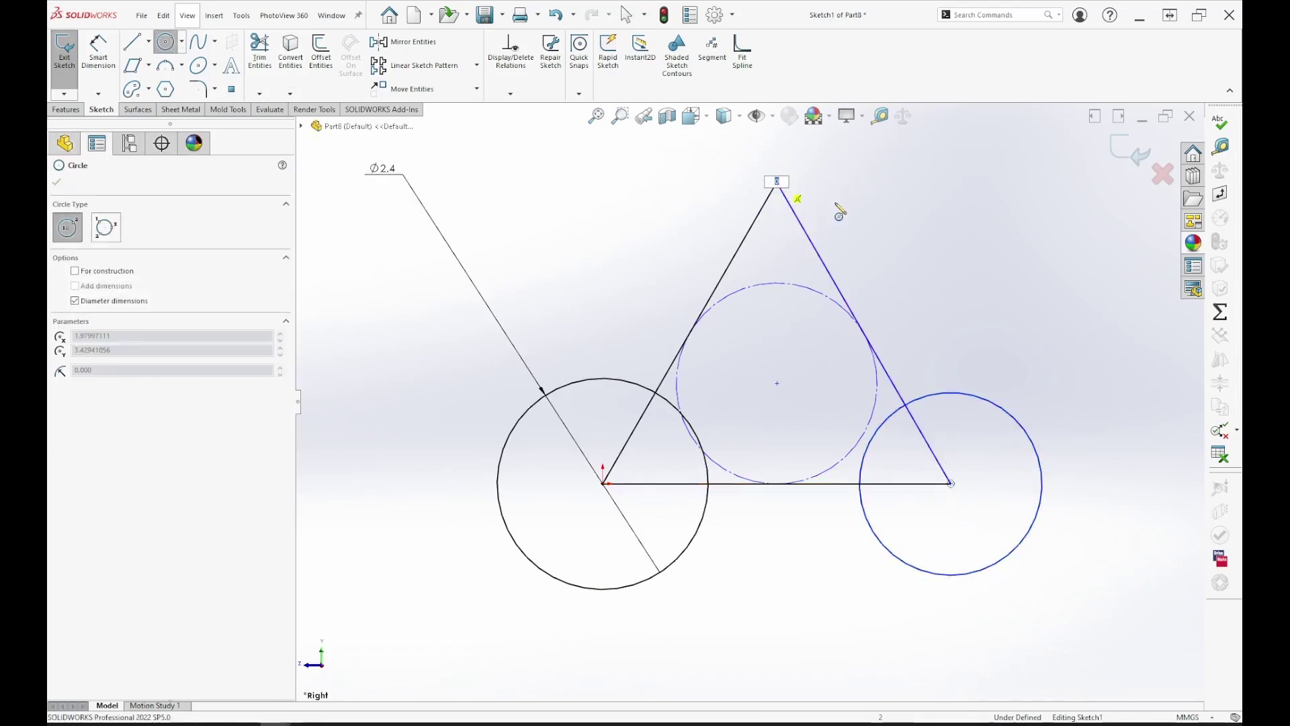
key("Escape")
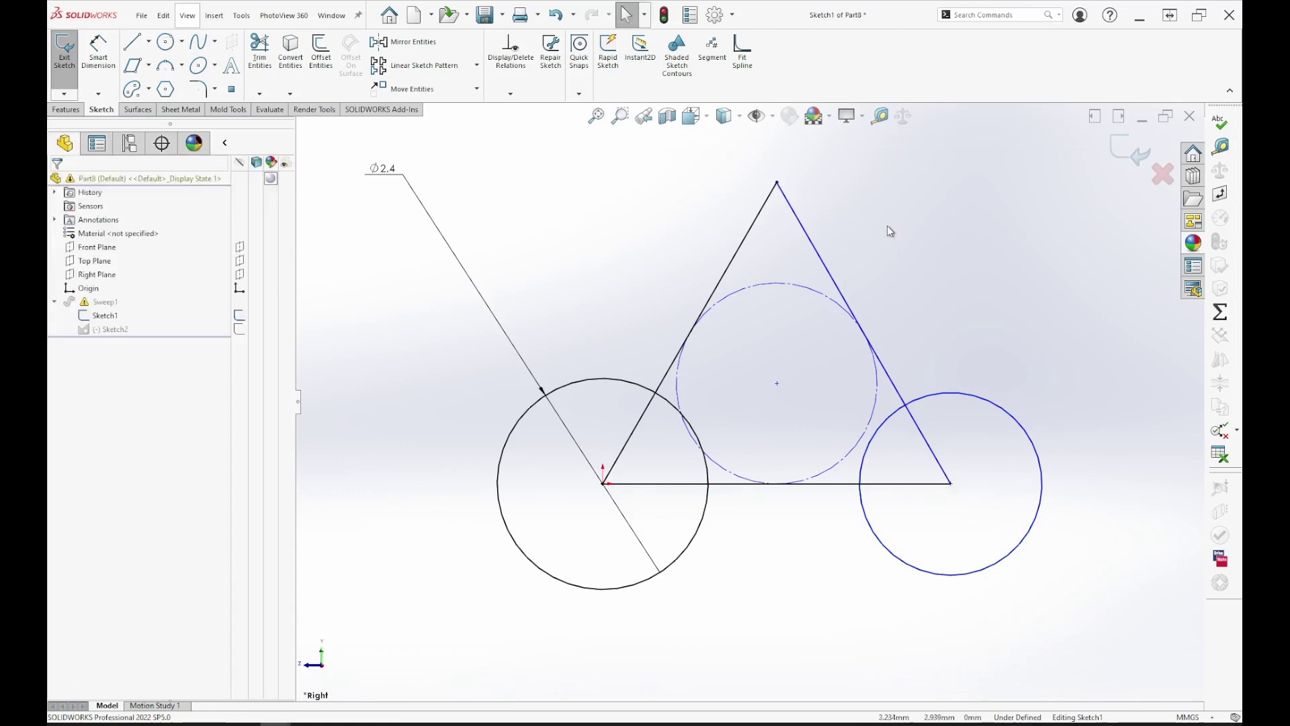
left_click(778, 182)
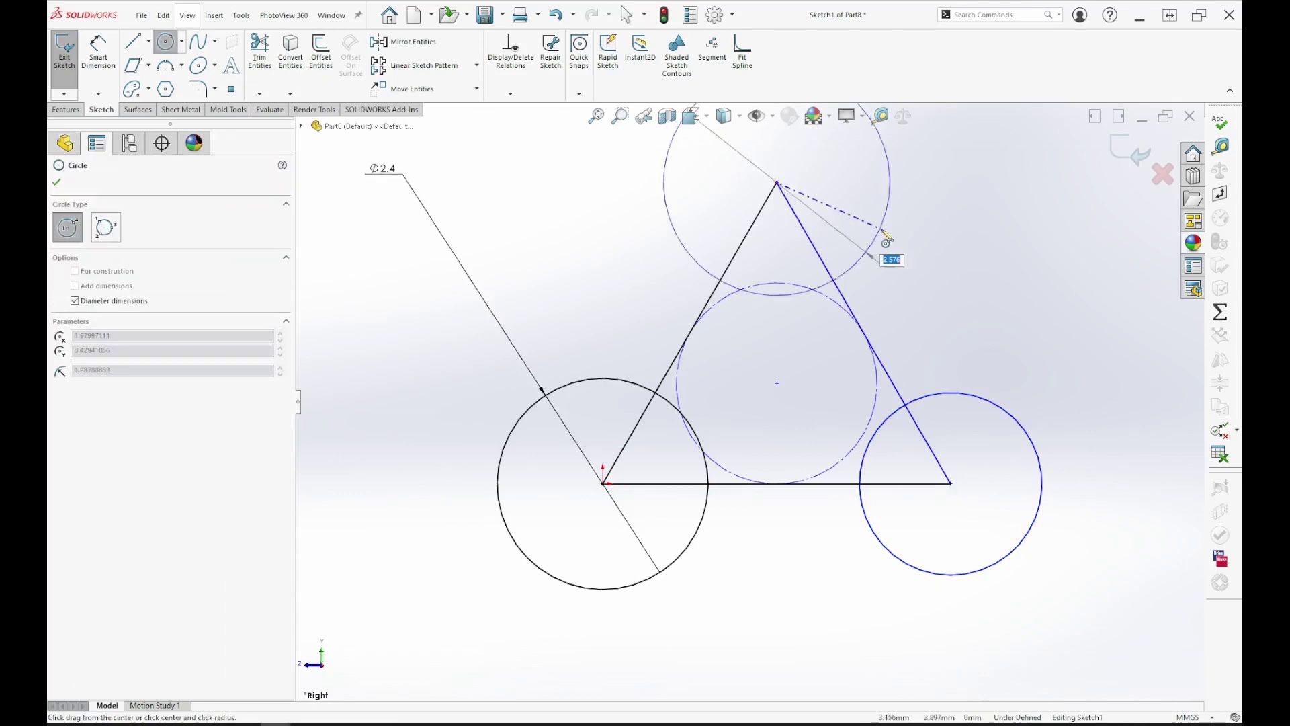
left_click(897, 238)
key("Escape")
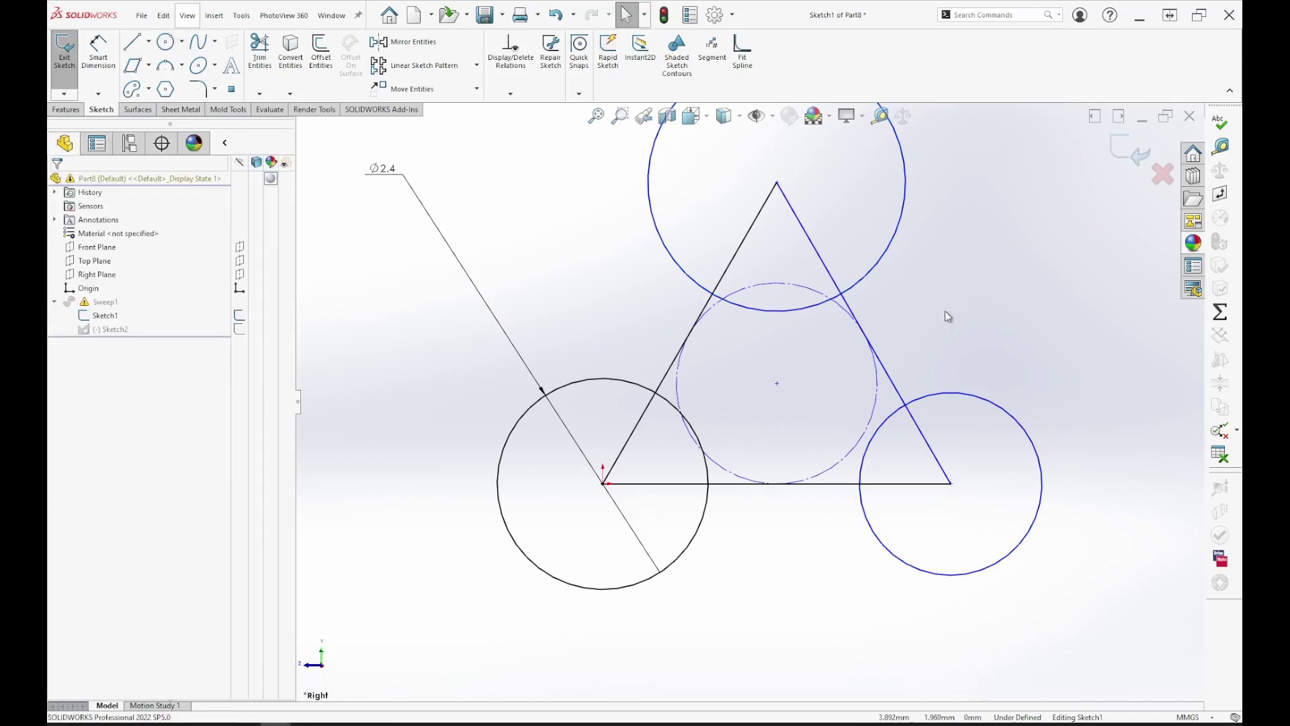
- Make the two new corner circles equal to the 2.4 mm circle at the origin
left_click(982, 406)
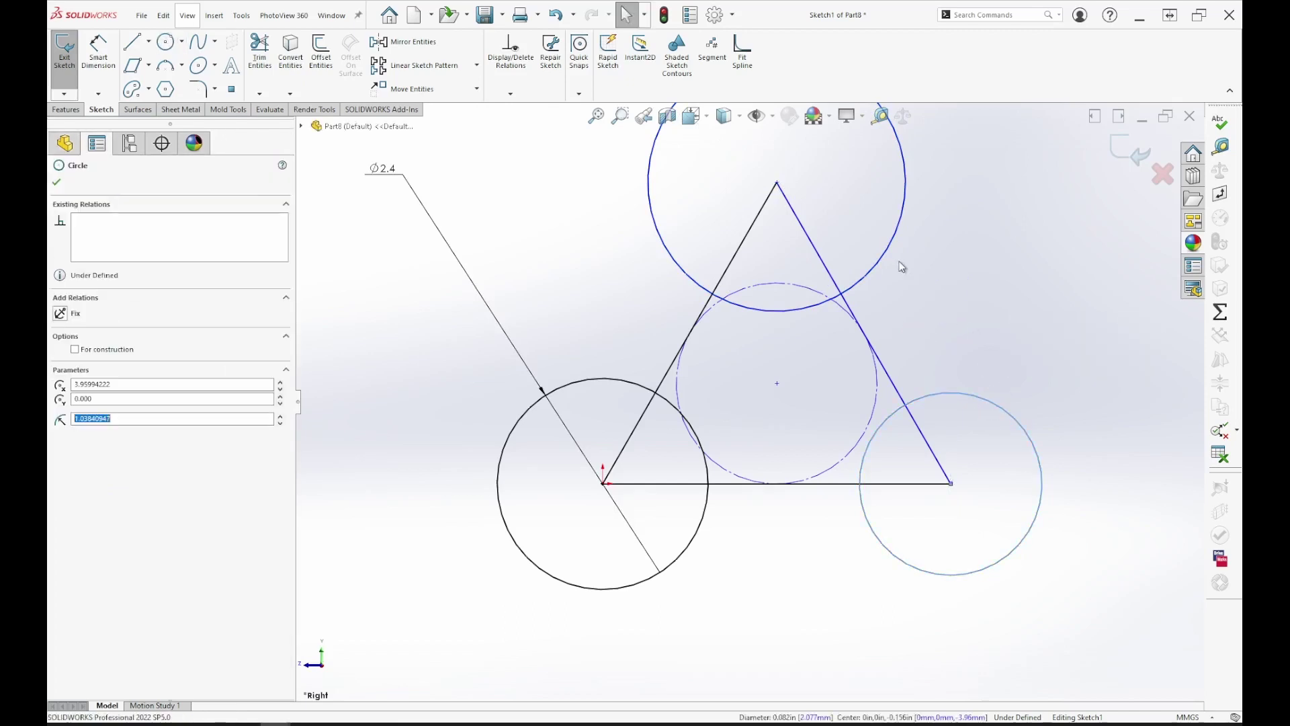
left_click(893, 254, "ctrl")
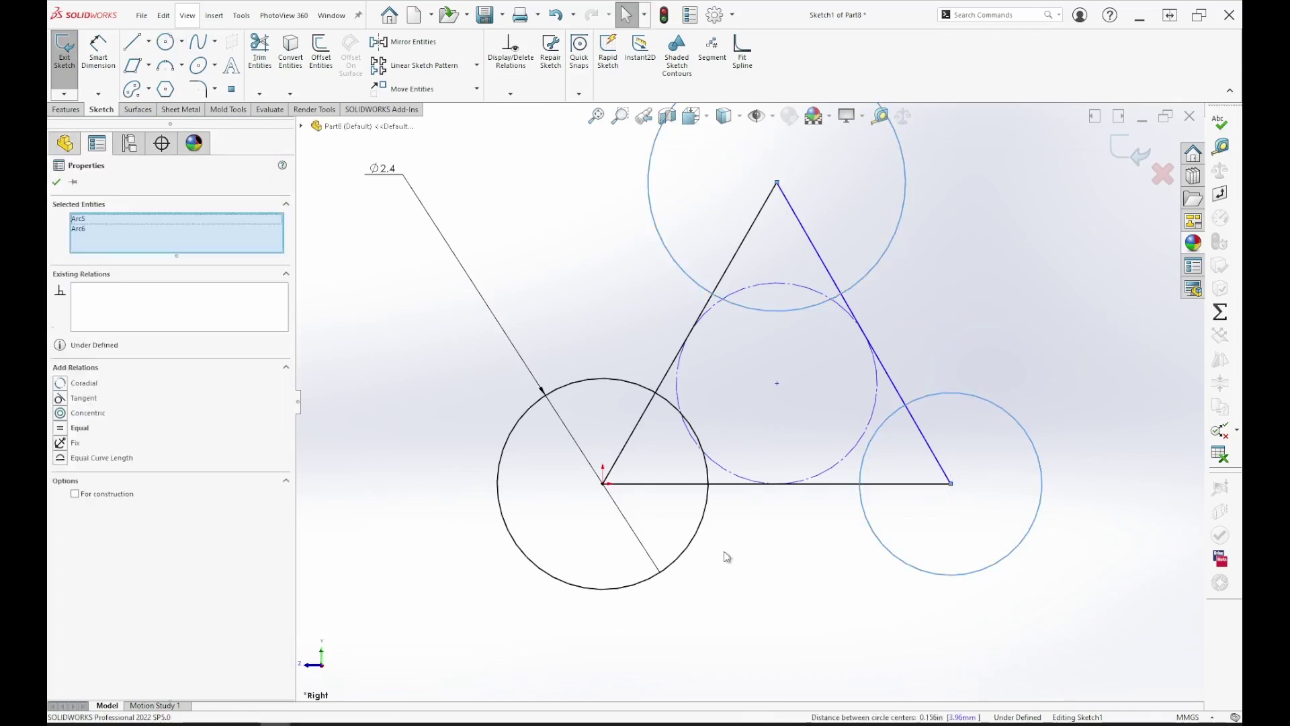
left_click(696, 548, "ctrl")
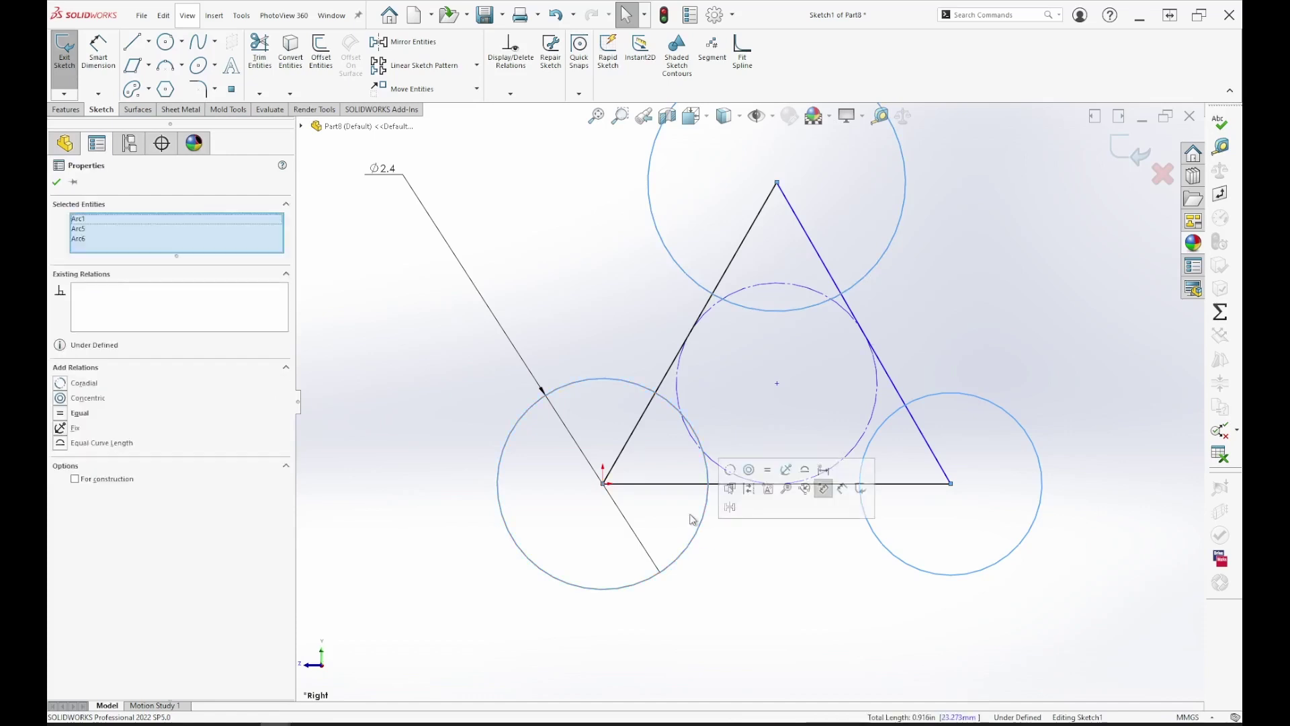
left_click(769, 470)
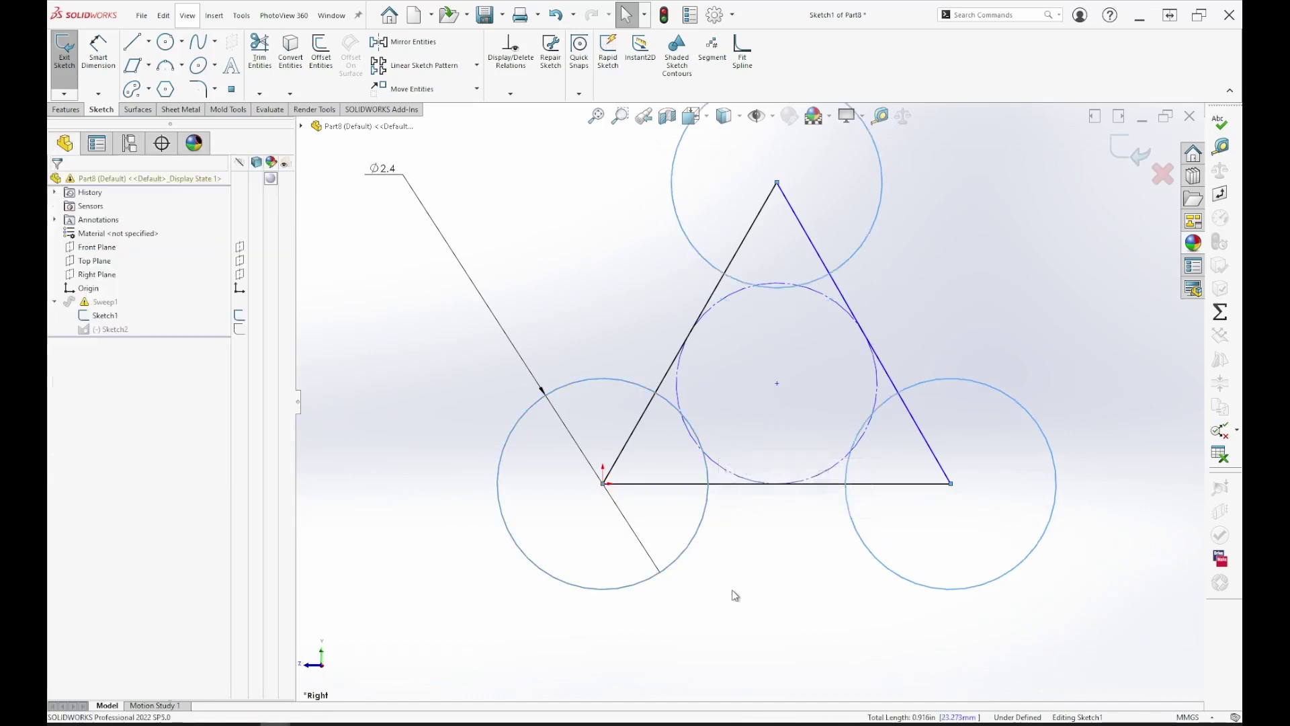
- Convert the triangle's three sides to construction lines
left_click(844, 300)
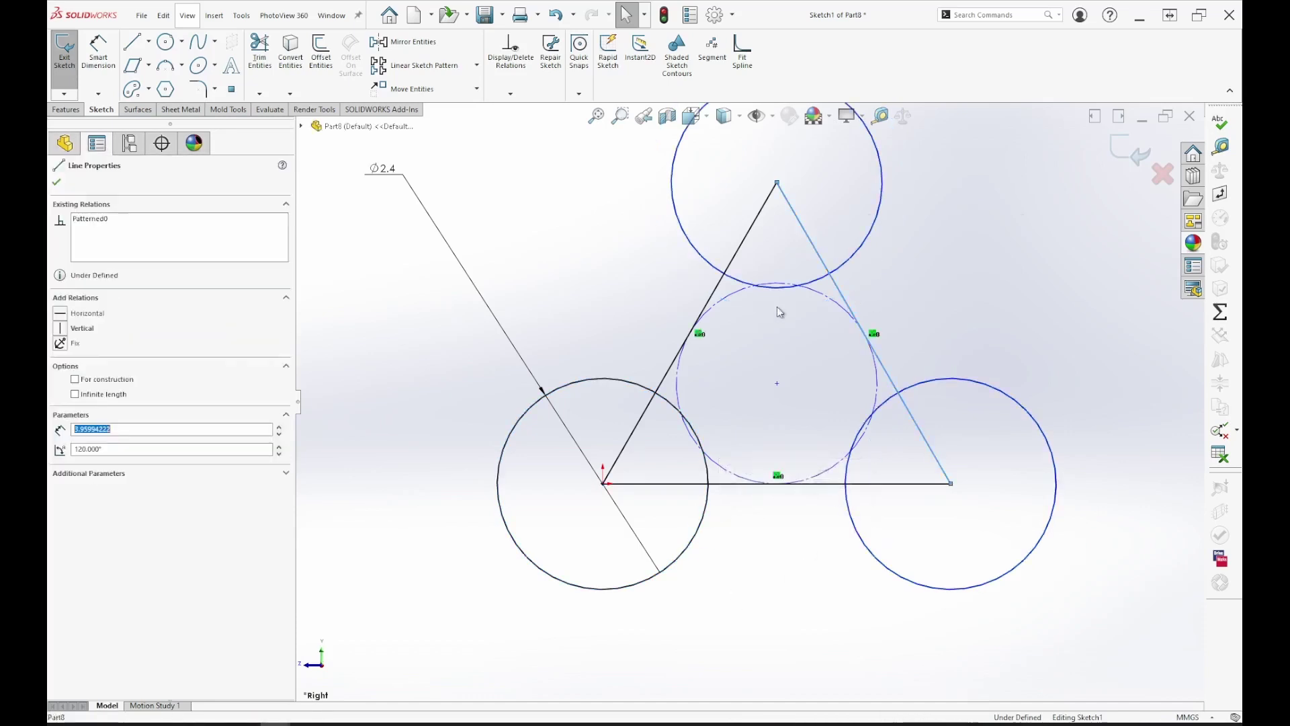
left_click(715, 296, "ctrl")
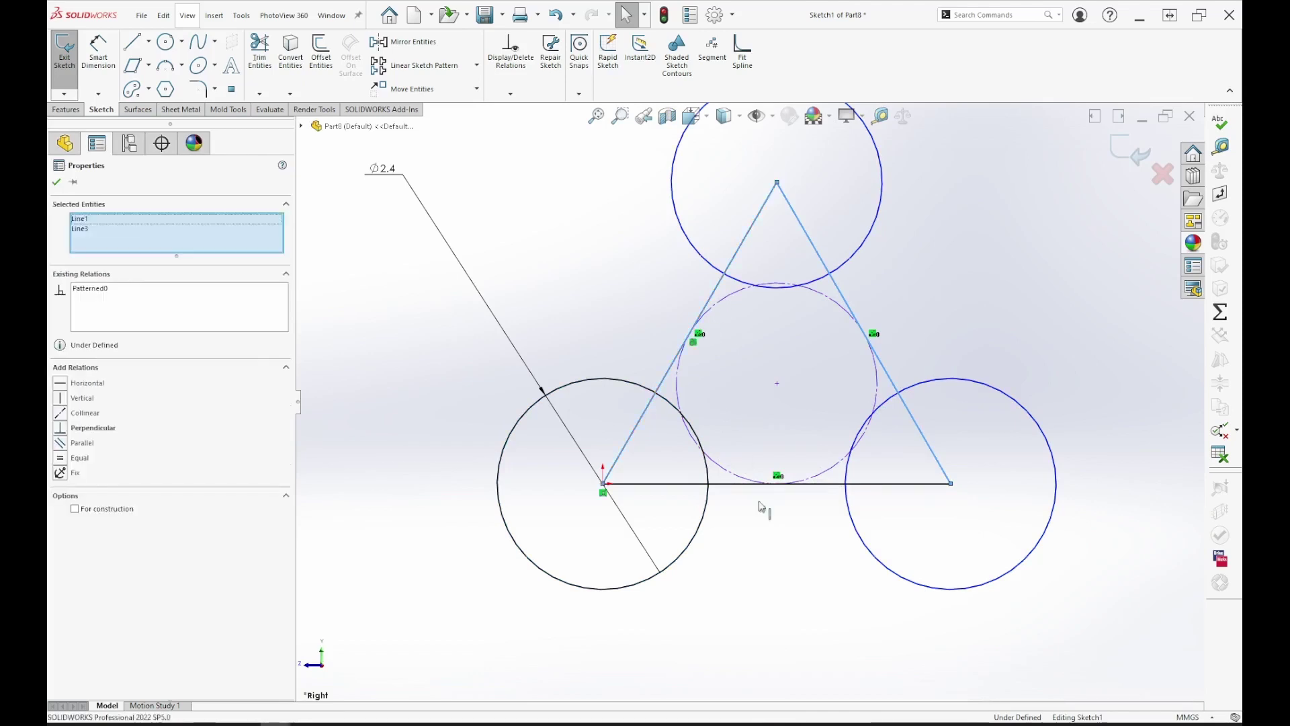
left_click(826, 489, "ctrl")
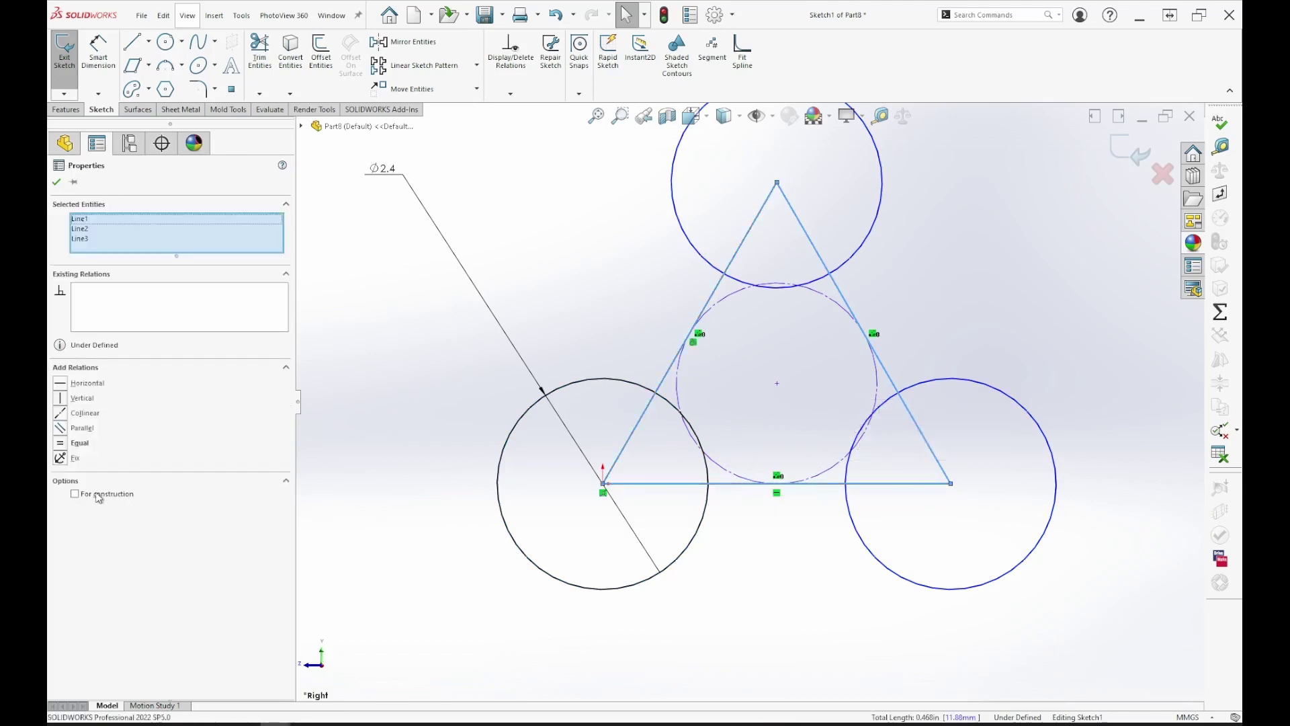
left_click(77, 495)
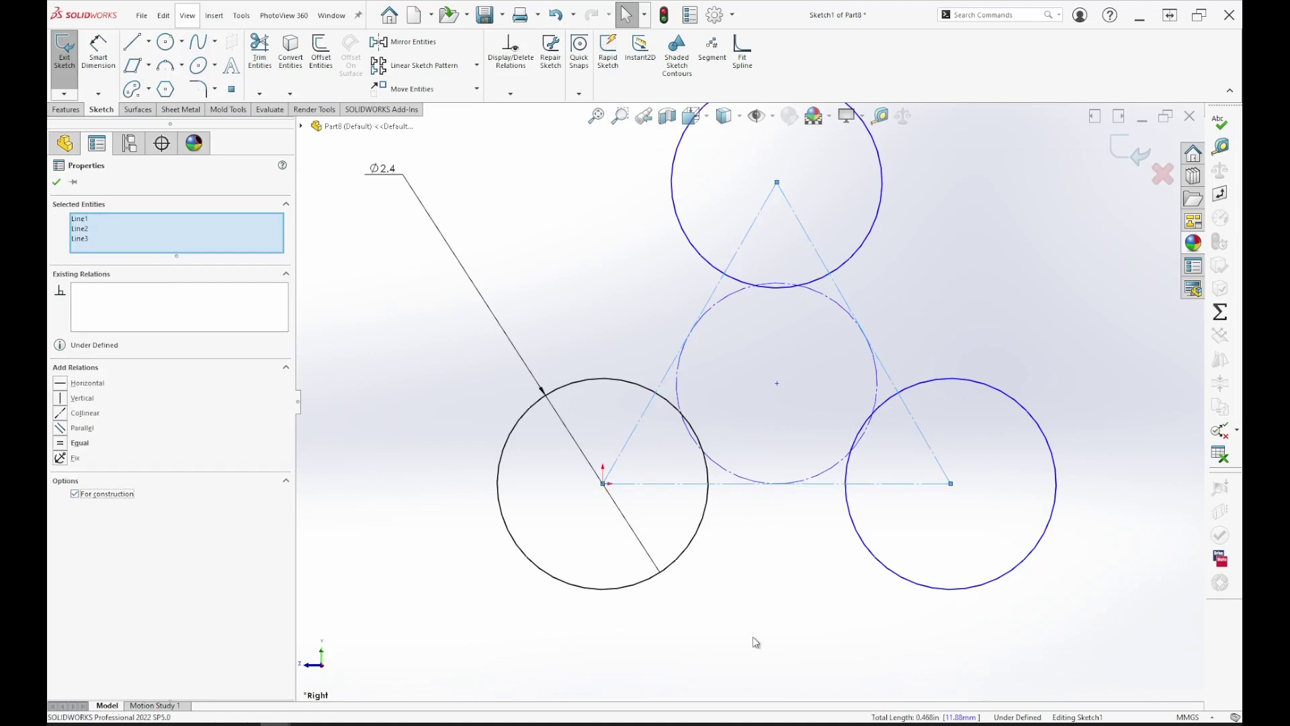
left_click(770, 589)
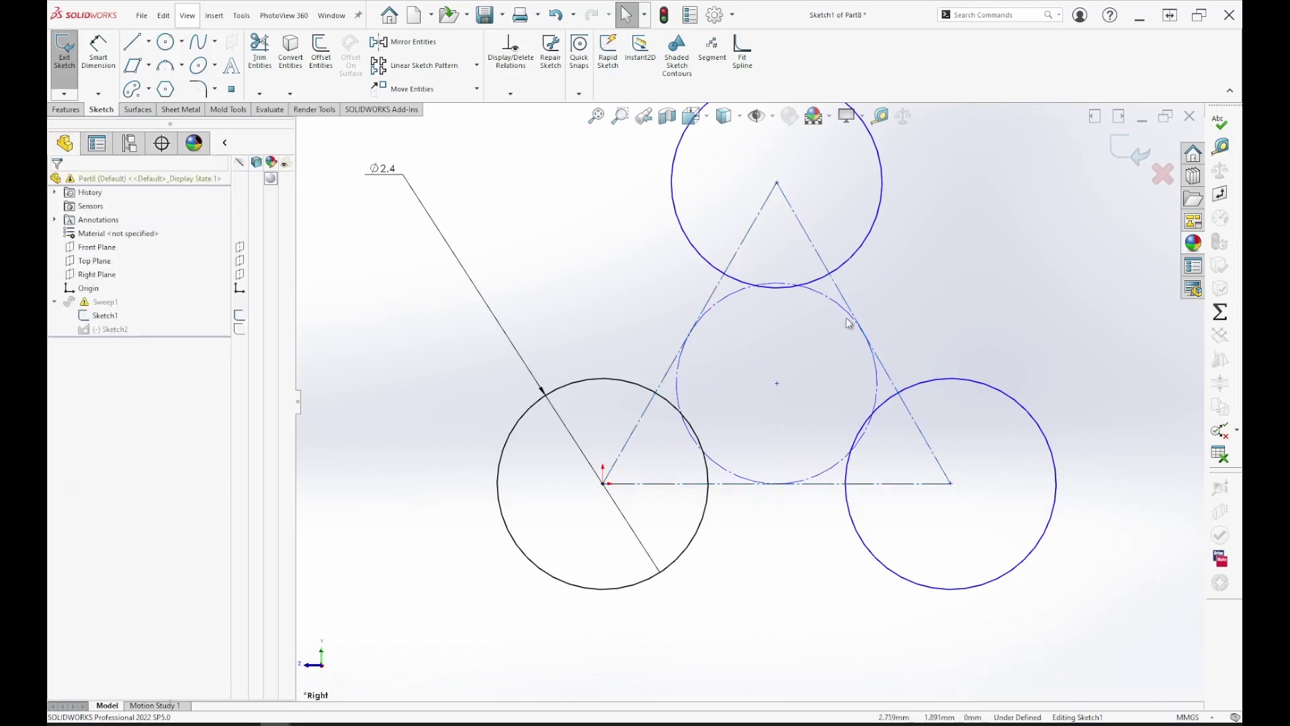
- Shrink the construction triangle to sides about 2.3 mm long so that the three corner circles overlap
left_click(866, 334)
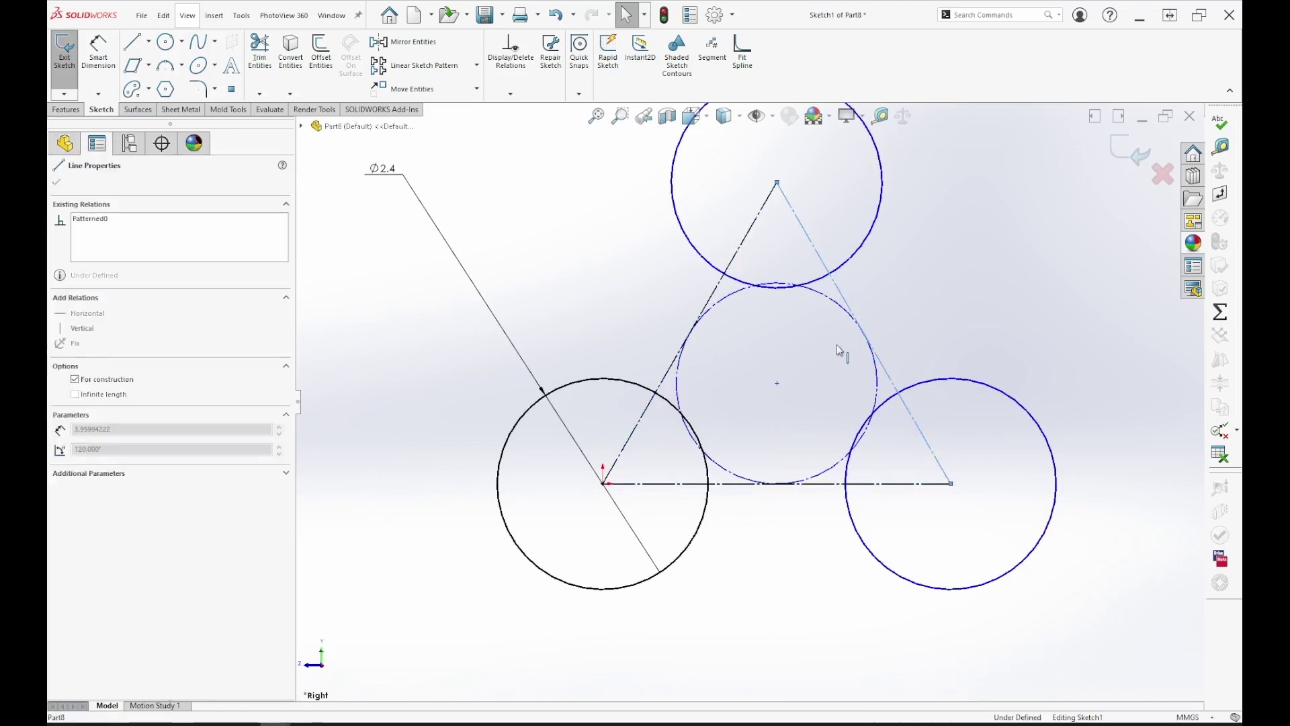
left_click(939, 296)
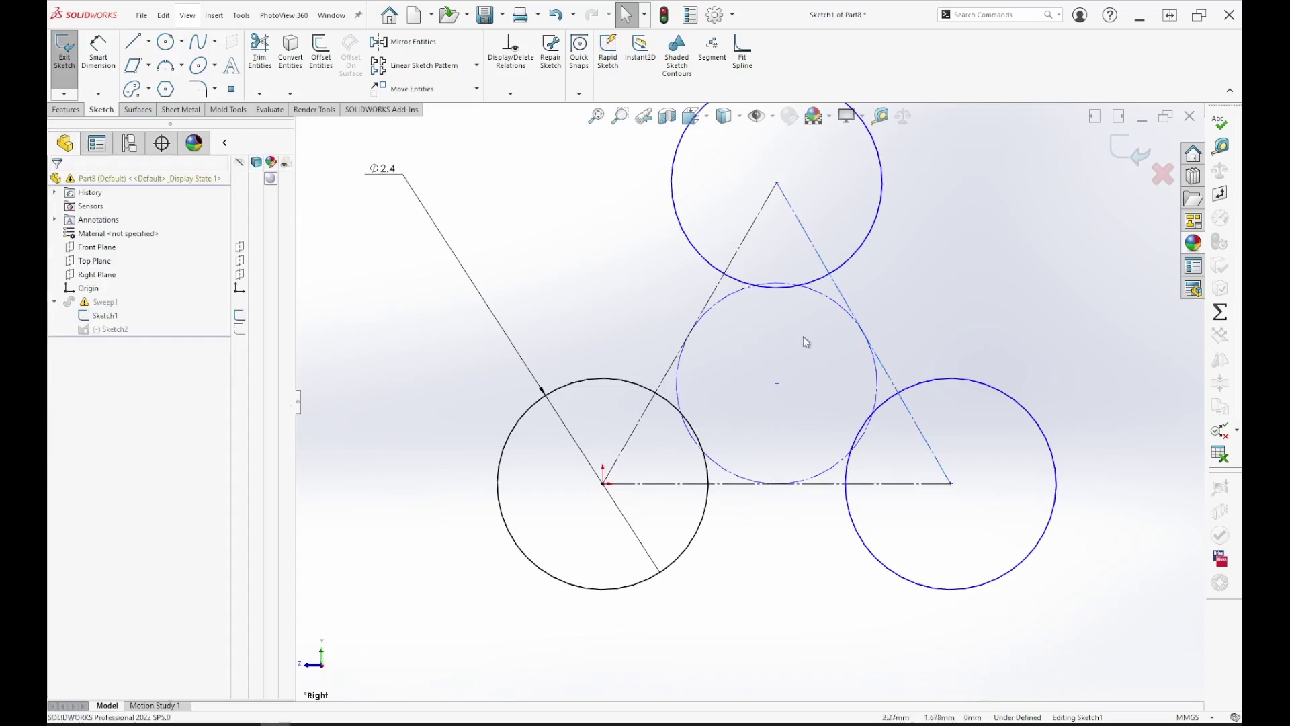
left_click(860, 329)
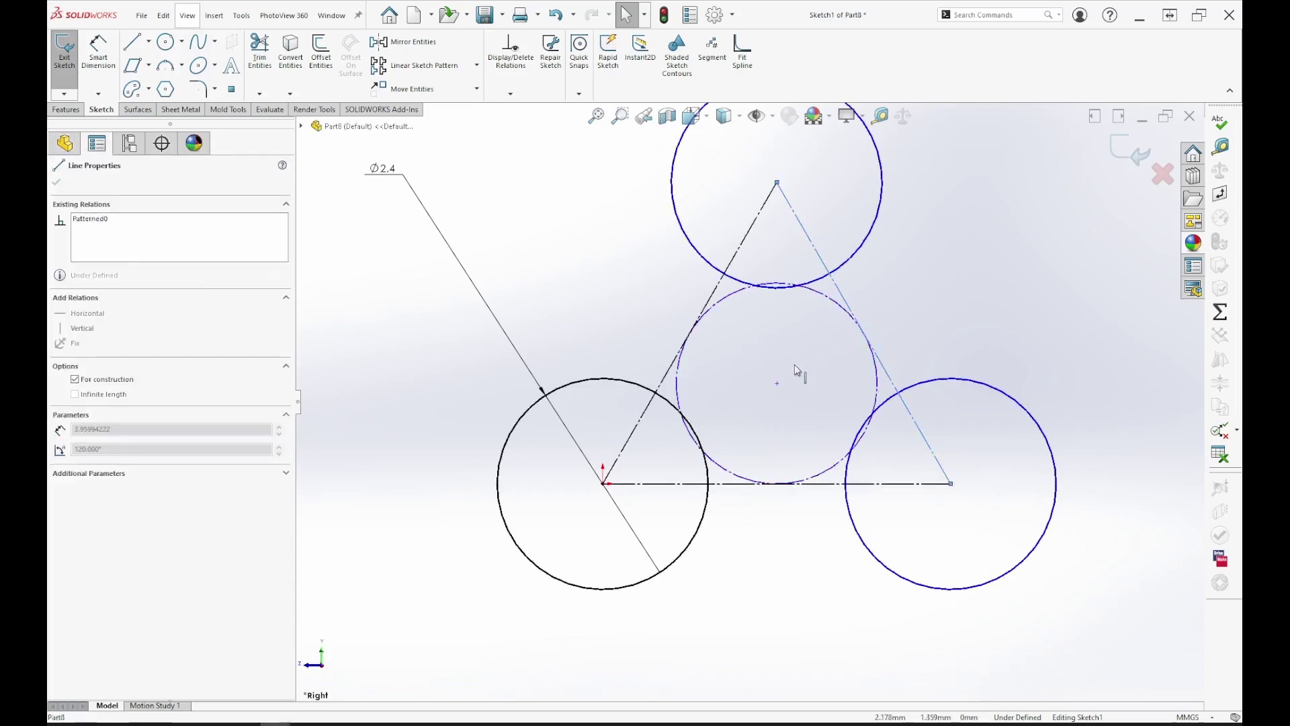
left_click_drag(777, 182, 732, 376)
left_click(679, 625)
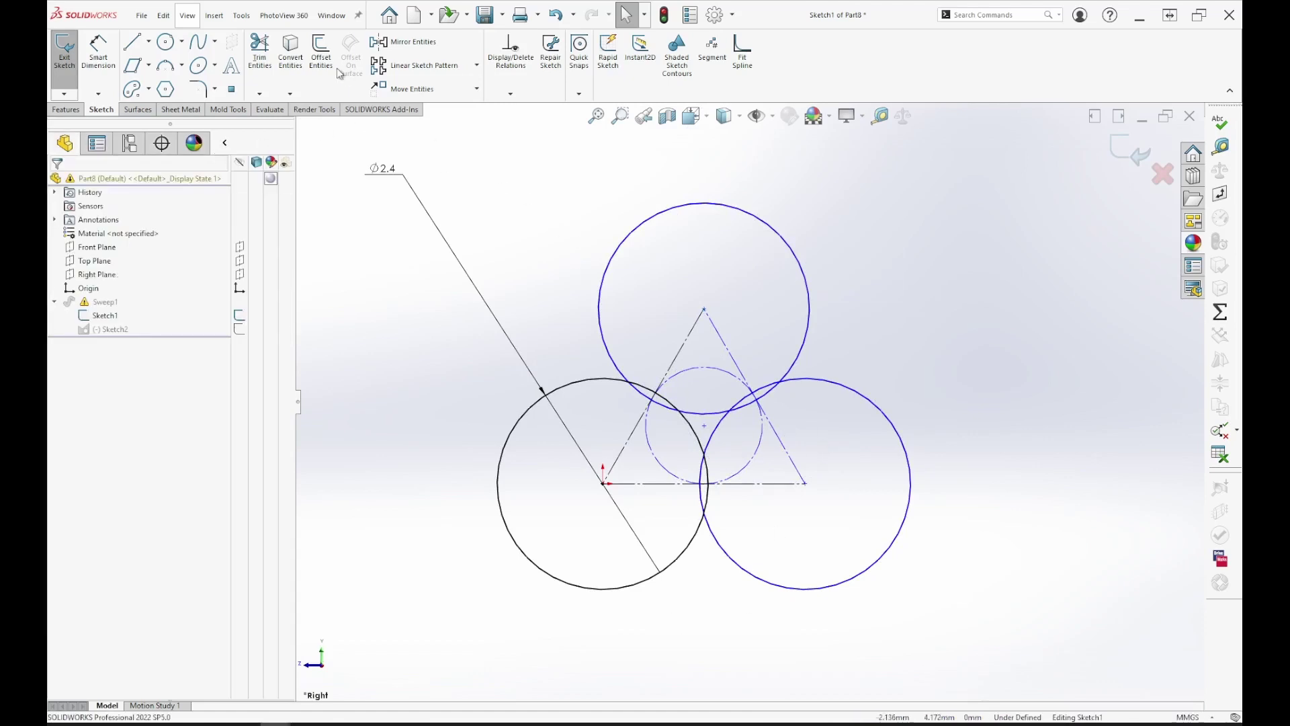
- Power-trim the overlapping arcs where the apex circle crosses the circle at the origin, including the short inner pieces
left_click(260, 52)
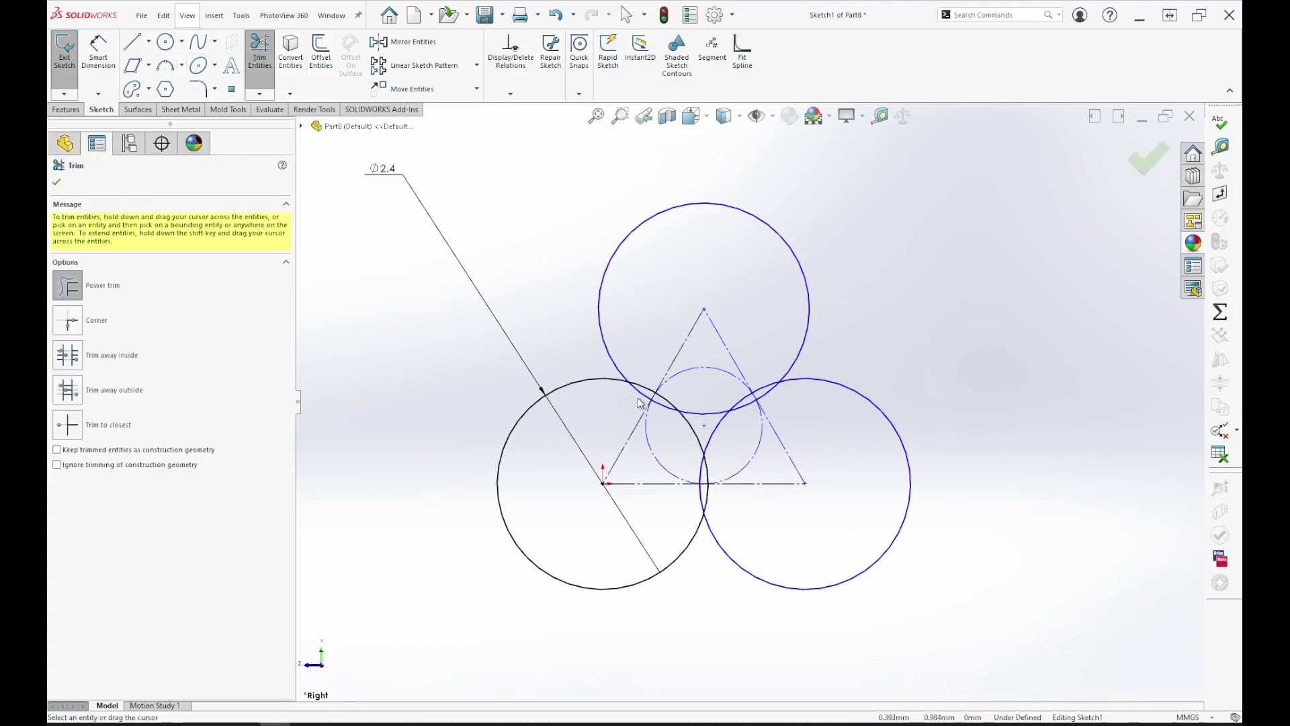
scroll(640, 403, "down", 5)
left_click_drag(735, 359, 717, 394)
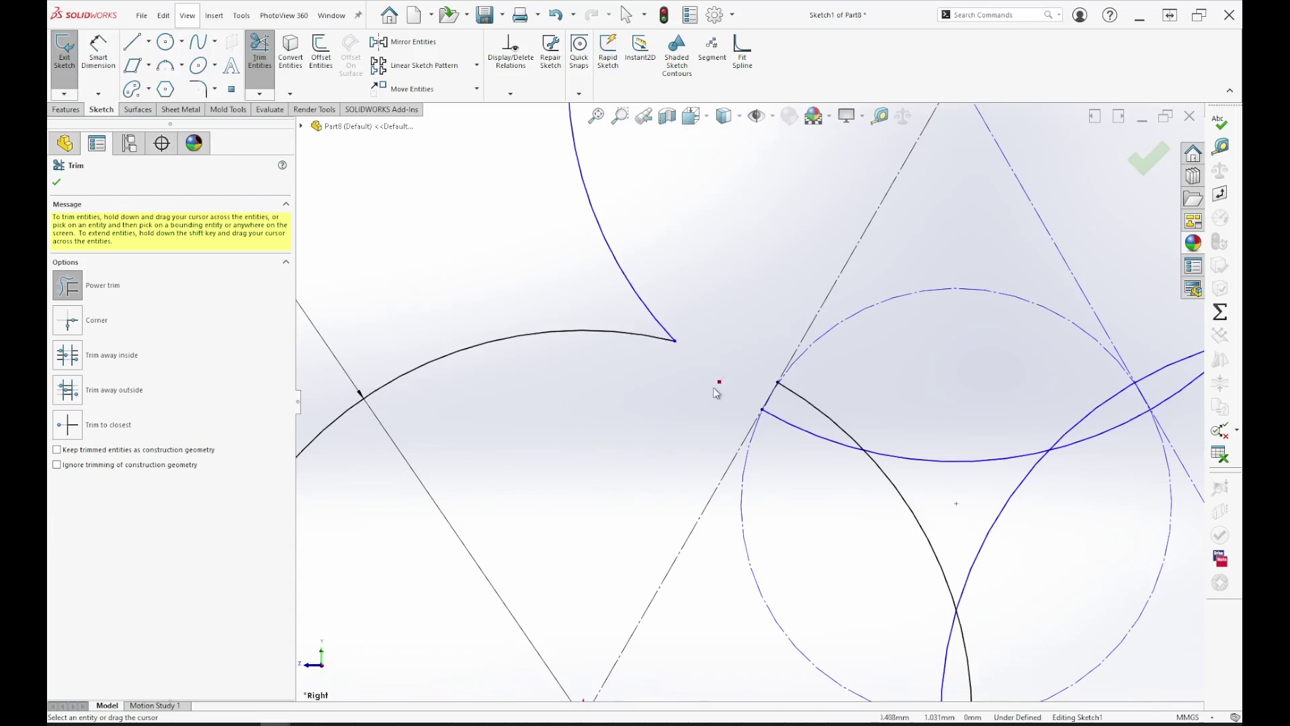
mouse_move(832, 428)
left_mouse_down()
mouse_move(808, 407)
mouse_move(793, 454)
mouse_move(867, 554)
left_mouse_up()
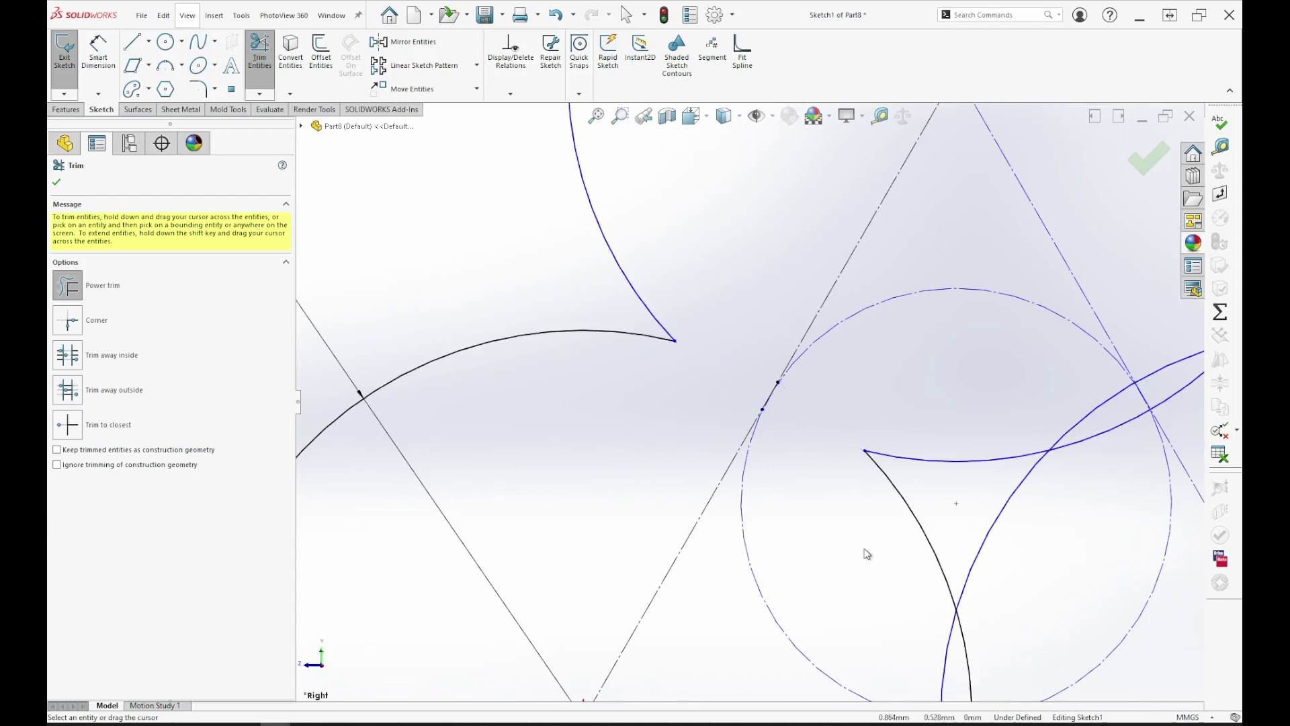
- Trim away the overlapping arcs between the apex circle and the lower-right circle
scroll(783, 417, "up", 6)
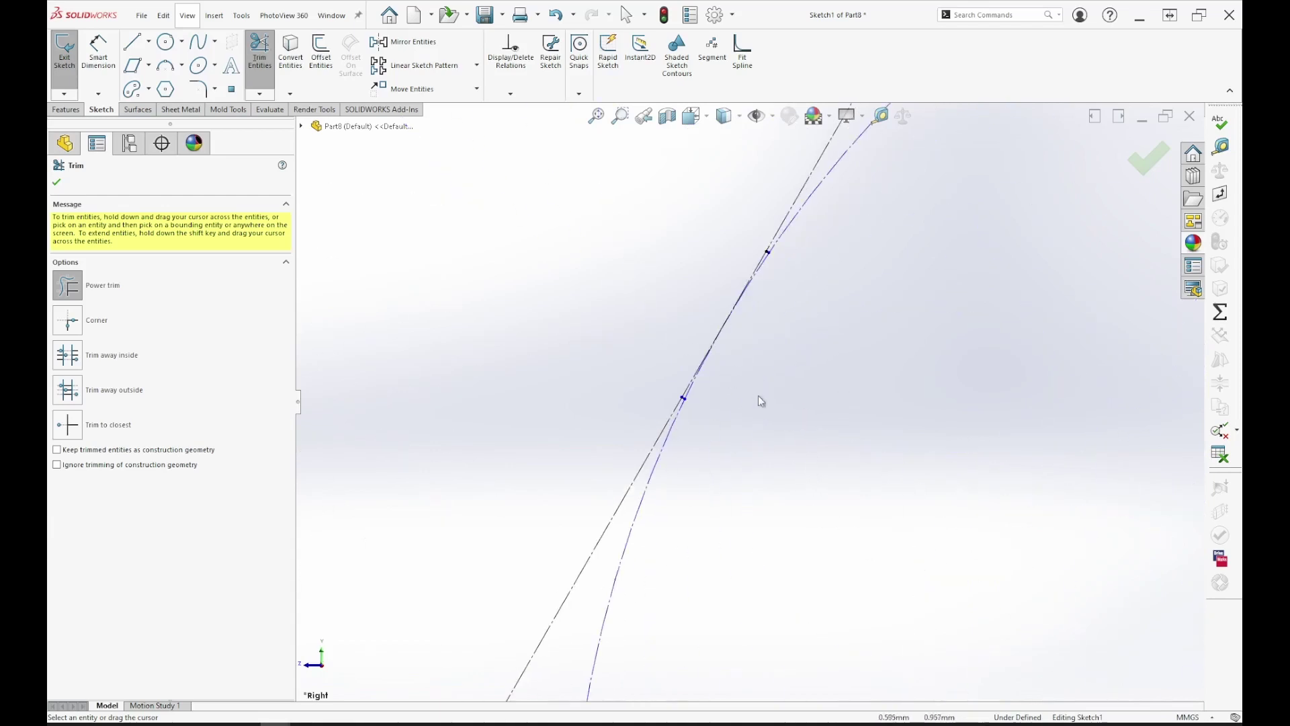
scroll(760, 401, "down", 4)
scroll(945, 639, "down", 3)
scroll(1007, 575, "down", 2)
scroll(882, 485, "up", 2)
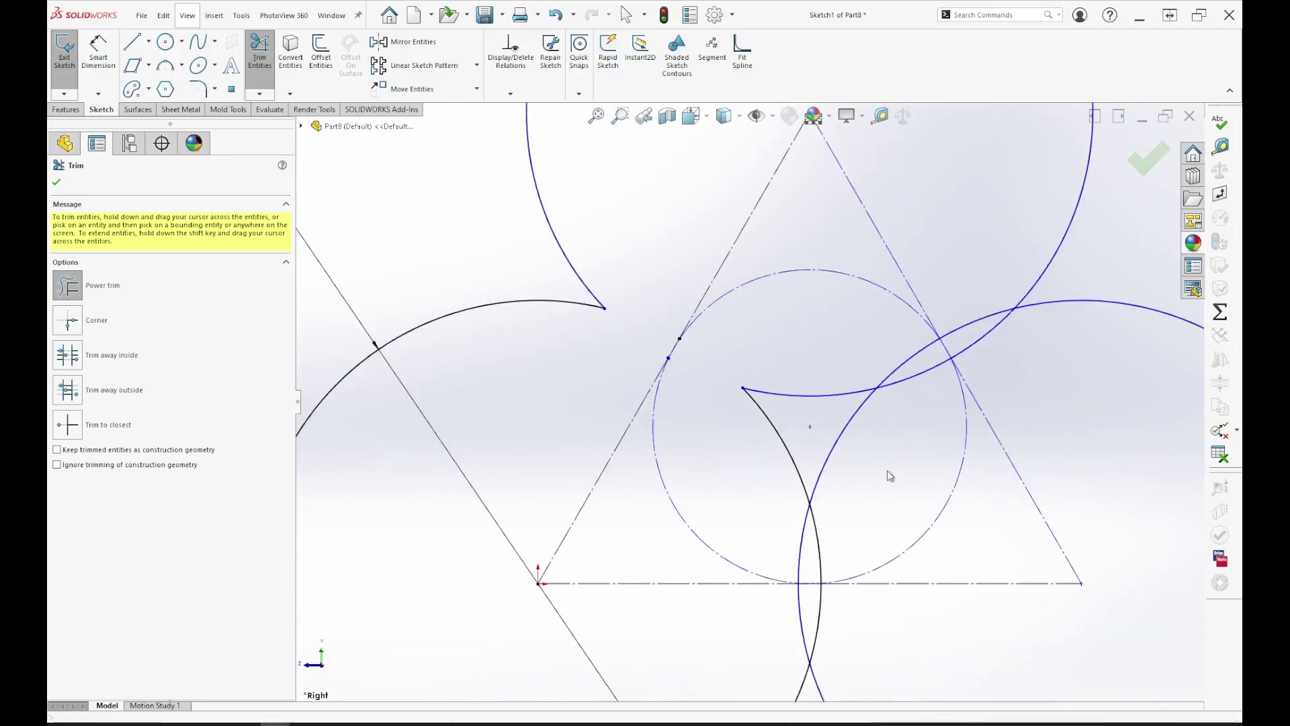
mouse_move(983, 347)
left_mouse_down()
mouse_move(970, 311)
mouse_move(969, 440)
left_mouse_up()
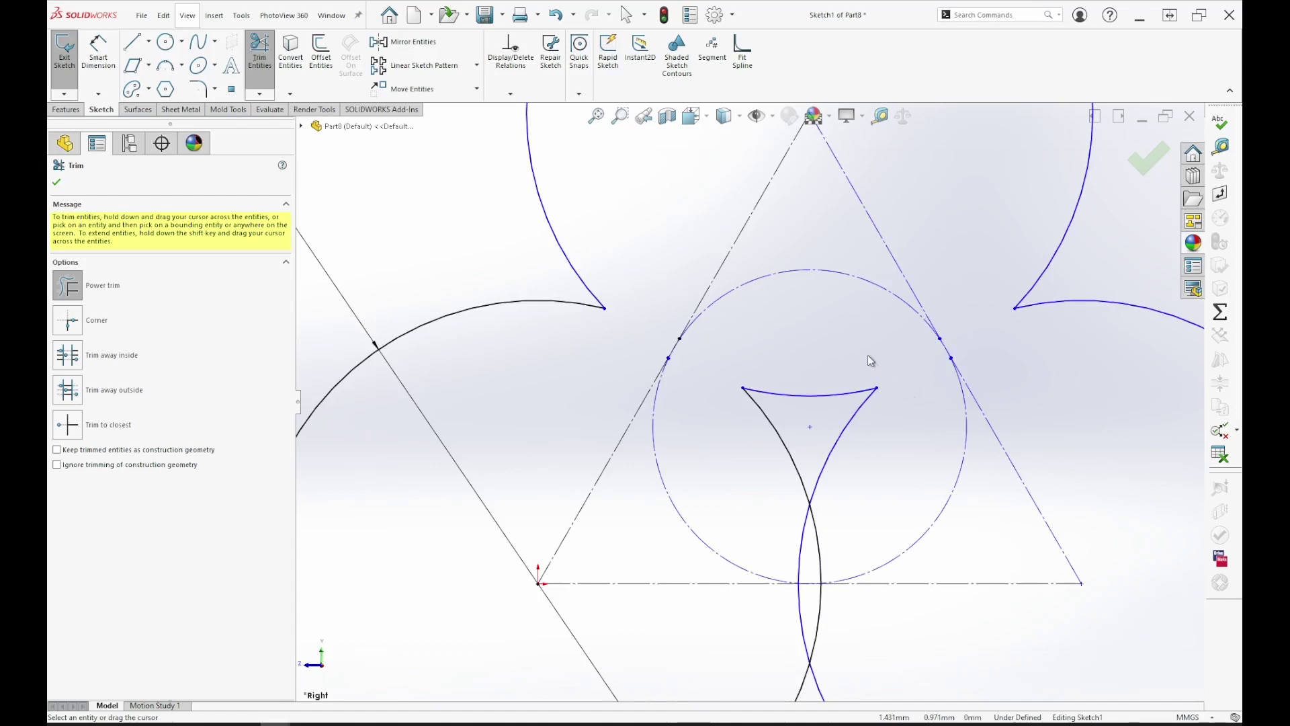
- Trim the remaining arcs between the two lower circles and inside the triangle, leaving only the three-lobed outer outline
scroll(868, 434, "down", 5)
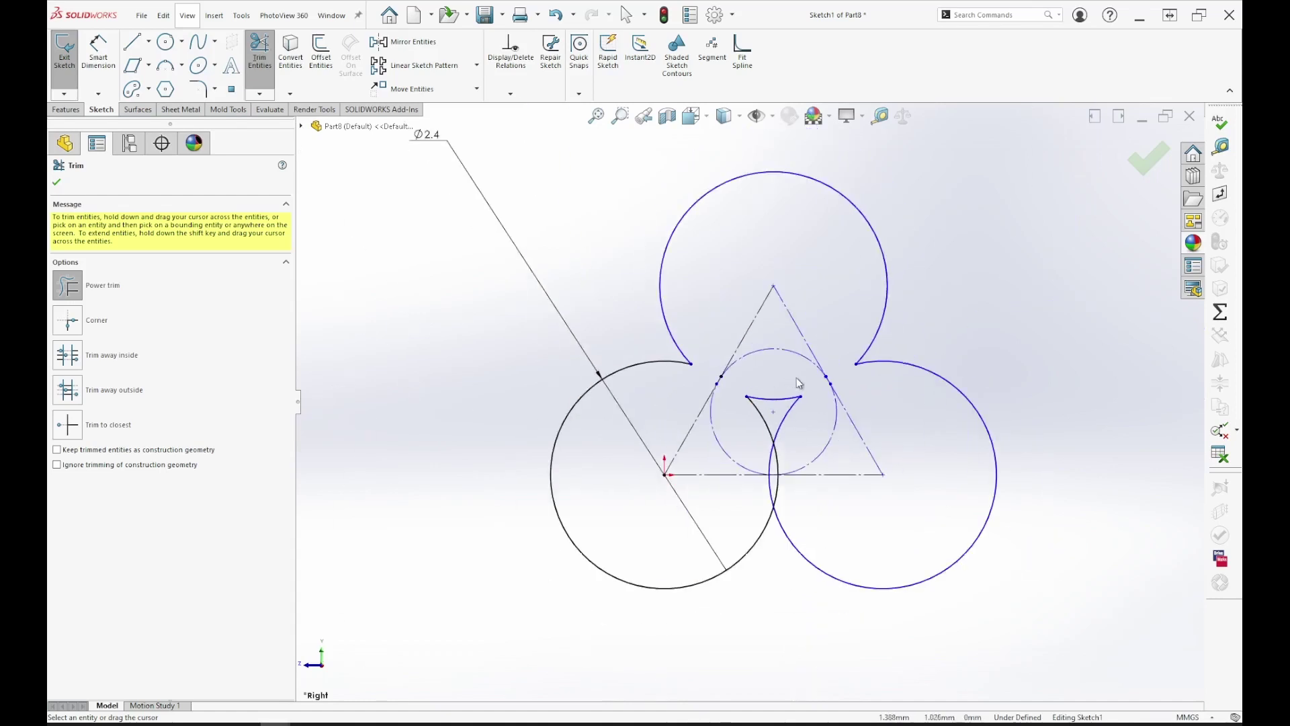
mouse_move(753, 411)
left_mouse_down()
mouse_move(744, 471)
mouse_move(766, 452)
mouse_move(728, 480)
left_mouse_up()
scroll(773, 501, "down", 5)
scroll(730, 479, "up", 4)
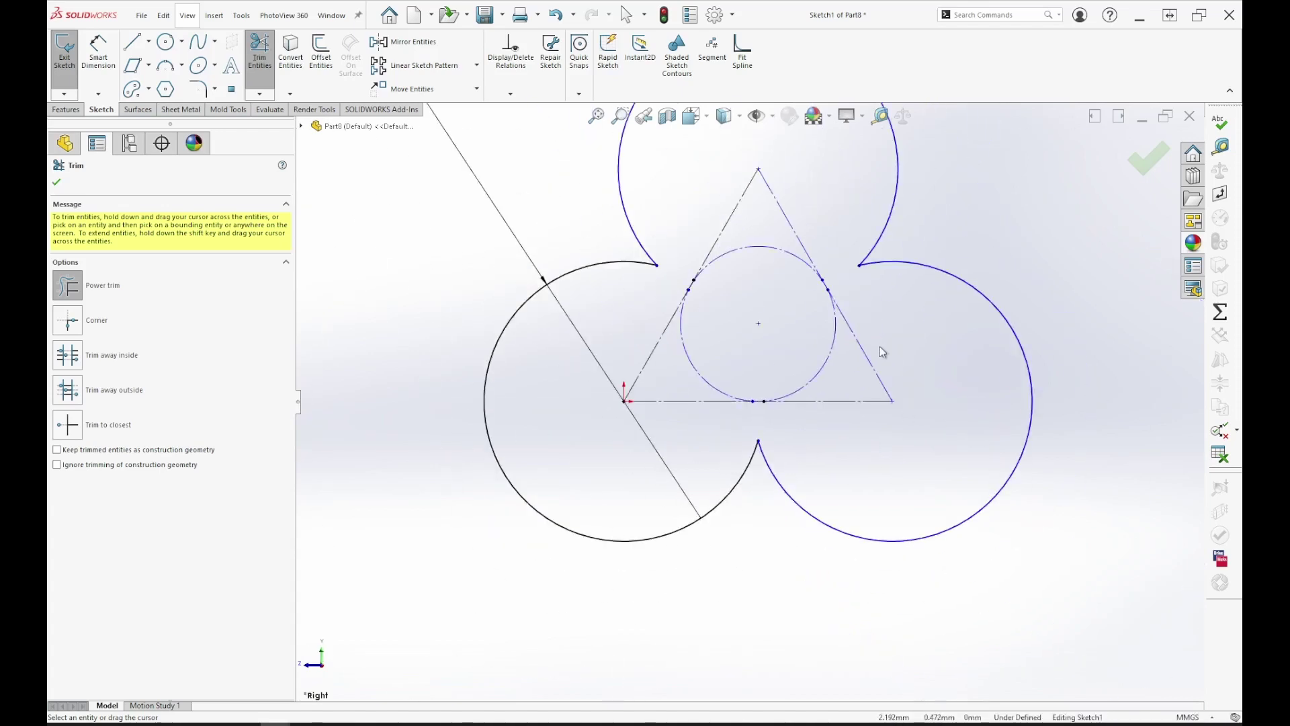
scroll(880, 348, "up", 3)
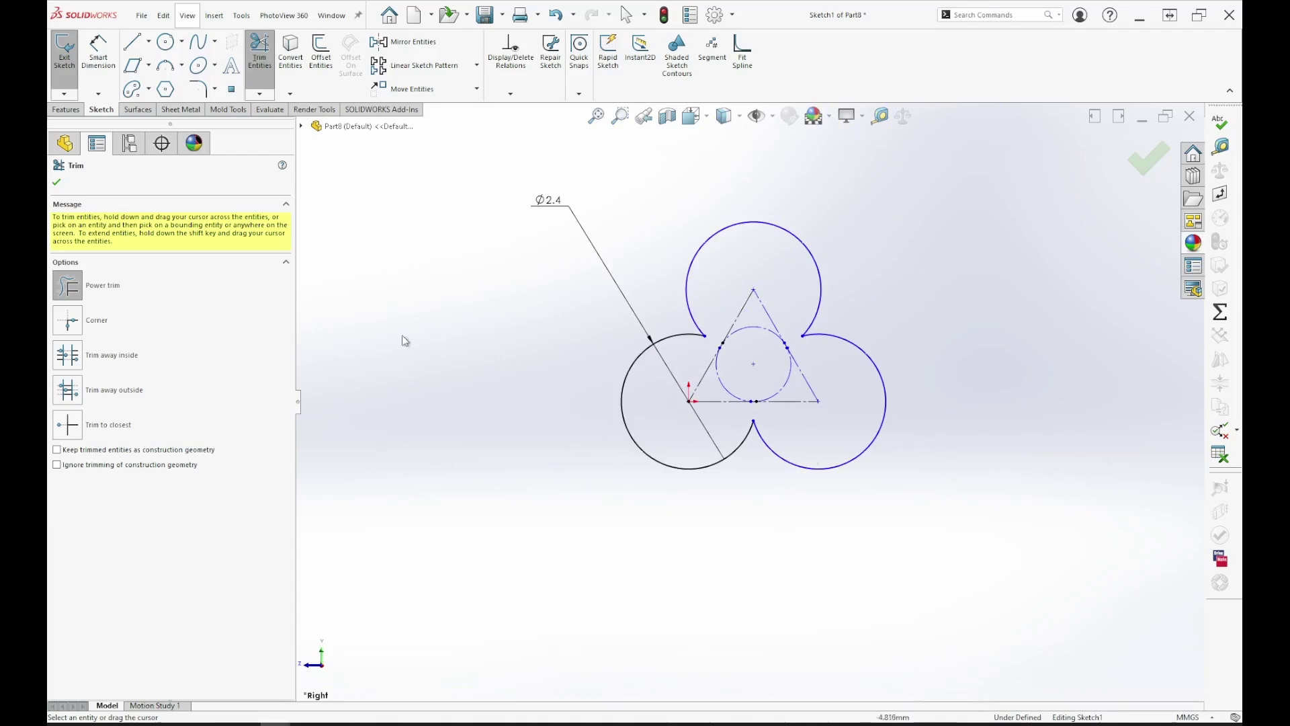
left_click(56, 185)
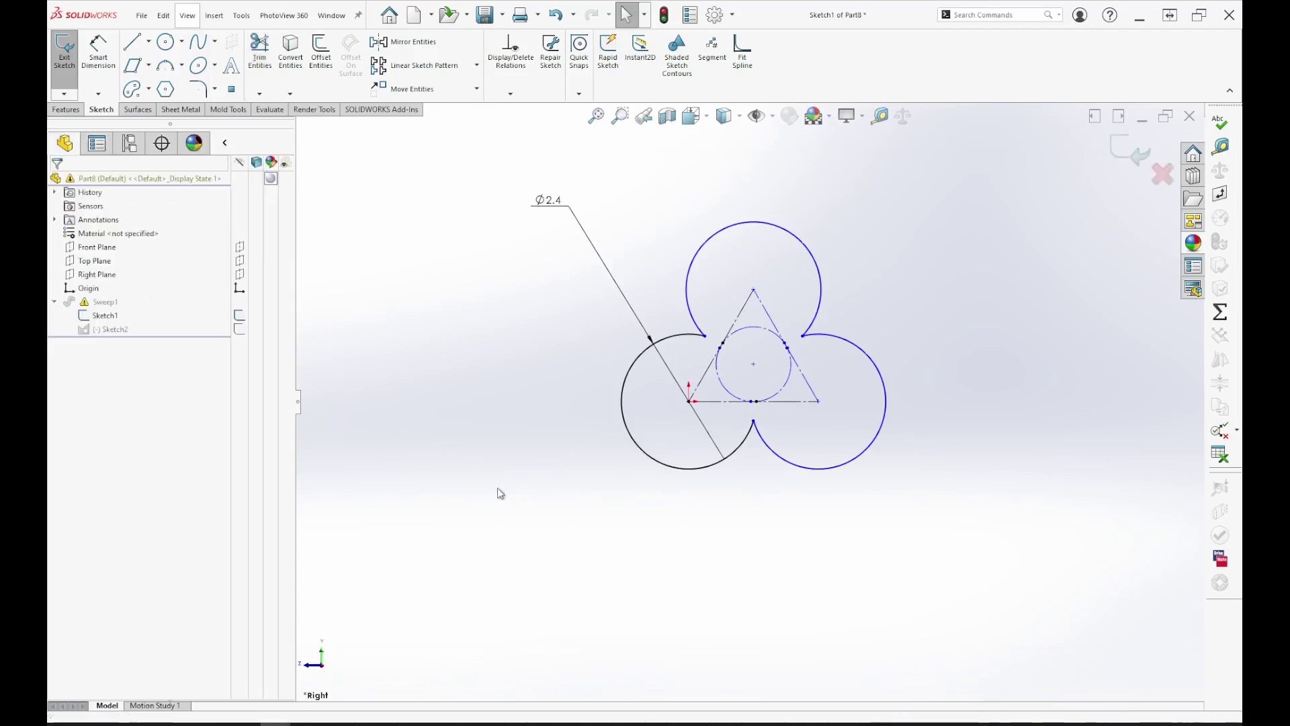
- Run Check Sketch for Feature on the trimmed profile and examine the arc ends and triangle sides for open contours
scroll(804, 390, "down", 10)
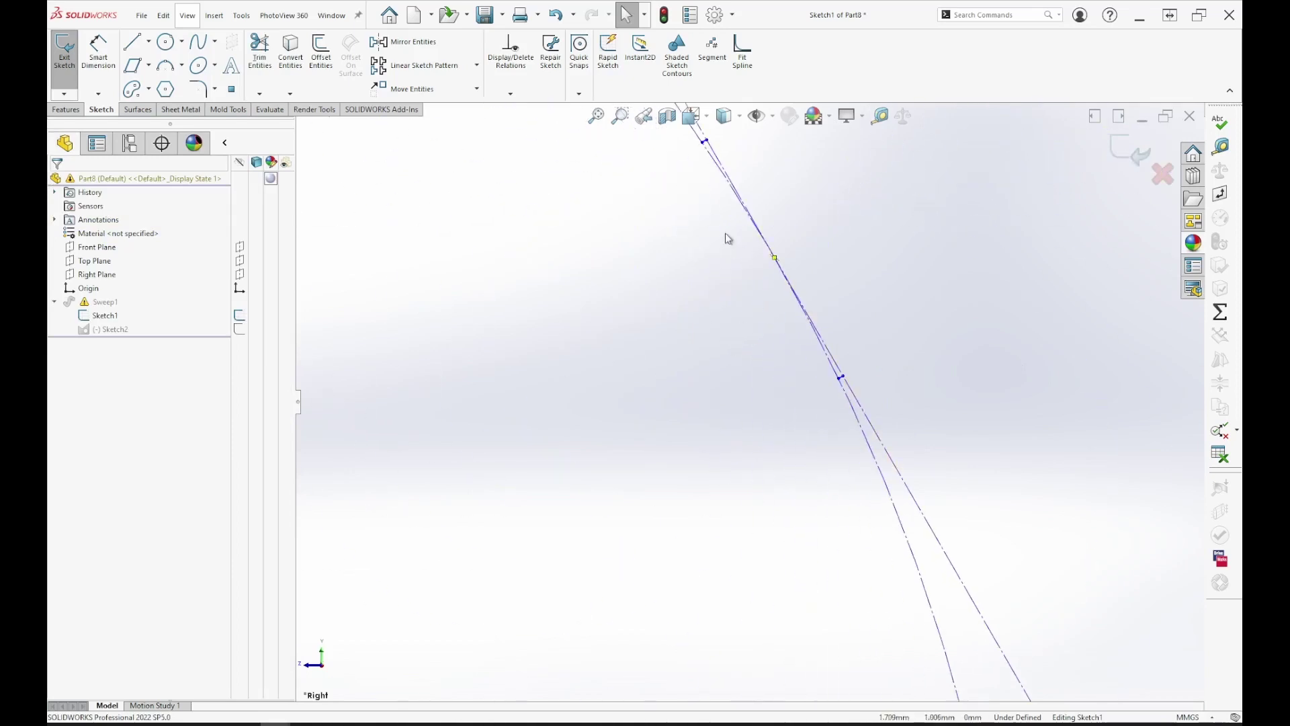
scroll(370, 436, "up", 5)
scroll(1083, 323, "up", 2)
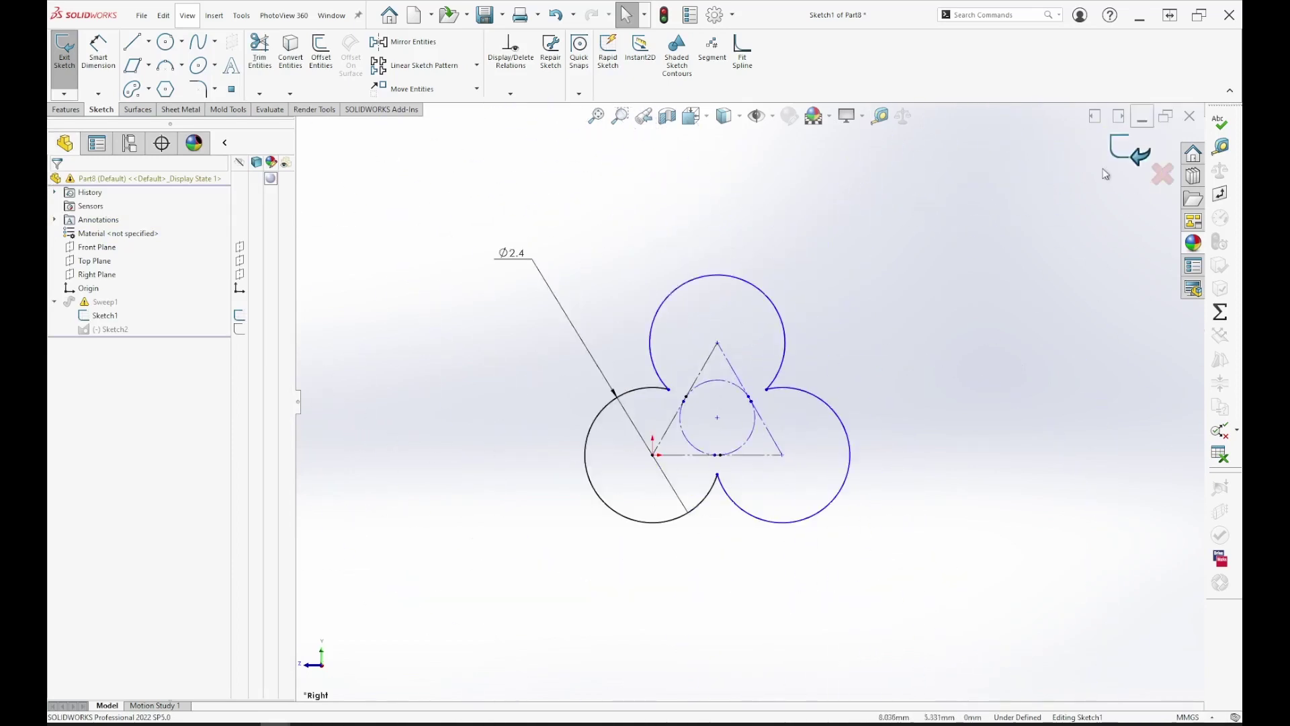
left_click(1131, 151)
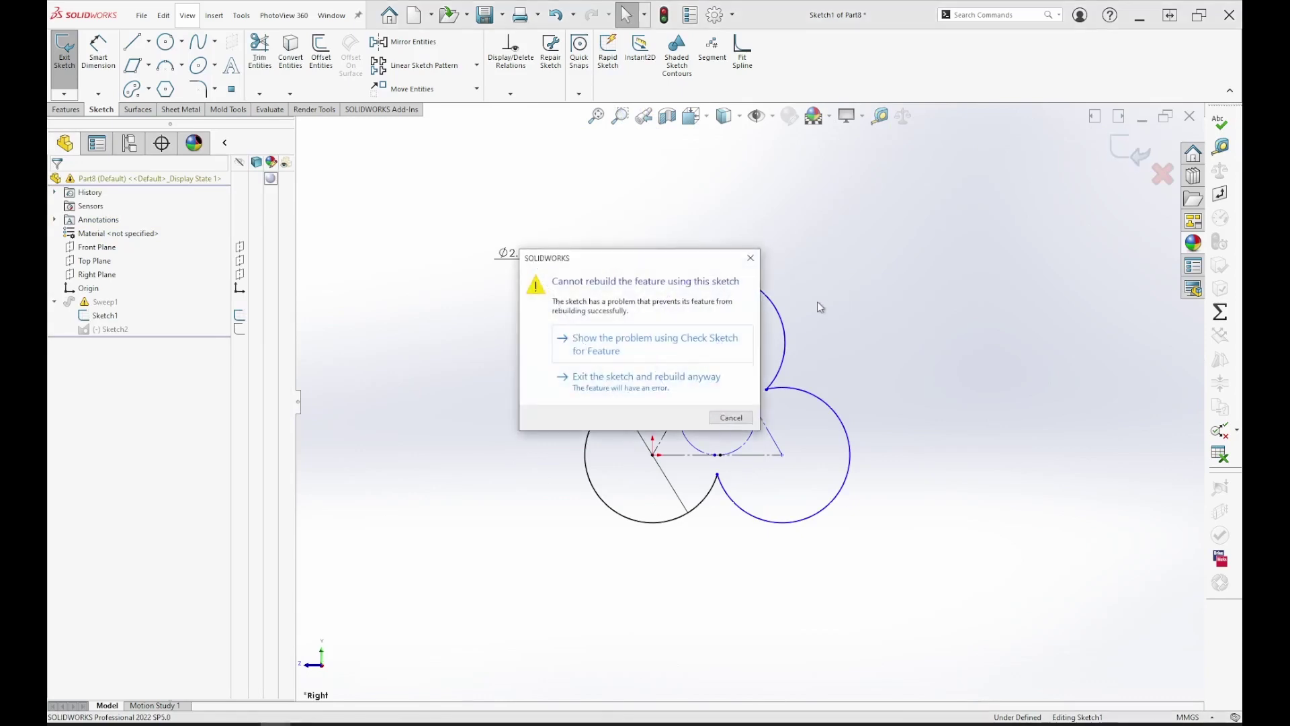
left_click(650, 354)
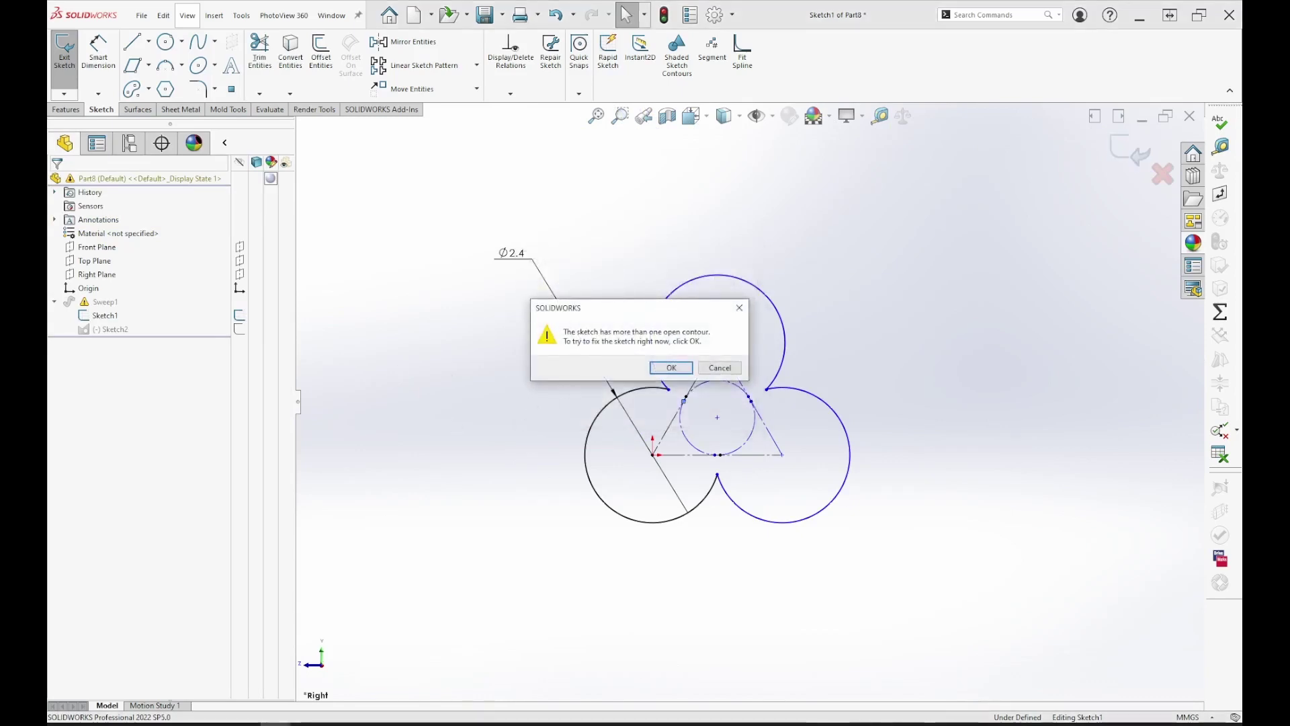
left_click(672, 369)
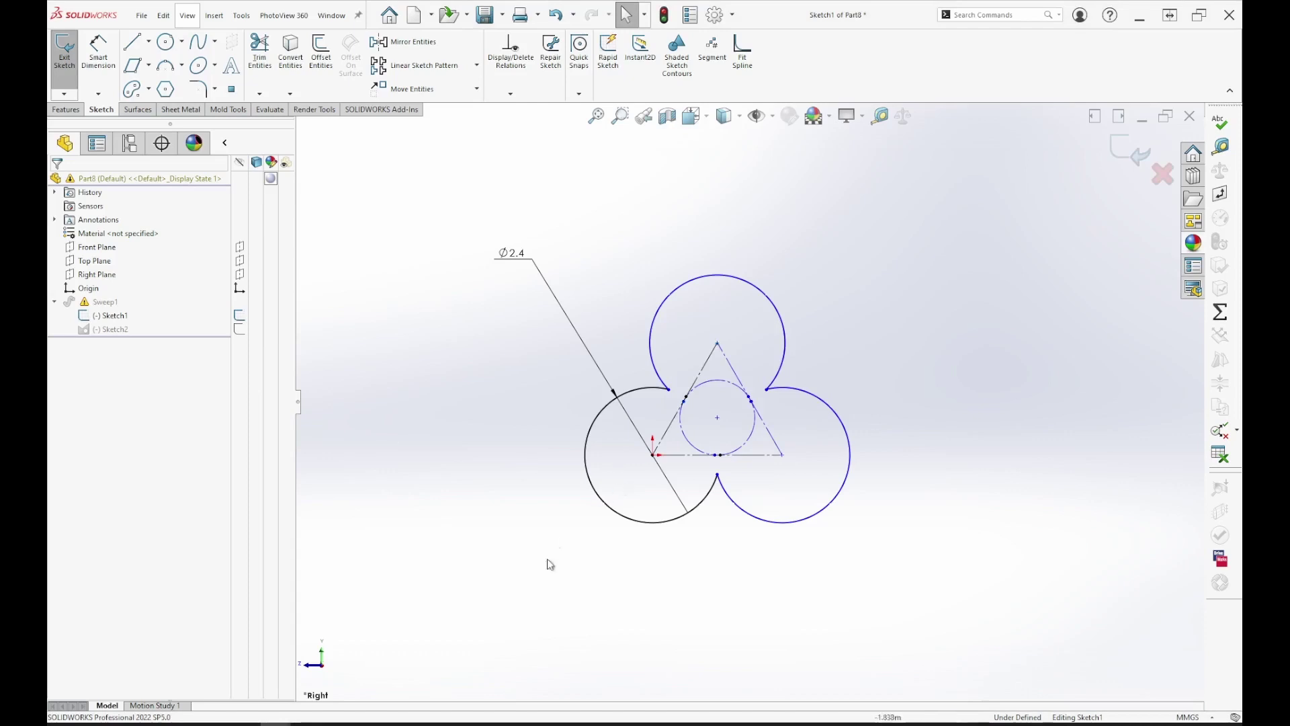
scroll(763, 496, "down", 5)
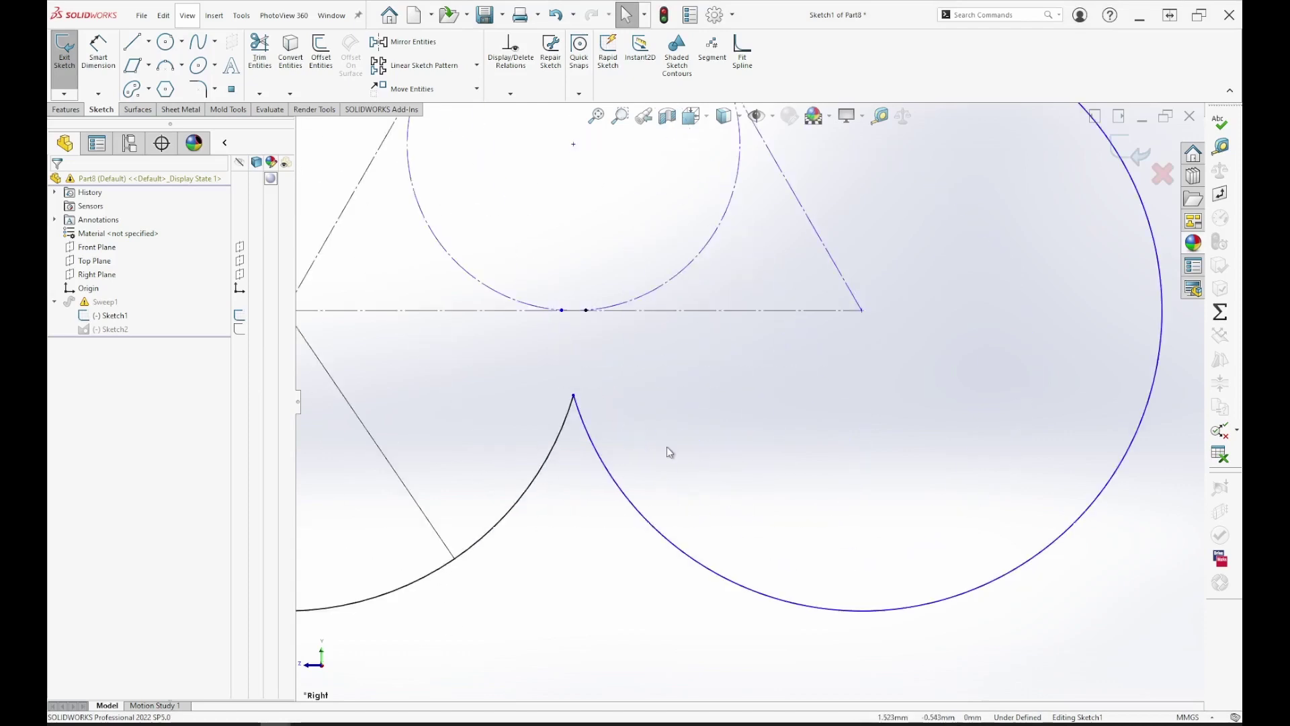
left_click(572, 310)
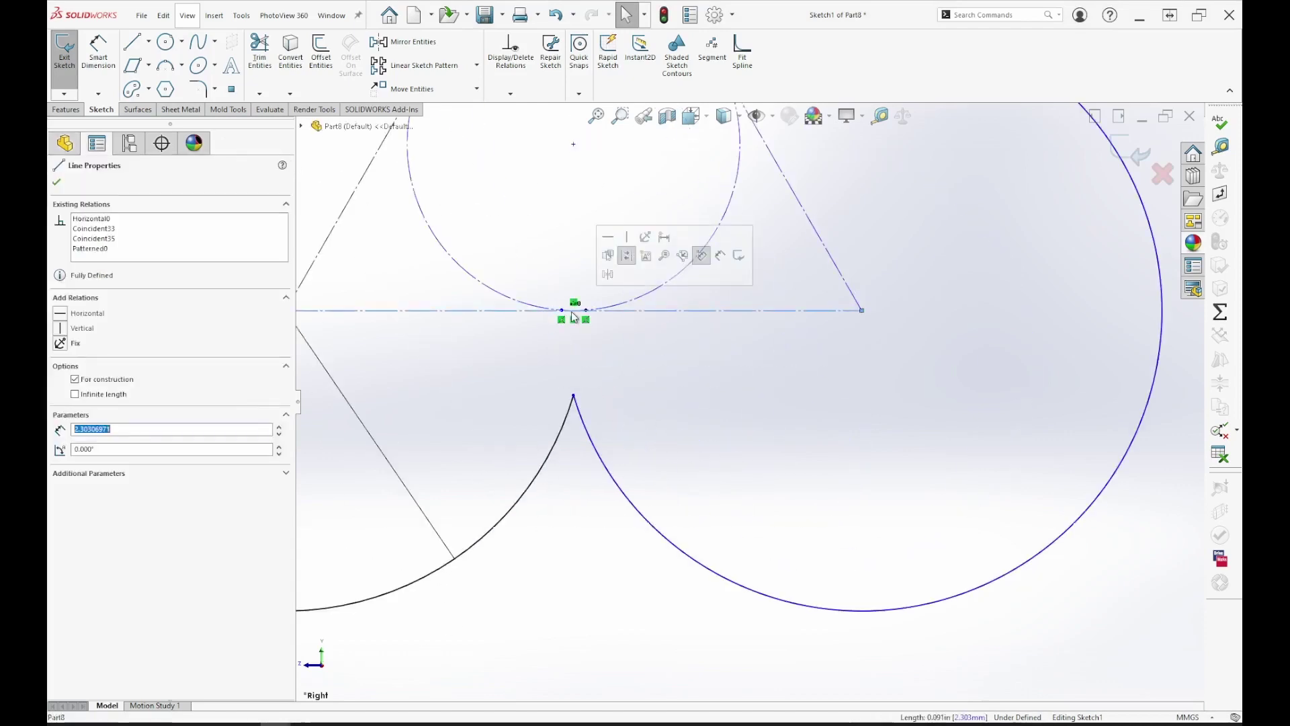
left_click(619, 348)
scroll(657, 300, "up", 5)
scroll(739, 296, "down", 5)
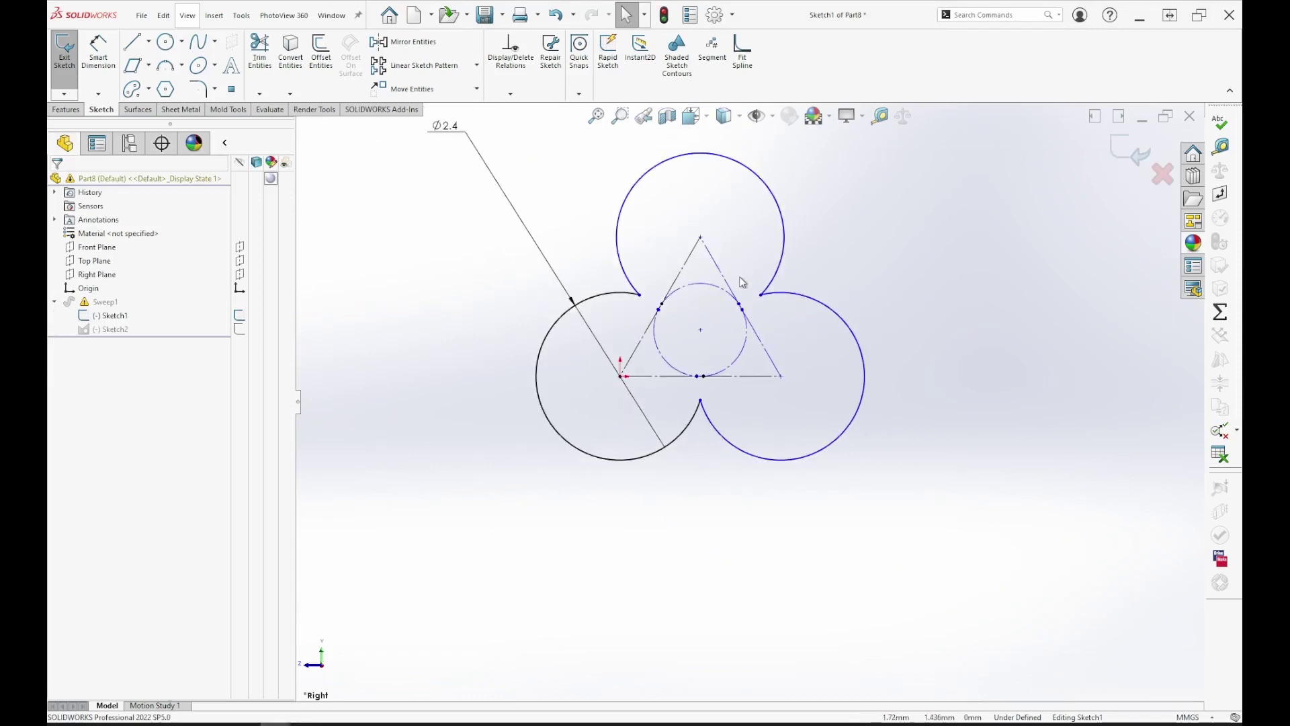
scroll(748, 401, "up", 5)
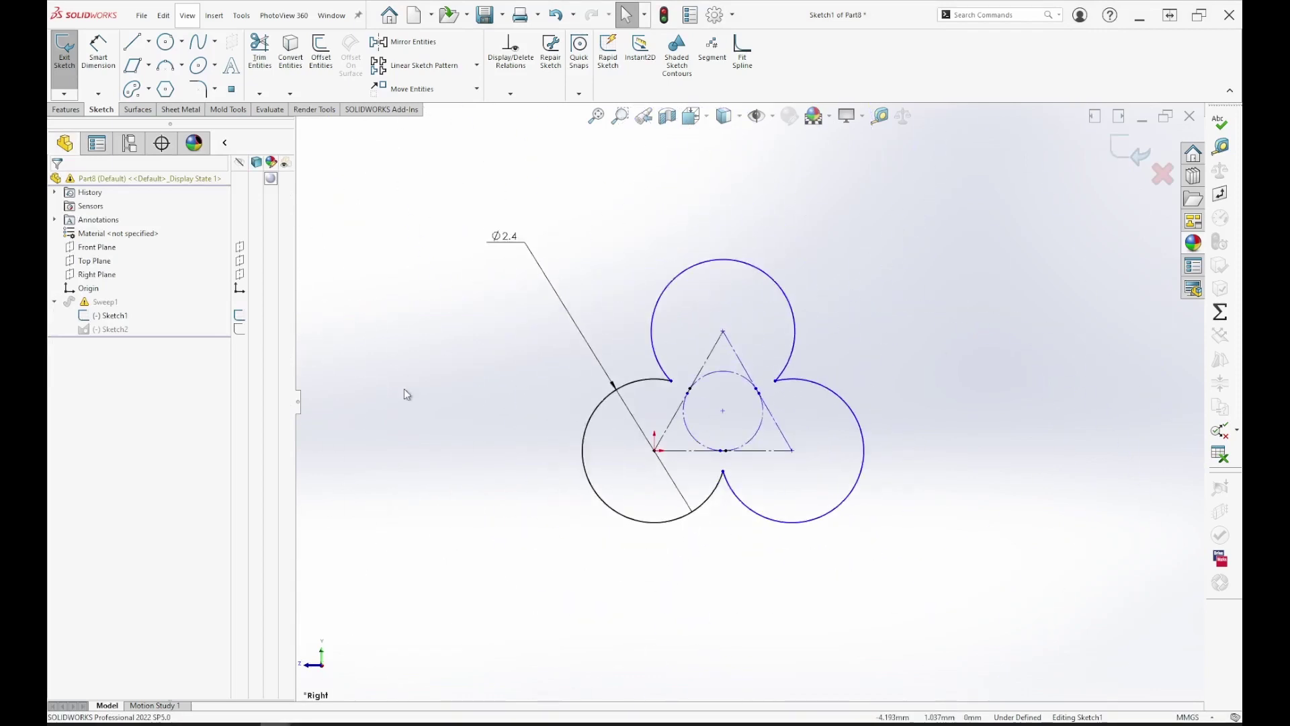
- Exit the profile sketch with a rebuild despite the sketch problem and dismiss the error report
key("ctrl+b")
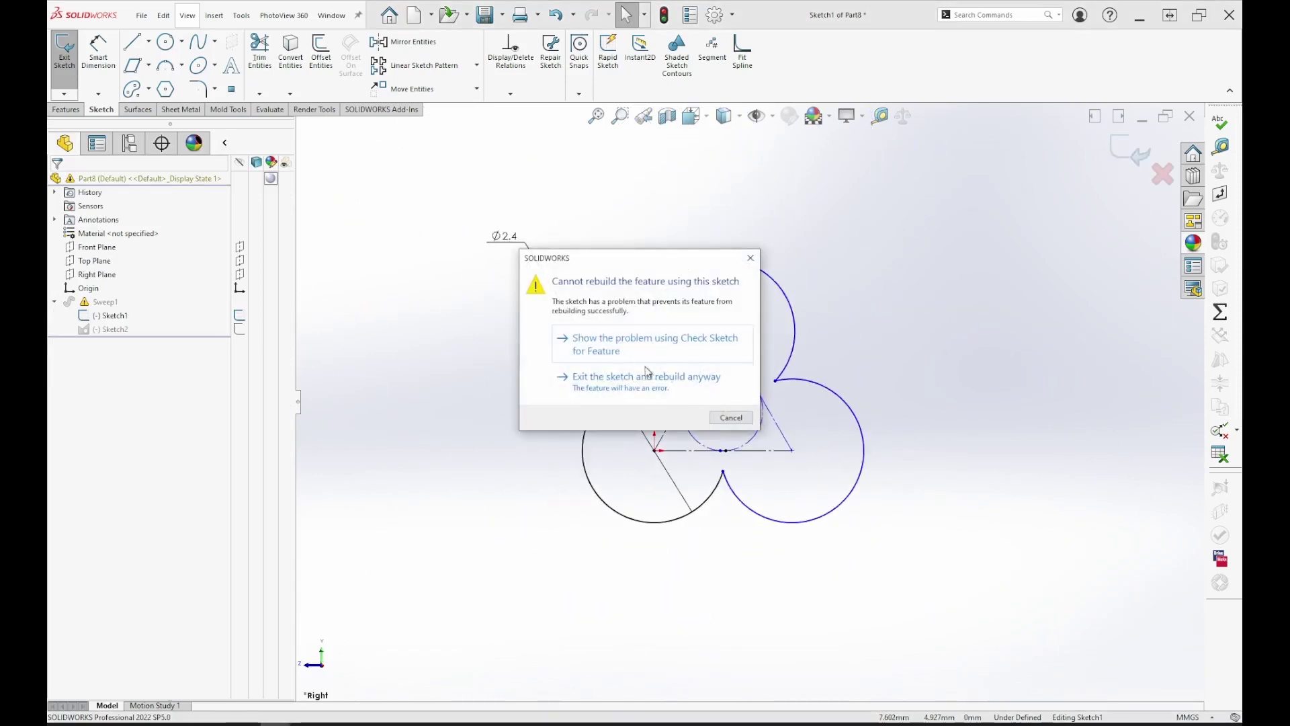
left_click(622, 383)
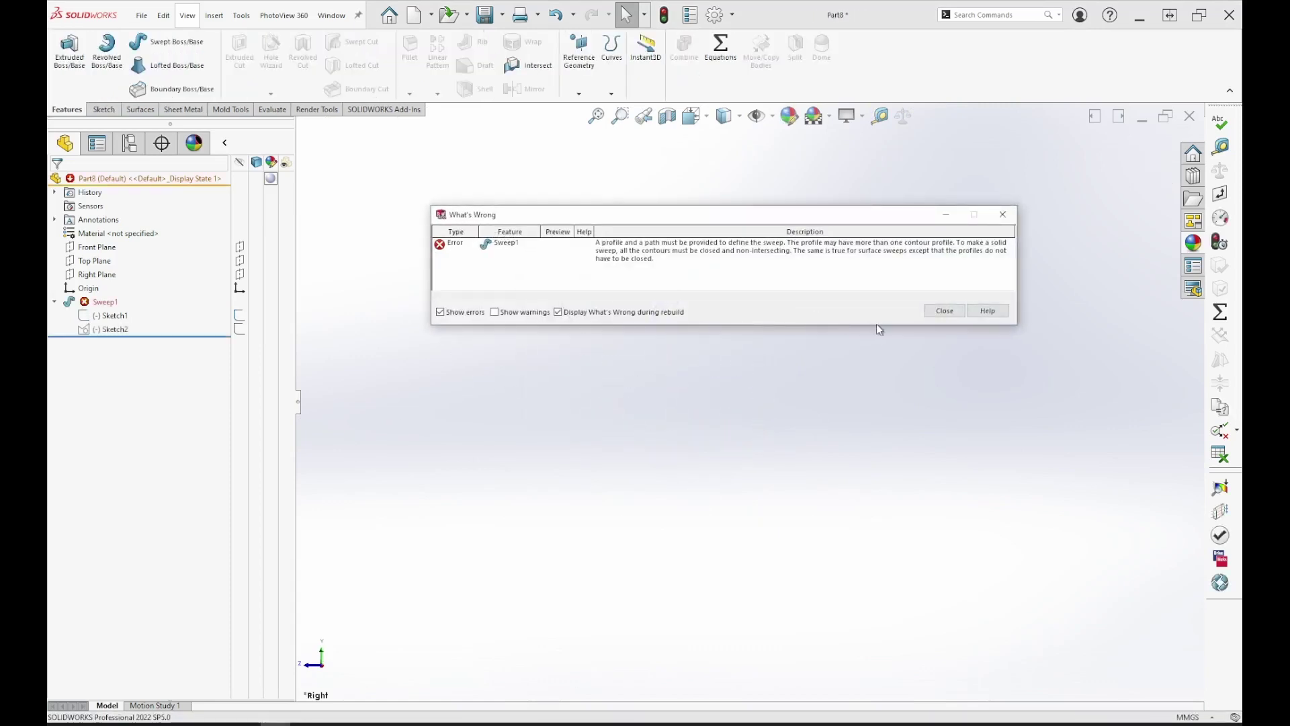
left_click(945, 312)
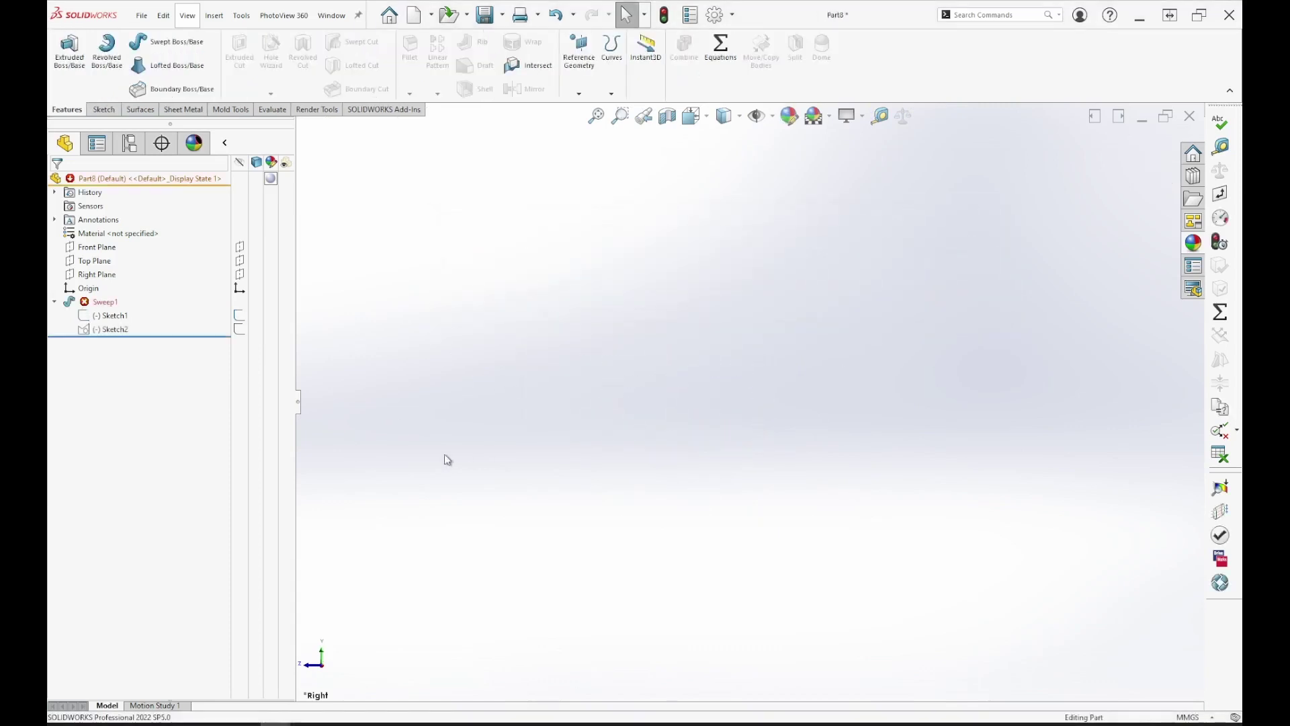
- Open Sweep1 for editing and remove its faulty Sketch1 profile selection
right_click(99, 301)
key("Escape")
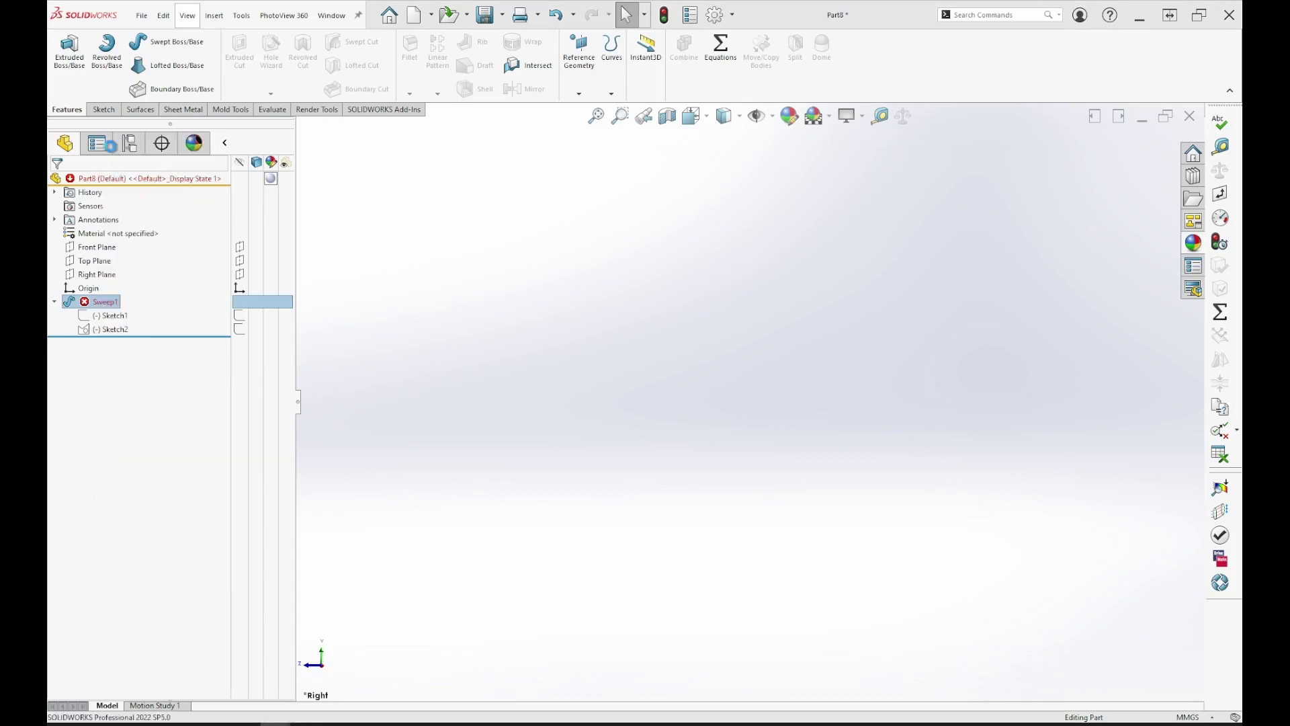
left_click(118, 247)
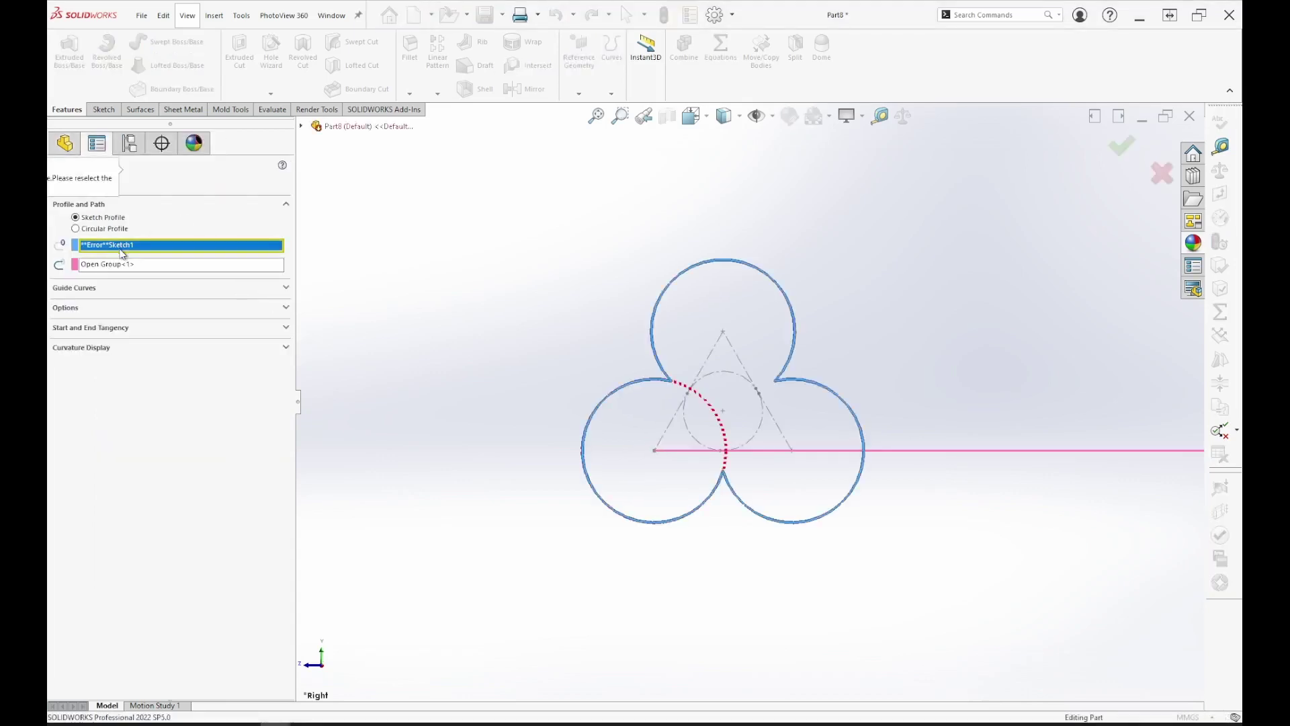
key("Delete")
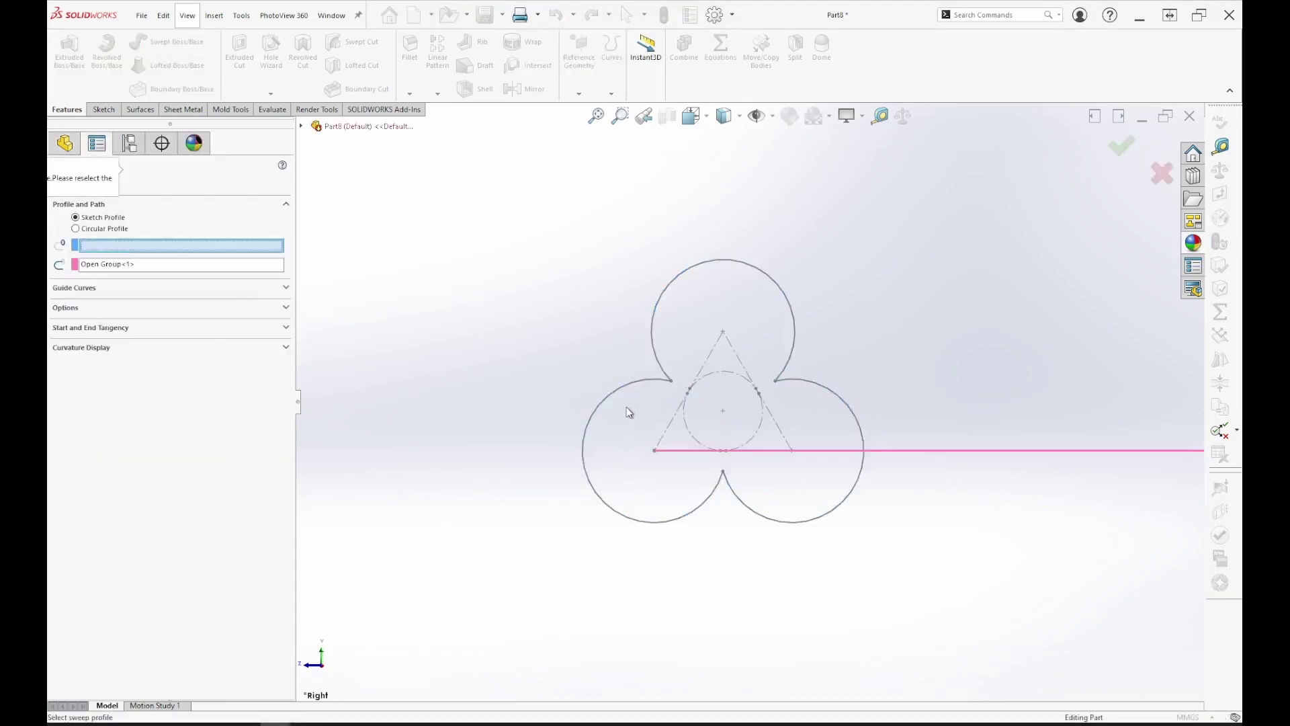
- Select the three outer arcs as a closed group for the sweep profile and accept the sweep
left_click(634, 387)
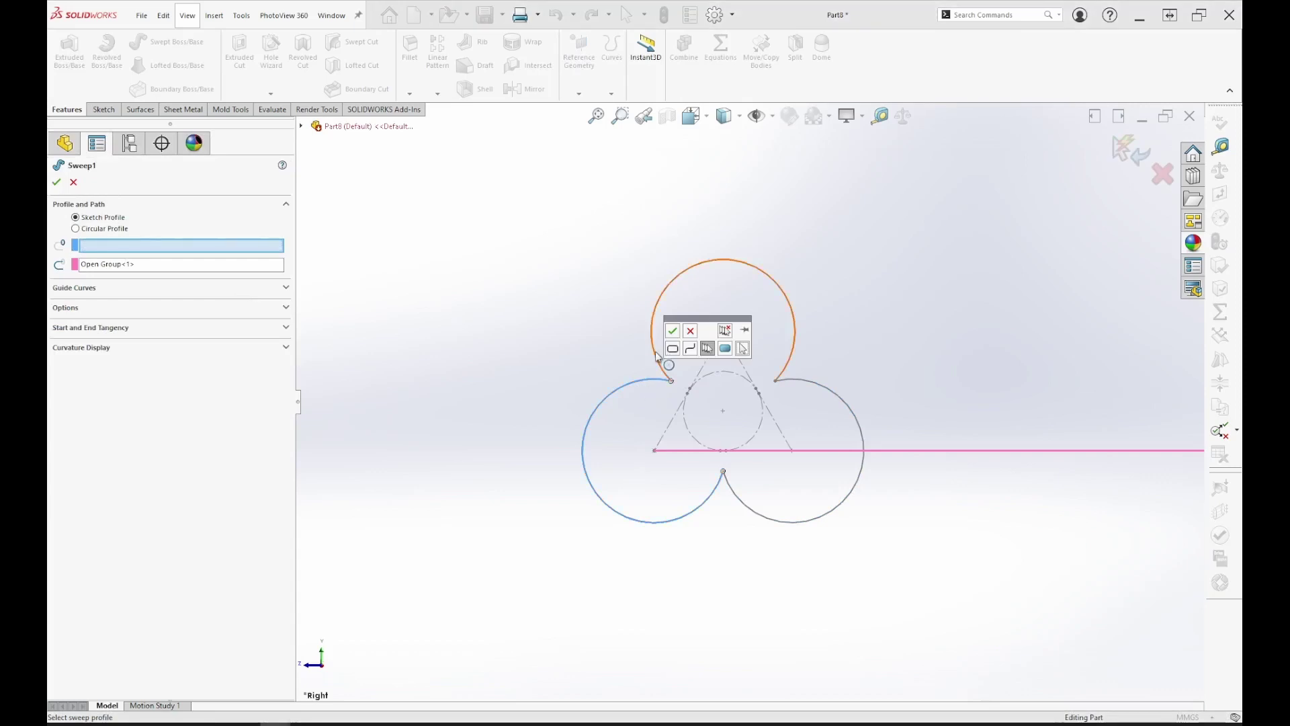
left_click(787, 356)
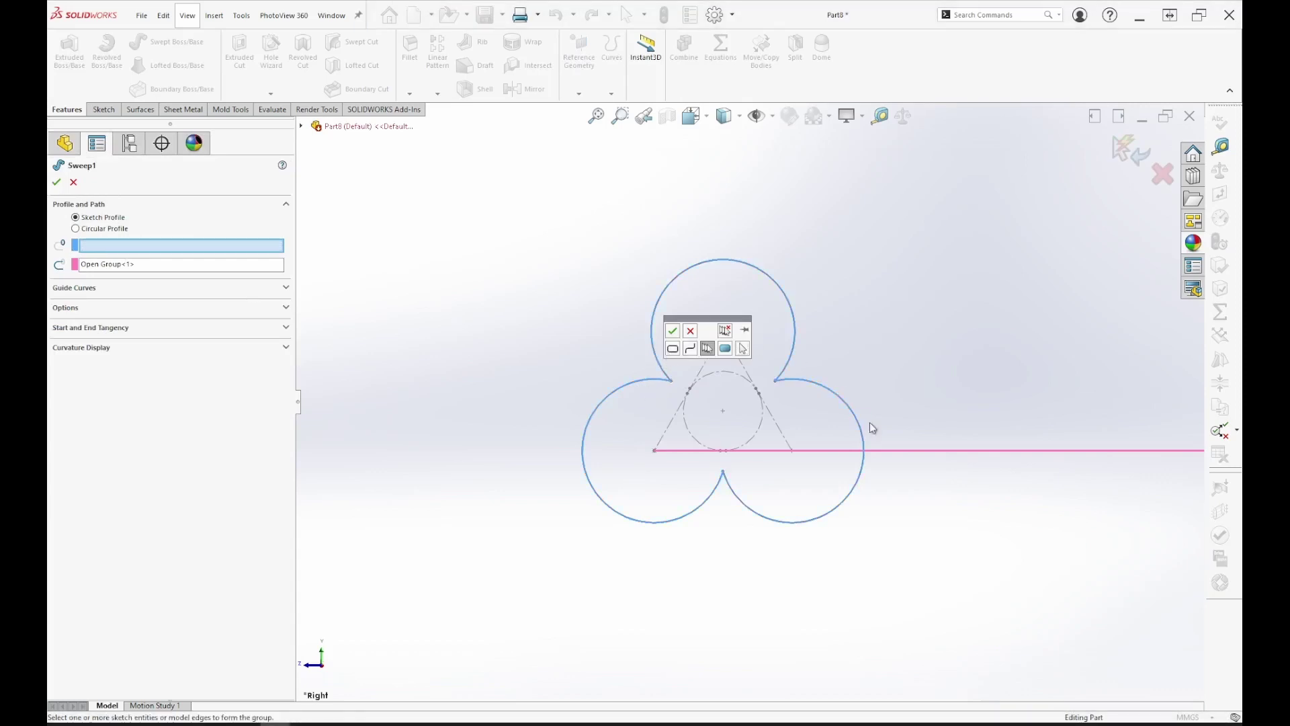
left_click(672, 331)
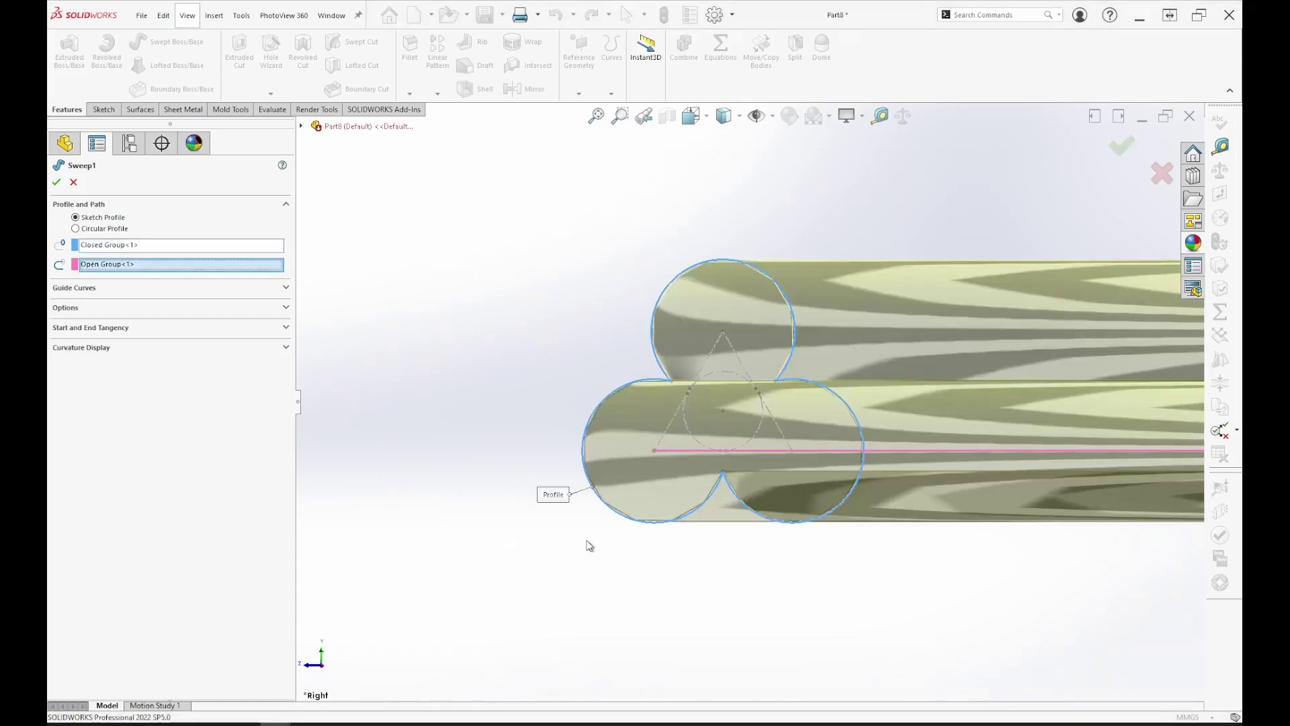
scroll(709, 522, "up", 4)
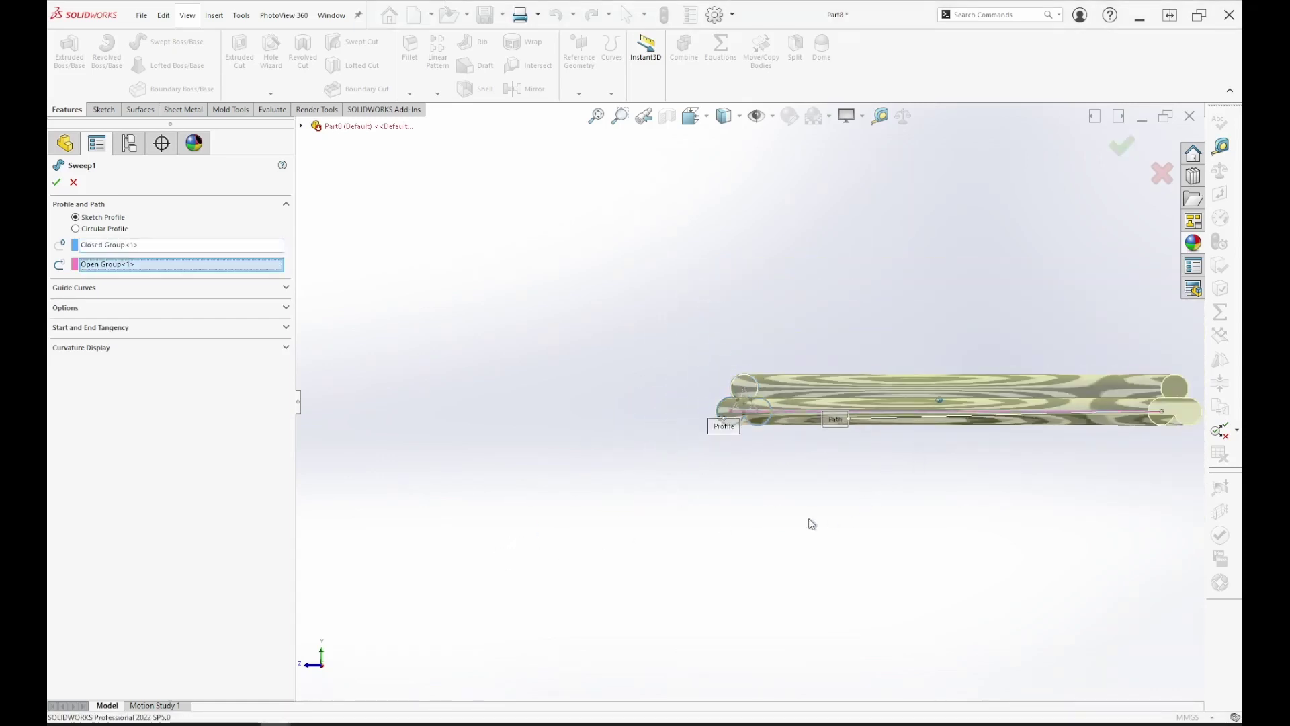
middle_click_drag(877, 513, 951, 559)
left_click(57, 182)
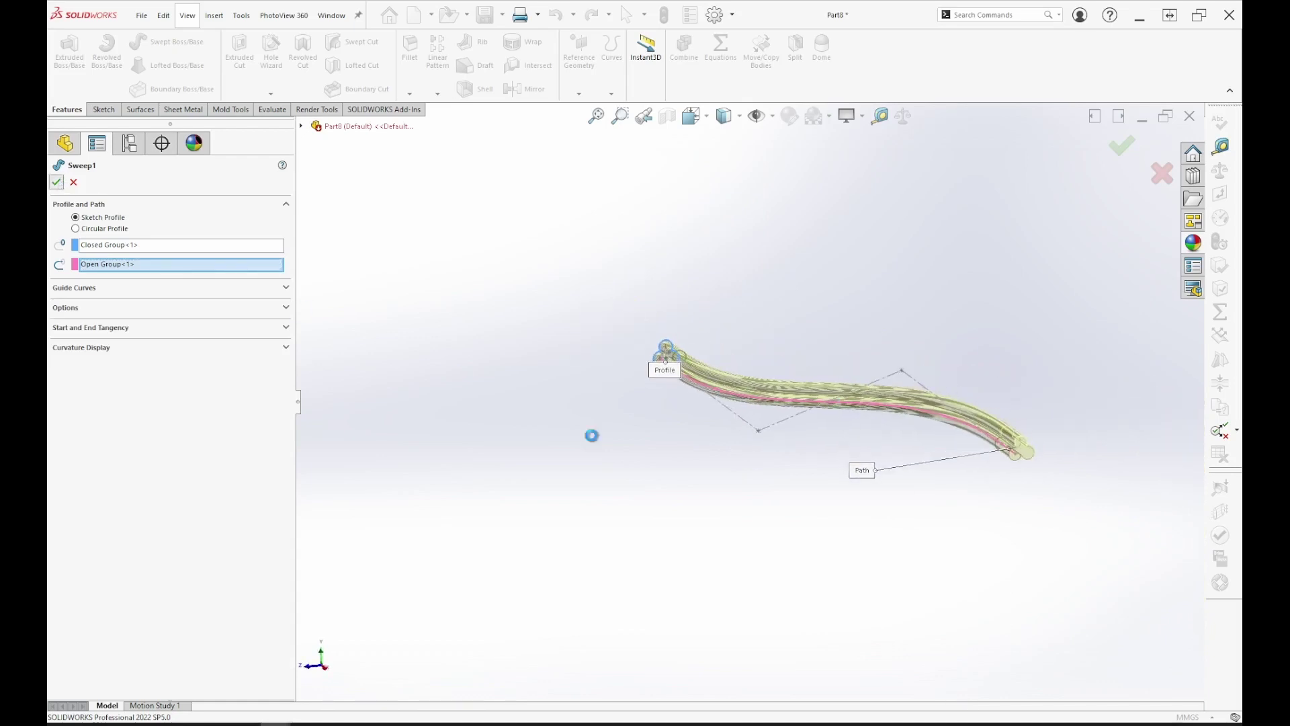
- Examine the three-lobed swept body along its curved path from several angles
middle_click_drag(917, 499, 670, 549)
key("Left")
key("Left")
key("Left")
key("Left")
key("Left")
key("Left")
key("Left")
key("Left")
key("Left")
key("Left")
key("Left")
key("Left")
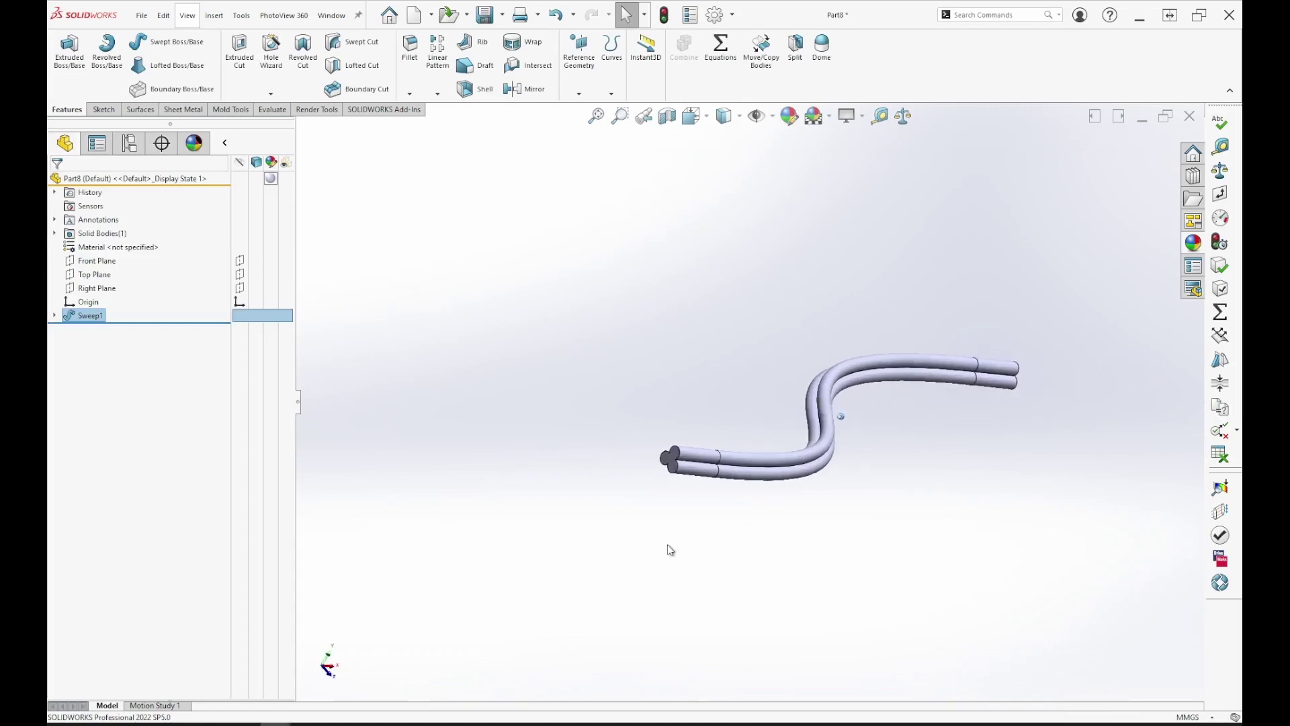
- Examine the swept body from several sides and check the reference drawing in Snip & Sketch for the cable jacket's outer diameter
key("Left")
key("Left")
key("Left")
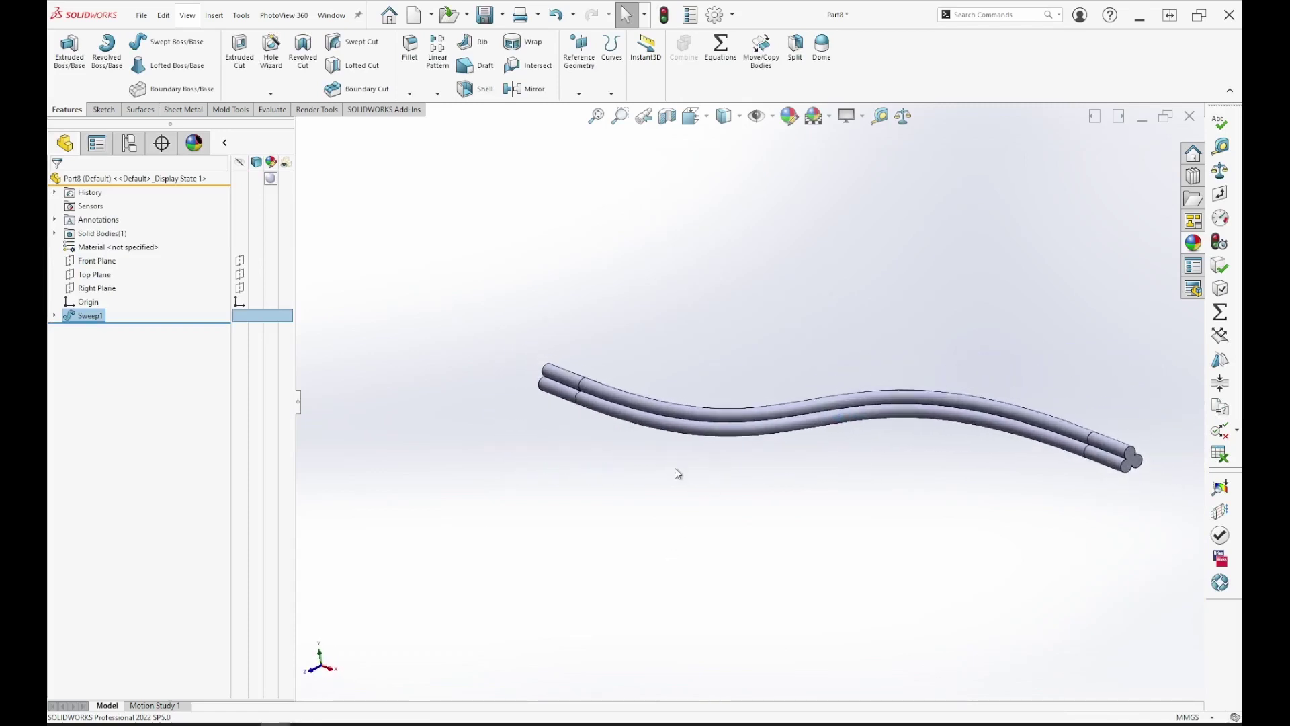
key("Left")
key("Left")
key("Left")
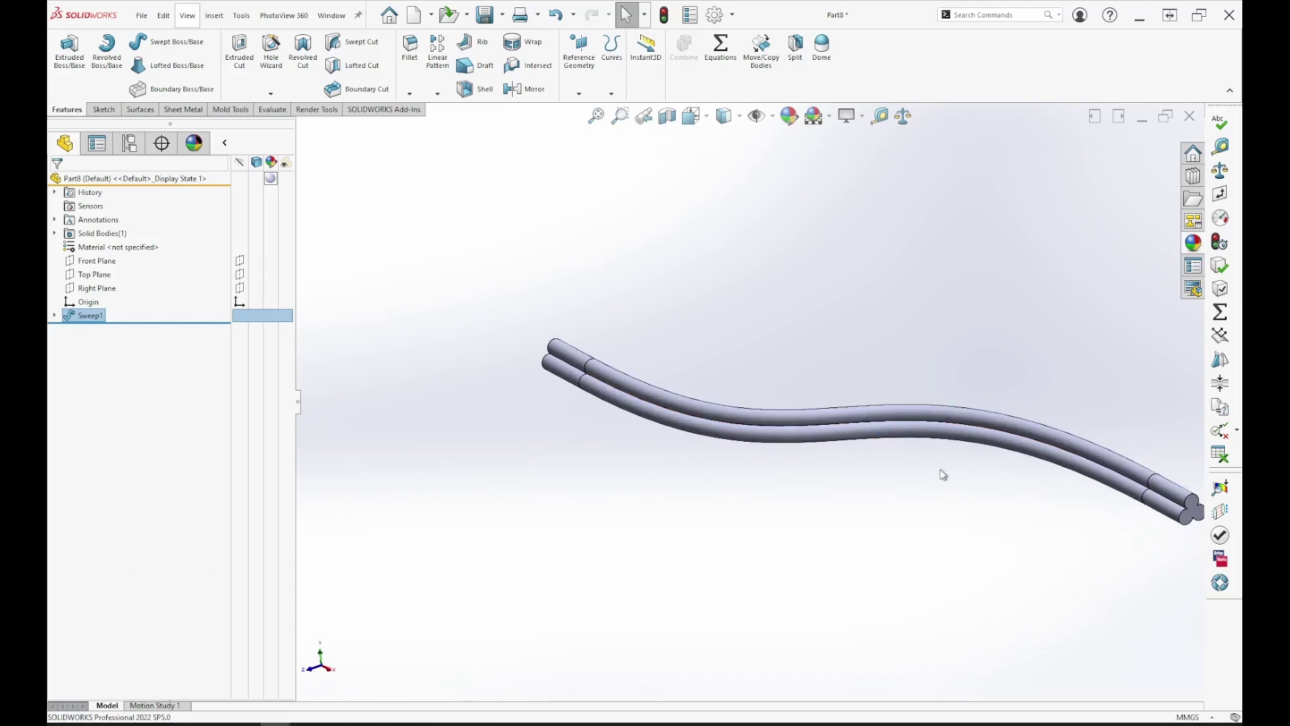
mouse_move(50, 141)
left_mouse_down()
mouse_move(216, 138)
mouse_move(345, 222)
mouse_move(393, 137)
left_mouse_up()
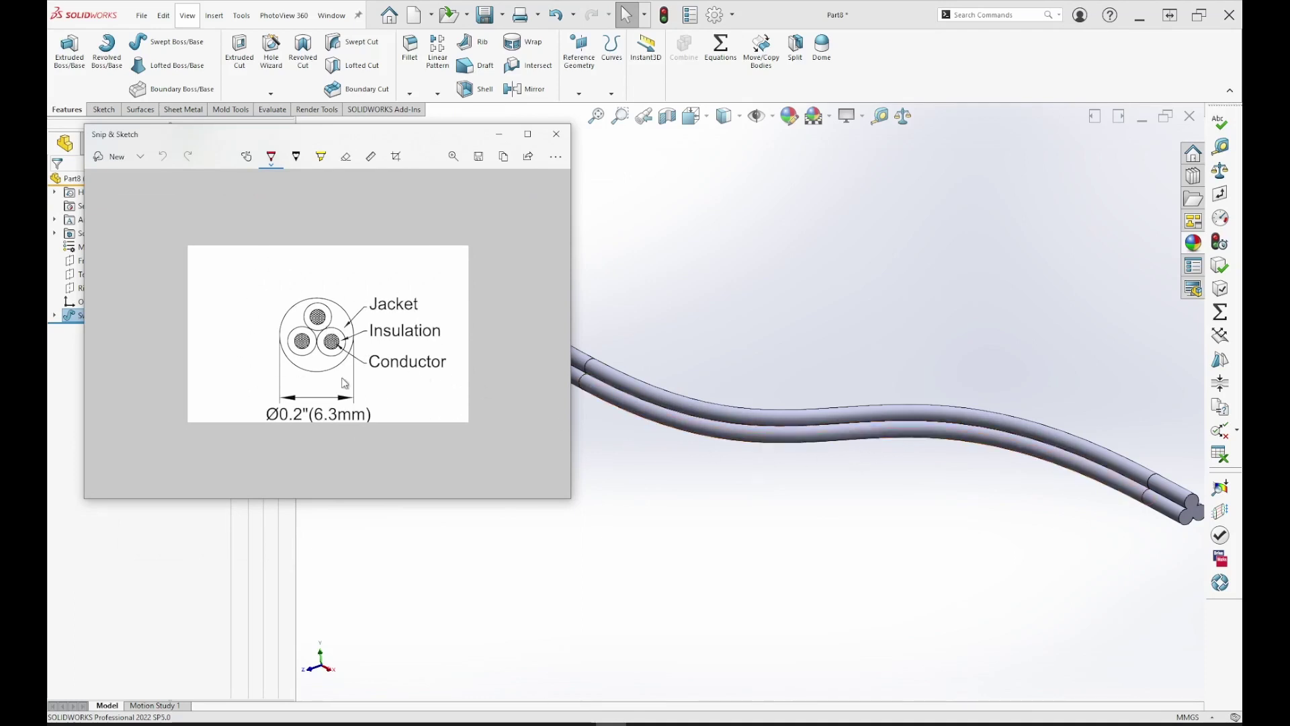
left_click_drag(393, 134, 357, 210)
left_click(538, 396)
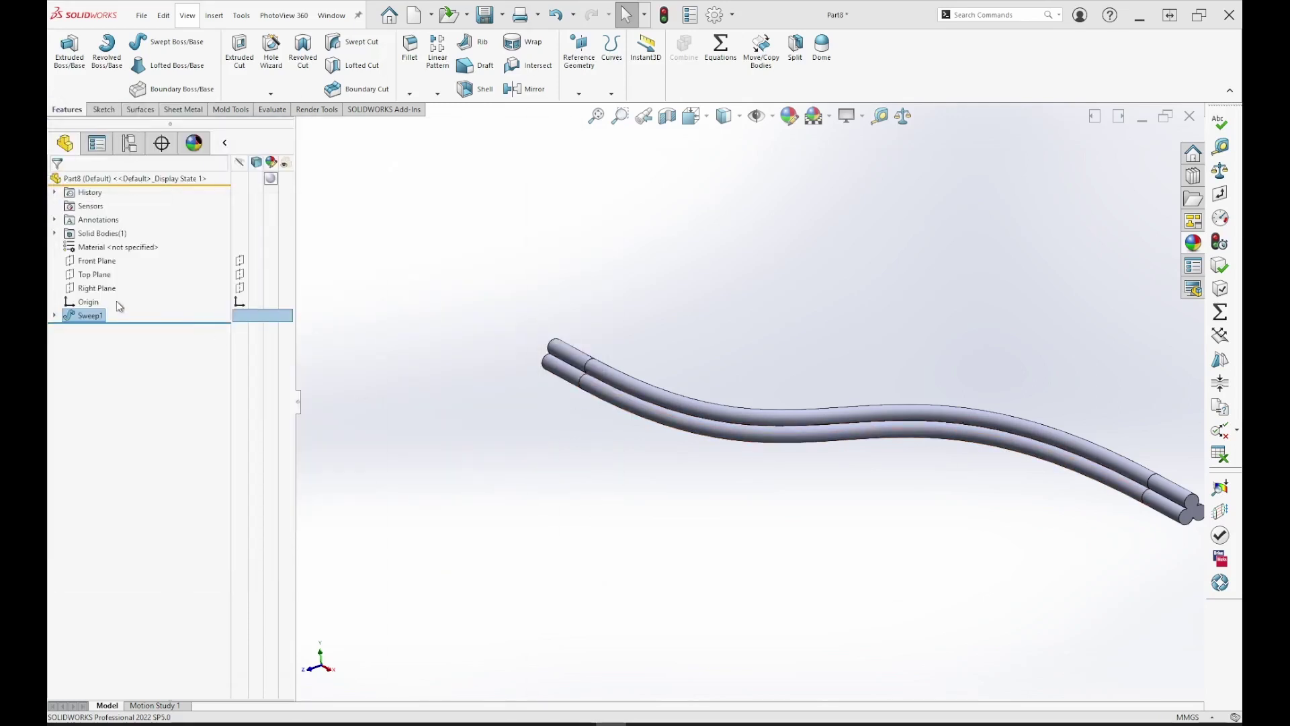
right_click(84, 316)
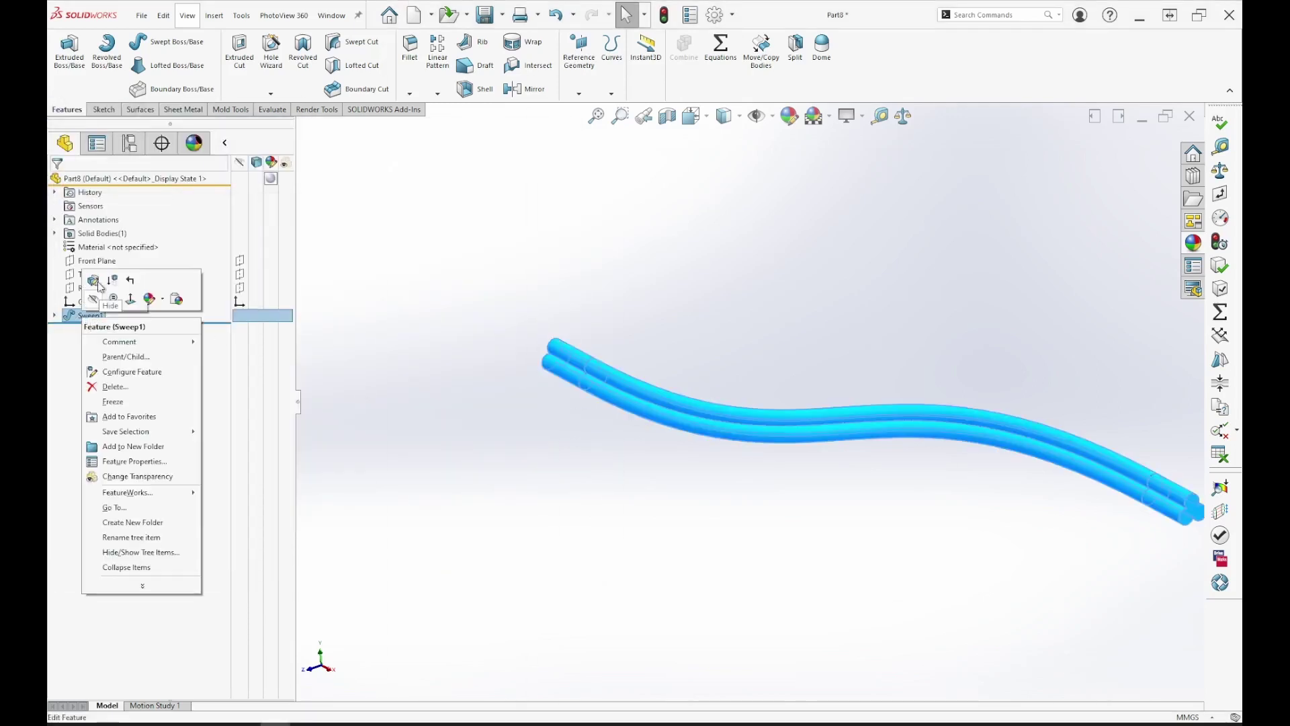
left_click(97, 279)
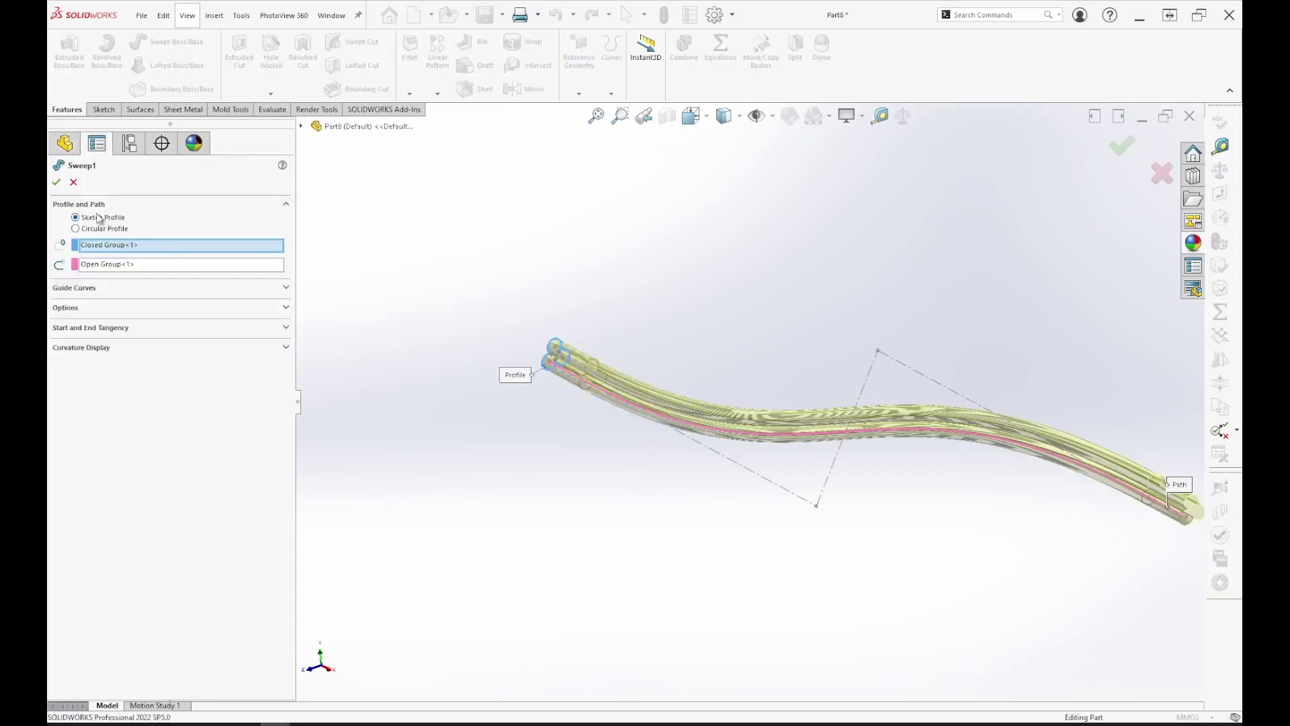
left_click(57, 182)
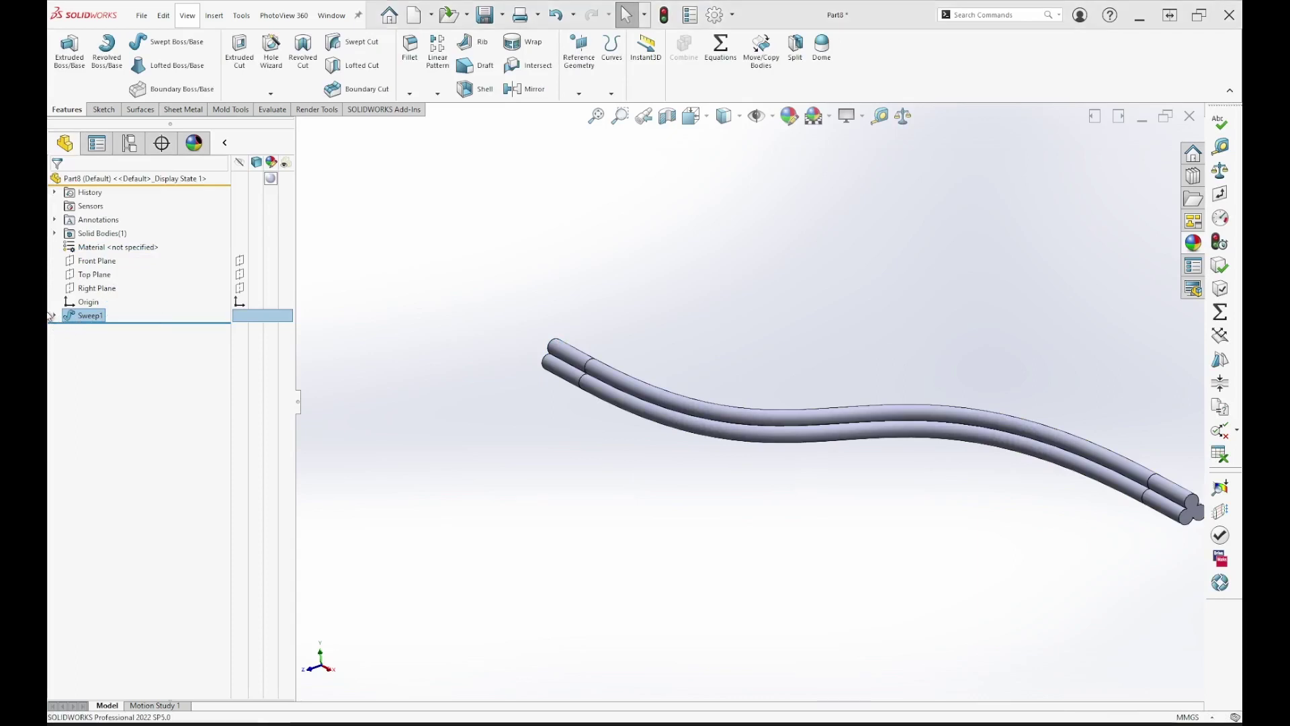
- Open the sweep's profile sketch, Sketch1, for editing and convert all of its arcs and lines to construction geometry
right_click(111, 330)
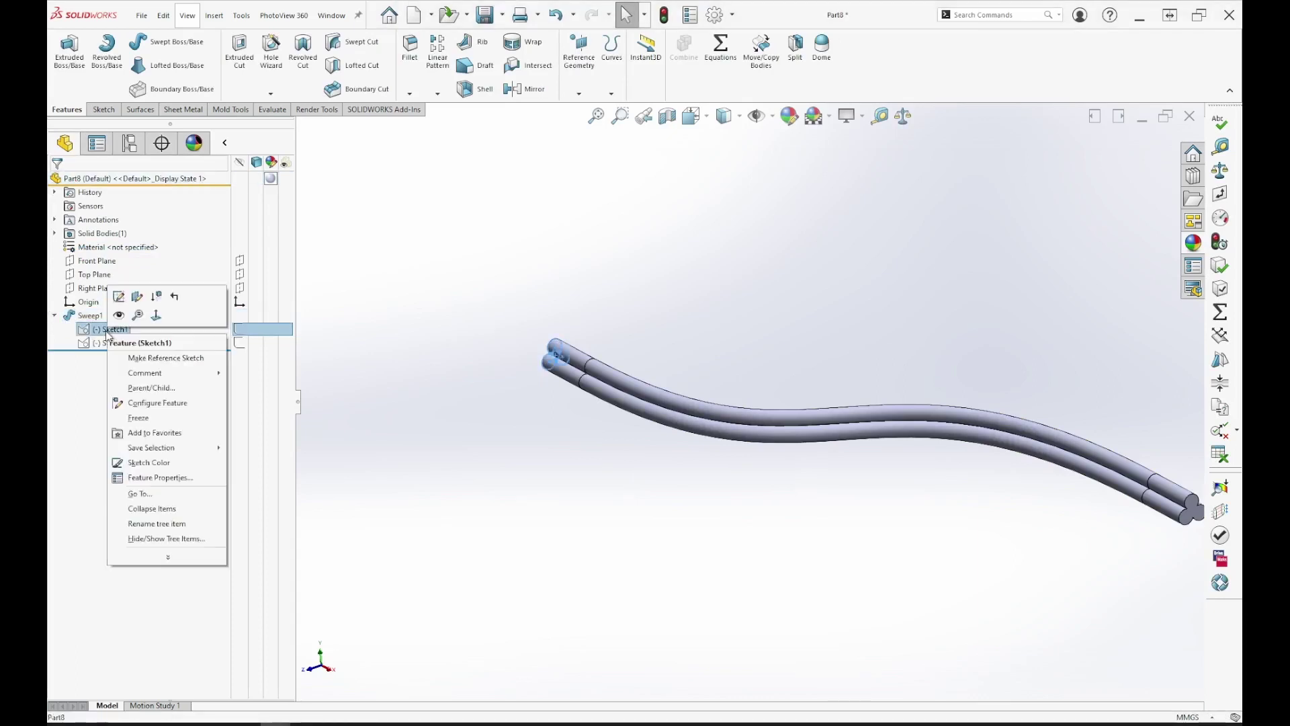
left_click(119, 296)
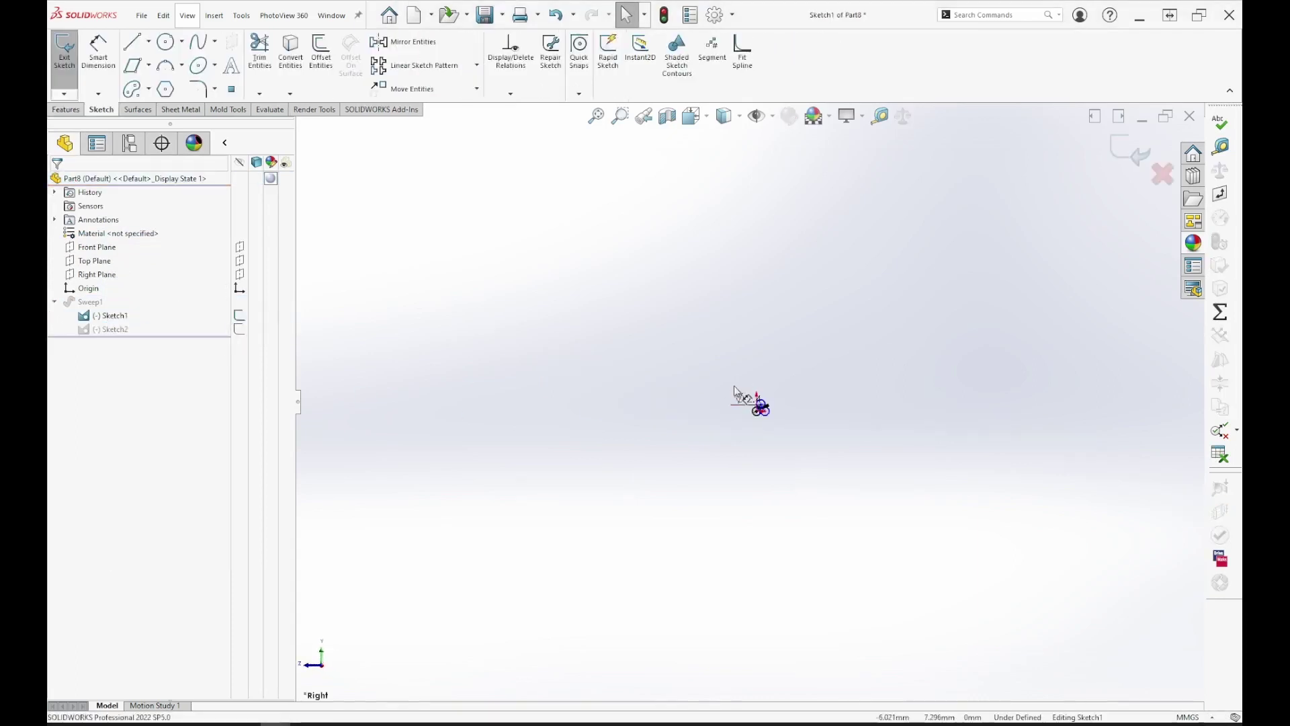
scroll(734, 391, "down", 8)
scroll(605, 345, "up", 3)
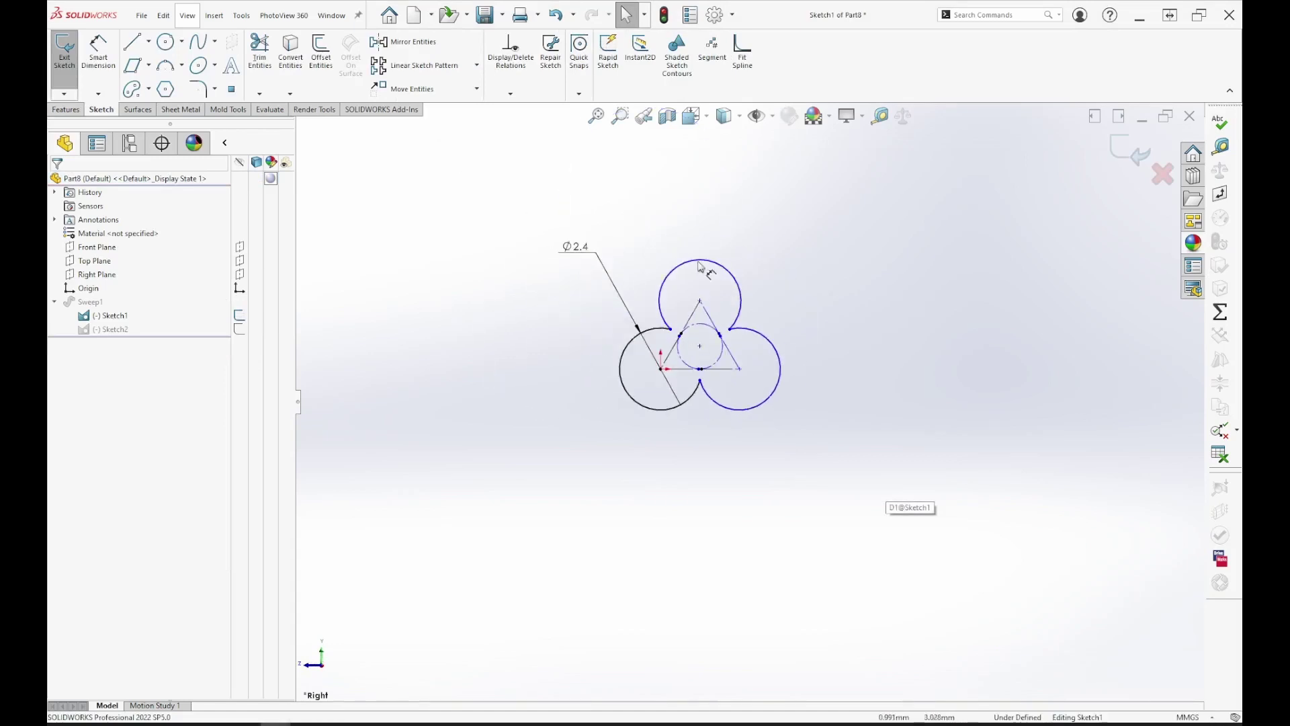
mouse_move(824, 224)
left_mouse_down()
mouse_move(814, 306)
mouse_move(564, 472)
left_mouse_up()
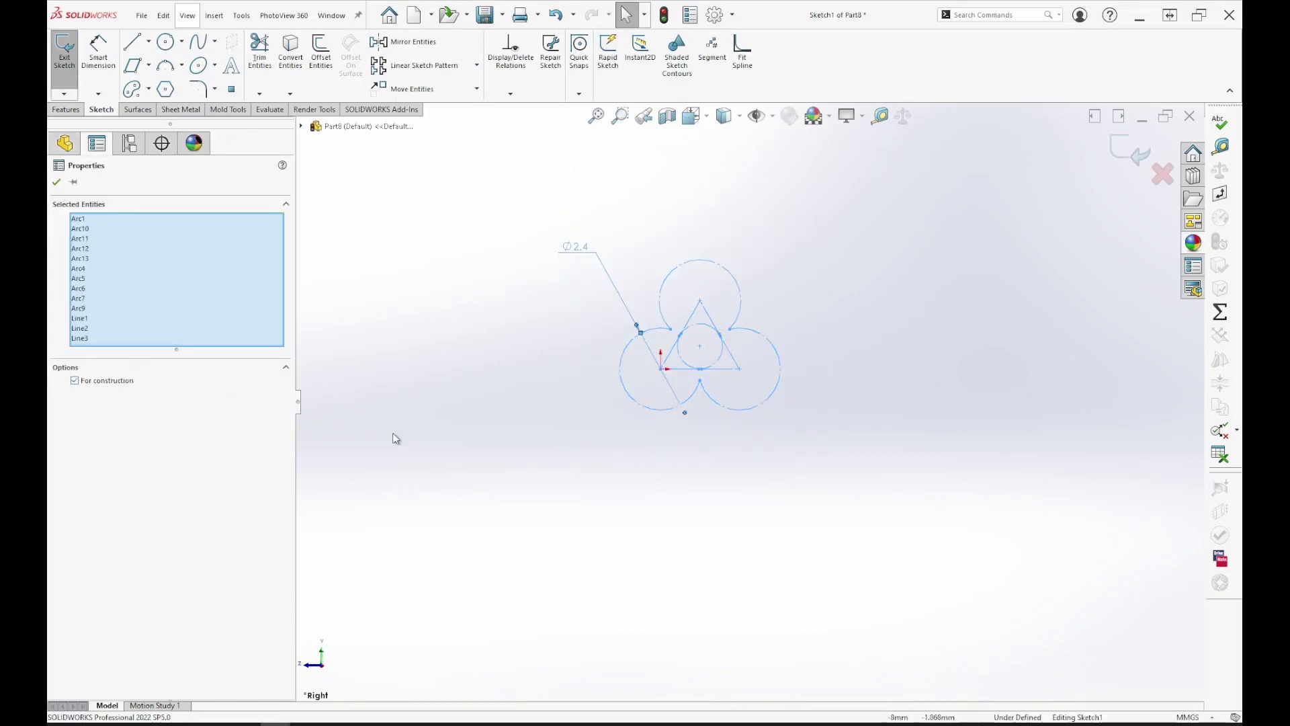
left_click(58, 184)
- Draw a 6.3 mm diameter circle centred on the triangle's inner circle and compare it with the reference drawing
left_click(167, 45)
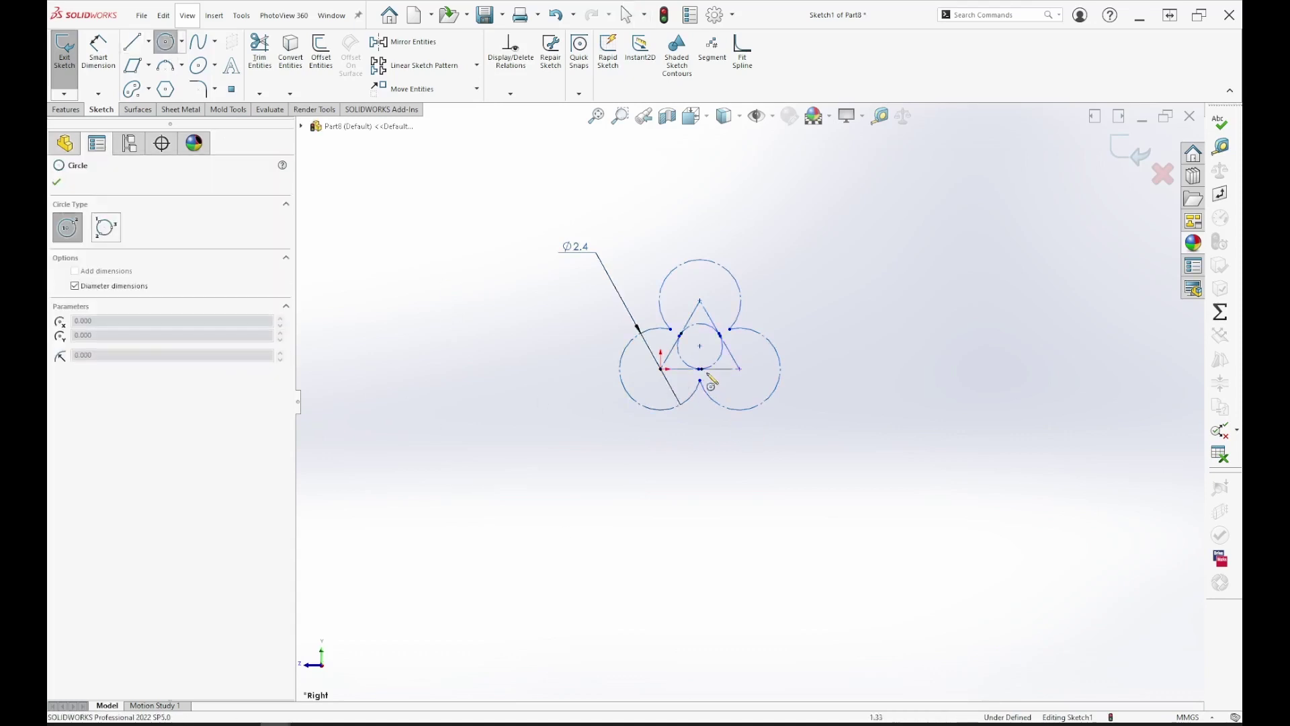
left_click(699, 345)
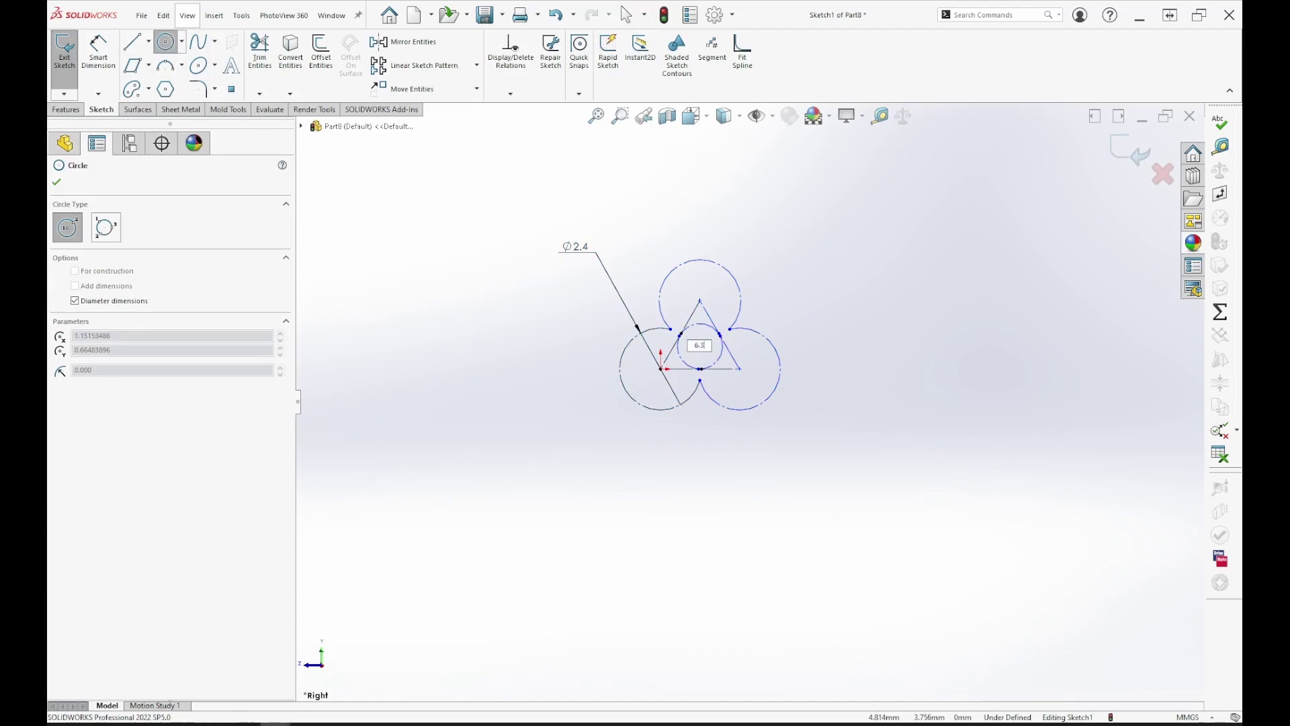
key("Return")
right_click(994, 269)
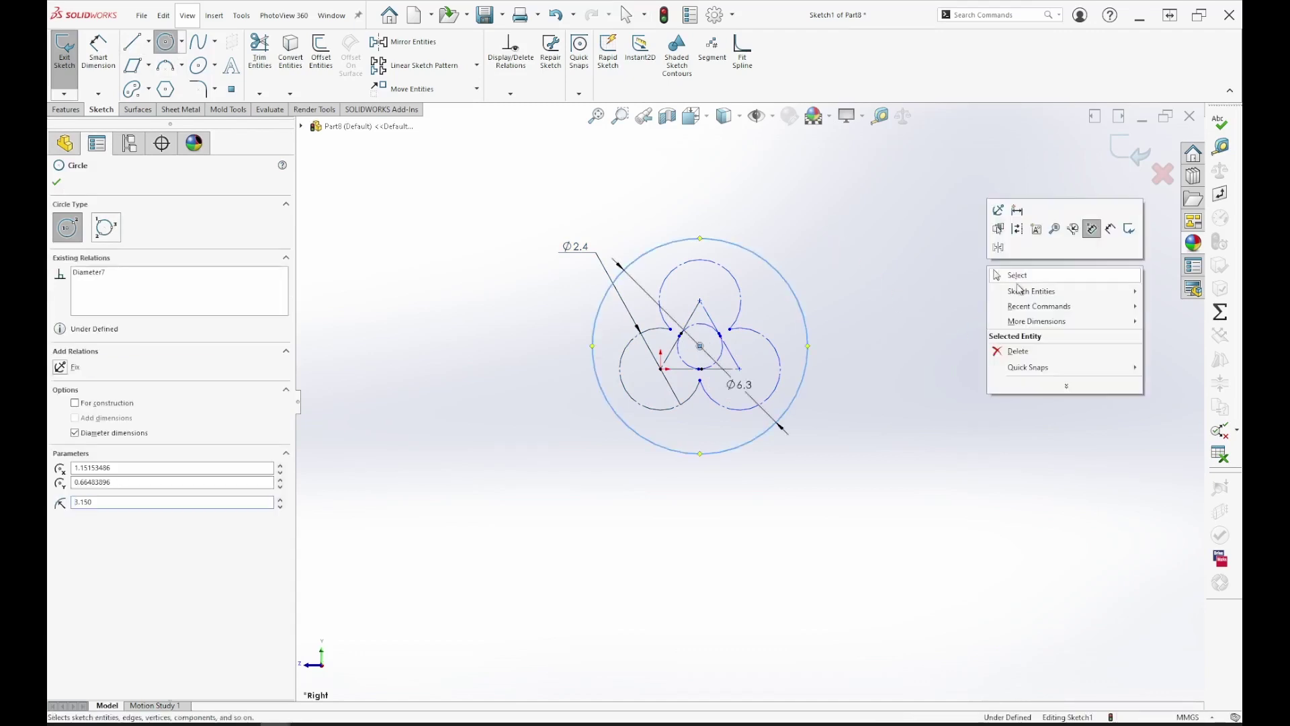
left_click(1031, 276)
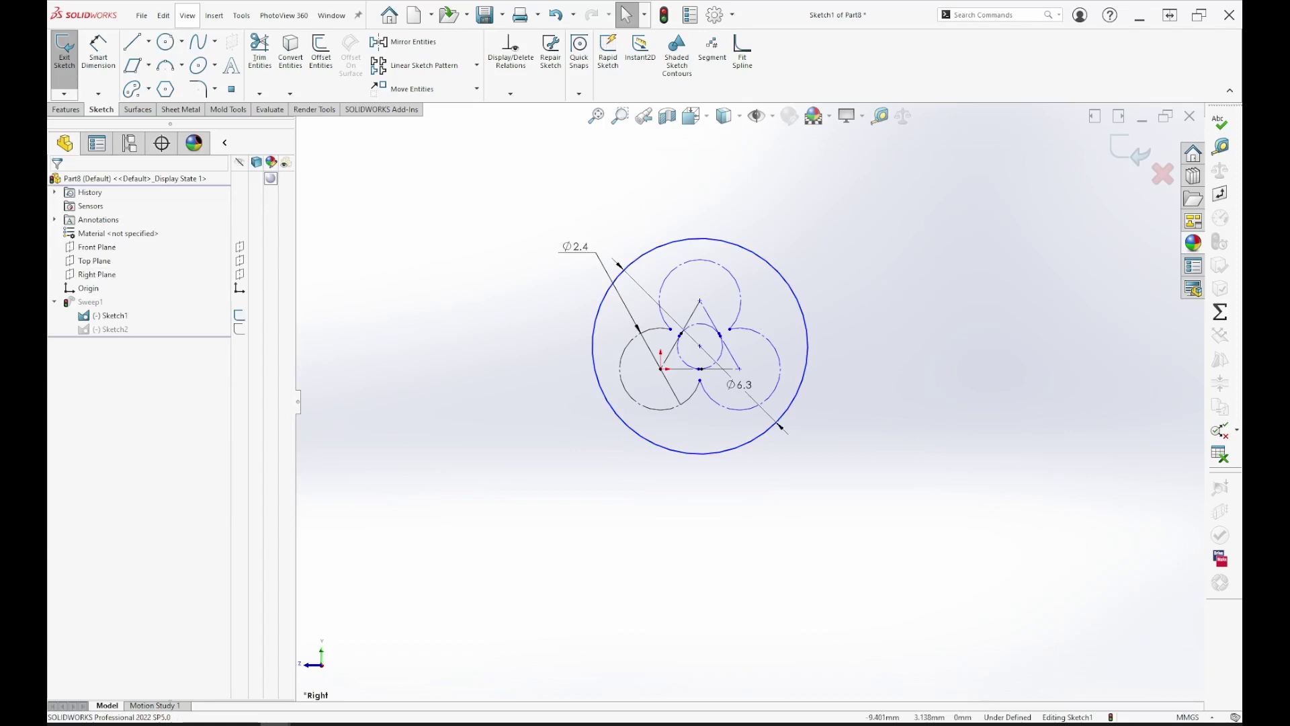
key("alt+Tab")
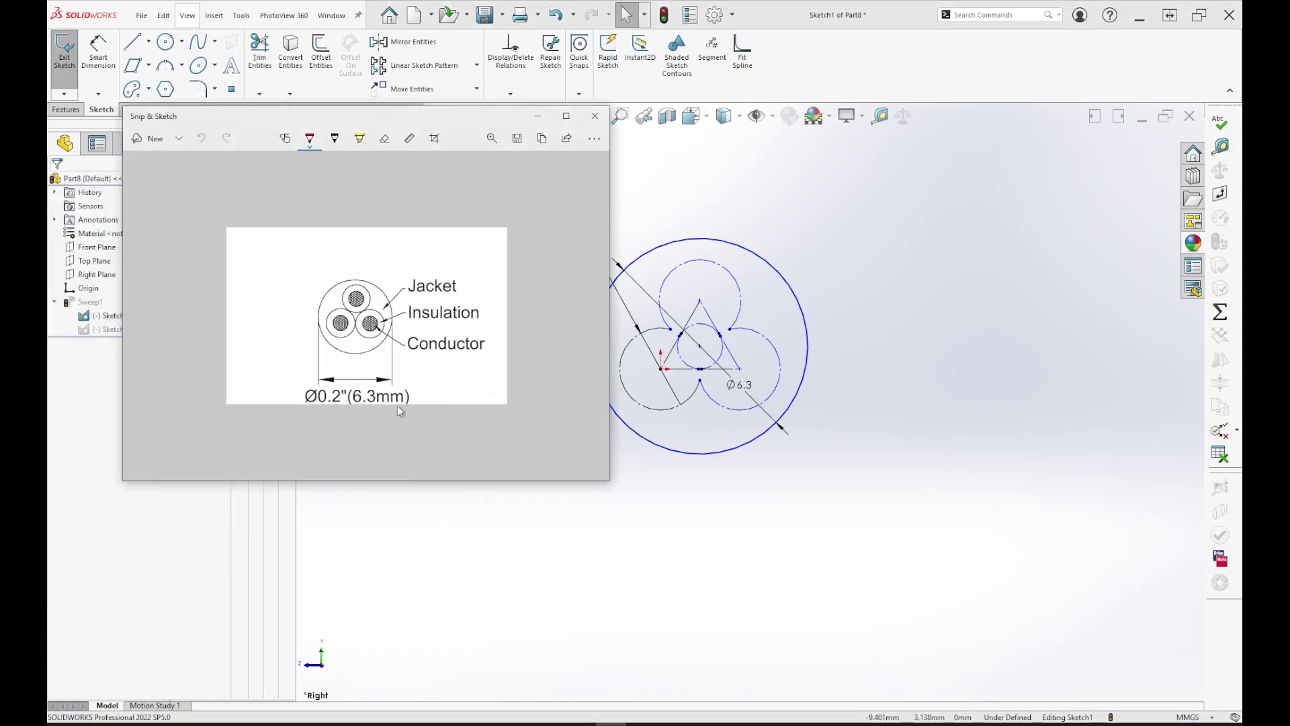
key("alt+Tab")
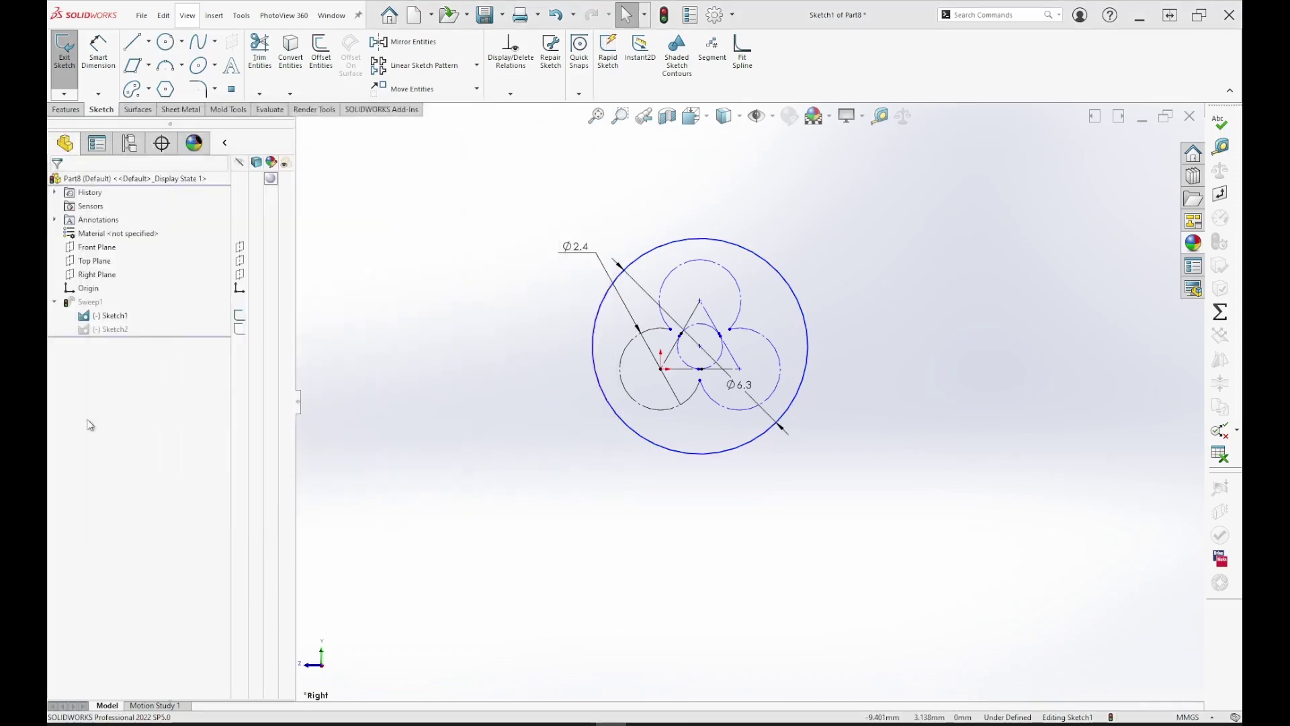
- Move the 6.3 mm diameter dimension text outside the outer circle
scroll(764, 267, "down", 3)
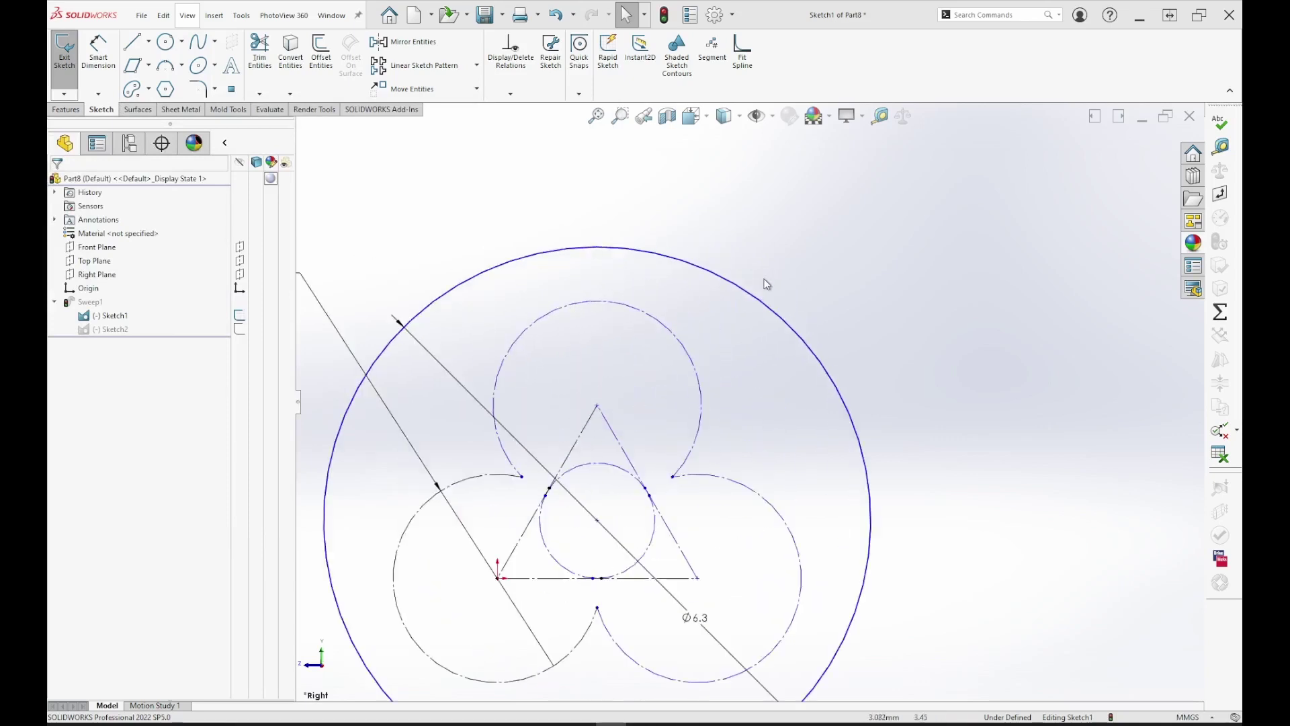
key("z")
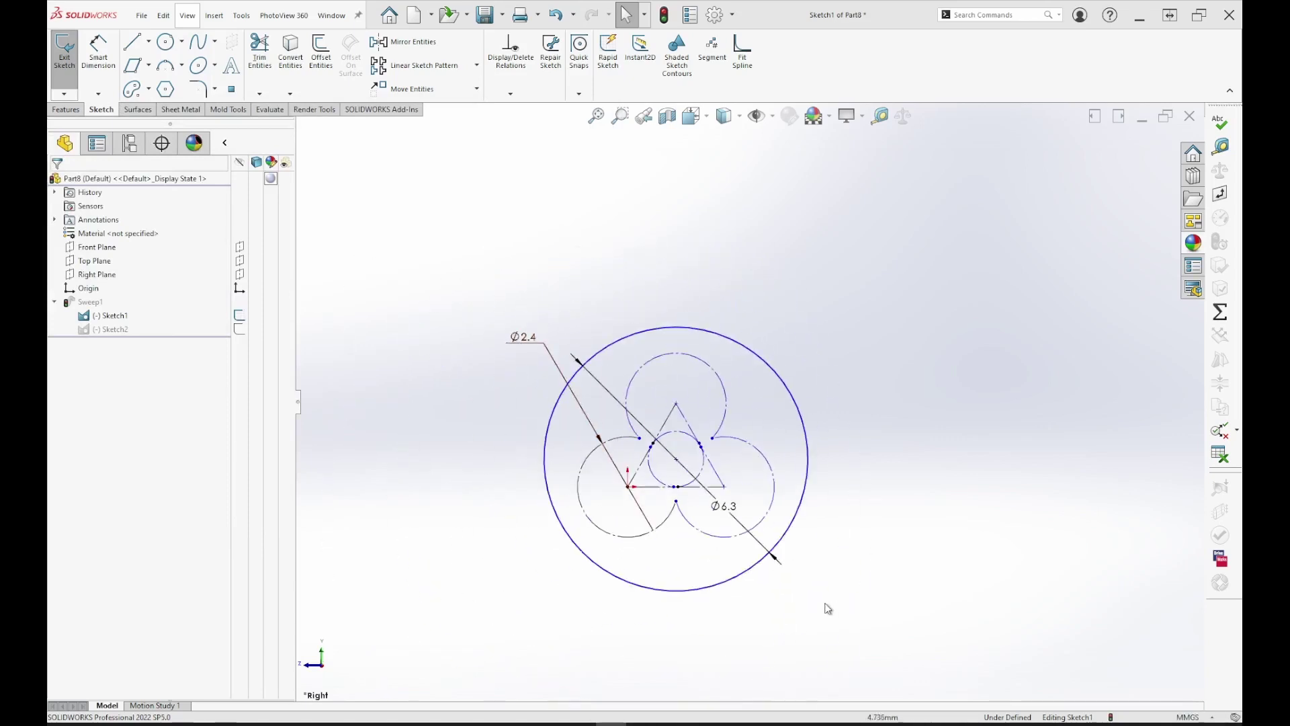
left_click_drag(730, 522, 967, 300)
left_click(966, 439)
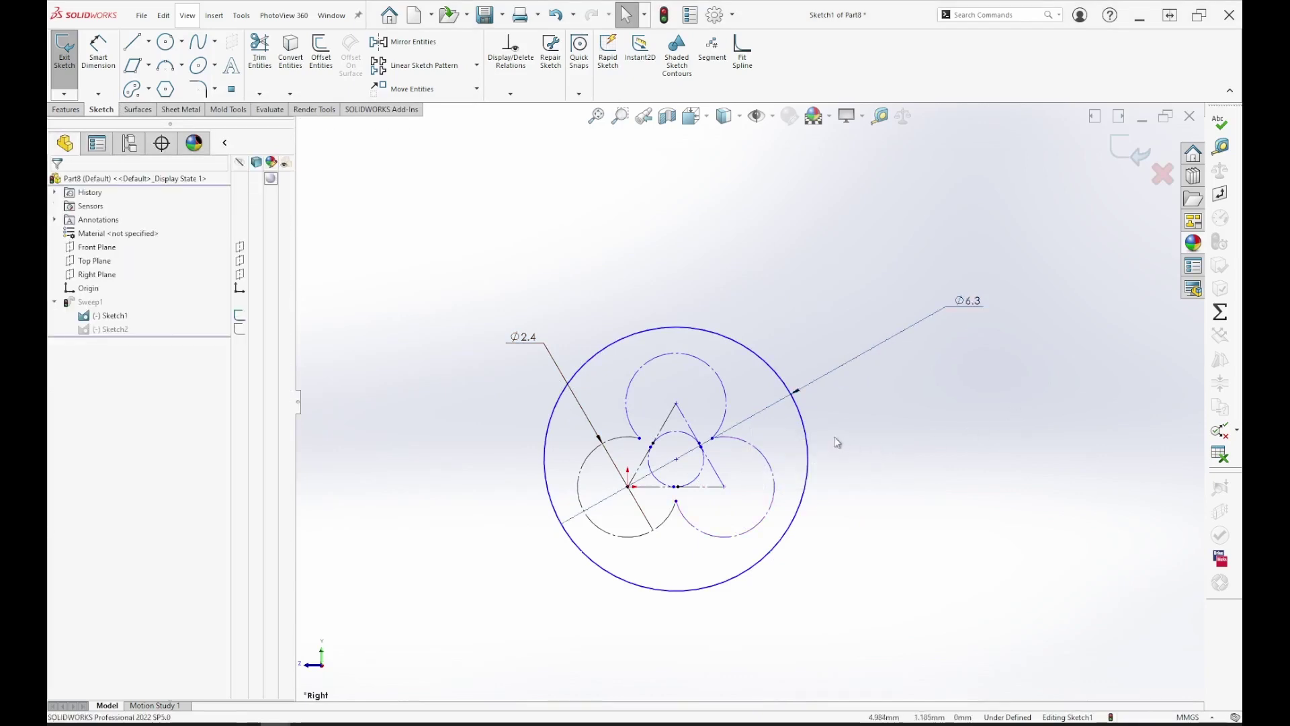
- Try moving the outer circle's centre point to test how the sketch is constrained, and undo the changes
left_click(812, 435)
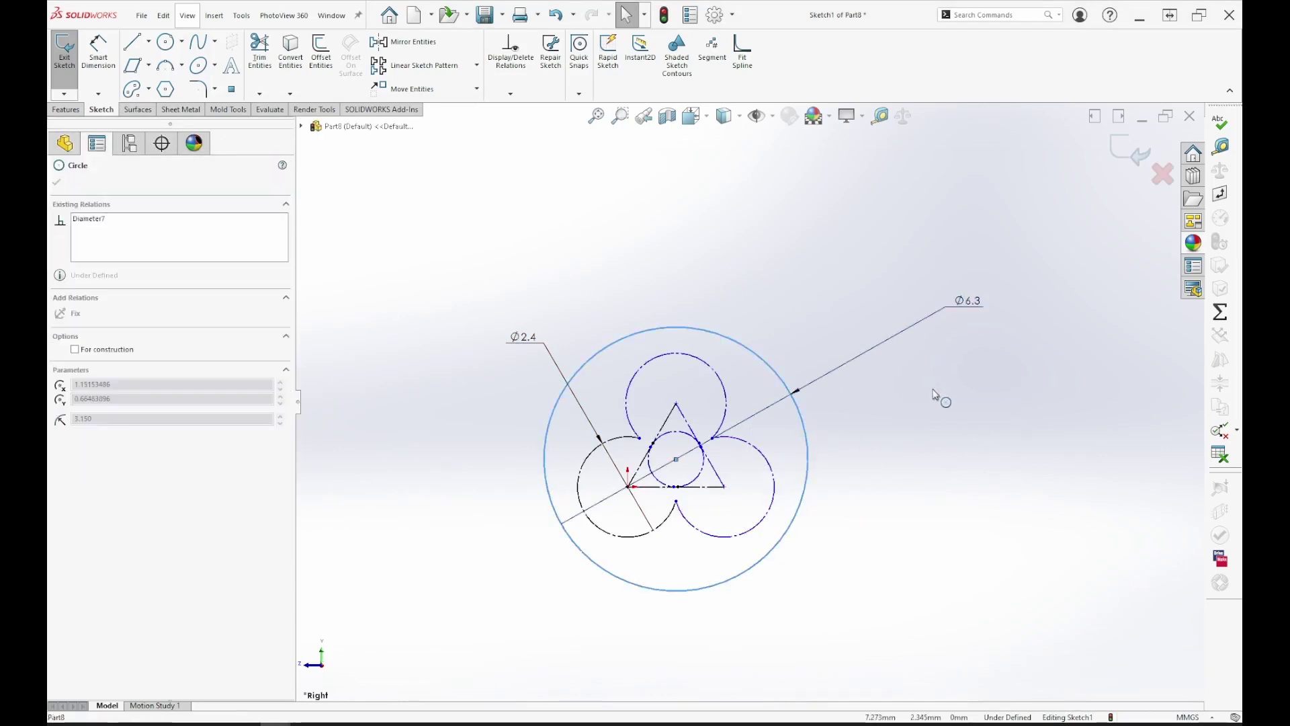
left_click(677, 462)
left_click_drag(699, 434, 865, 542)
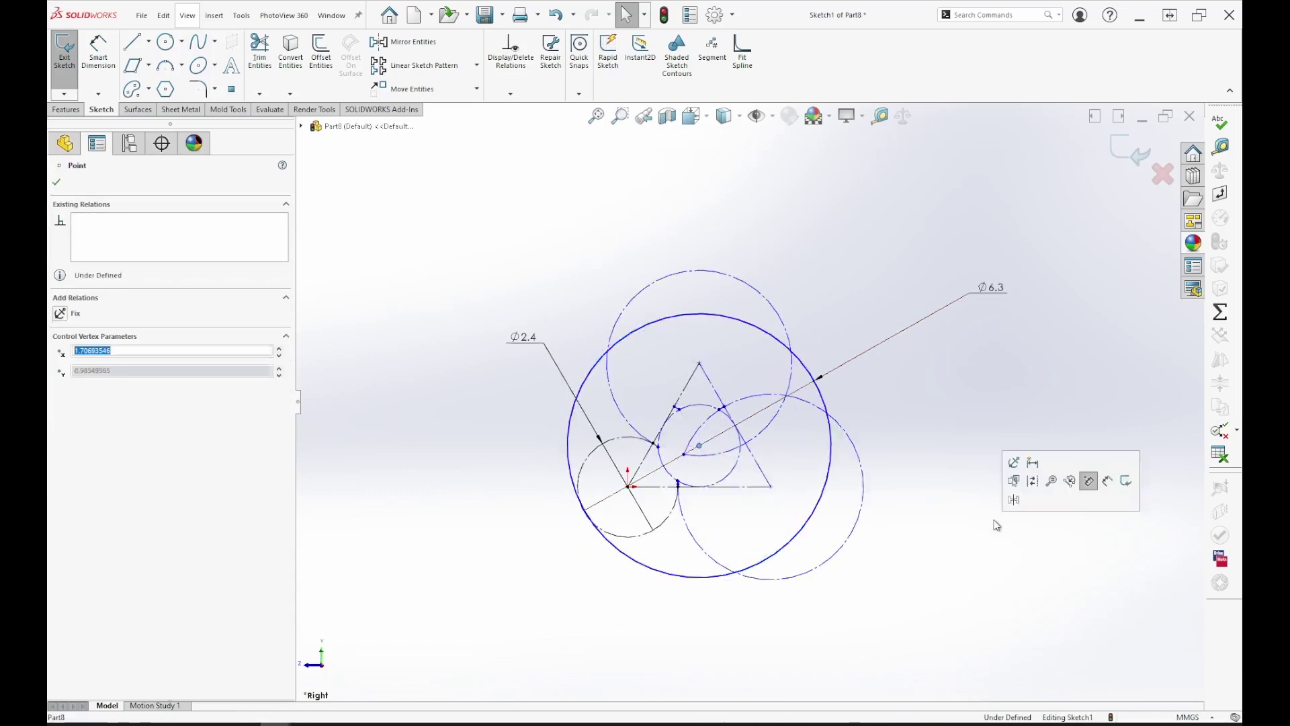
left_click(925, 495)
key("ctrl+z")
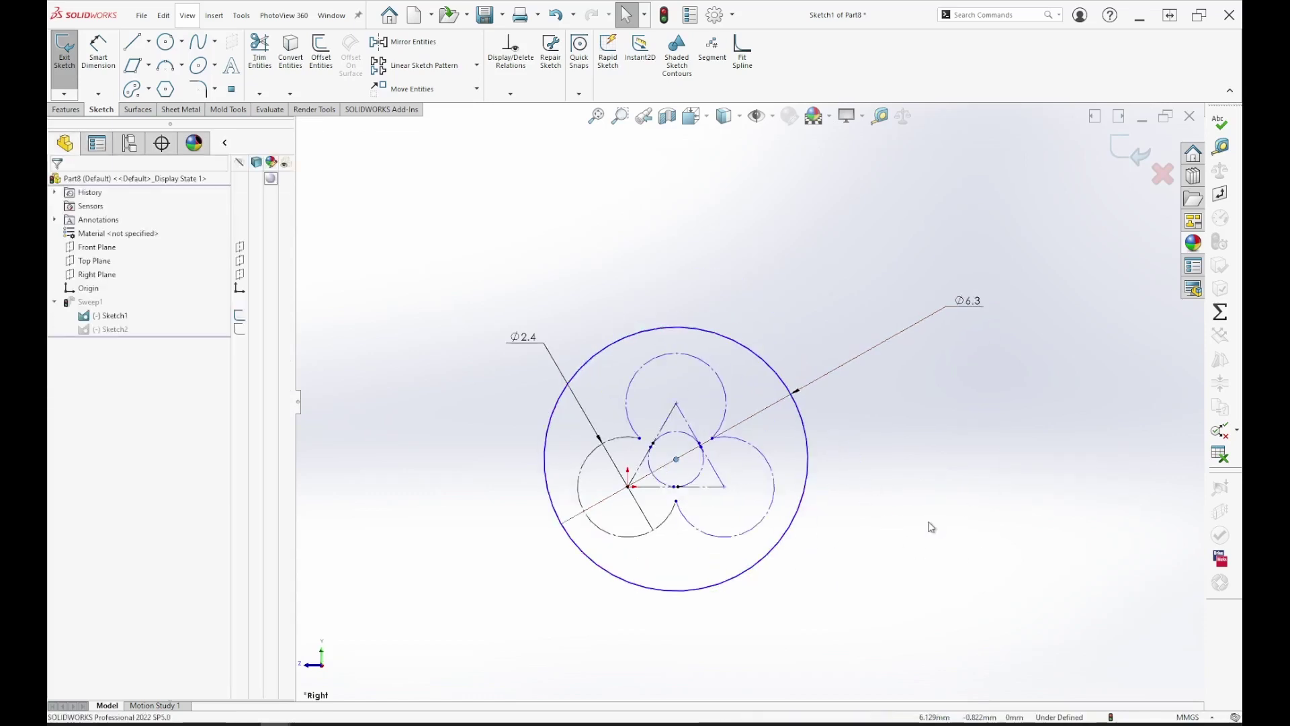
left_click(676, 461)
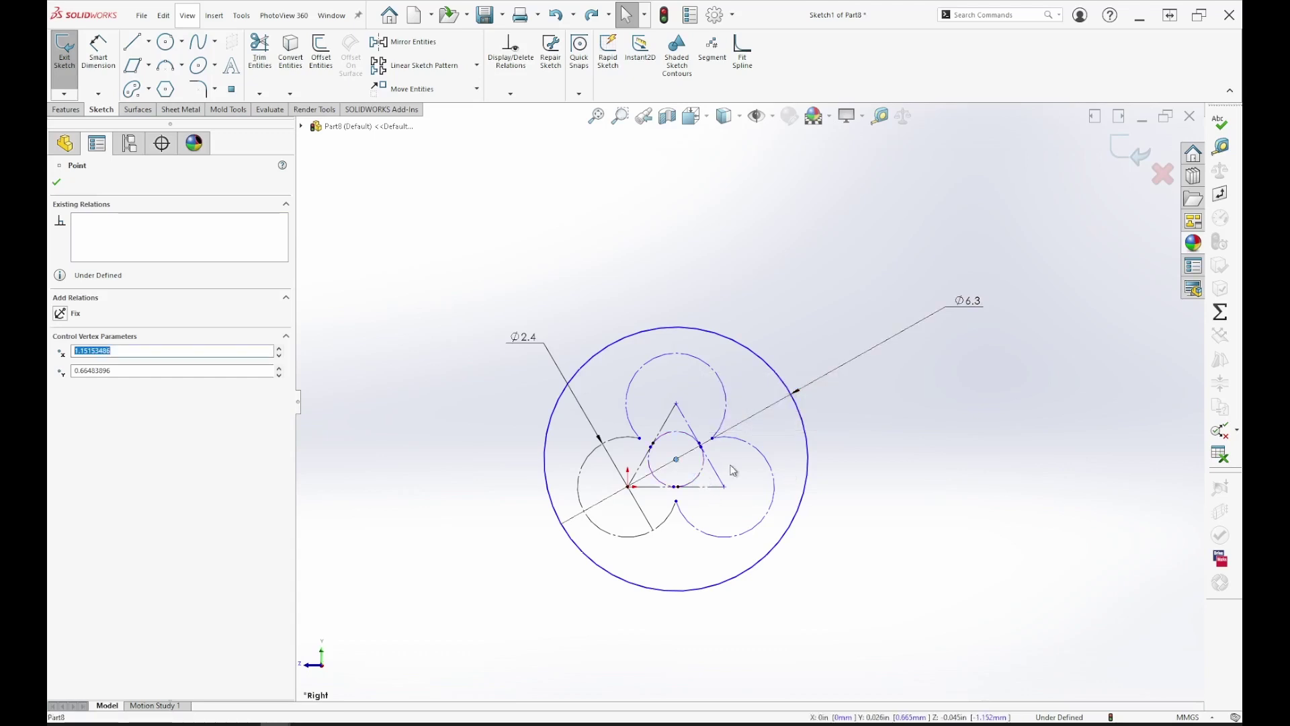
left_click(805, 437)
left_click(965, 501)
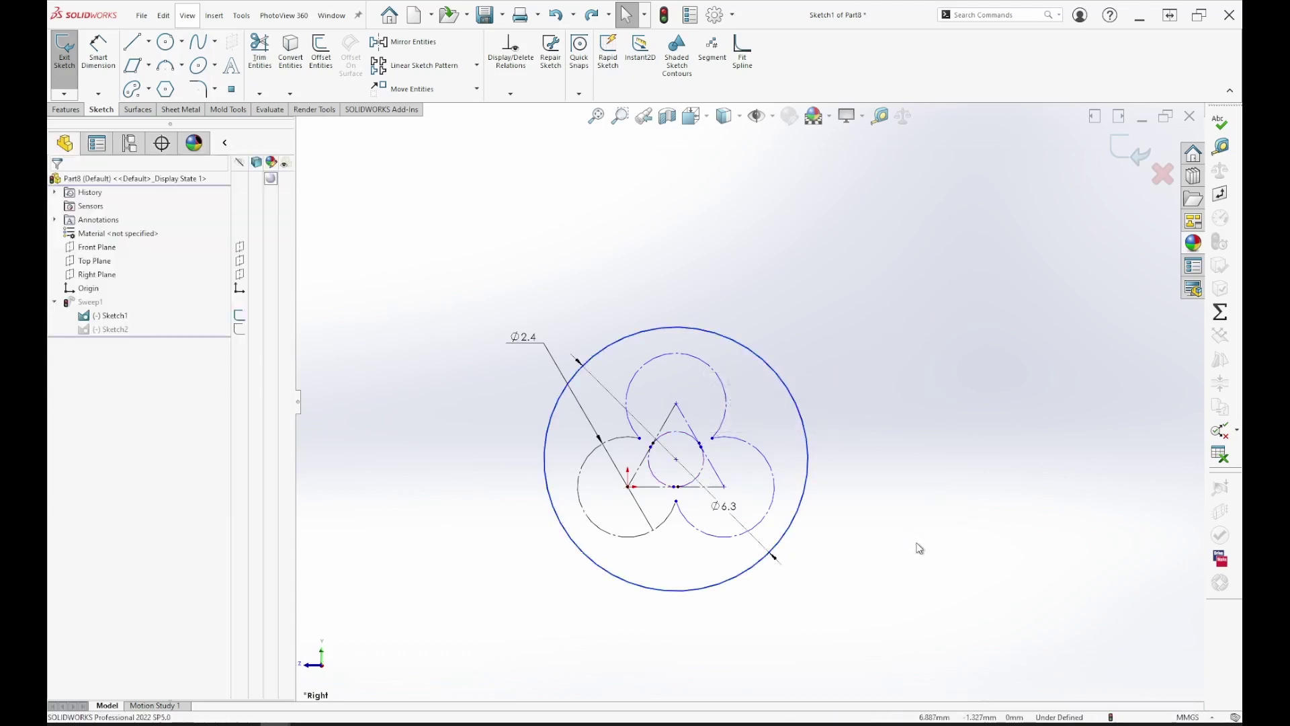
- Place the 6.3 mm dimension outside the circle, exit the sketch with a rebuild anyway, and dismiss the error report
left_click_drag(724, 505, 907, 315)
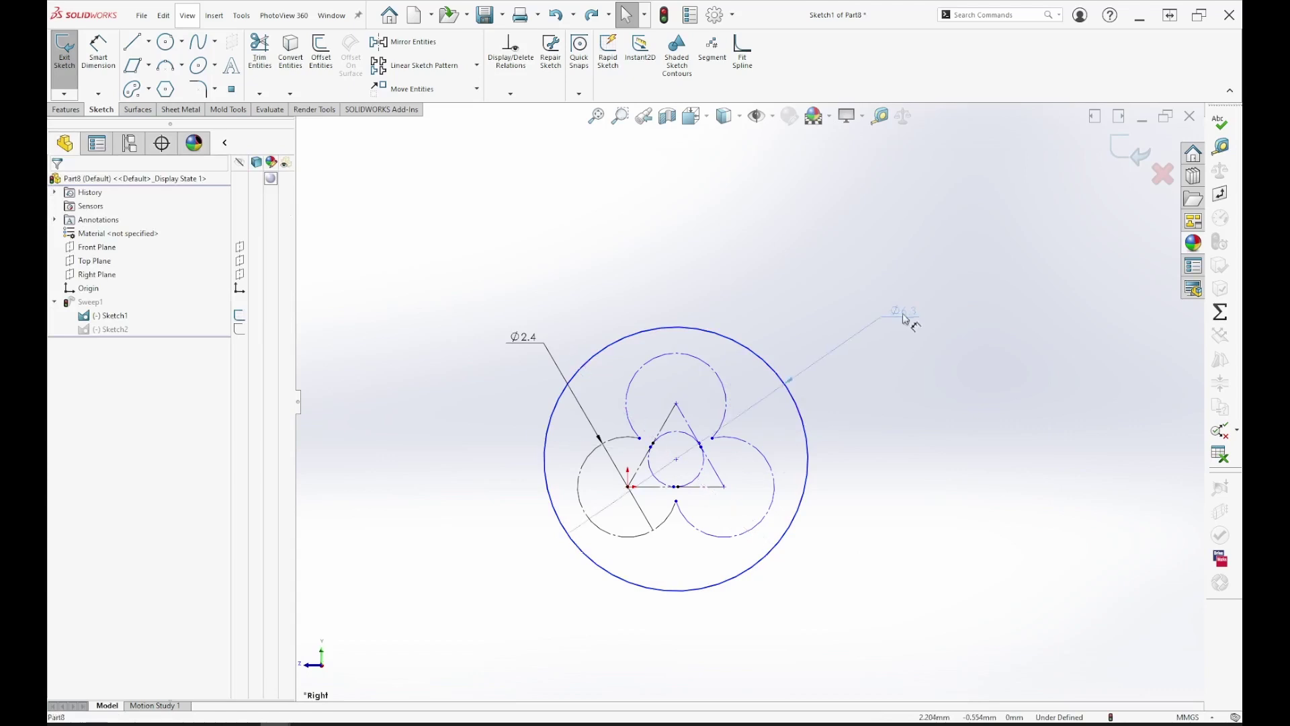
left_click(1134, 153)
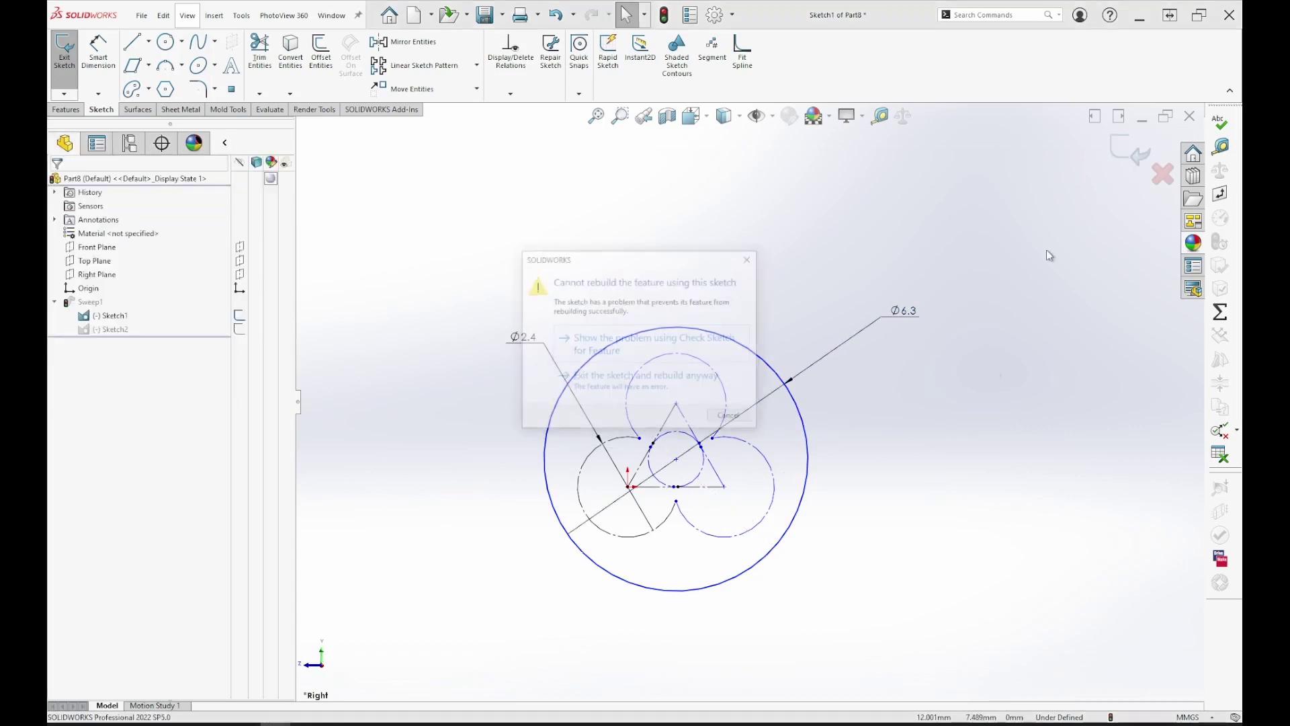
left_click(643, 389)
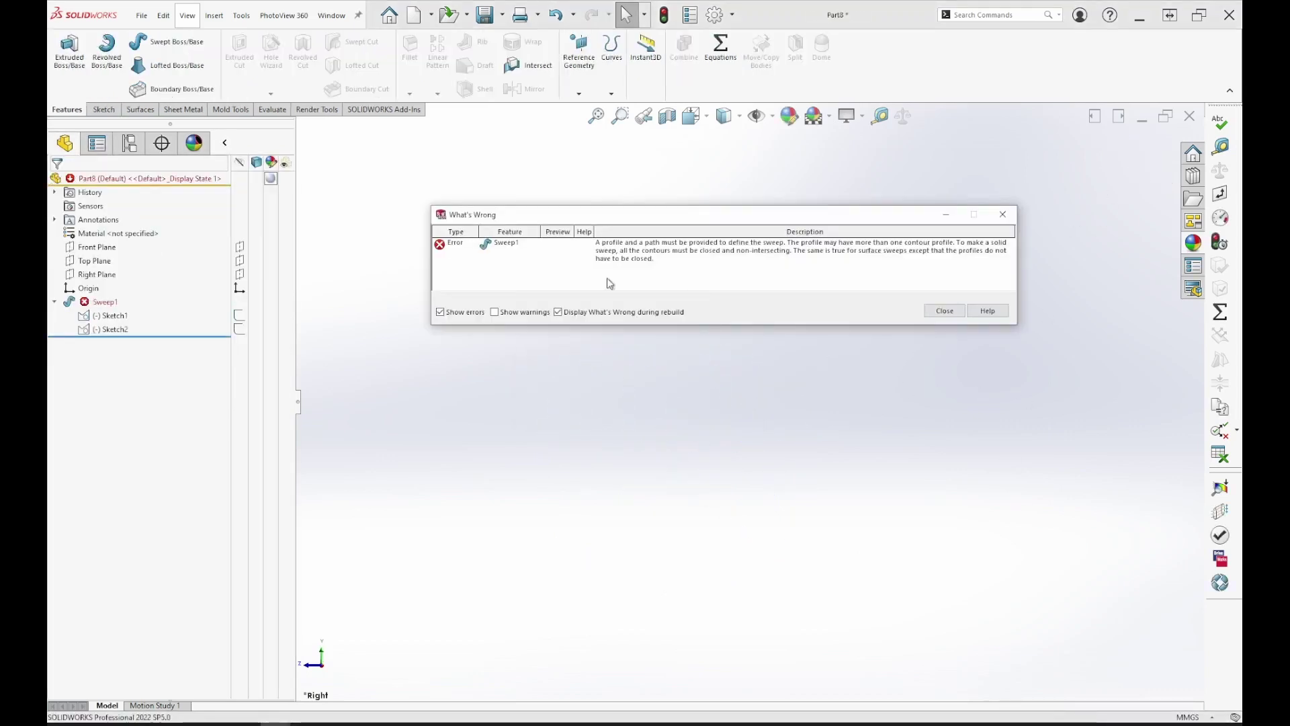
left_click(944, 311)
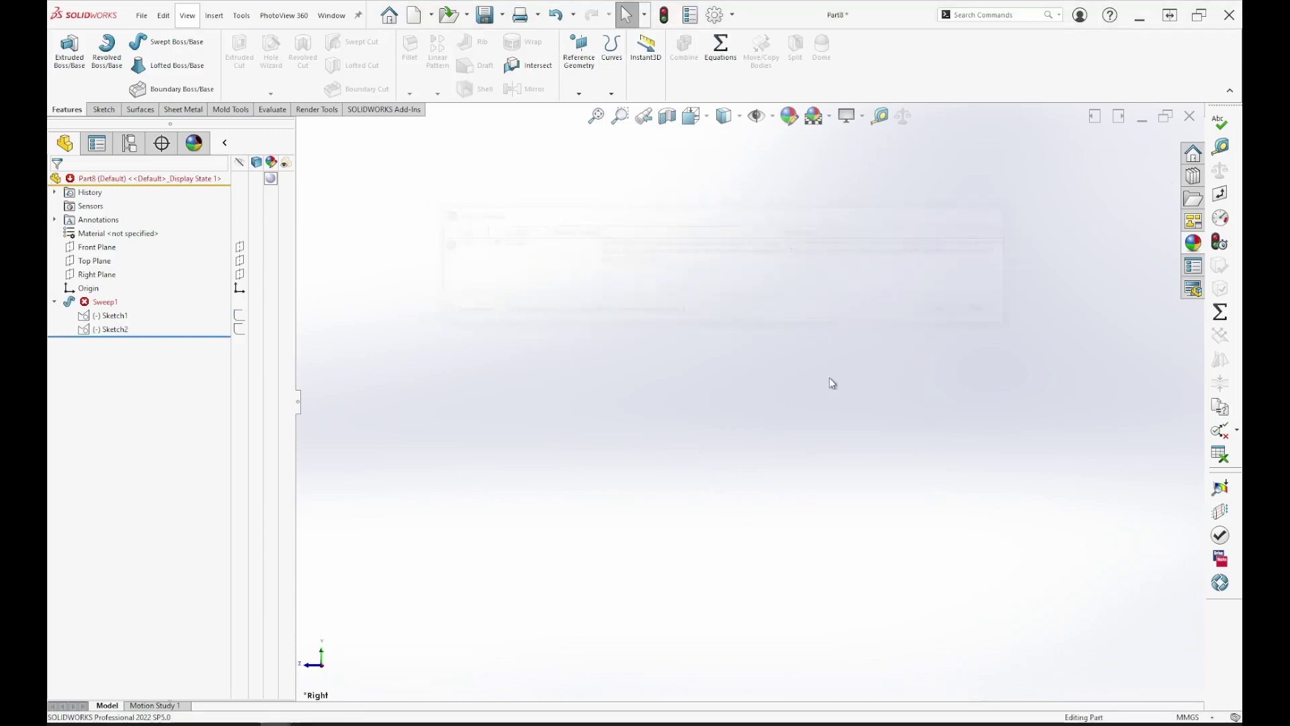
- Edit Sweep1 to replace its faulty profile selection with the 6.3 mm circle as a closed group and accept the sweep
left_click(104, 301)
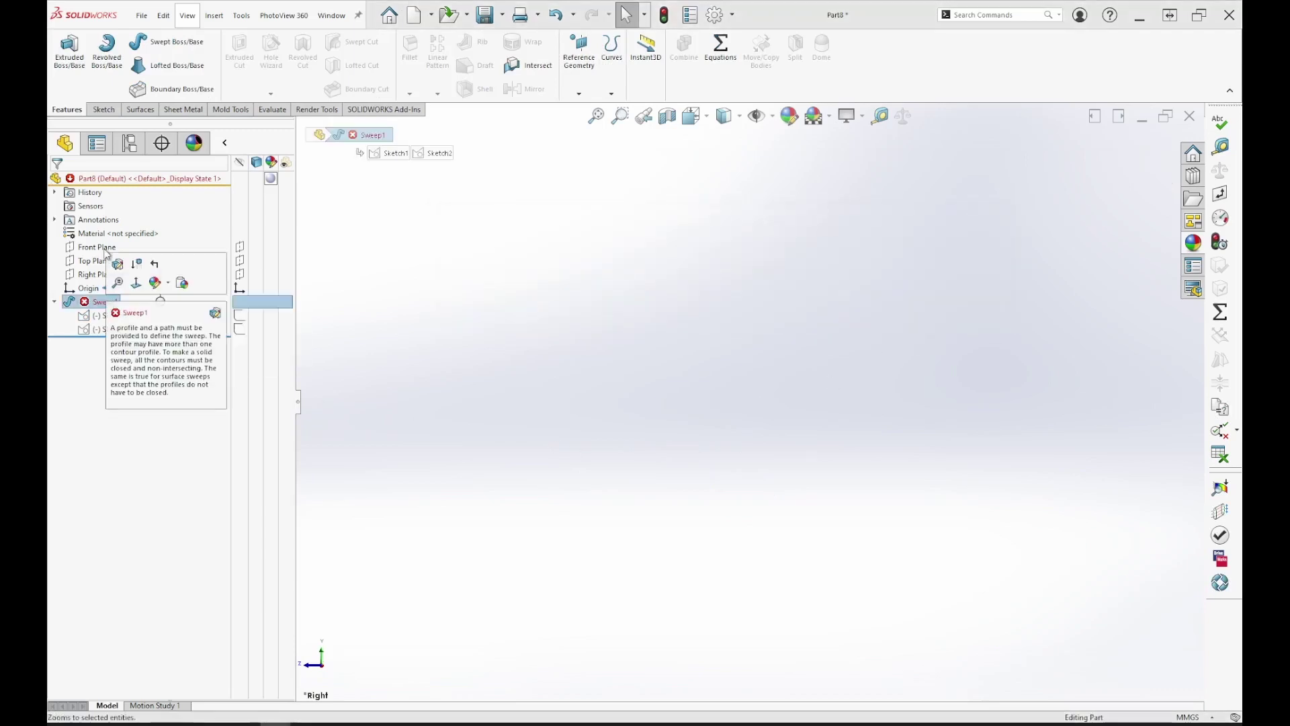
left_click(121, 263)
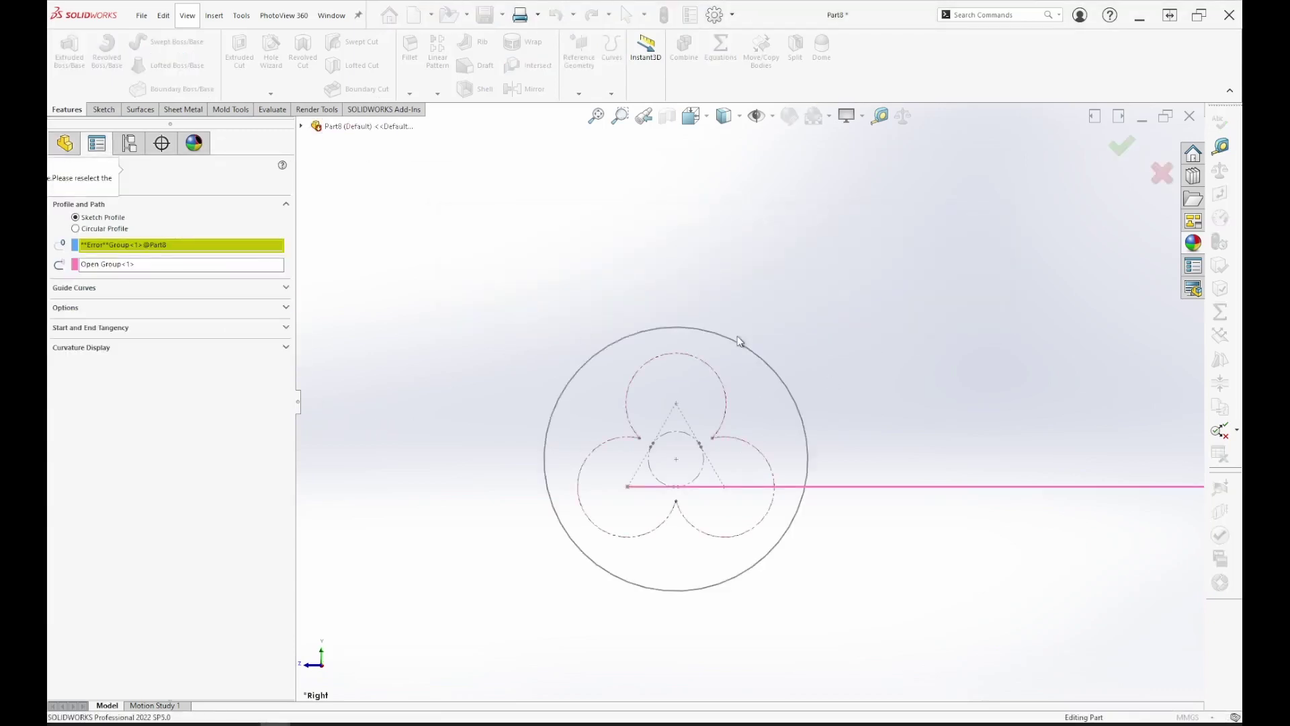
left_click(739, 342)
left_click(162, 246)
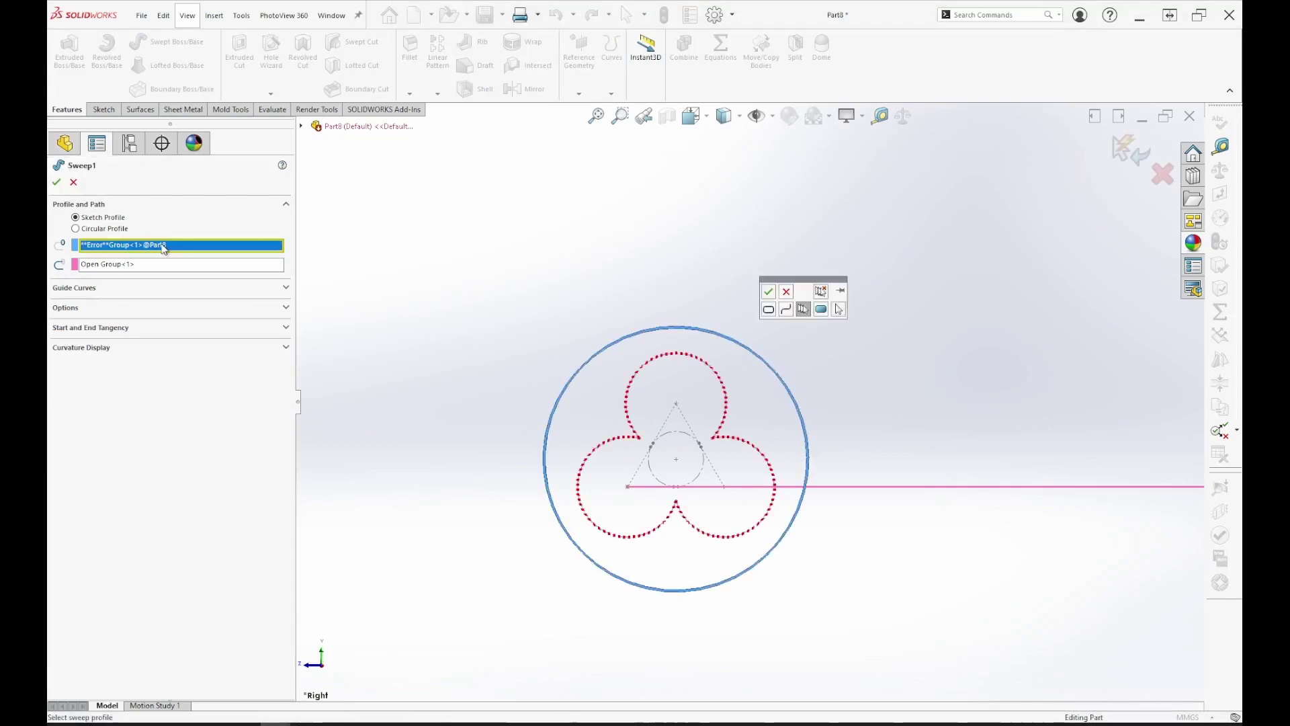
key("Delete")
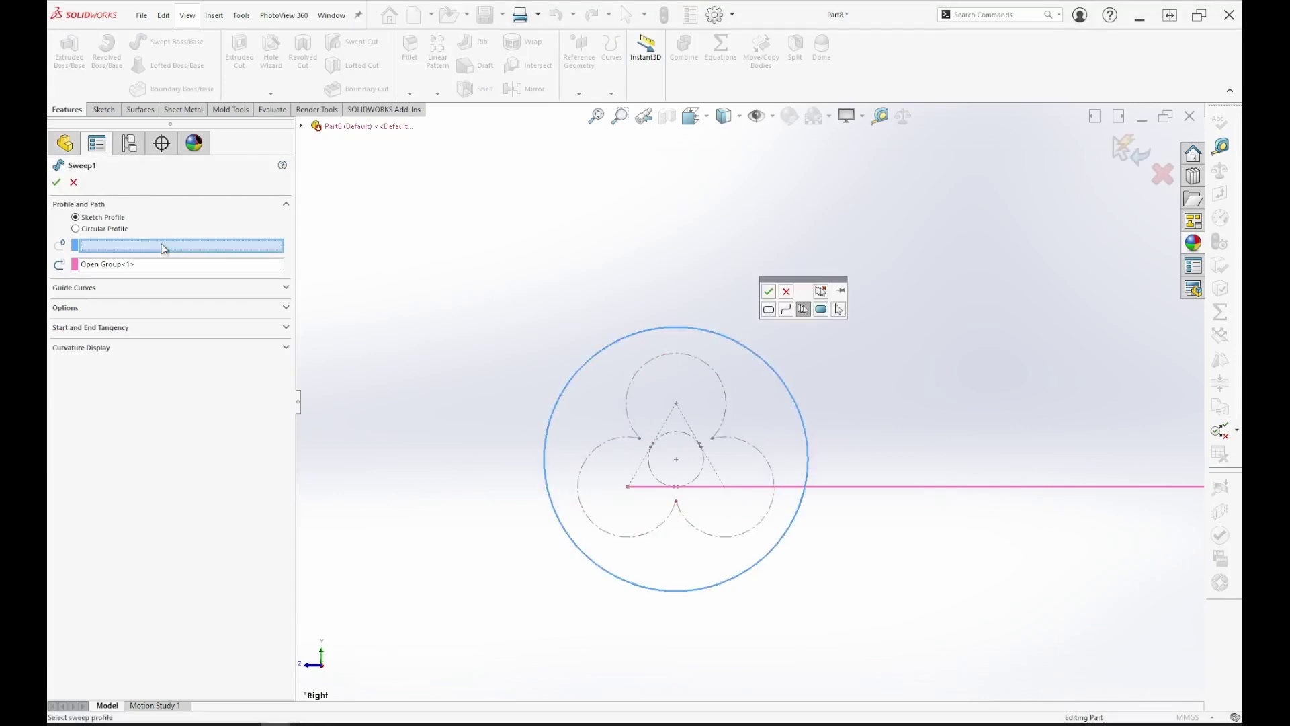
left_click(770, 293)
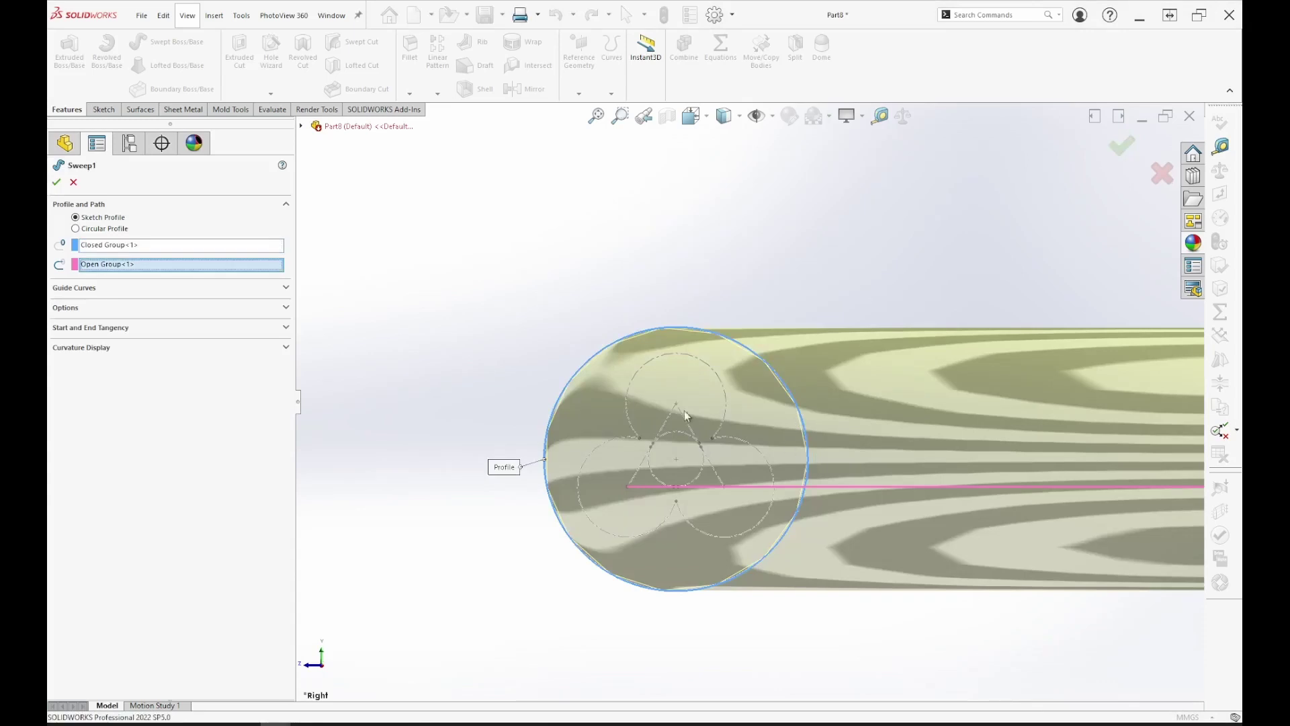
left_click(57, 182)
key("z")
key("z")
key("z")
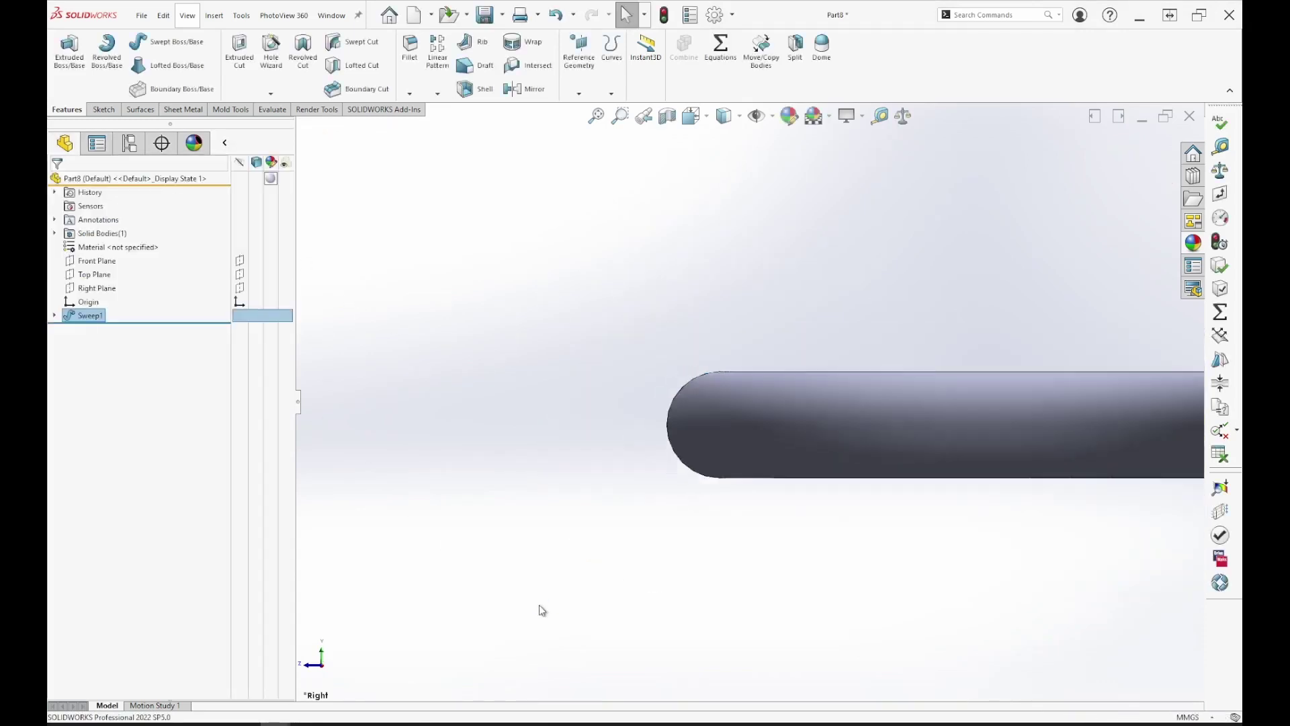
- Start a sketch on the flat end face of the swept cable jacket
key("ctrl+7")
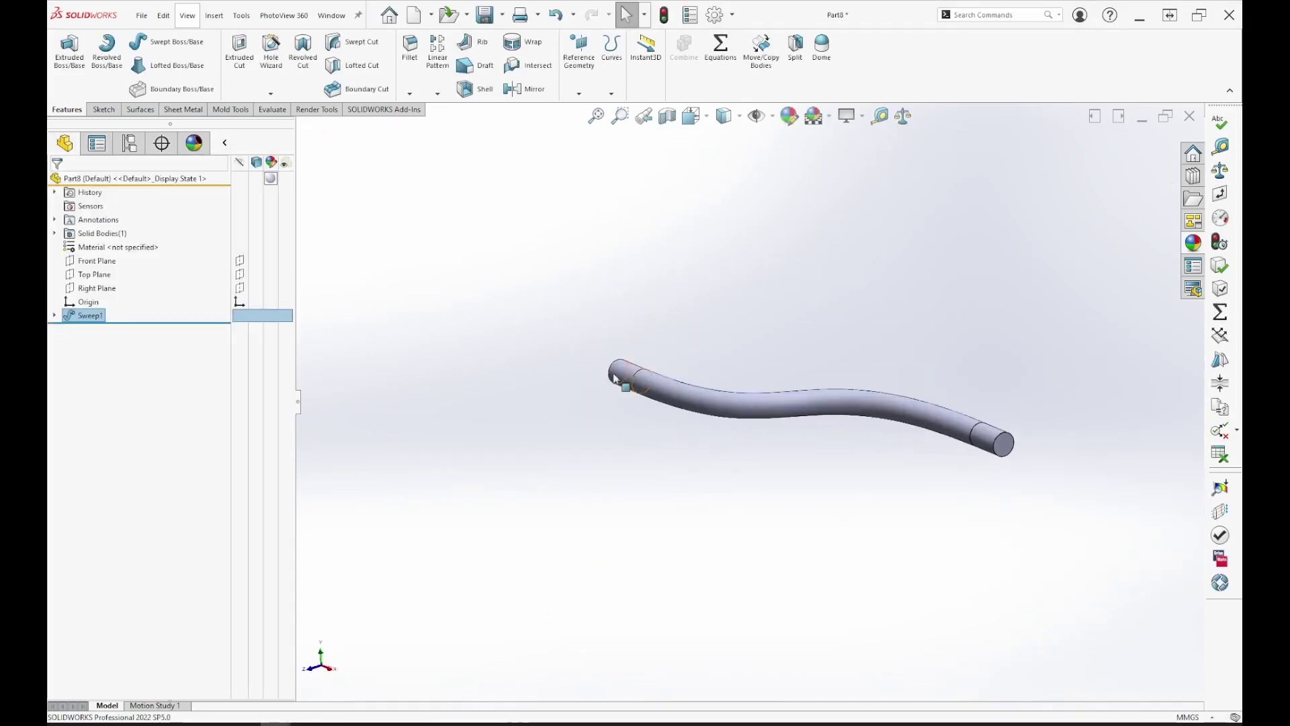
scroll(700, 429, "down", 5)
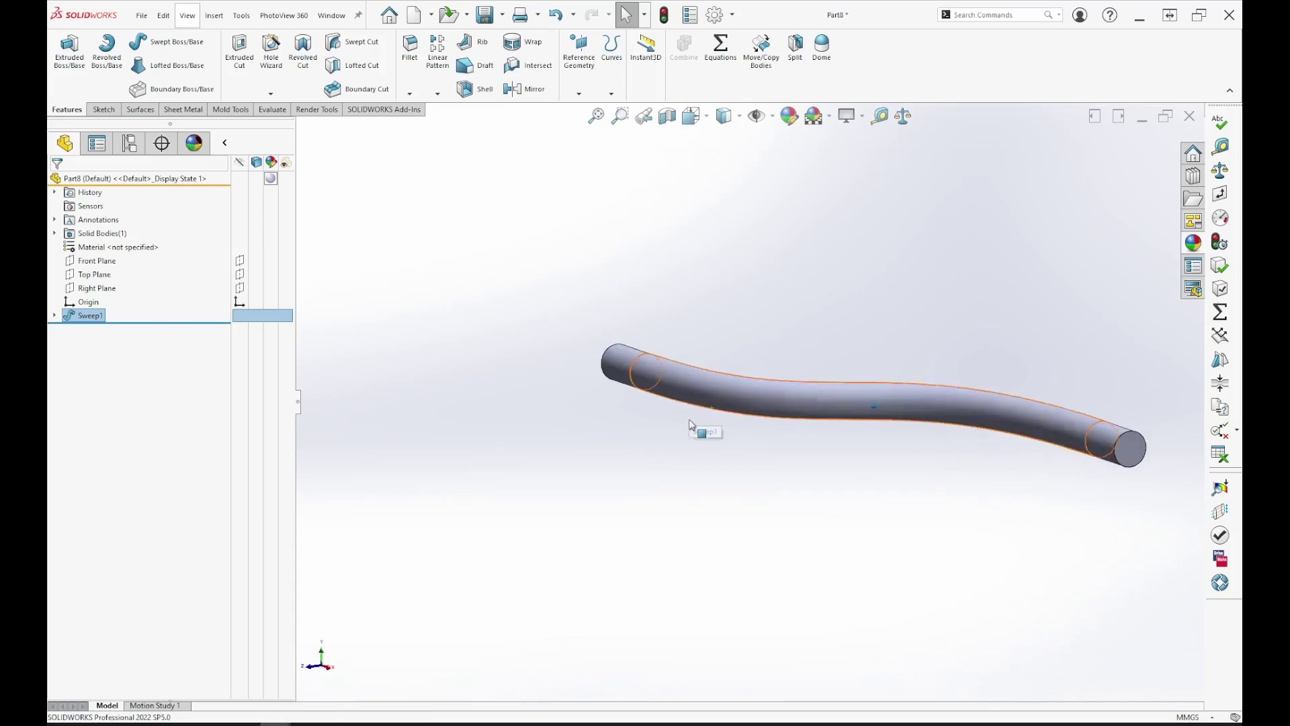
scroll(700, 429, "up", 5)
middle_click_drag(896, 441, 699, 415)
key("ctrl+3")
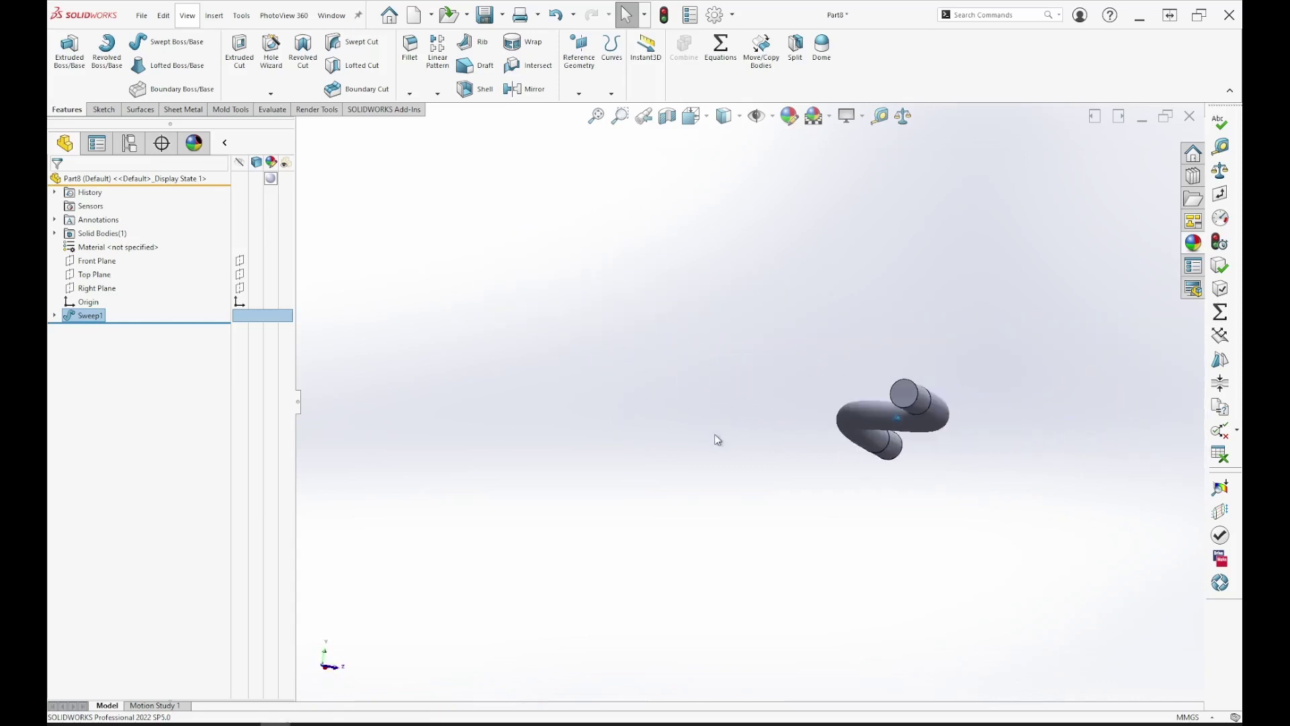
left_click(55, 316)
right_click(905, 404)
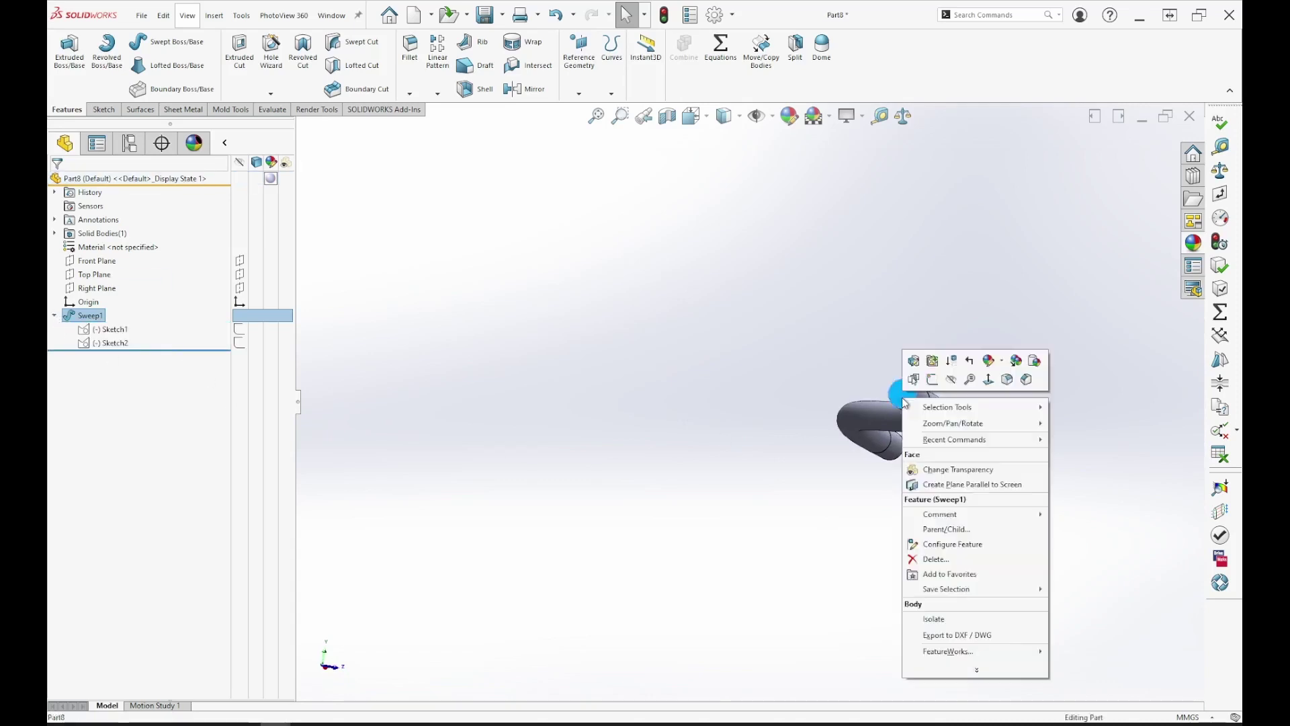
left_click(942, 382)
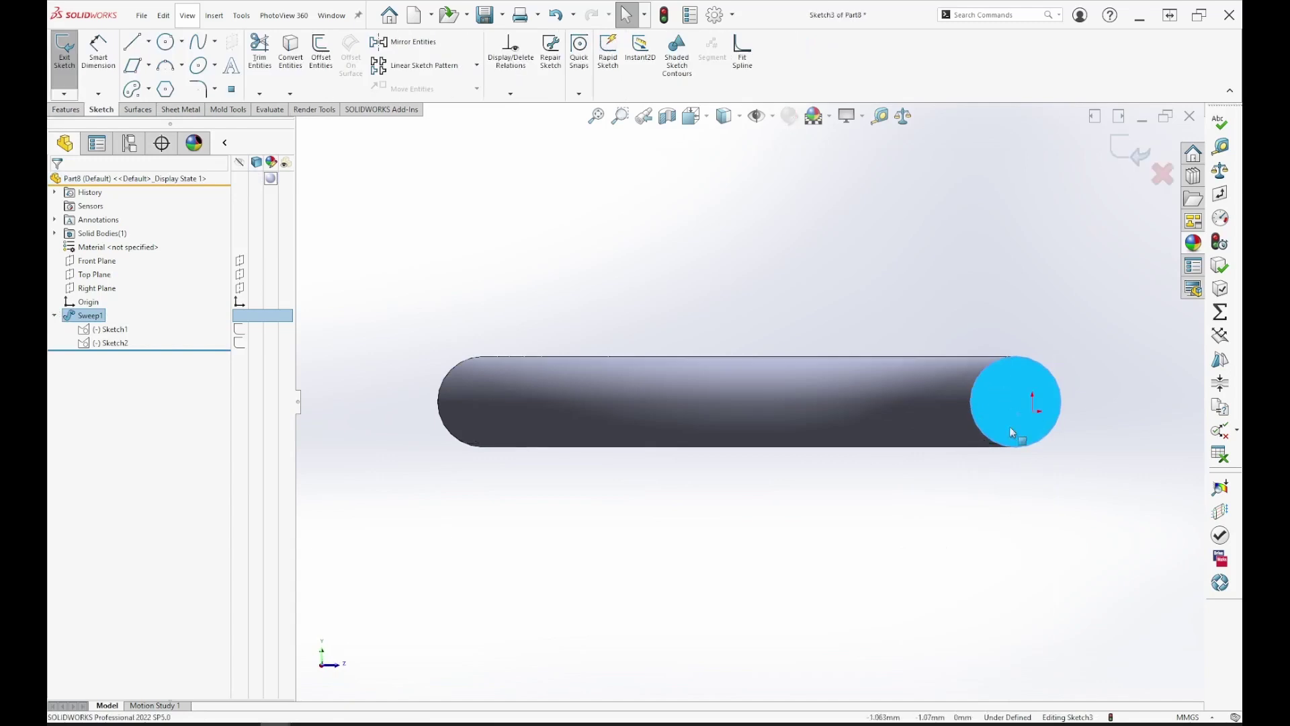
- Convert Sketch1's outer circle and its three conductor lobe arcs into the new end-face sketch, and exit the sketch
left_click(111, 330)
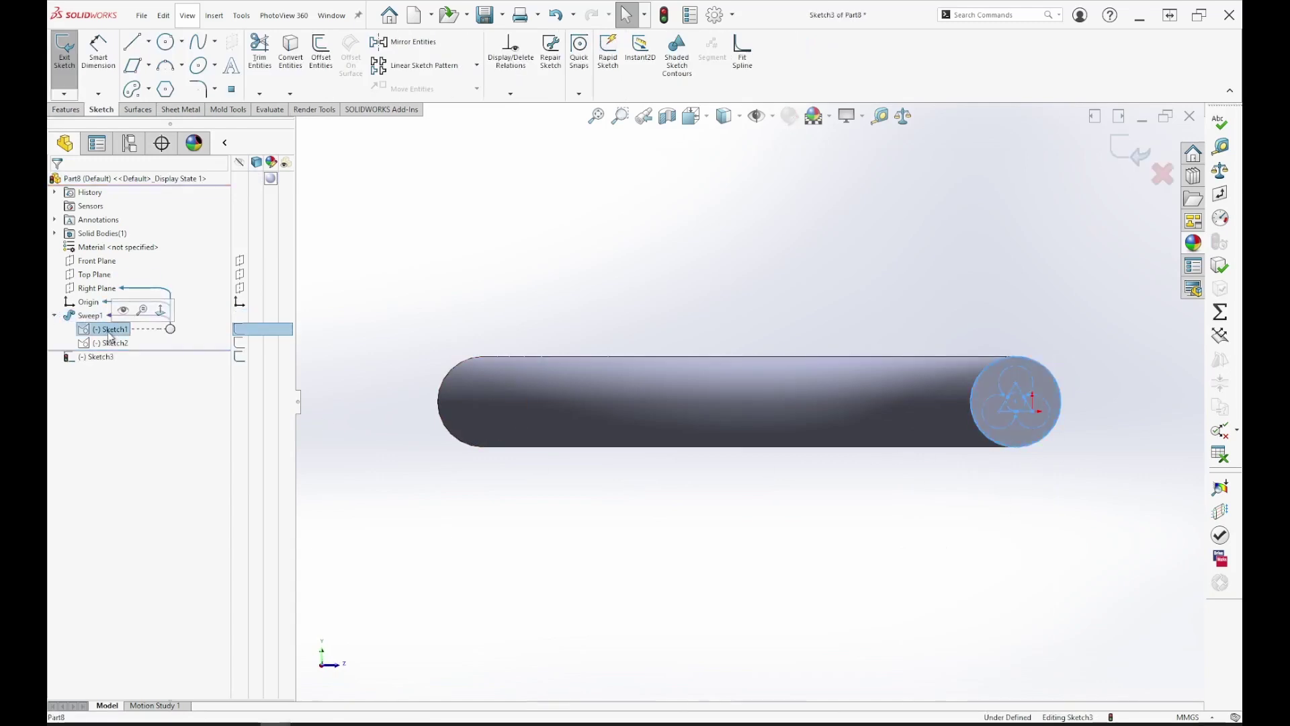
scroll(998, 398, "down", 5)
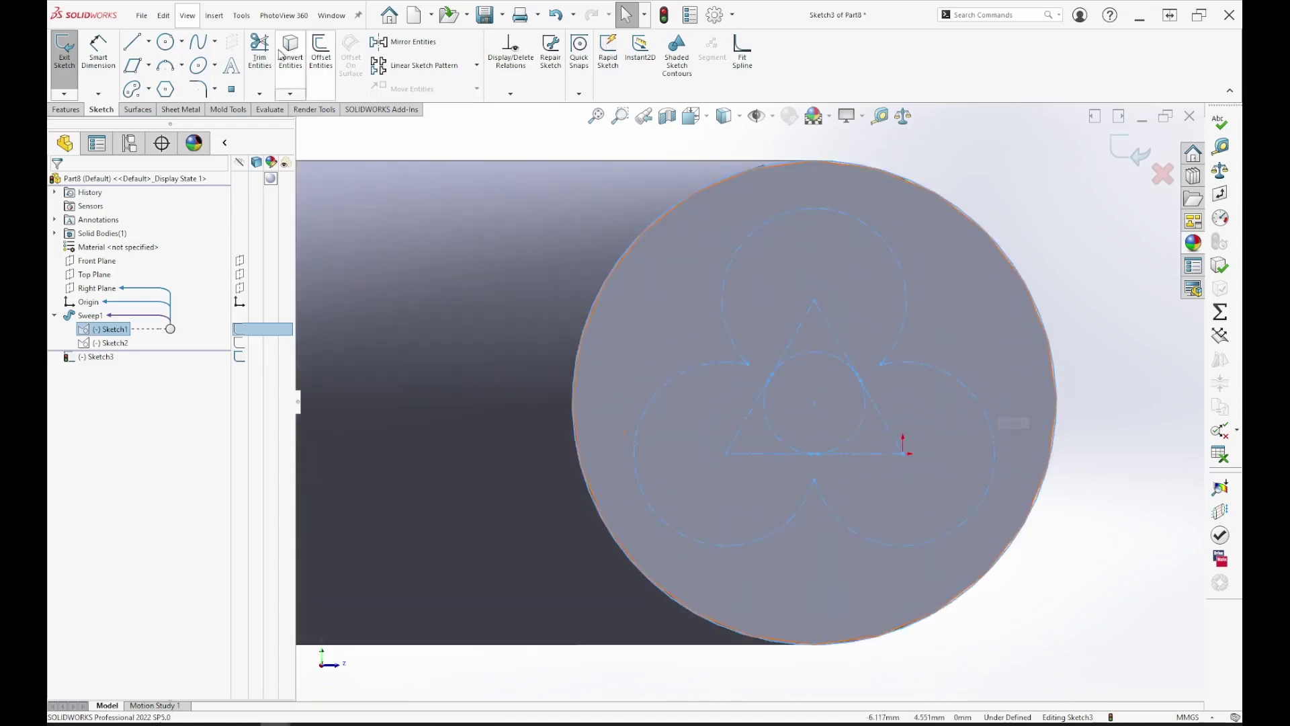
left_click(291, 60)
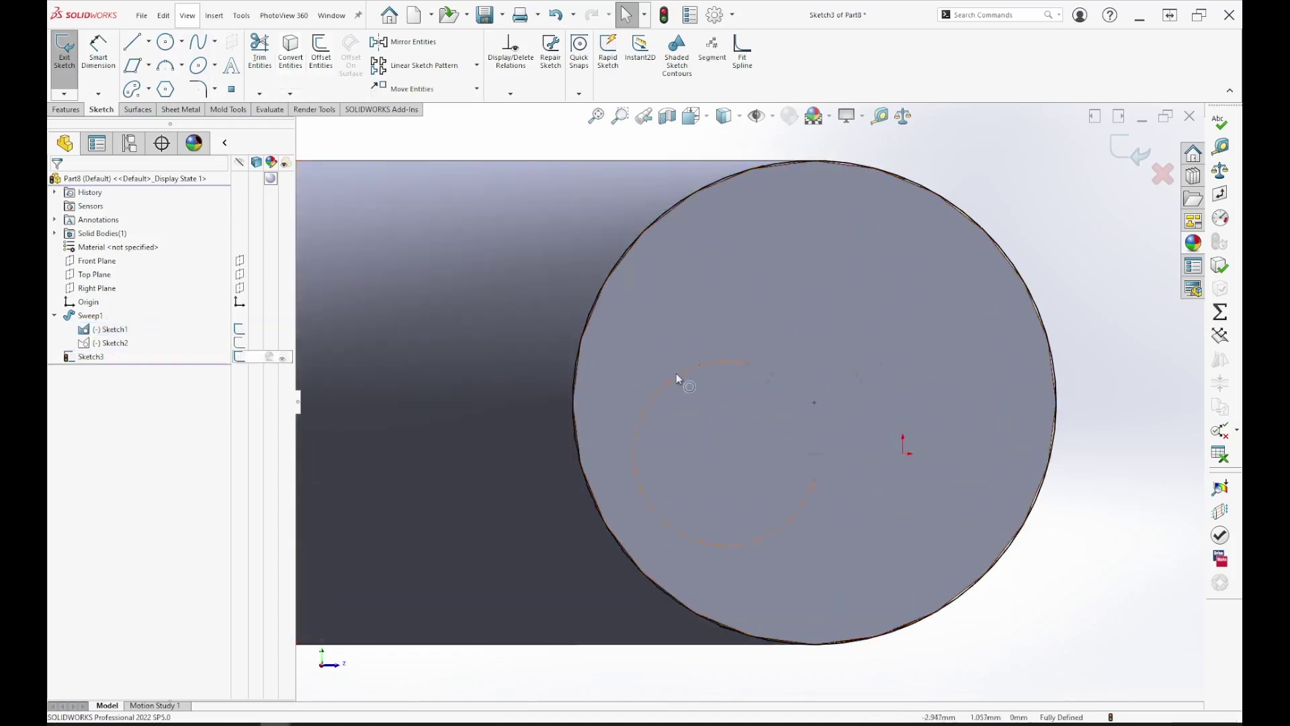
left_click(903, 288)
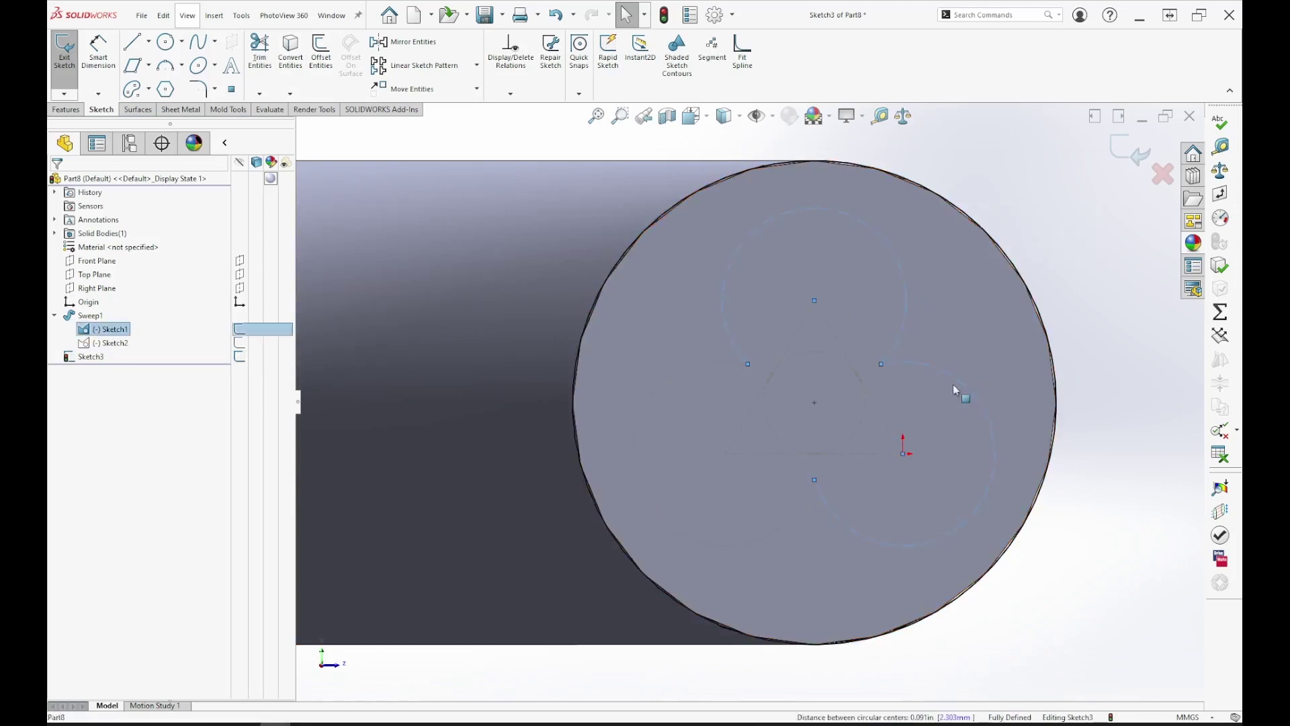
left_click(759, 543)
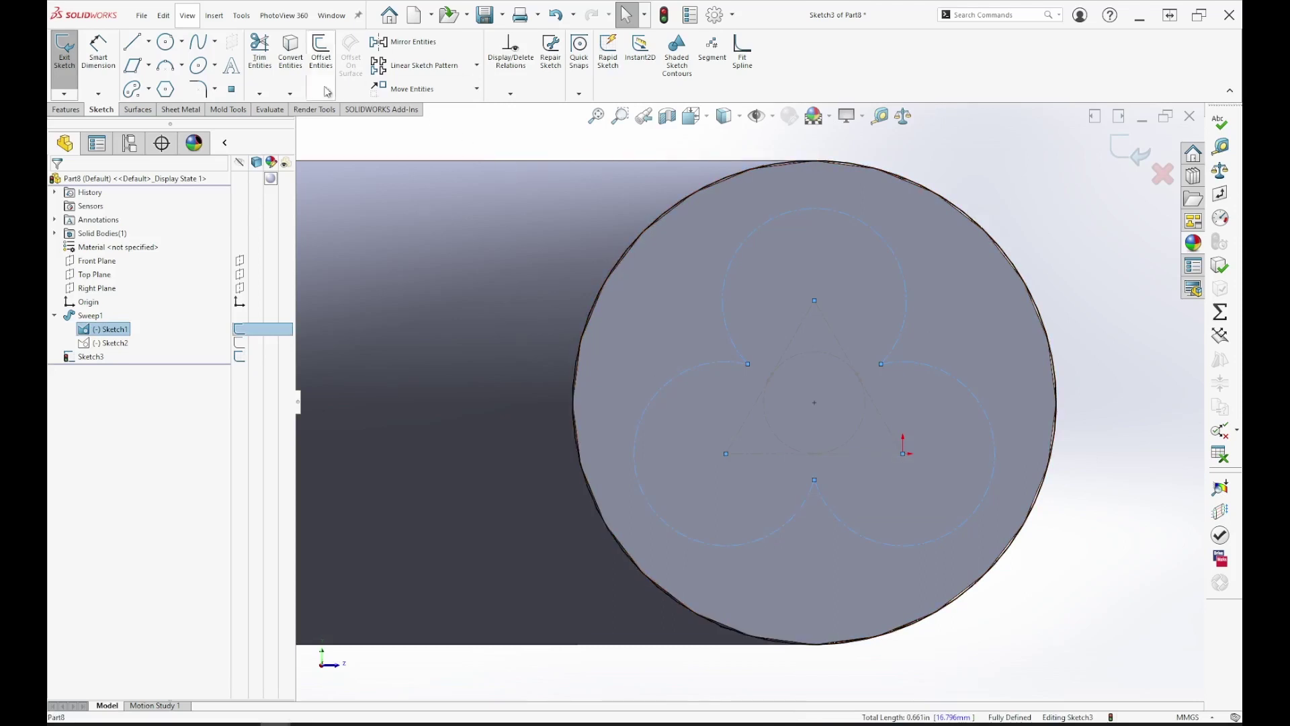
left_click(291, 54)
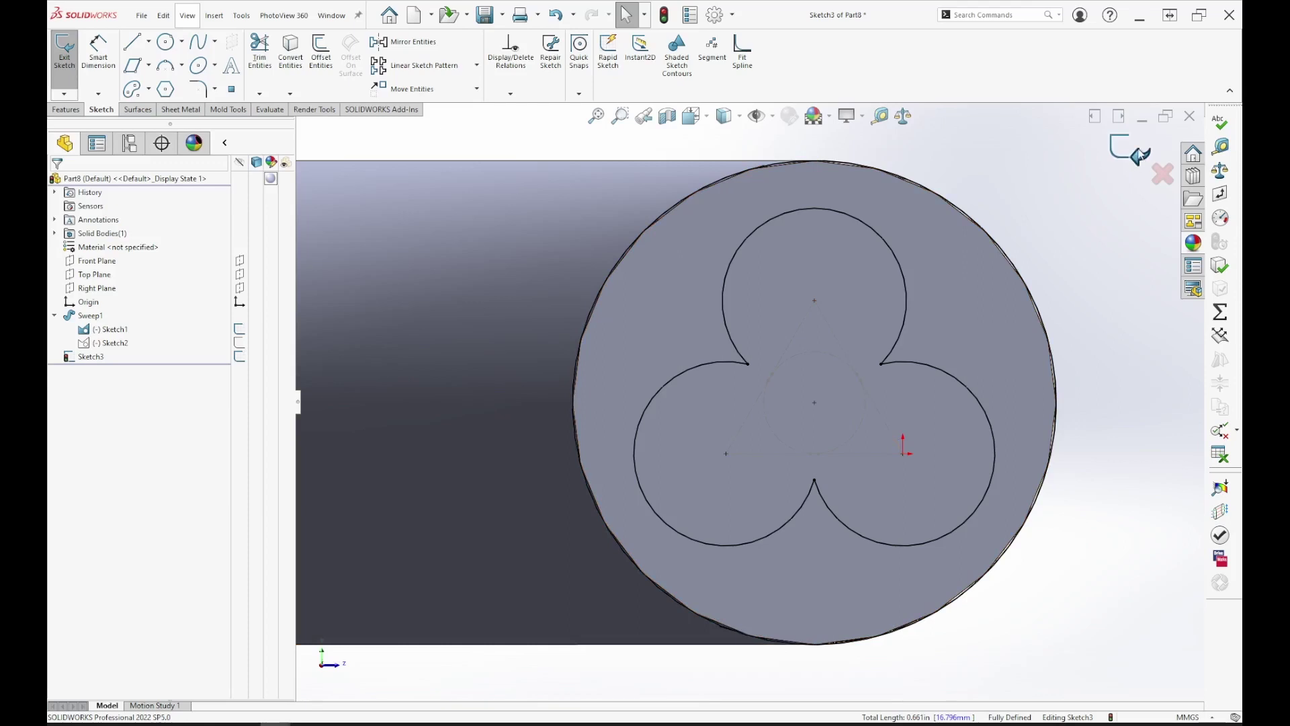
key("ctrl+b")
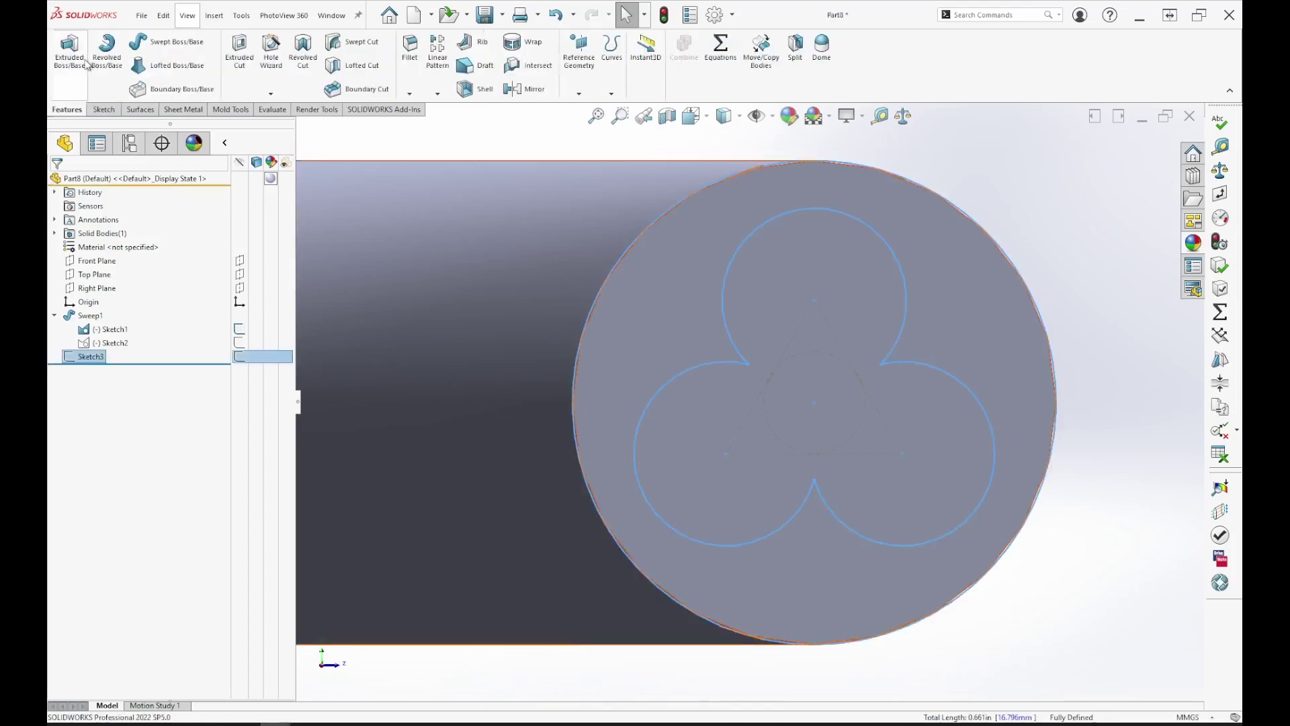
- Cancel the extrusion of the ring-shaped region and edit Sketch3 to delete its outer circle, keeping only the three-lobed outline
left_click(70, 51)
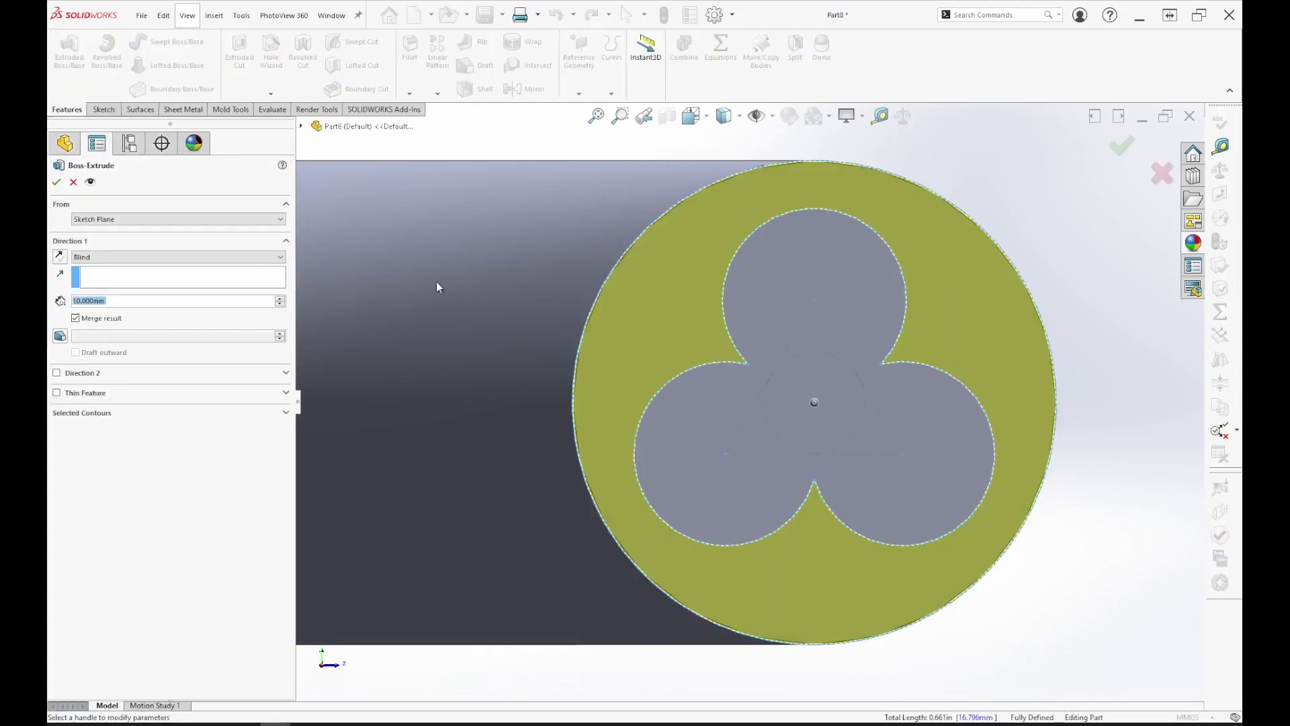
left_click(74, 183)
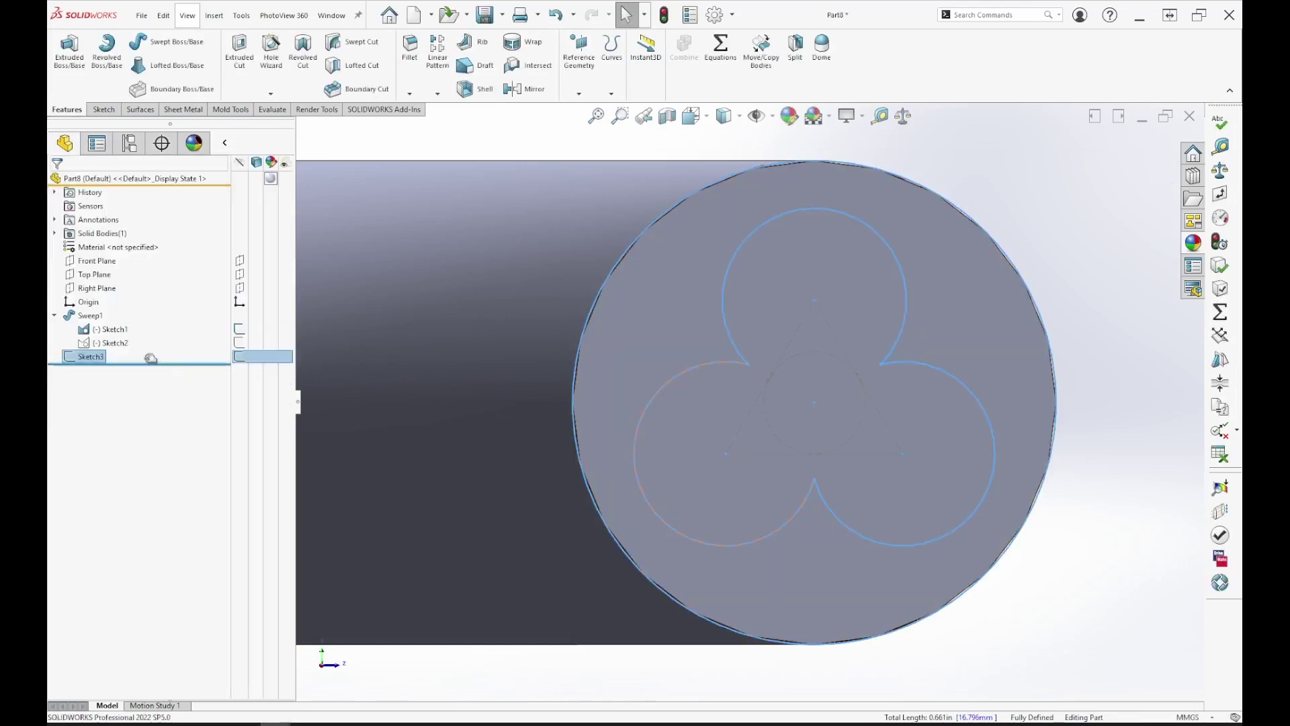
right_click(86, 357)
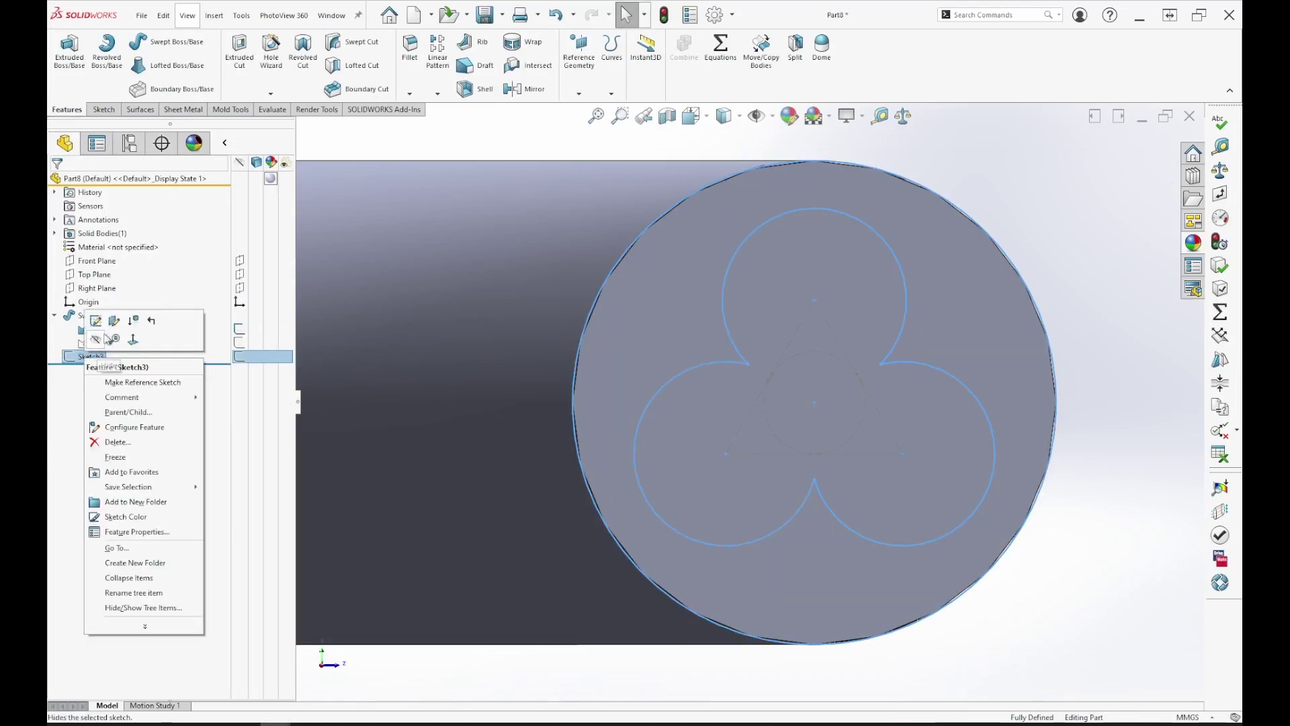
left_click(95, 317)
scroll(930, 287, "down", 3)
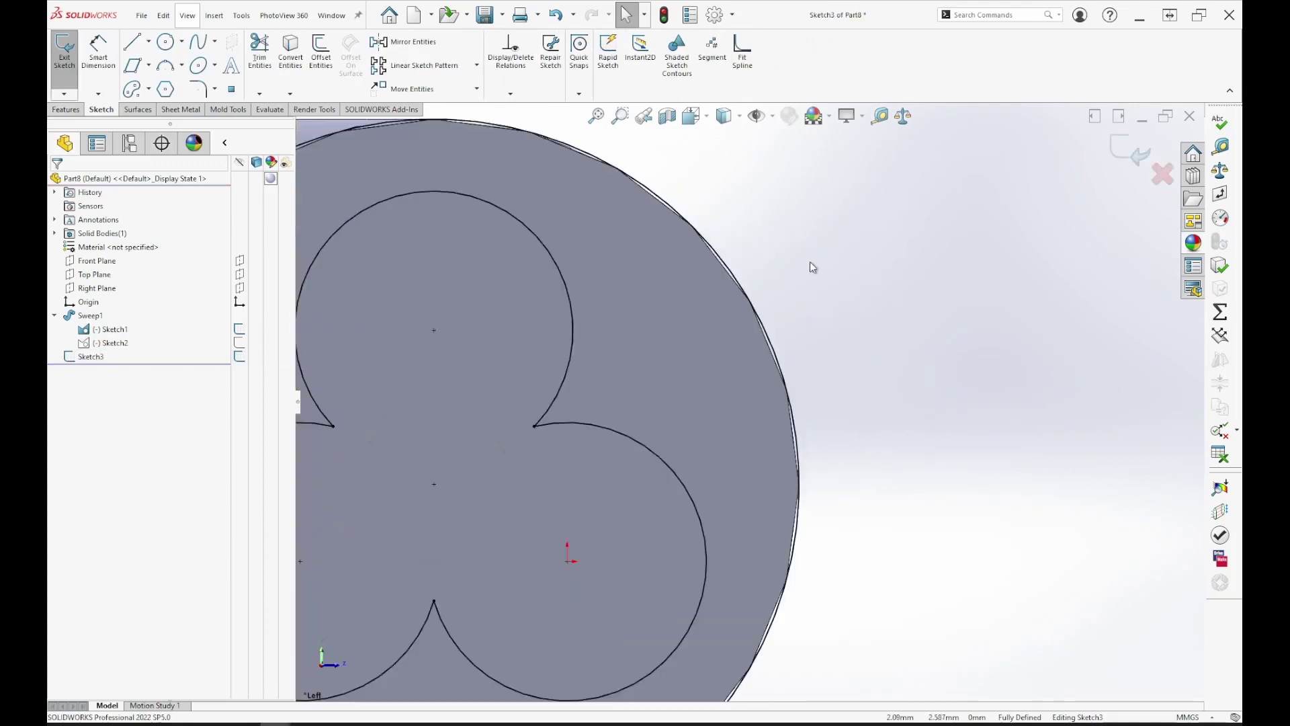
left_click(736, 281)
left_click(1026, 389)
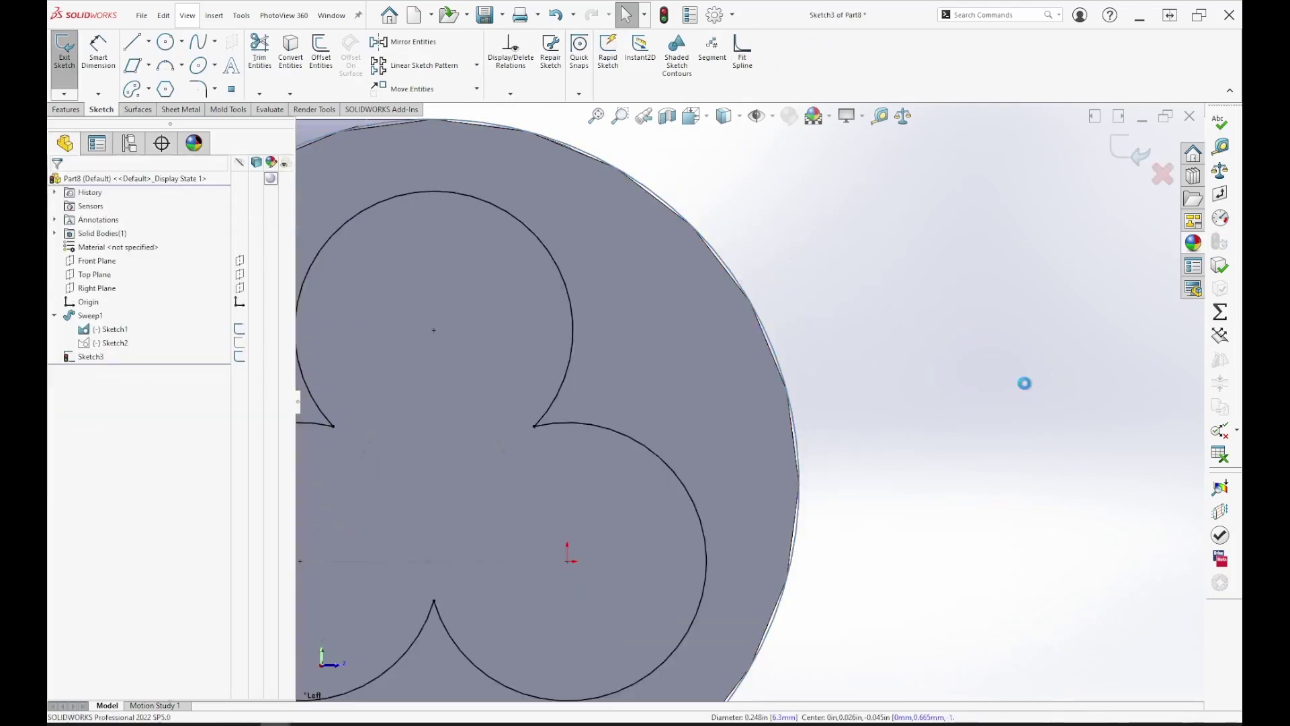
key("z")
key("z")
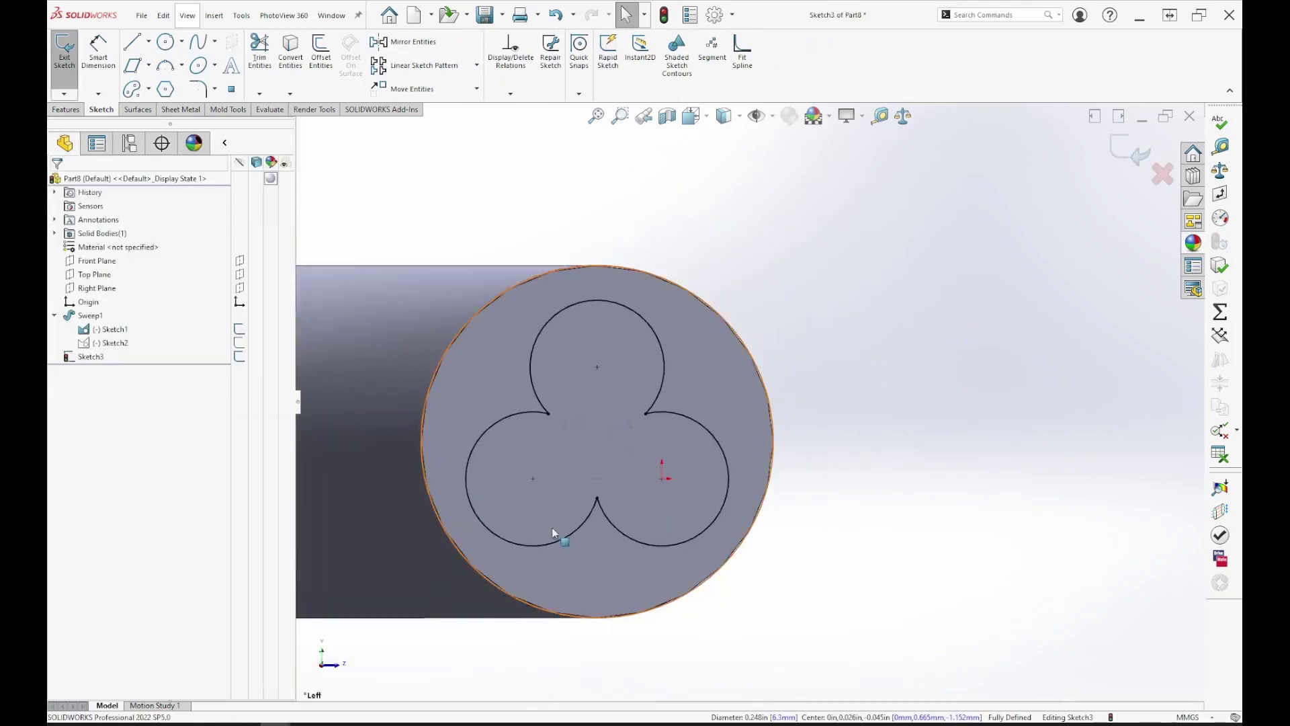
left_click(1133, 150)
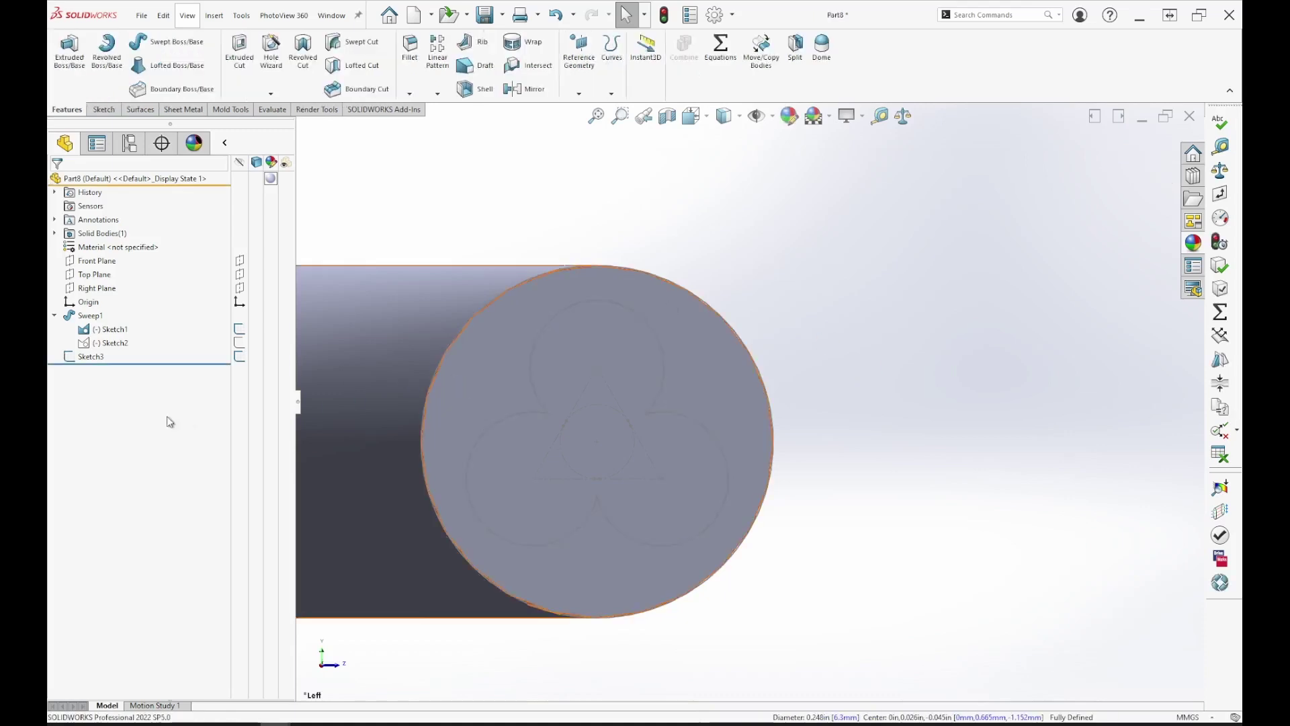
- Extrude the three-lobed outline 10 mm outward from the jacket's end face, merged with the cable body
left_click(91, 358)
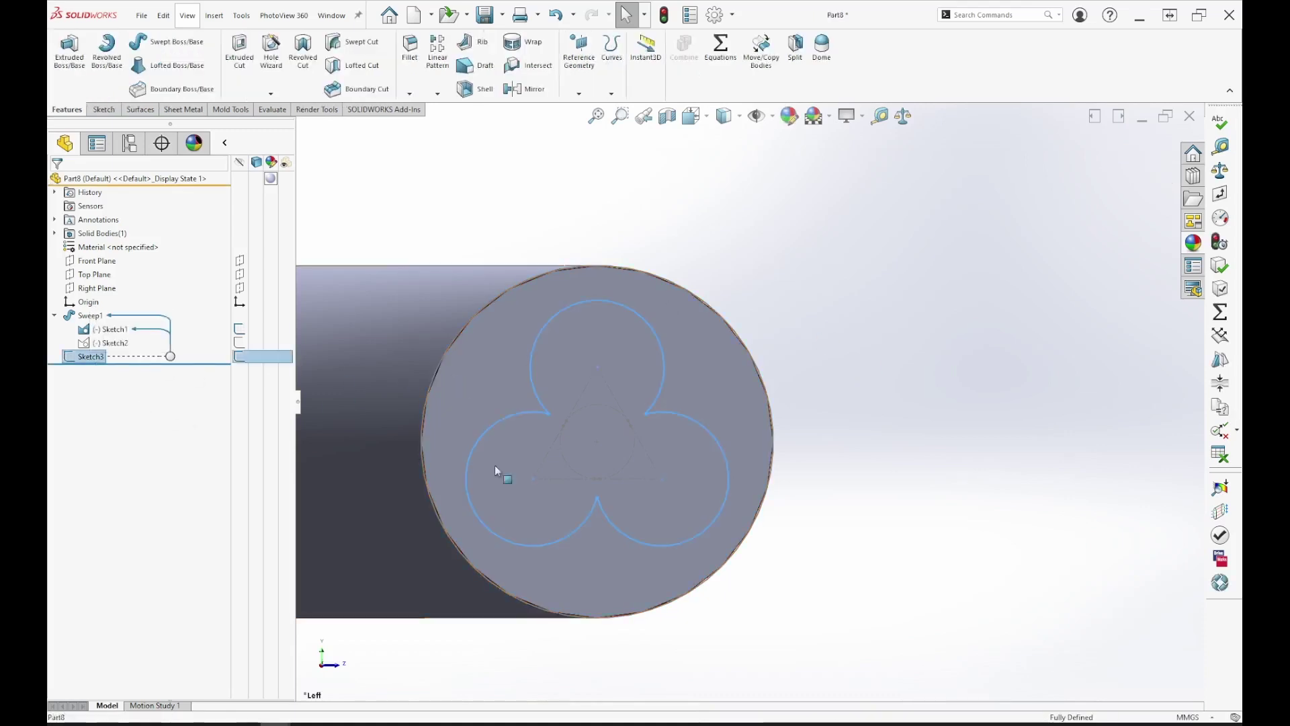
left_click(81, 50)
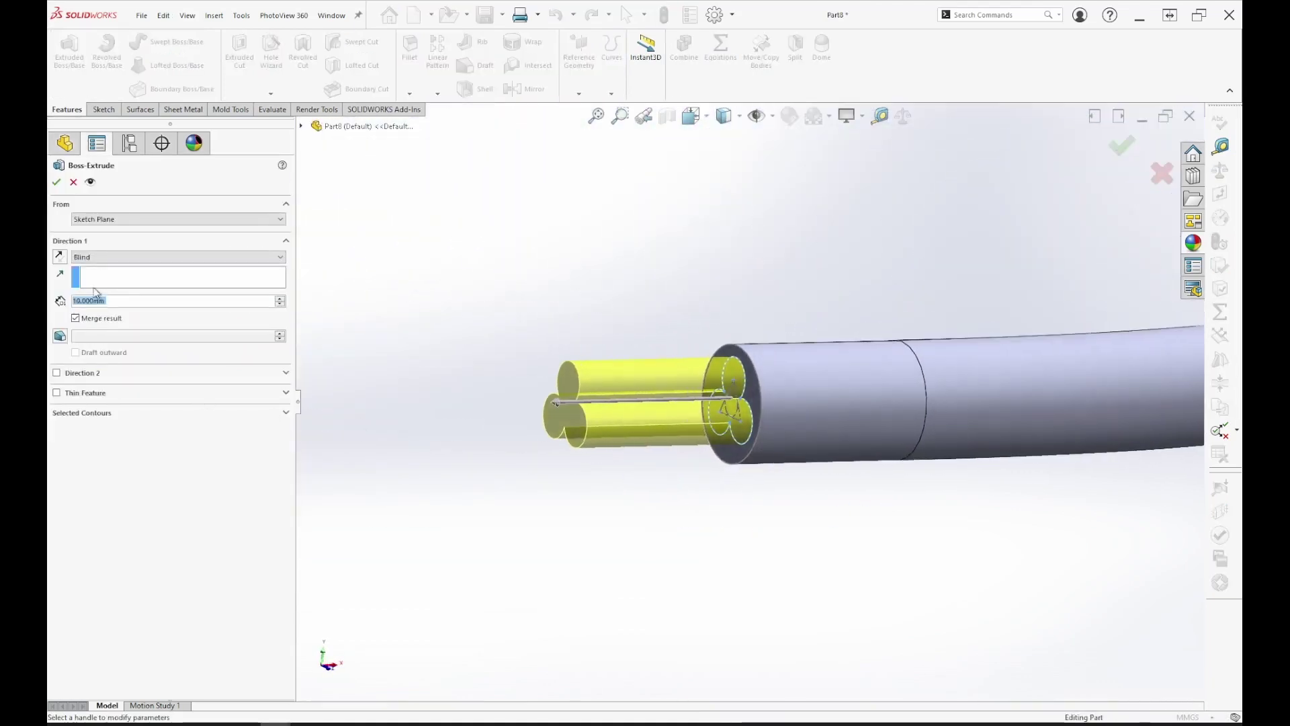
left_click(58, 181)
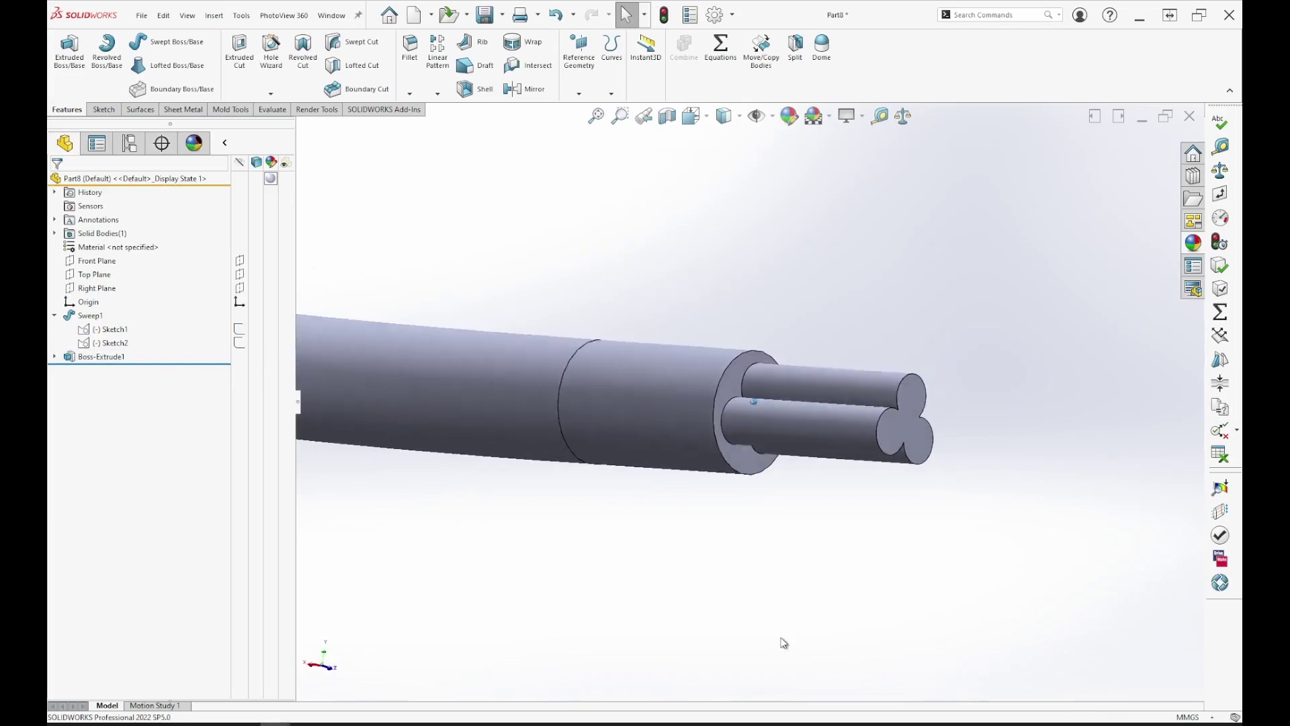
- Start a sketch on the end face of the three-lobed conductor extrusion
middle_click_drag(784, 643, 819, 510)
scroll(853, 542, "up", 3)
scroll(934, 454, "down", 3)
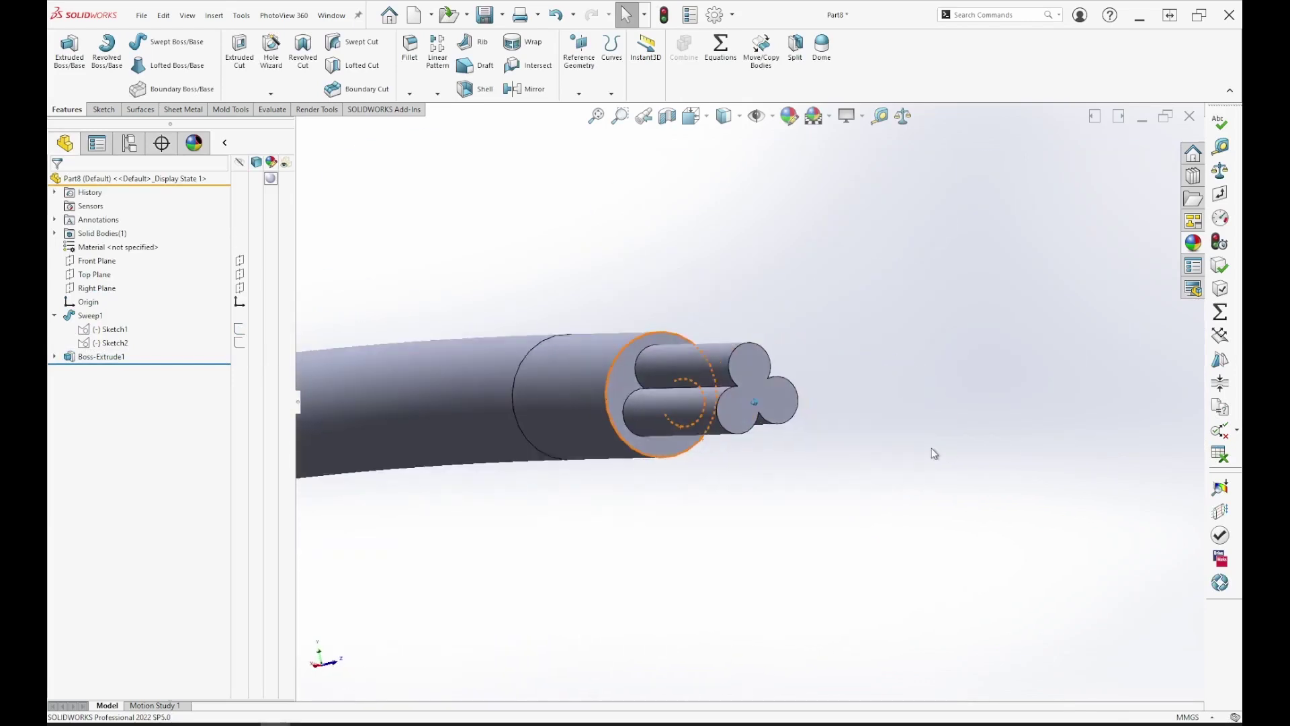
scroll(786, 363, "down", 4)
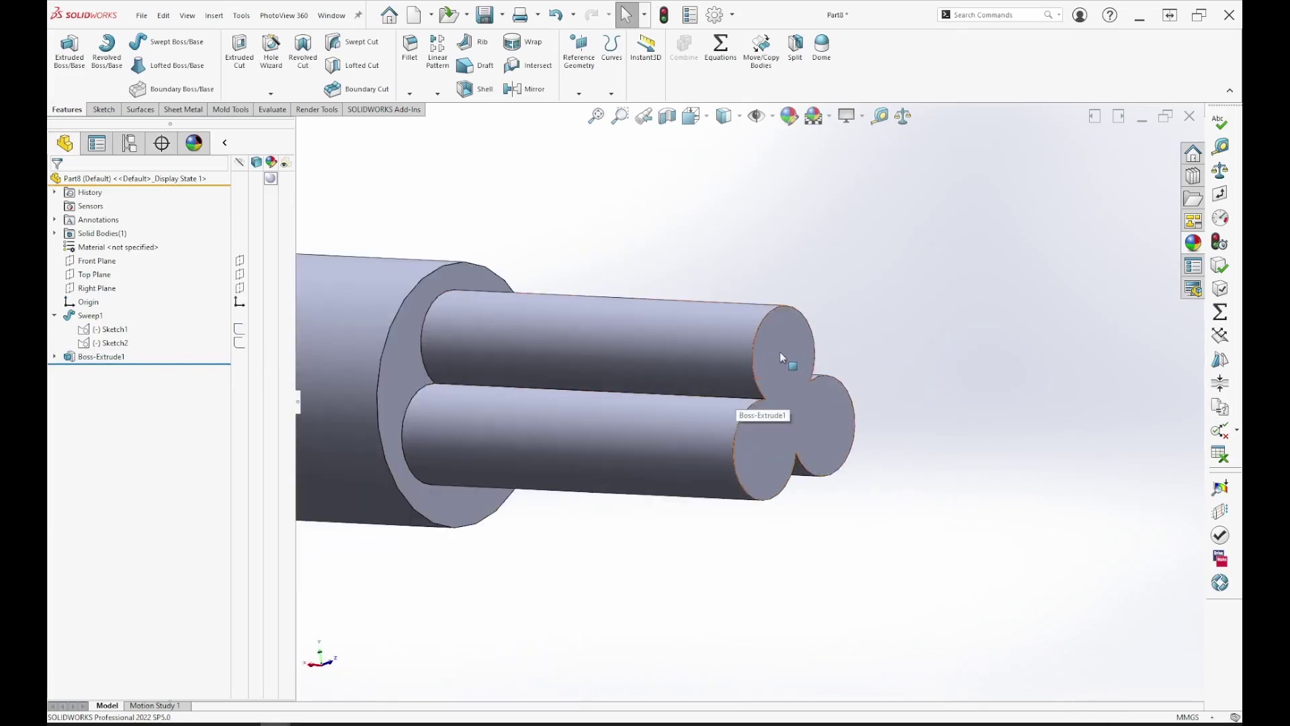
right_click(782, 357)
left_click(835, 317)
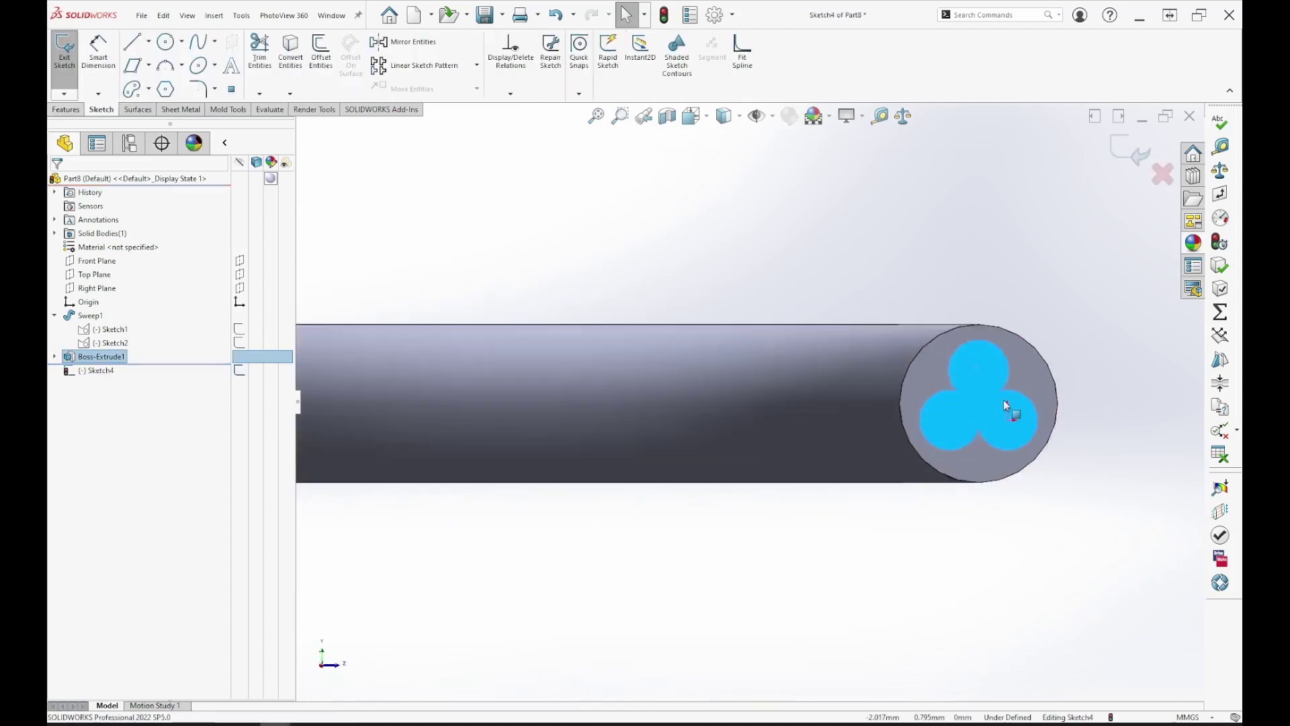
- Draw a 1.3 mm diameter circle centred in the upper lobe of the conductor end face
scroll(1006, 405, "down", 4)
key("c")
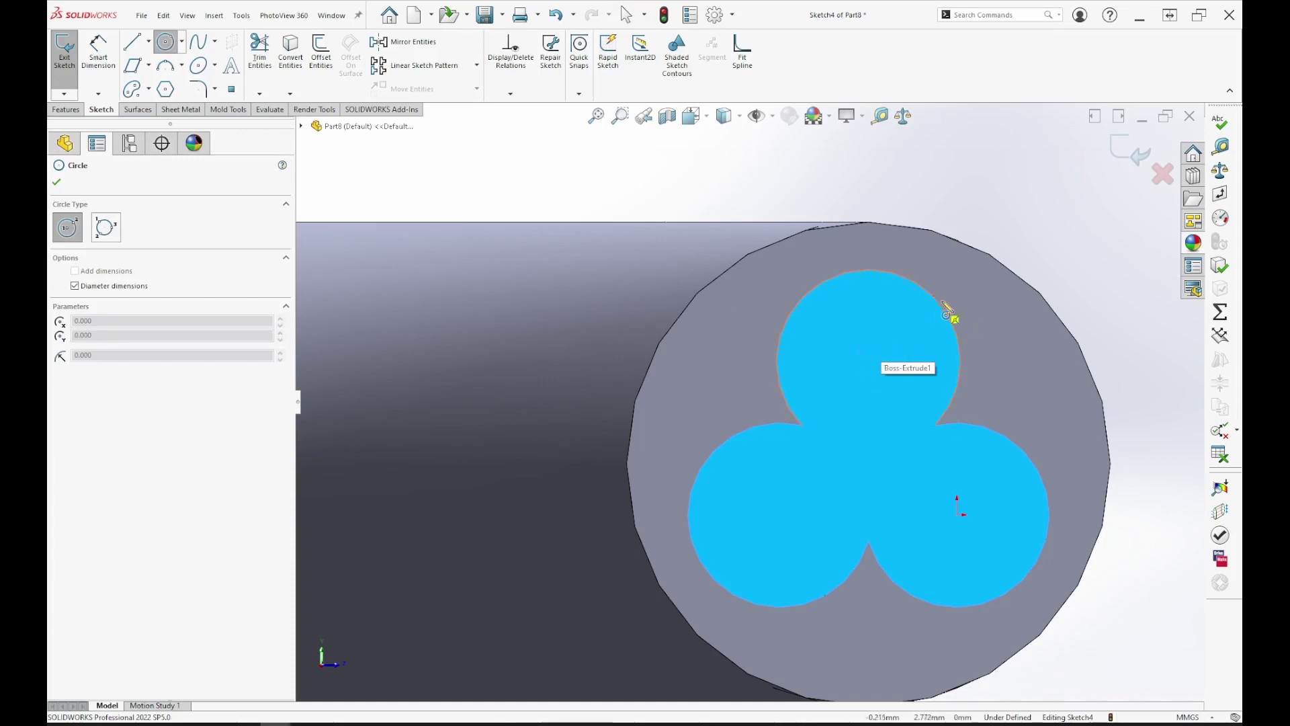
left_click(868, 362)
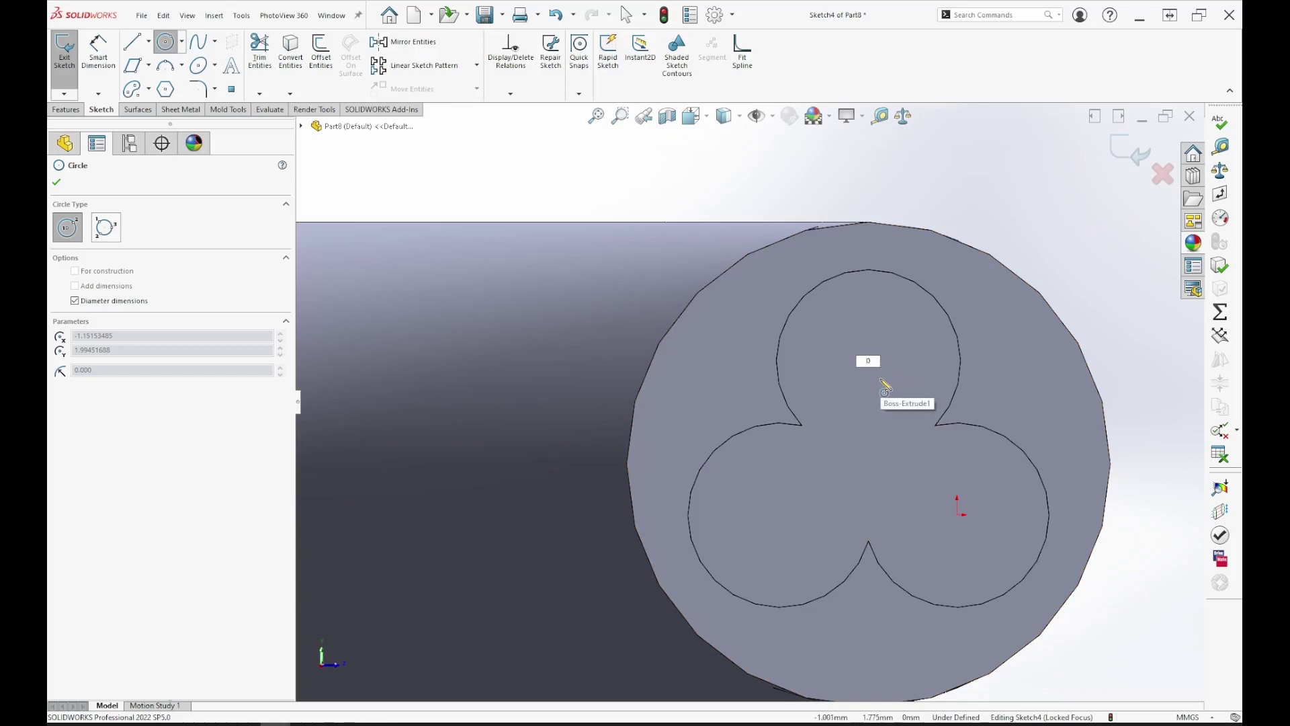
type("3")
key("Return")
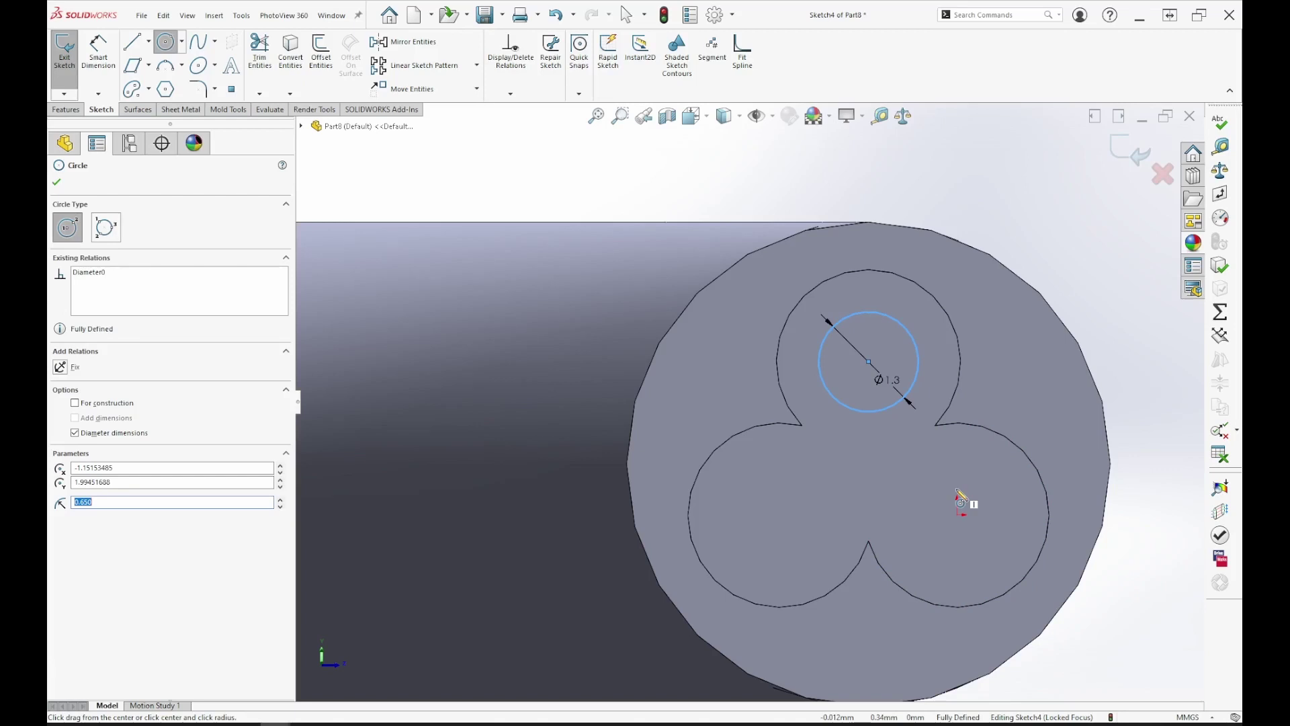
key("Escape")
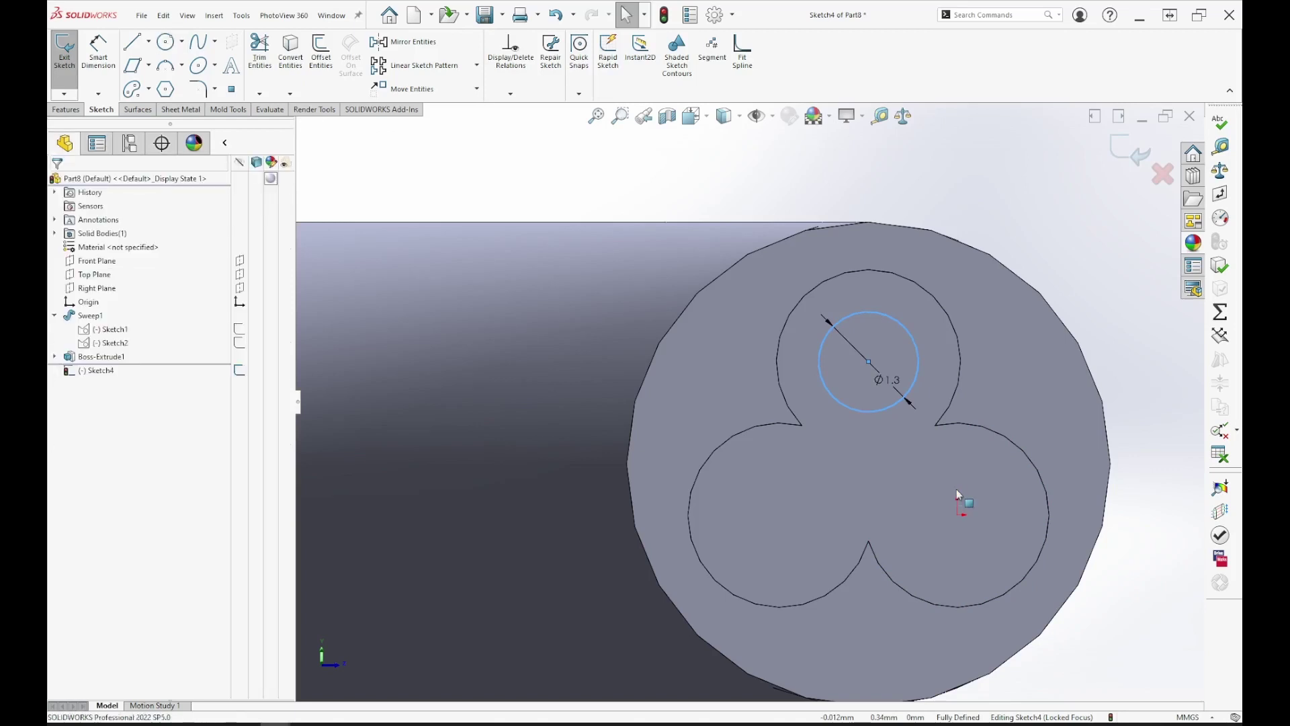
- Exit the sketch and extrude the 1.3 mm circle 10 mm as the upper conductor's core, merged with the body
left_click(1123, 164)
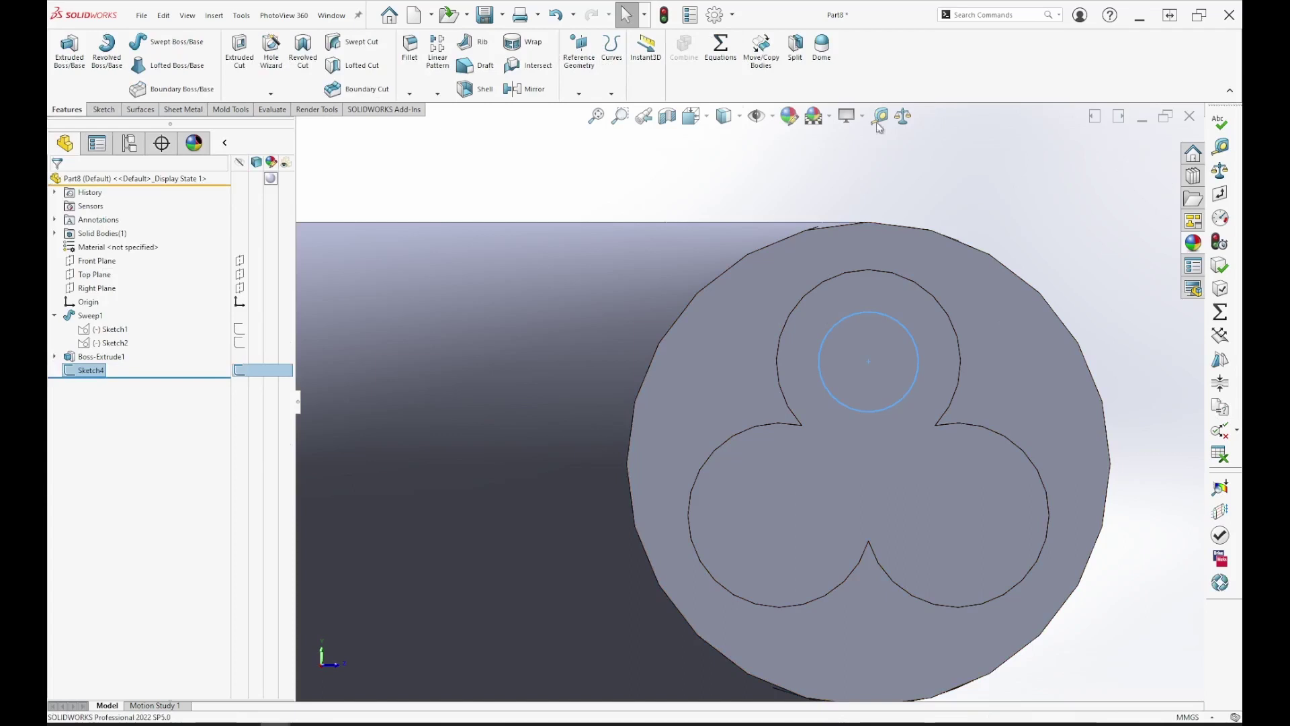
left_click(67, 49)
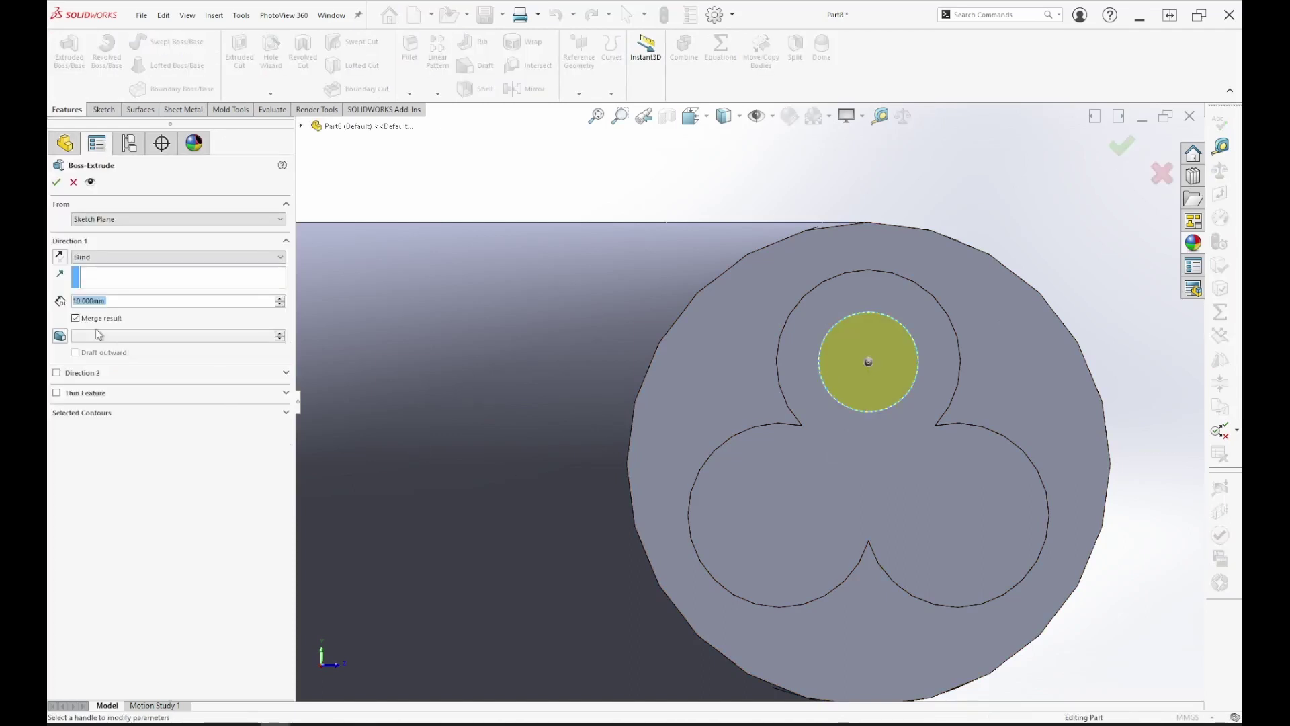
left_click(57, 183)
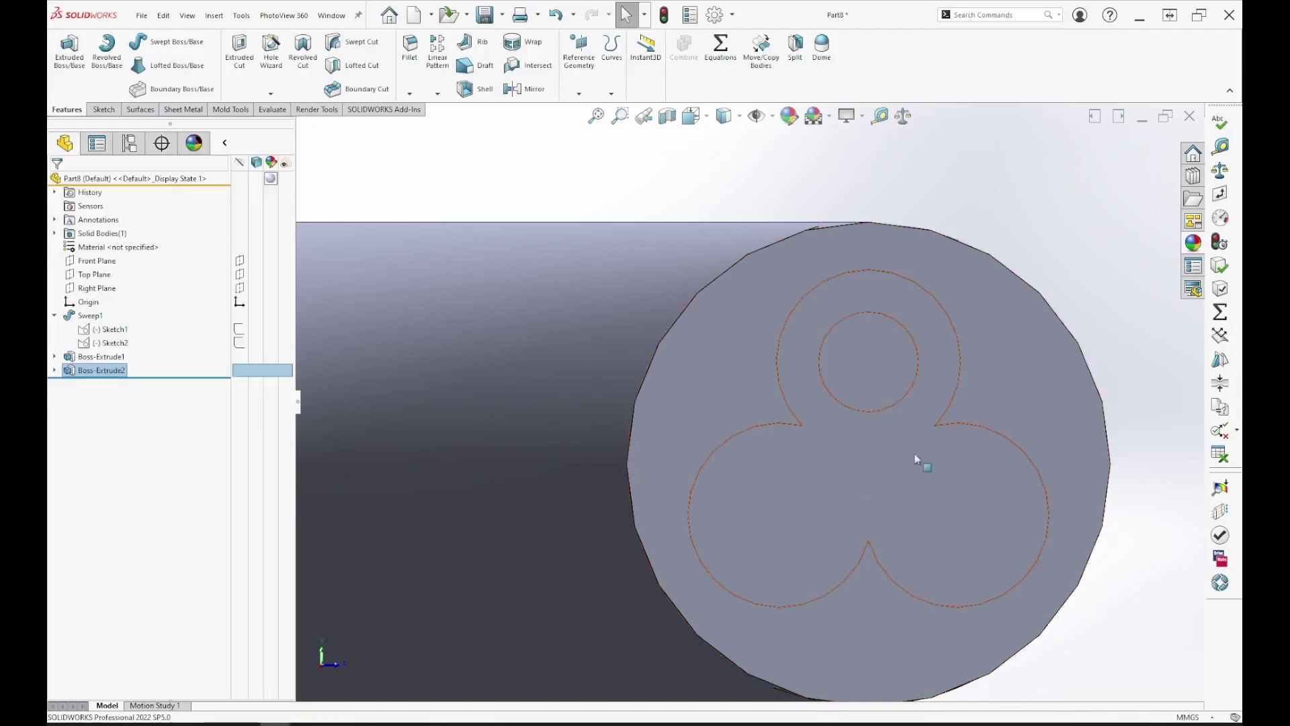
- Sketch a 1.3 mm diameter circle on the conductor end face, centred in the lower-right lobe
scroll(921, 461, "up", 3)
middle_click_drag(945, 453, 832, 455)
right_click(832, 455)
left_click(859, 437)
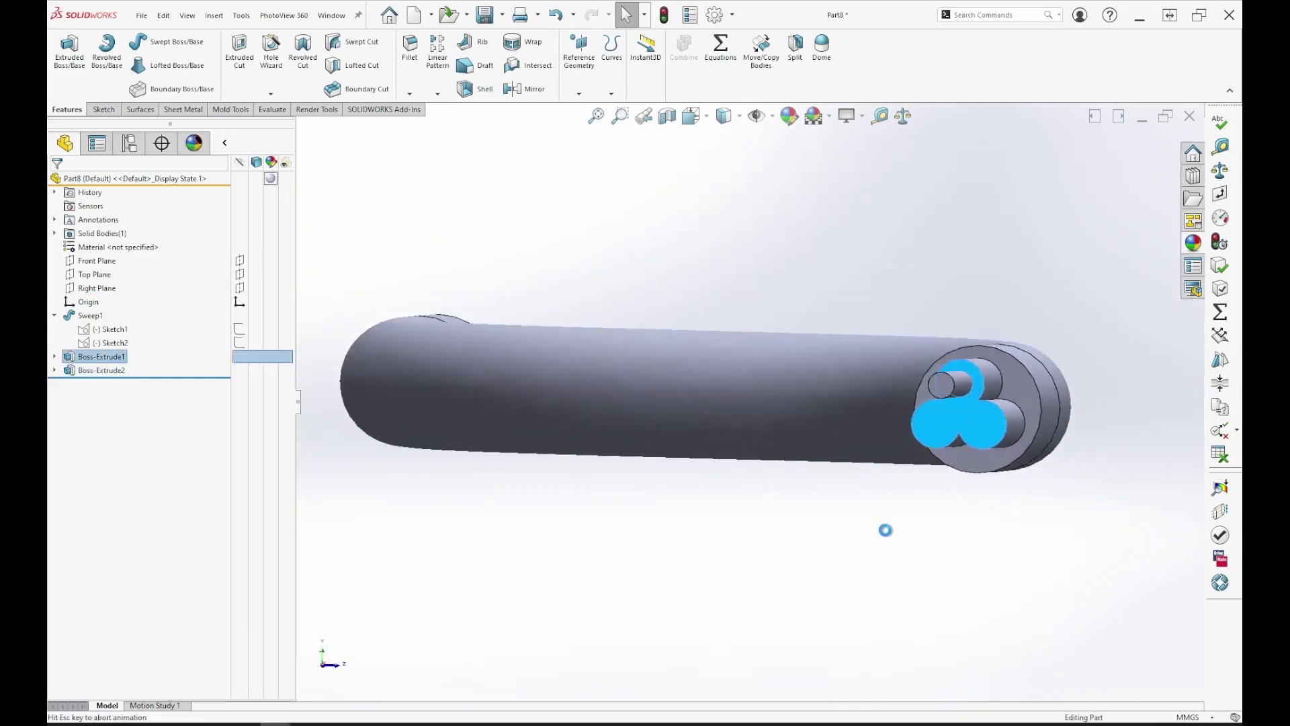
scroll(921, 440, "down", 5)
key("c")
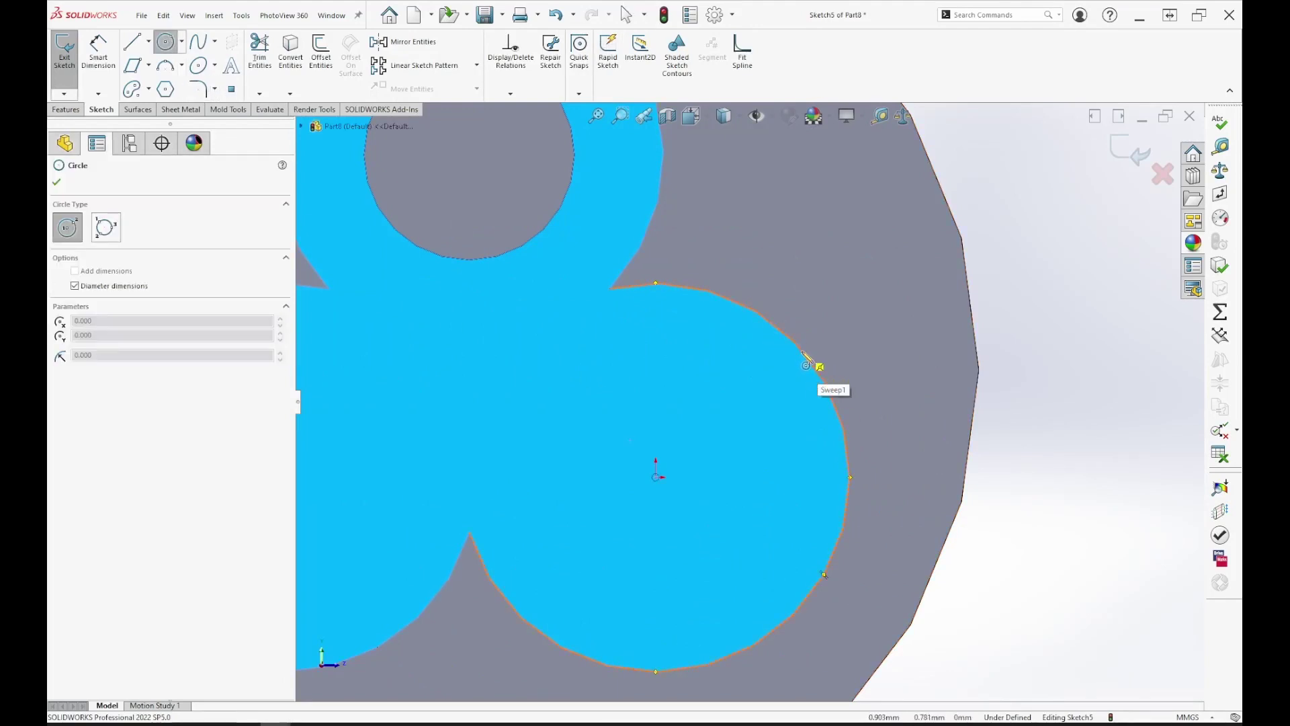
left_click(656, 477)
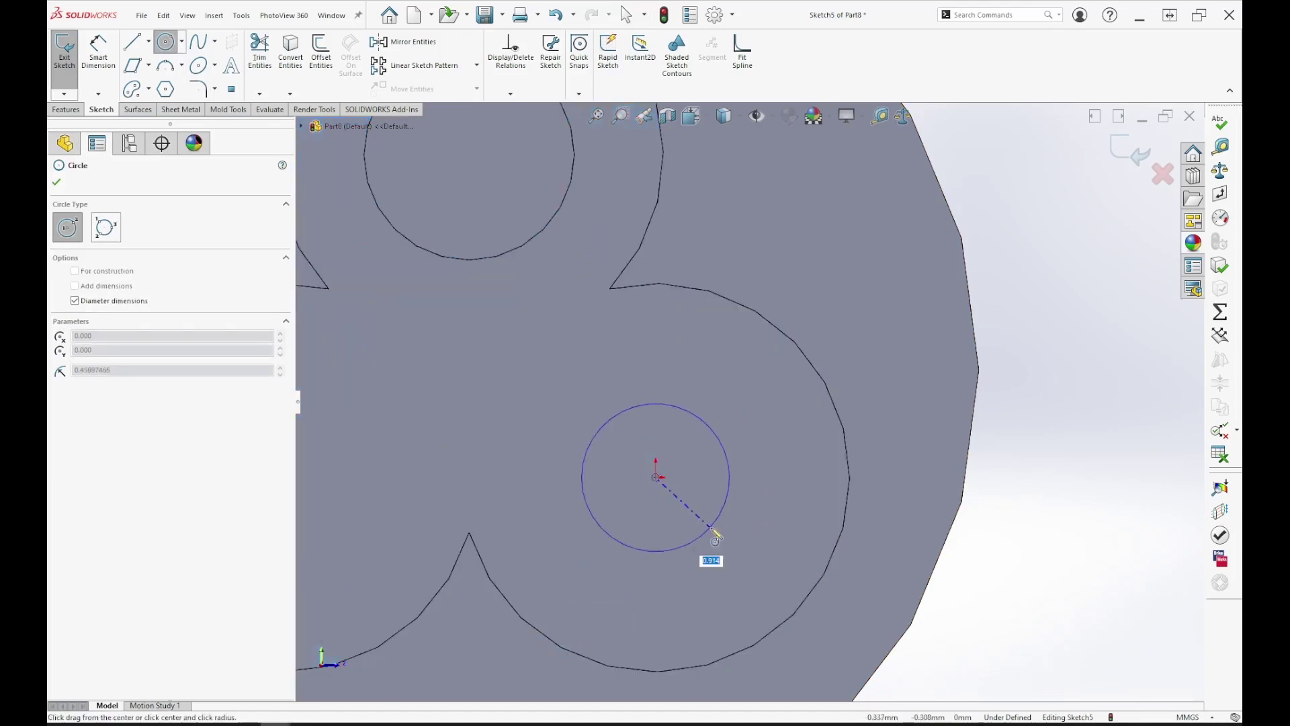
key("Return")
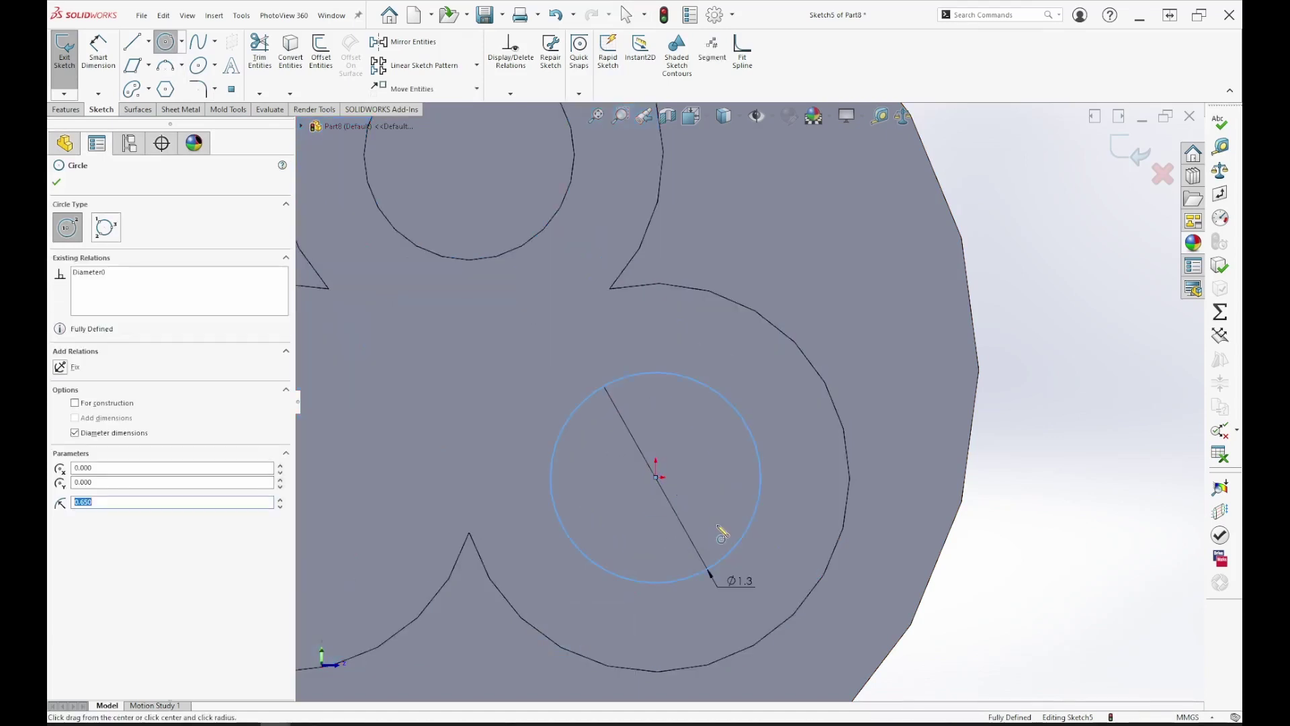
key("Escape")
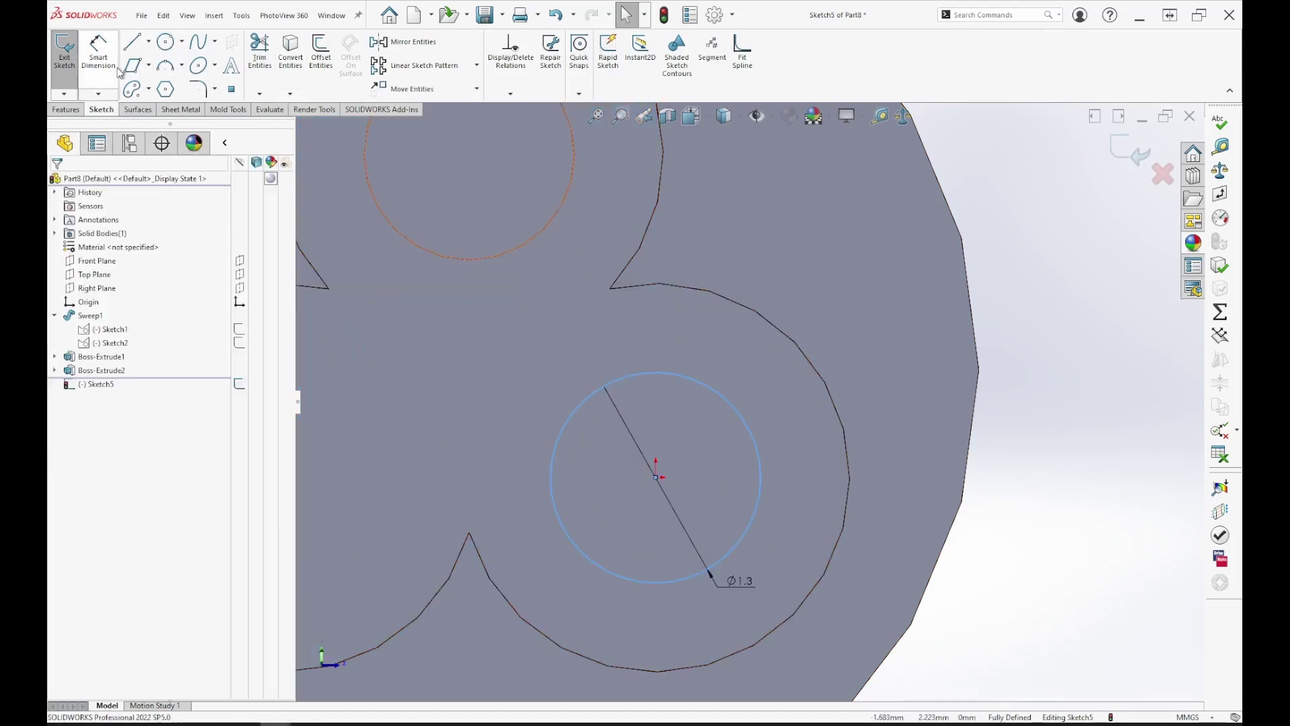
- Extrude the lower-right lobe's circle 10 mm as a wire core, merged with the body
left_click(66, 109)
left_click(69, 50)
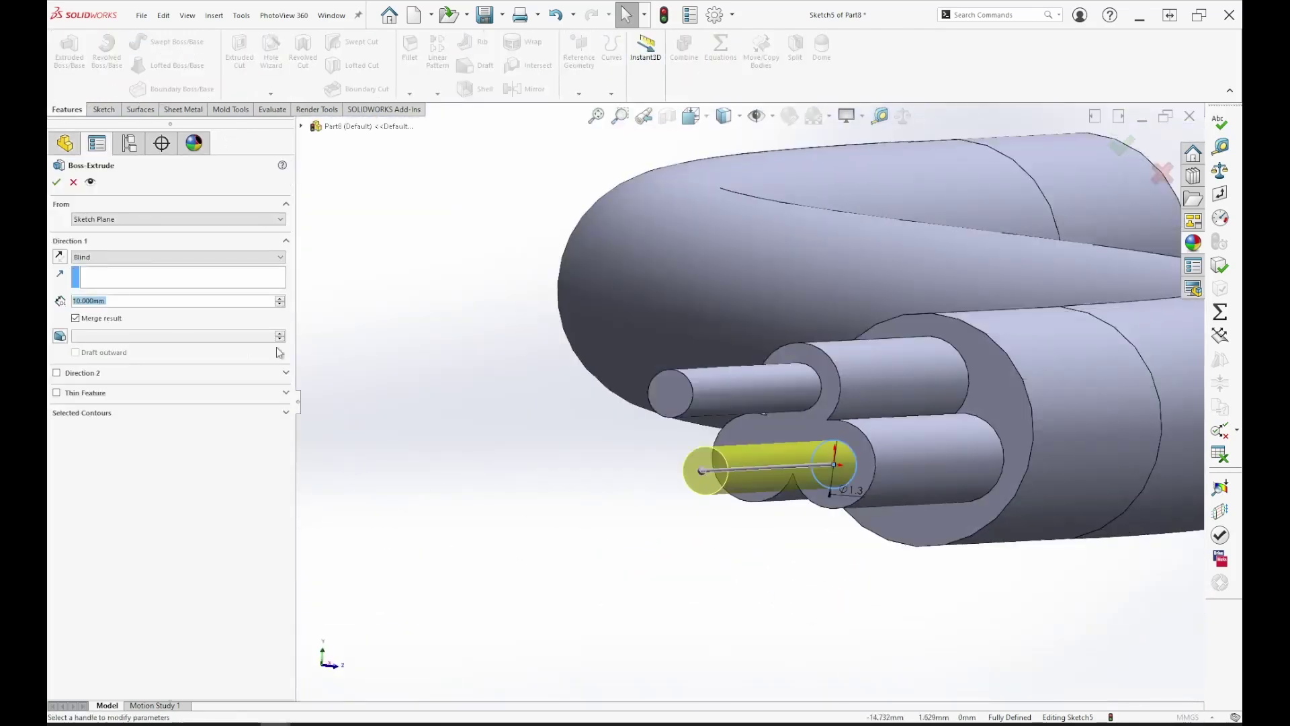
left_click(53, 183)
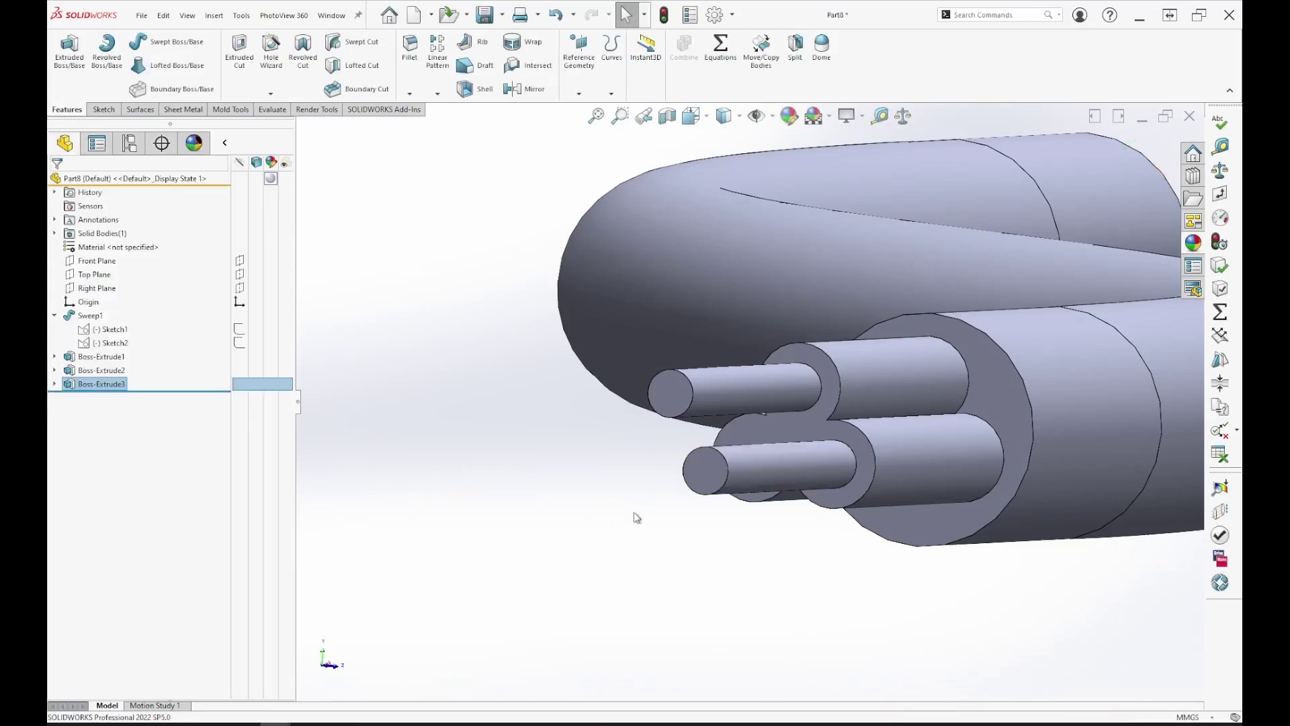
- Sketch a 1.3 mm diameter circle on the conductor end face, centred in the remaining lower-left lobe
middle_click_drag(743, 545, 695, 466)
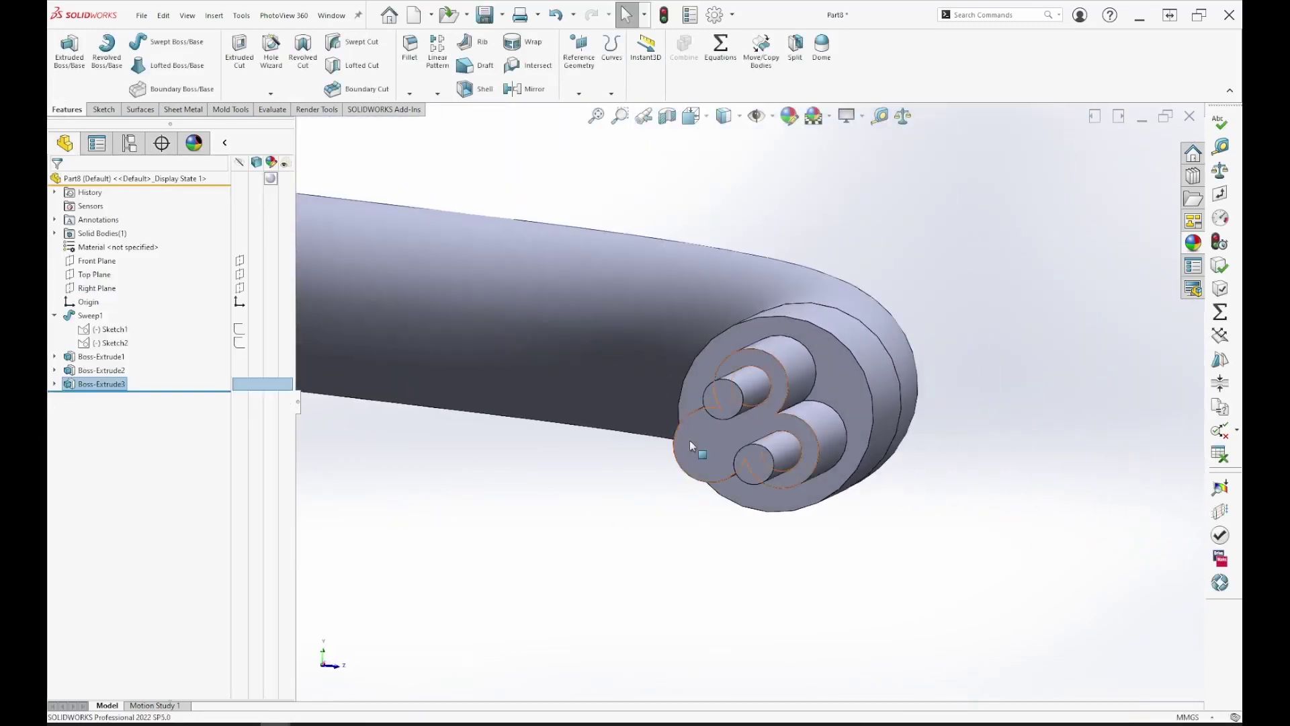
right_click(691, 441)
left_click(721, 422)
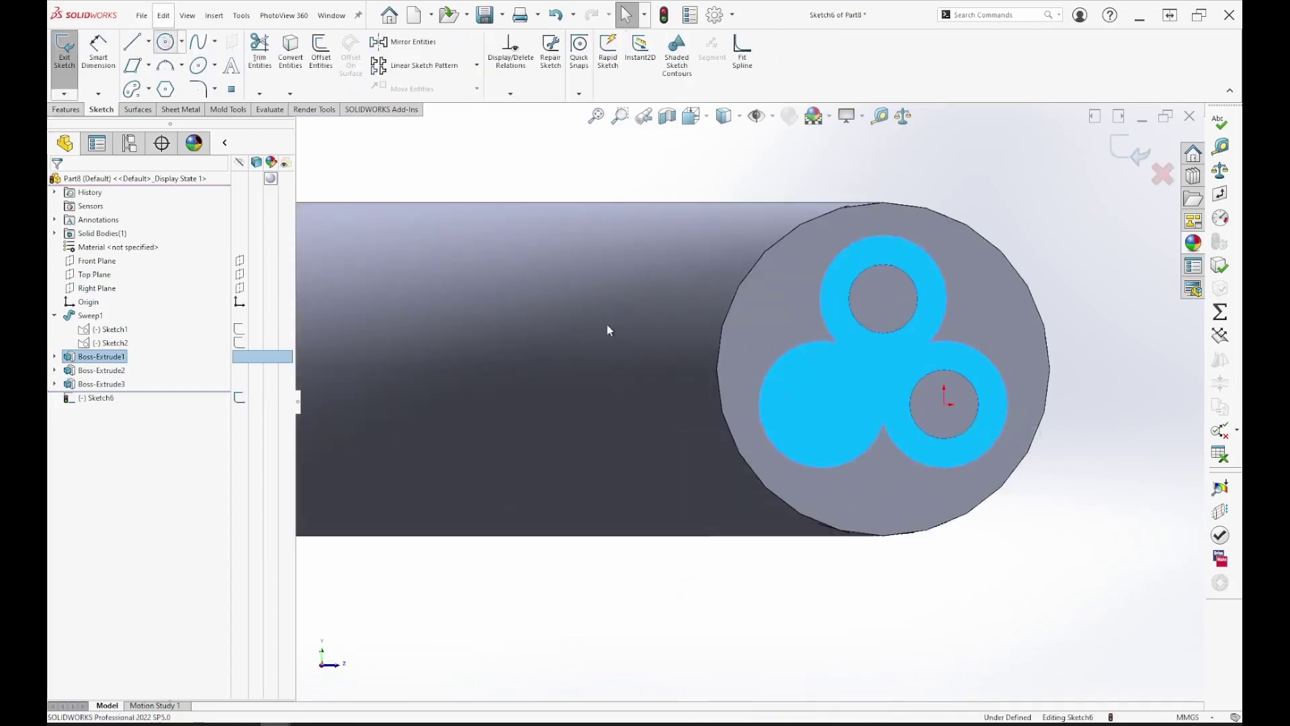
left_click(823, 404)
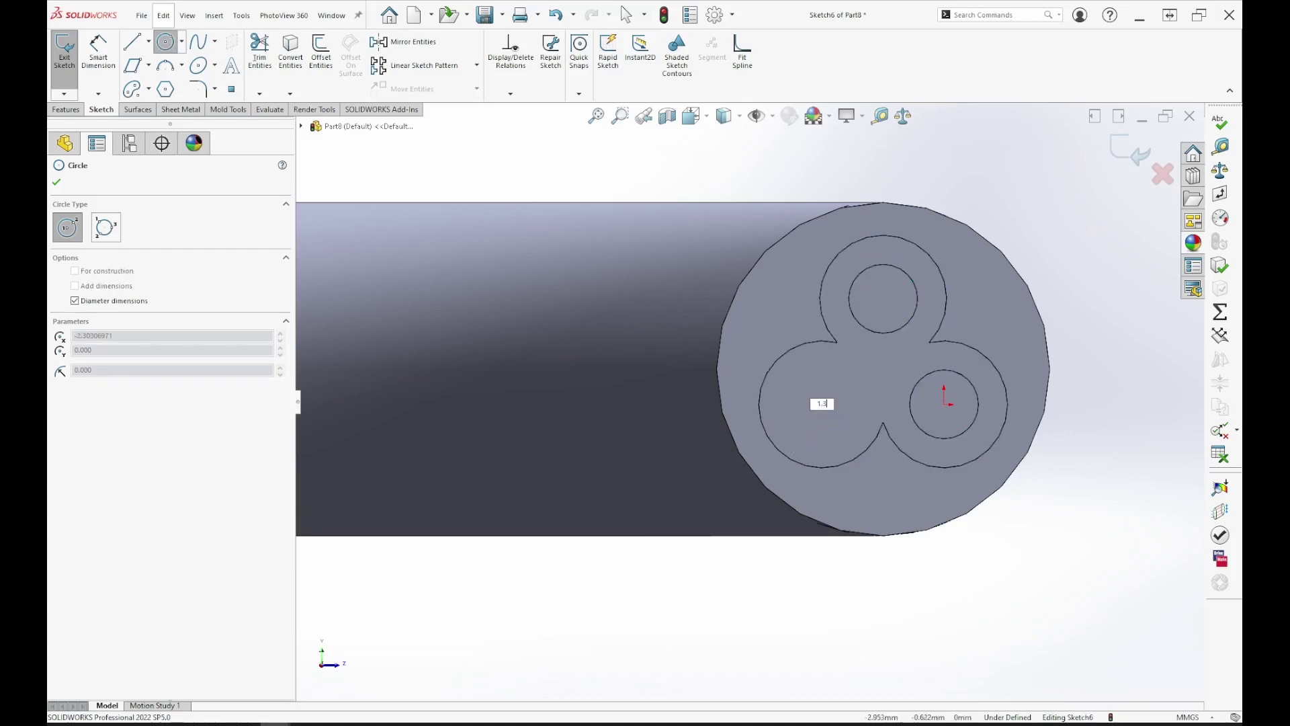
key("Return")
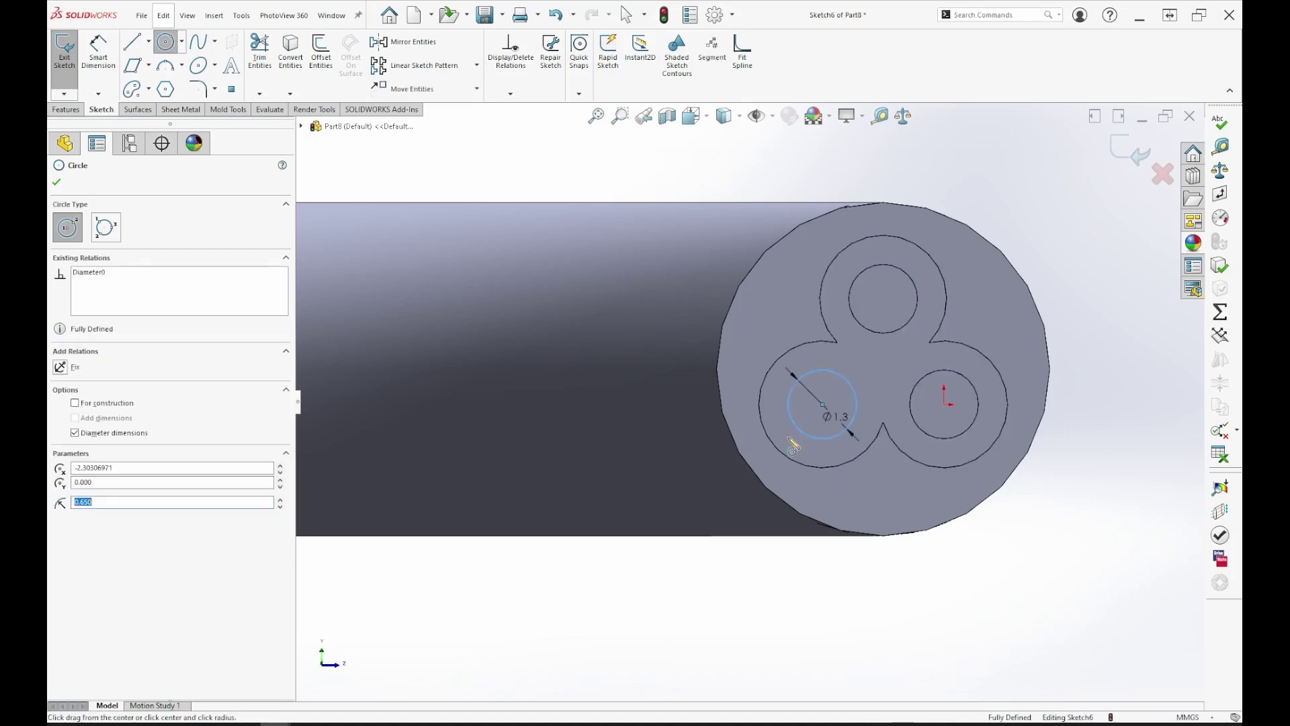
- Extrude the lower-left lobe's circle 10 mm as the third wire core, merged with the body
left_click(70, 110)
key("Escape")
middle_click_drag(807, 605, 692, 456)
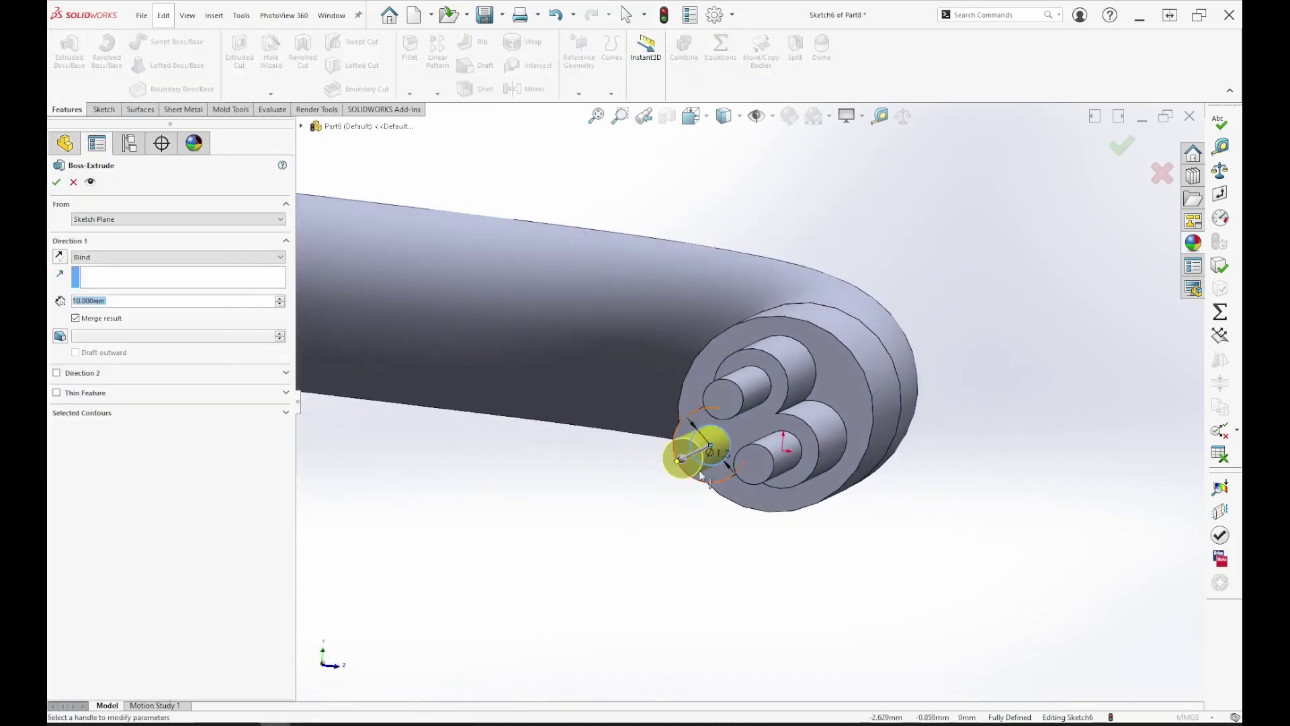
left_click(57, 183)
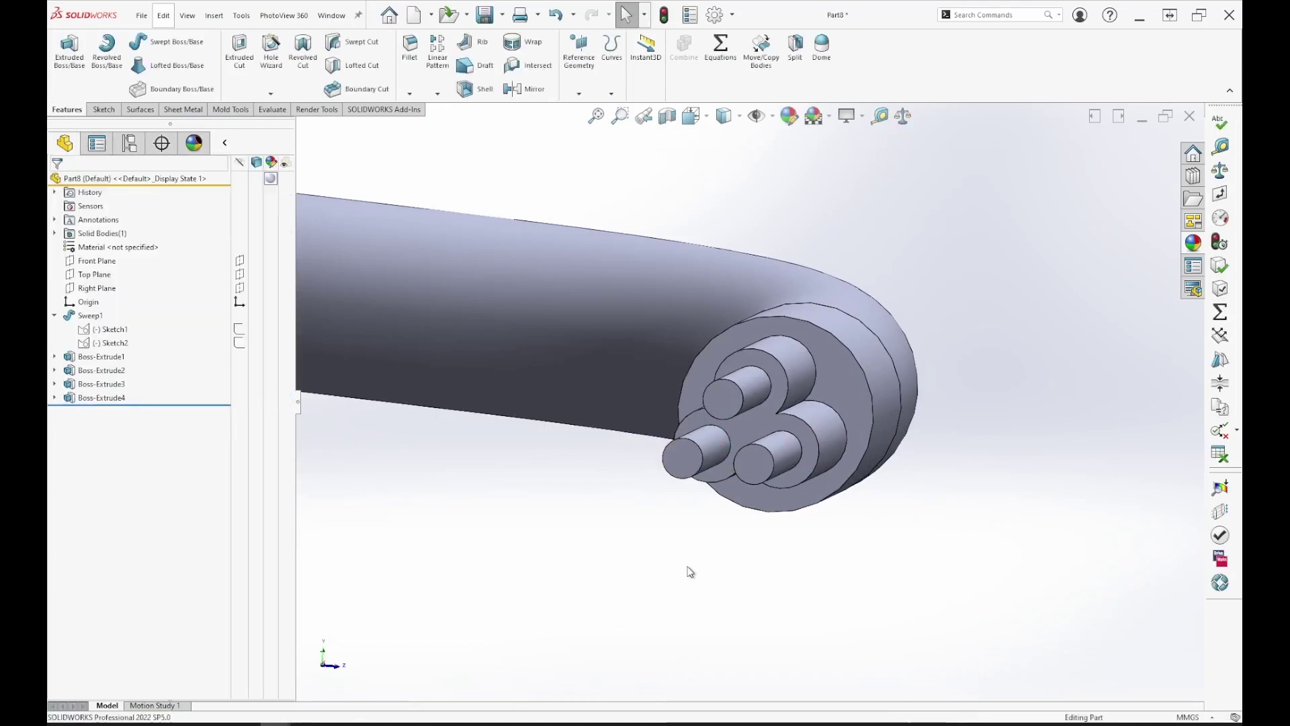
- Start a sketch on the plain jacket end face at the opposite end of the cable
middle_click_drag(691, 572, 913, 439)
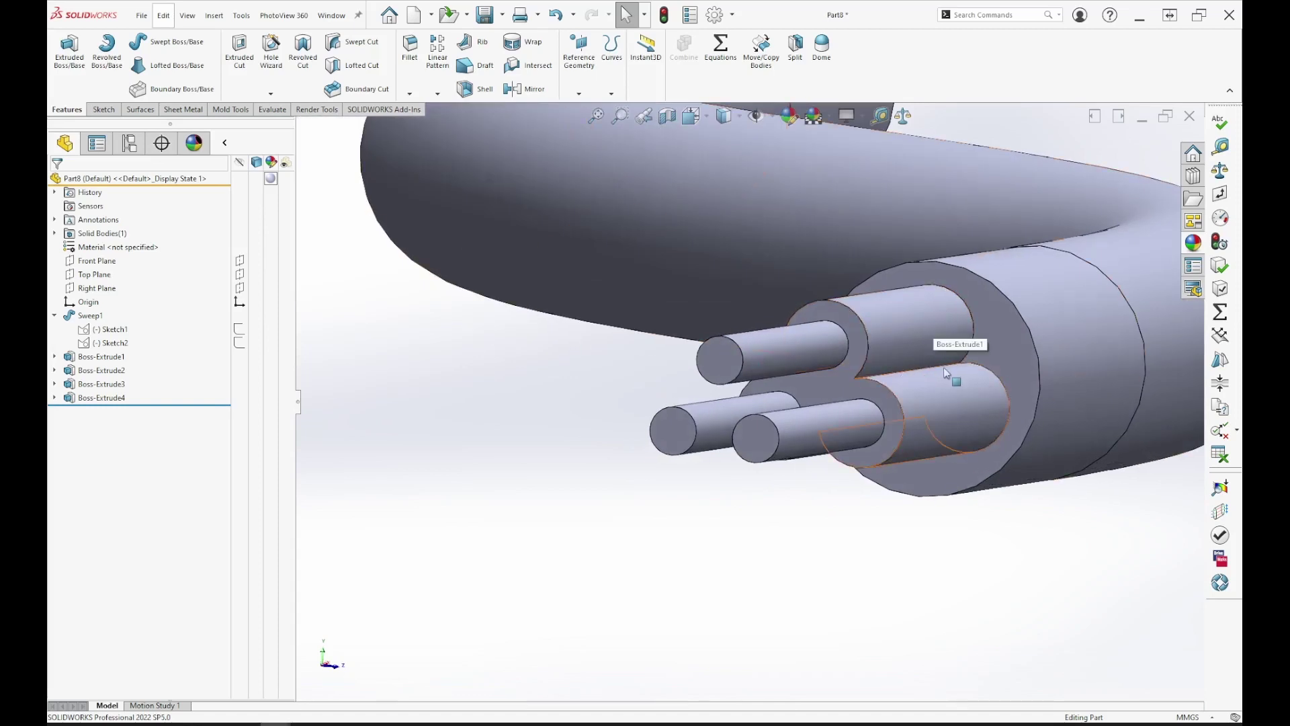
middle_click_drag(912, 371, 916, 445)
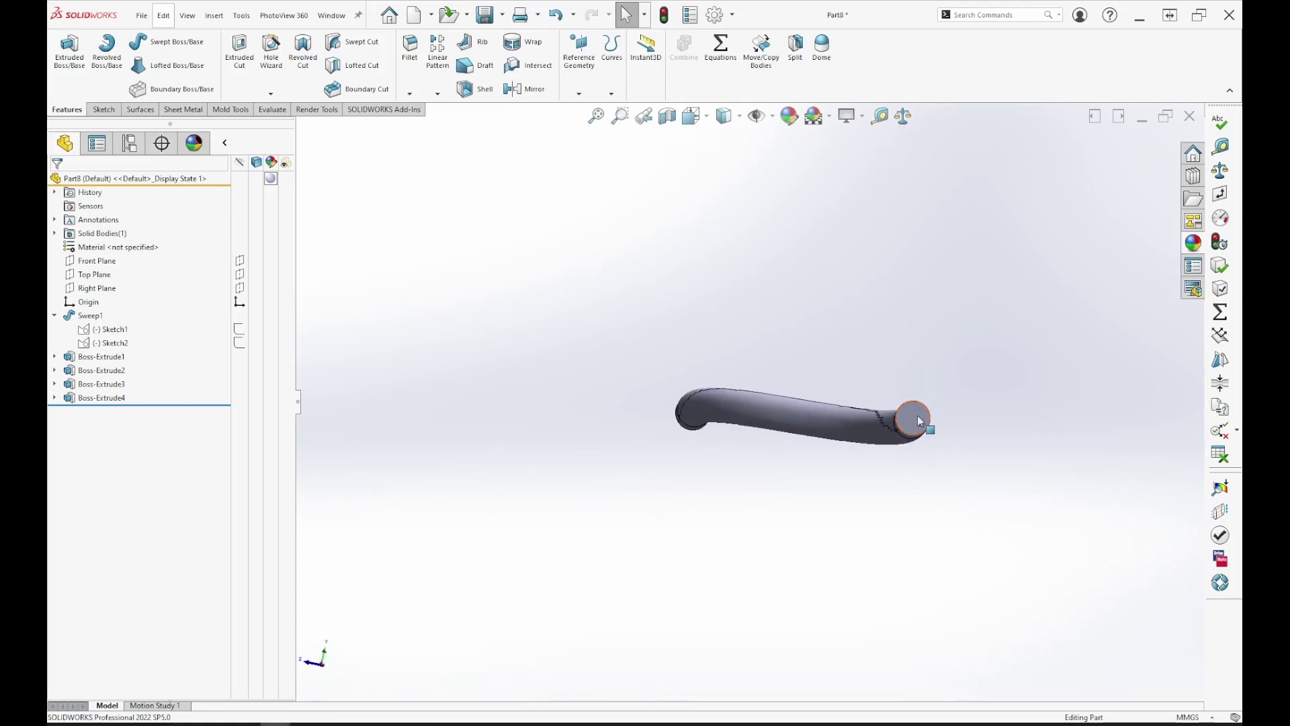
right_click(921, 421)
left_click(949, 403)
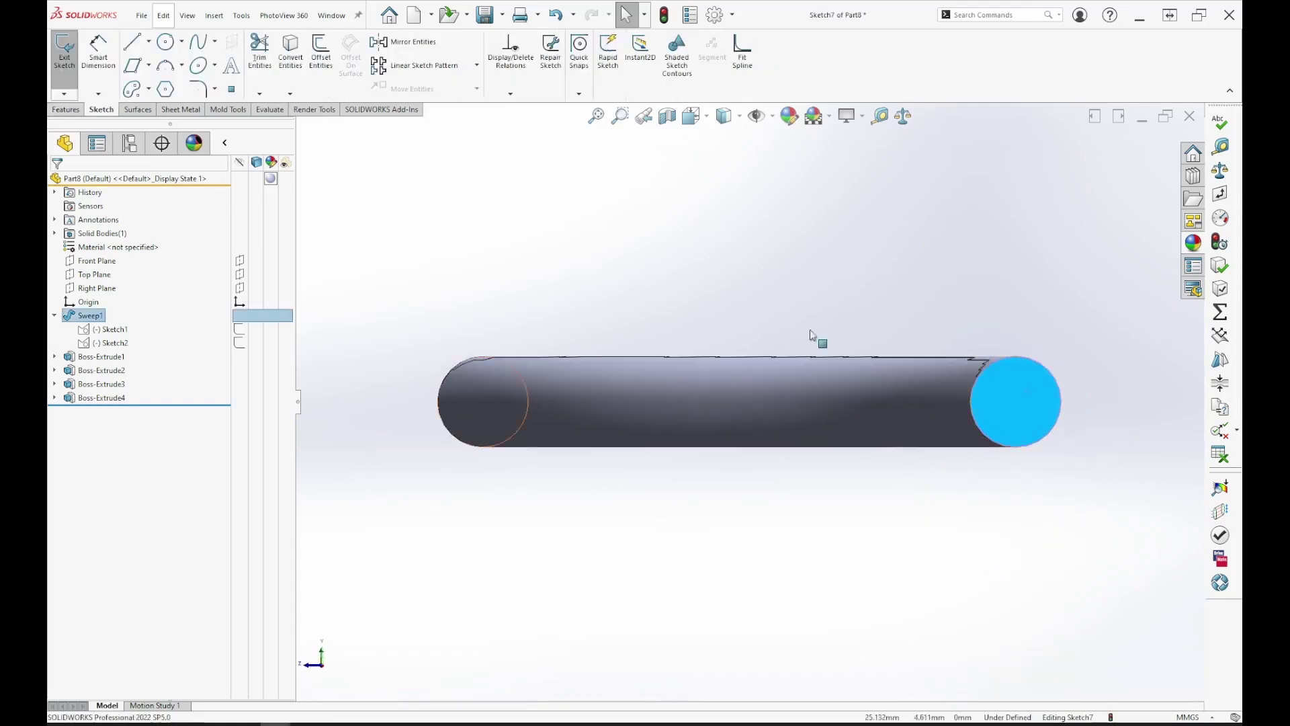
- Draw a three-sided polygon with an inscribed circle, centred on the jacket end face, as construction geometry
left_click(166, 45)
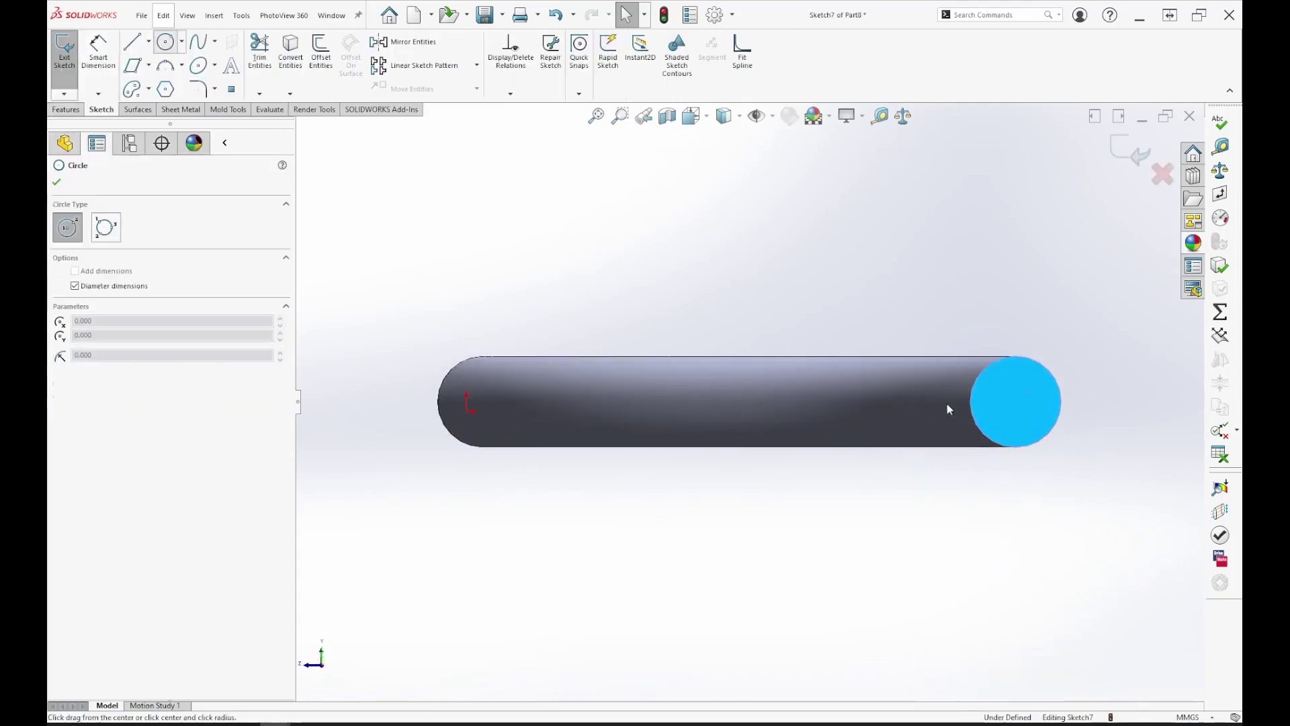
left_click(166, 90)
scroll(1042, 420, "down", 5)
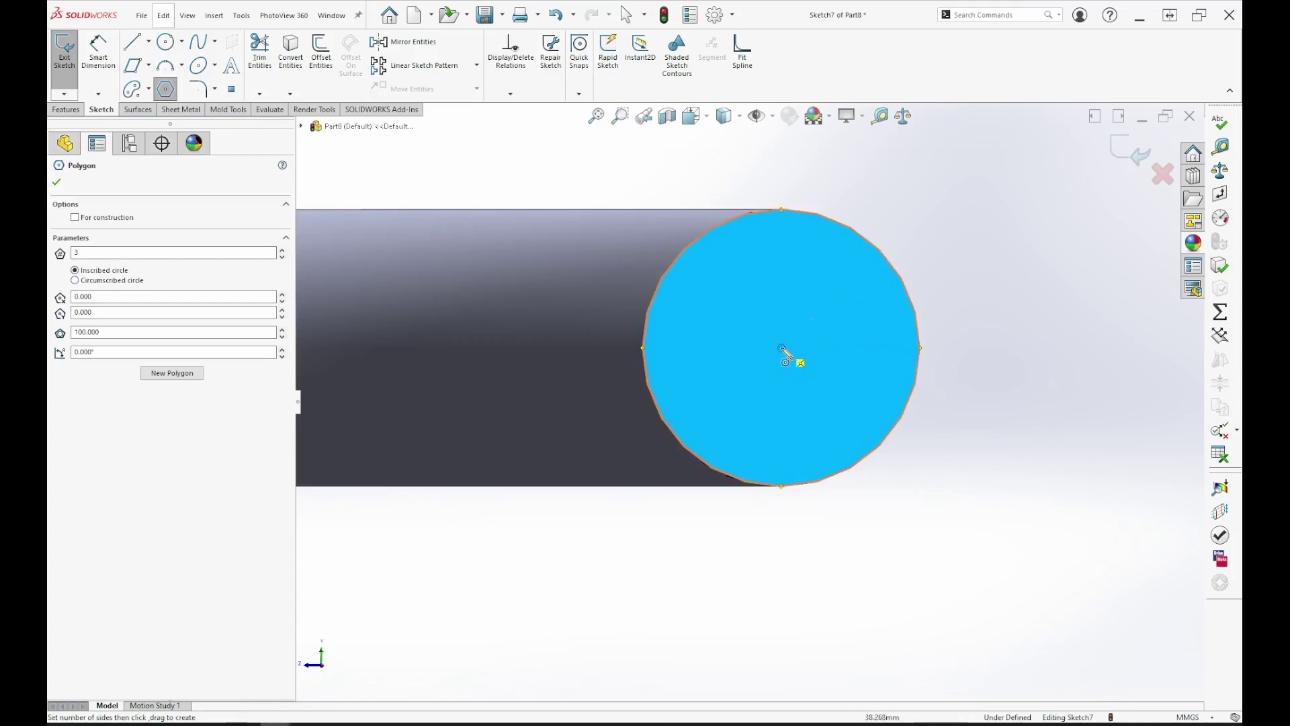
left_click(782, 348)
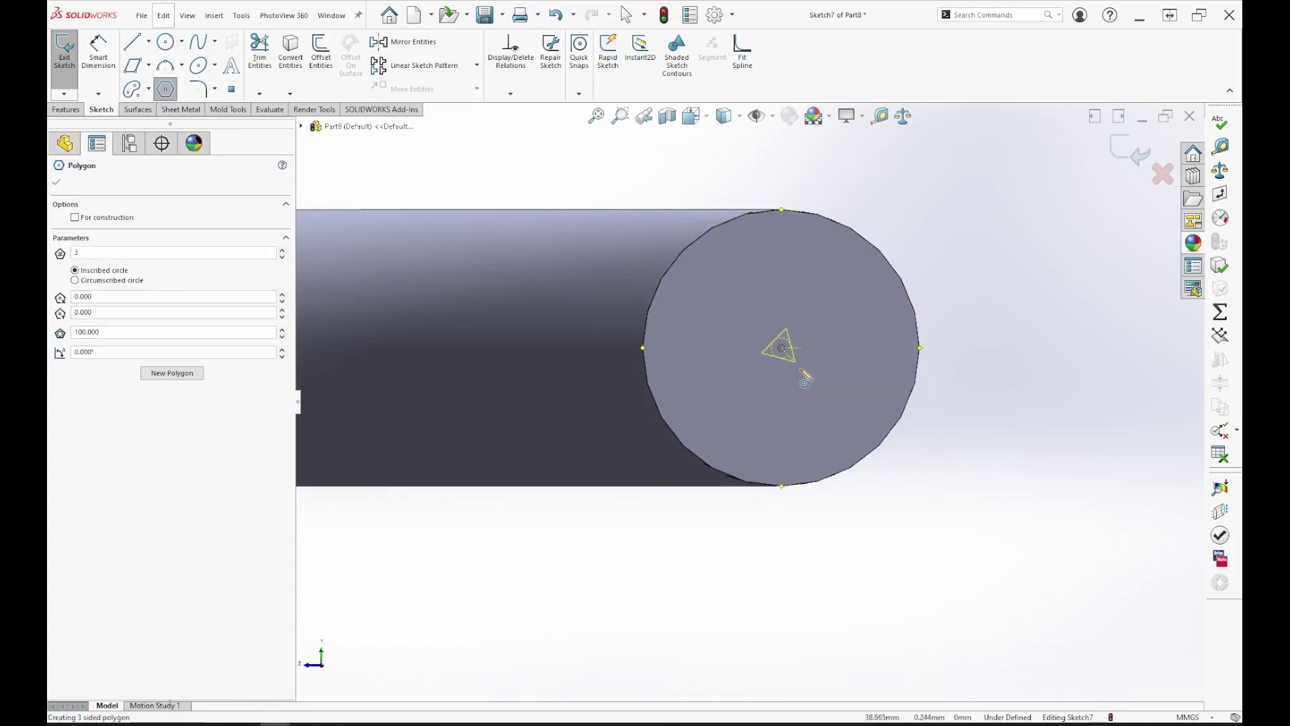
left_click(862, 394)
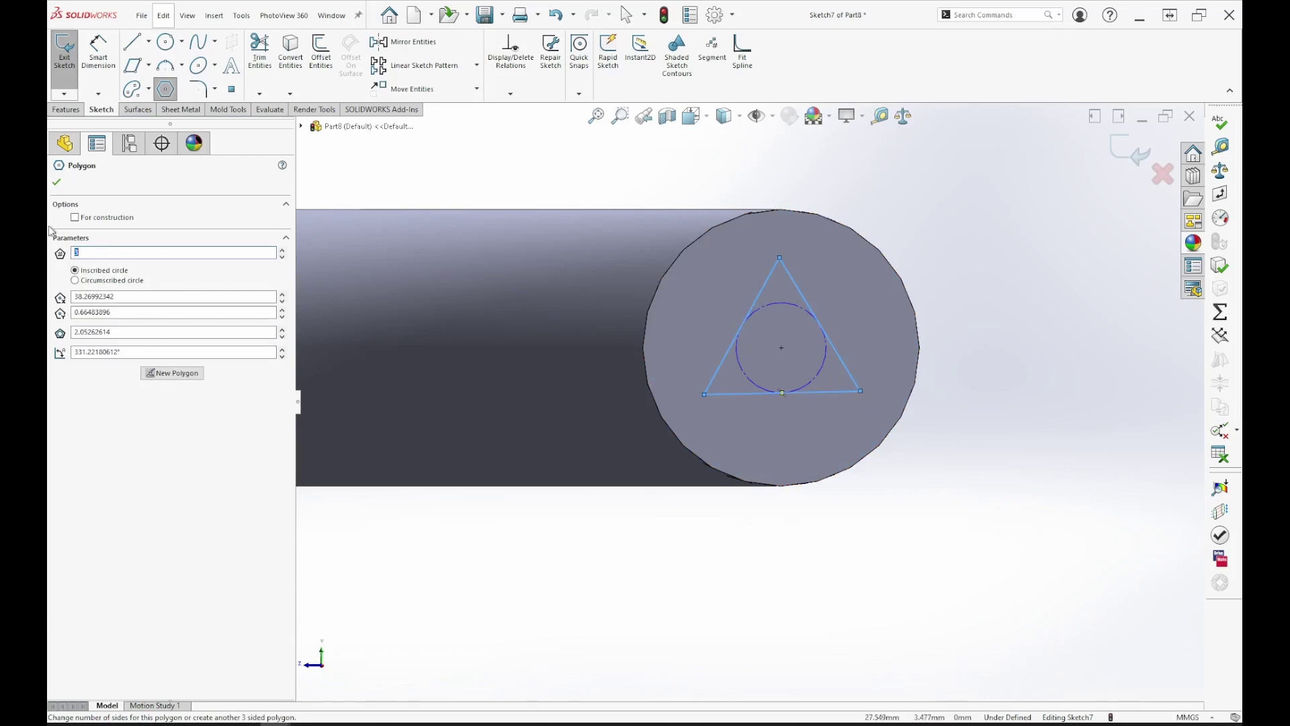
left_click(75, 218)
right_click(714, 591)
left_click(759, 596)
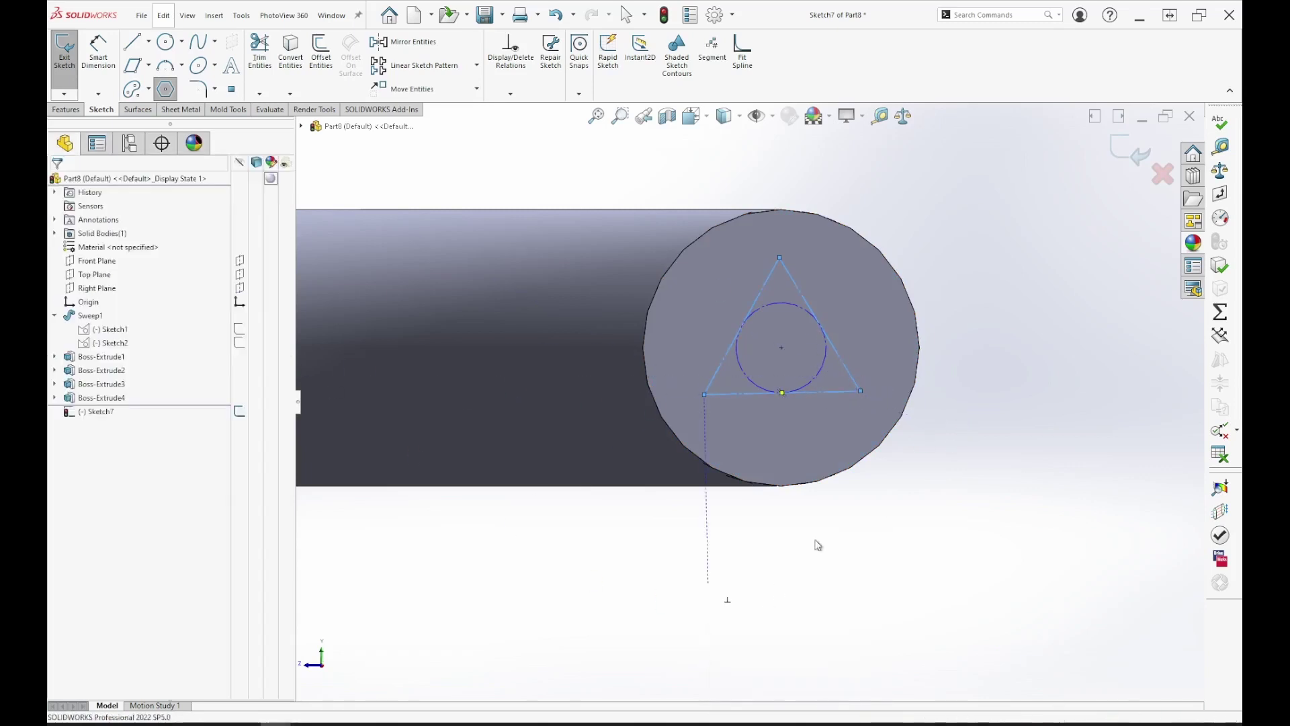
- Make the triangle's base horizontal and shrink the triangle until its inscribed circle is about 1.4 mm in diameter
left_click(831, 397)
left_click(881, 338)
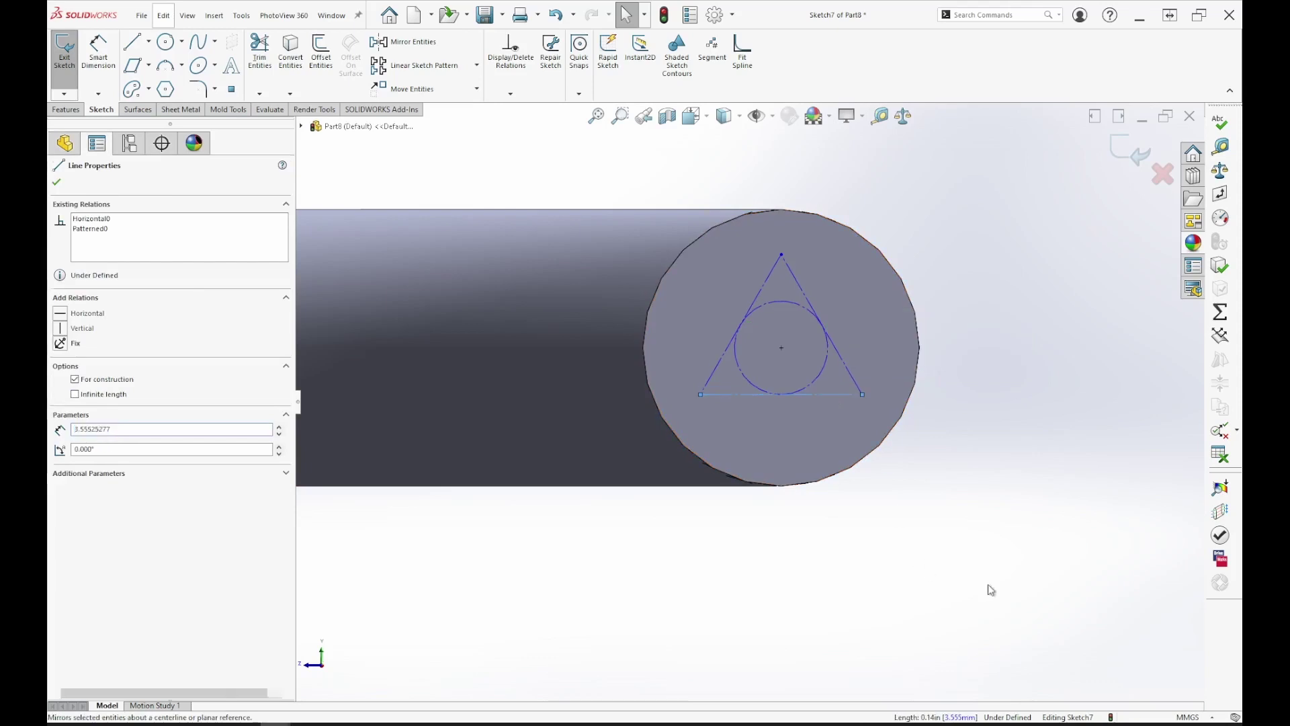
left_click(991, 590)
left_click(862, 393)
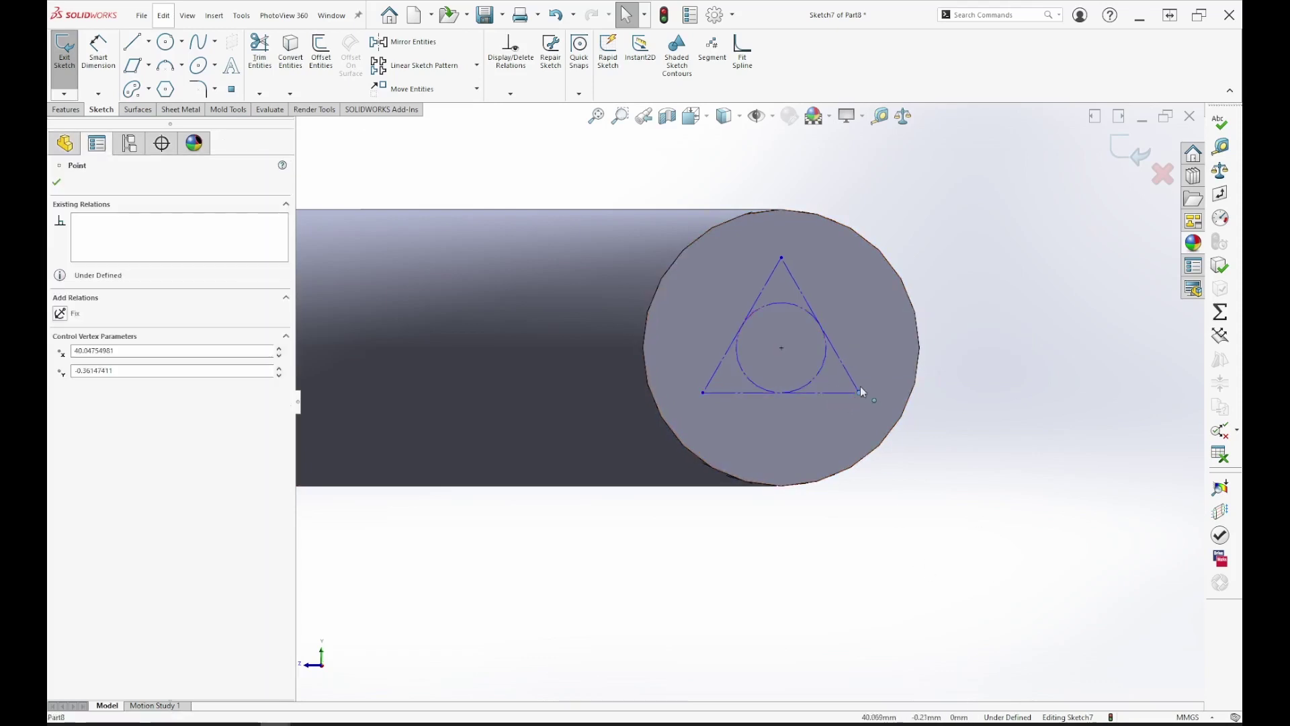
mouse_move(861, 393)
left_mouse_down()
mouse_move(847, 373)
mouse_move(851, 397)
left_mouse_up()
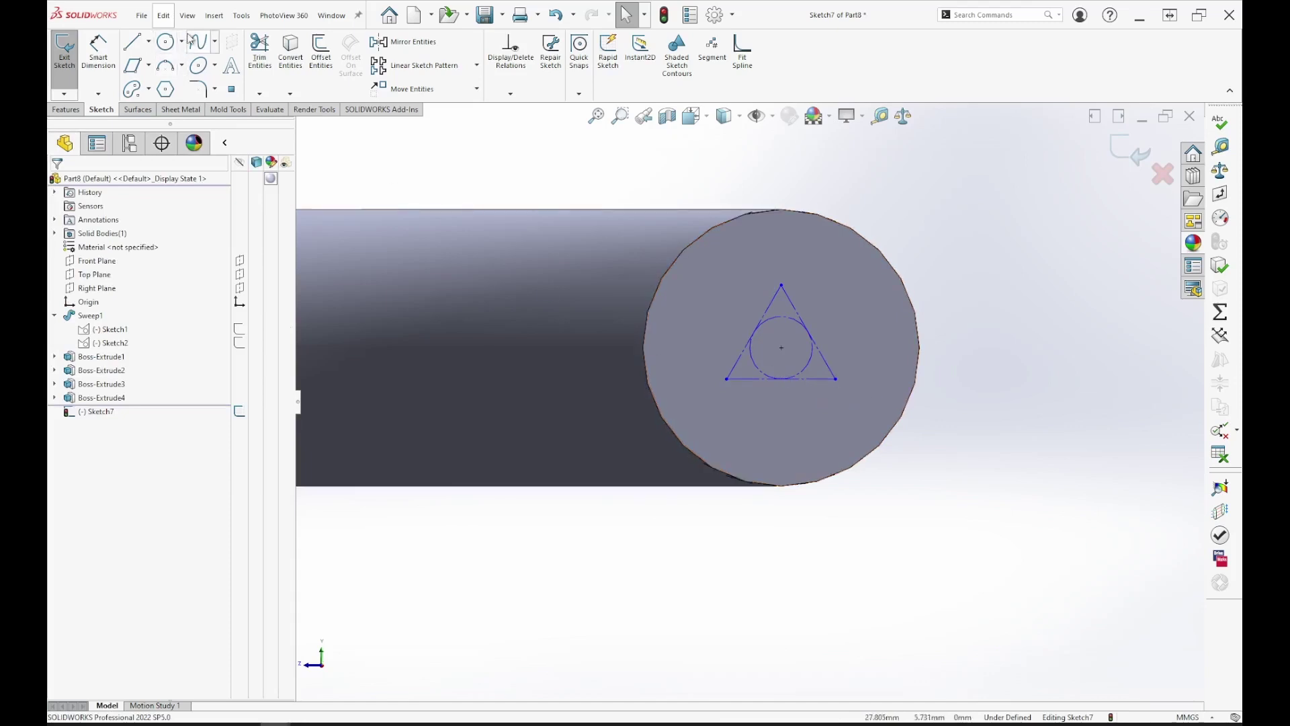
- Draw a 1.3 mm diameter circle centred on the triangle's lower-left vertex
left_click(165, 42)
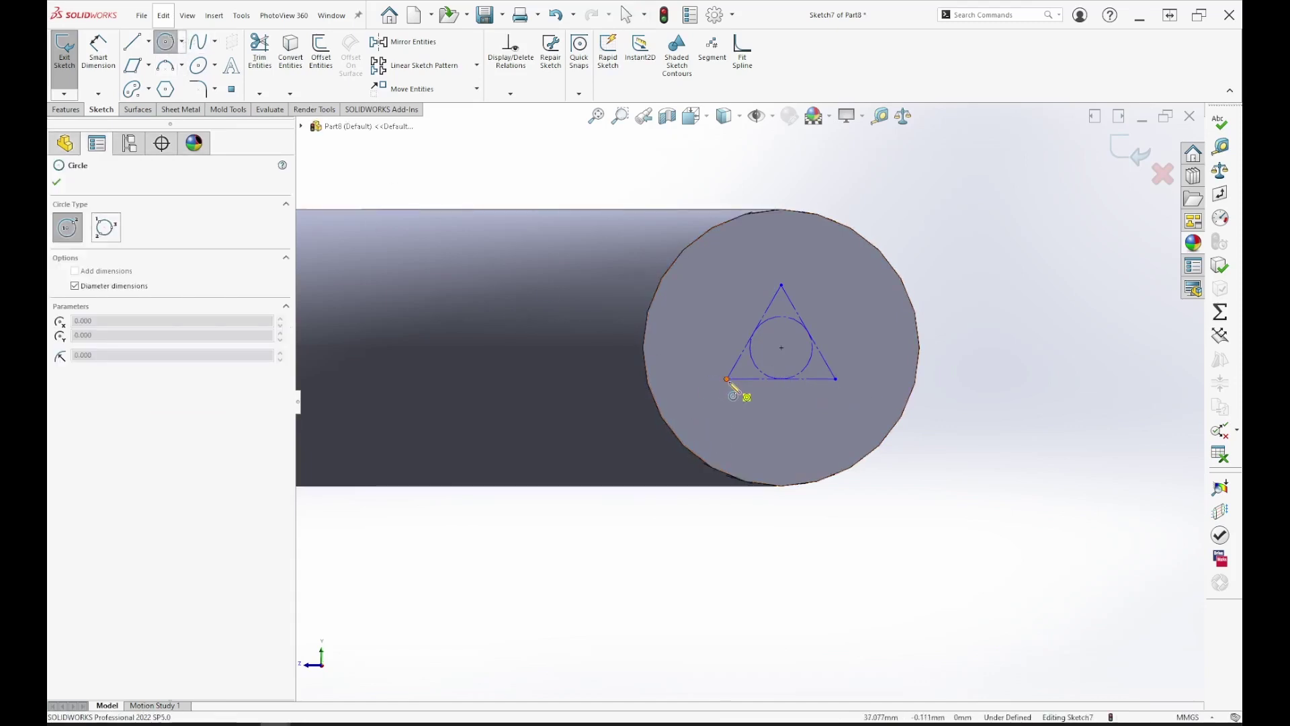
left_click(727, 380)
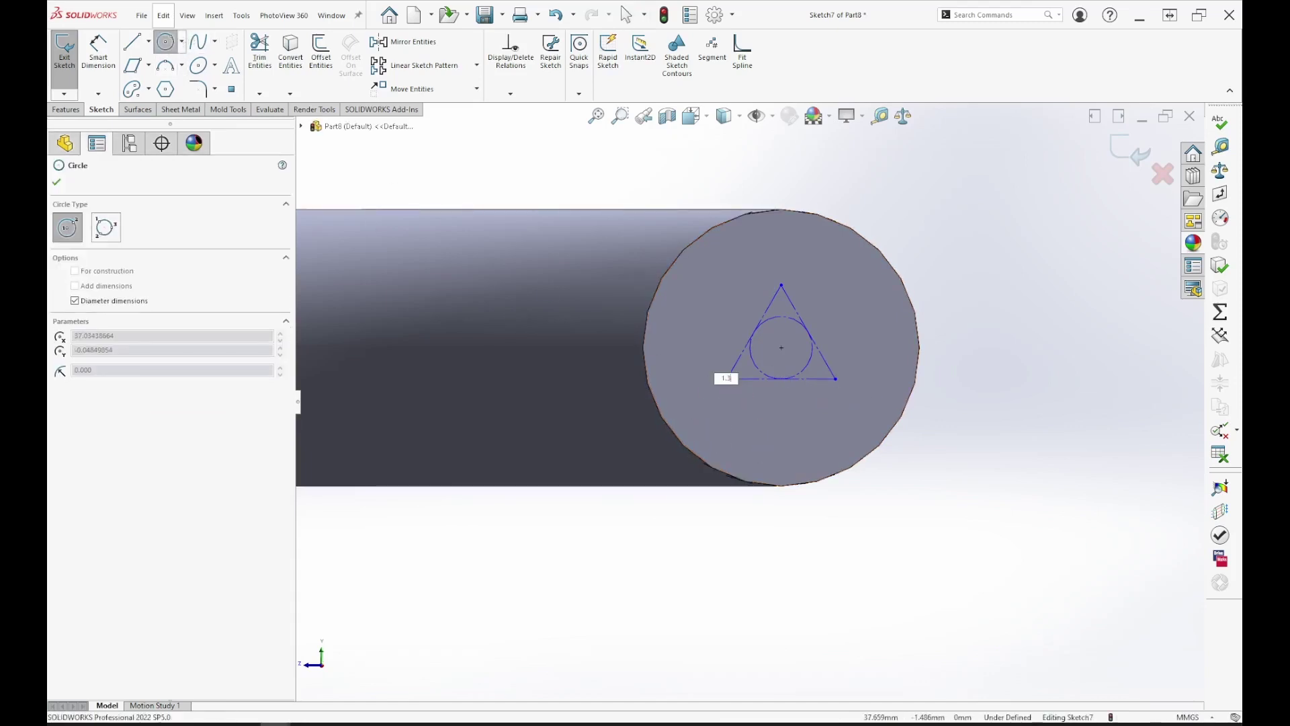
type("1.3")
key("Return")
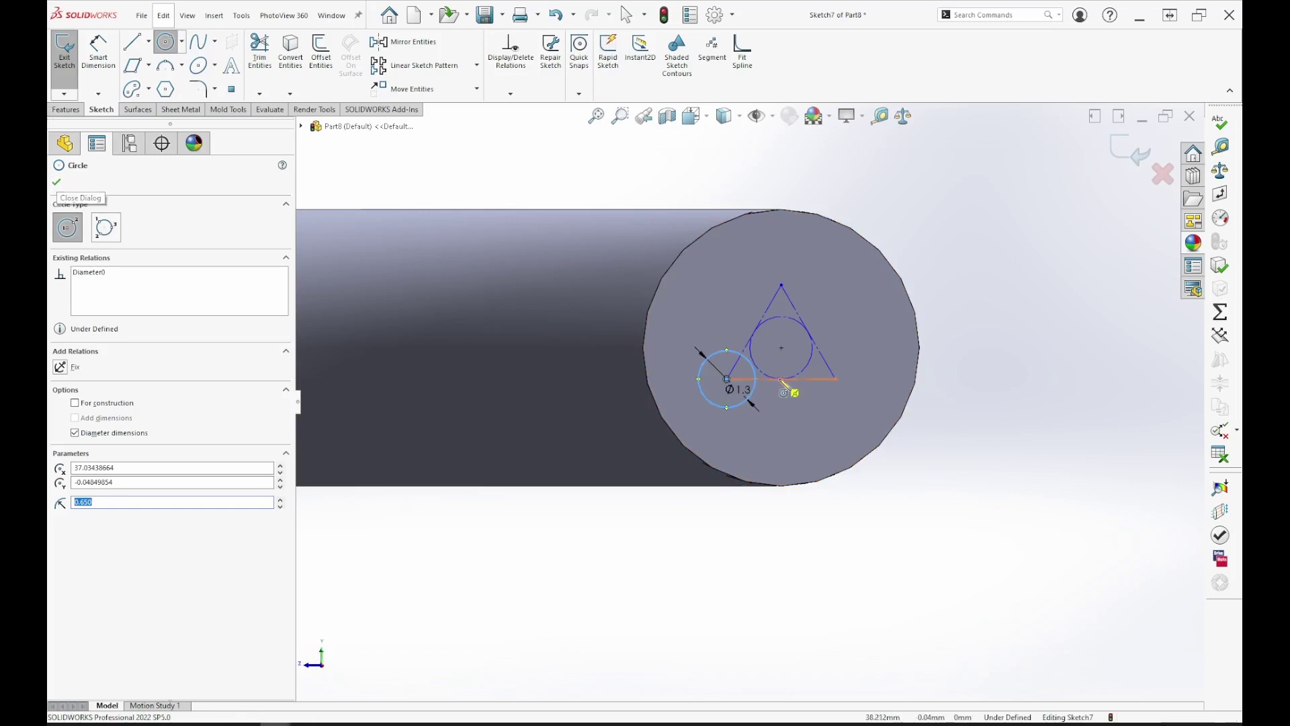
scroll(786, 376, "down", 5)
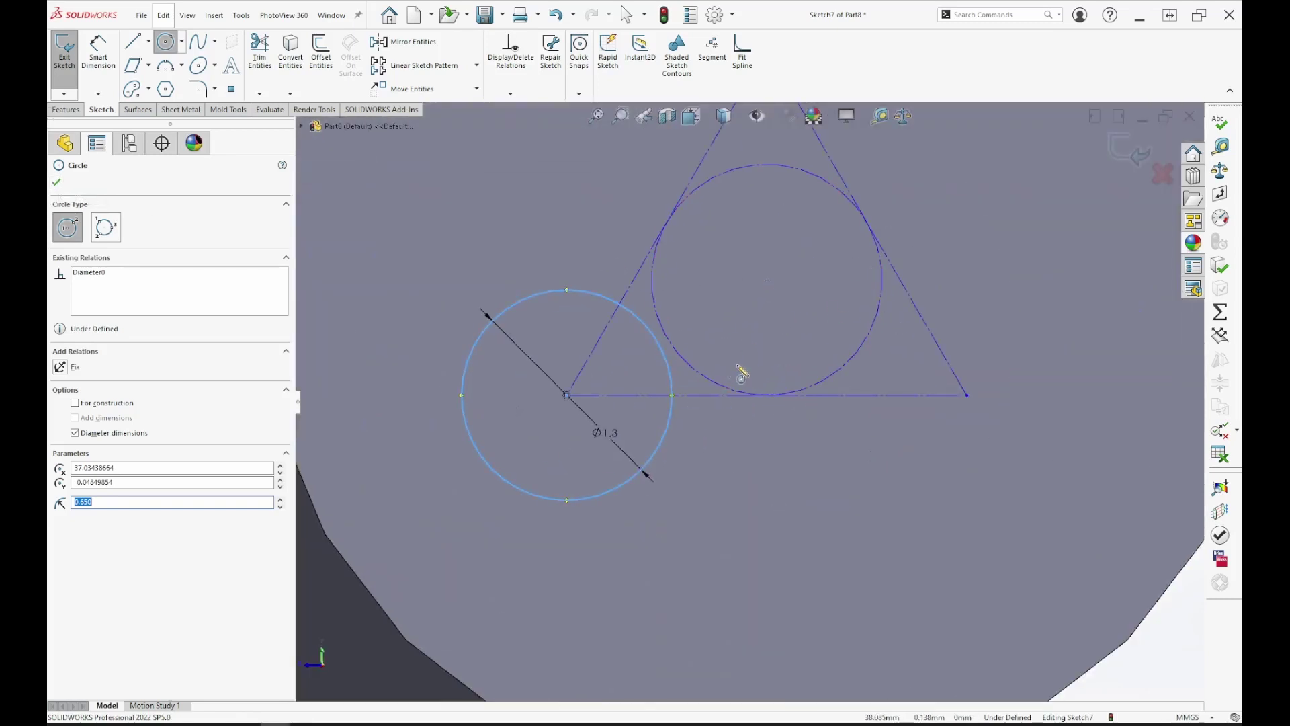
key("Escape")
- Dimension the diameter of the construction circle inside the triangle
key("d")
left_click(868, 339)
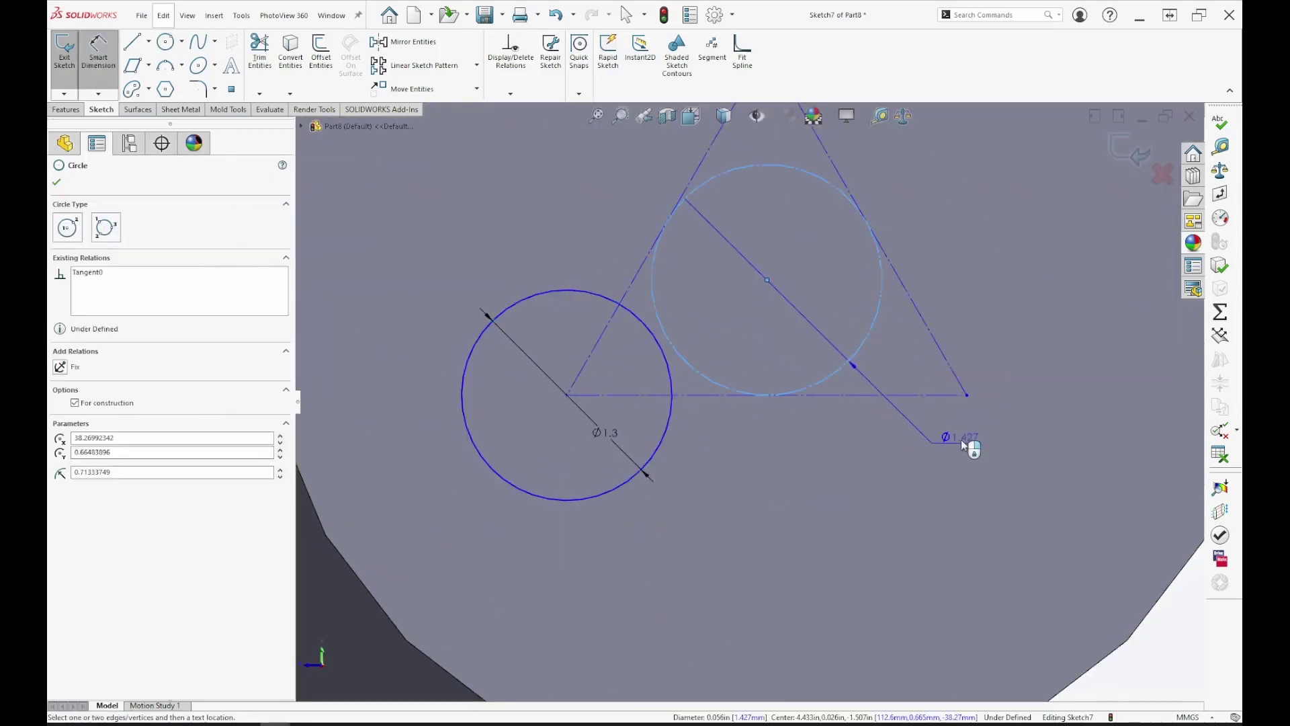
left_click(970, 454)
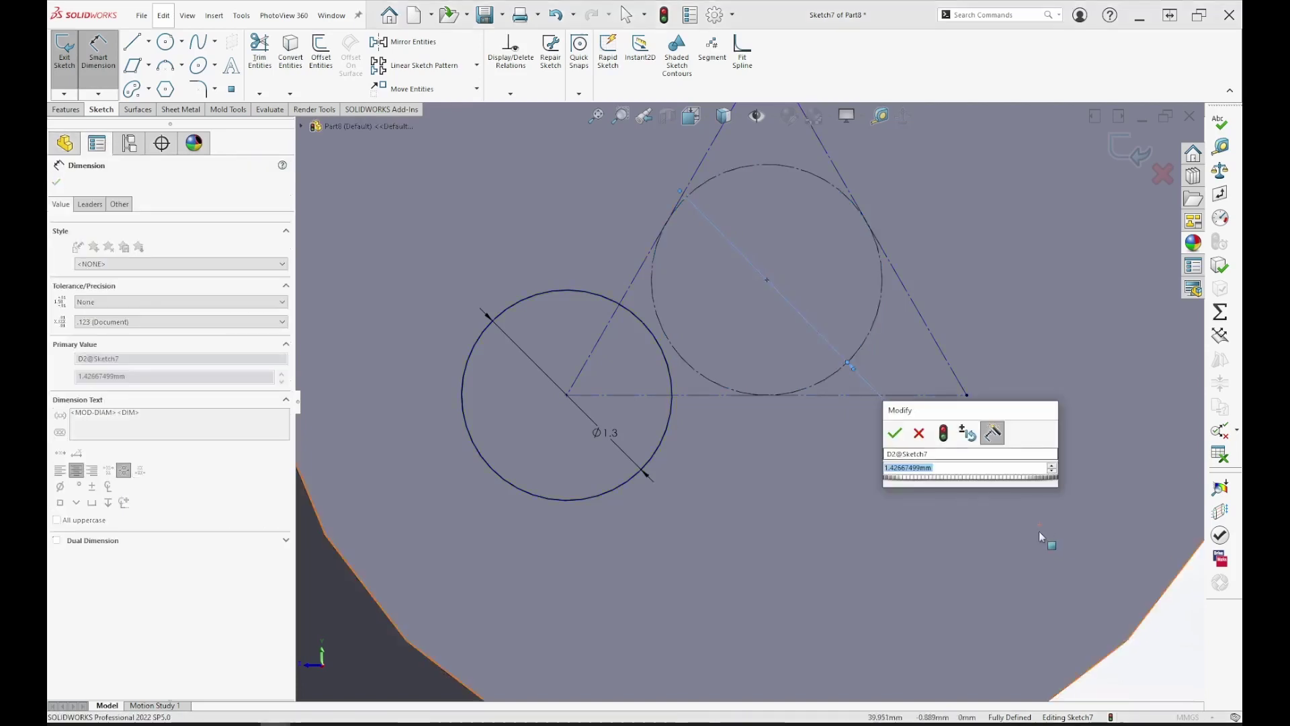
- Try a diameter of 0.2 mm for the triangle's construction circle, and undo it
type("0.2")
key("Return")
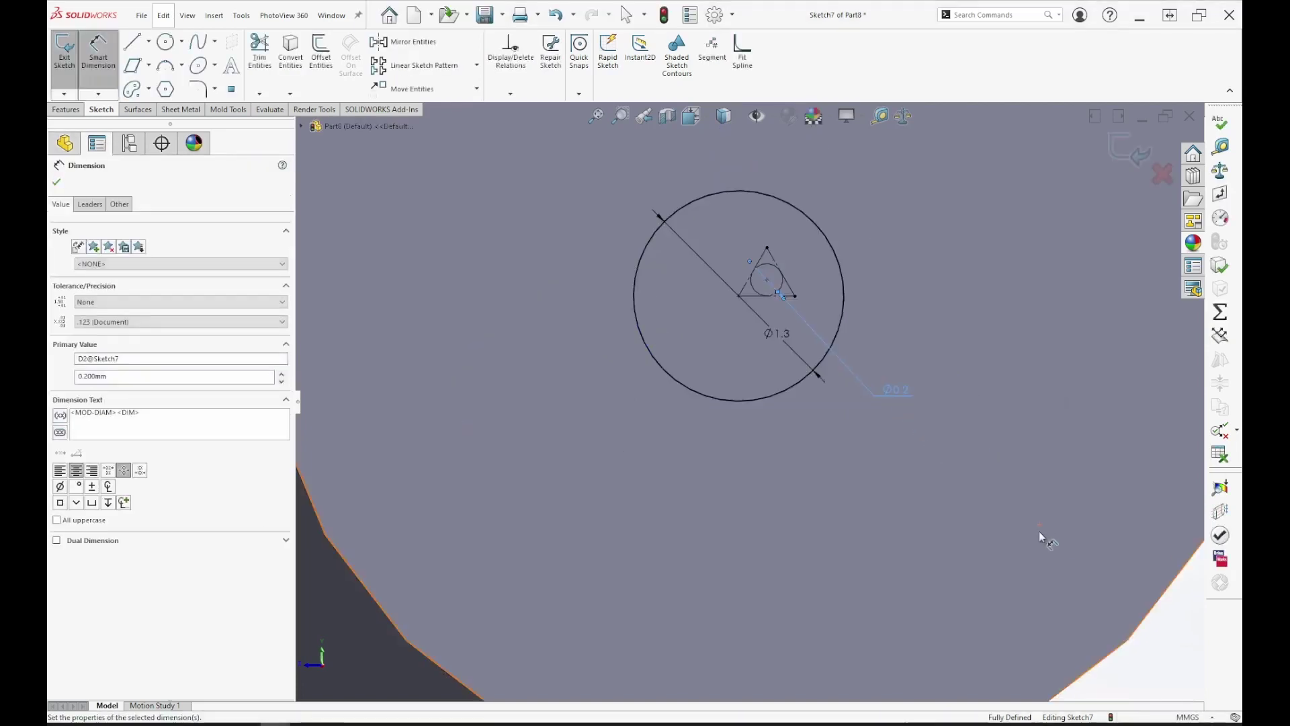
key("ctrl+z")
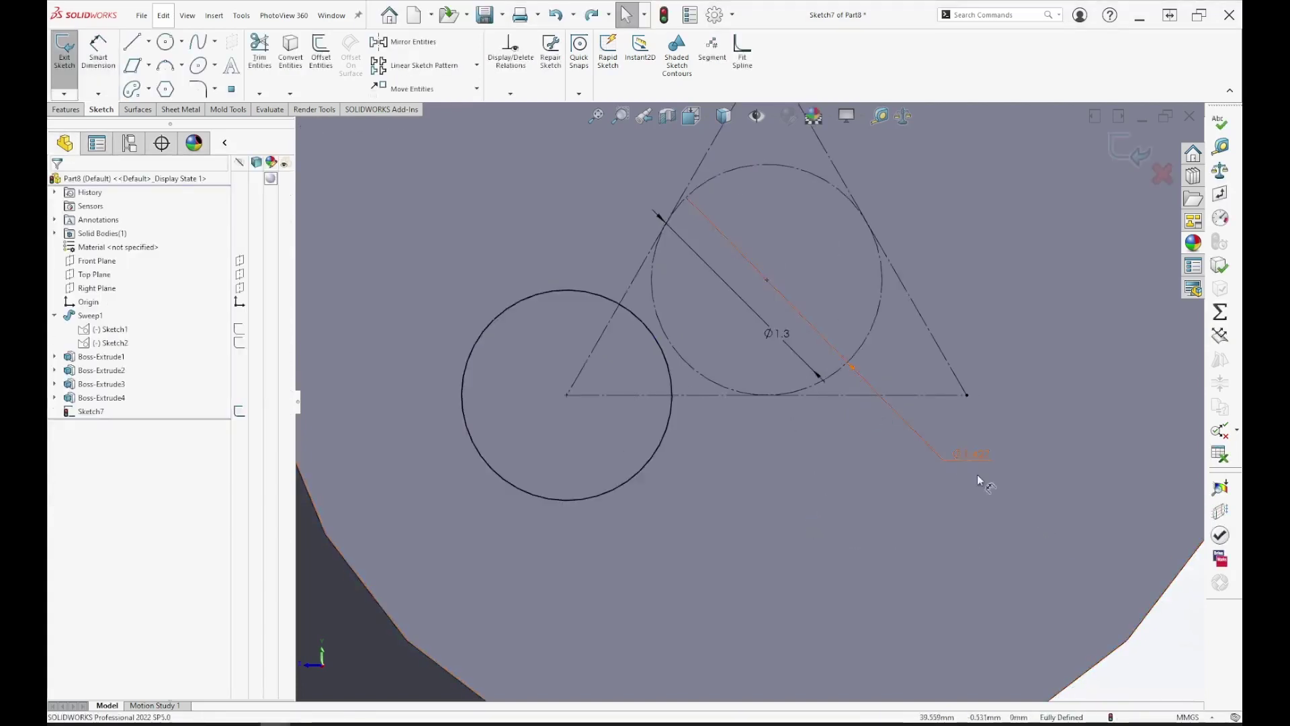
- Move the 1.3 mm circle's diameter dimension clear below the triangle and circles
left_click(780, 349)
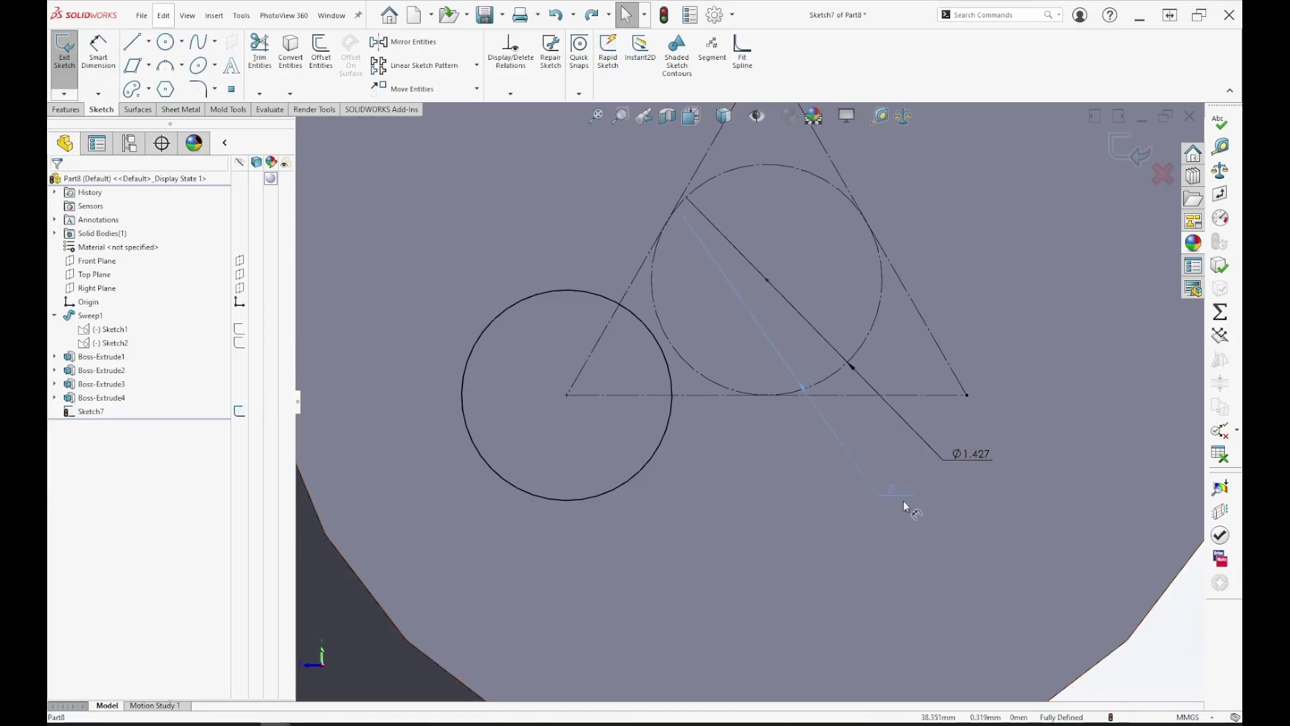
left_click(739, 642)
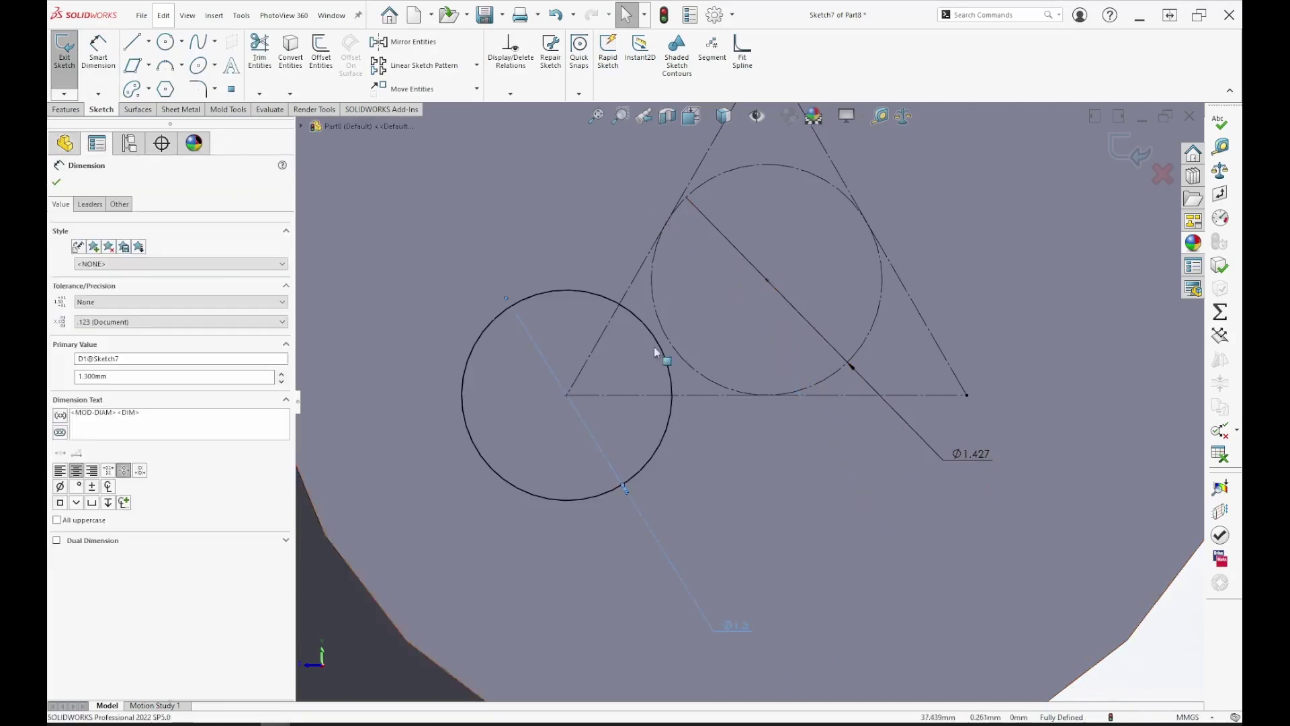
- Try diameters of 1 mm and 0.7 mm for the triangle's construction circle and exit the sketch
double_click(967, 453)
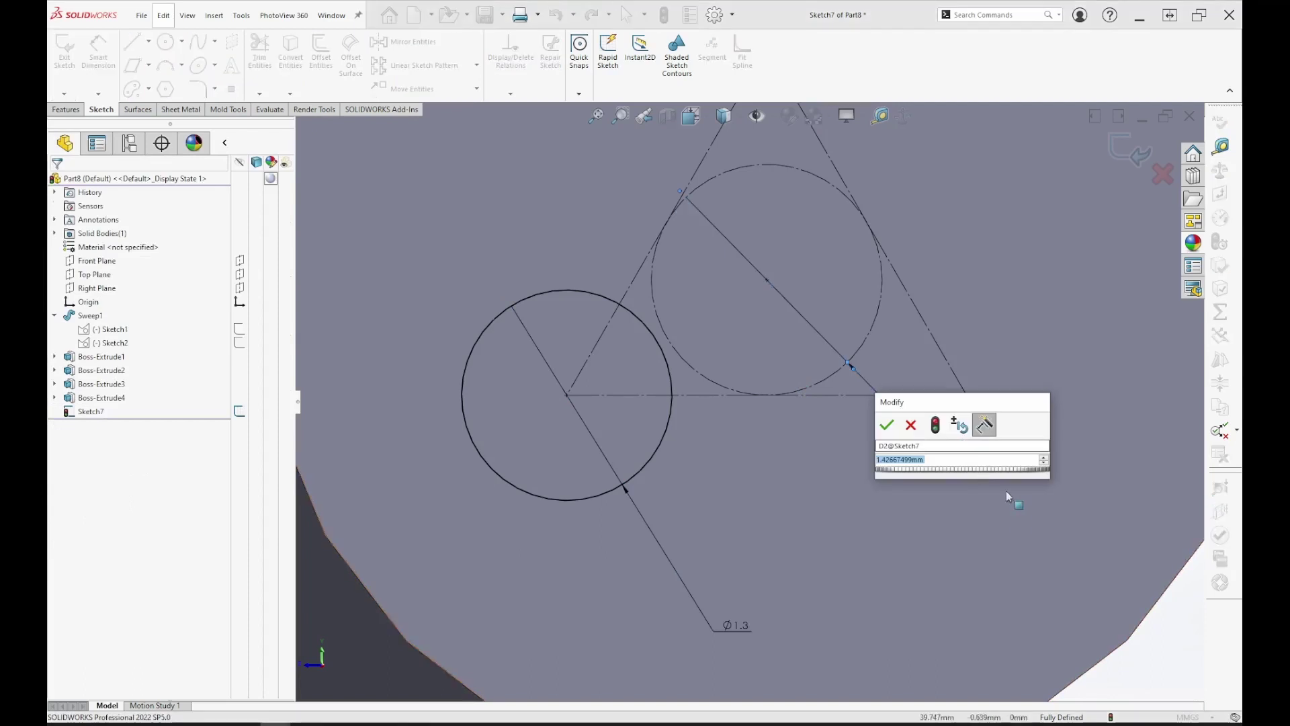
type("1")
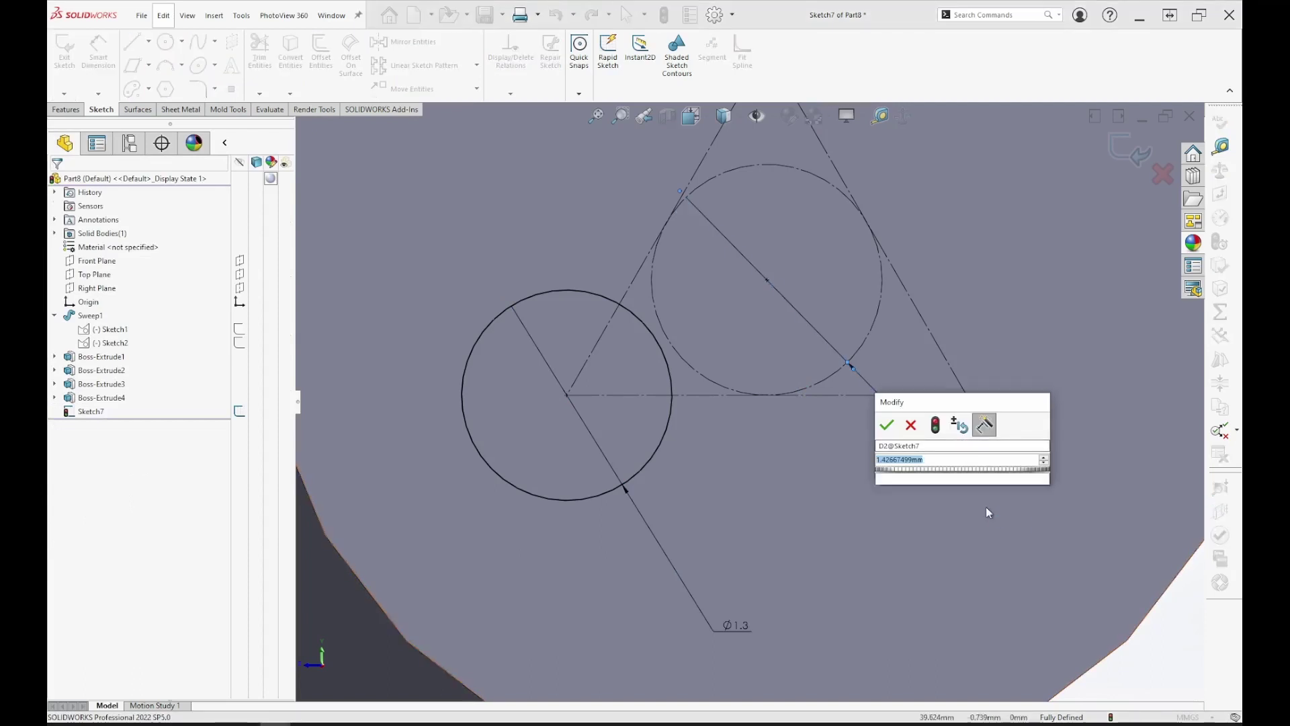
key("Return")
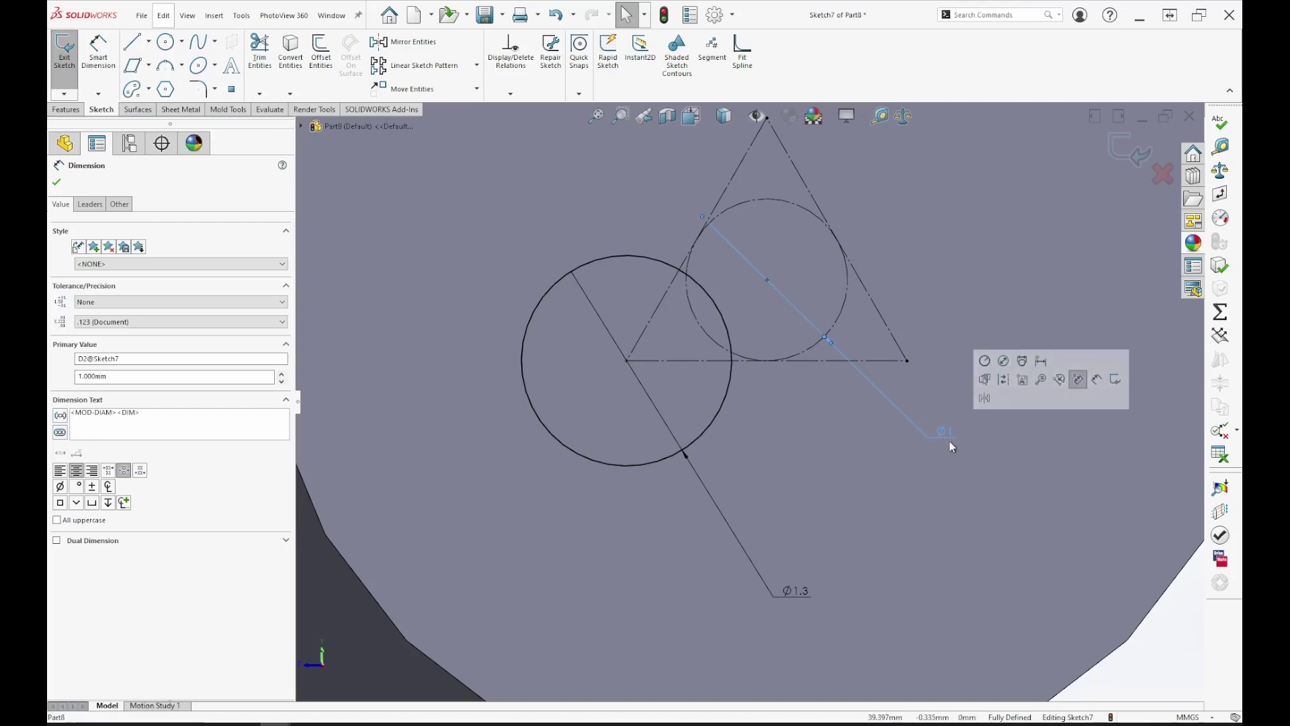
double_click(950, 440)
type("0.7")
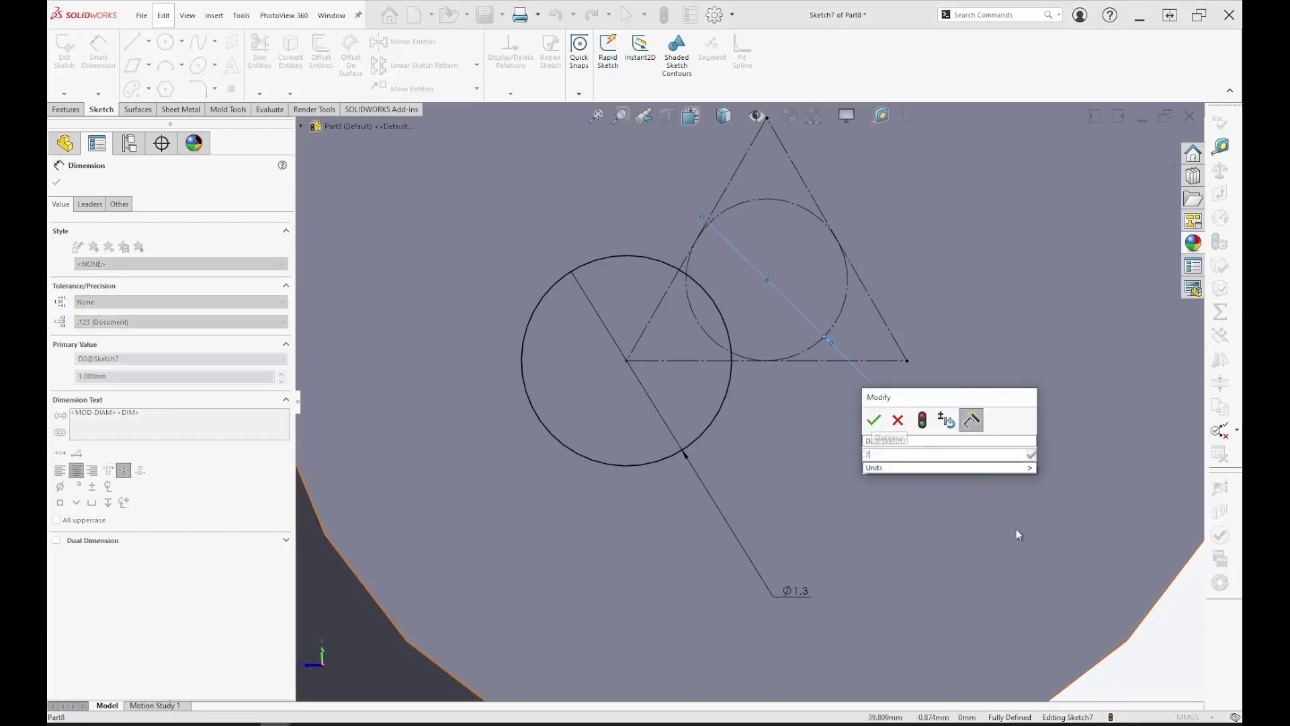
key("Return")
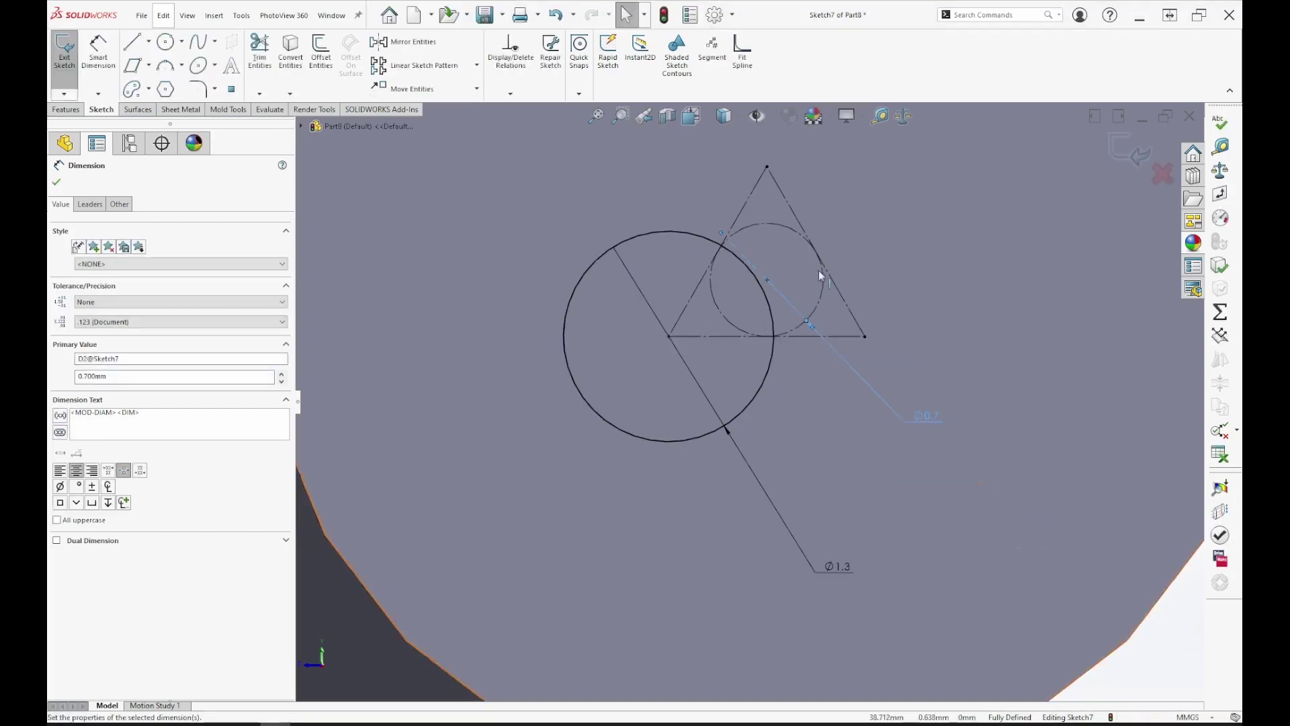
left_click(1139, 154)
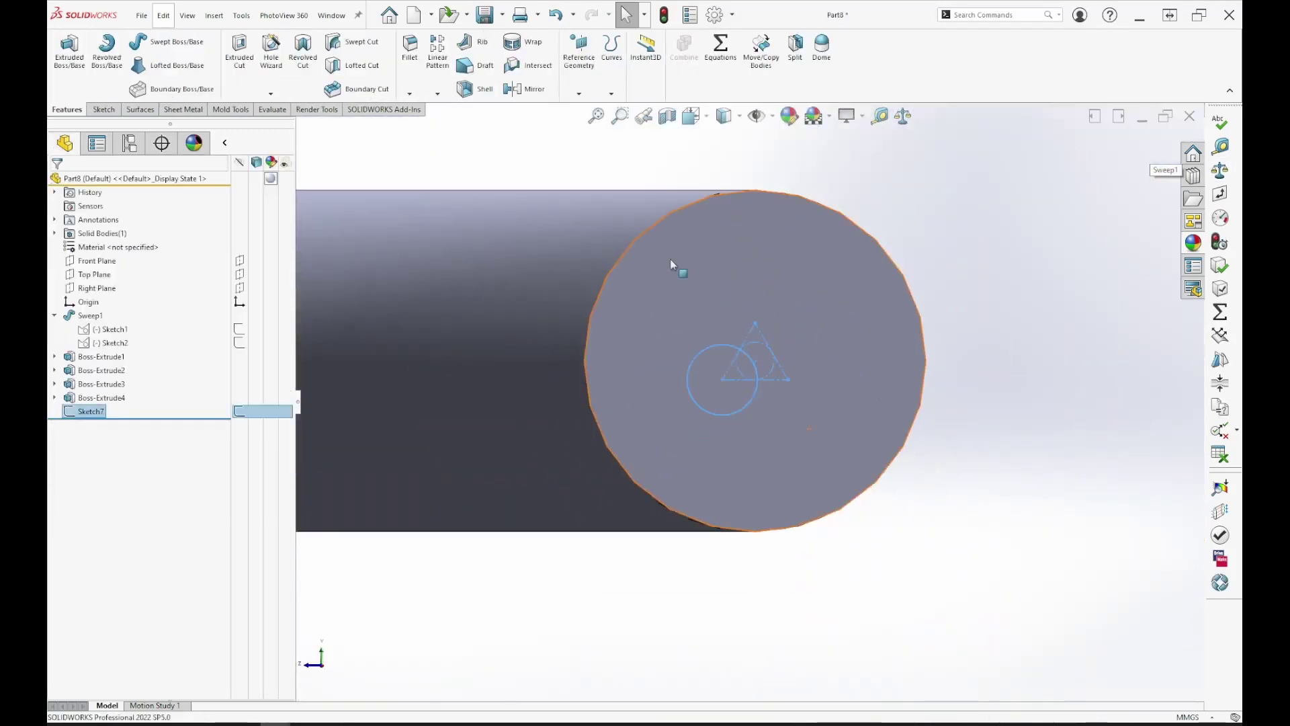
left_click(69, 50)
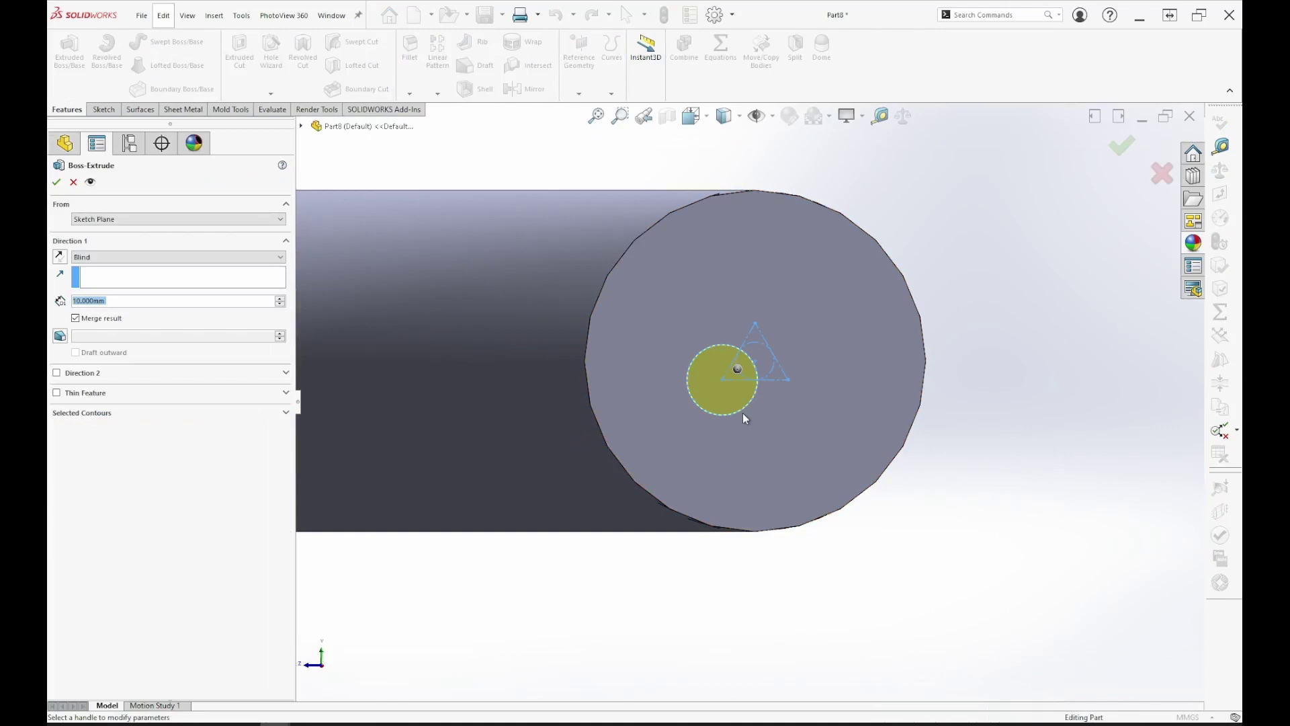
scroll(744, 418, "up", 5)
key("Left")
key("Left")
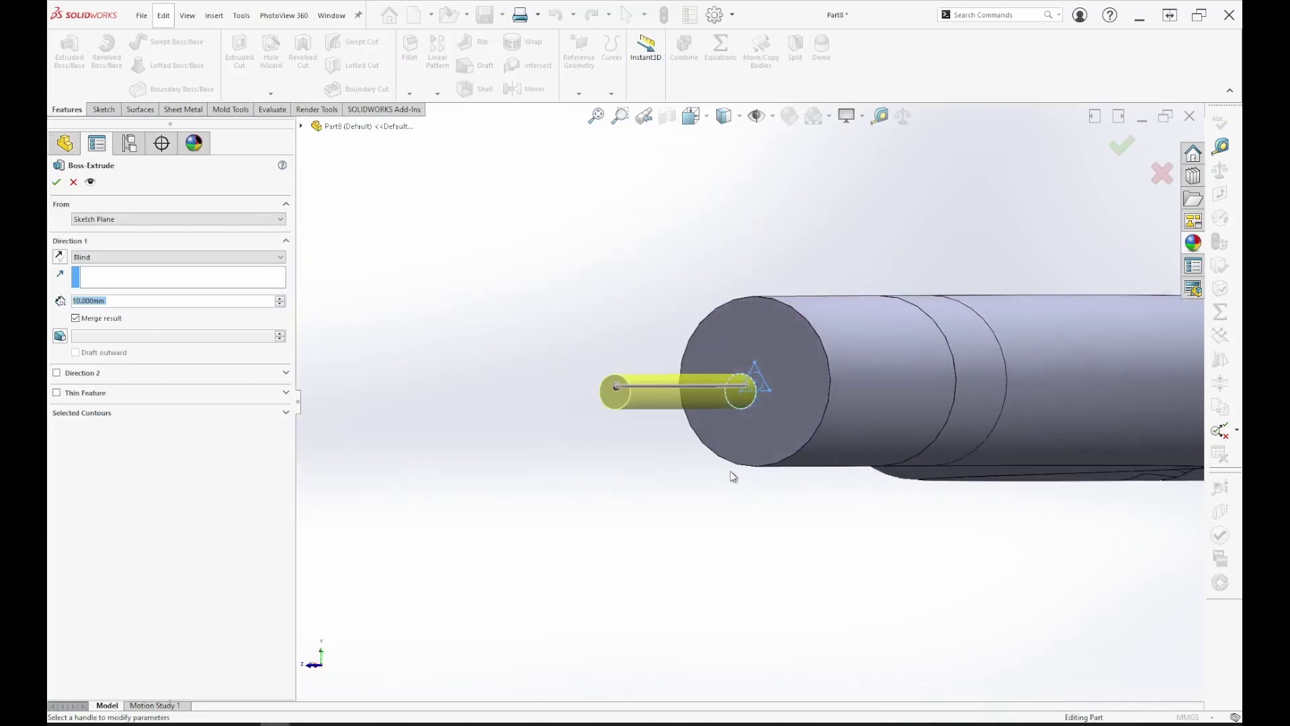
key("Left")
key("Left")
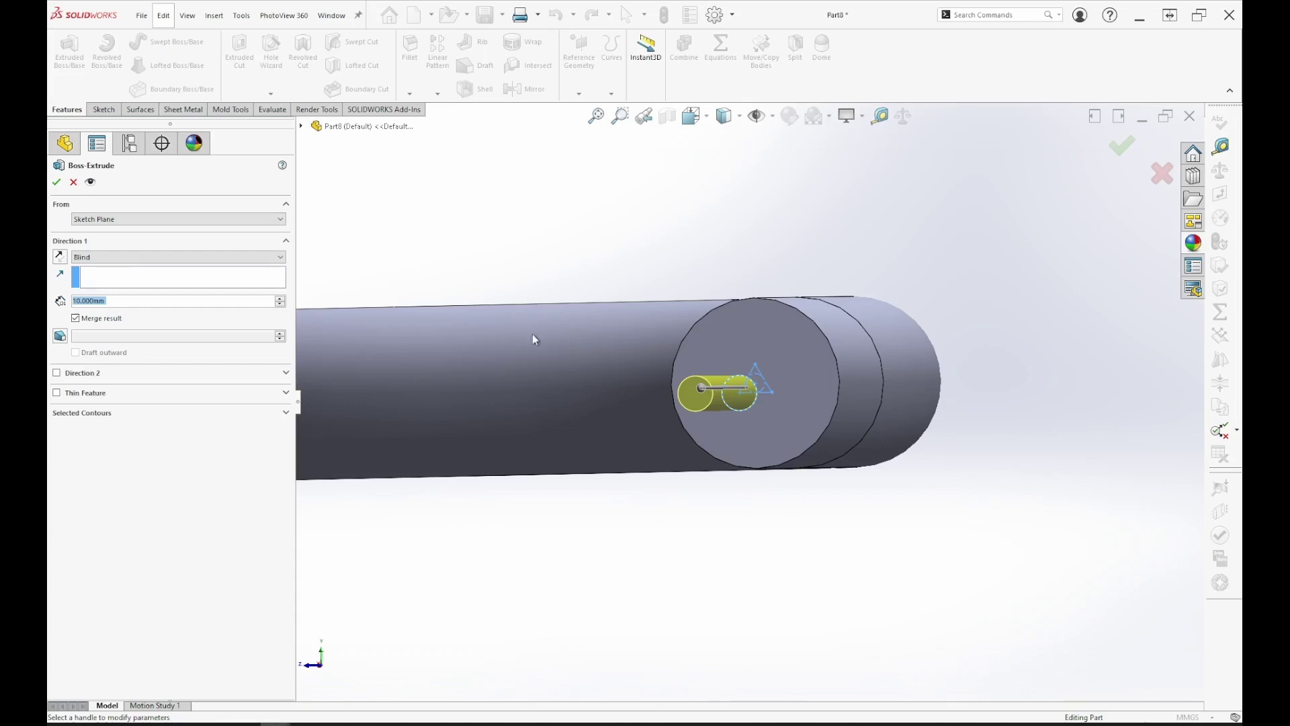
left_click(1163, 174)
- Reopen the conductor sketch on the second end and set the solid circle's diameter to 2.4 mm
scroll(718, 409, "up", 5)
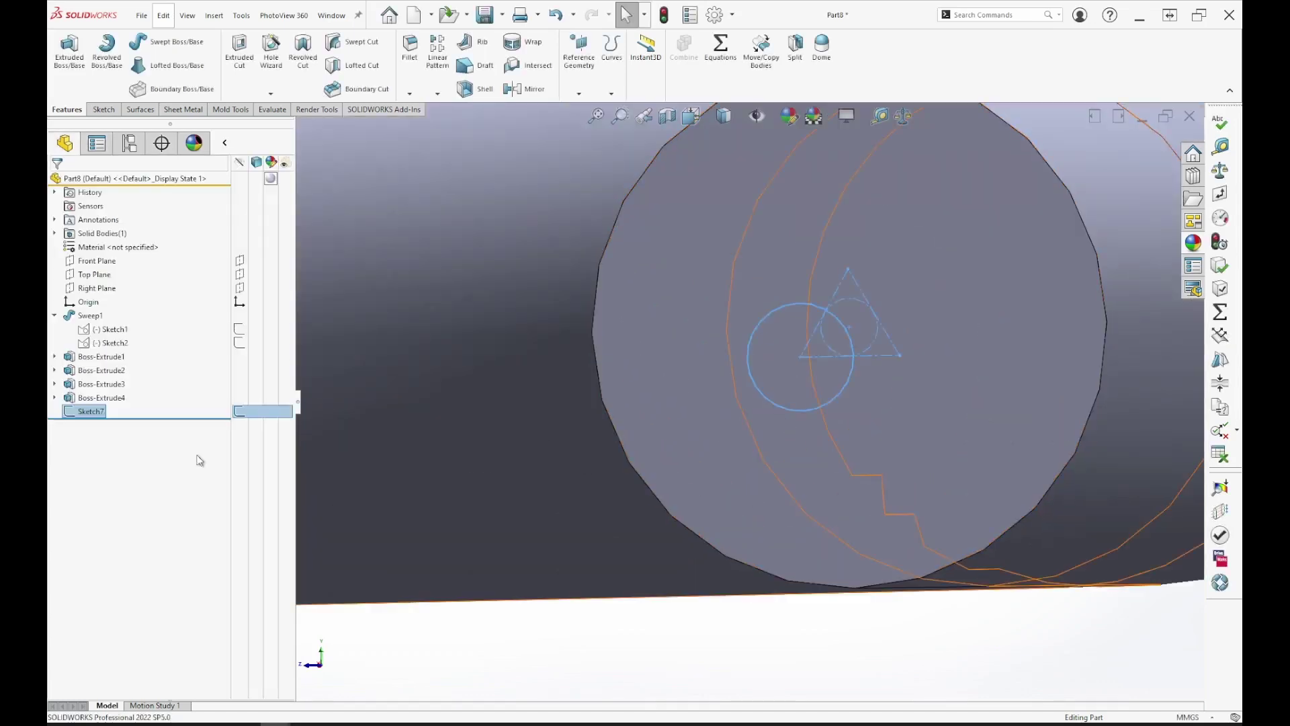
right_click(89, 414)
left_click(100, 375)
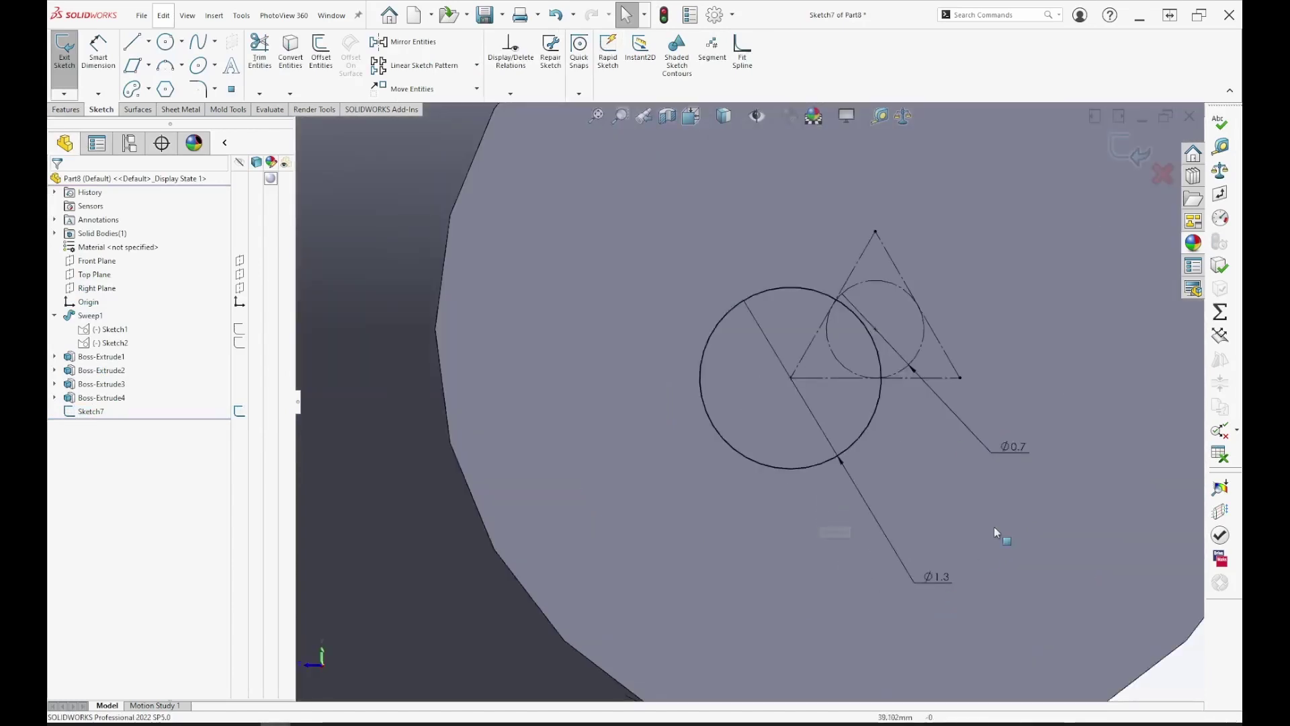
double_click(934, 576)
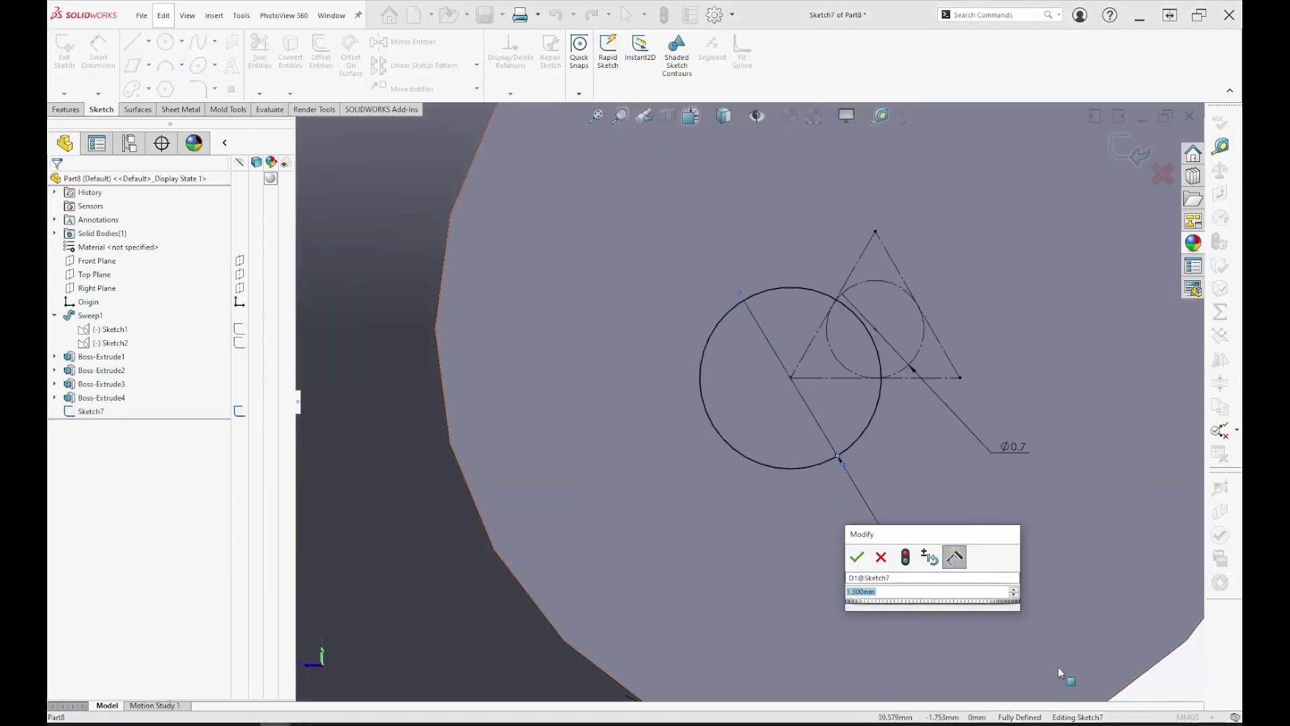
type("2.4")
key("Return")
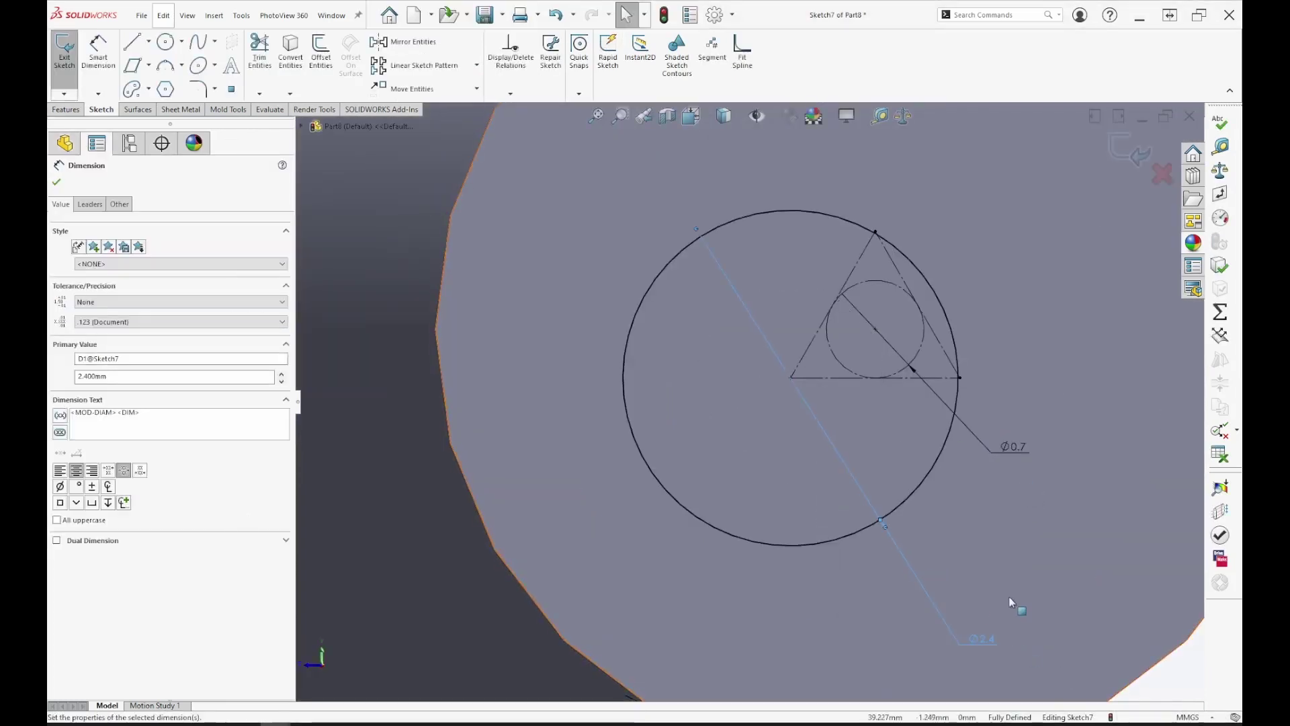
- Set the diameter of the construction circle inside the triangle to 1.5 mm
scroll(1009, 596, "up", 2)
scroll(955, 421, "down", 4)
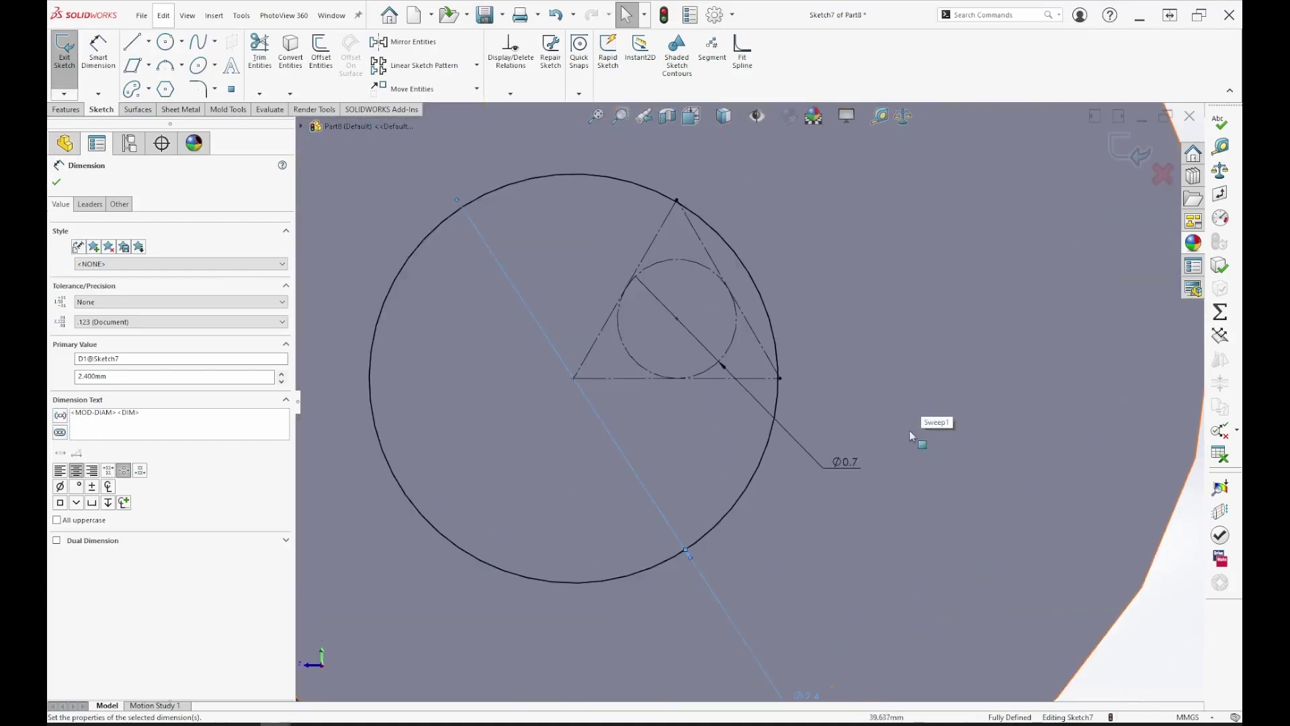
double_click(845, 469)
type("1.5")
key("Return")
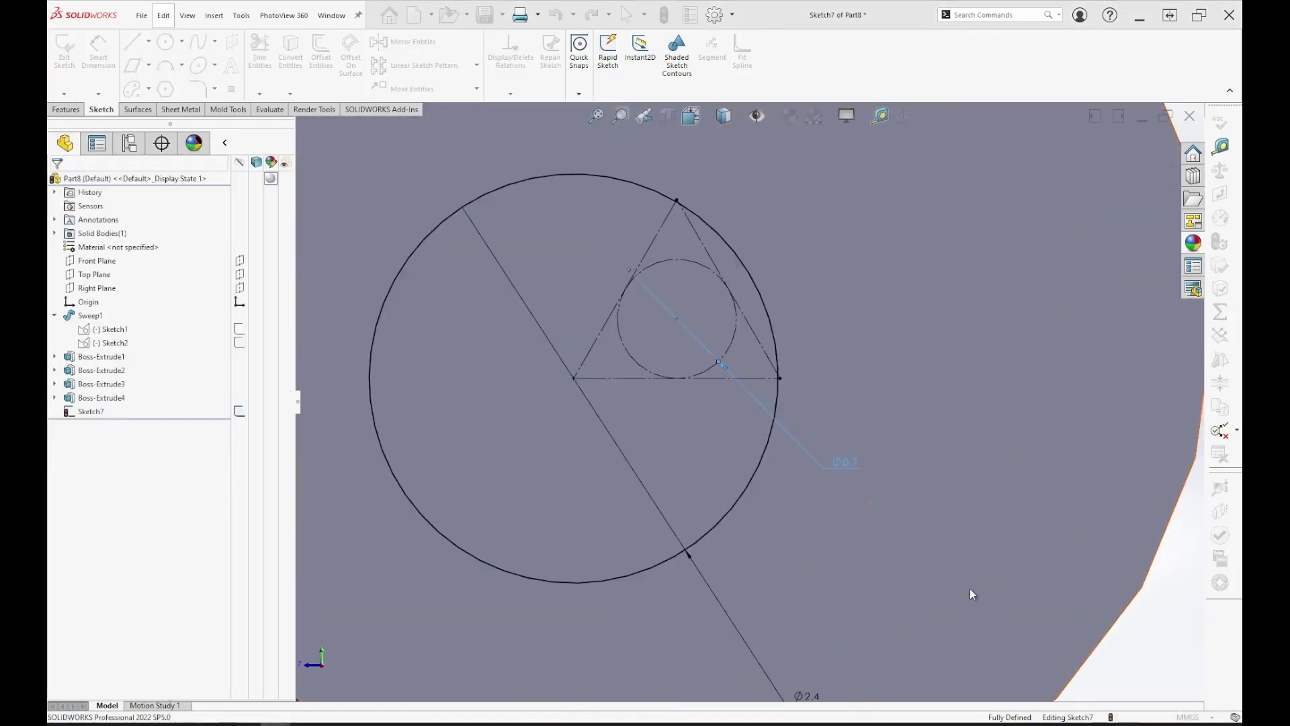
- Try a diameter of 1.3 mm for the triangle's construction circle, and return it to 1.5 mm
scroll(872, 572, "up", 3)
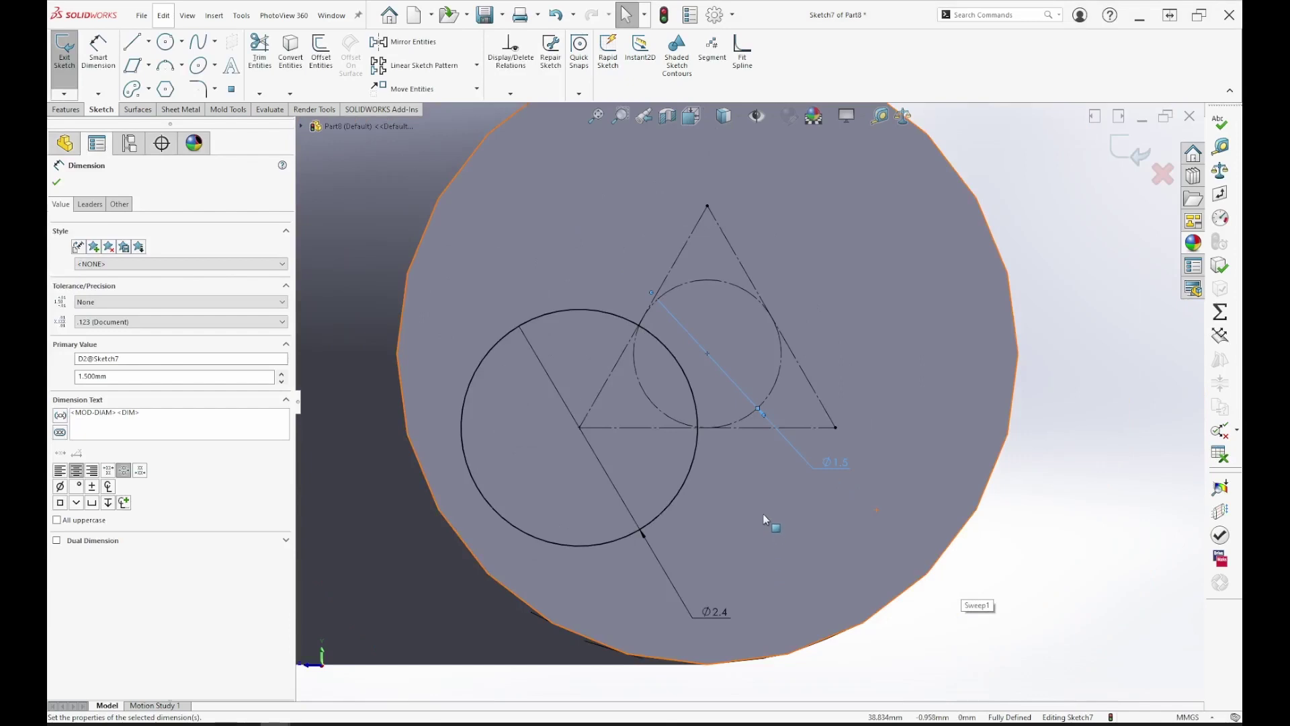
double_click(834, 463)
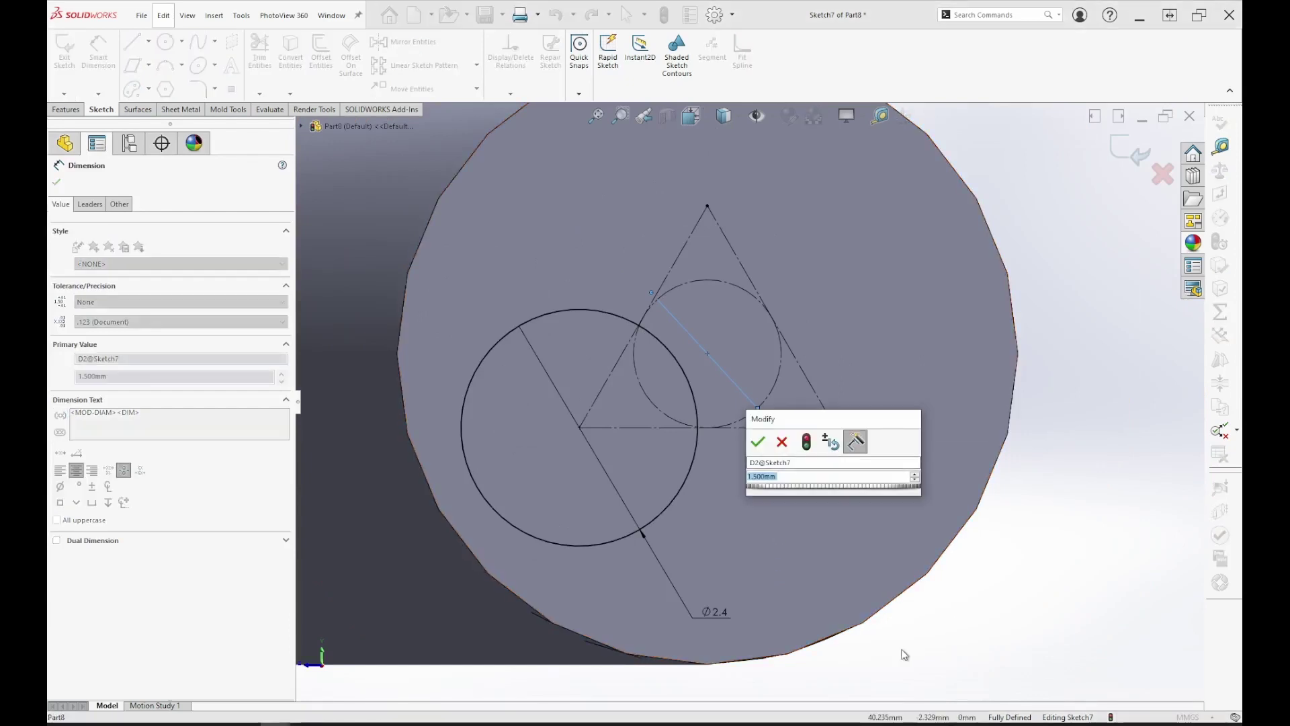
type("1.3")
left_click(758, 441)
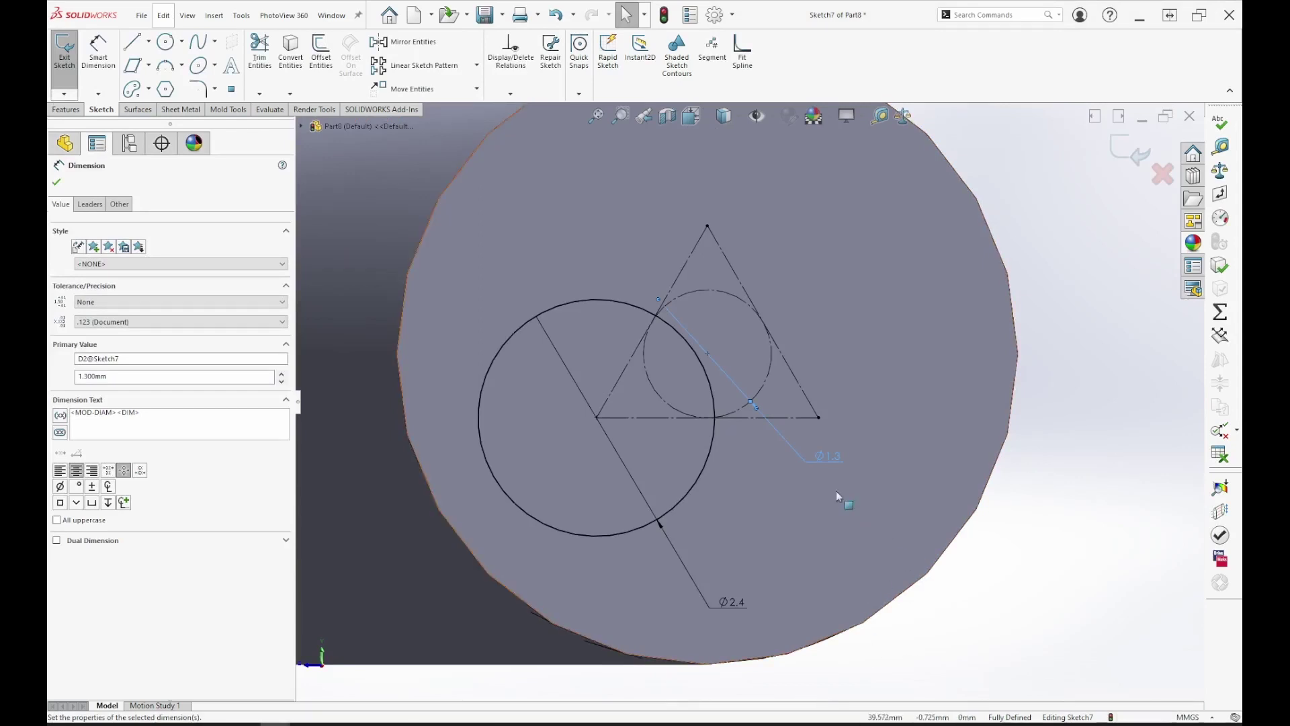
double_click(828, 457)
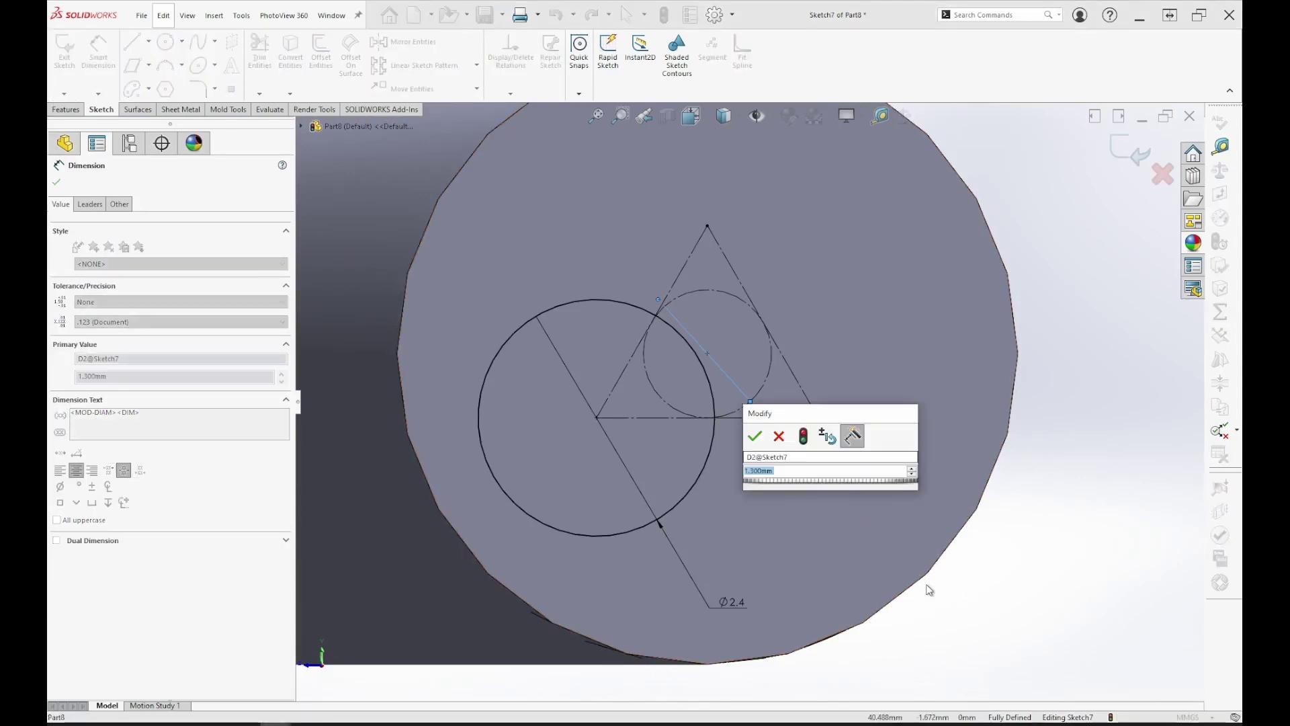
type("1.5")
key("Return")
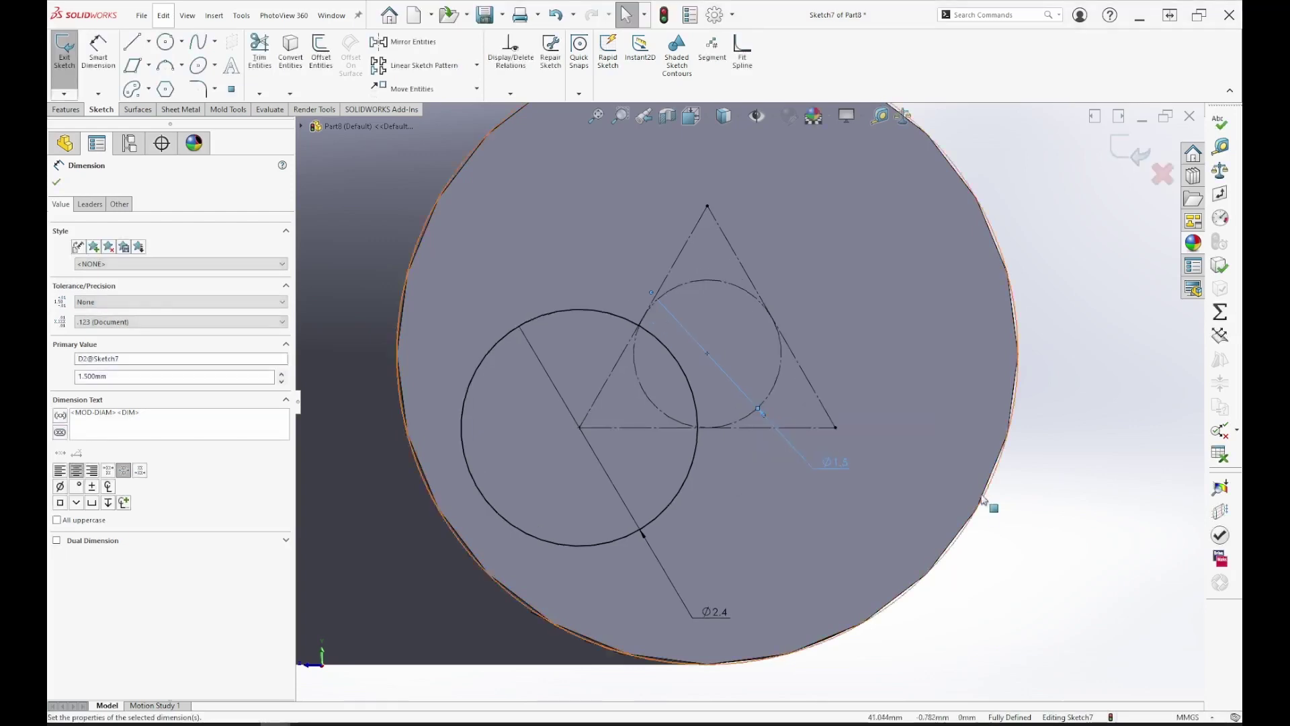
- Exit the sketch and extrude the 2.4 mm circle 10 mm outward from the jacket's end face
left_click(1135, 152)
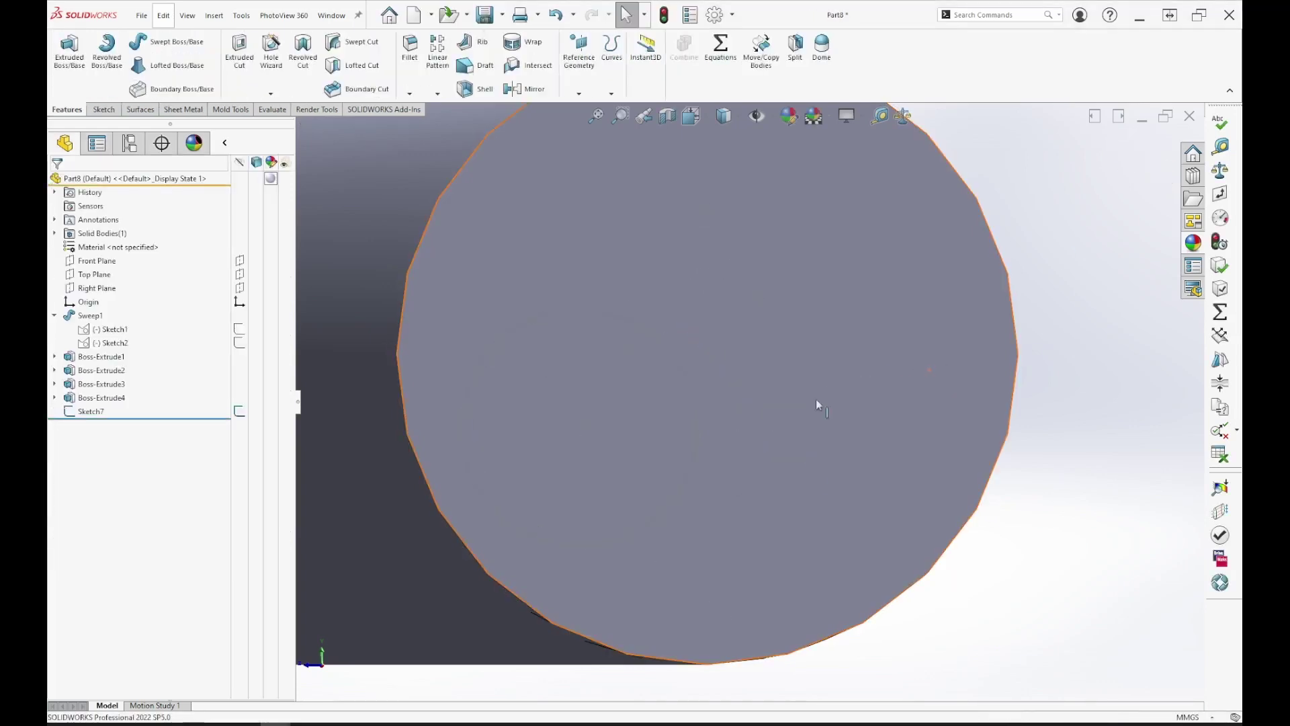
left_click(90, 412)
left_click(70, 51)
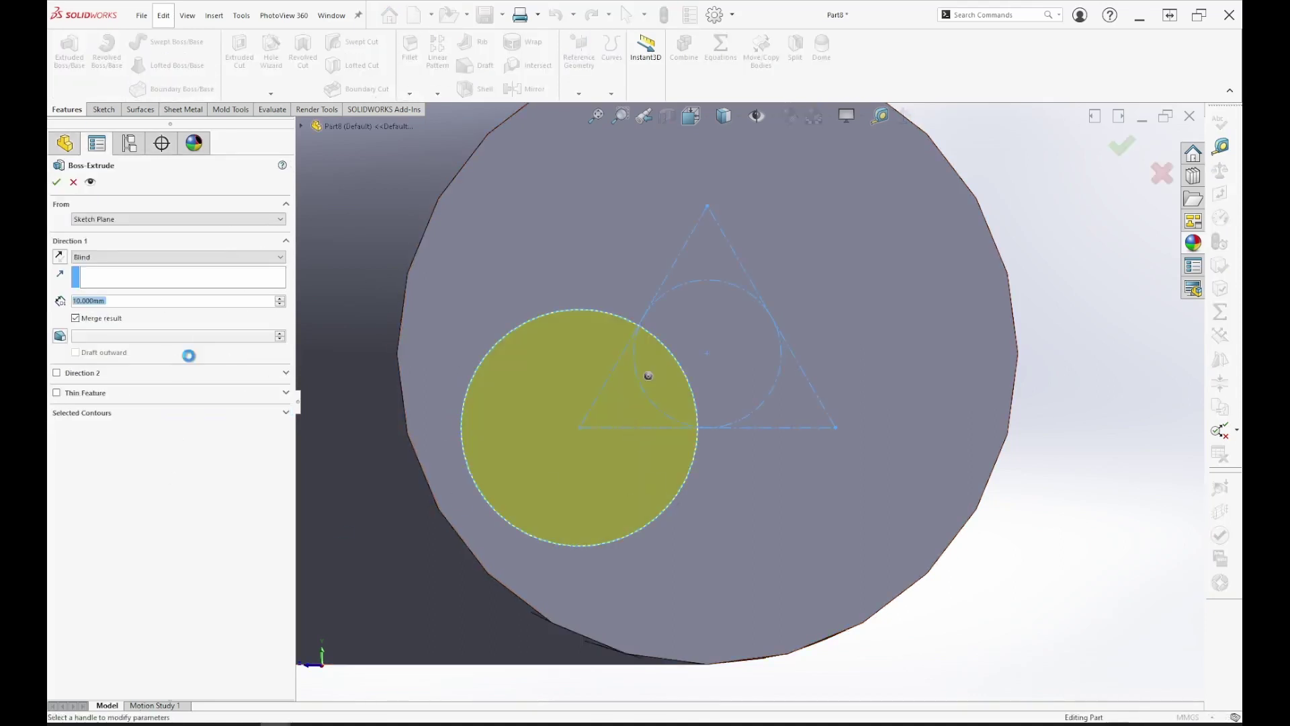
key("Return")
- Start a sketch on the end face of the new insulation cylinder and draw a centred 1.3 mm diameter circle
scroll(766, 495, "up", 3)
mouse_move(739, 470)
middle_mouse_down()
mouse_move(786, 501)
mouse_move(796, 482)
mouse_move(739, 452)
middle_mouse_up()
right_click(635, 418)
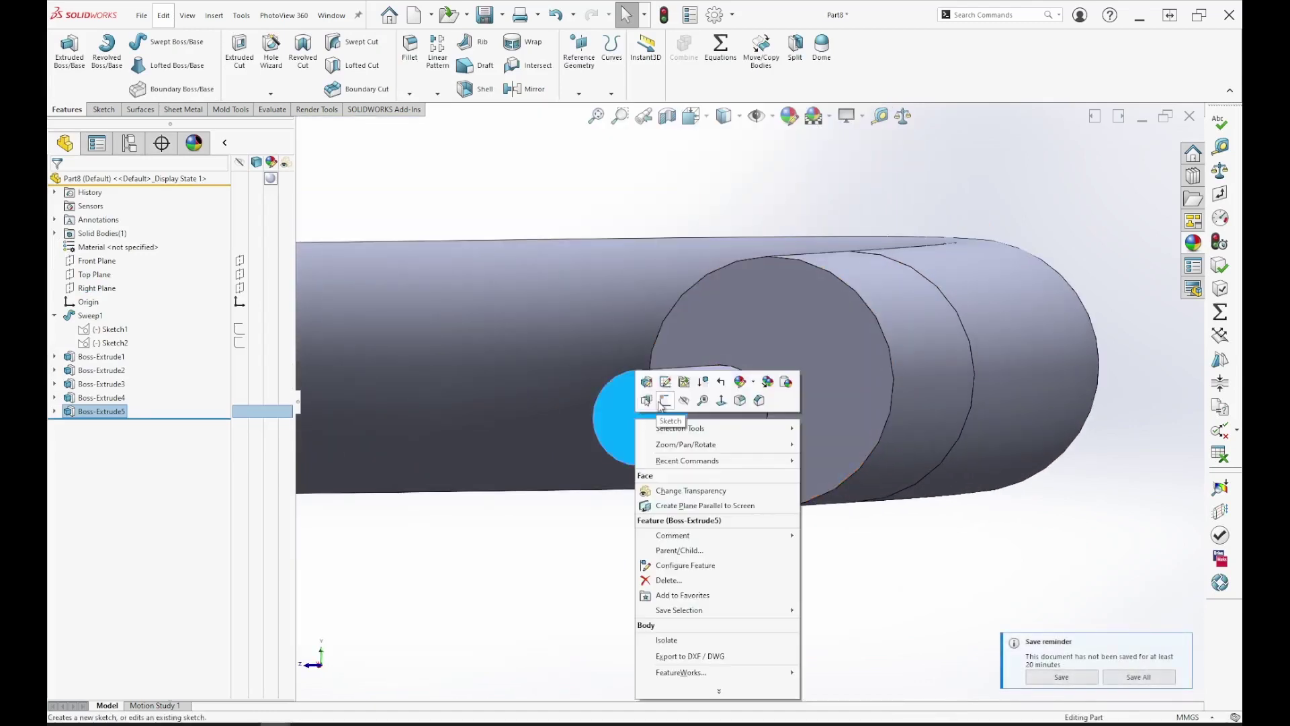
left_click(664, 402)
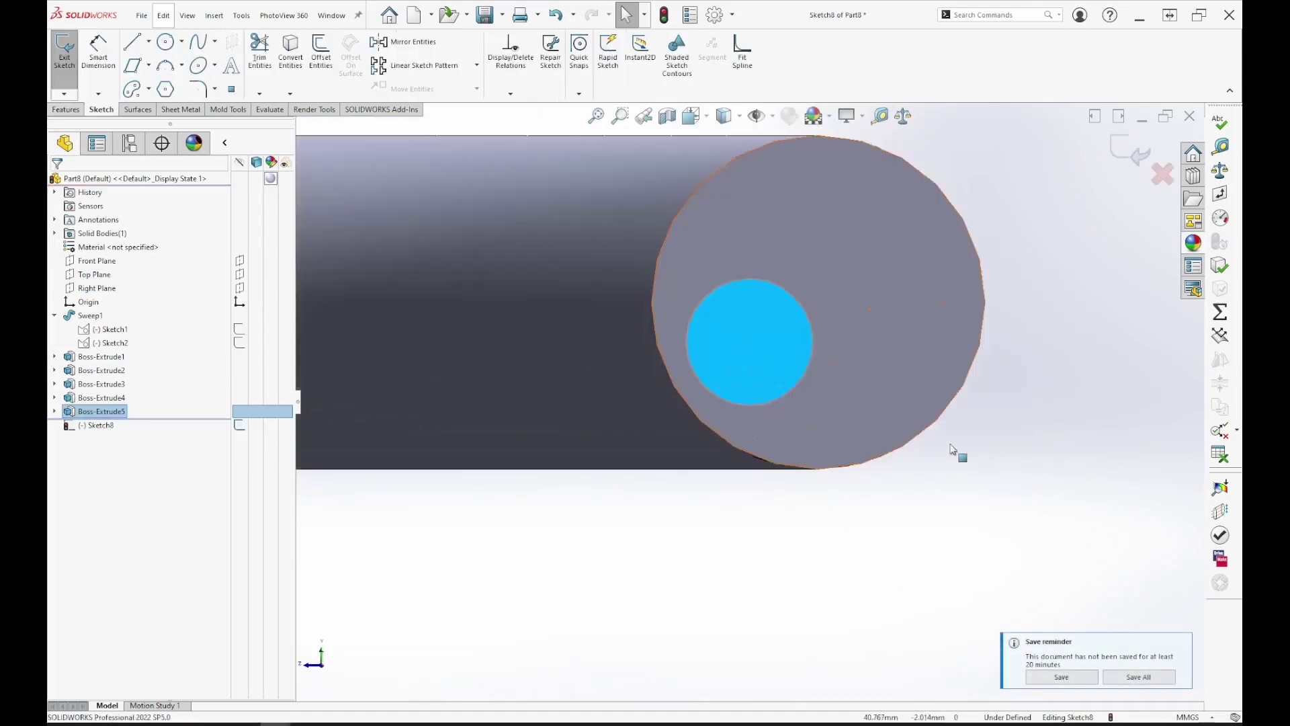
left_click(162, 44)
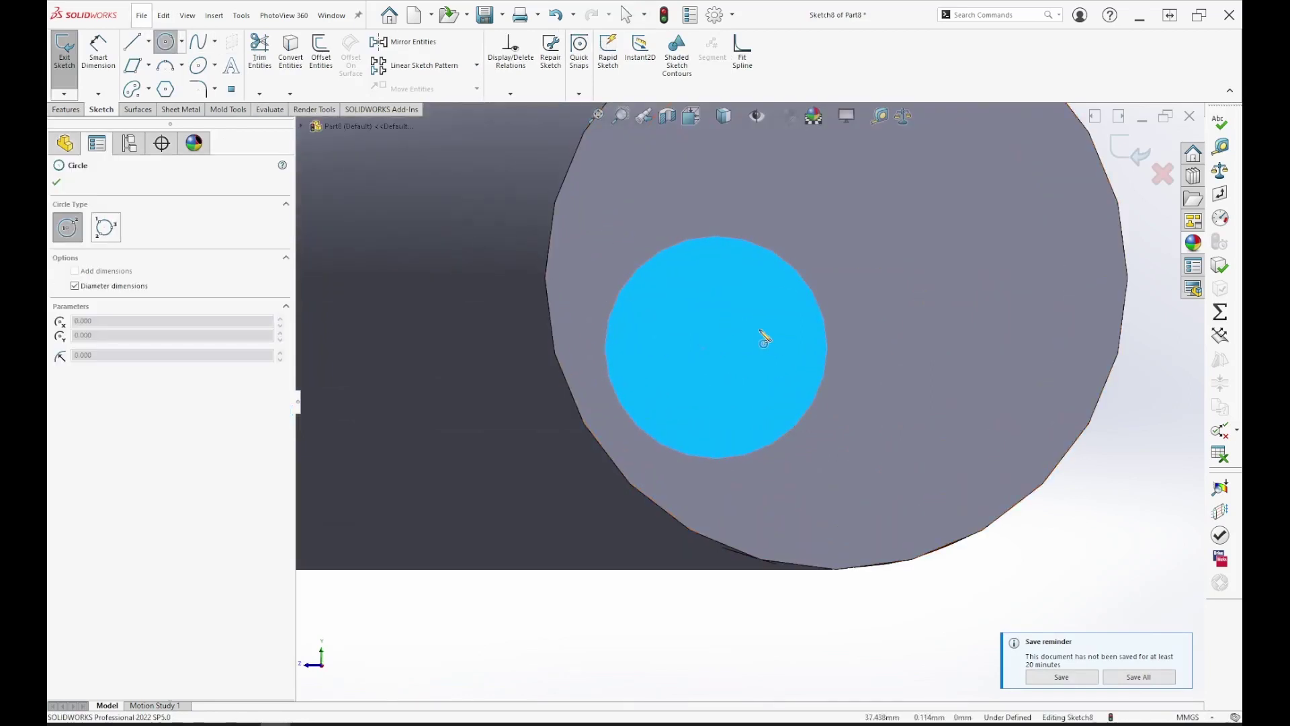
left_click(716, 348)
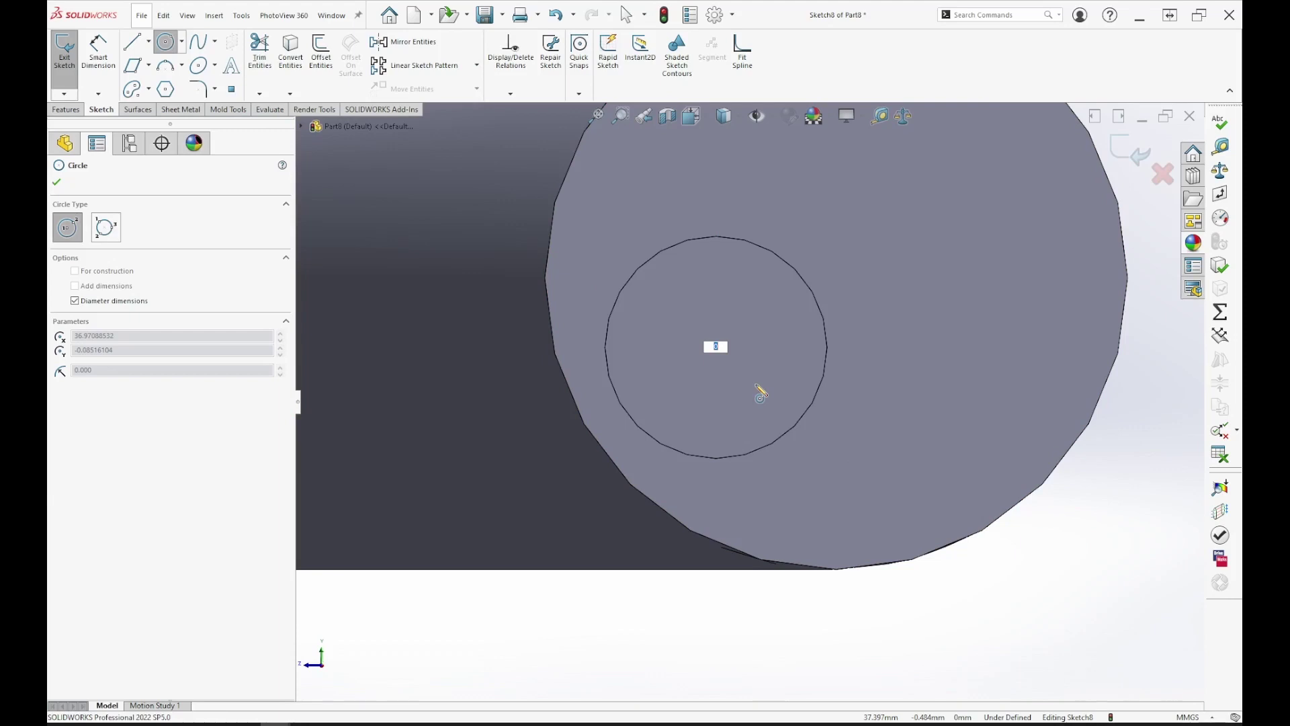
type("1.3")
key("Return")
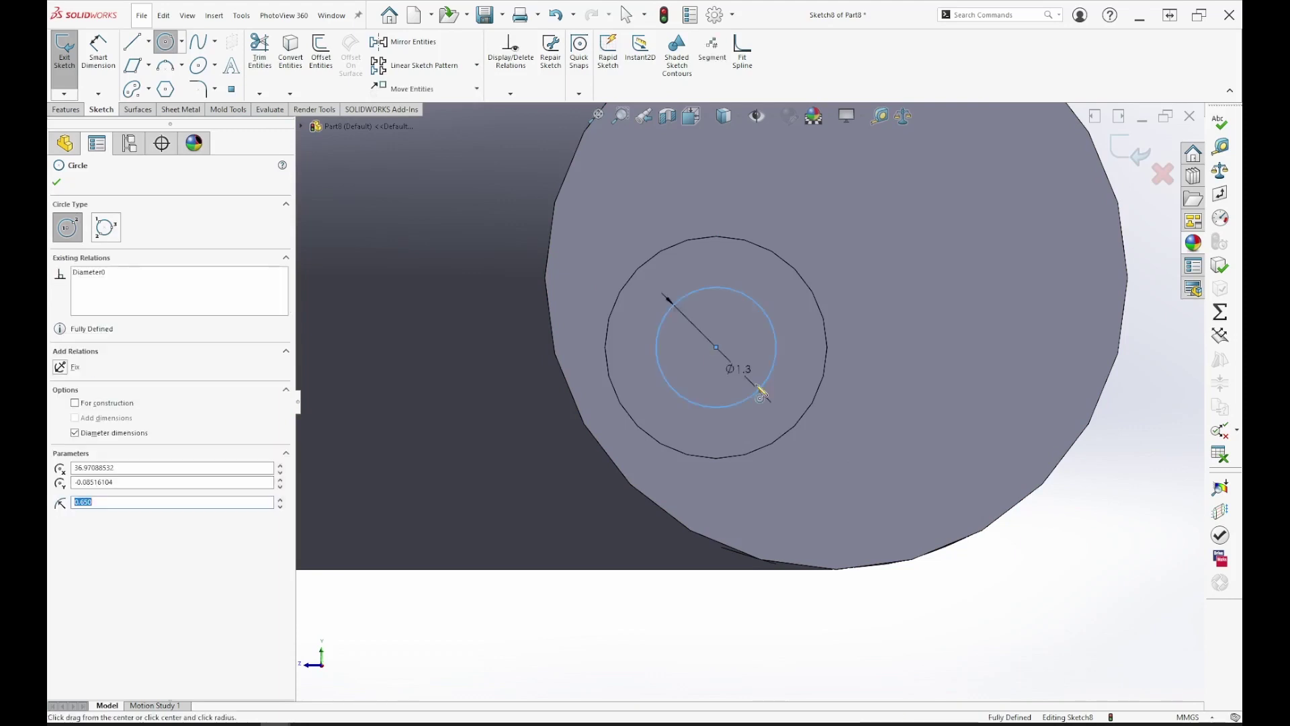
- Extrude the 1.3 mm circle 10 mm outward to form the wire core
left_click(66, 109)
left_click(72, 55)
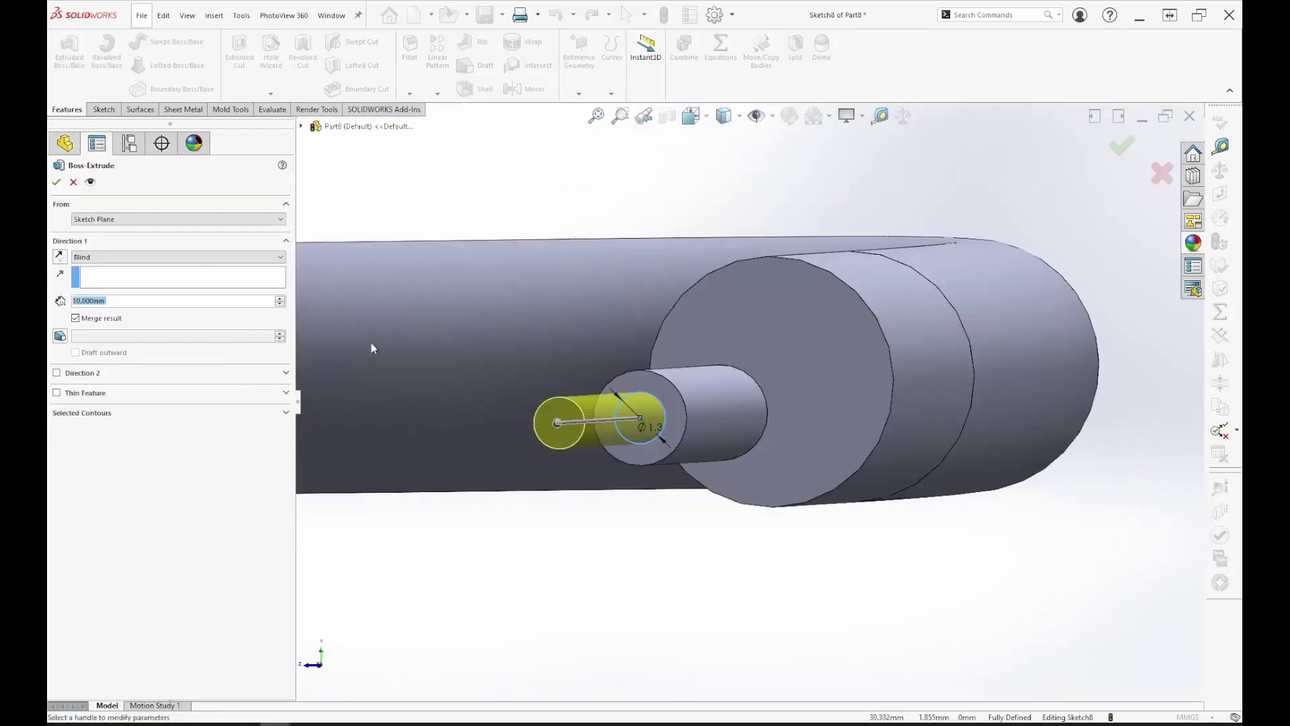
left_click(56, 182)
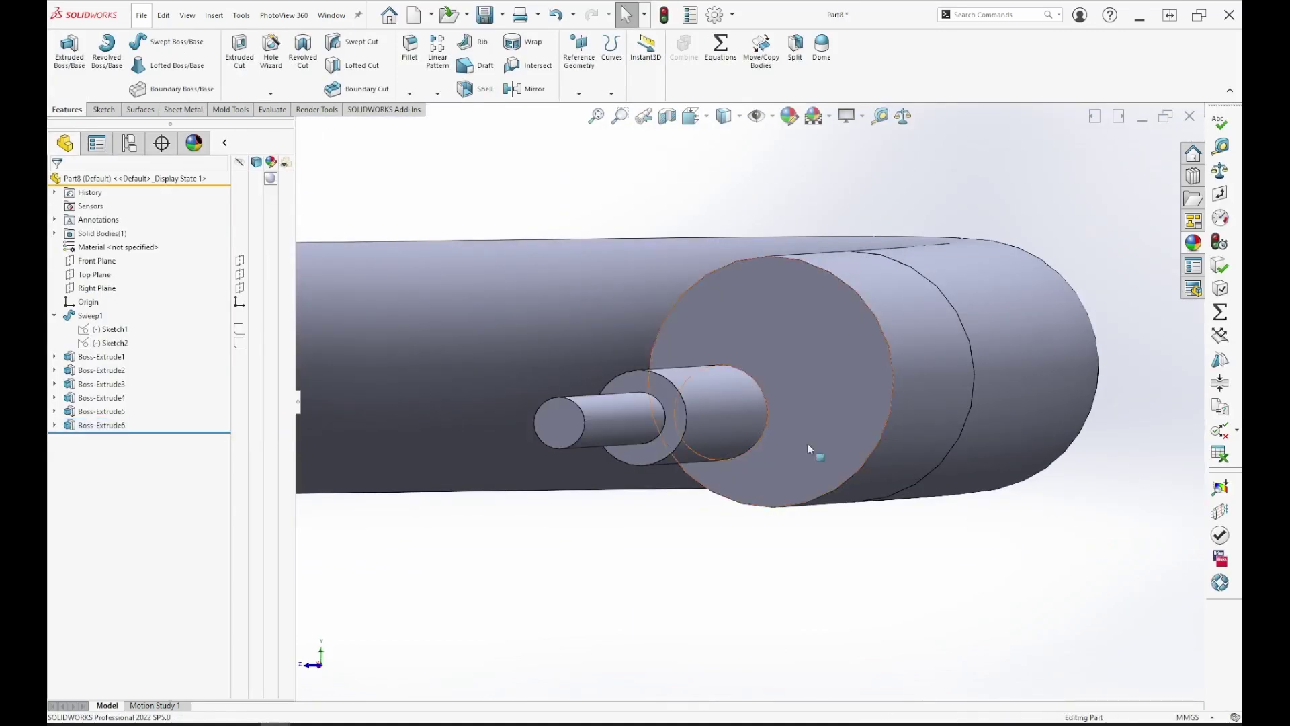
- Collapse the sweep feature's sketches in the feature tree and colour the swept jacket black
scroll(697, 450, "up", 5)
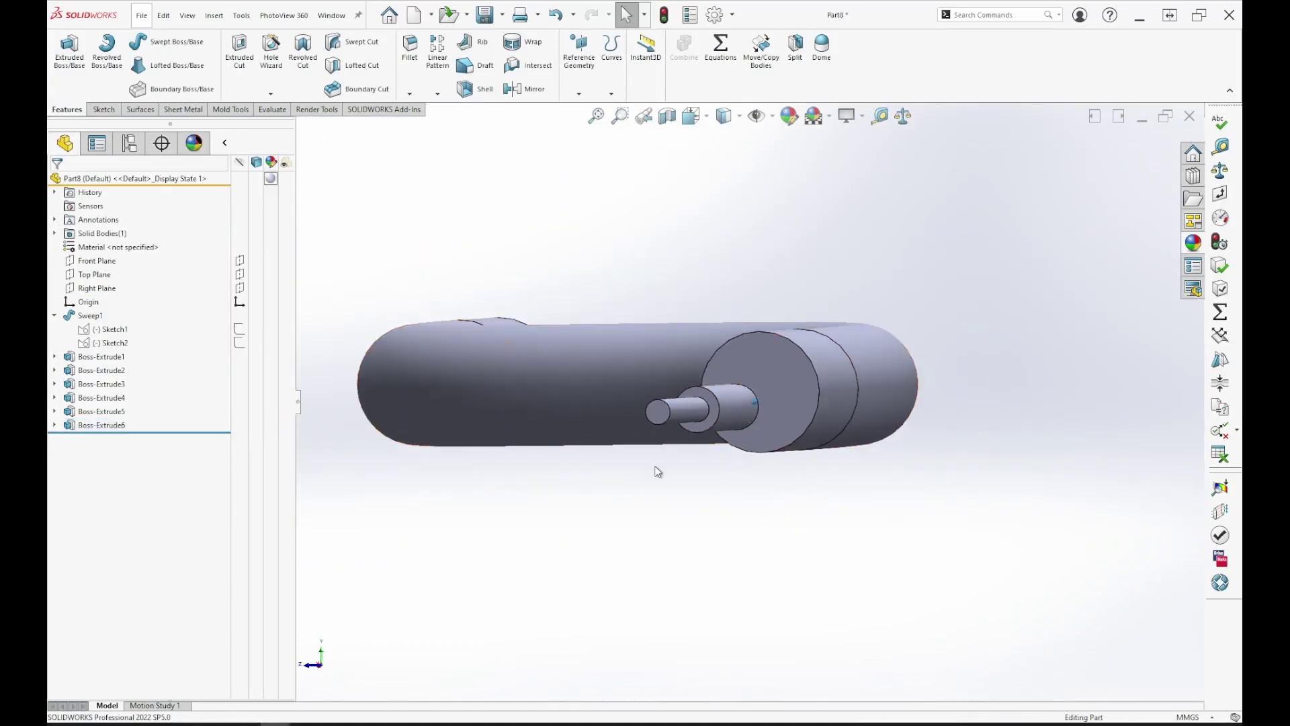
middle_click_drag(657, 470, 833, 369)
scroll(467, 357, "up", 5)
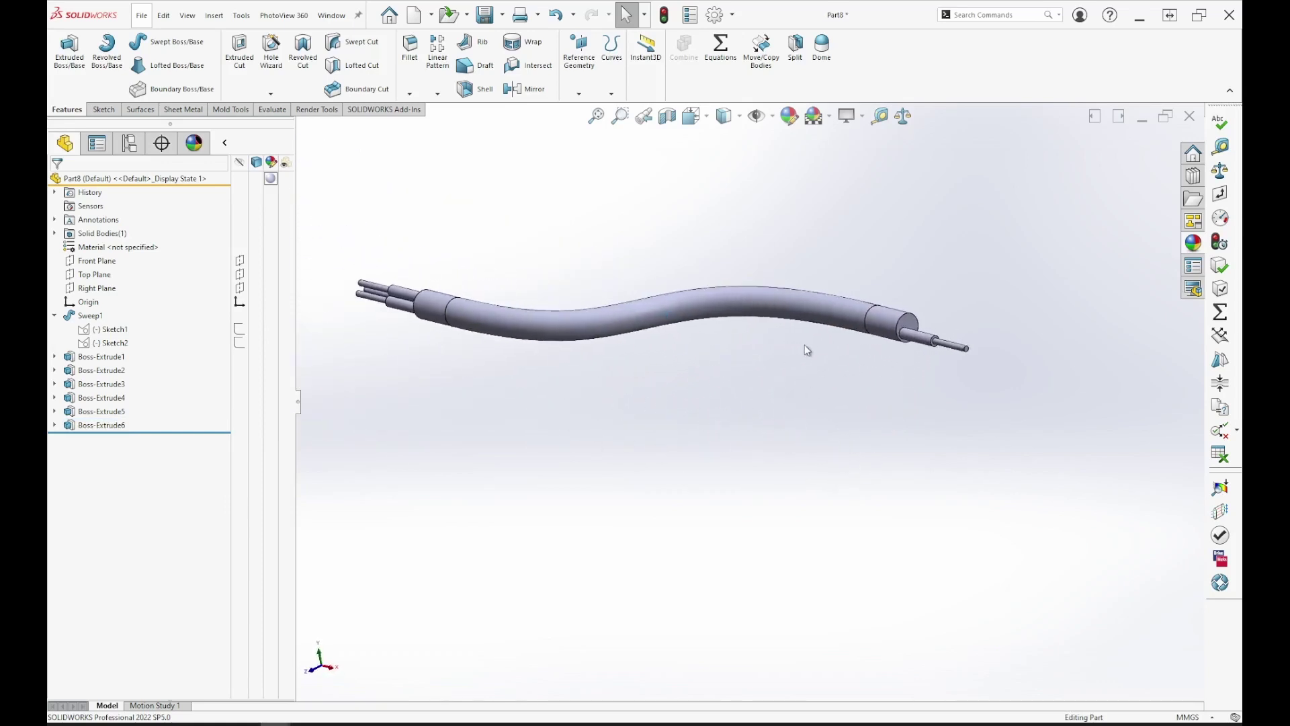
scroll(905, 325, "down", 3)
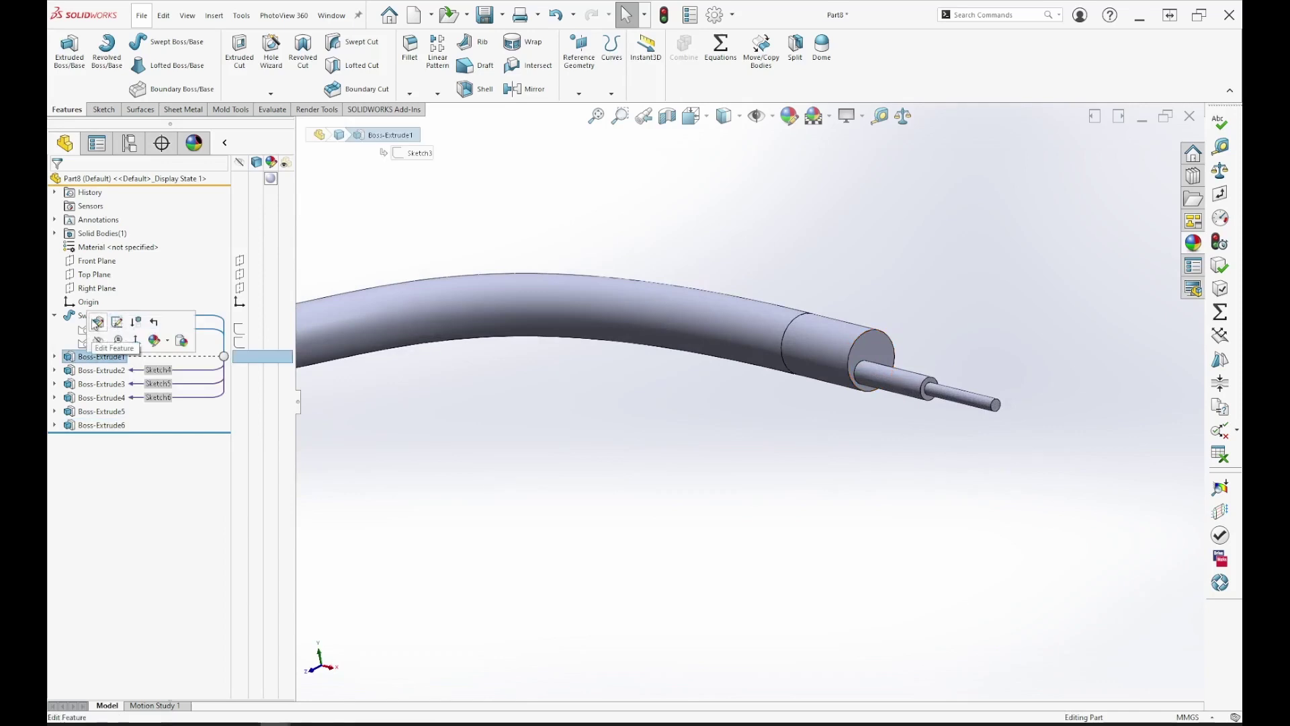
left_click(70, 319)
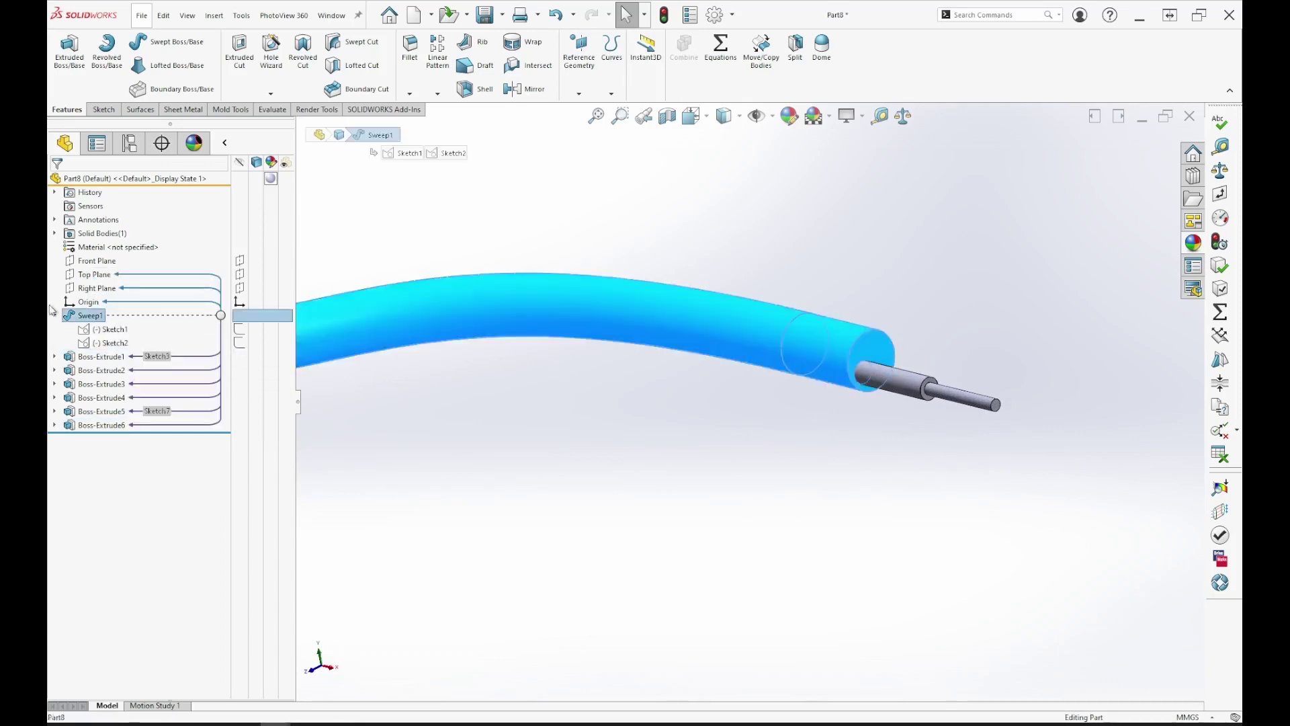
left_click(55, 316)
left_click(510, 514)
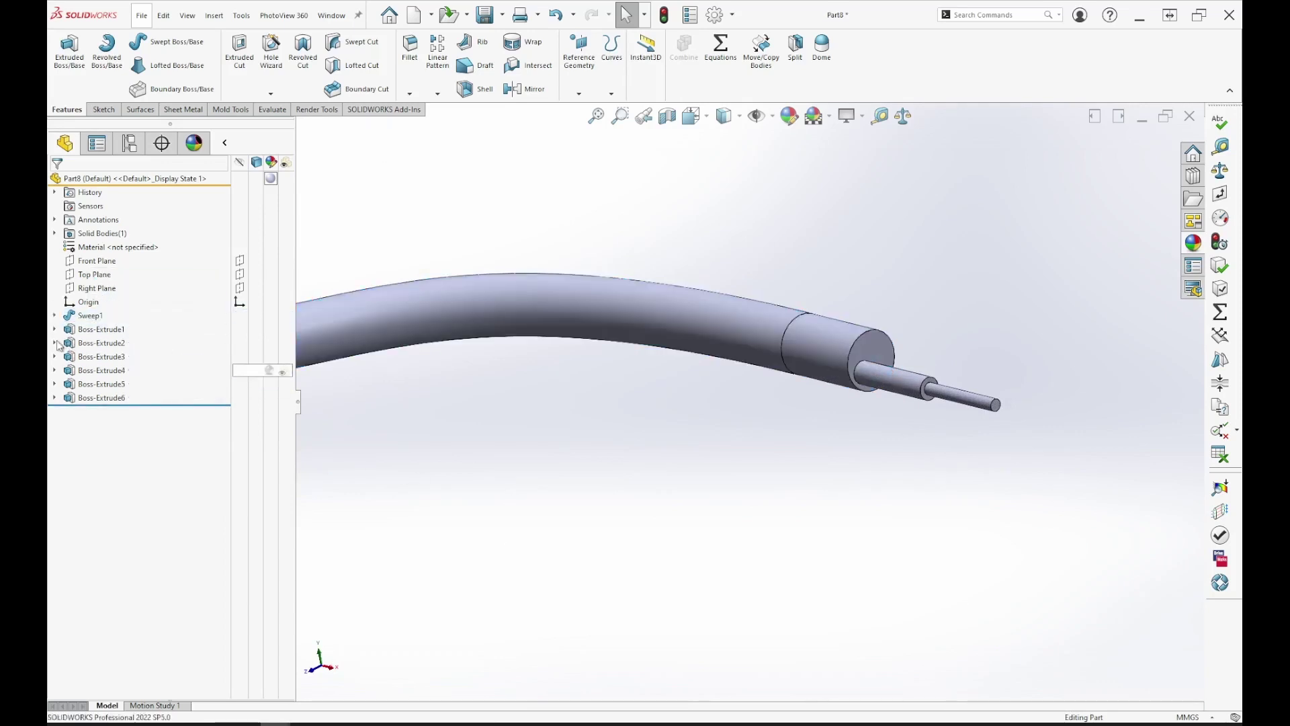
left_click(100, 316)
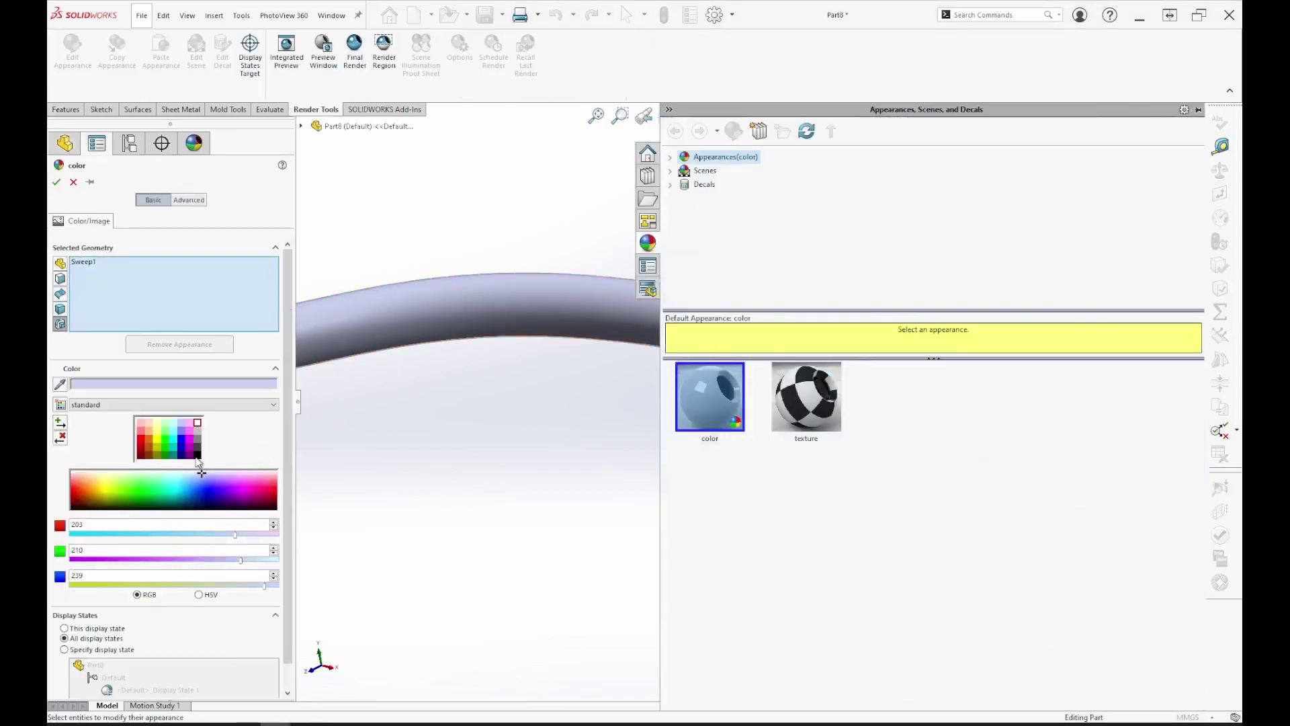
left_click(197, 456)
left_click(57, 182)
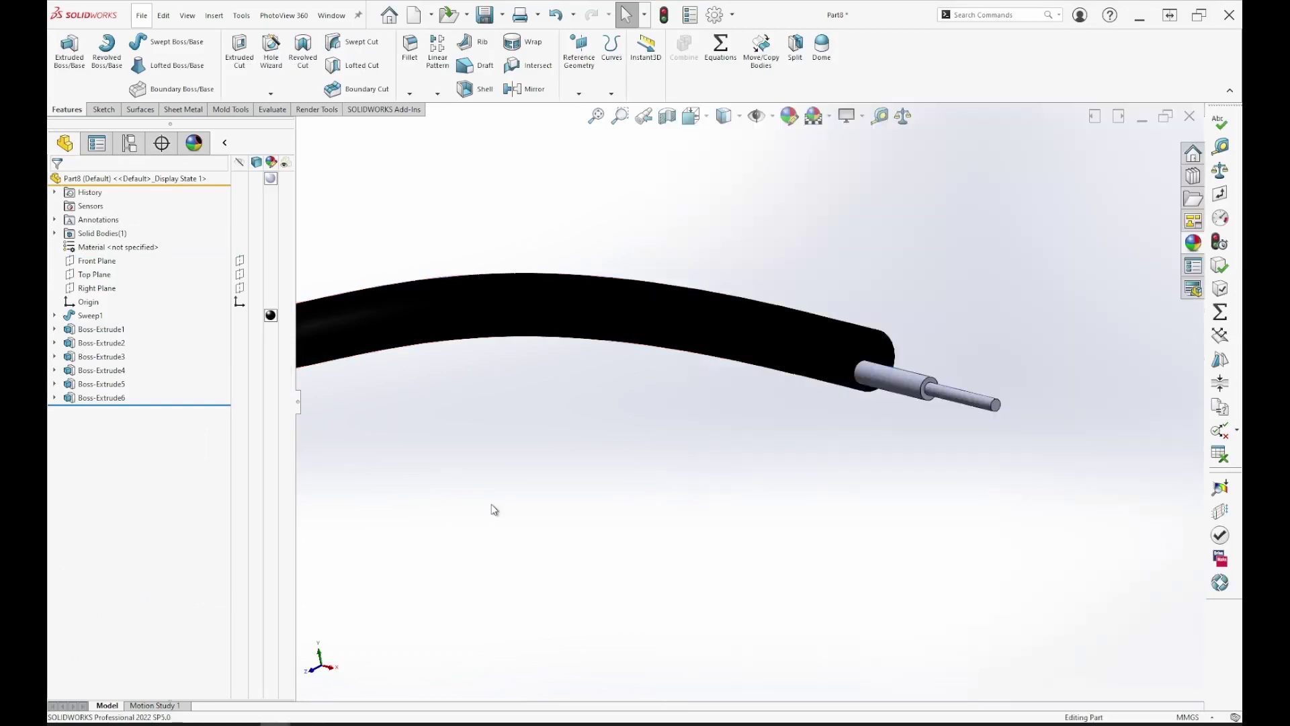
- Change the swept jacket's colour to dark grey
key("f")
scroll(670, 431, "down", 3)
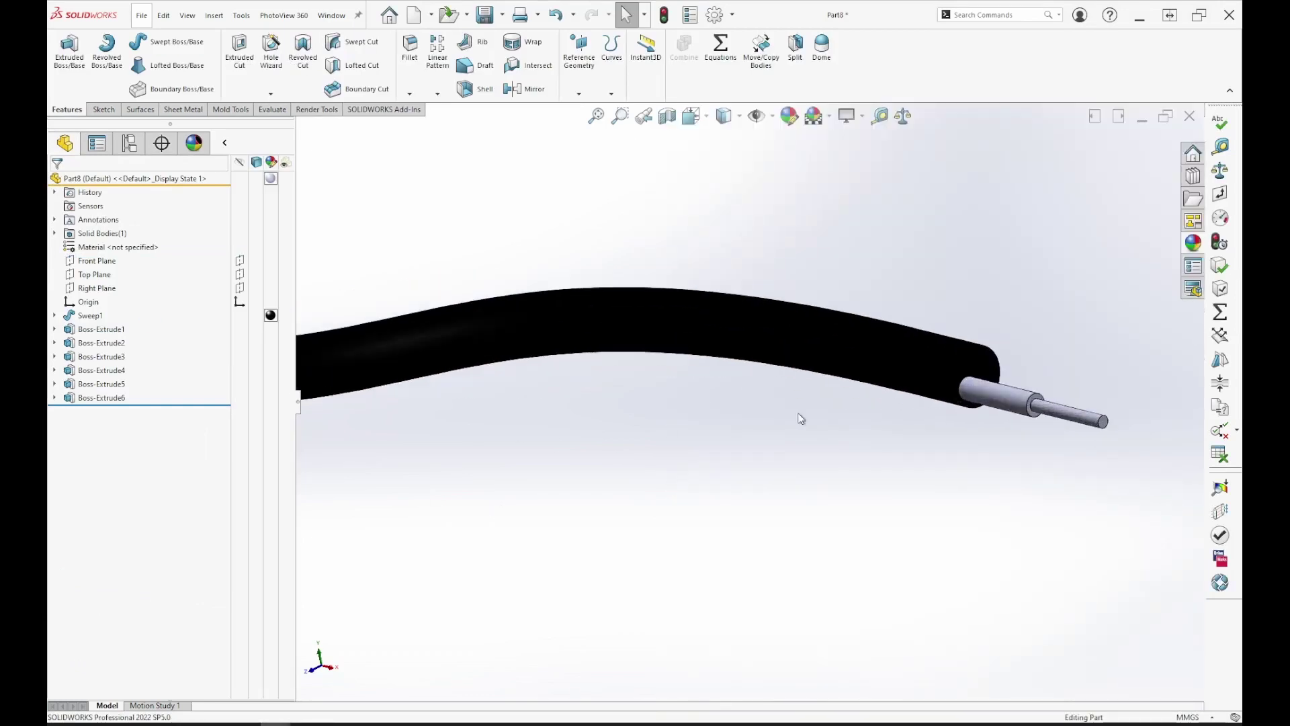
middle_click_drag(899, 409, 352, 353)
left_click(271, 316)
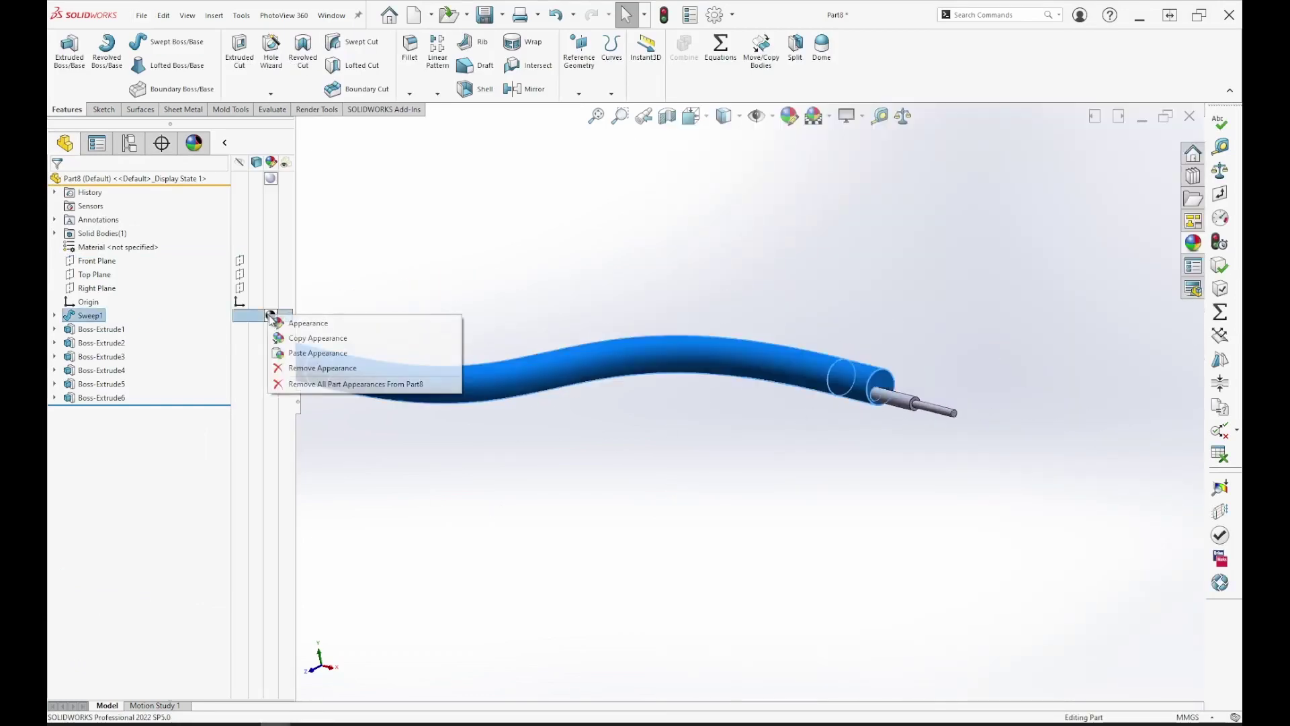
left_click(280, 325)
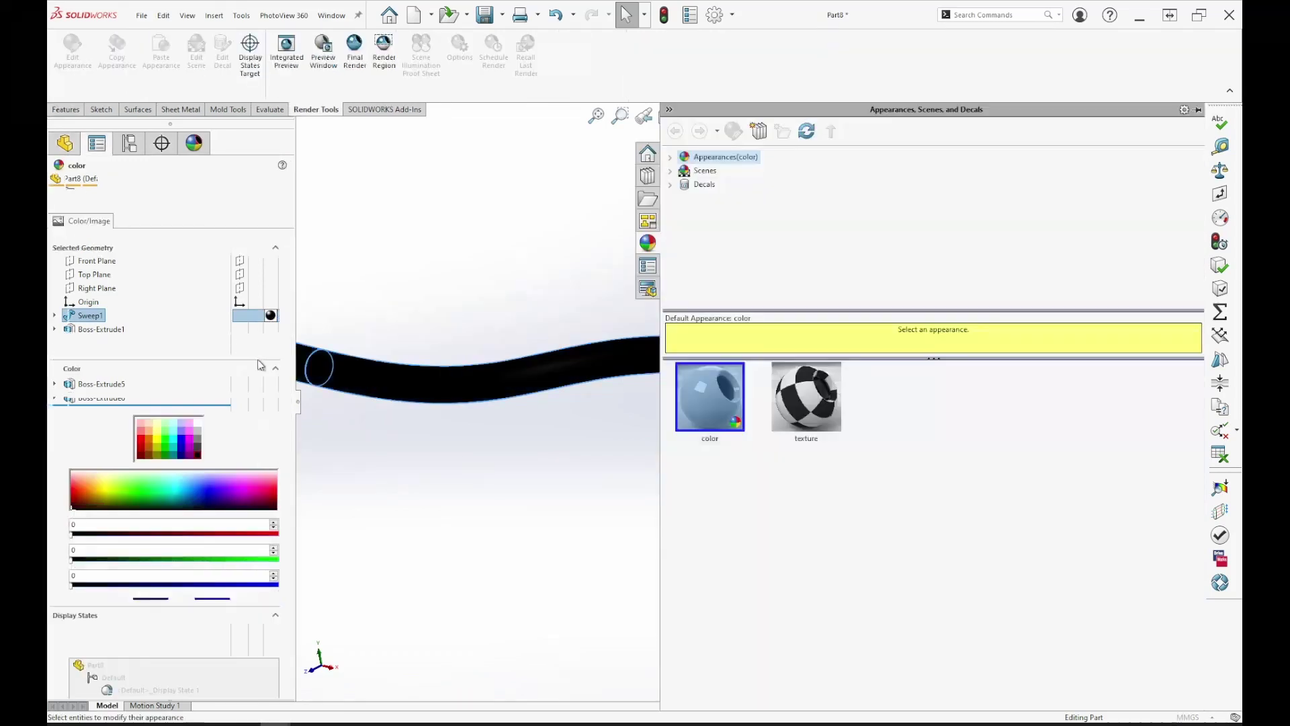
left_click(198, 440)
left_click(56, 183)
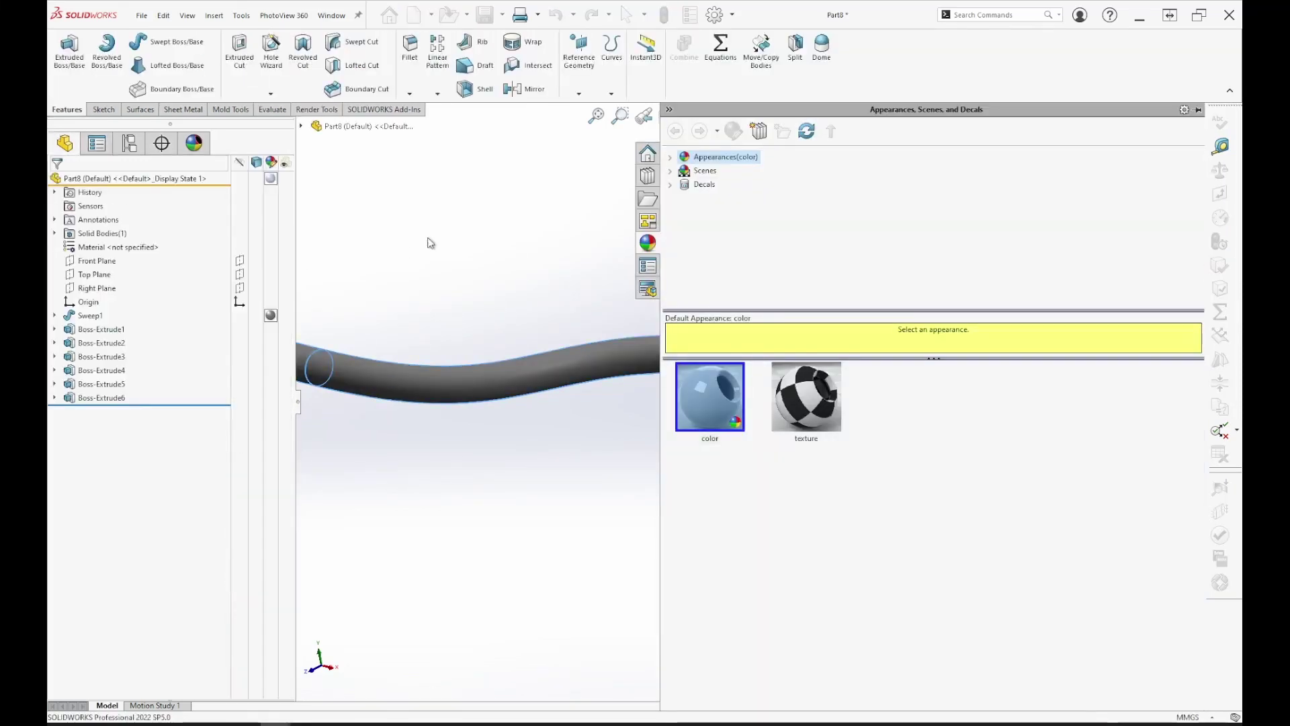
- Apply a red colour (RGB 255, 0, 0) to the single insulation cylinder's extrusion at the cable's second end
scroll(719, 426, "down", 2)
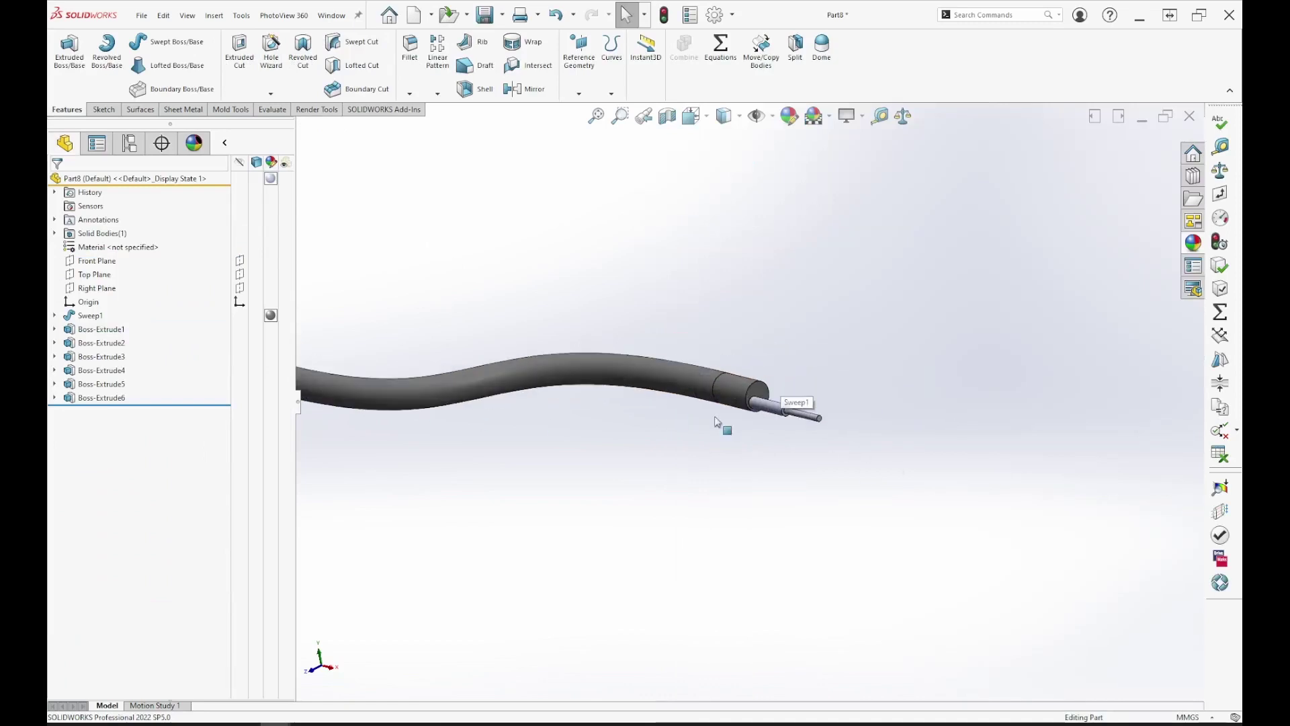
scroll(720, 426, "up", 3)
scroll(714, 402, "down", 3)
scroll(714, 402, "down", 2)
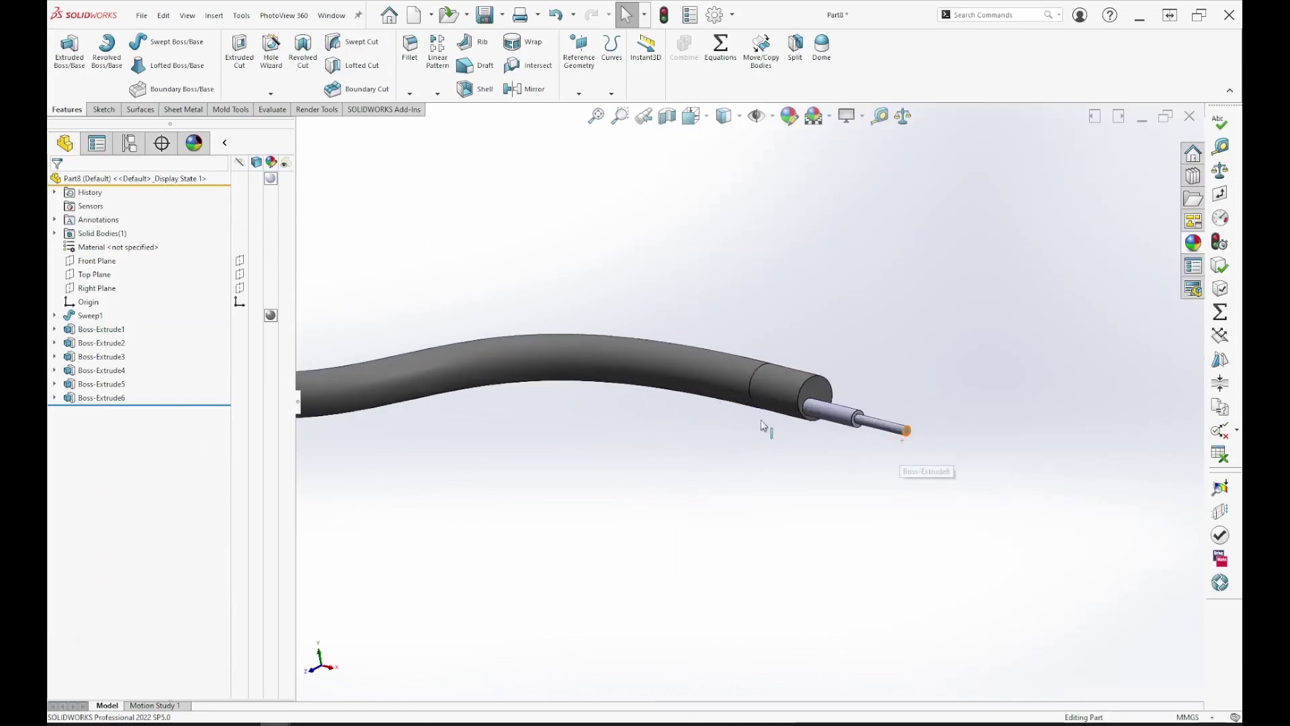
scroll(751, 402, "down", 3)
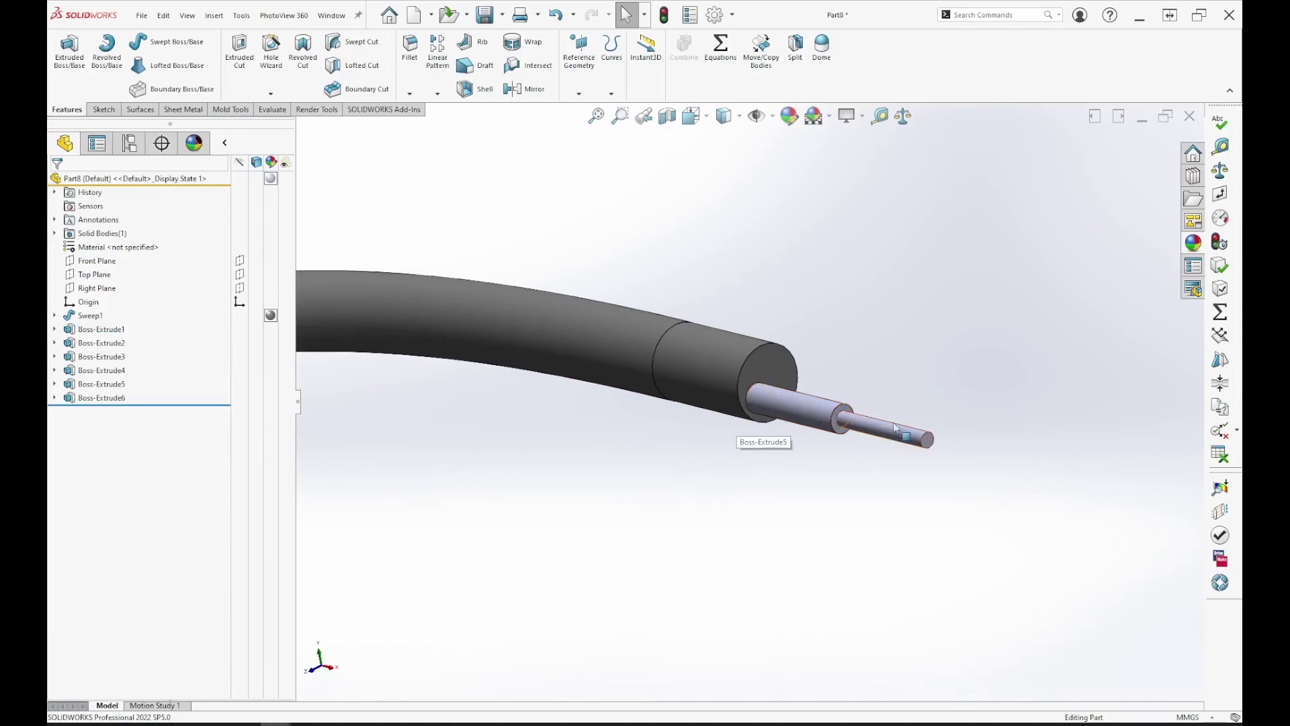
scroll(733, 464, "down", 3)
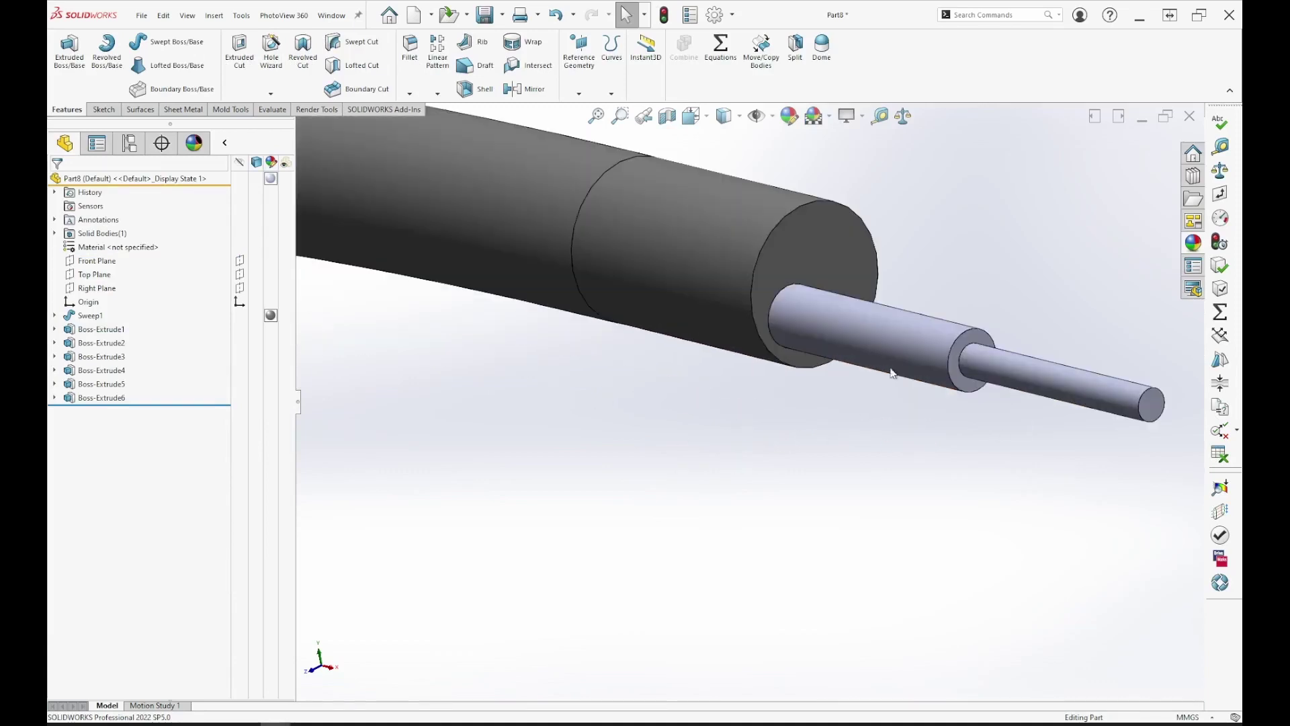
left_click(112, 387)
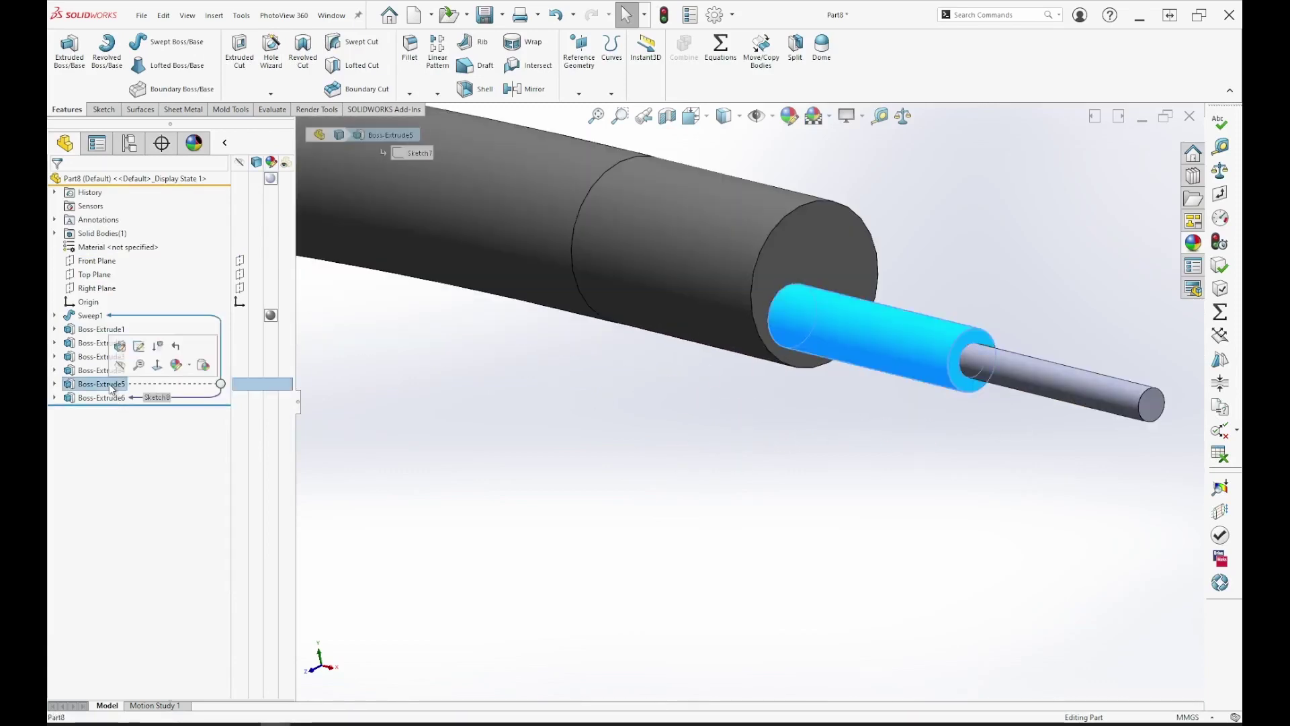
left_click(175, 366)
left_click(200, 394)
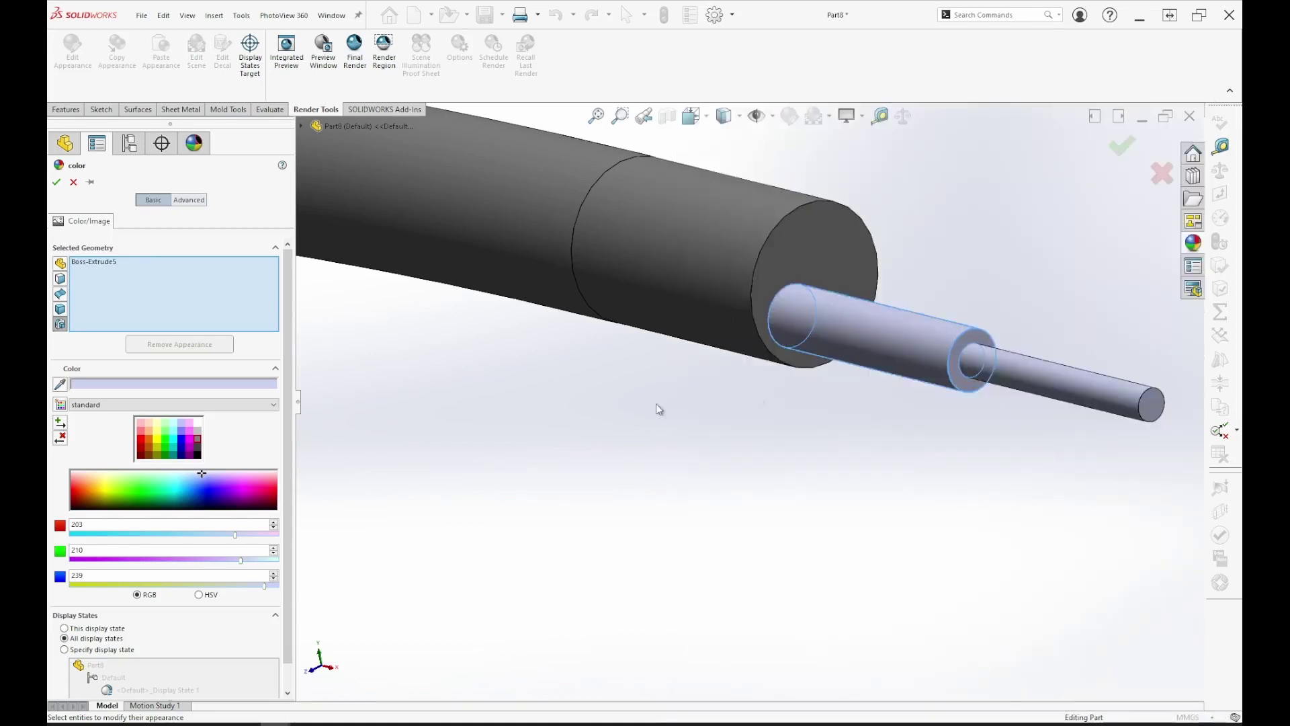
left_click(143, 445)
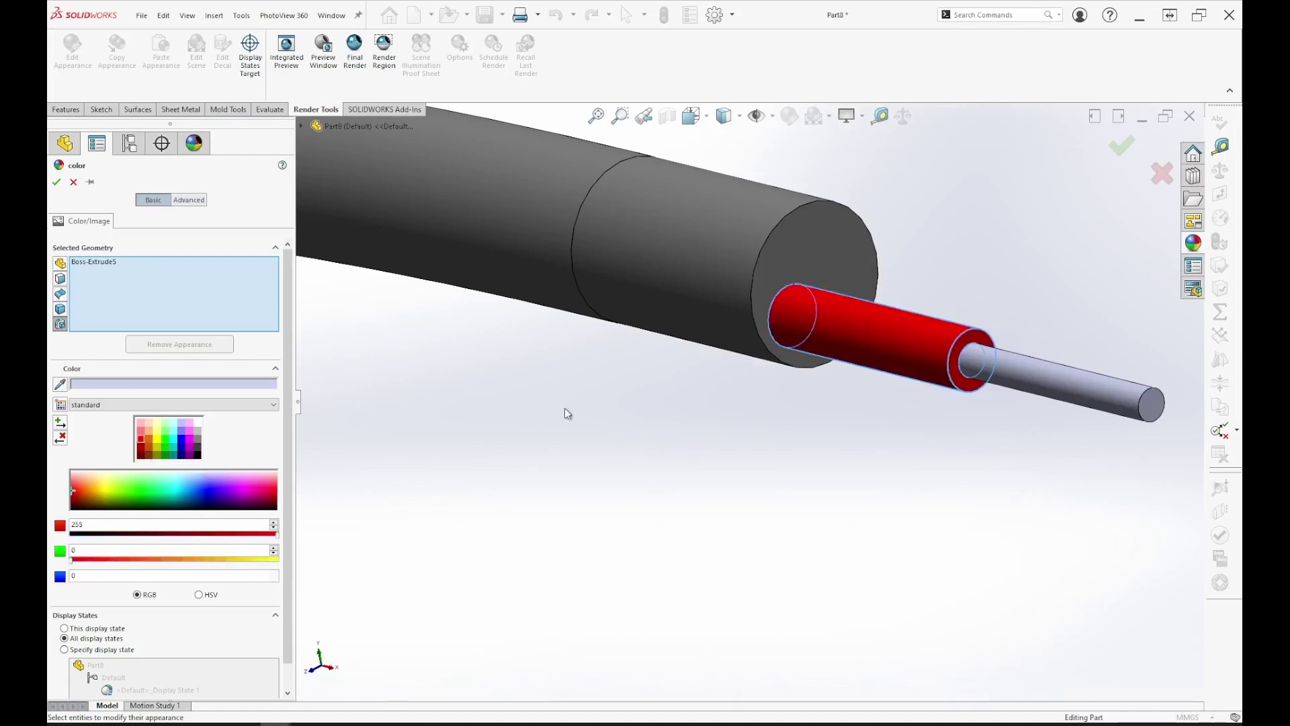
left_click(57, 183)
- Apply a light pink colour (RGB 255, 192, 192) to the wire core extrusion protruding from the red insulation
left_click(102, 397)
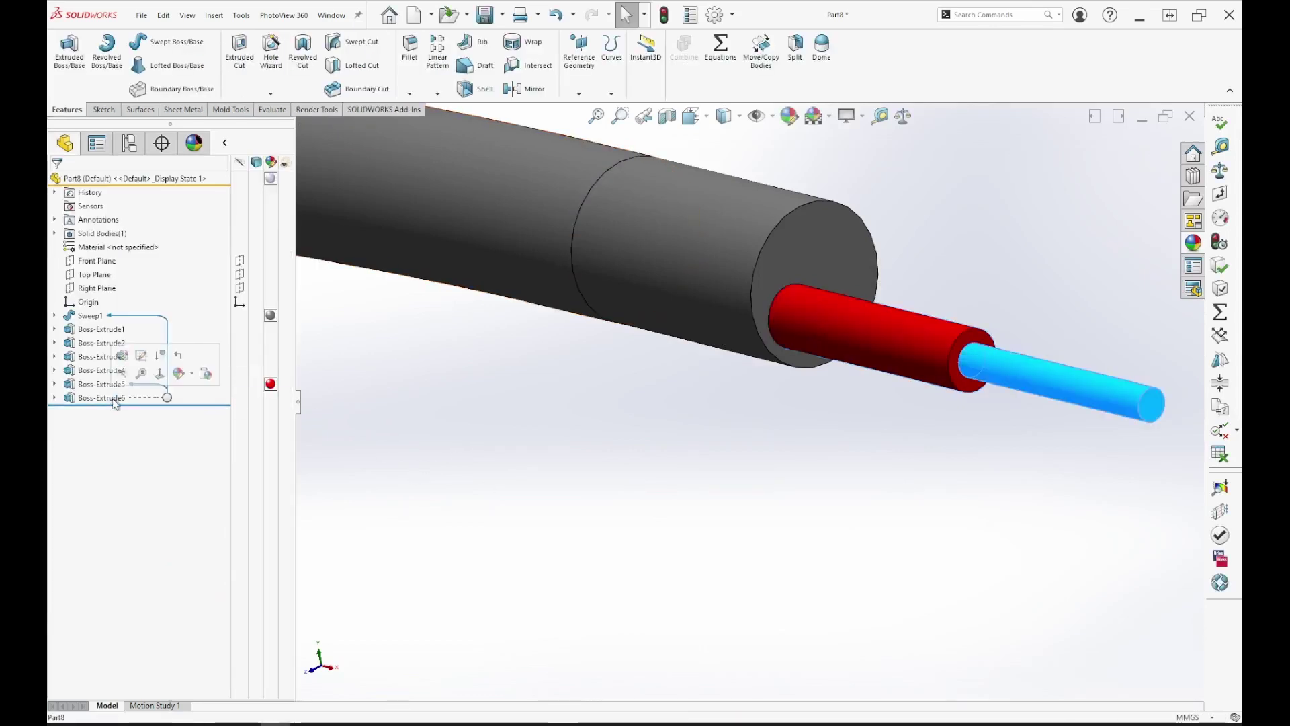
left_click(180, 374)
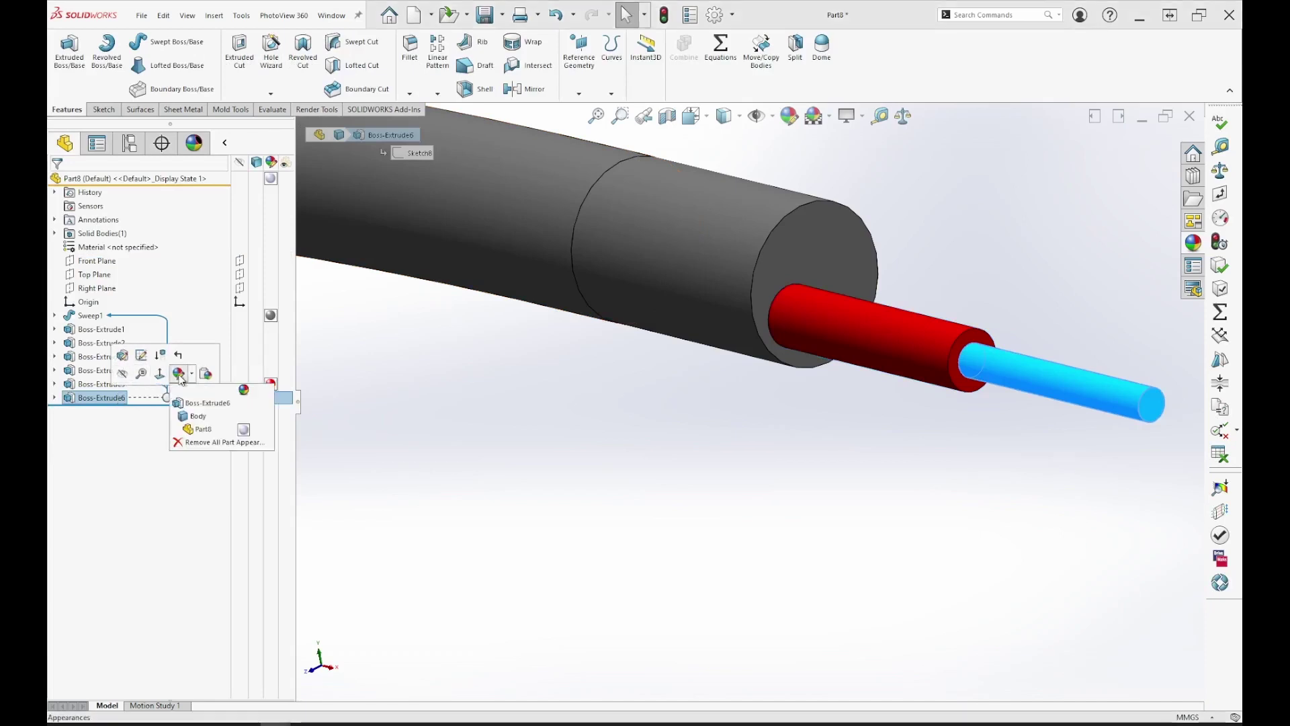
left_click(194, 403)
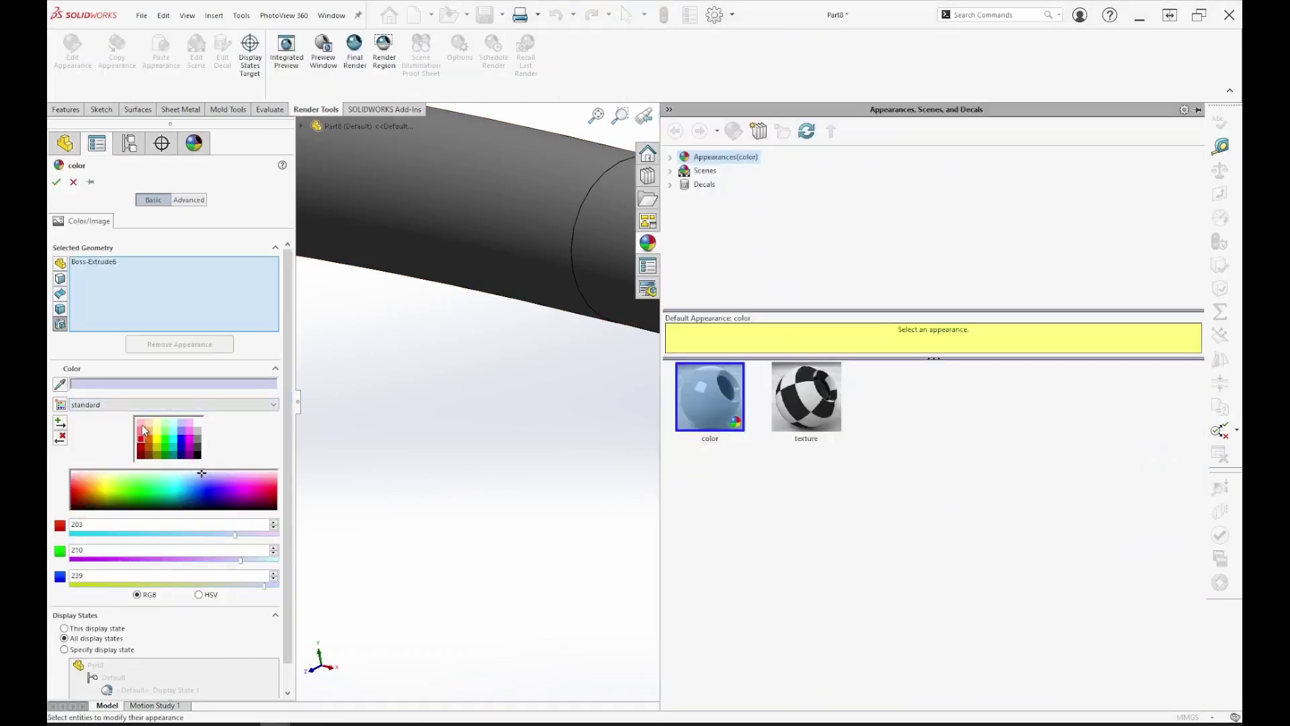
left_click(143, 427)
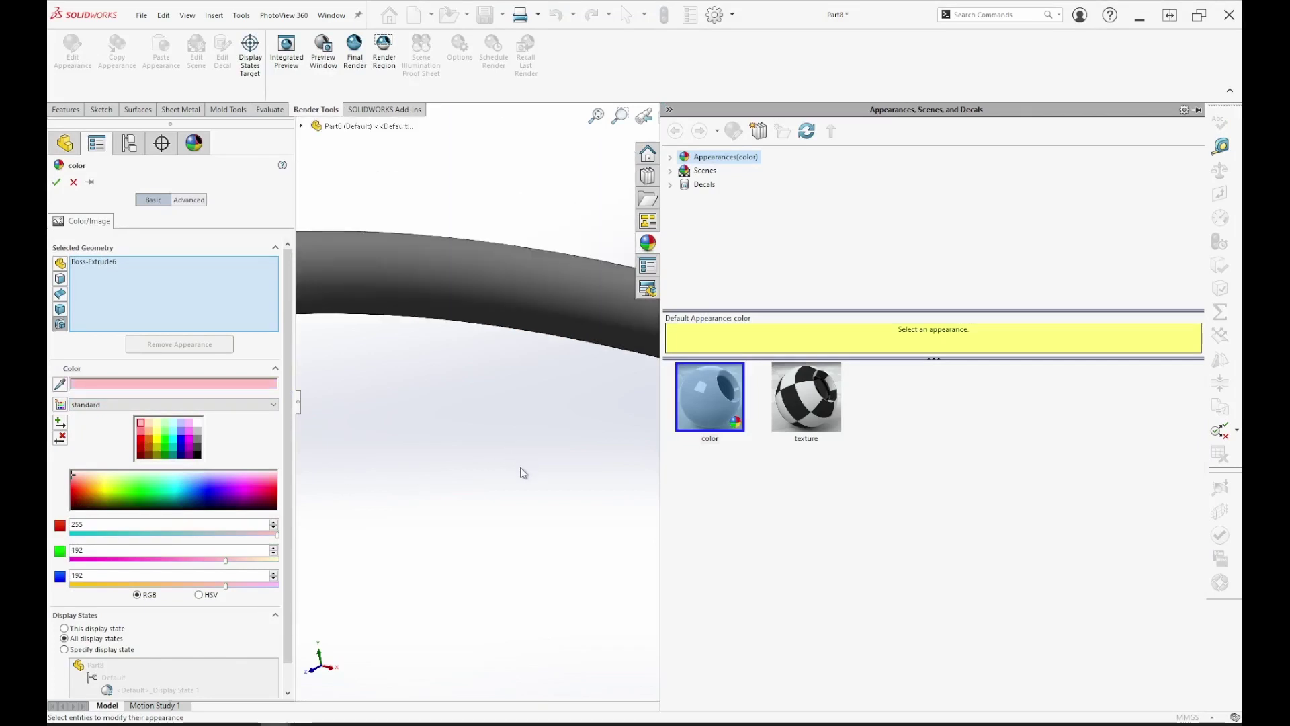